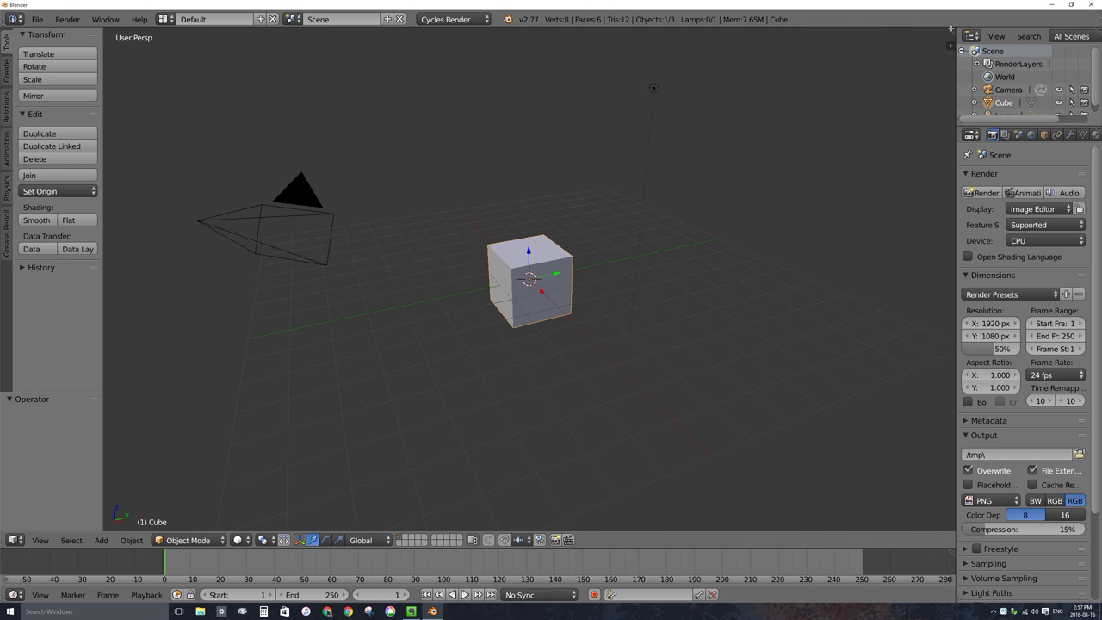
- Split the 3D view into two side-by-side areas, and divide the first one into upper and lower halves
drag(951, 28, 473, 54)
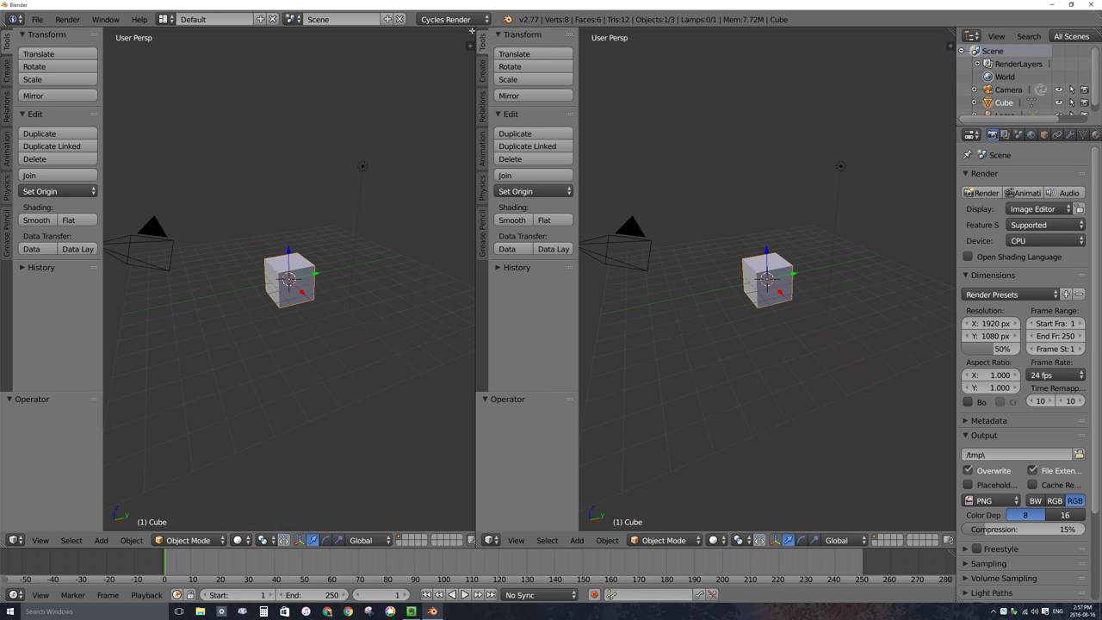
drag(472, 31, 447, 276)
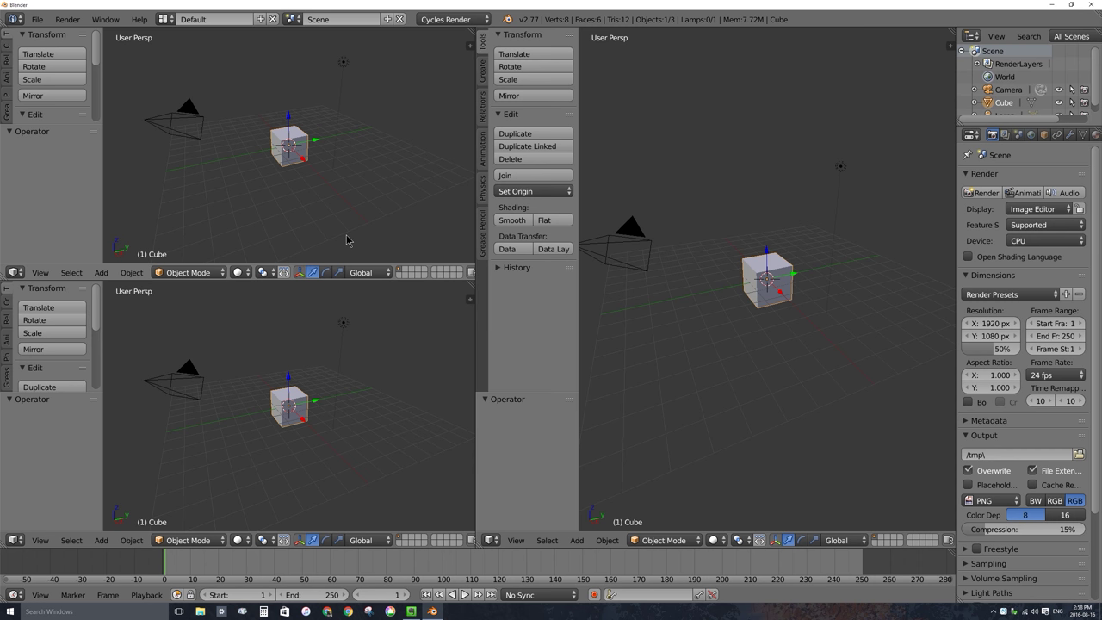
middle_drag(304, 199, 282, 137)
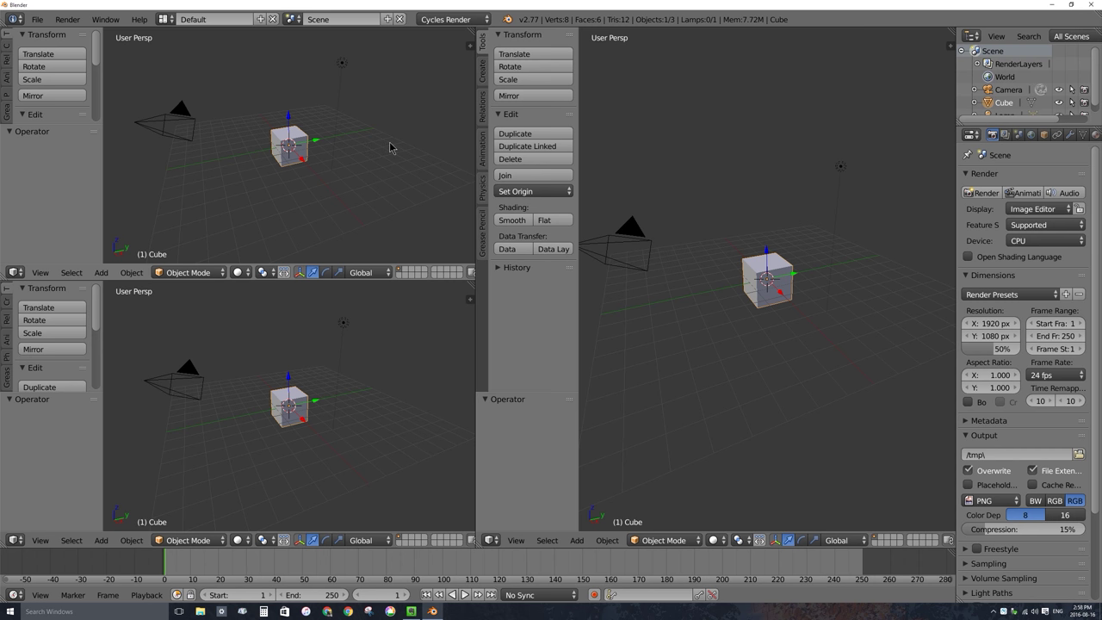
- Choose Cycles Render as the render engine
click(454, 19)
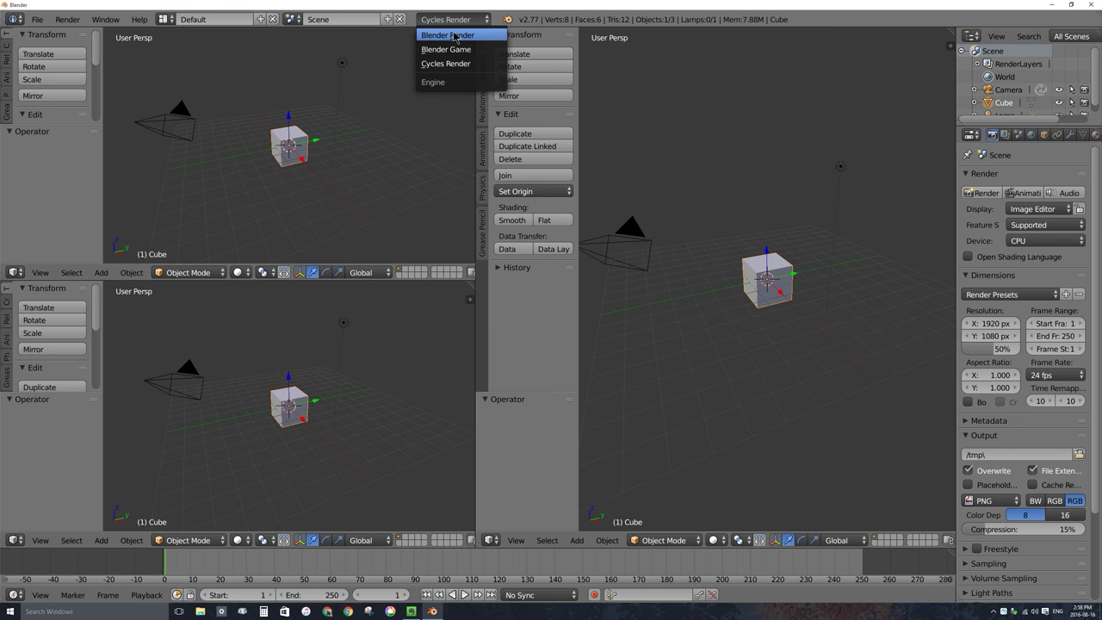
click(455, 63)
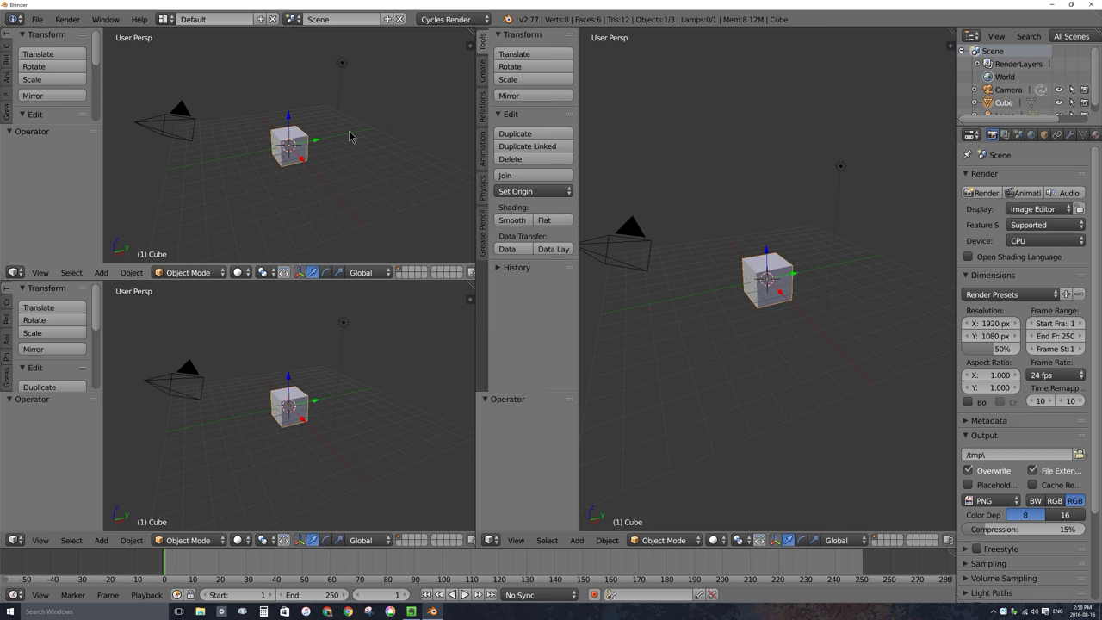
middle_drag(265, 144, 270, 207)
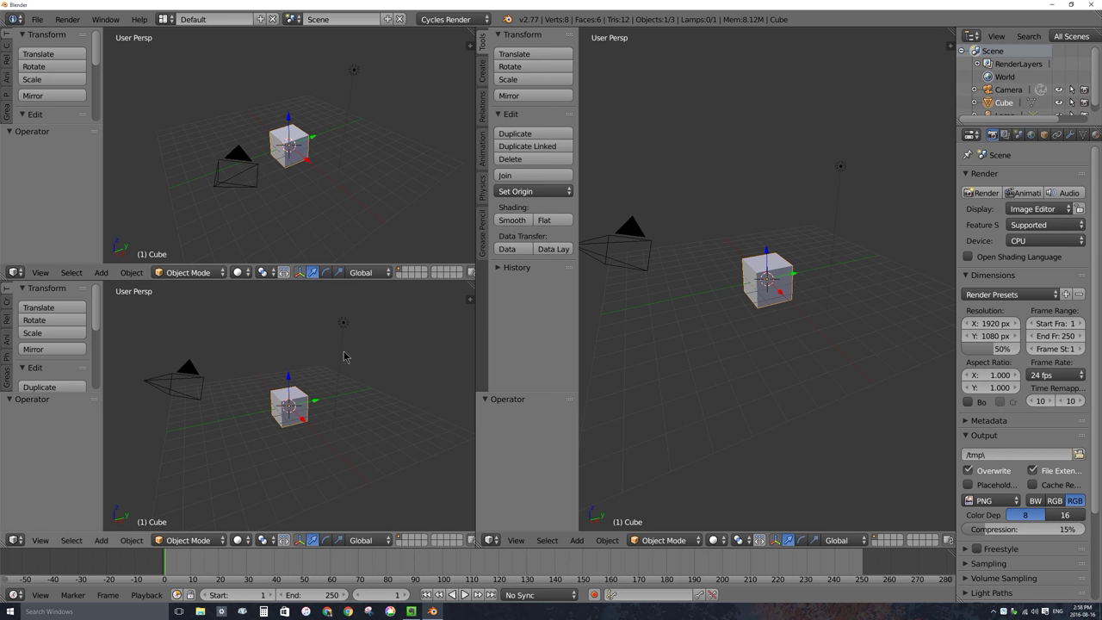
- Change the lower of the two stacked 3D views to a Node Editor and the tall 3D view to a Movie Clip Editor
click(18, 541)
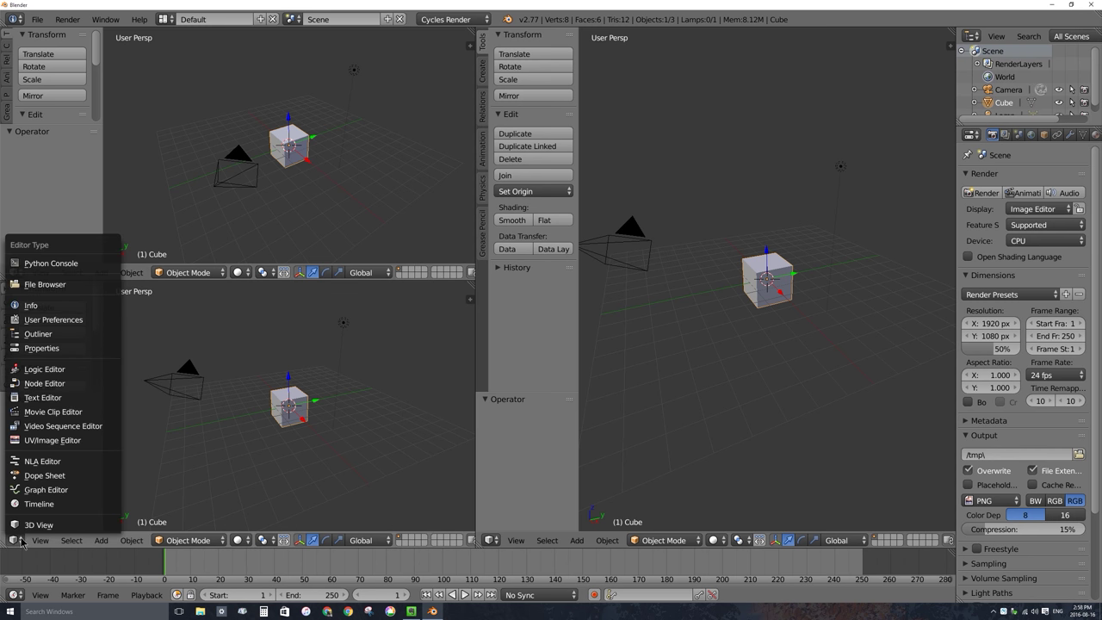
click(35, 525)
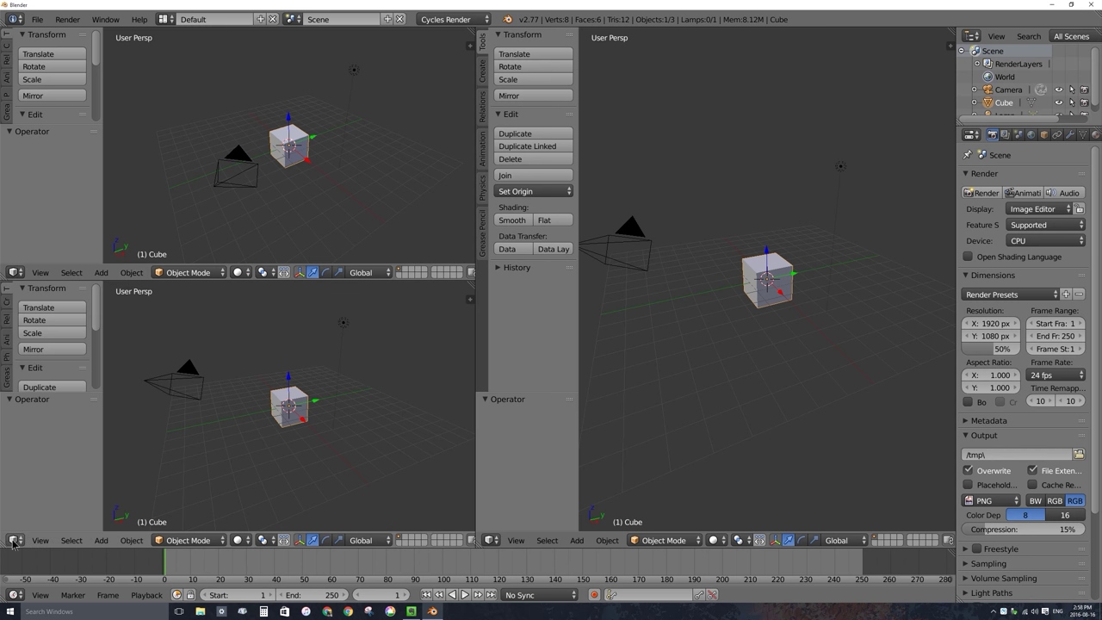
click(13, 540)
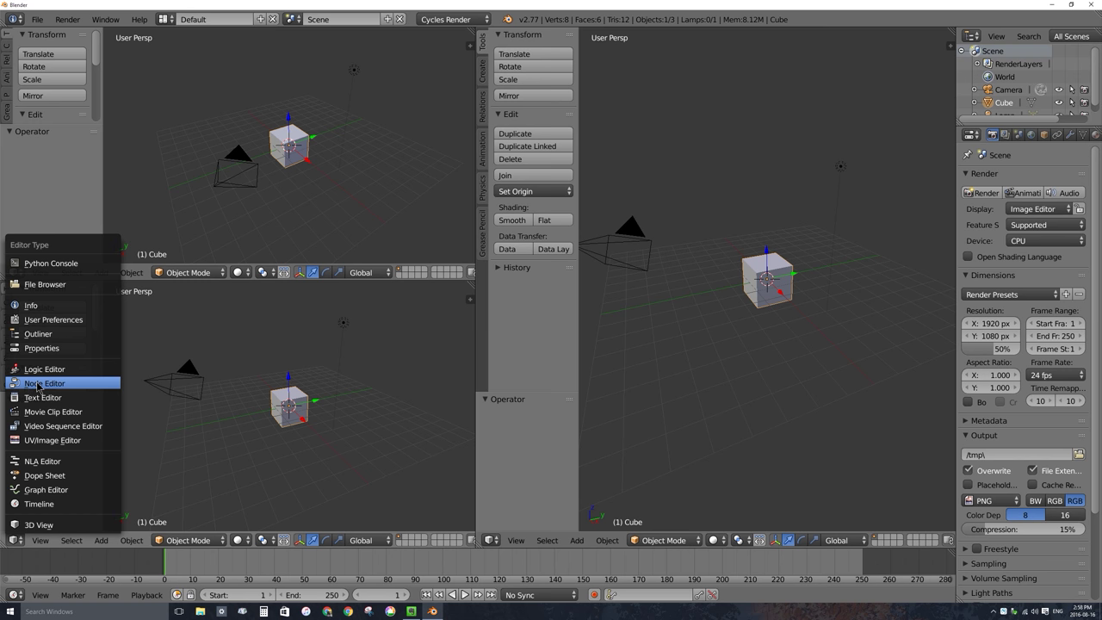
click(38, 384)
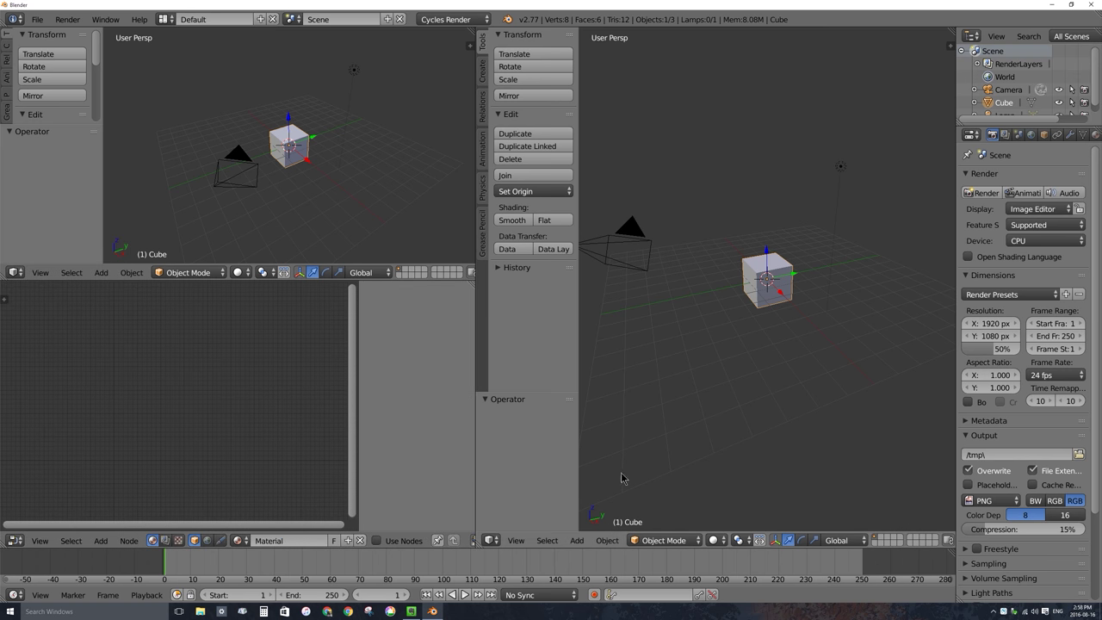
click(492, 540)
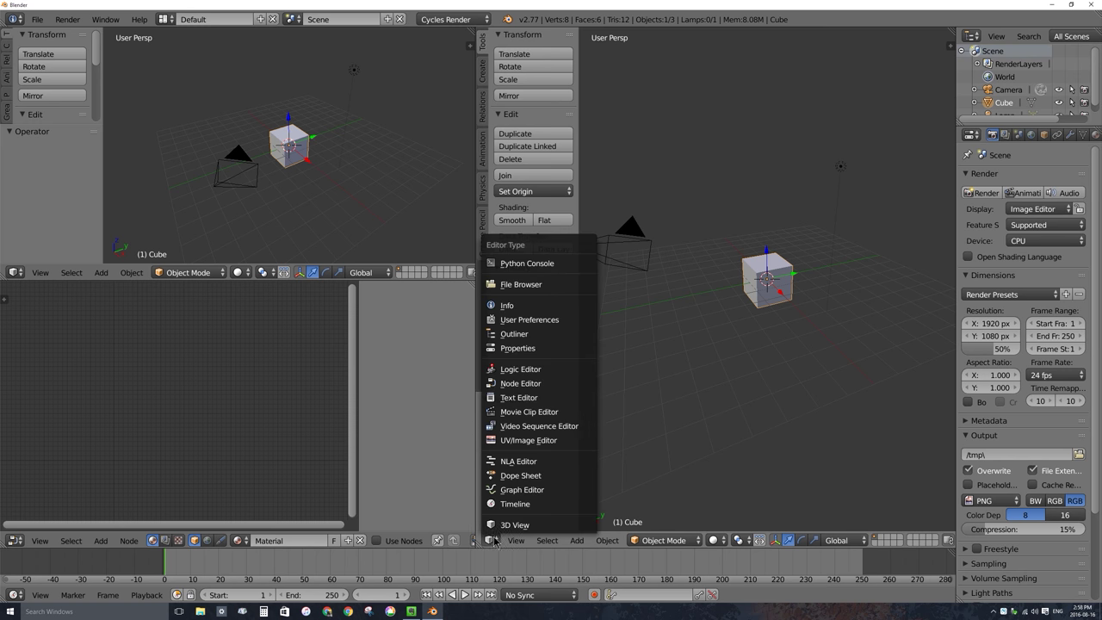
click(530, 411)
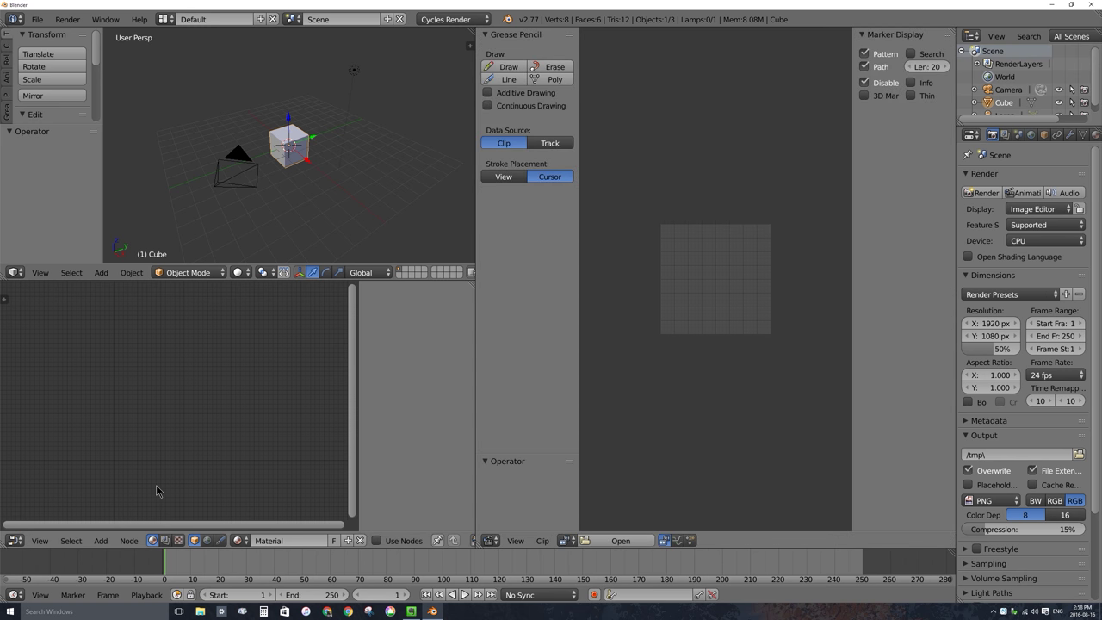
- Switch the Node Editor to compositing nodes and enable Use Nodes and Backdrop
click(165, 540)
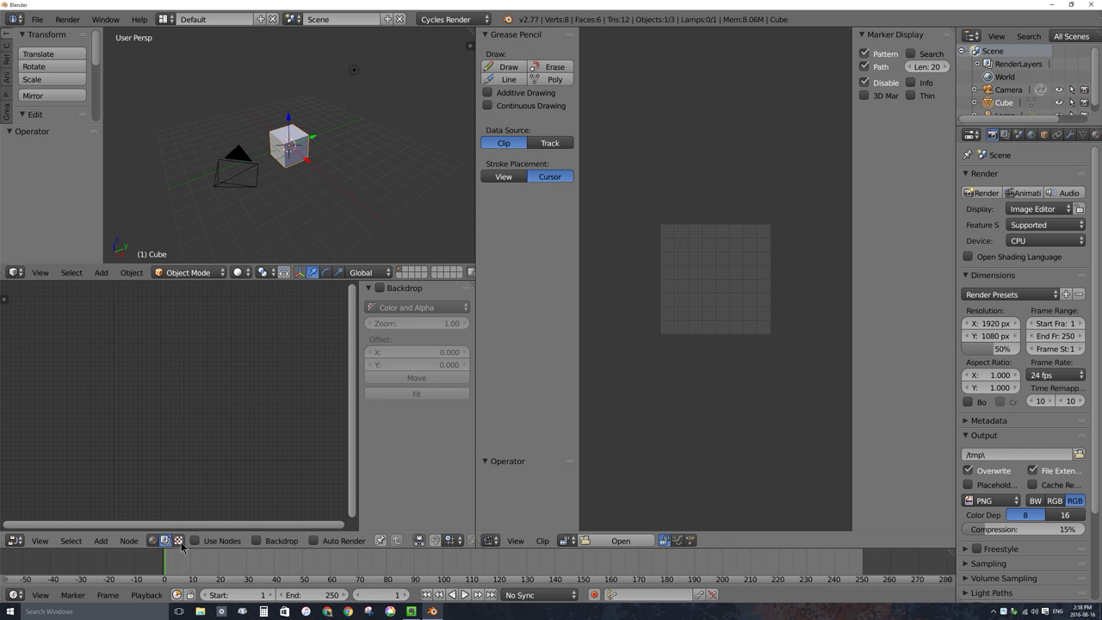
click(195, 540)
click(255, 541)
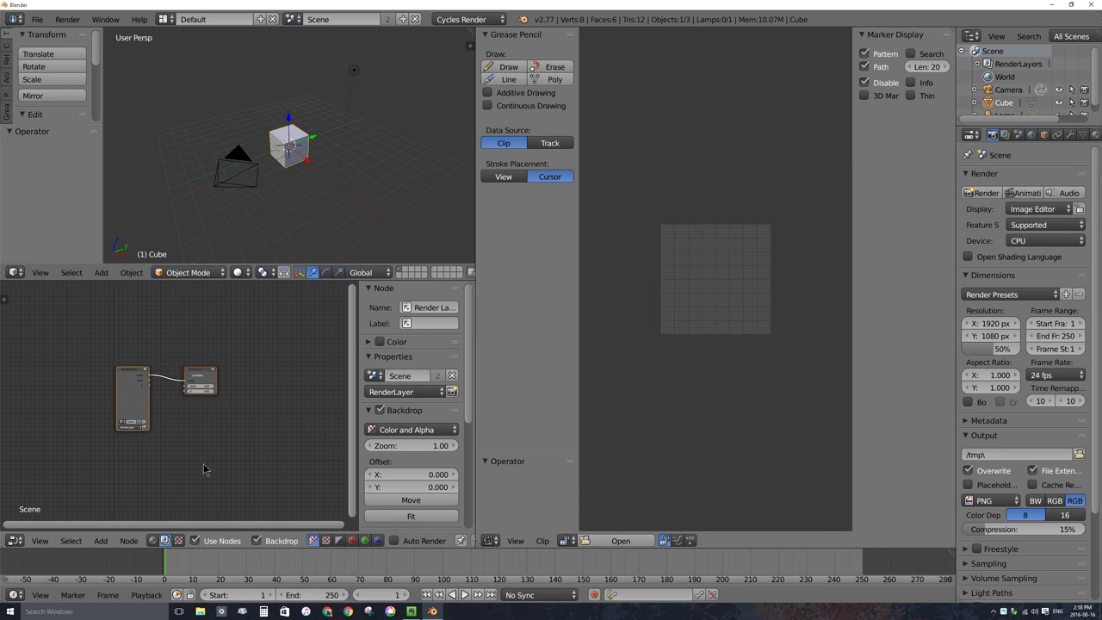
- Move the Render Layers and Composite nodes farther apart to make room between them
scroll(180, 430, up, 3)
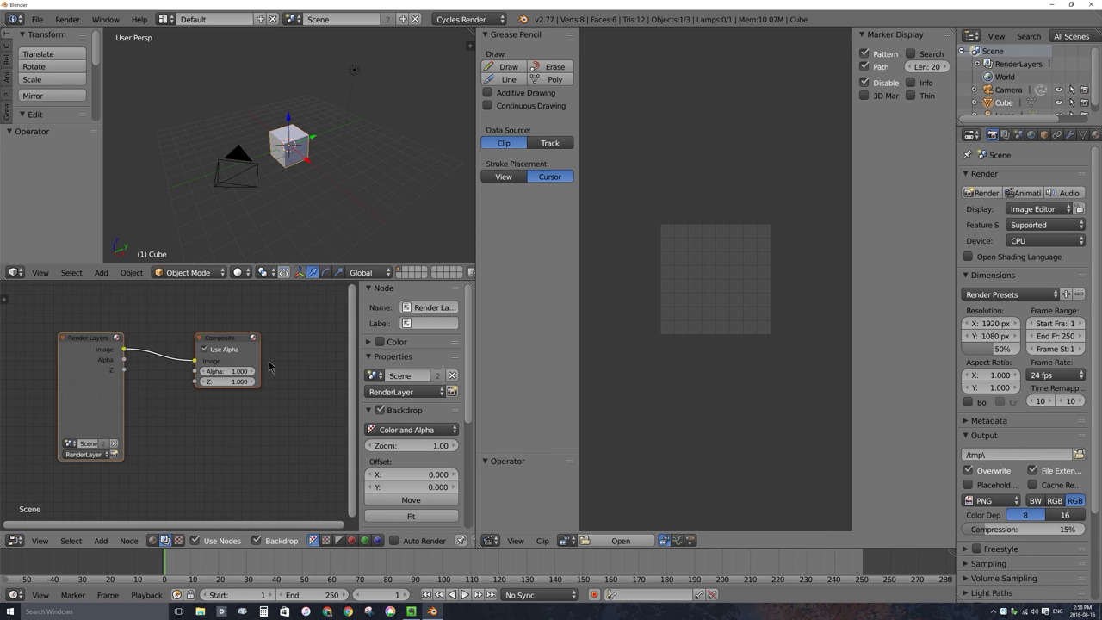
click(79, 342)
drag(79, 342, 59, 319)
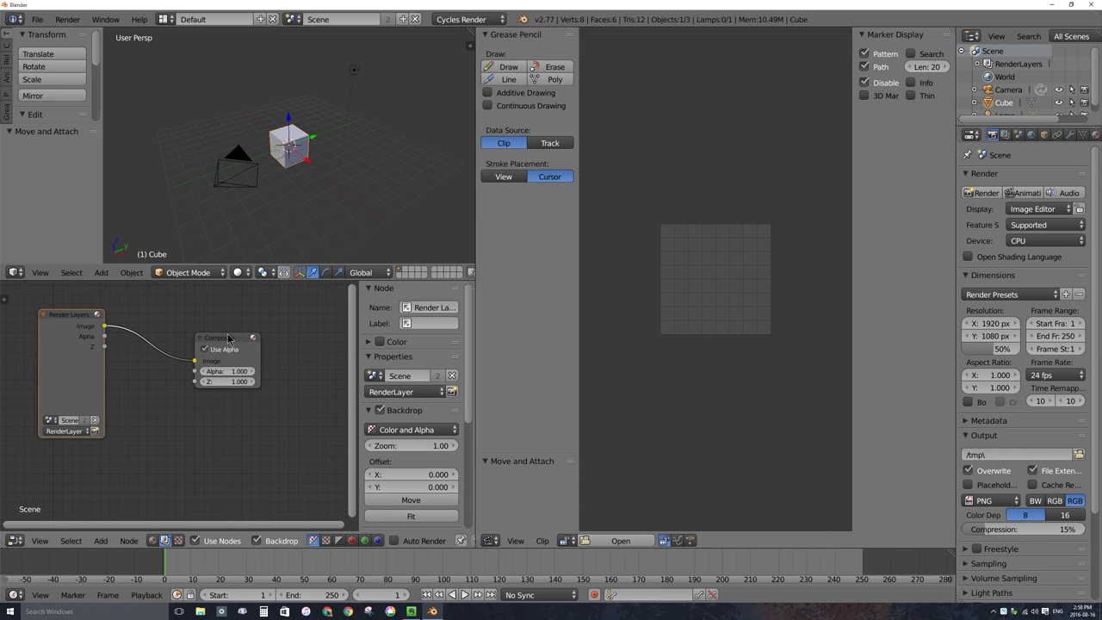
drag(222, 340, 282, 372)
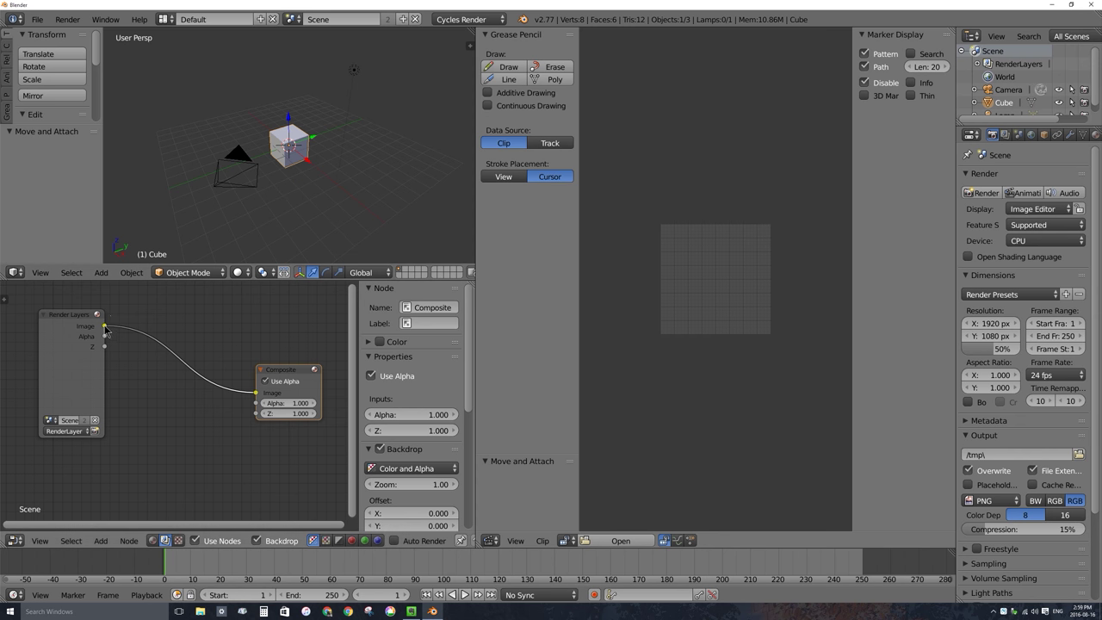
mouse_move(67, 321)
mouse_down()
mouse_move(58, 312)
mouse_move(140, 365)
mouse_move(74, 310)
mouse_move(58, 313)
mouse_up()
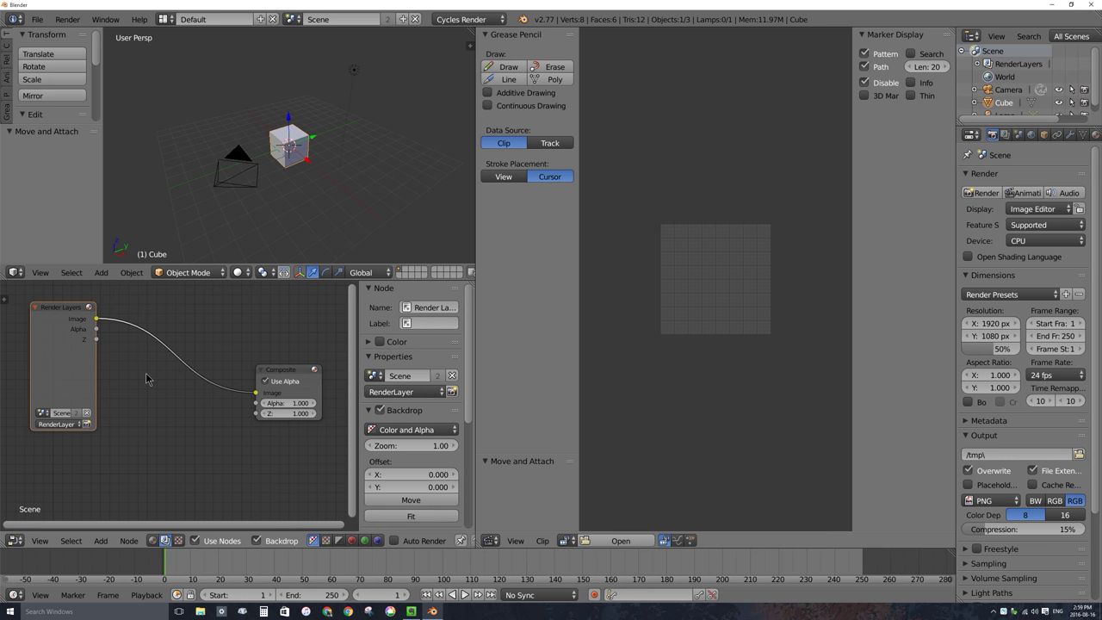
- Add an Image input node and place it just below the Render Layers node
key(shift+a)
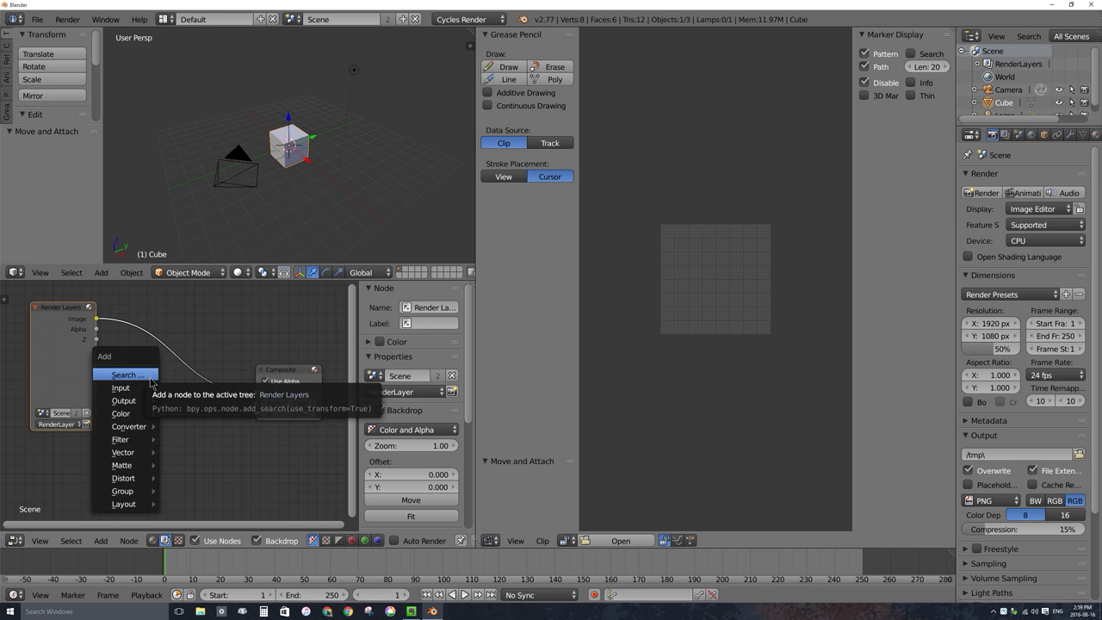
key(shift+a)
mouse_move(191, 394)
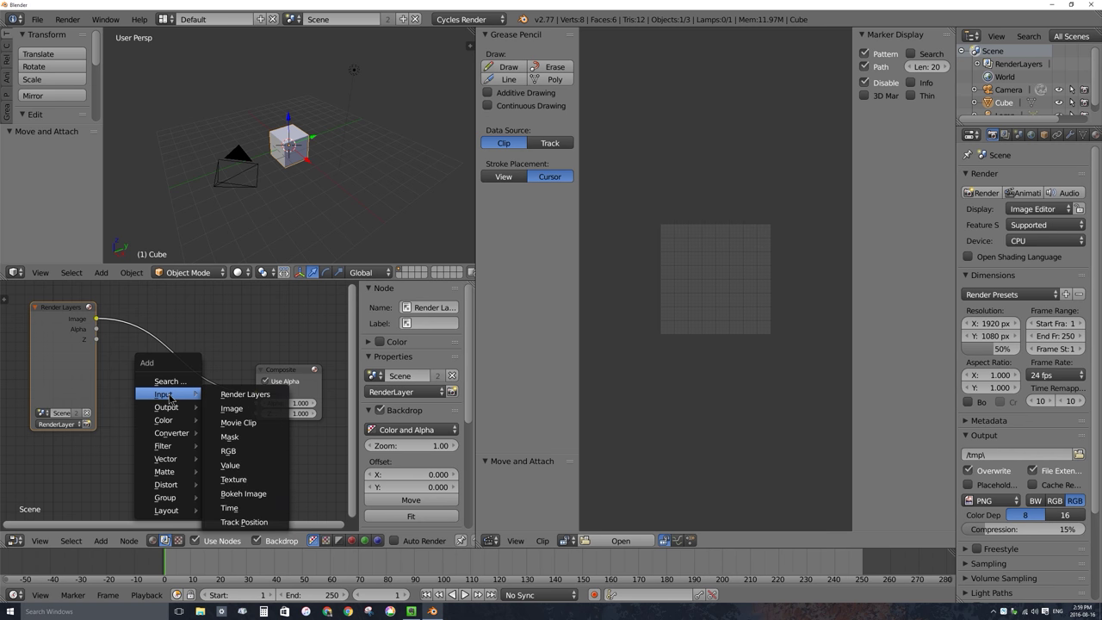
click(236, 409)
click(119, 449)
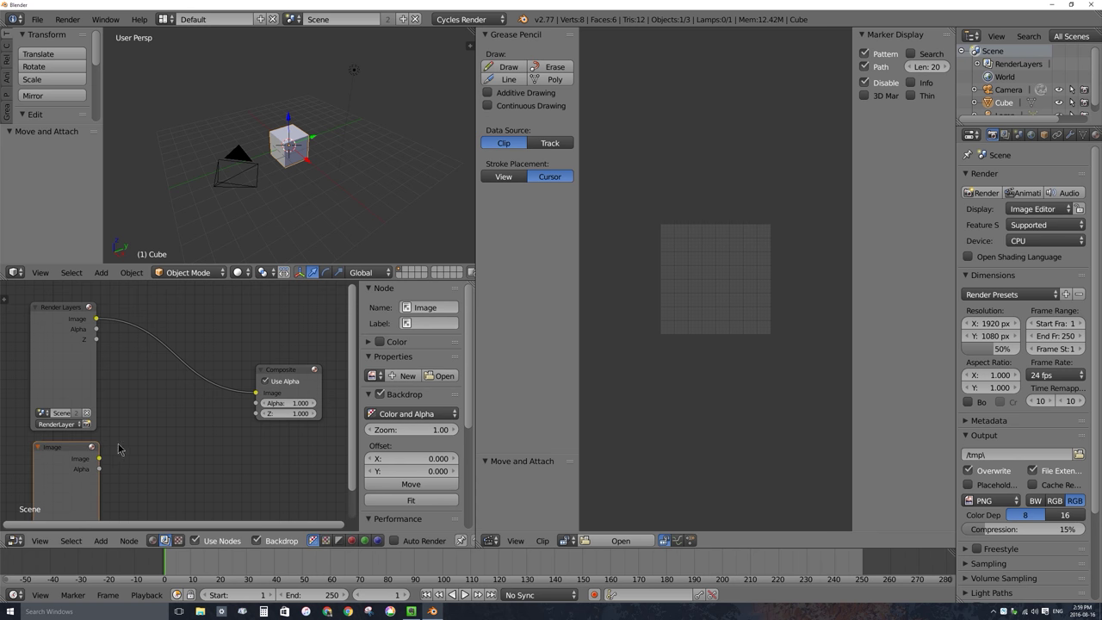
middle_drag(119, 448, 134, 372)
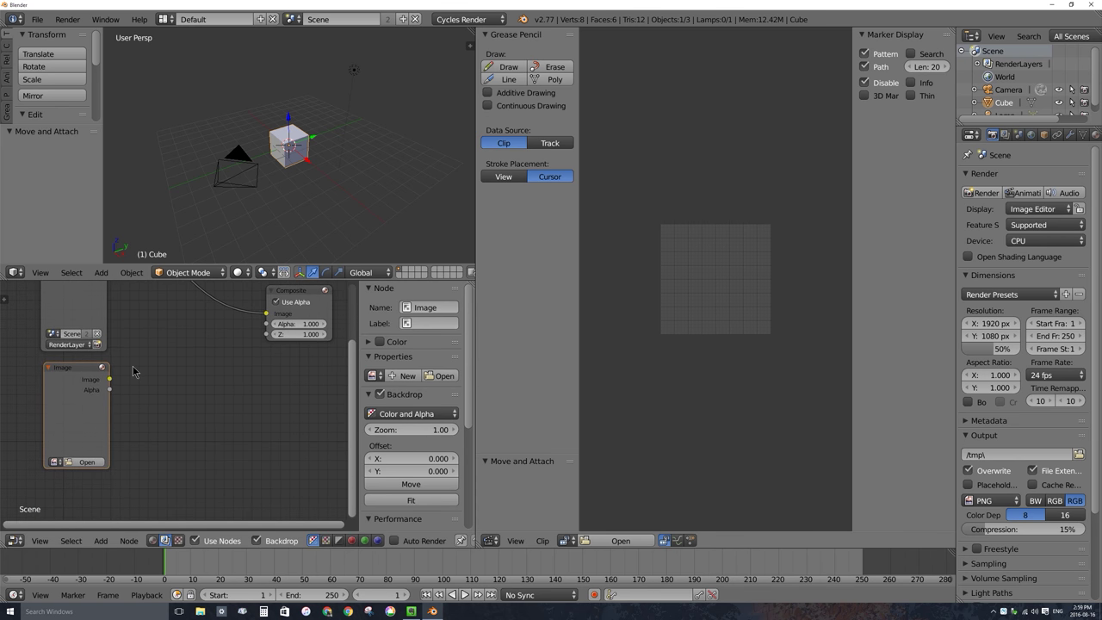
drag(92, 374, 90, 372)
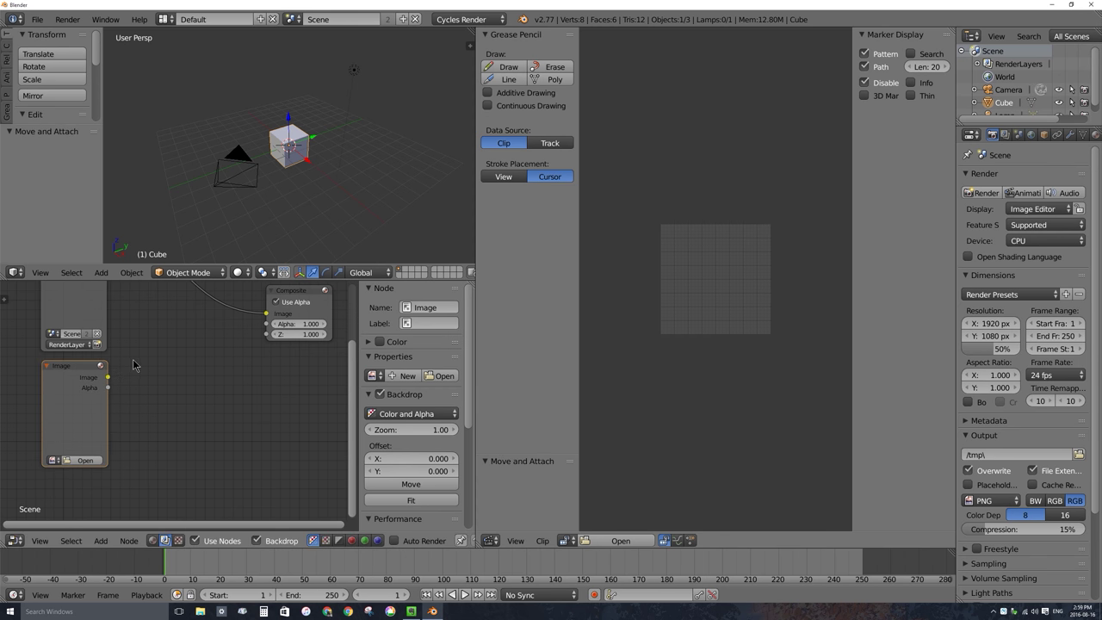
drag(74, 366, 77, 370)
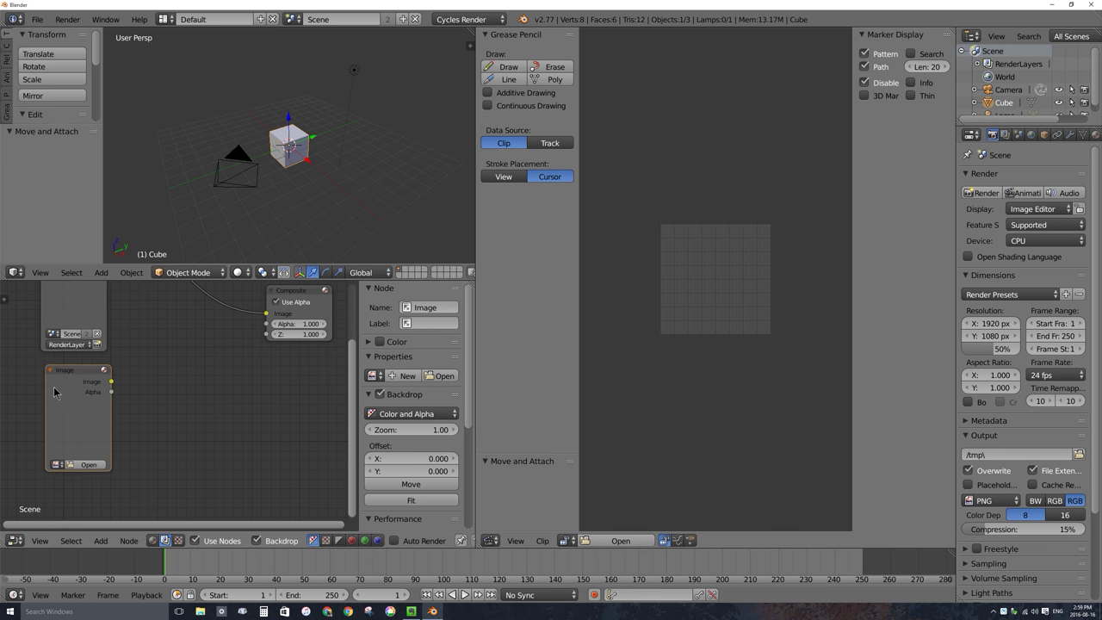
- Load the footage MVI_9675.MOV from the Desktop folder into the Image node
click(83, 465)
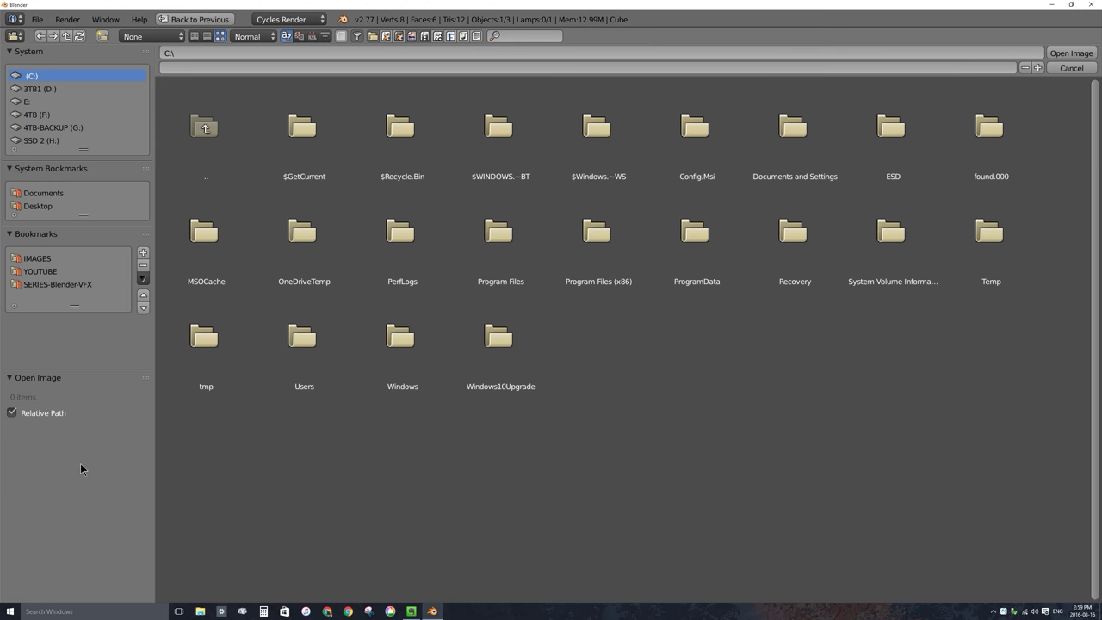
click(55, 207)
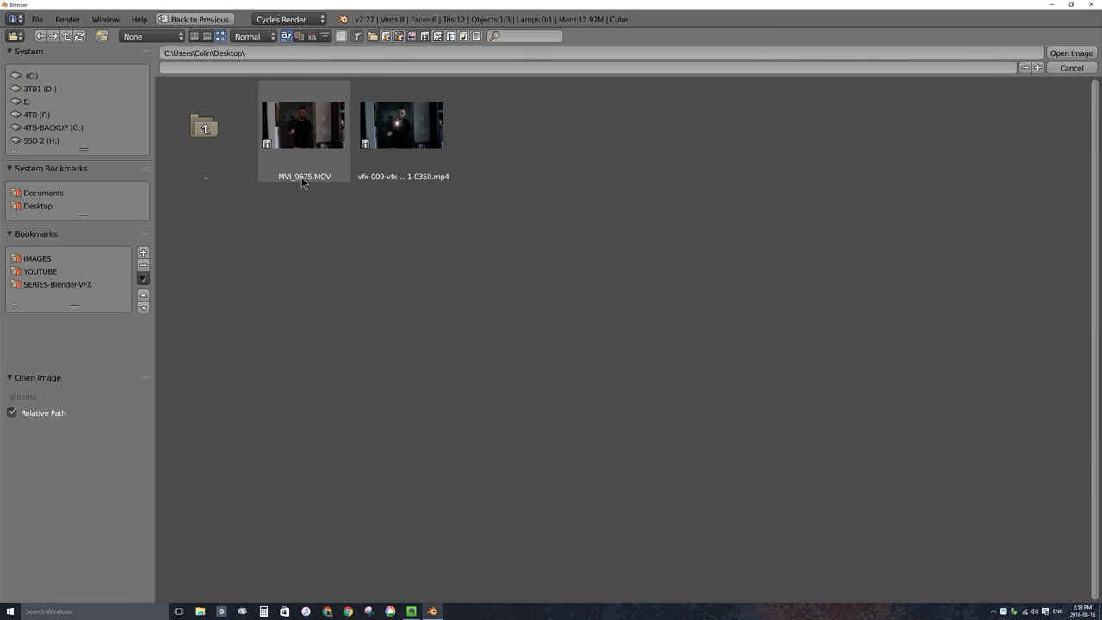
click(321, 125)
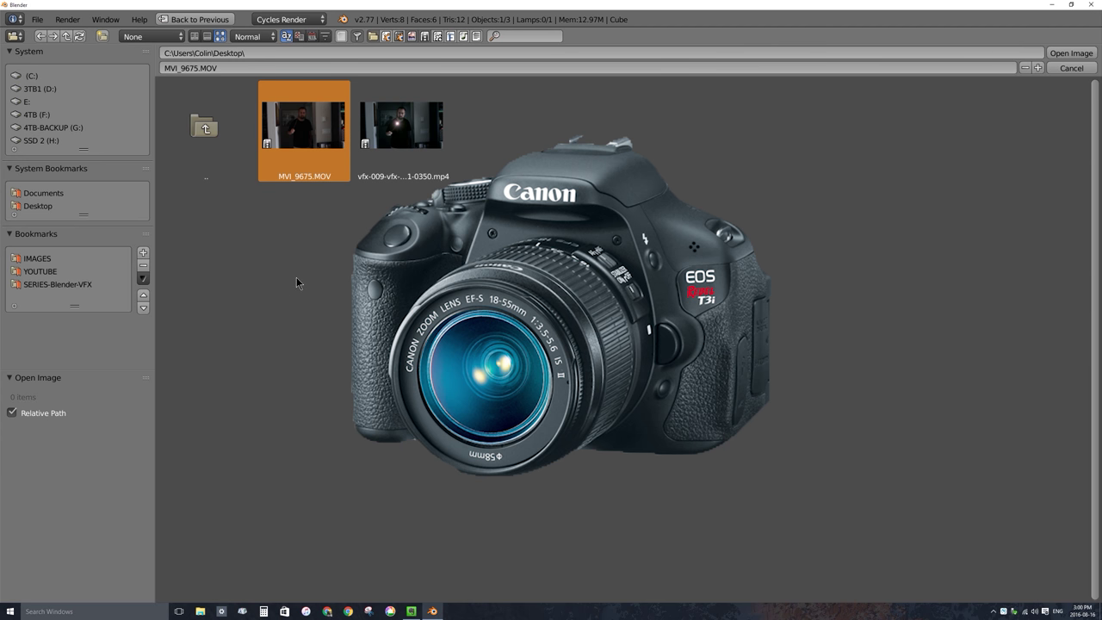
click(1072, 54)
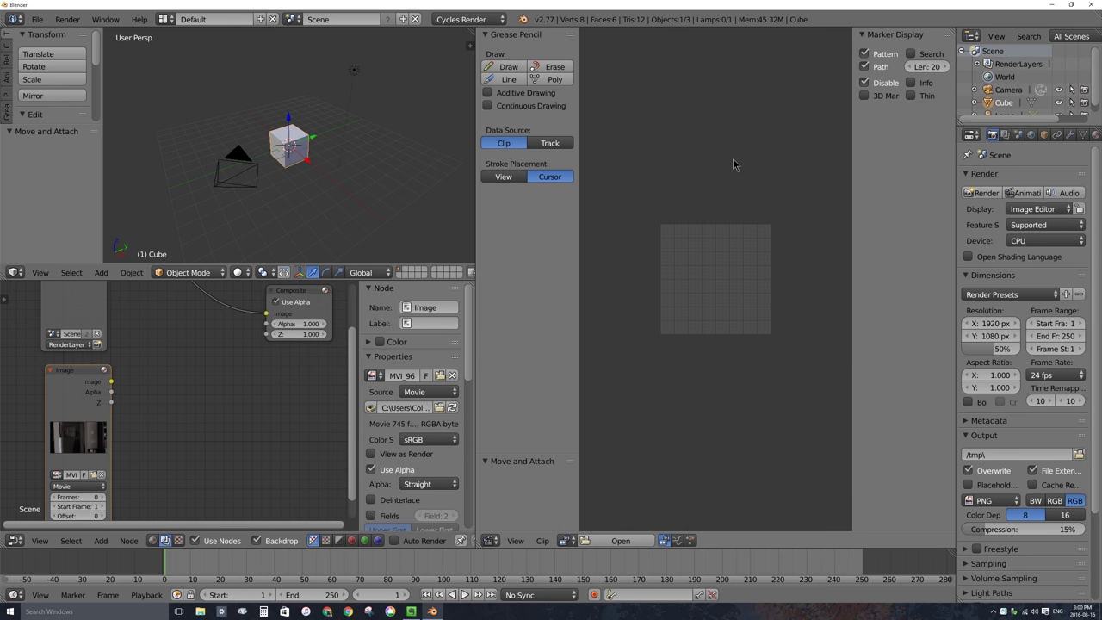
- Set the Image node's frame count to 30000
middle_drag(134, 428, 142, 363)
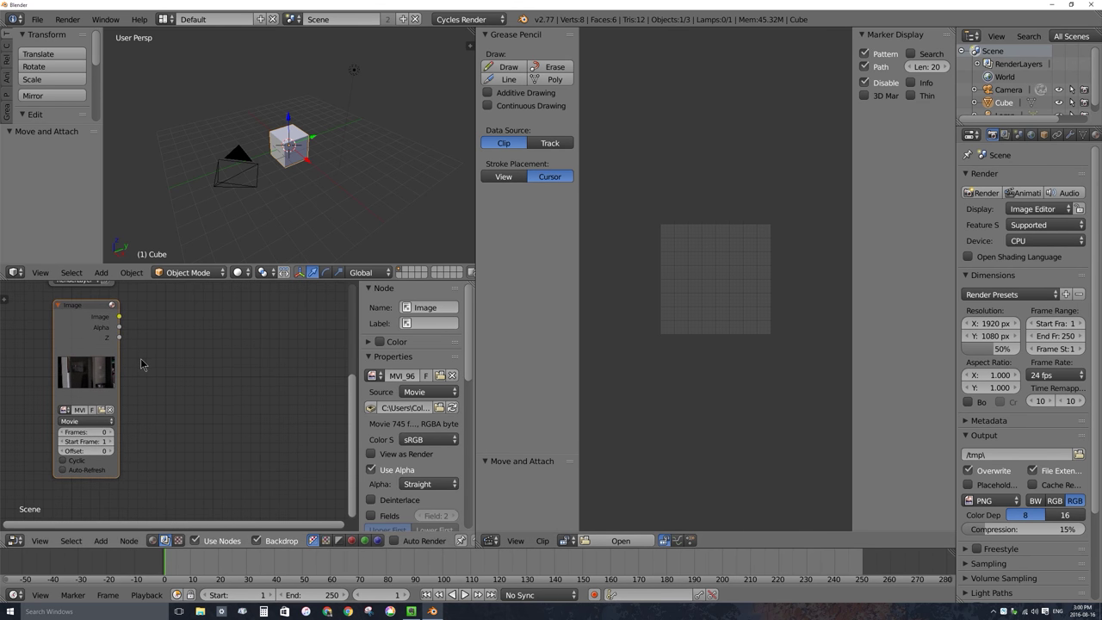
click(93, 432)
text(30000)
key(Return)
scroll(200, 368, down, 1)
middle_drag(238, 367, 223, 428)
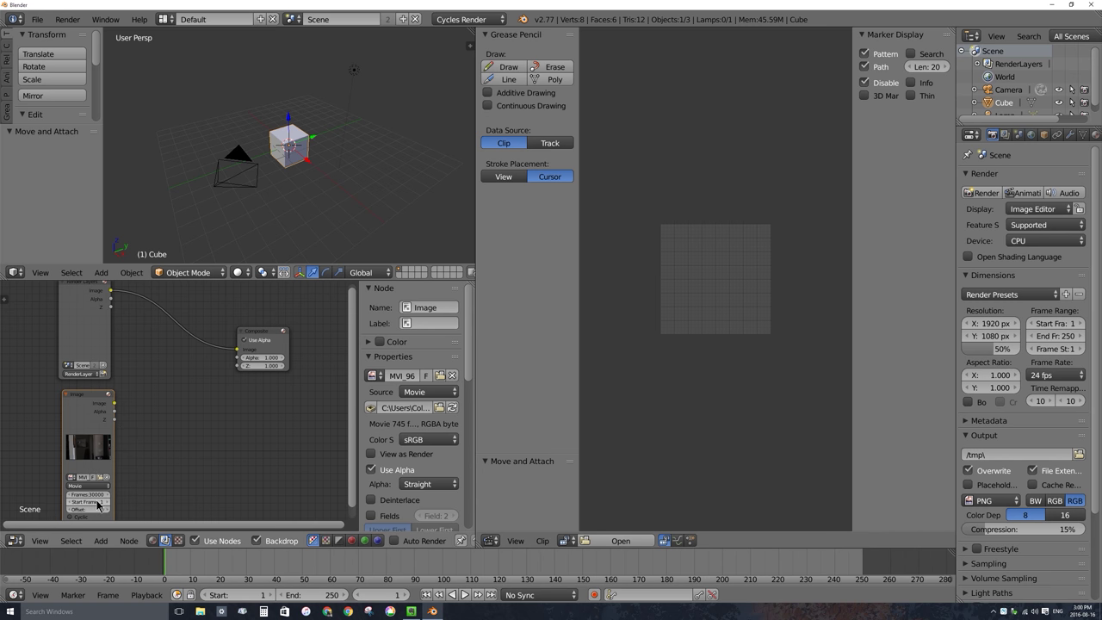
middle_drag(103, 500, 107, 441)
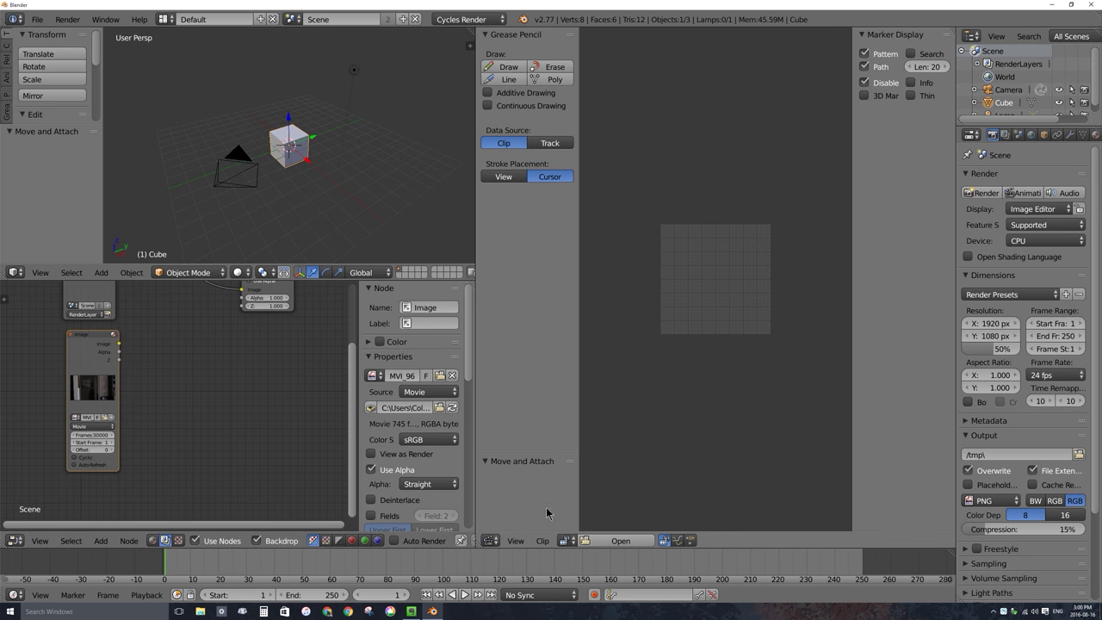
- Open MVI_9675.MOV from the Desktop folder as the clip in the Movie Clip Editor
click(618, 541)
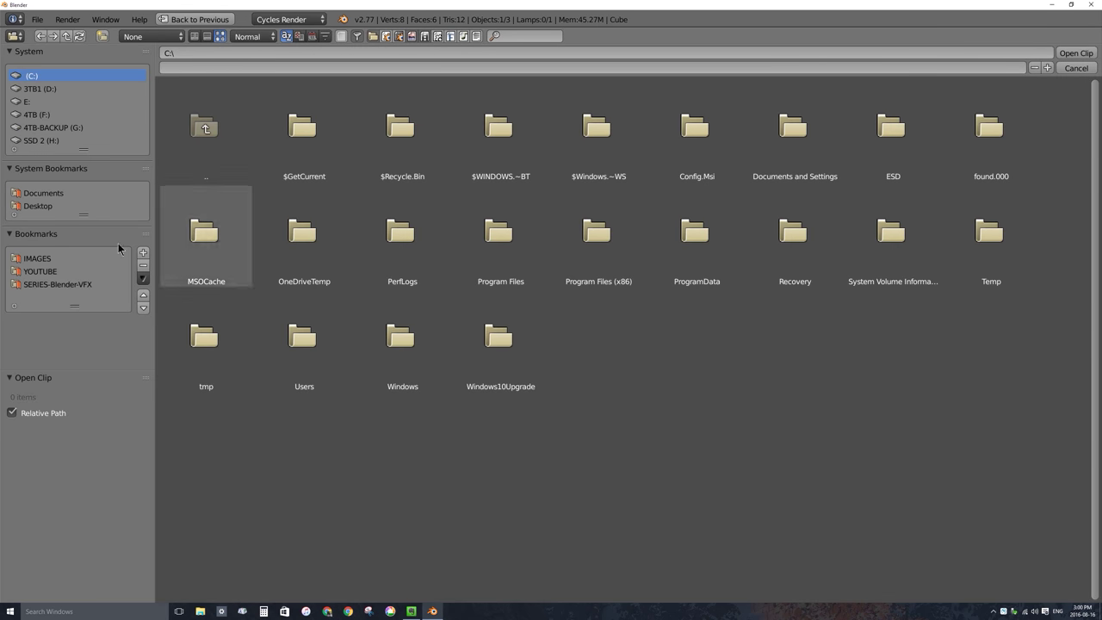
click(37, 206)
click(309, 136)
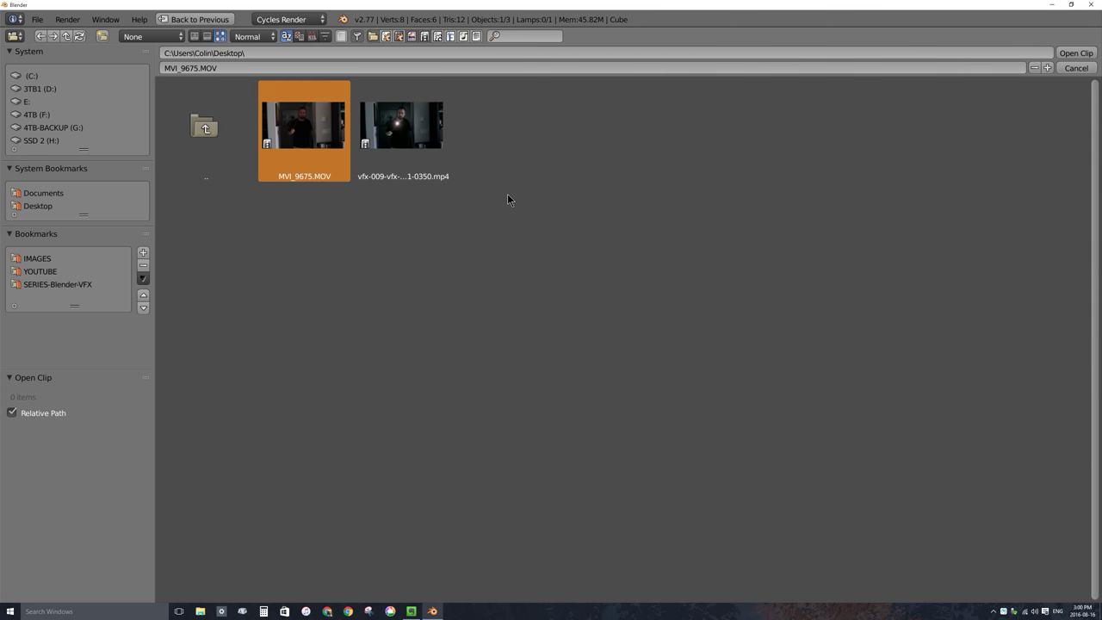
click(1078, 53)
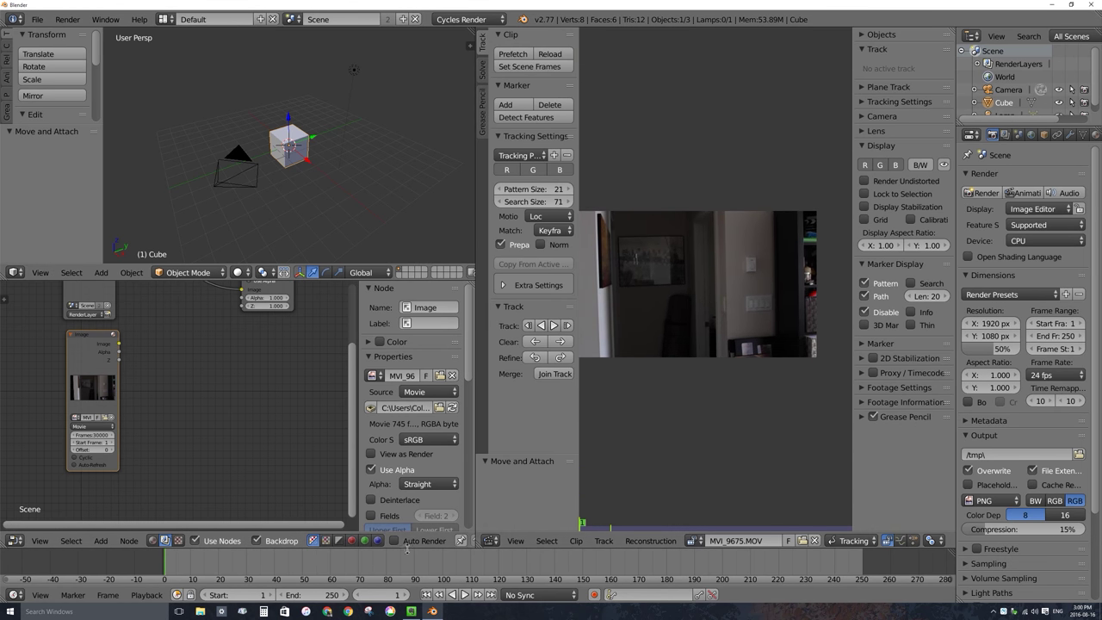
- Scrub through the footage on the timeline to frame 250
drag(192, 576, 813, 564)
middle_drag(814, 564, 619, 568)
drag(618, 568, 646, 564)
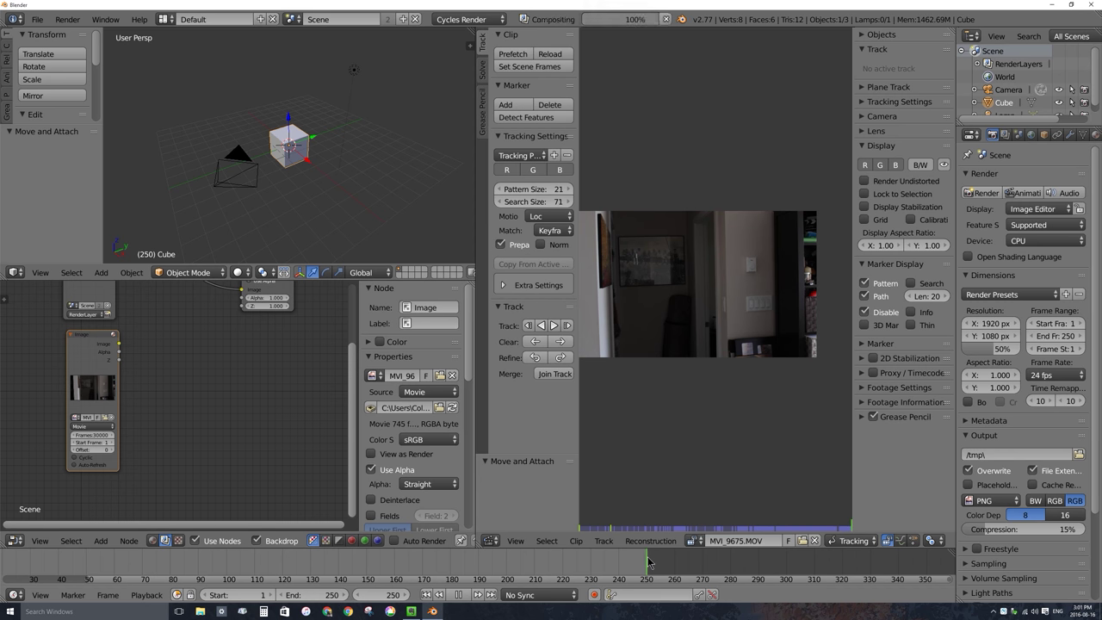
- Set the Image node's frame offset to 250
key(alt+a)
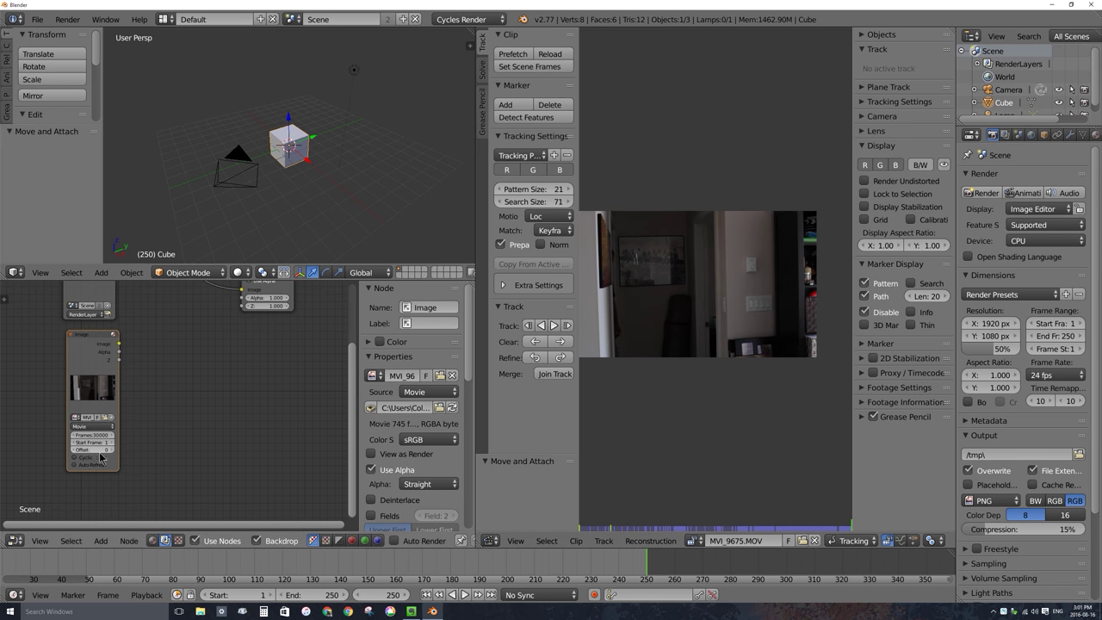
scroll(86, 465, up, 3)
scroll(153, 413, up, 1)
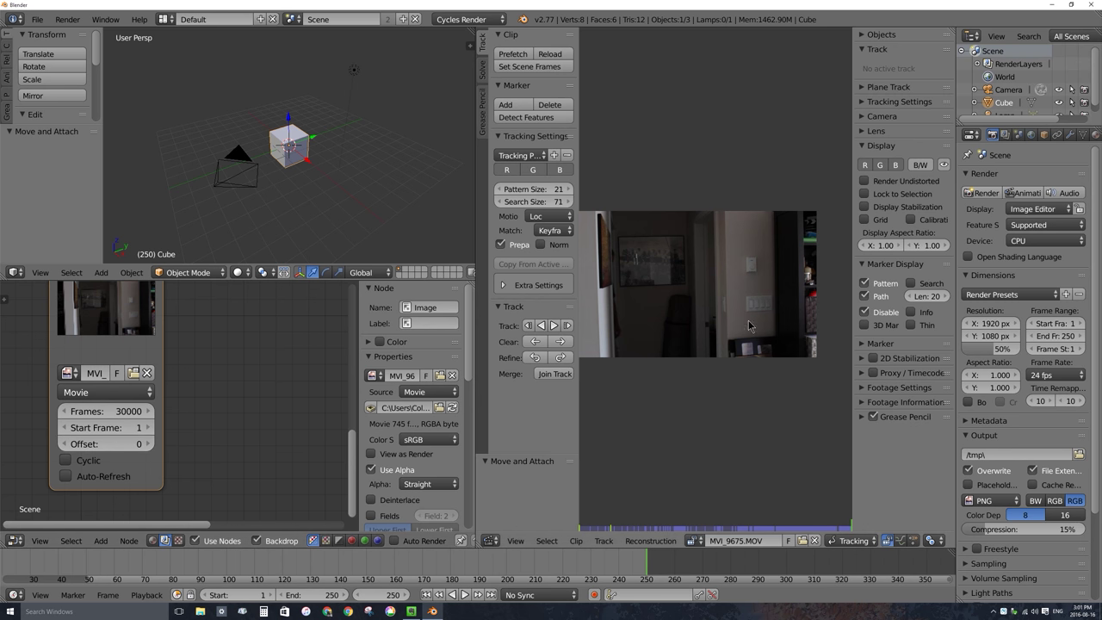
click(121, 443)
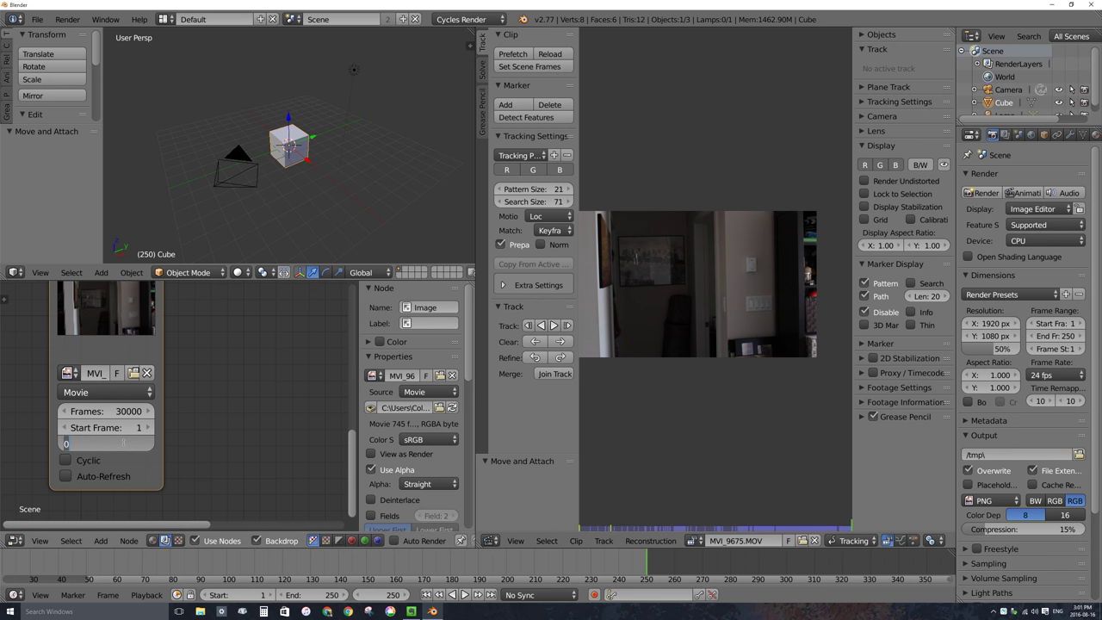
key(Return)
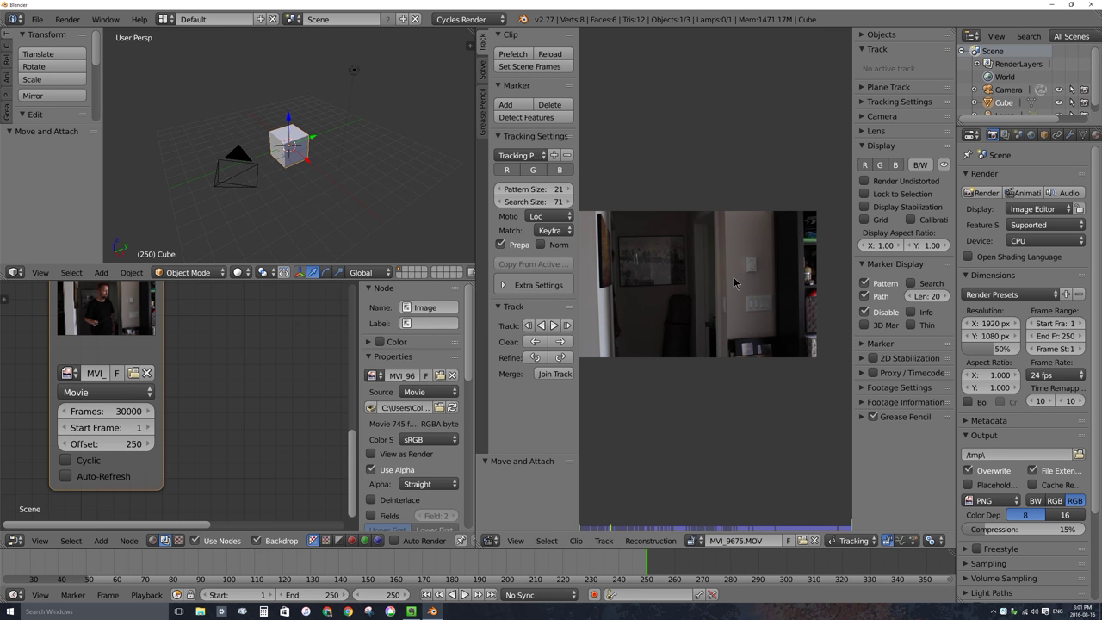
- Set the movie clip's frame offset to 250 in its footage settings
click(863, 388)
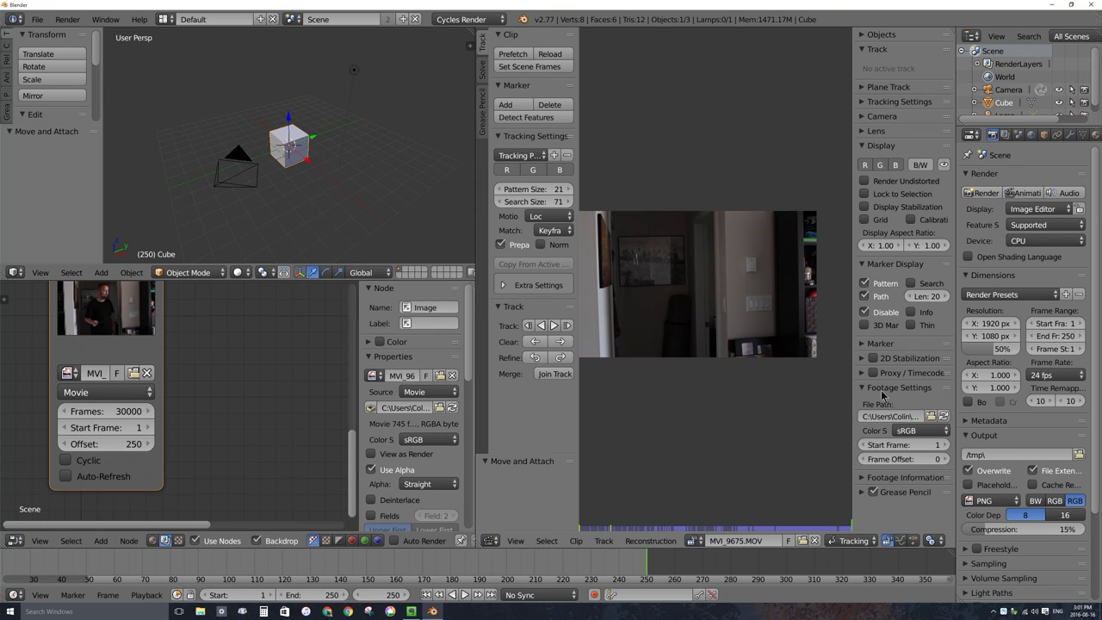
click(918, 462)
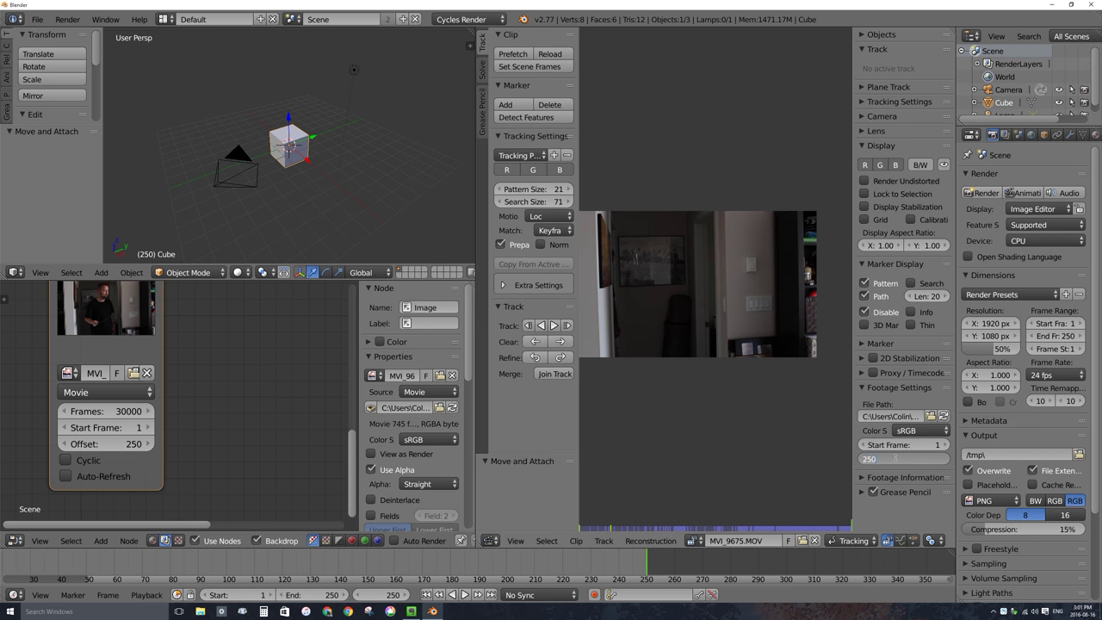
text(250)
key(Return)
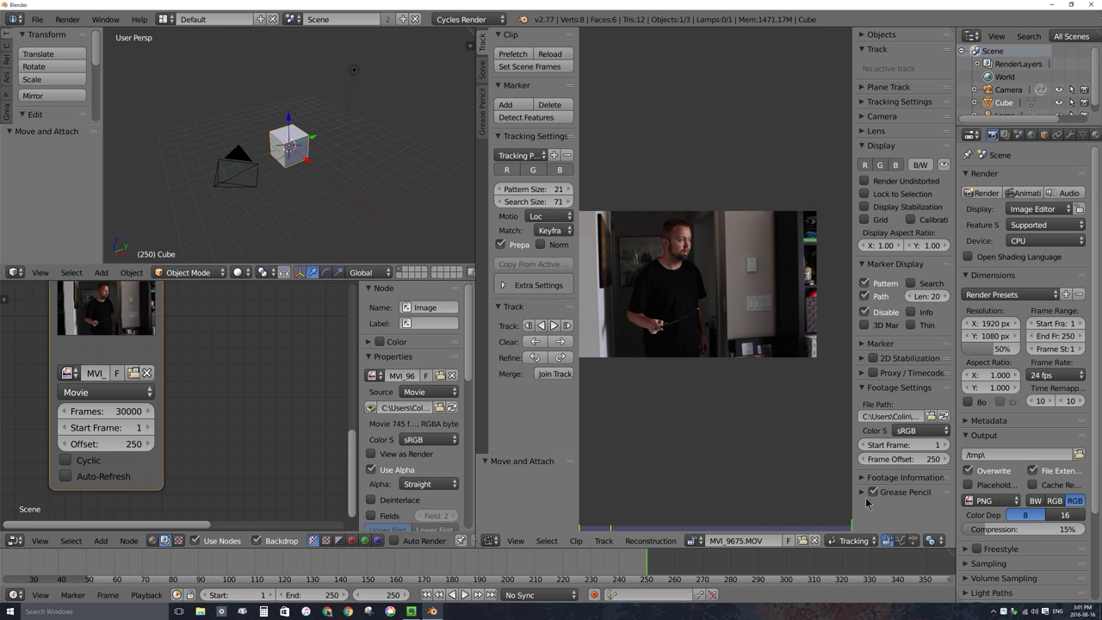
- Play and scrub through the offset footage, stopping at frame 151 where the wand tip is visible
key(alt+a)
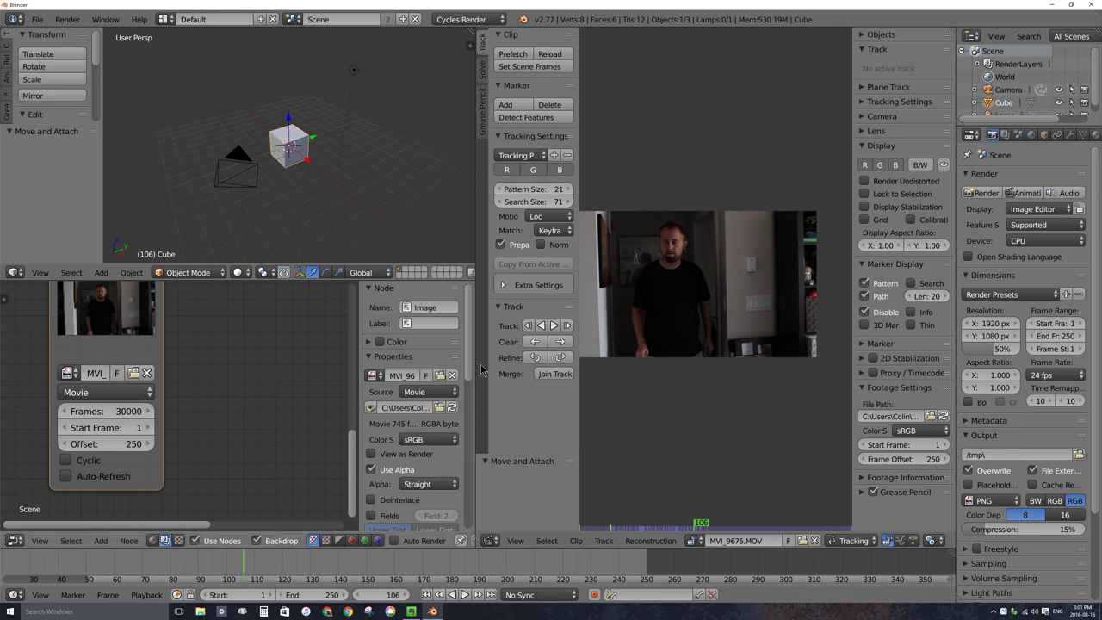
key(alt+a)
middle_drag(736, 234, 748, 239)
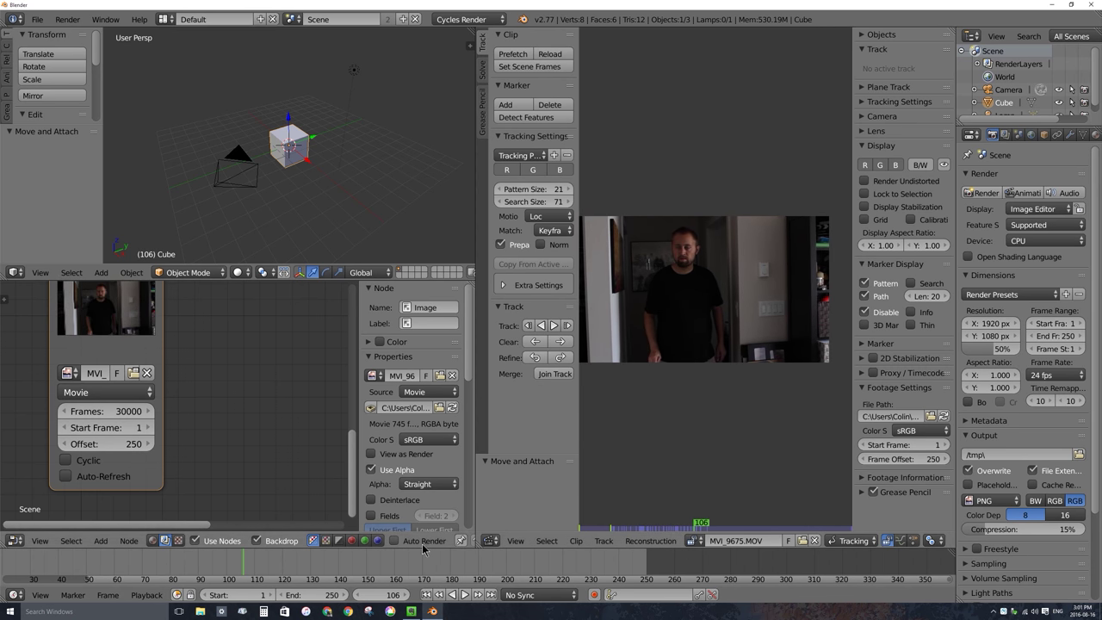
scroll(353, 568, down, 2)
ctrl+scroll(353, 569, up, 4)
click(254, 568)
key(alt+a)
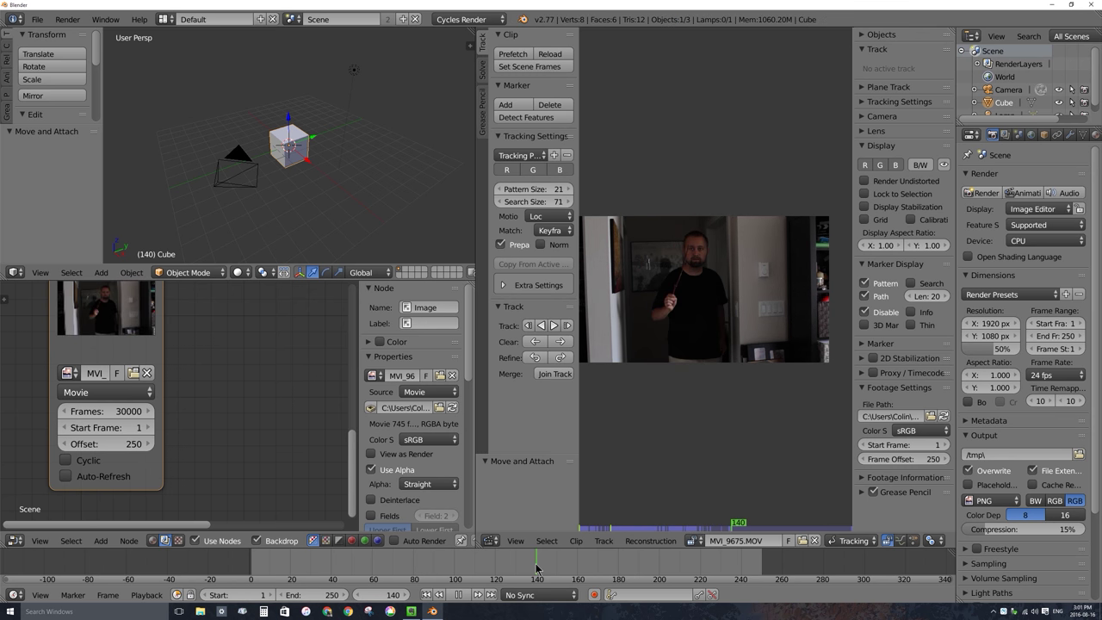
drag(502, 568, 566, 570)
- Add a tracking marker on the wand tip at frame 151 and scale it to about 0.706
scroll(718, 309, up, 10)
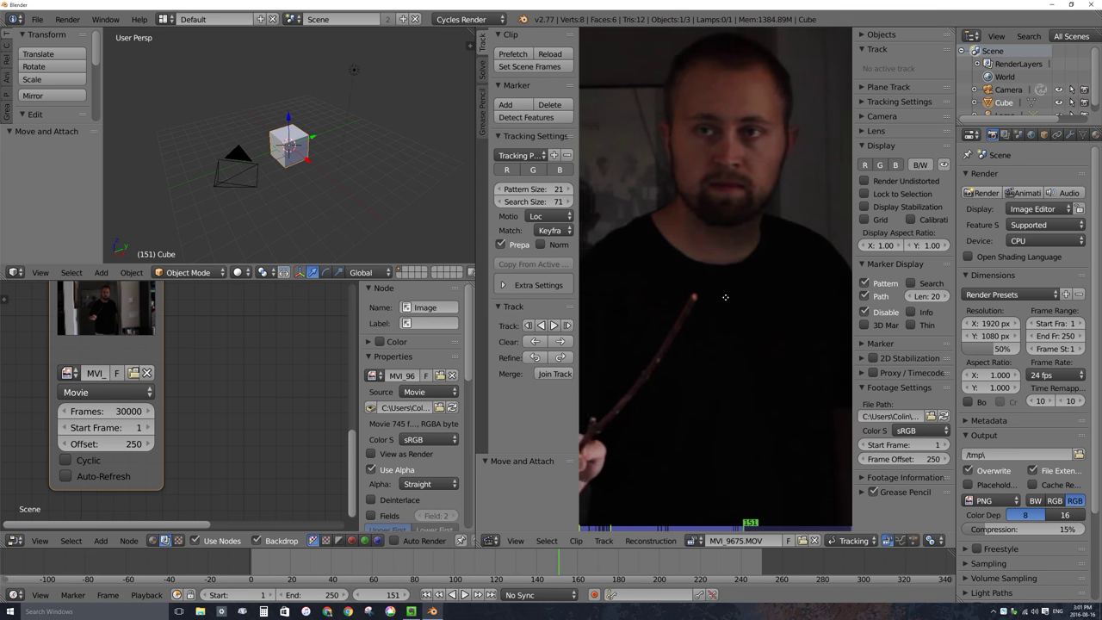
middle_drag(633, 334, 701, 319)
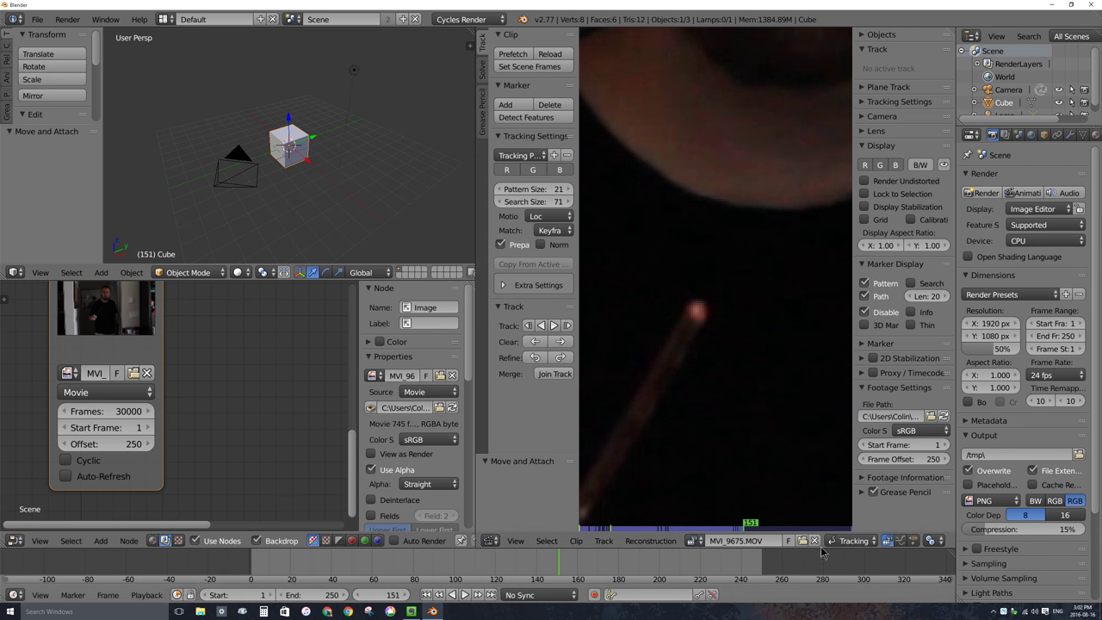
ctrl+click(698, 311)
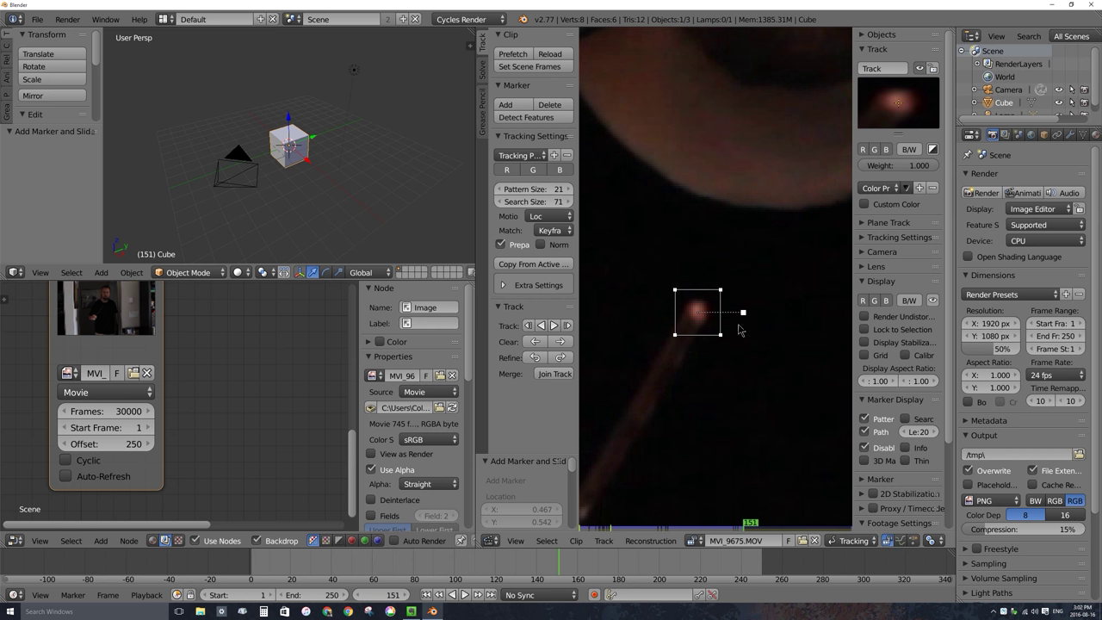
key(s)
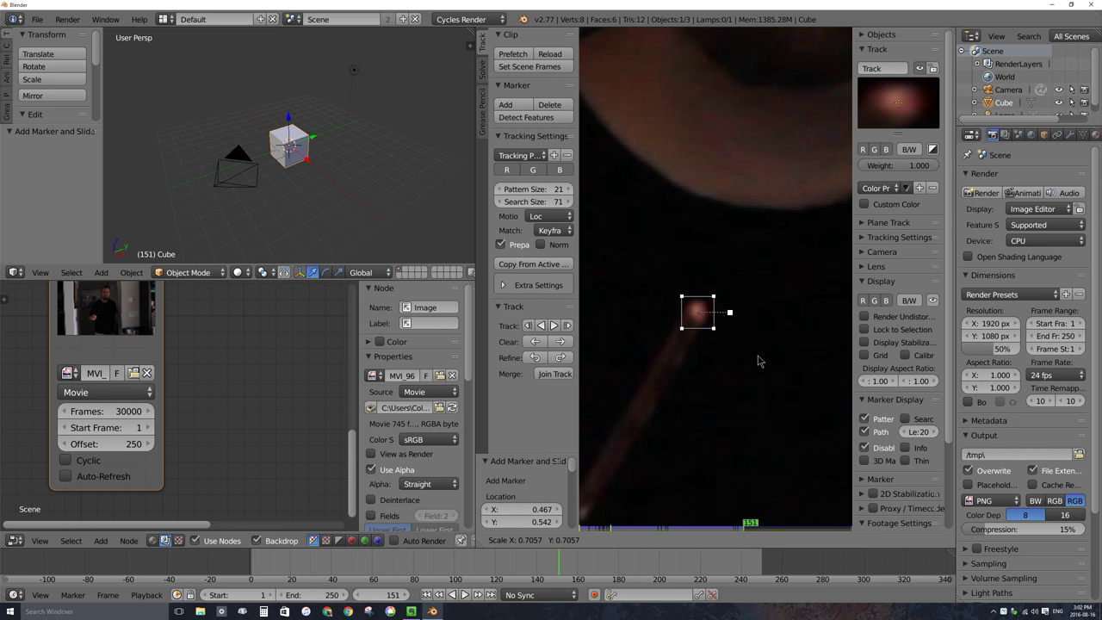
click(758, 359)
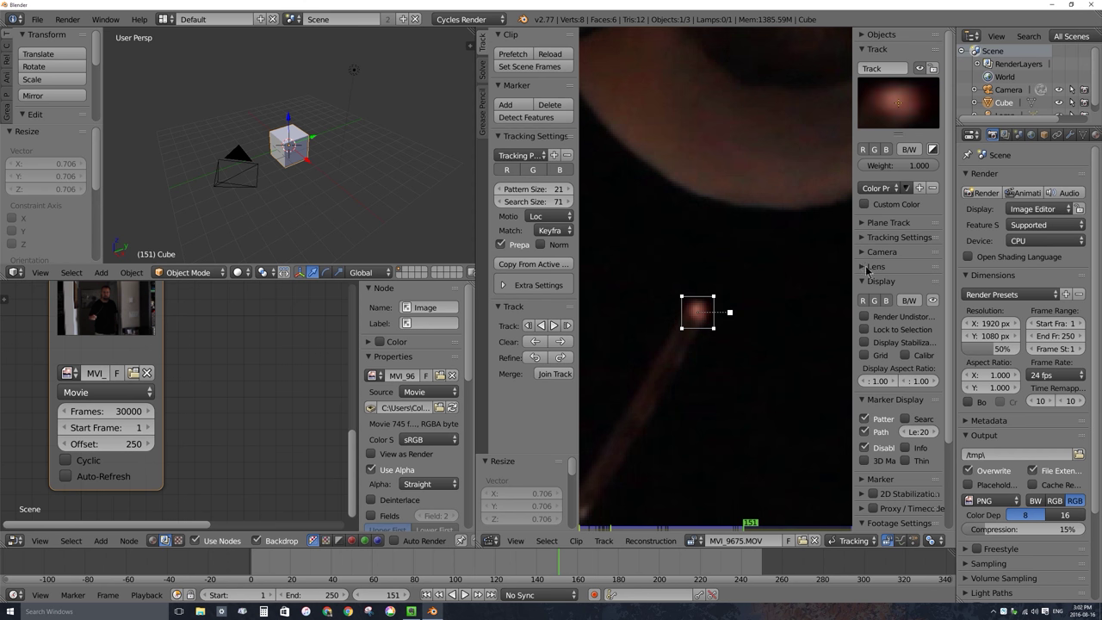
- Widen the clip editor's properties region and set the wand-tip track's pattern match to Previous frame
key(n)
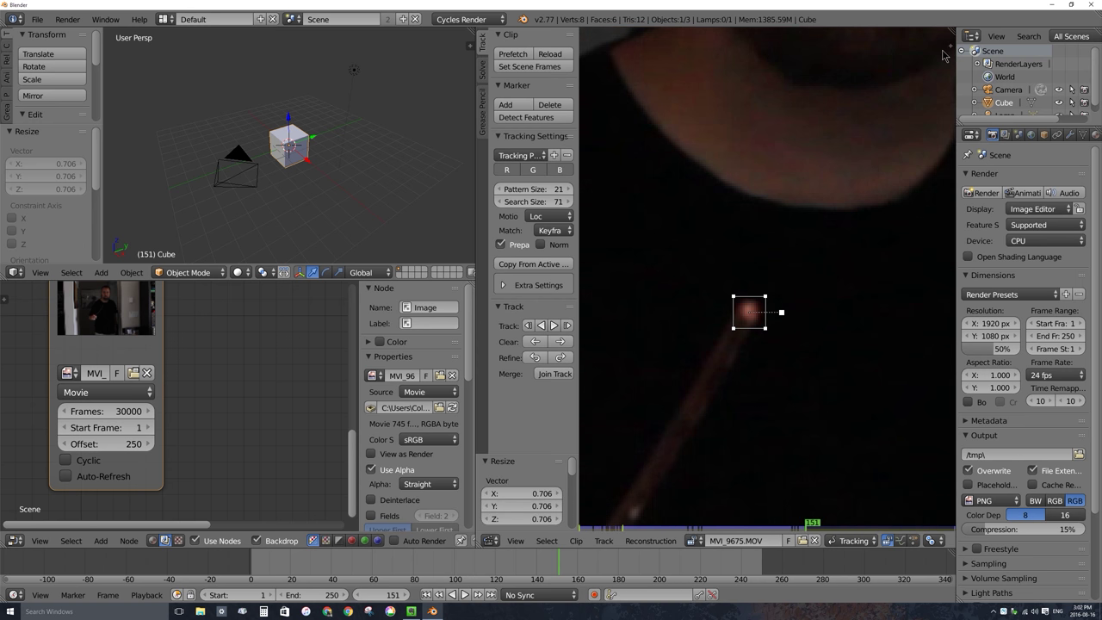
key(n)
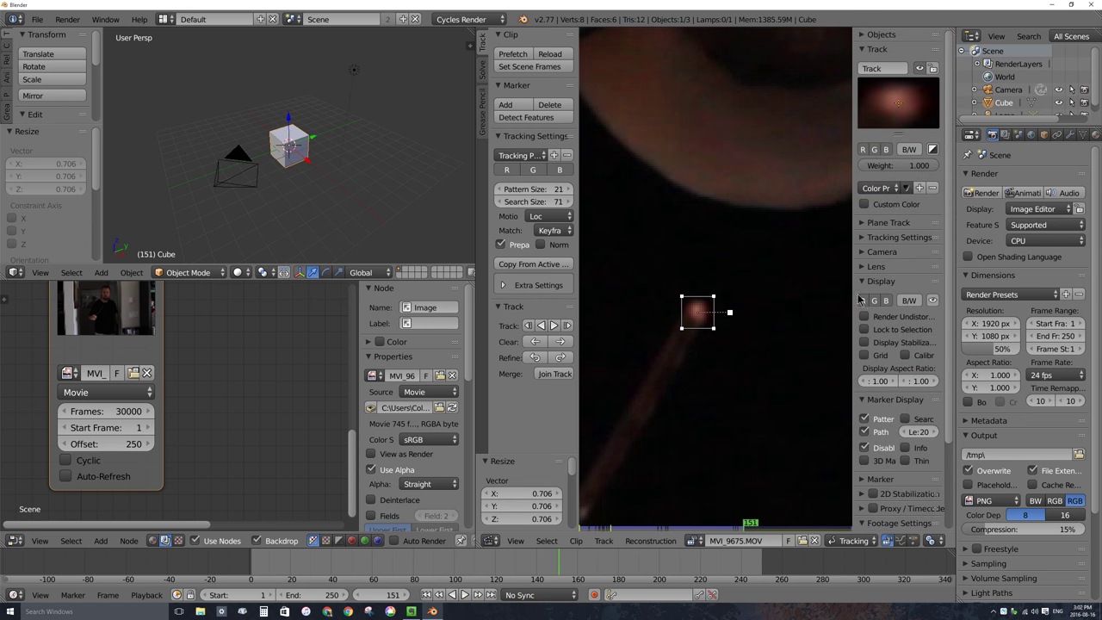
click(861, 238)
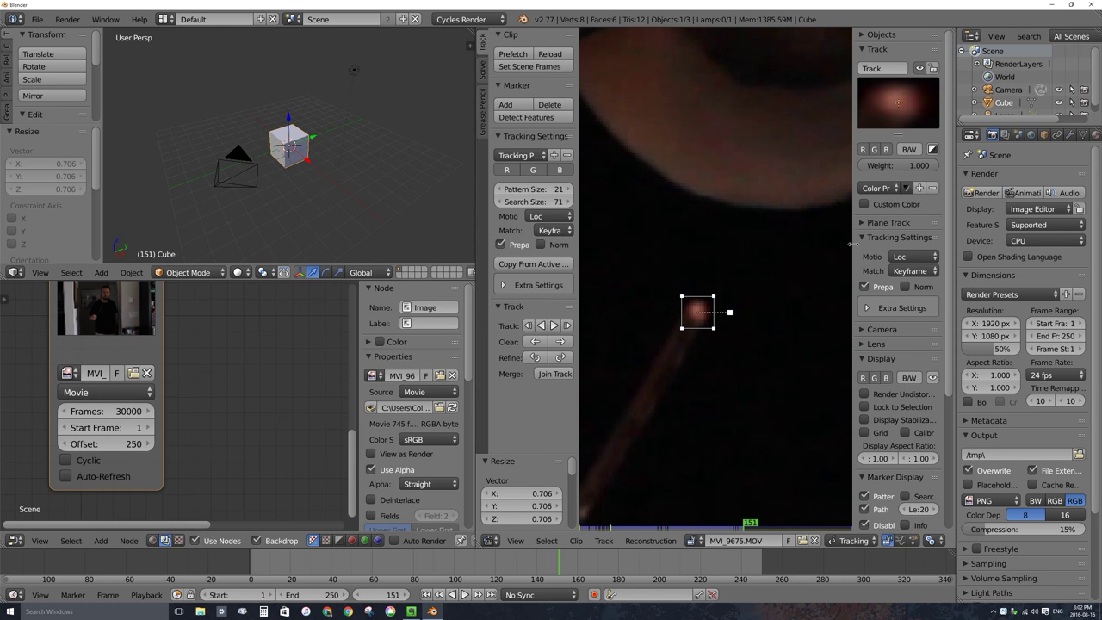
drag(850, 243, 811, 245)
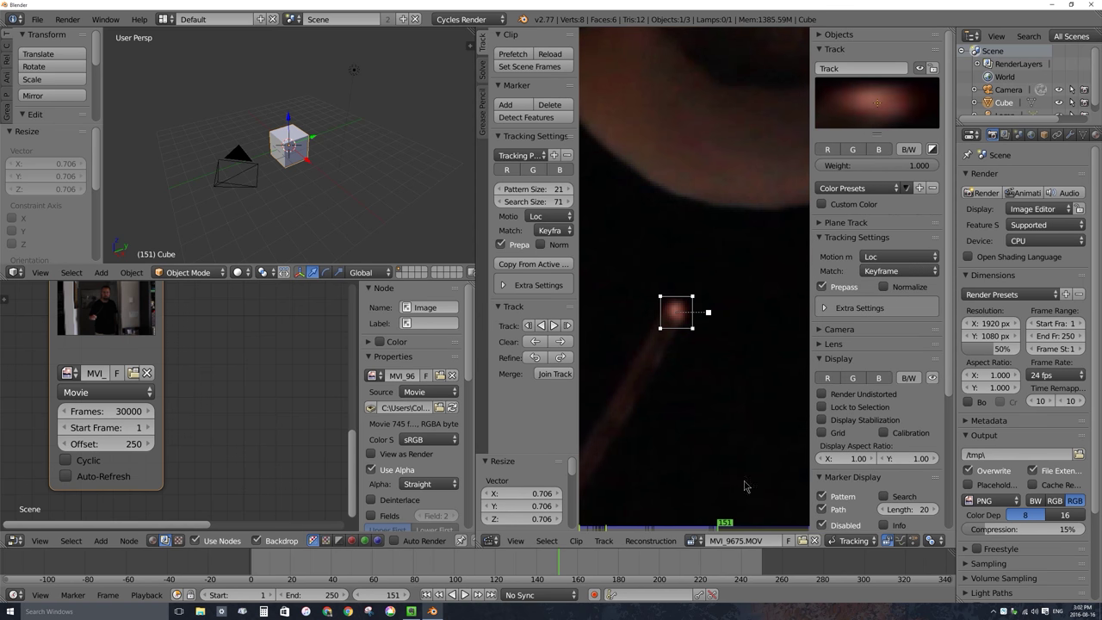
click(882, 273)
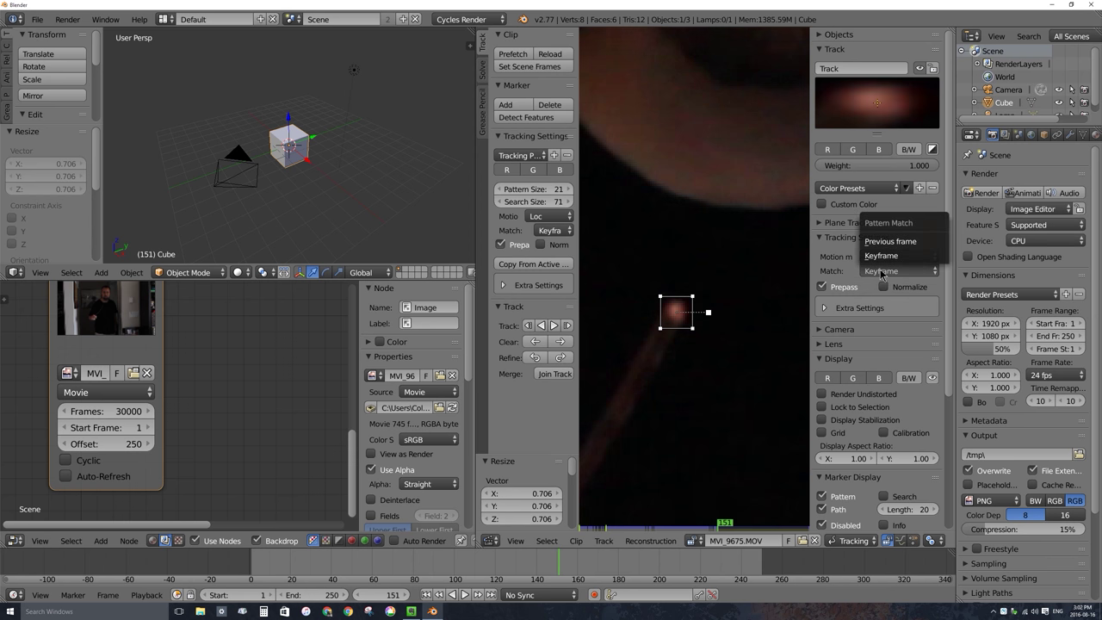
click(882, 258)
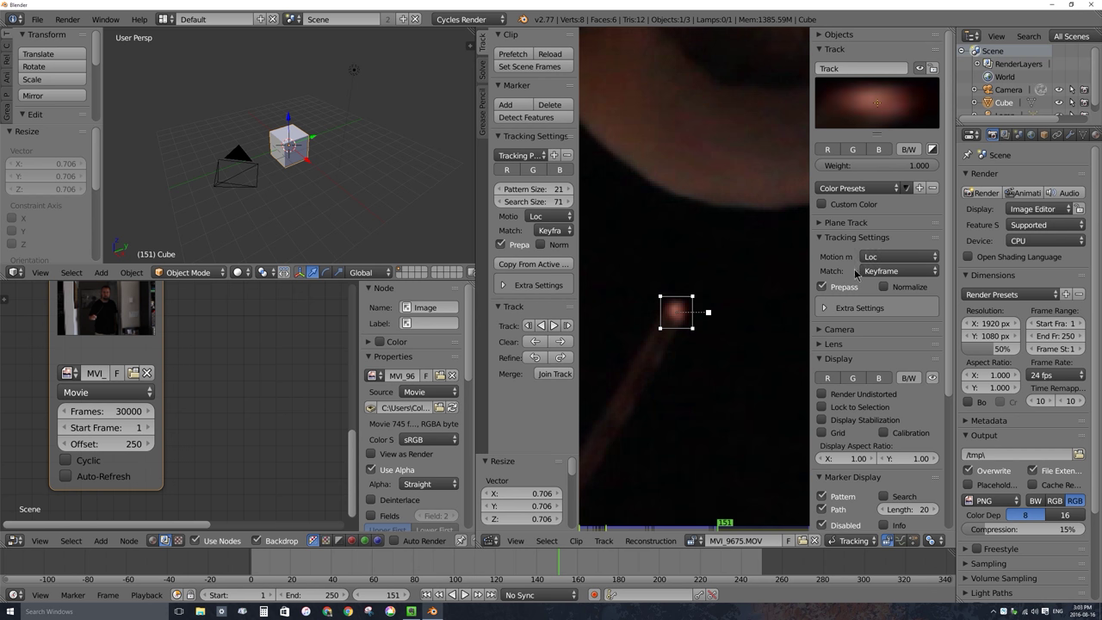
click(882, 272)
click(888, 243)
- Track the wand-tip marker forward from frame 151 to frame 250
key(t)
key(t)
key(t)
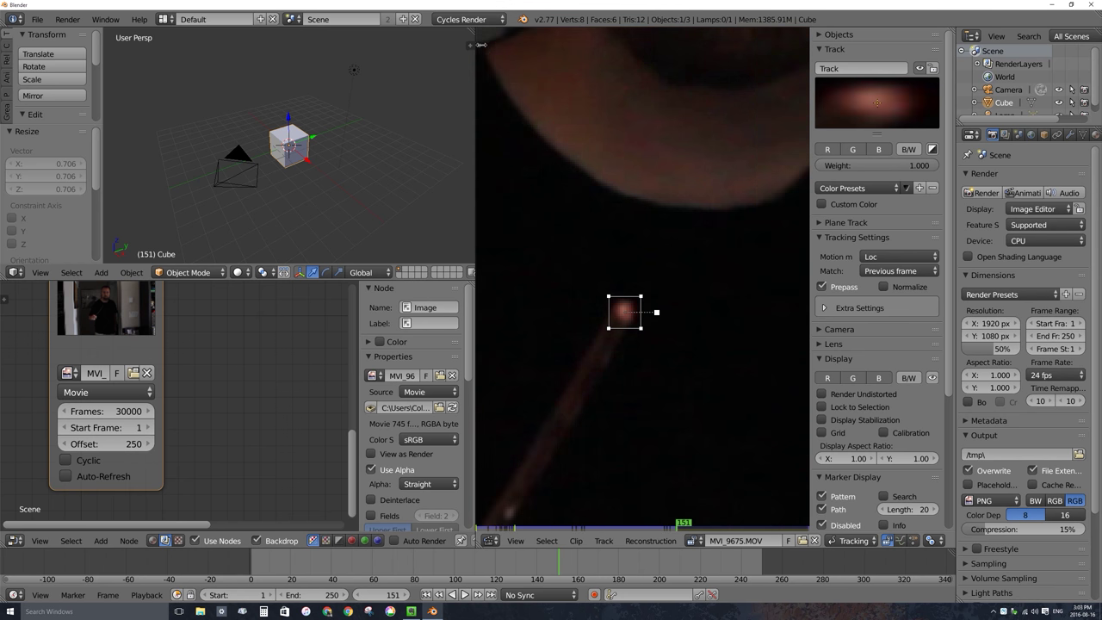
key(t)
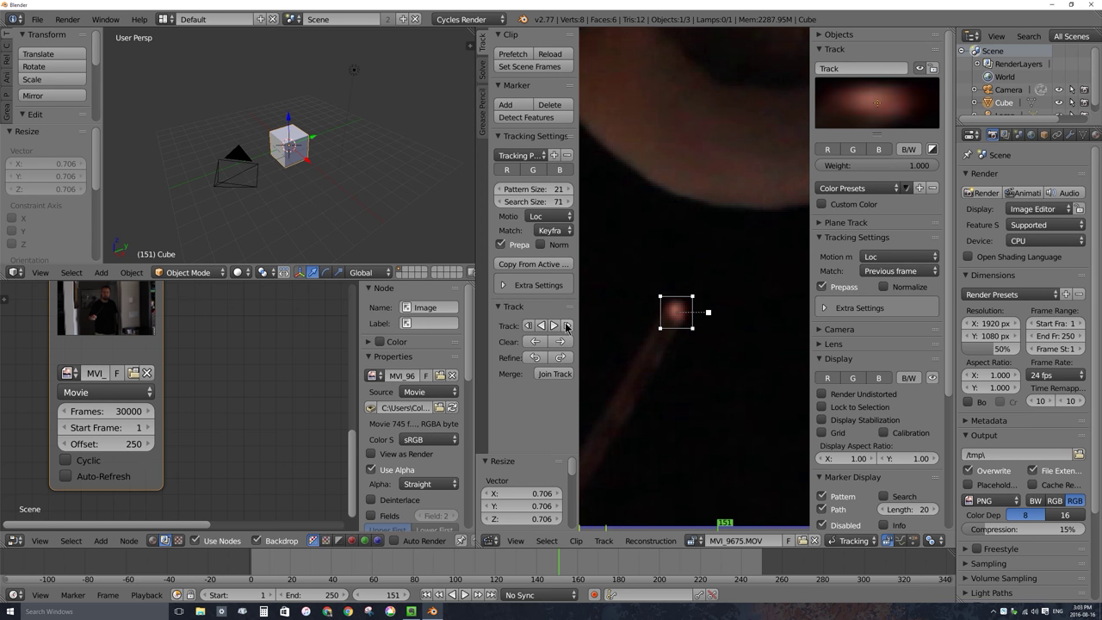
click(566, 326)
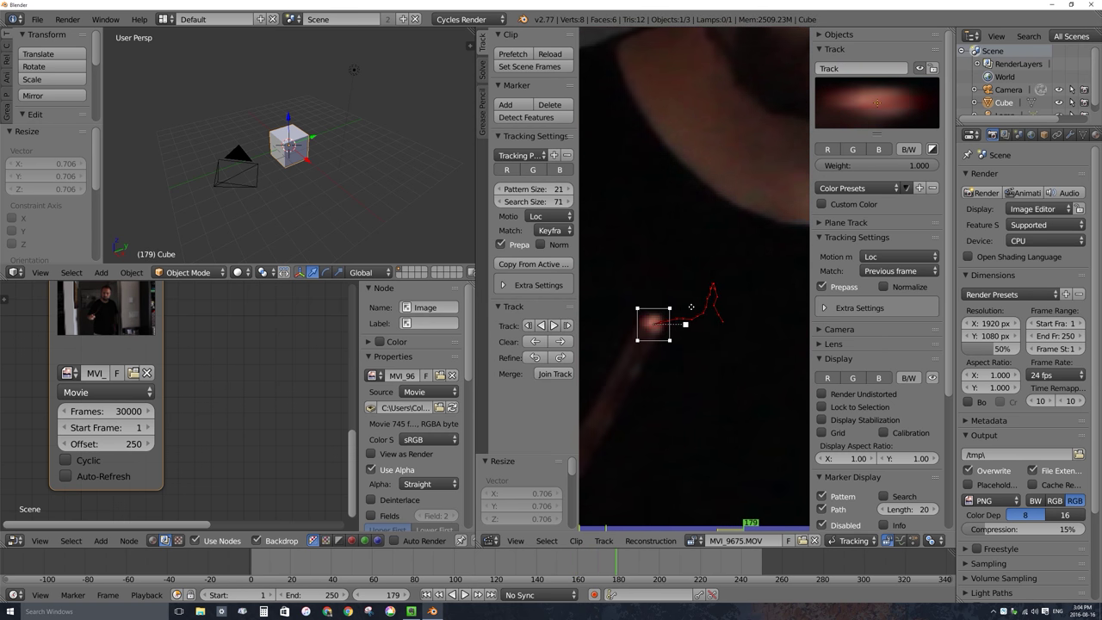
click(568, 325)
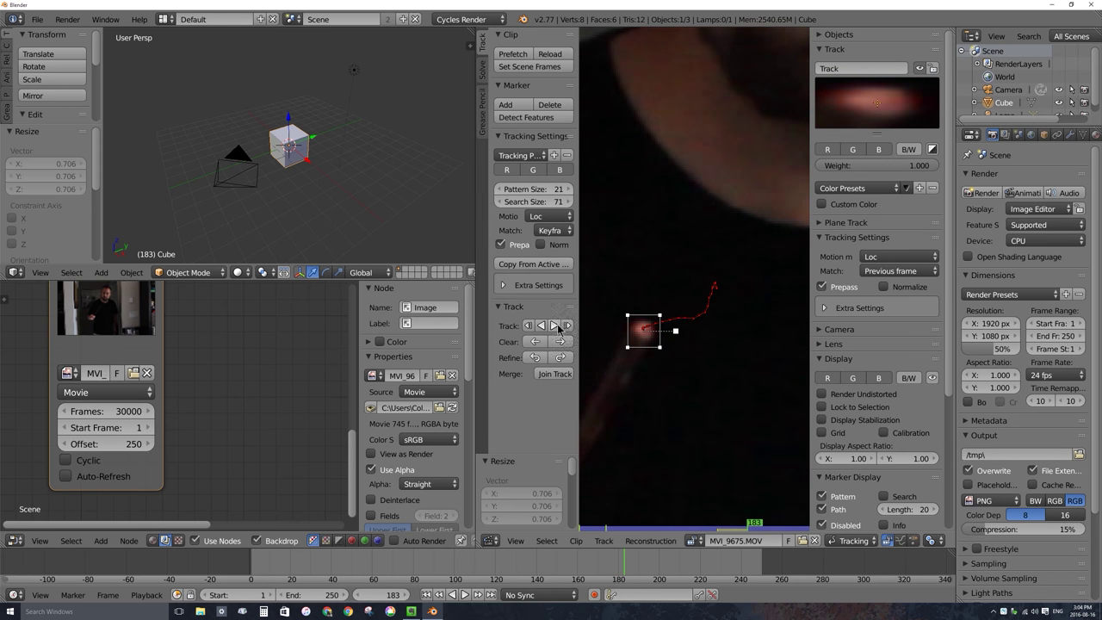
click(554, 326)
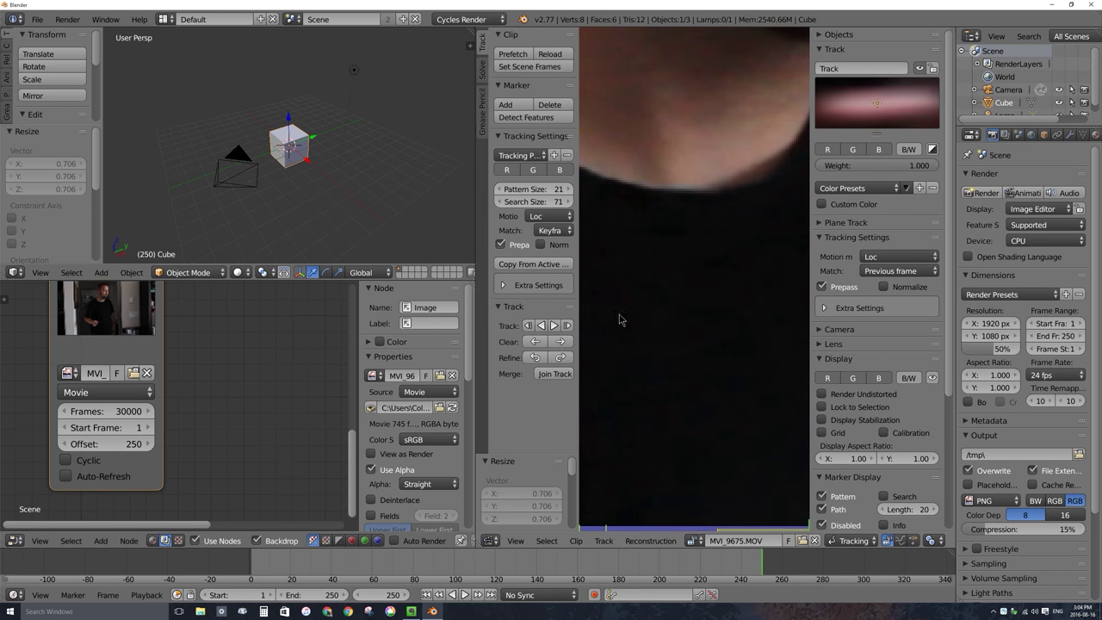
- Scrub through the tracked frames to check the wand-tip path, continuing past the scene end to frame 312
scroll(663, 318, down, 3)
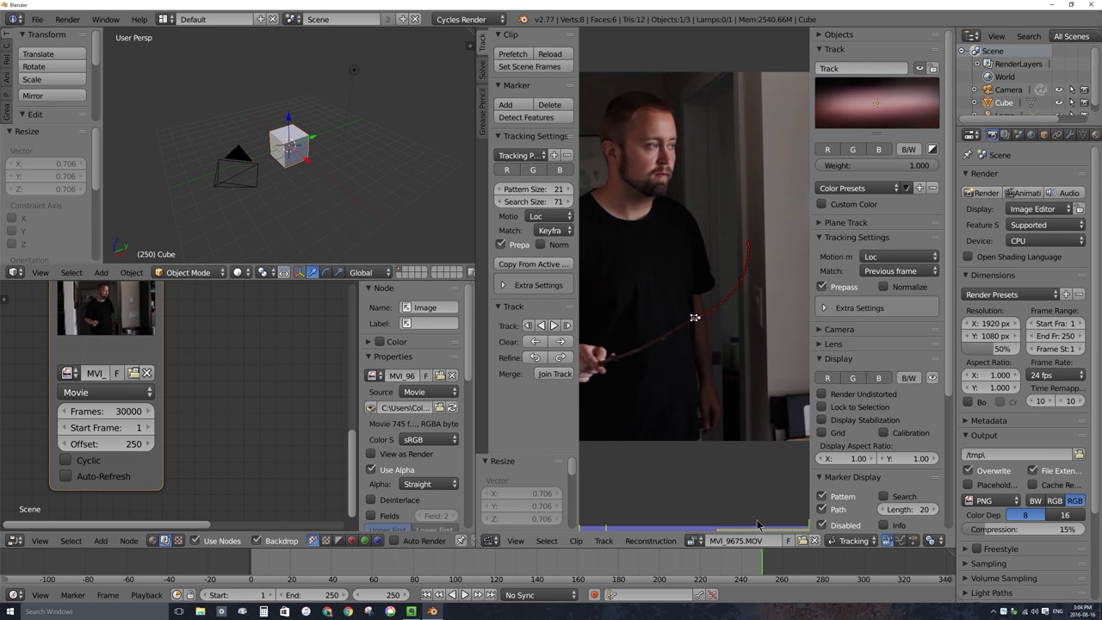
drag(761, 564, 718, 564)
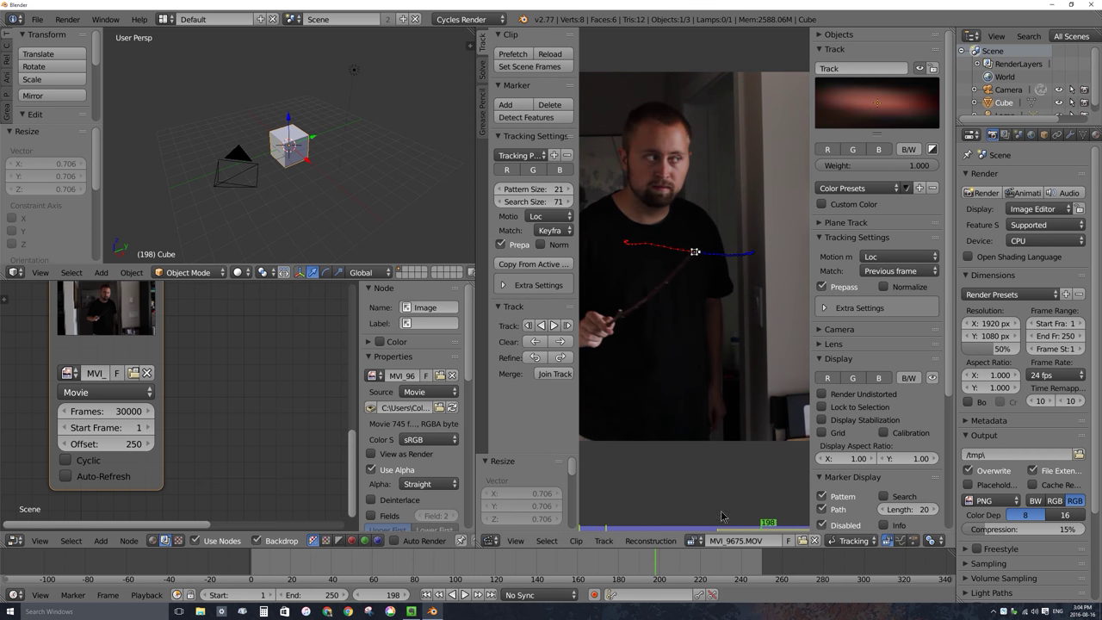
key(shift+ctrl+t)
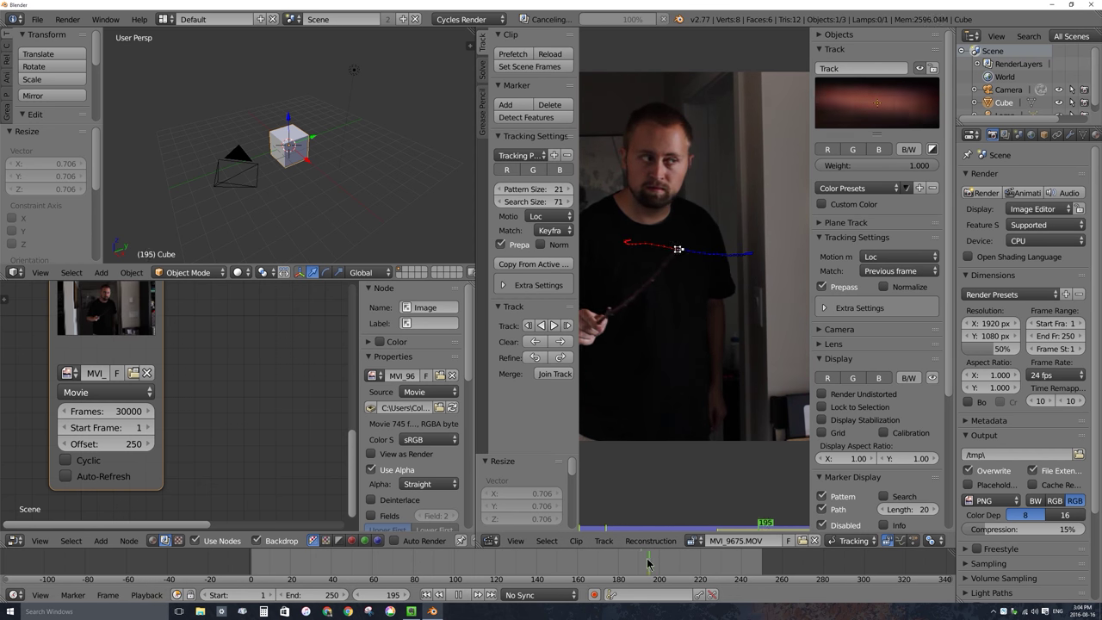
click(519, 559)
drag(519, 560, 888, 565)
middle_drag(888, 564, 713, 565)
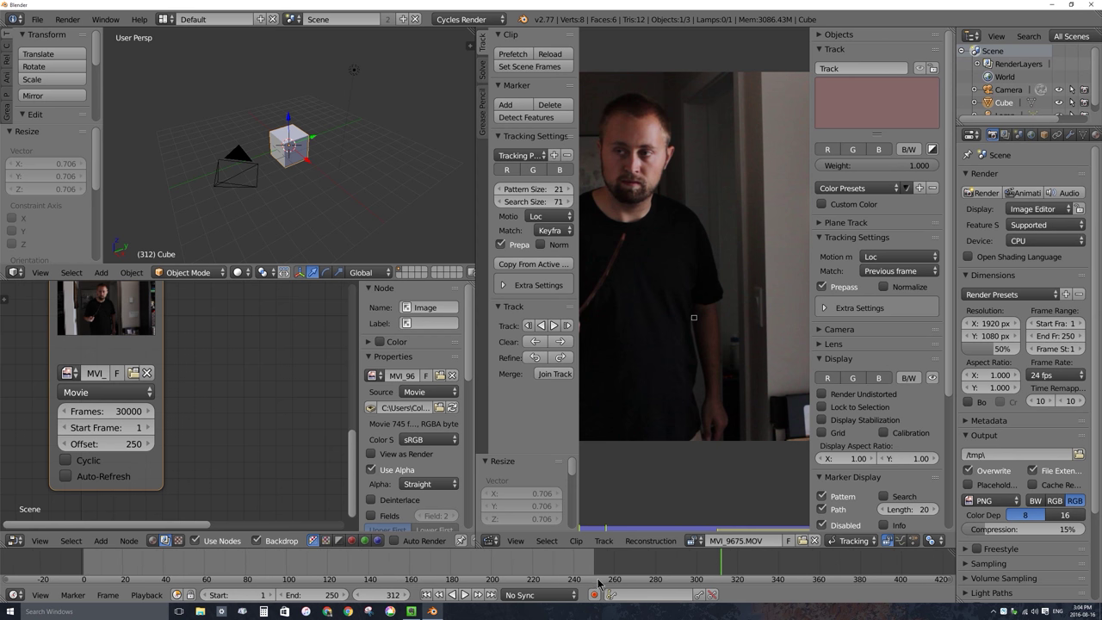
- Set the scene's end frame to 350
click(320, 596)
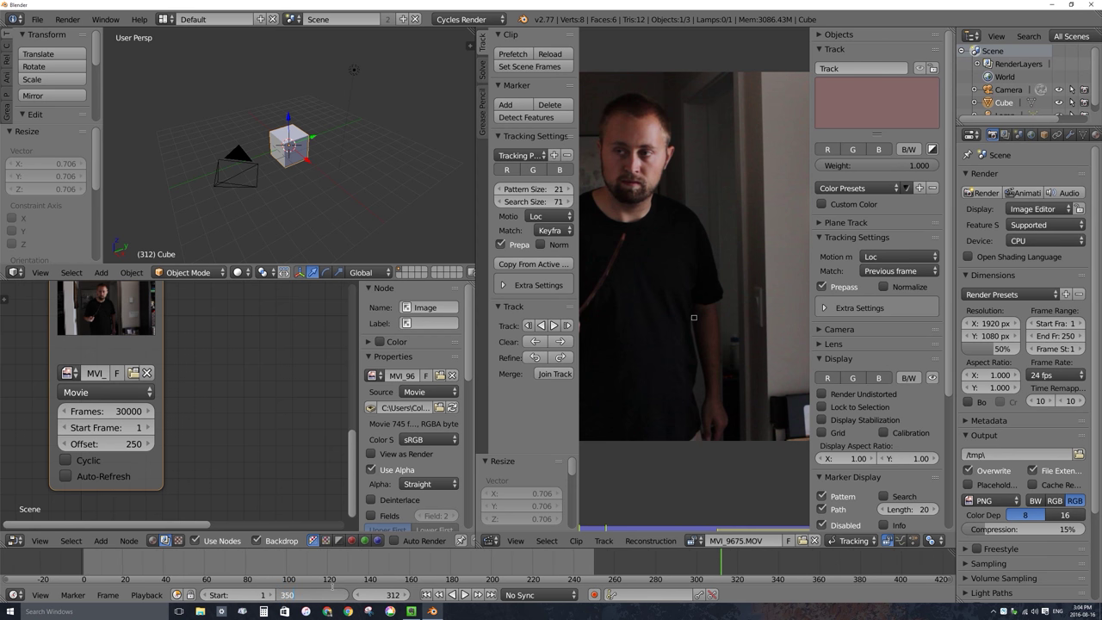
text(350)
key(Return)
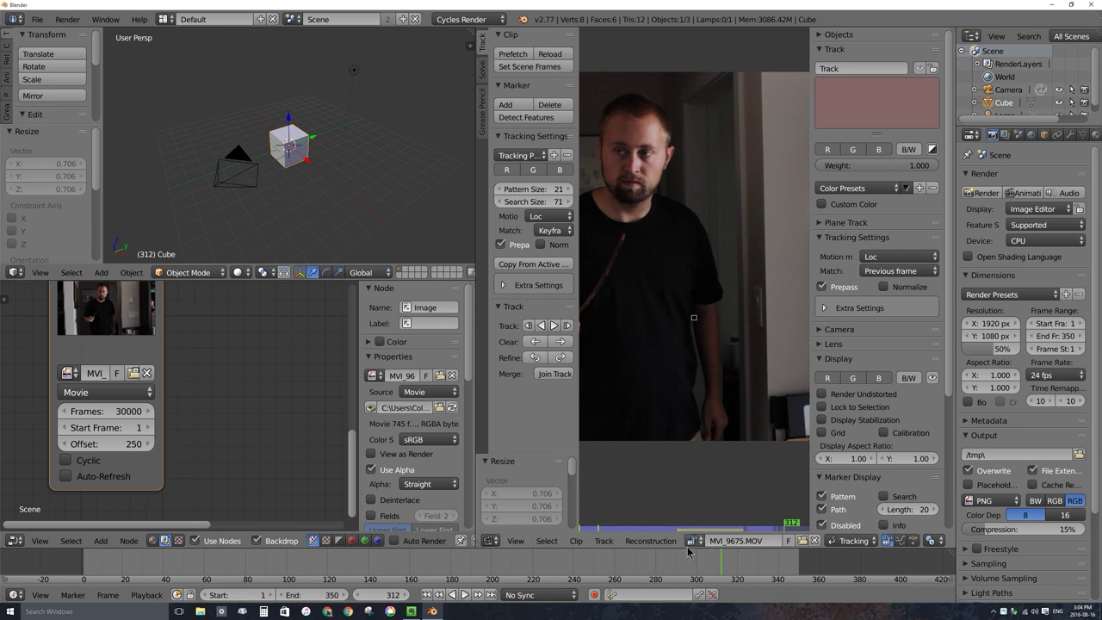
- Scrub through the extended range to frame 351 and return to frame 250, where the tracking stopped
key(alt+a)
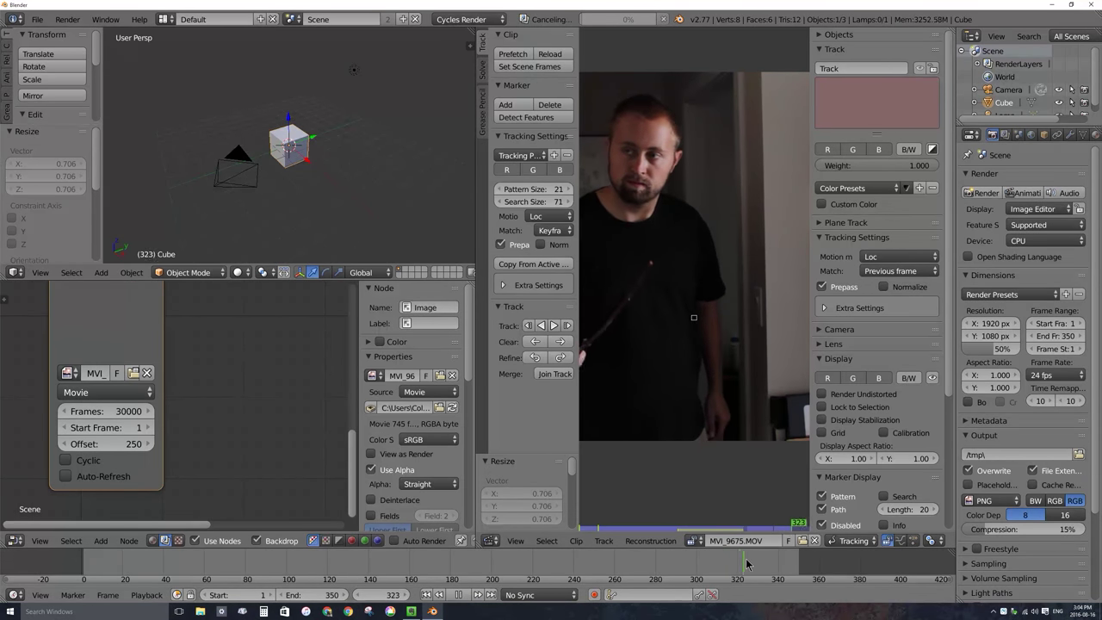
drag(746, 564, 801, 558)
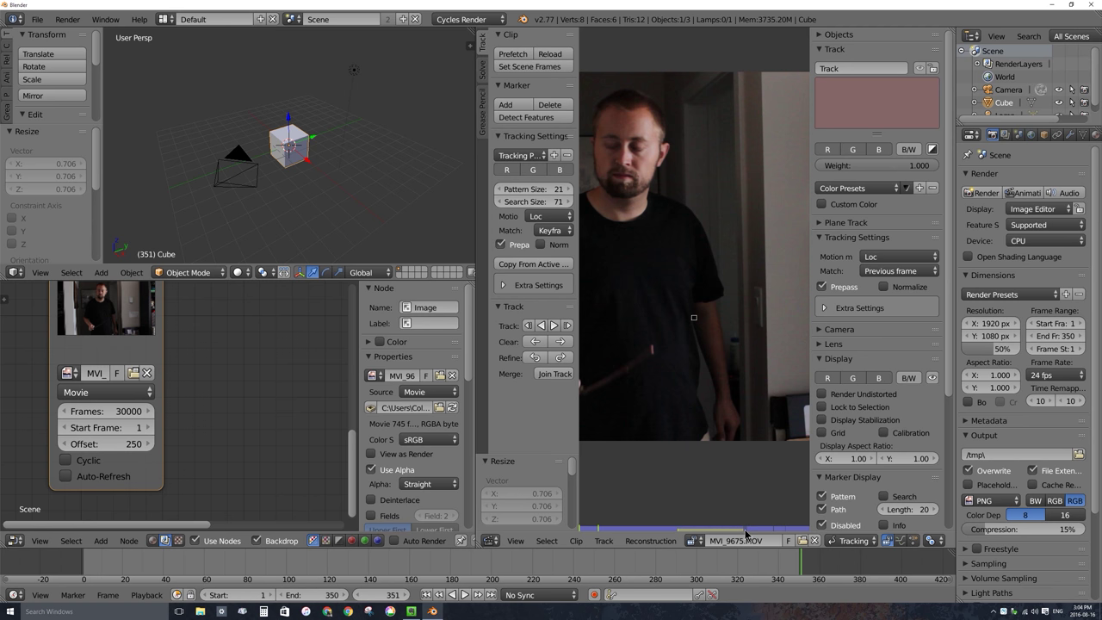
click(595, 564)
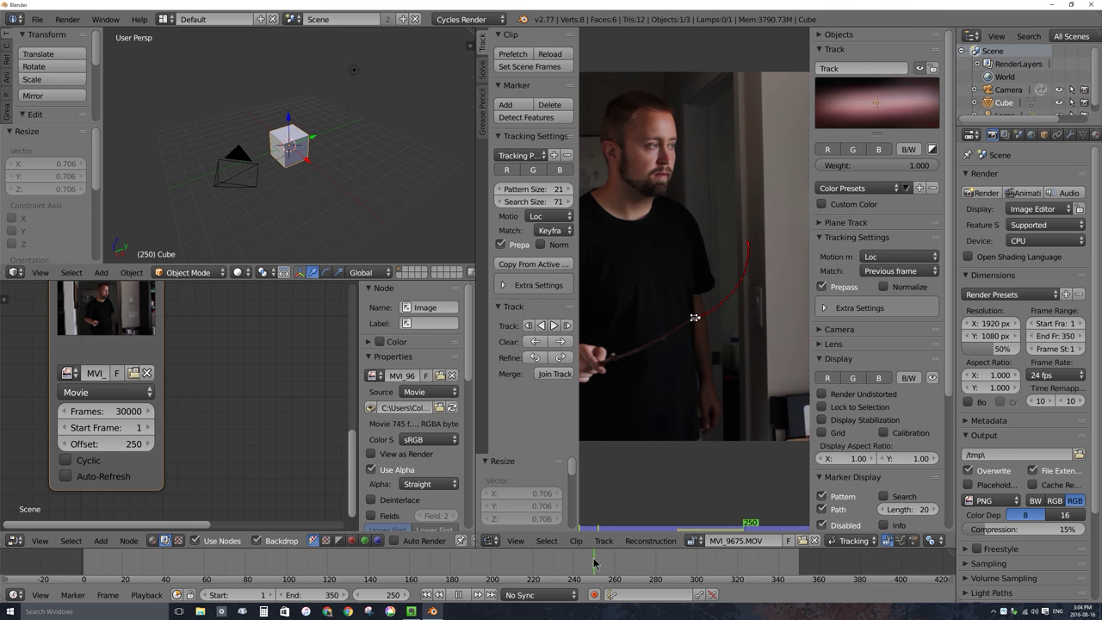
- Track the wand-tip marker forward one frame at a time from 250 to 255, and continuously on to frame 314
key(Escape)
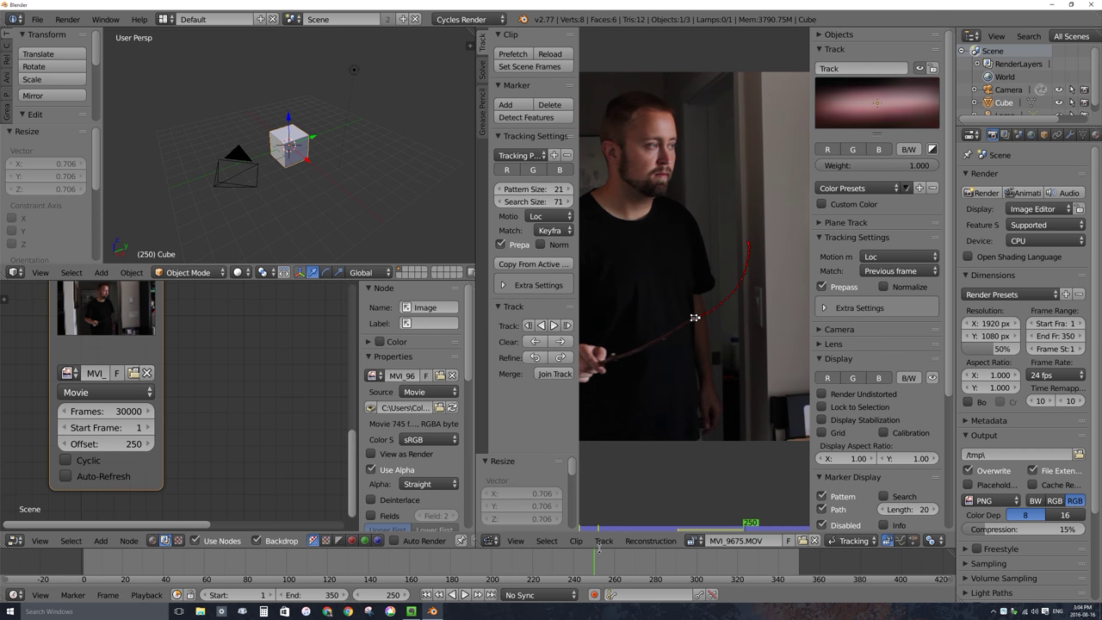
click(567, 325)
click(567, 326)
click(567, 326)
click(567, 326)
click(567, 326)
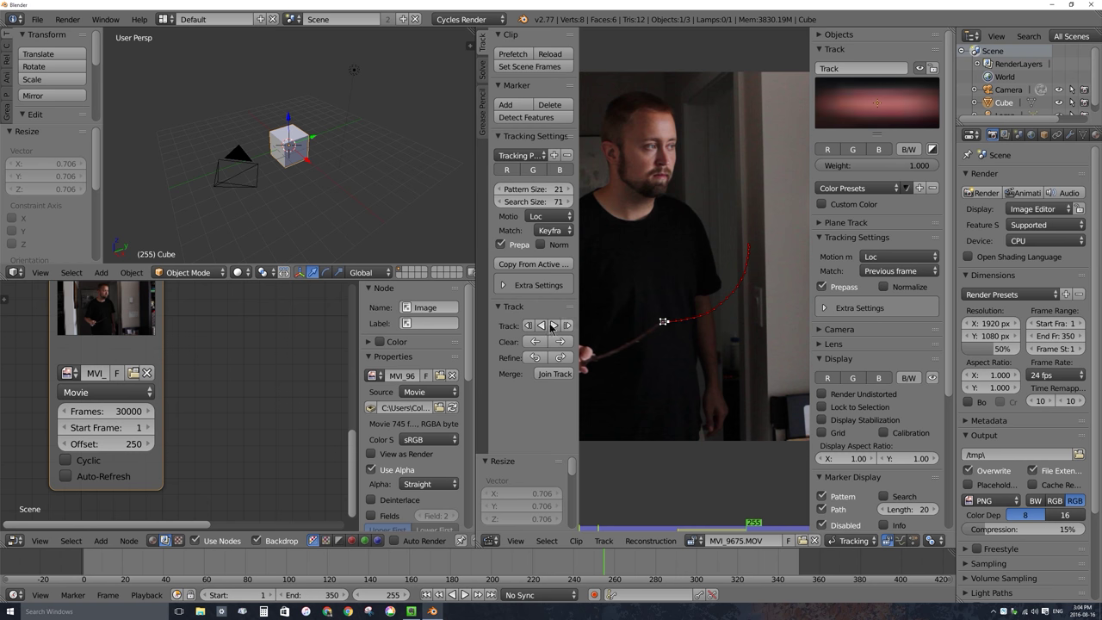
click(552, 326)
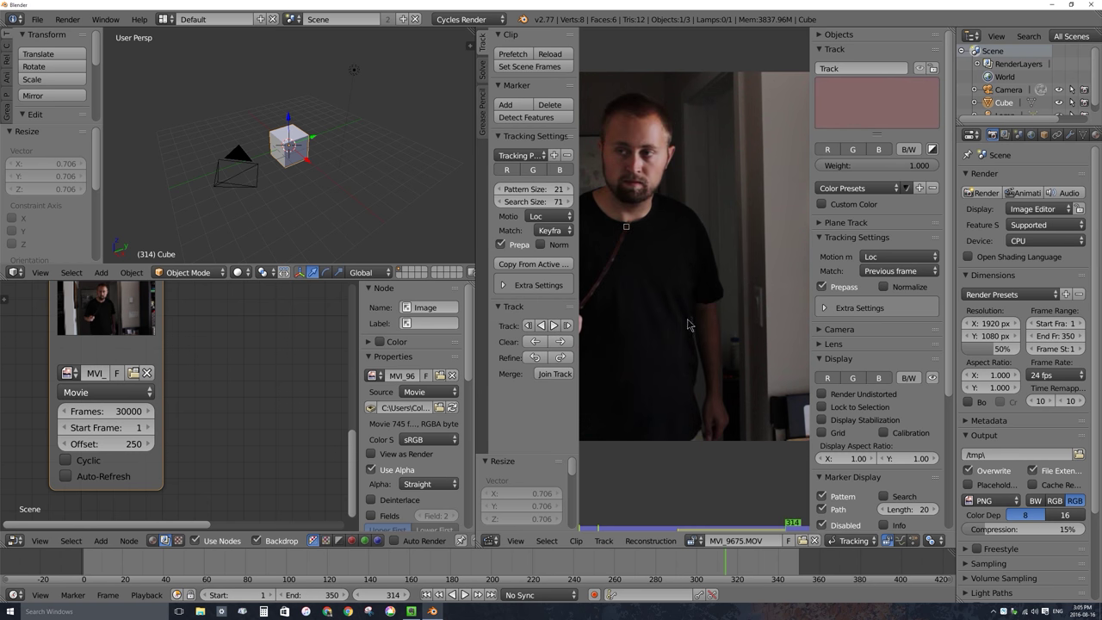
- Recheck the track around frame 310 and move the marker onto the wand tip near the shirt collar at frame 314
click(721, 557)
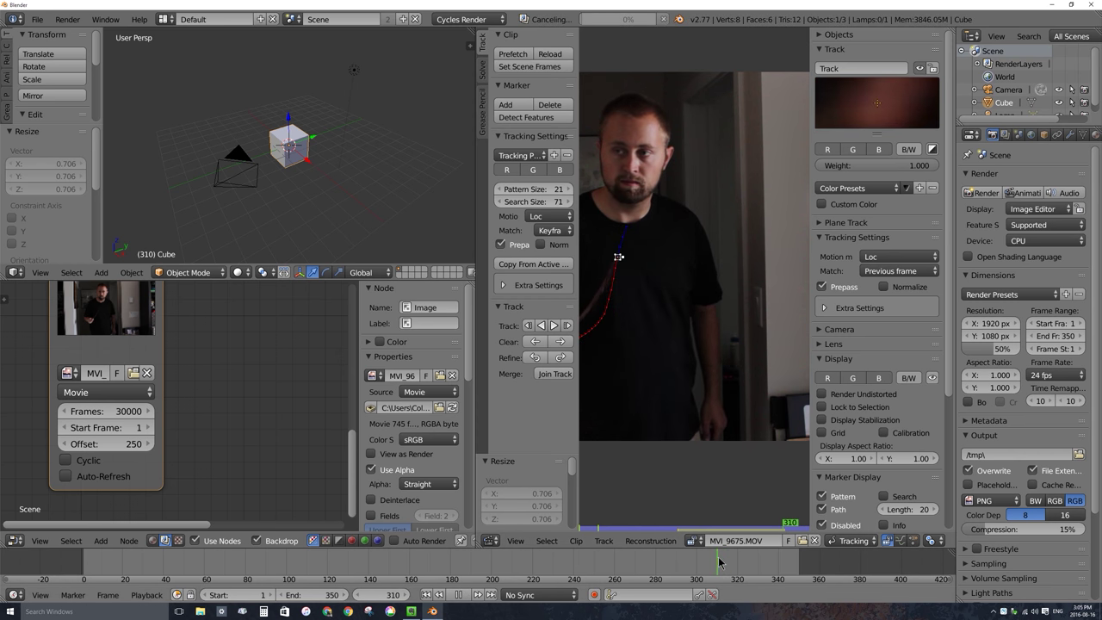
key(Right)
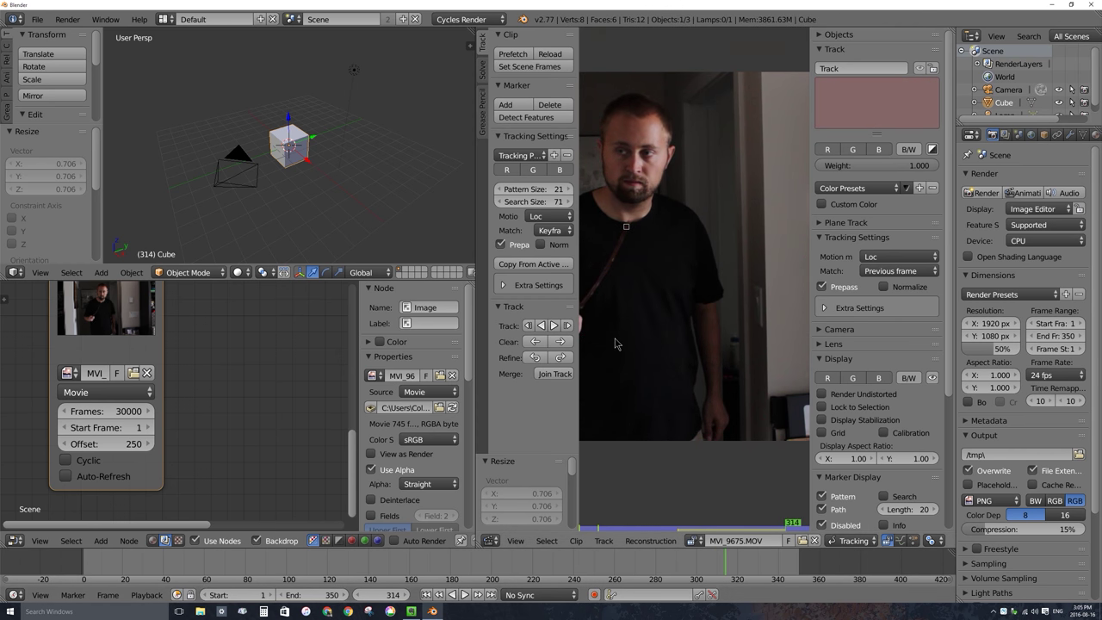
scroll(621, 260, up, 6)
middle_drag(665, 245, 695, 281)
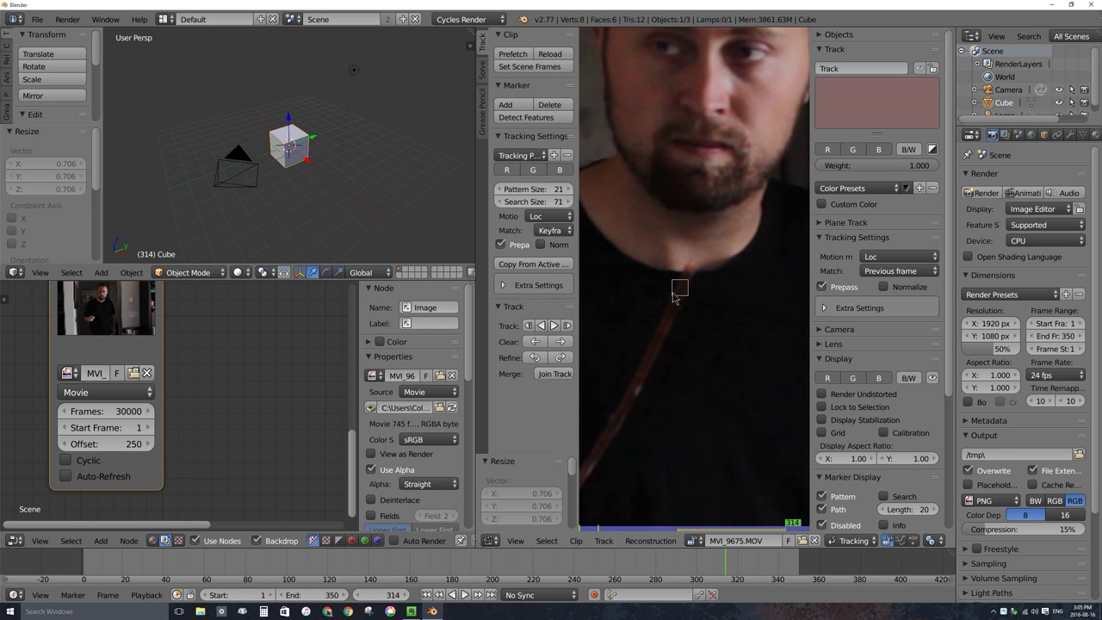
key(g)
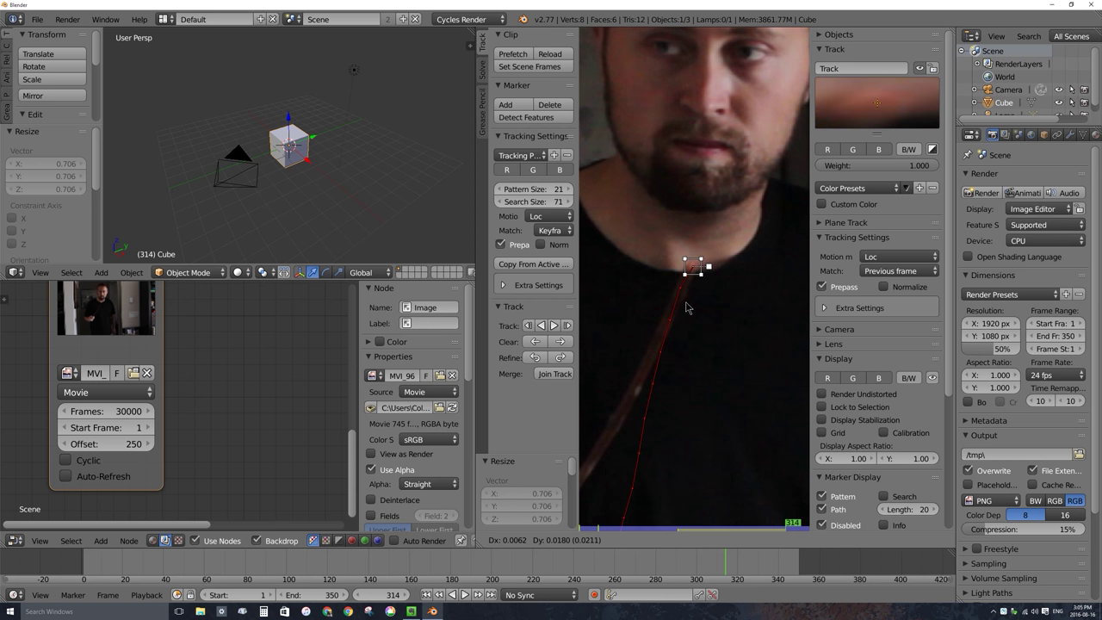
click(686, 308)
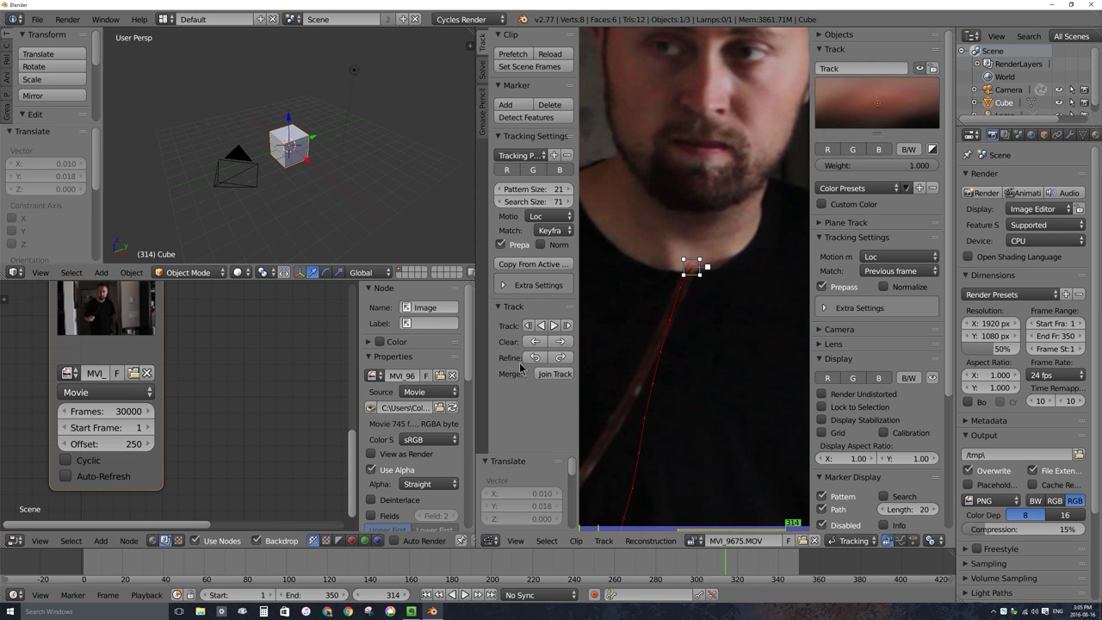
- Track forward frame by frame from 314 to 317, realigning the marker with the wand tip at frames 315 and 317
click(568, 325)
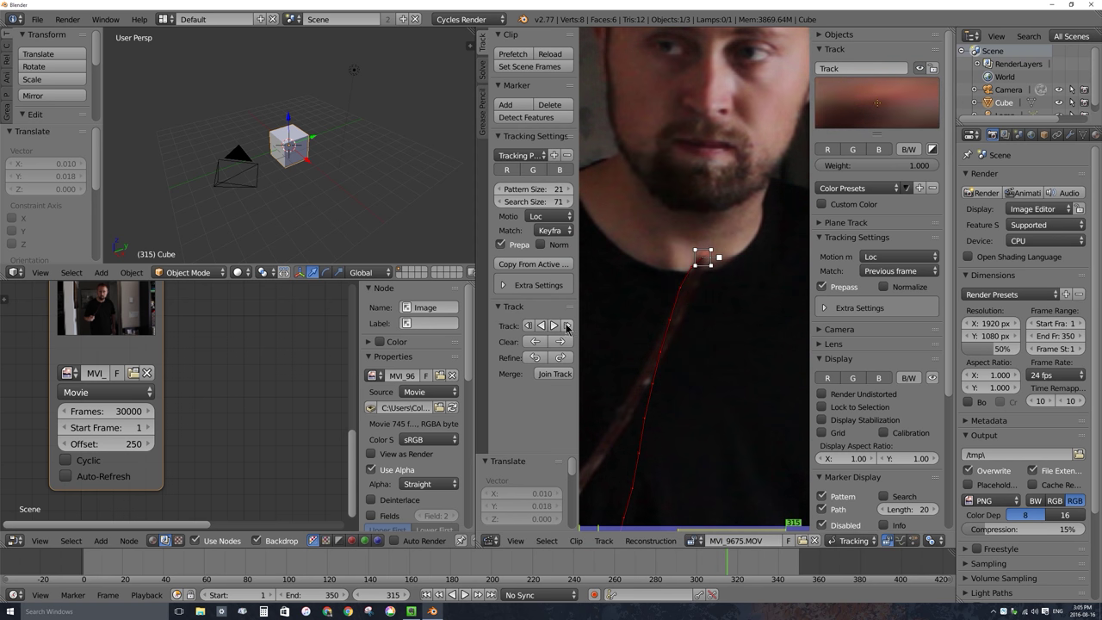
key(g)
click(683, 297)
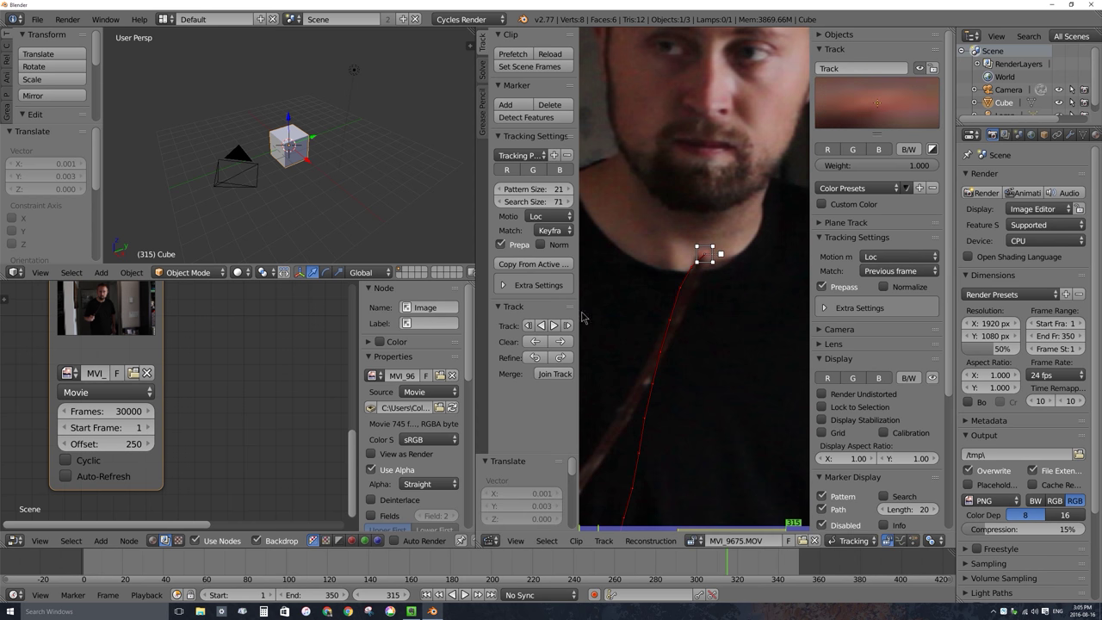
click(567, 325)
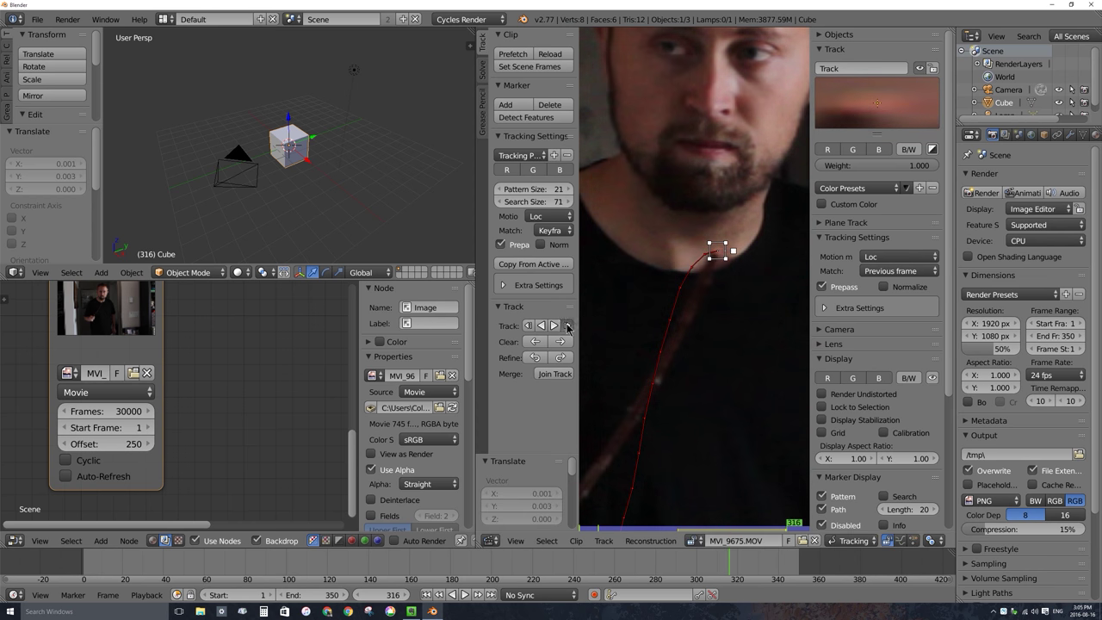
click(567, 326)
key(g)
click(730, 258)
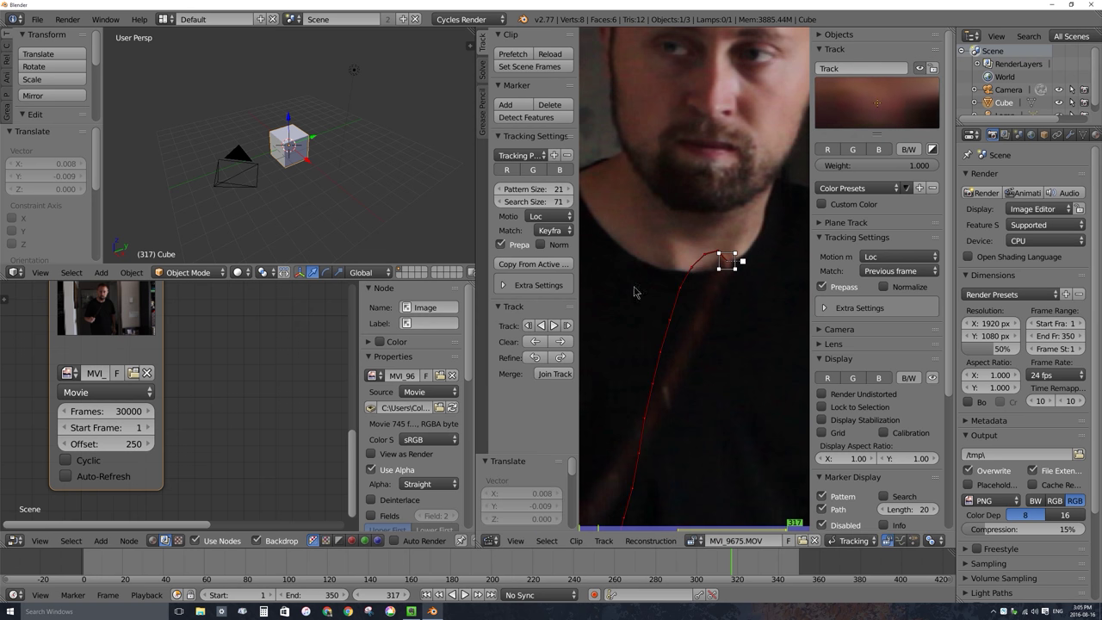
- Track forward to frame 318 and move the marker down onto the motion-blurred wand tip over the black shirt
click(567, 325)
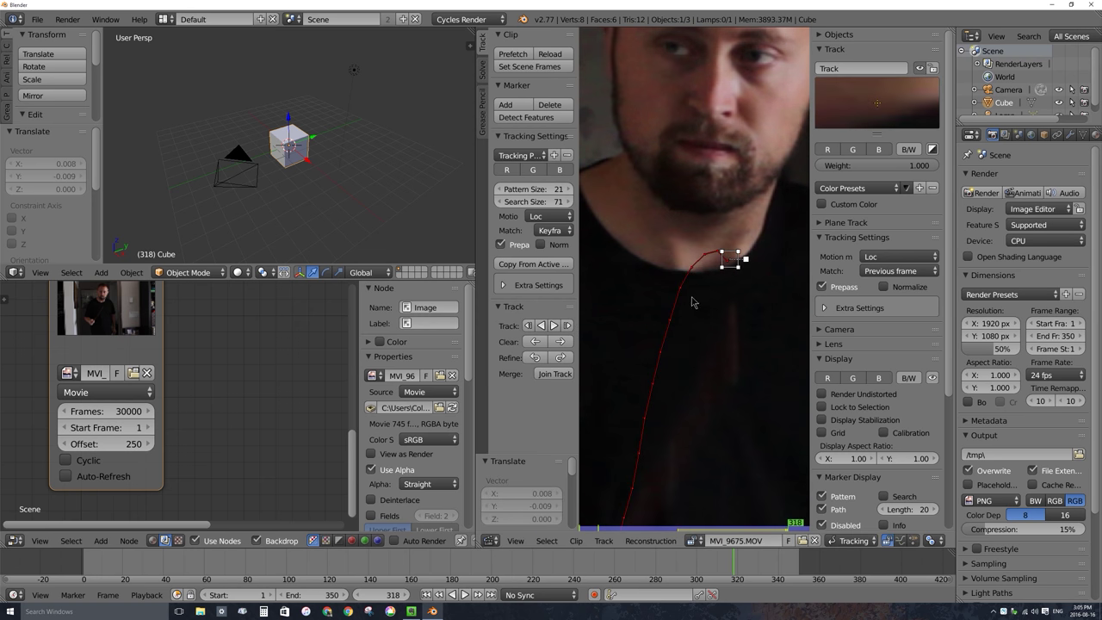
key(g)
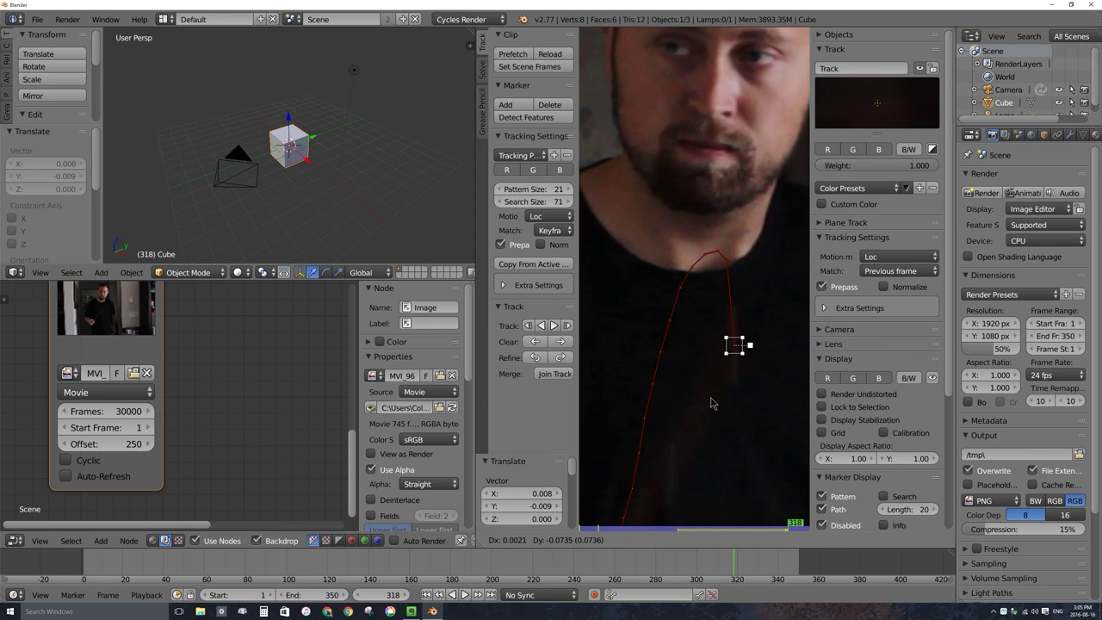
click(711, 396)
scroll(740, 359, down, 3)
middle_drag(740, 360, 748, 323)
scroll(749, 324, up, 3)
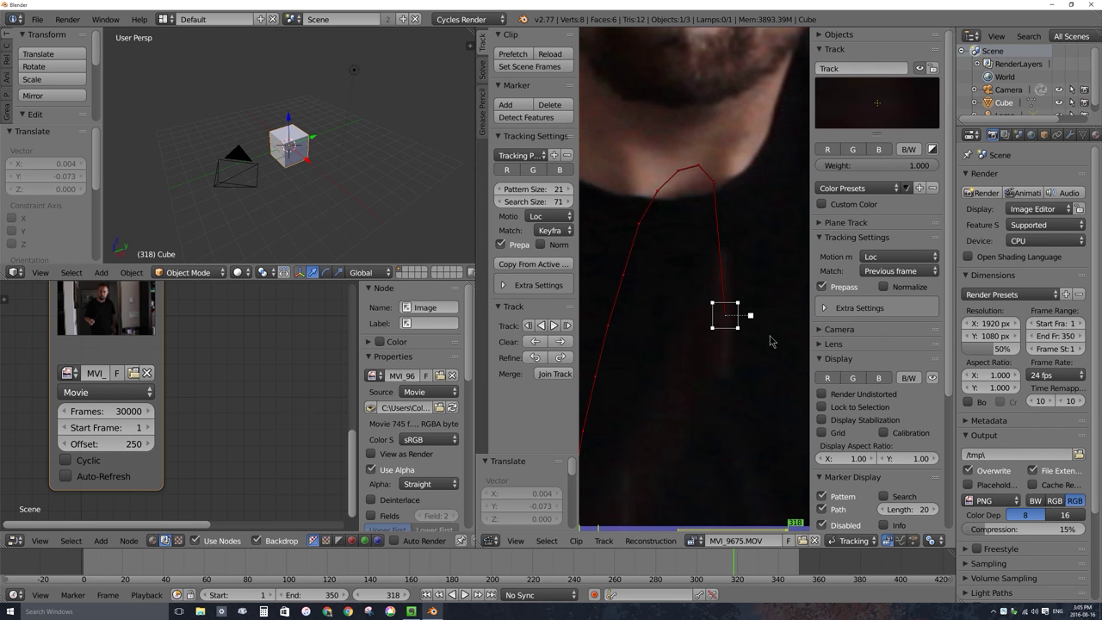
scroll(771, 340, down, 3)
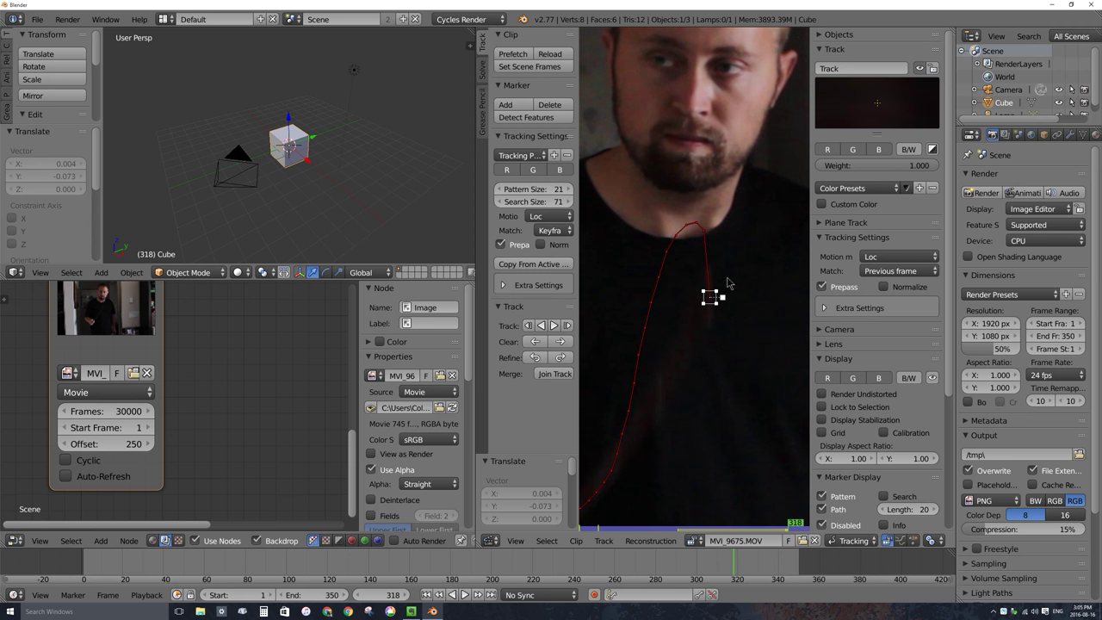
key(g)
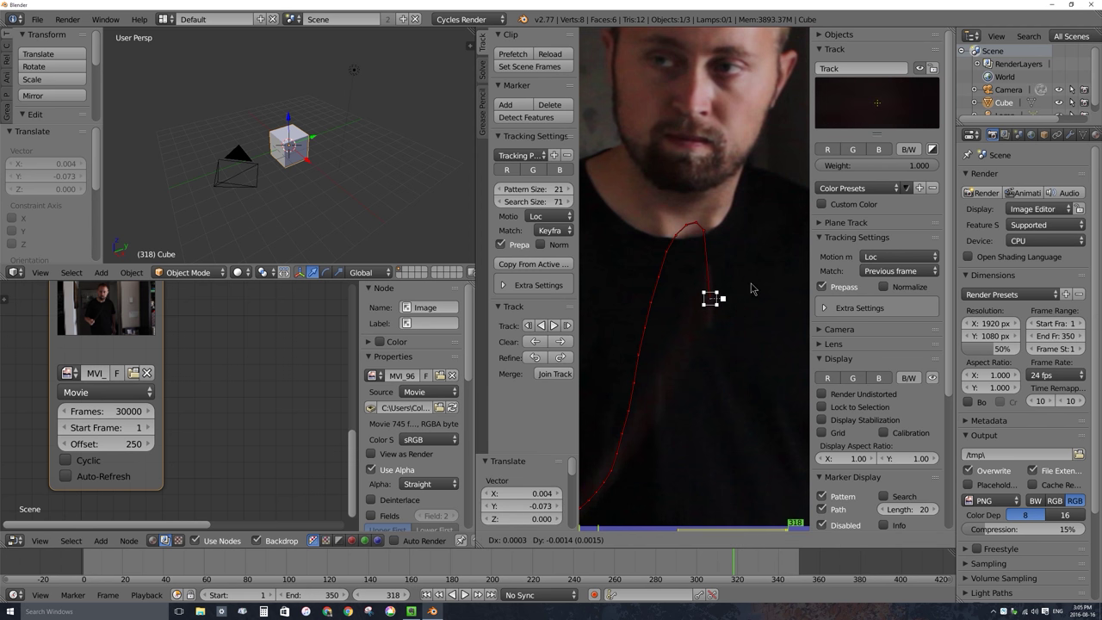
click(749, 289)
- Advance the track through frames 319, 320 and 321, placing the marker back on the wand tip in each frame
click(568, 325)
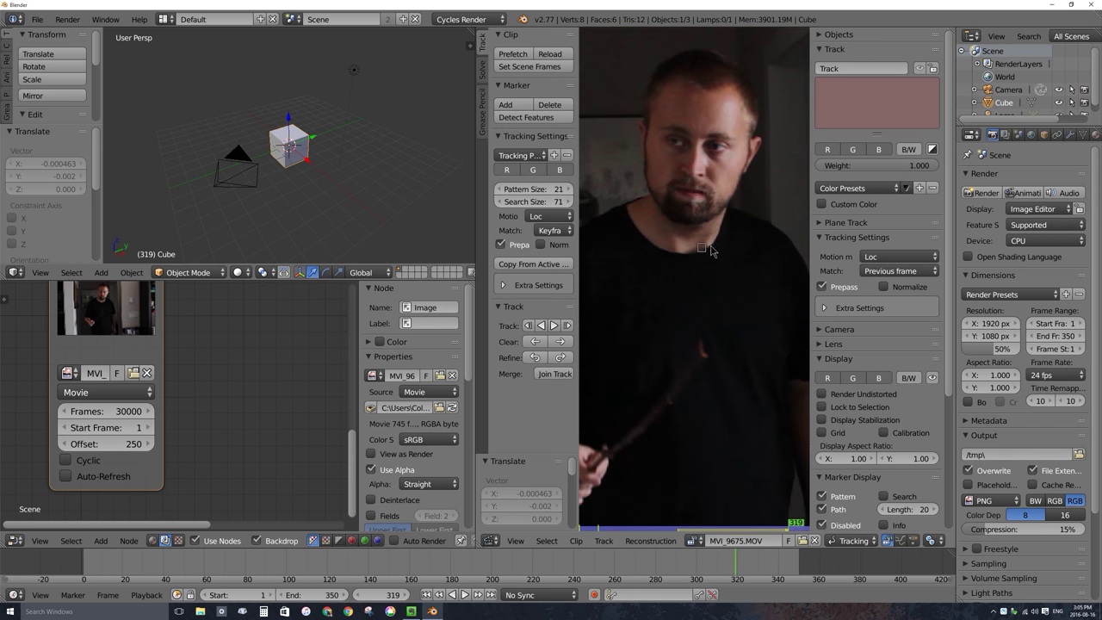
key(g)
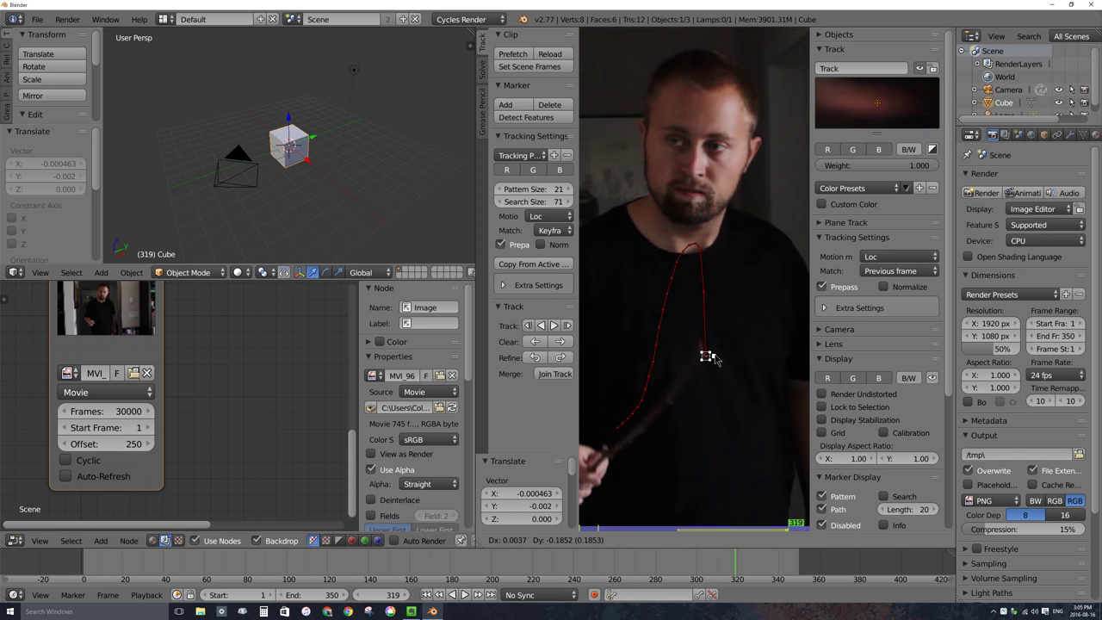
click(706, 356)
click(568, 325)
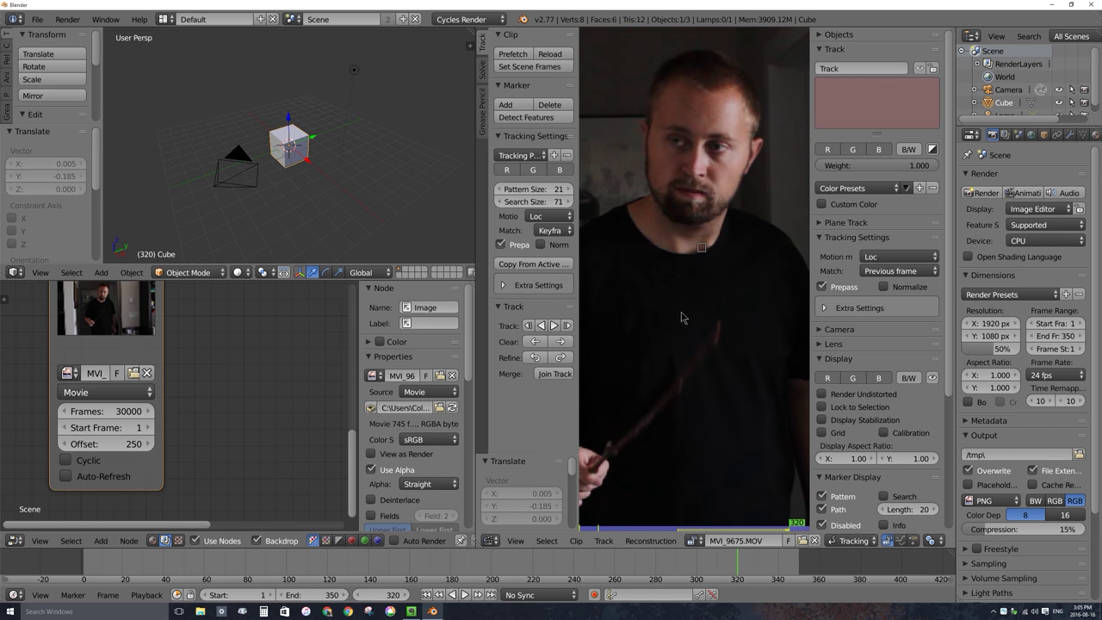
key(g)
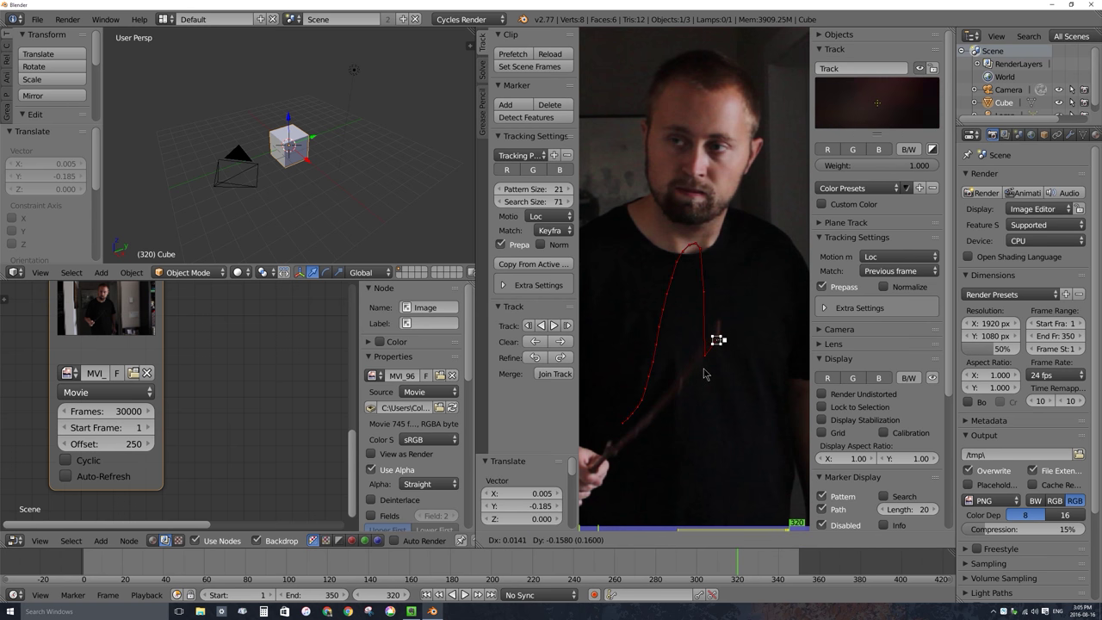
click(704, 373)
click(567, 325)
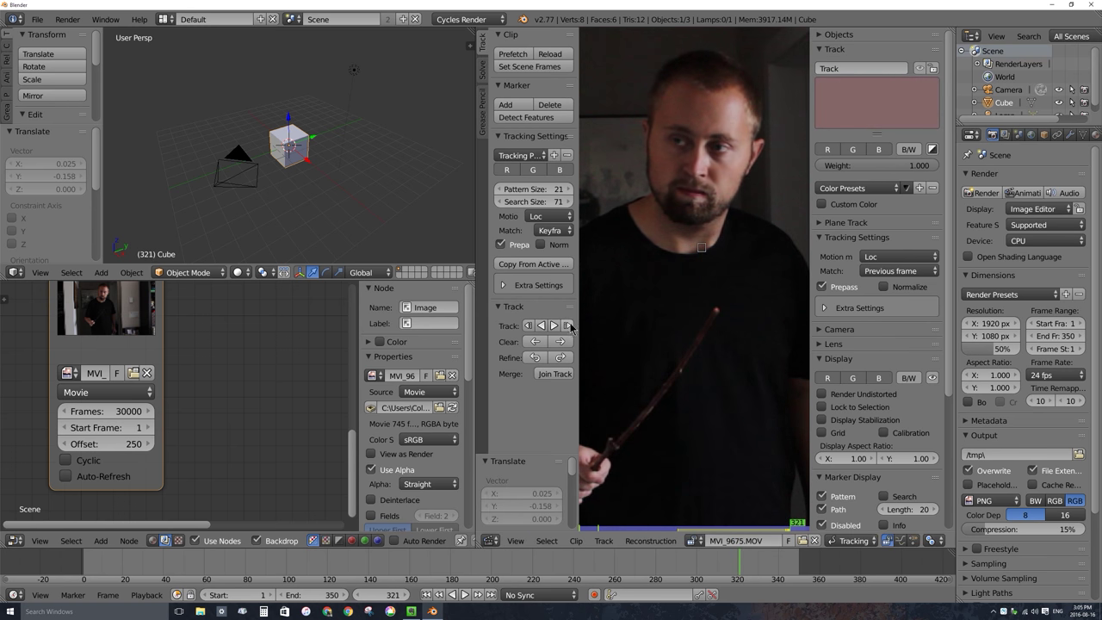
key(g)
click(696, 344)
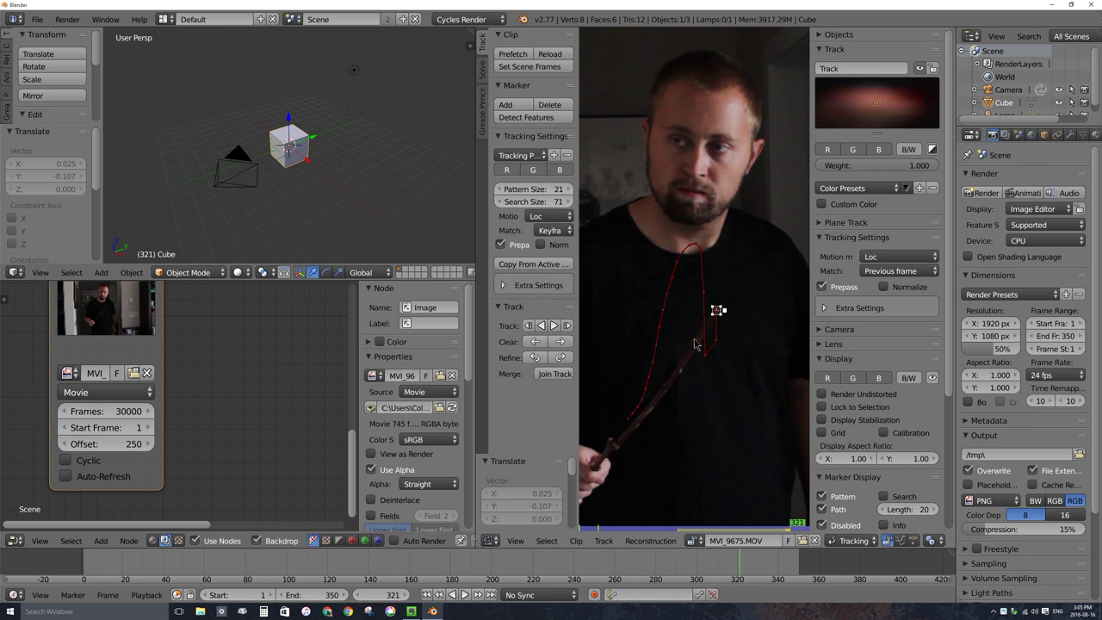
- Place the marker on the wand tip at frame 322 and track it forward to frame 350
click(567, 325)
key(g)
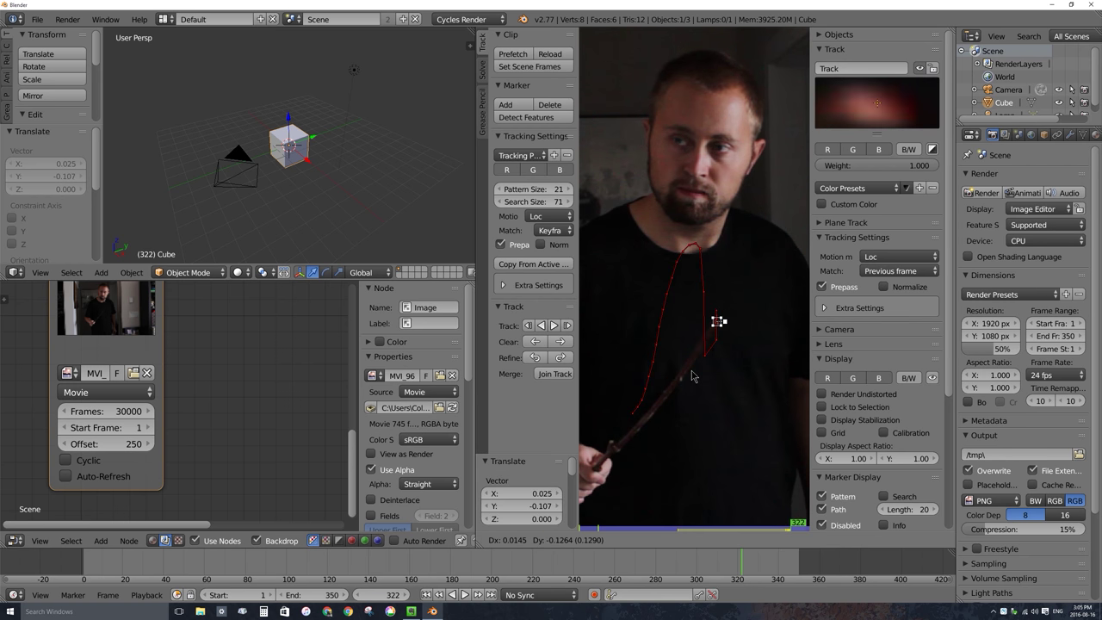
click(692, 376)
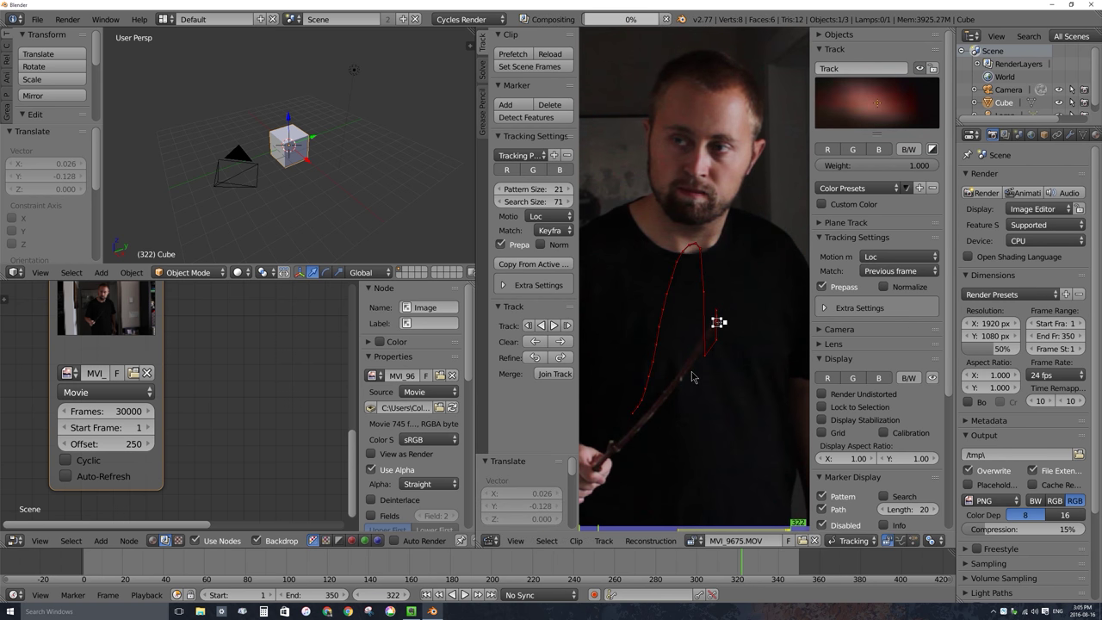
click(554, 325)
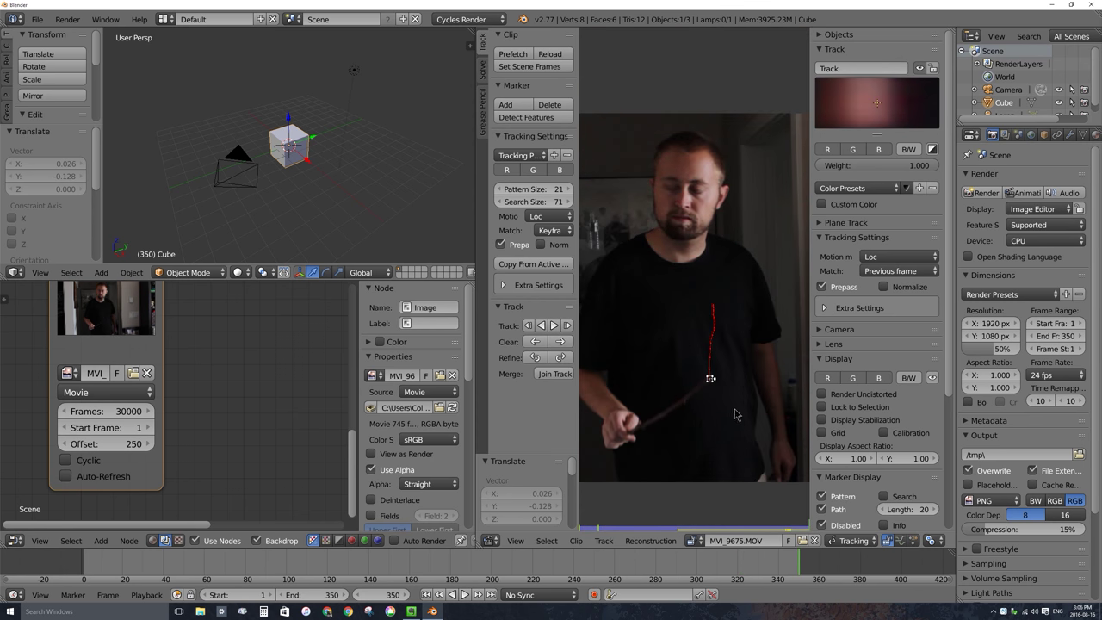
- Scrub between frames 321 and 337 to check that the marker follows the wand tip
key(shift+alt+a)
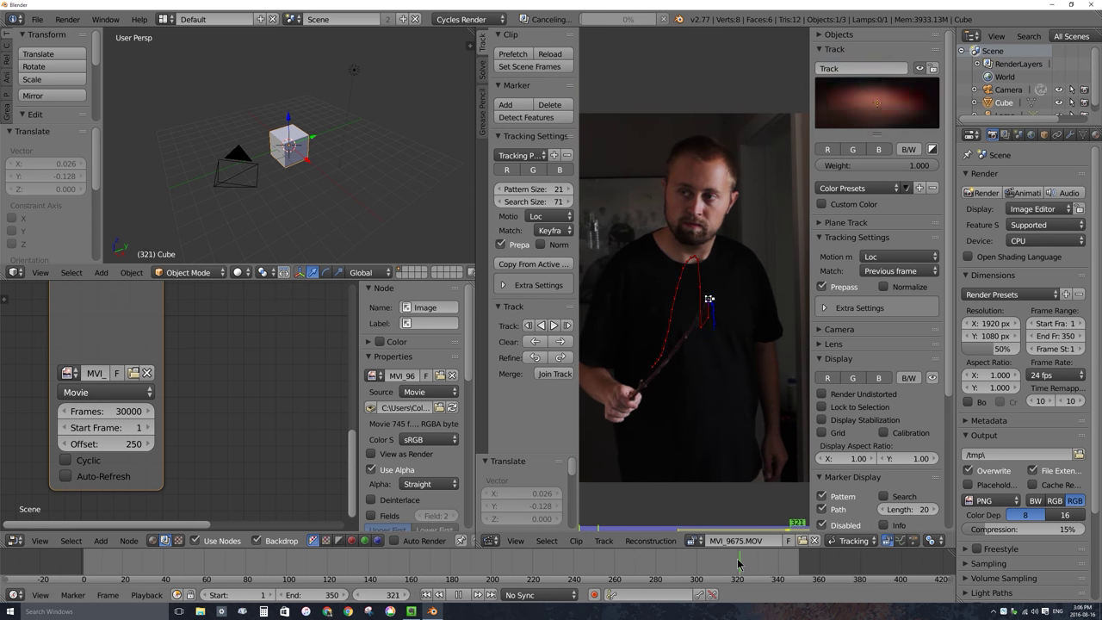
mouse_move(713, 561)
mouse_down()
mouse_move(752, 563)
mouse_move(739, 564)
mouse_up()
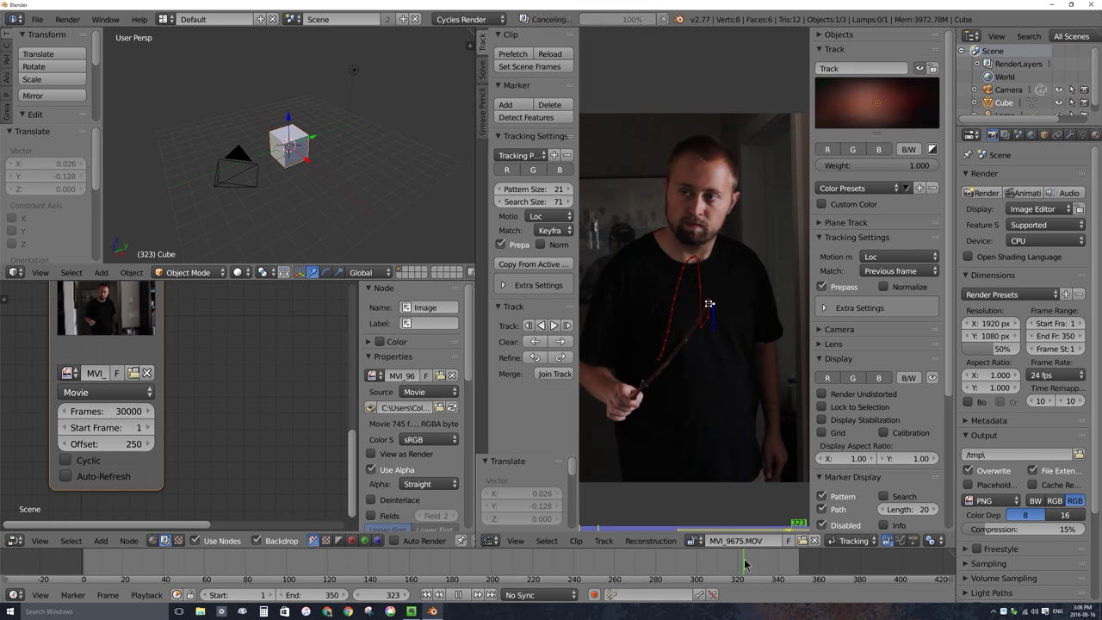
click(746, 564)
scroll(711, 360, up, 6)
key(shift+alt+a)
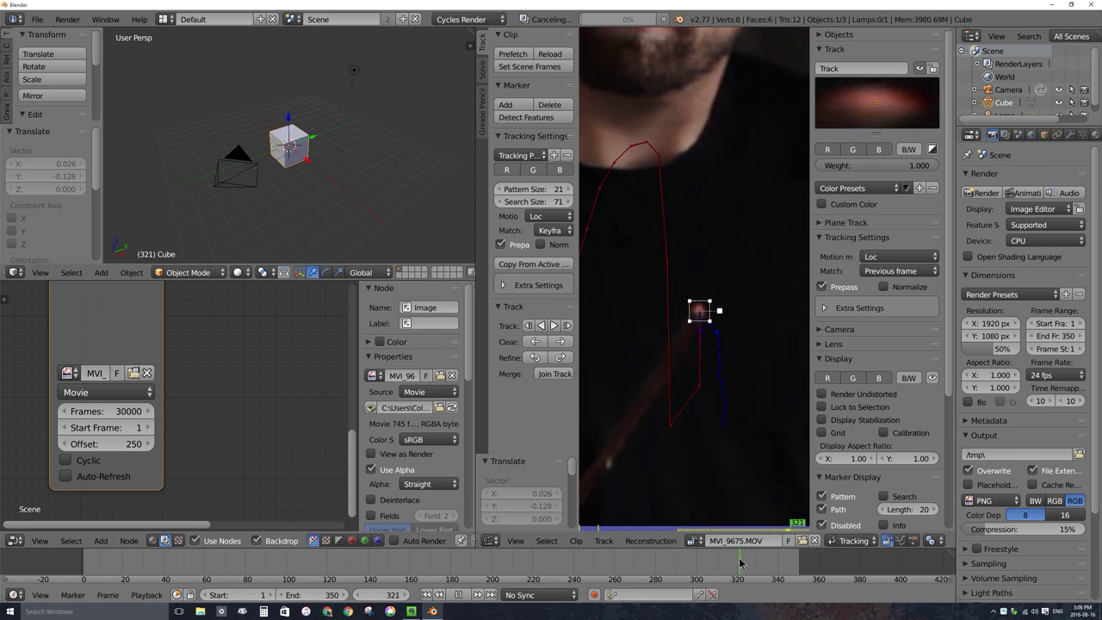
drag(724, 562, 760, 564)
scroll(770, 386, down, 4)
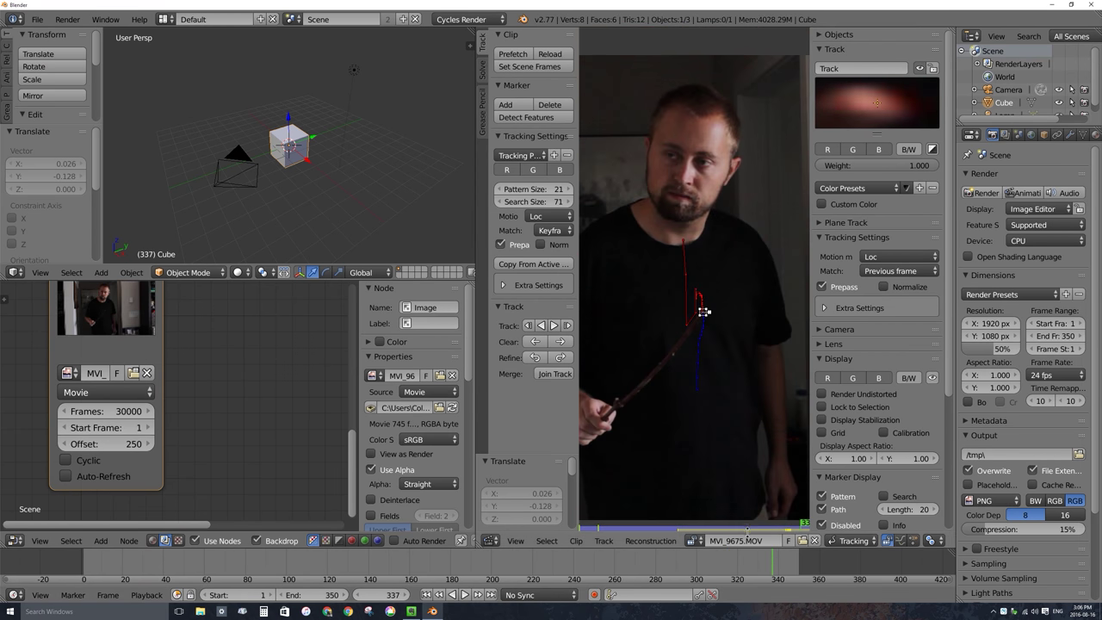
- Return to frame 151 and track the wand-tip marker backward to frame 145
click(391, 575)
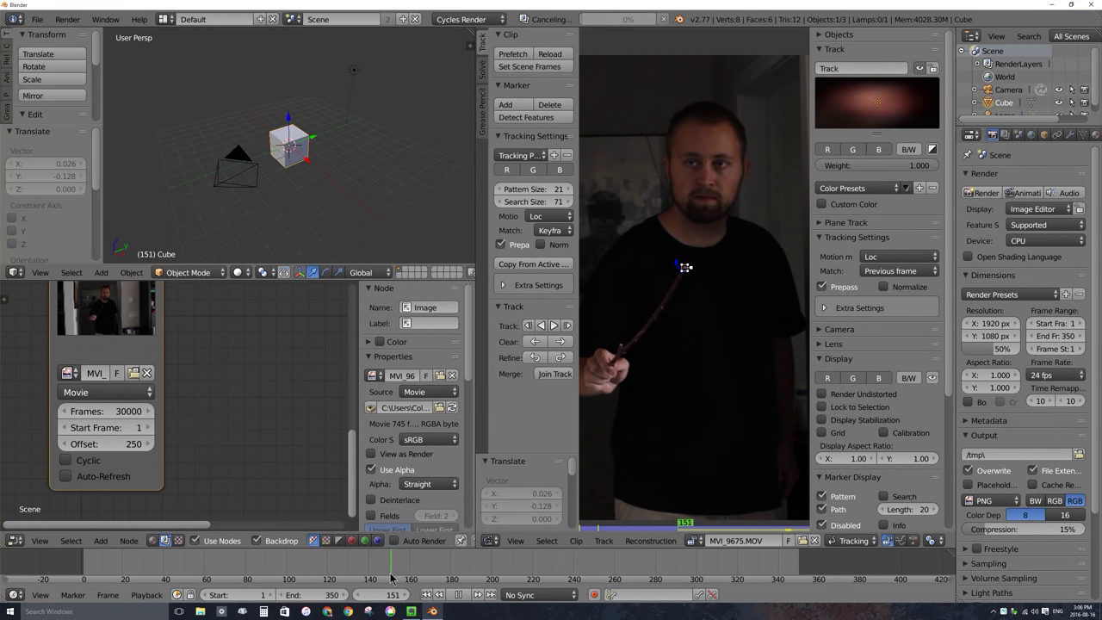
key(alt+a)
scroll(685, 259, up, 4)
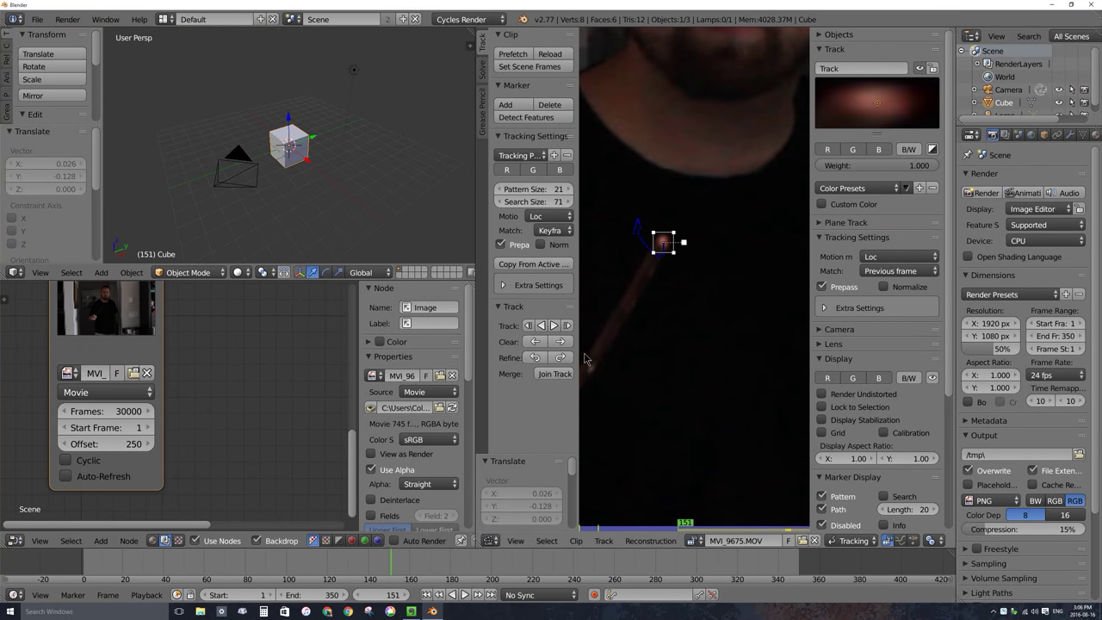
click(539, 328)
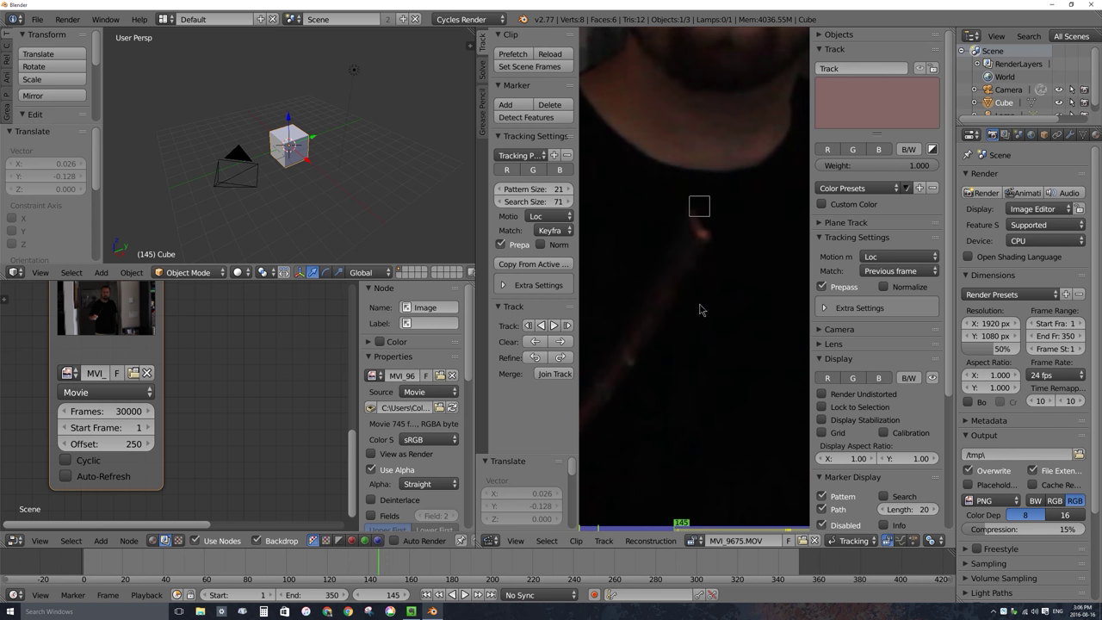
- Move the marker onto the wand tip at frame 145 and track backward to frame 144
key(g)
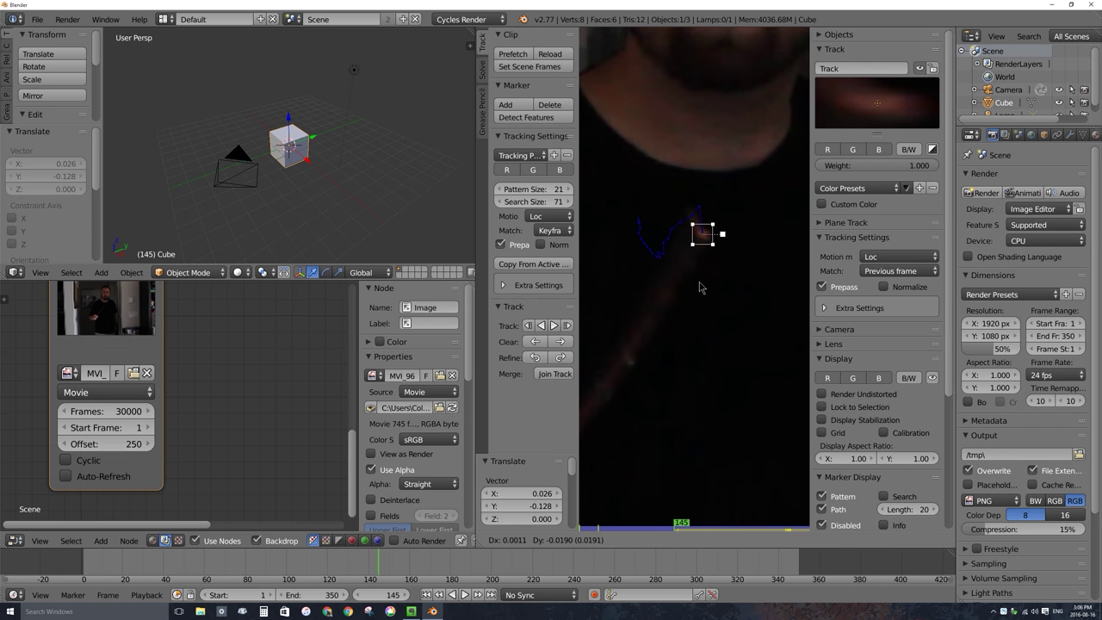
click(701, 285)
click(541, 327)
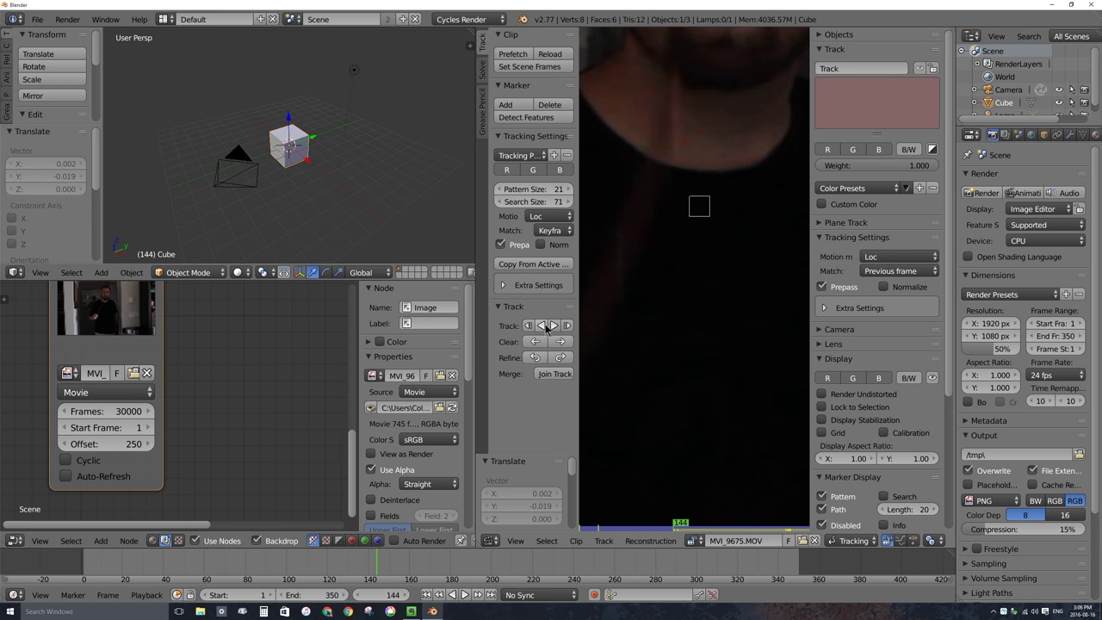
- Scrub around frames 140 to 145 to examine how the wand tip moves past the last tracked position
scroll(718, 346, down, 3)
scroll(718, 346, up, 2)
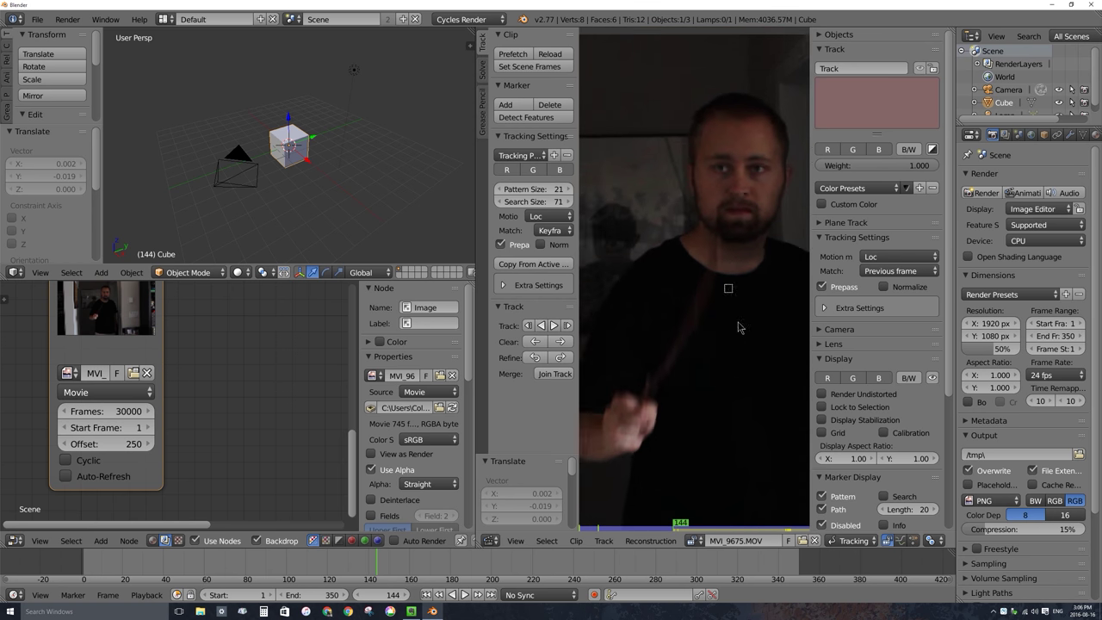
key(shift+alt+a)
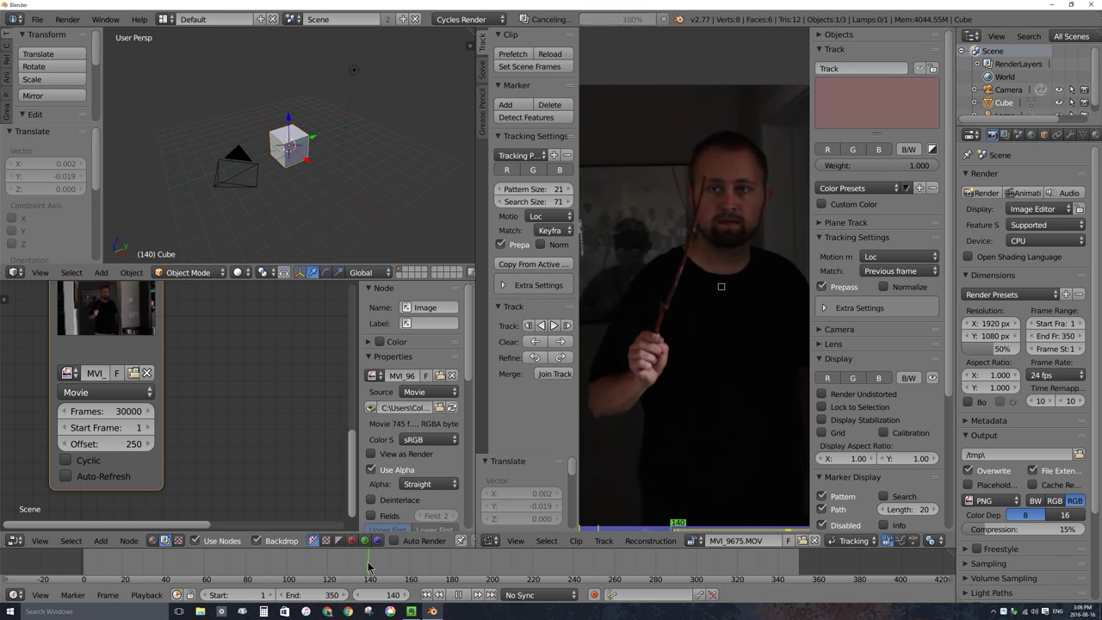
drag(314, 555, 379, 560)
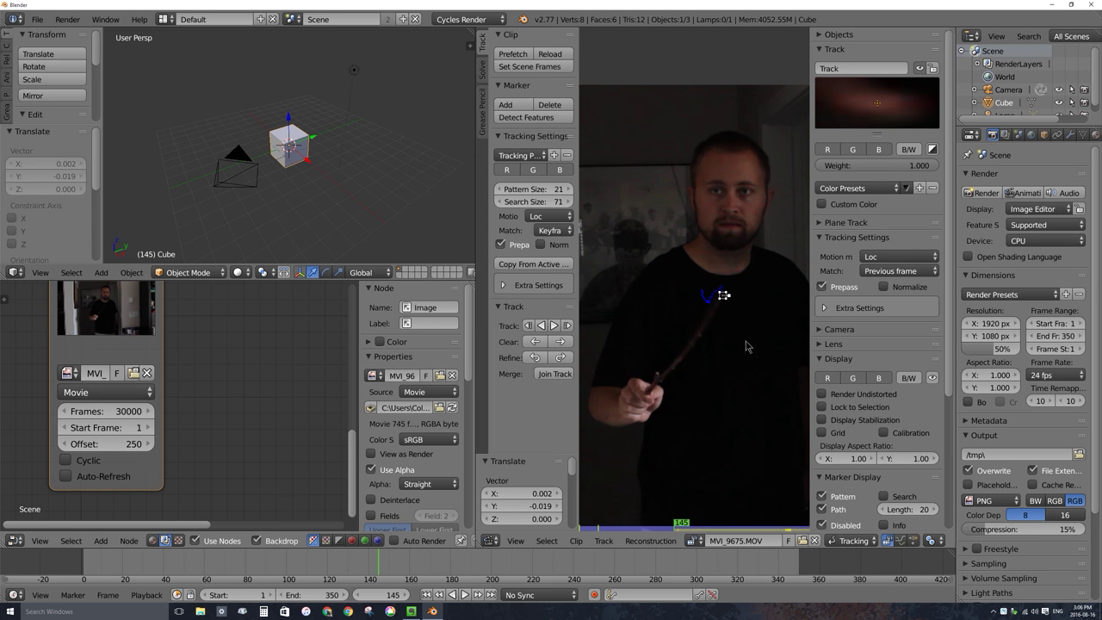
- At frame 144, move the marker outside the footage, well above the image, and scrub the earlier frames to check it
key(Left)
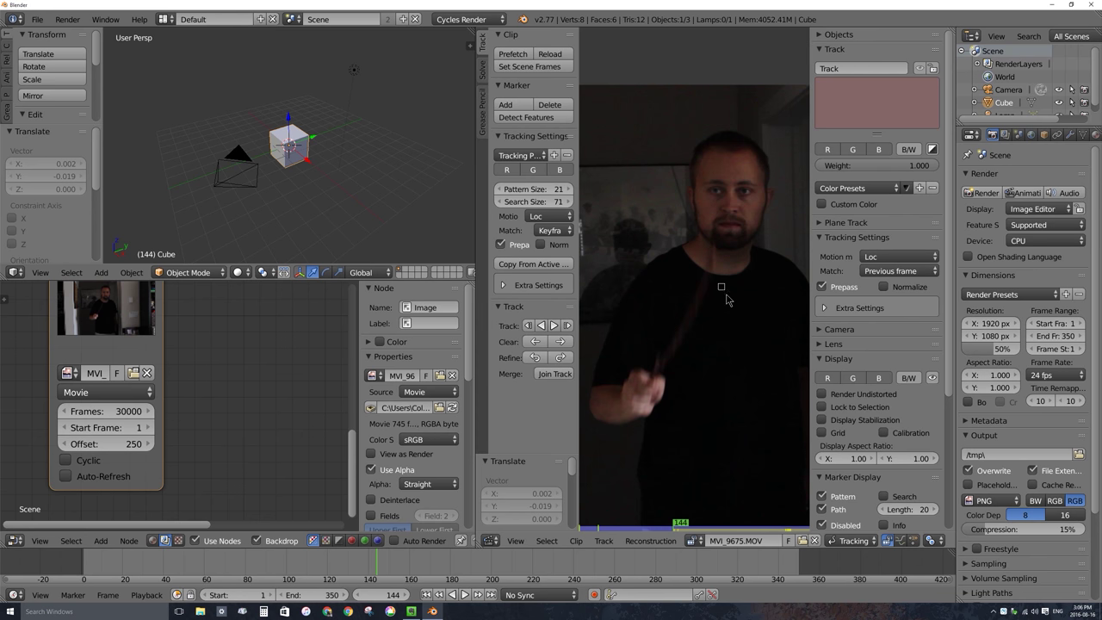
scroll(746, 267, down, 3)
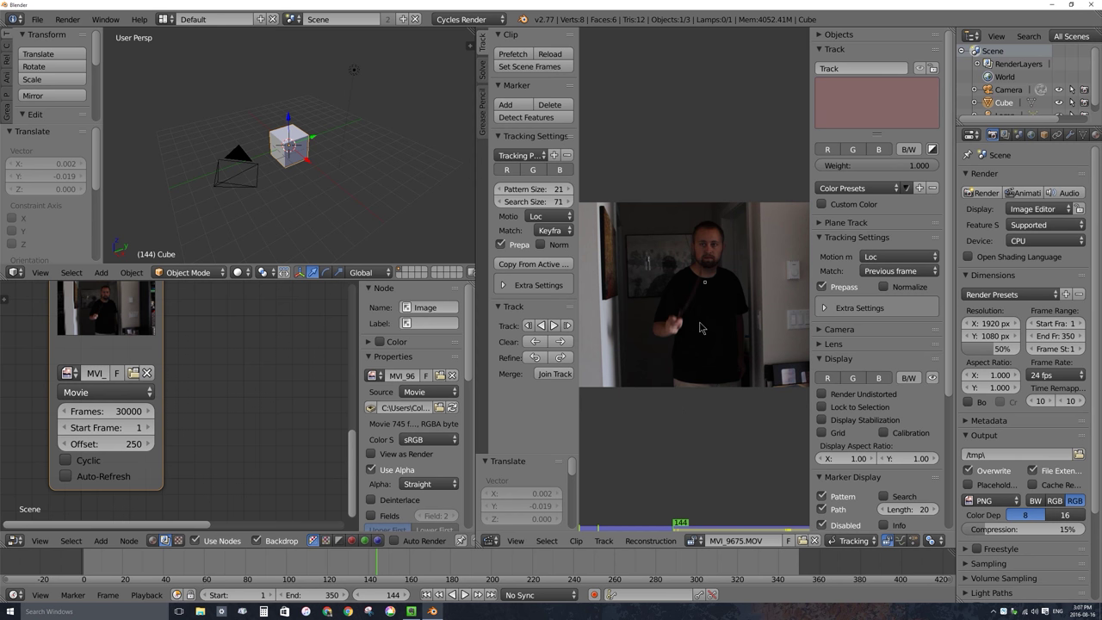
key(g)
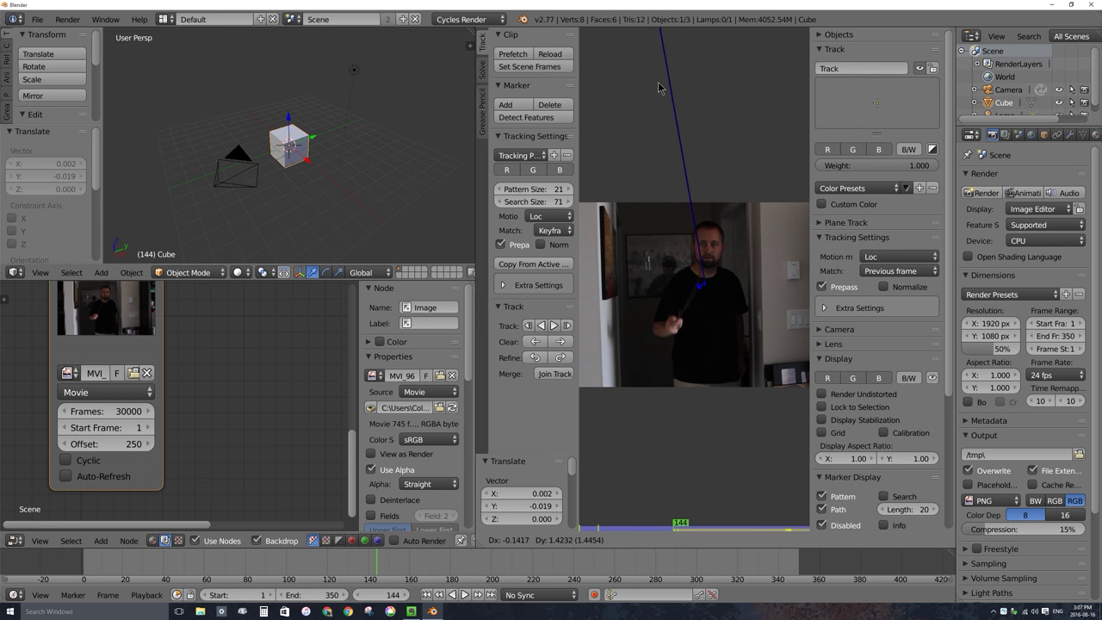
click(659, 88)
click(111, 562)
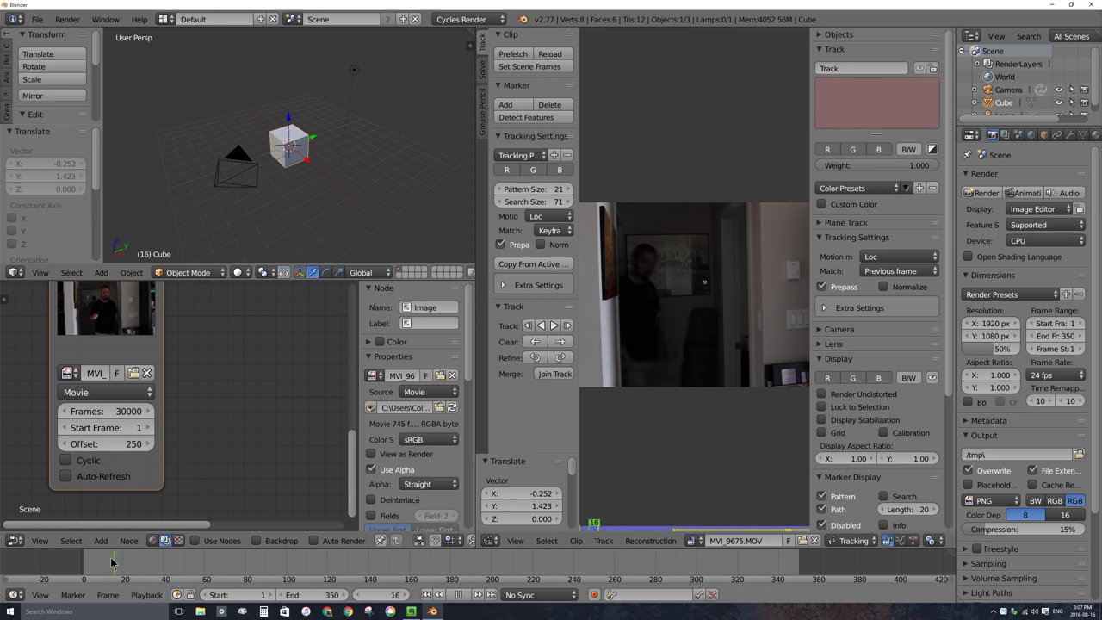
drag(111, 562, 376, 565)
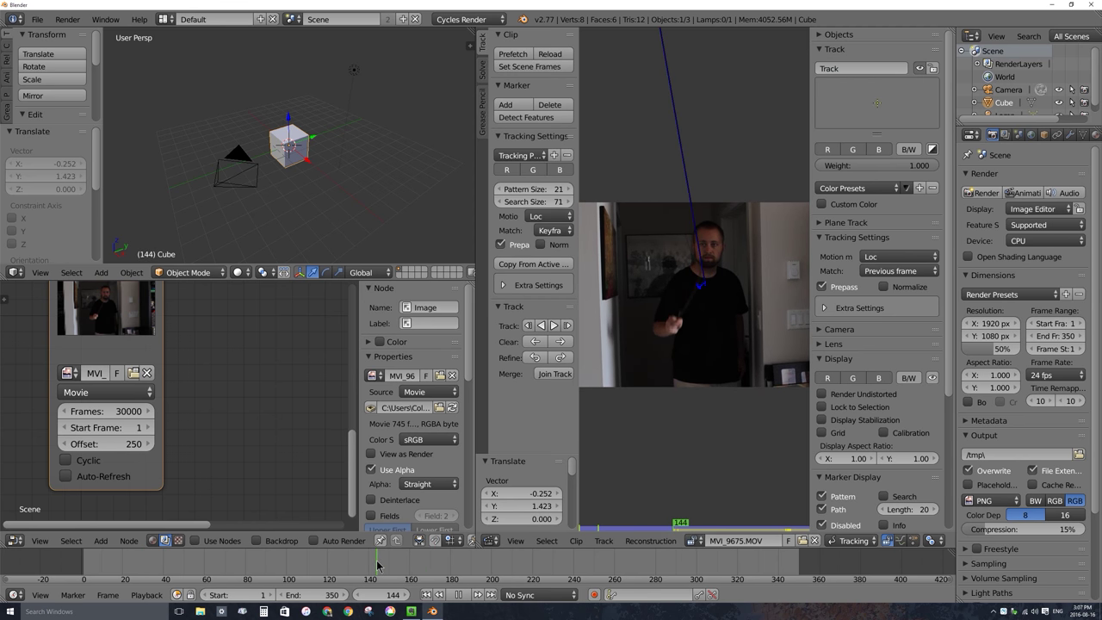
- Inspect the off-screen marker and its path relative to the footage at frames 144 and 143
scroll(730, 343, up, 2)
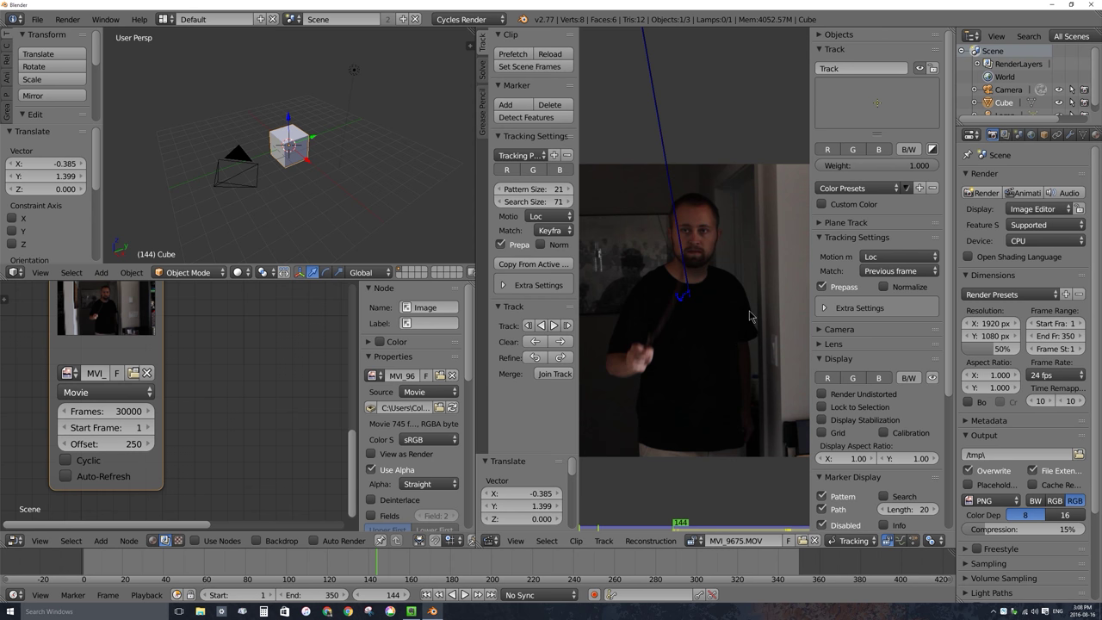
mouse_move(690, 185)
middle_down()
mouse_move(698, 368)
mouse_move(733, 398)
middle_up()
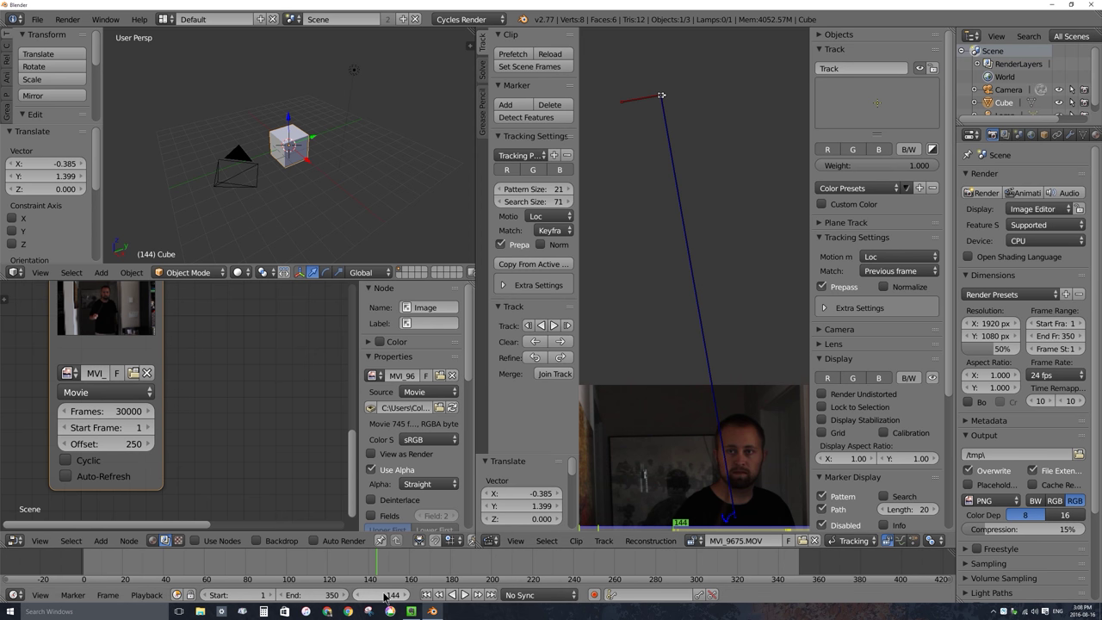
key(Left)
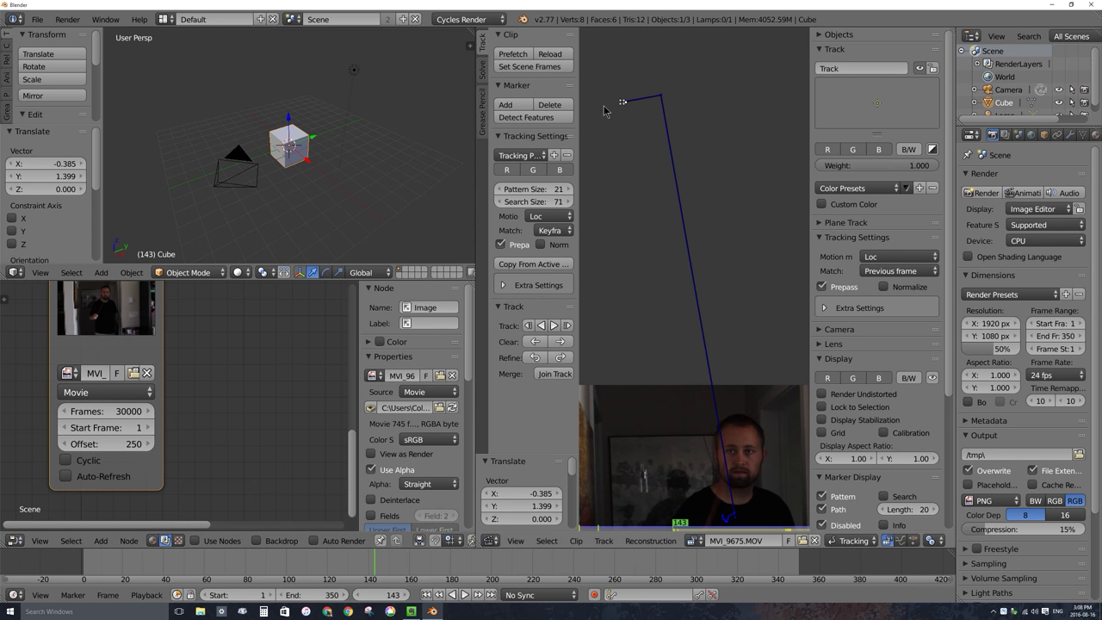
scroll(692, 190, down, 7)
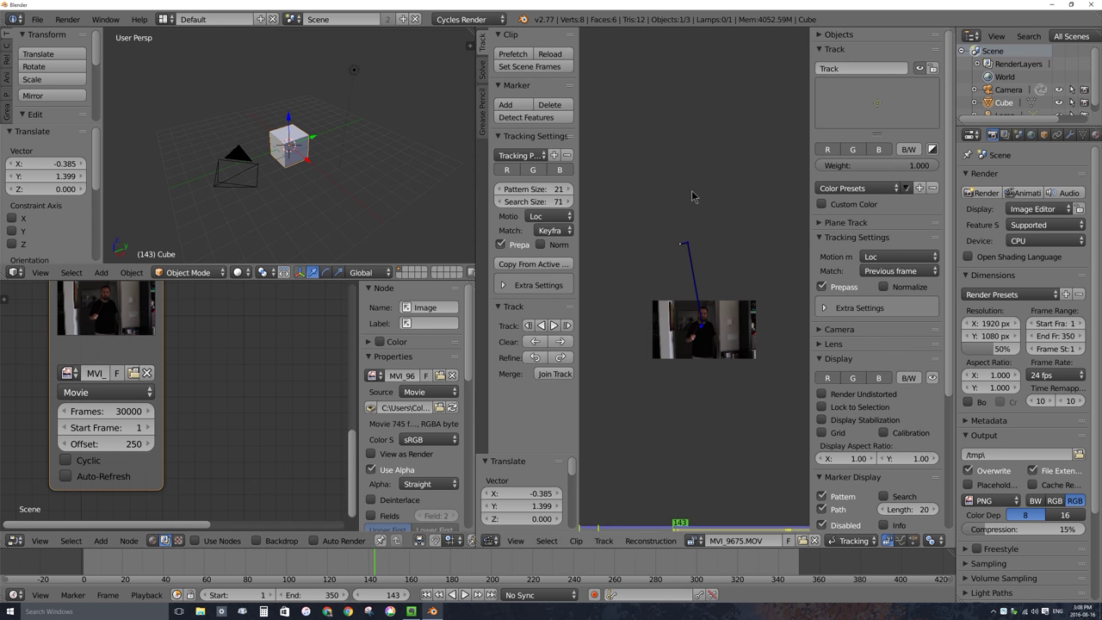
scroll(734, 265, up, 2)
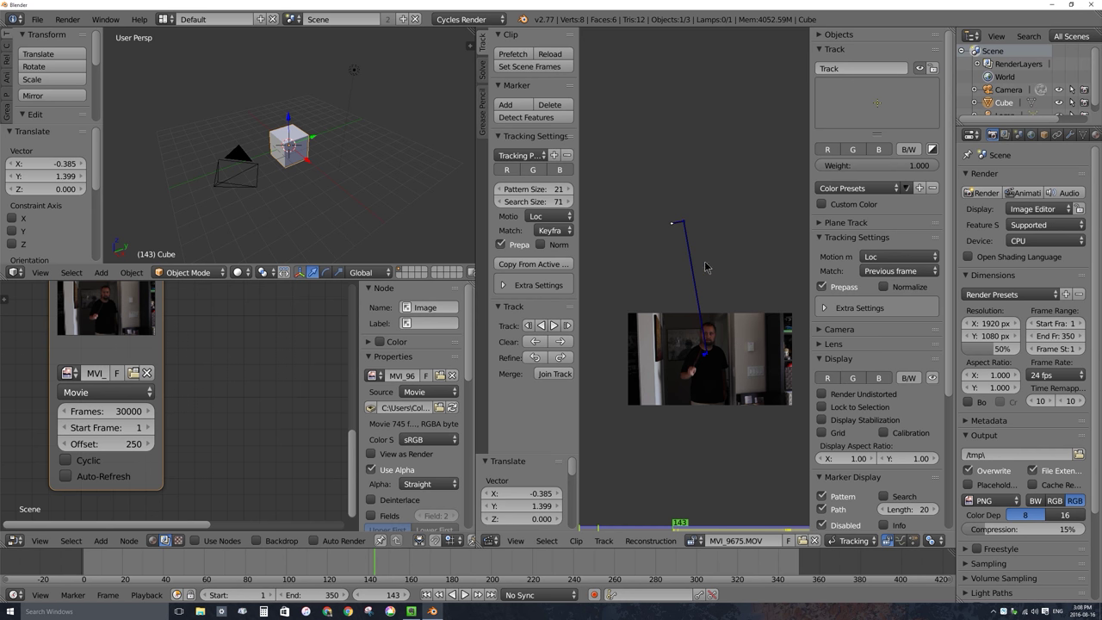
scroll(708, 284, up, 2)
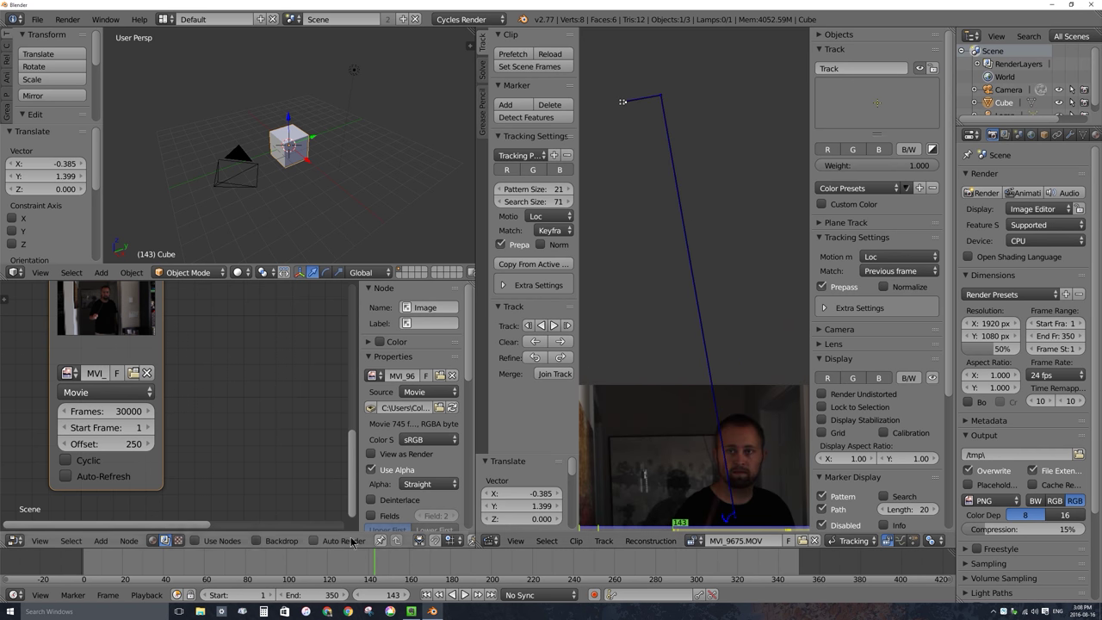
- Go to frame 350, deselect the wand-tip marker and switch the clip editor to Mask mode
drag(385, 568, 798, 570)
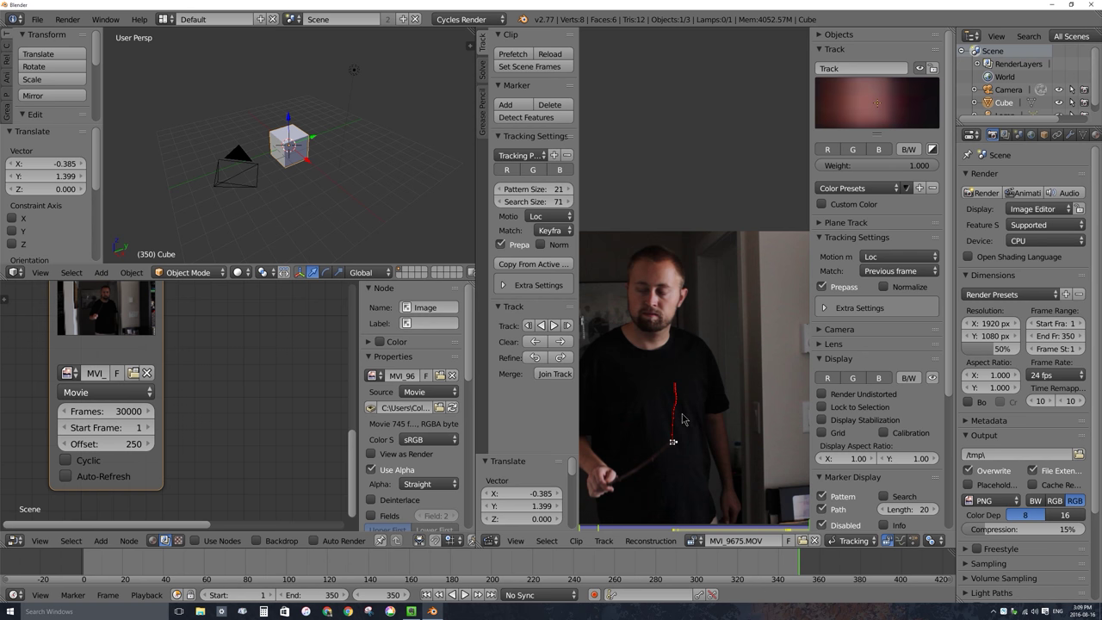
scroll(665, 402, up, 3)
scroll(663, 345, up, 5)
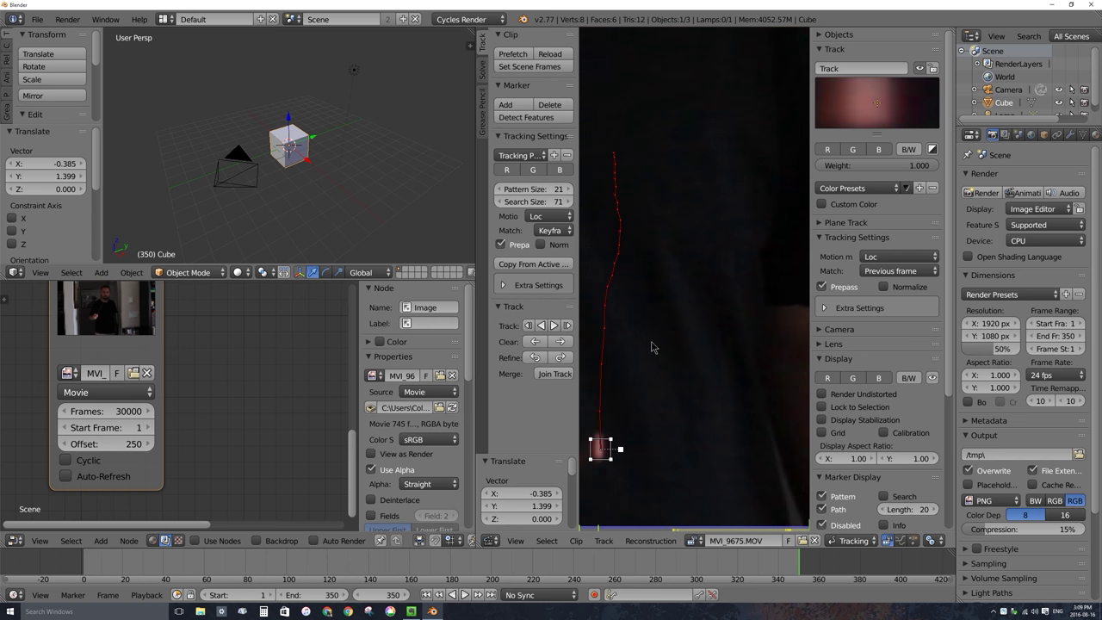
middle_drag(651, 374, 722, 342)
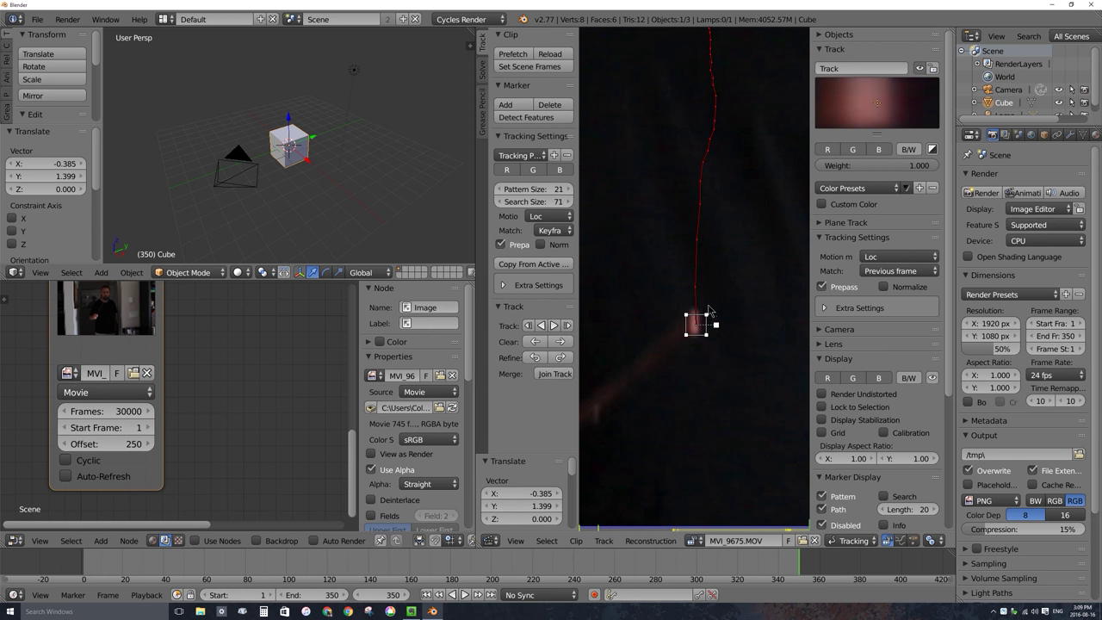
key(a)
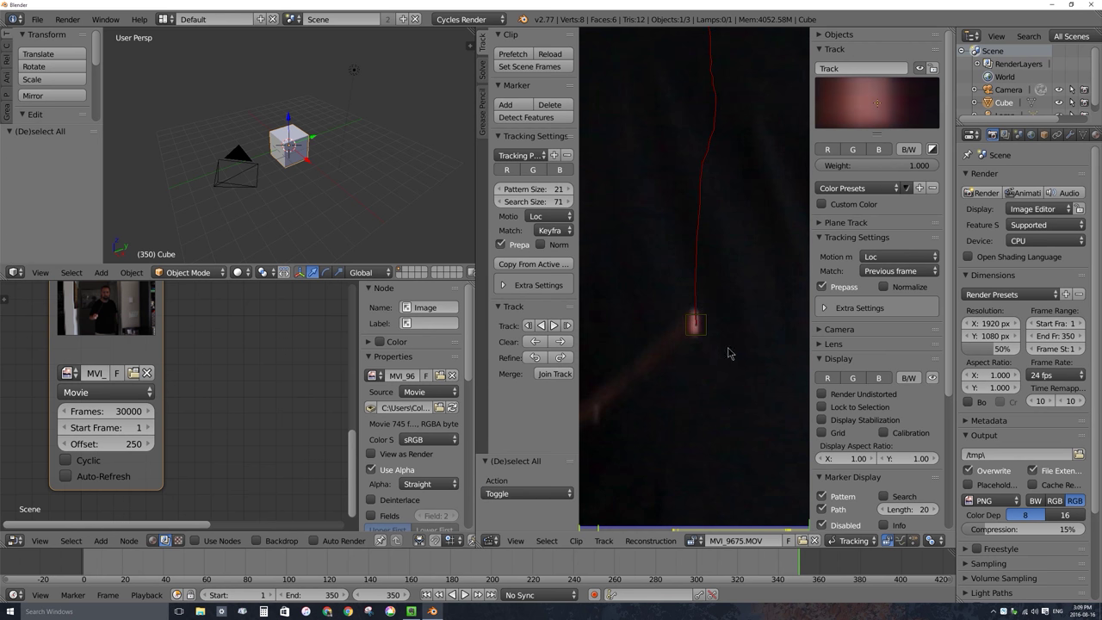
click(860, 543)
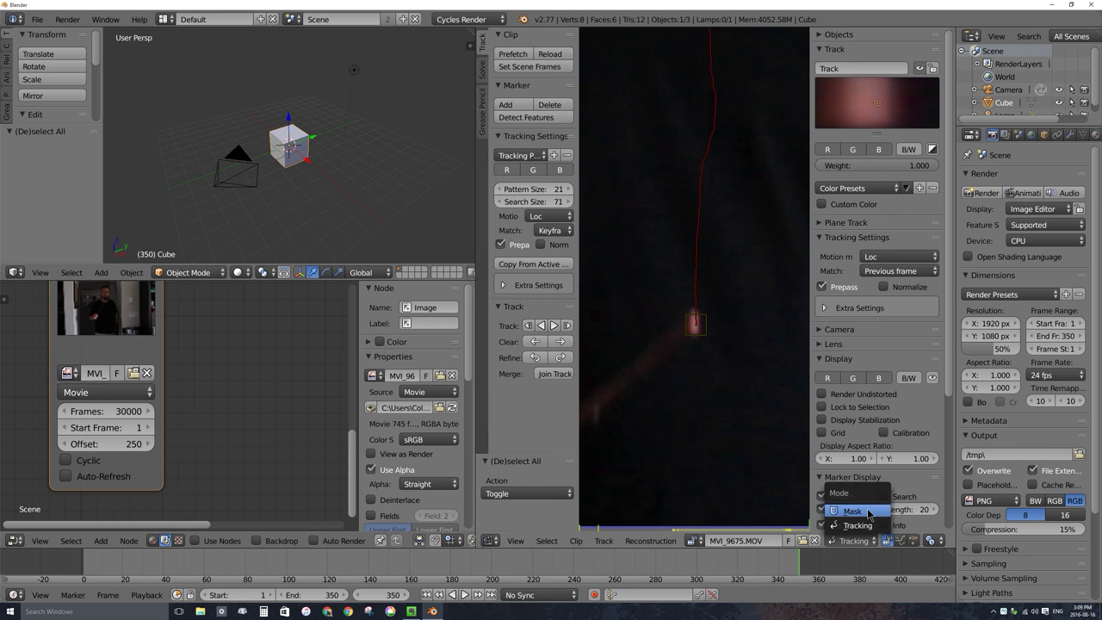
click(868, 511)
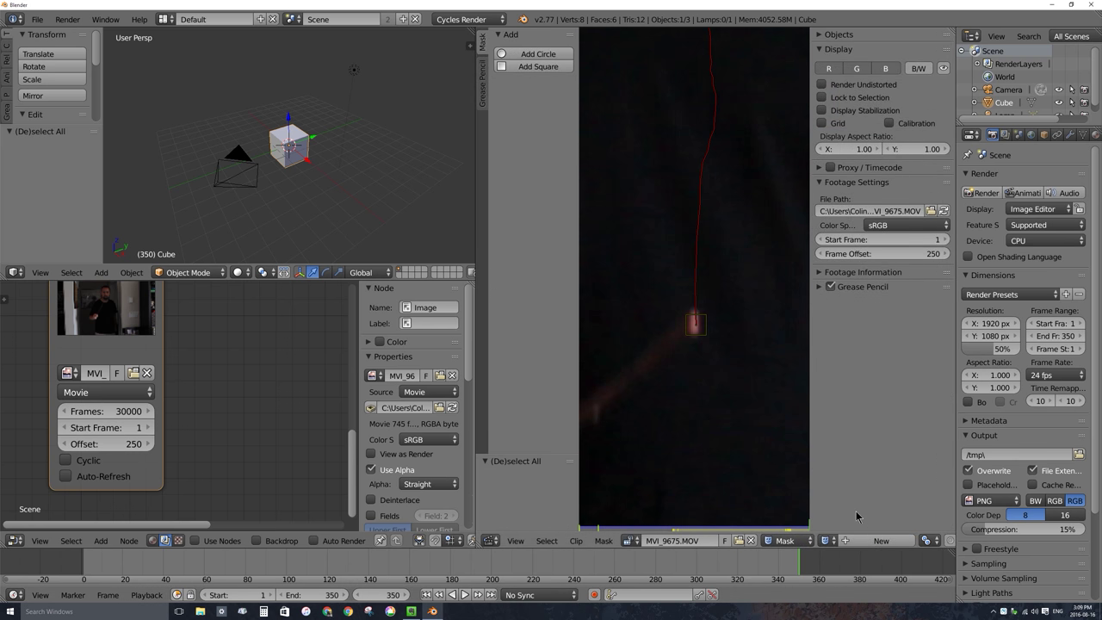
- Place the 2D cursor on the wand tip at frame 350 and add a circle mask there
click(728, 289)
click(757, 329)
click(720, 377)
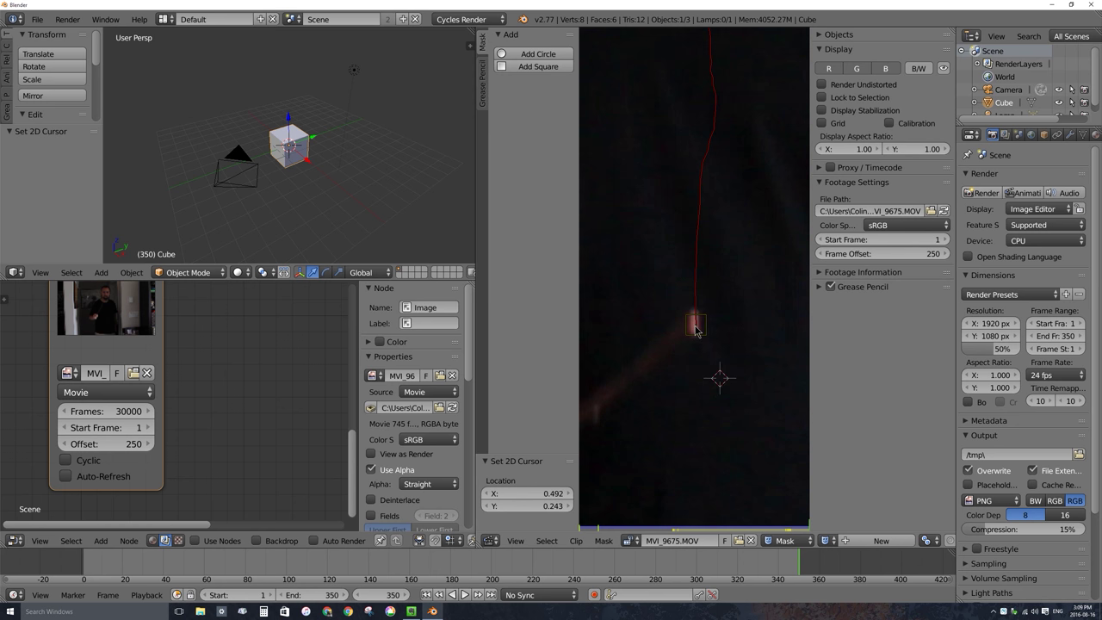
click(695, 325)
key(shift+a)
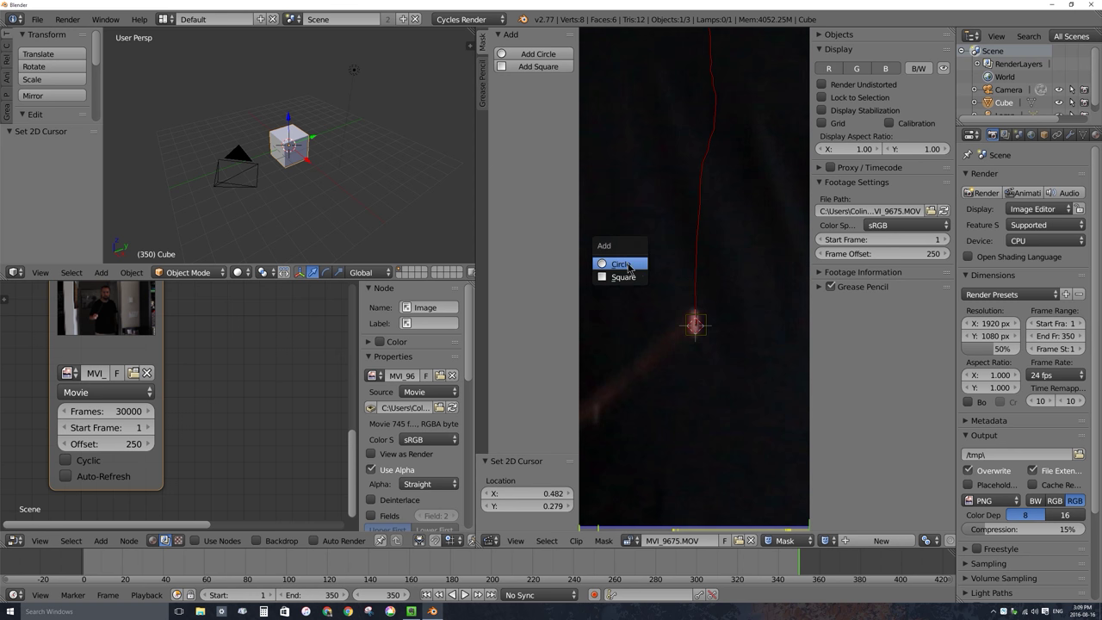
click(621, 264)
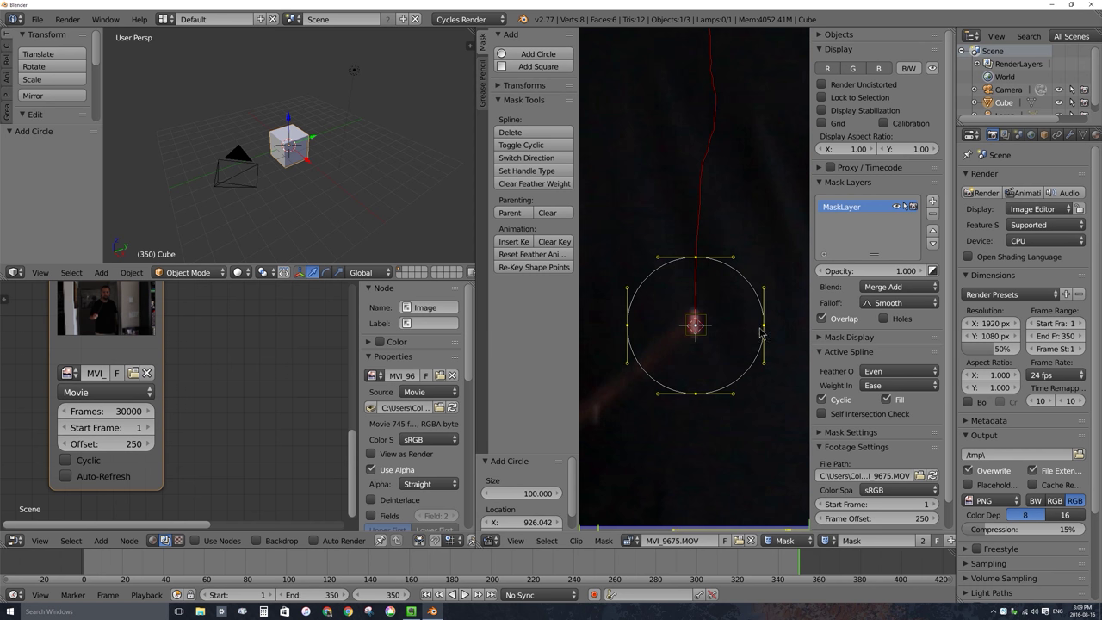
- Try to scale all points of the circle mask with the current pivot setting
key(a)
key(a)
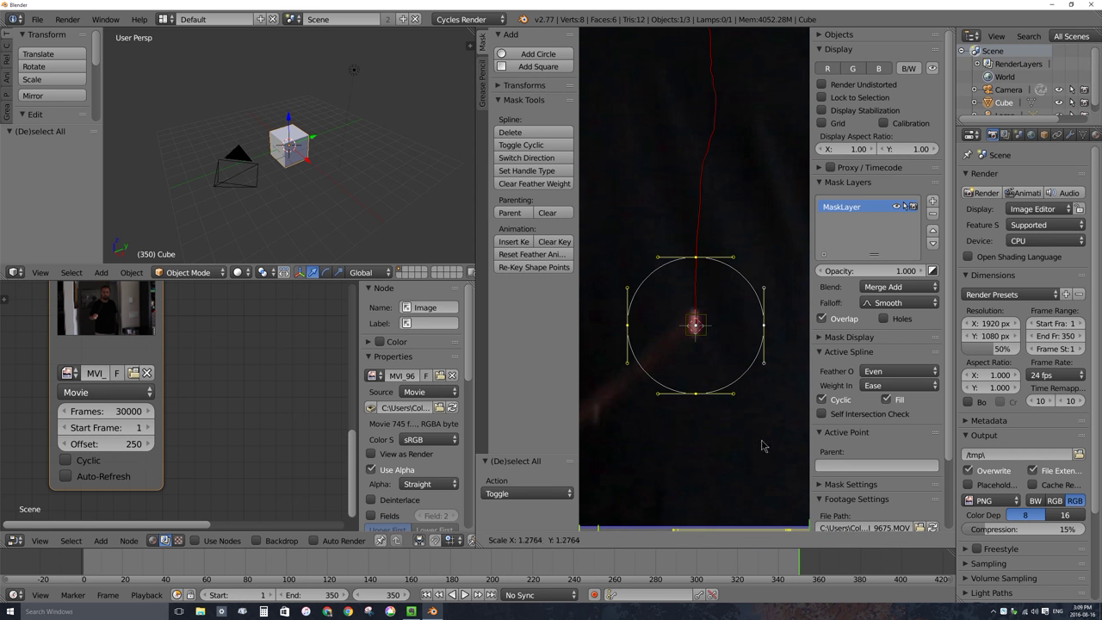
key(s)
click(801, 480)
- Set the clip editor's pivot point to Median Point
middle_drag(576, 541, 551, 541)
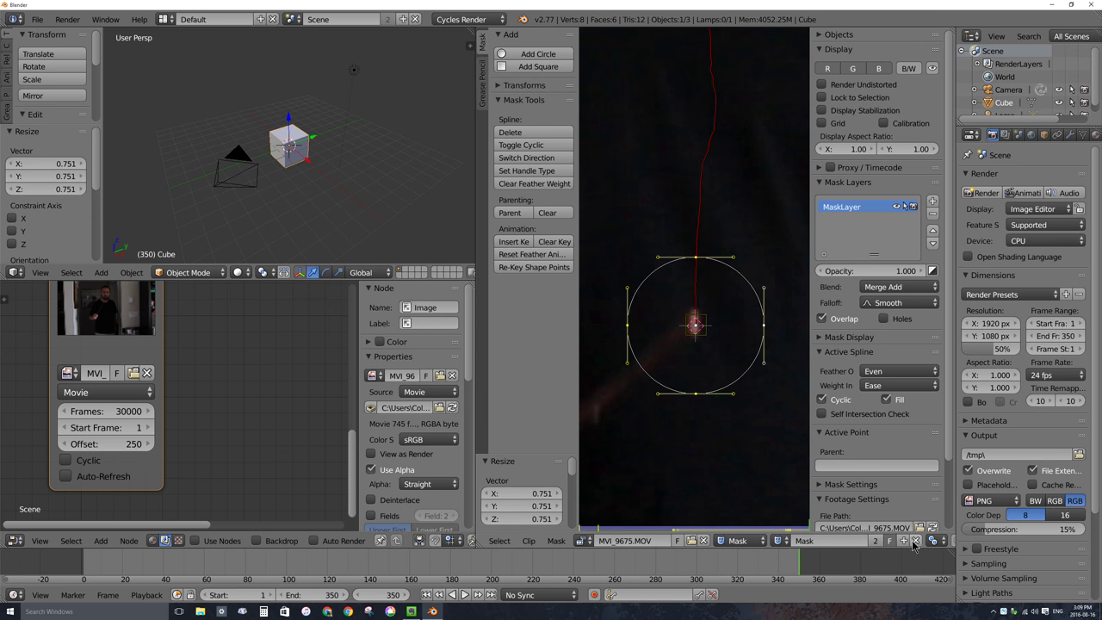
scroll(900, 543, down, 3)
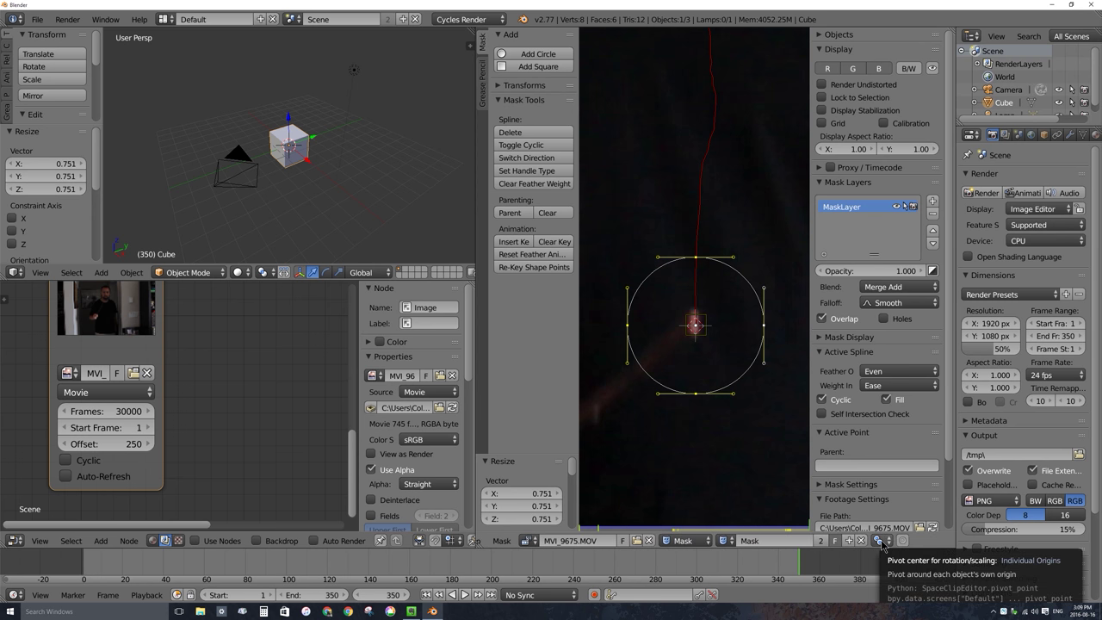
click(878, 541)
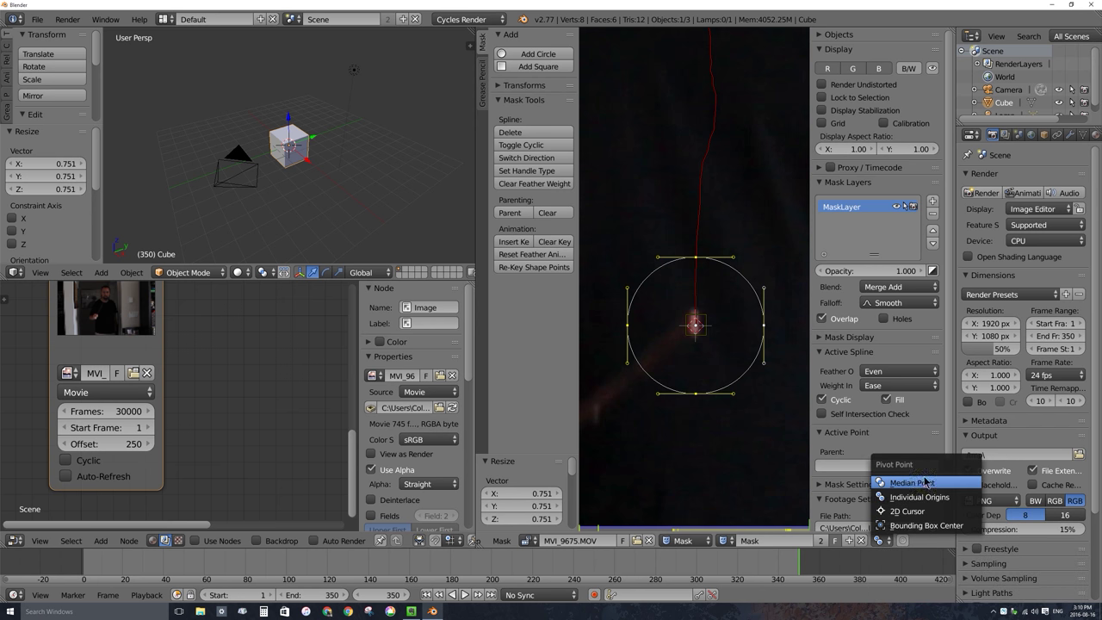
click(917, 487)
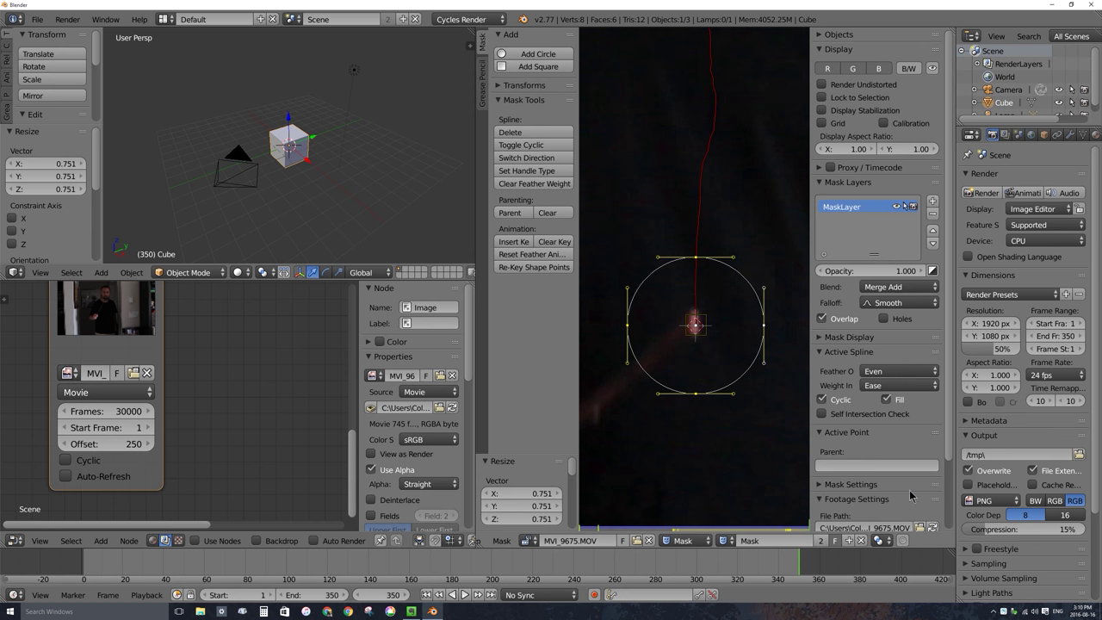
click(884, 541)
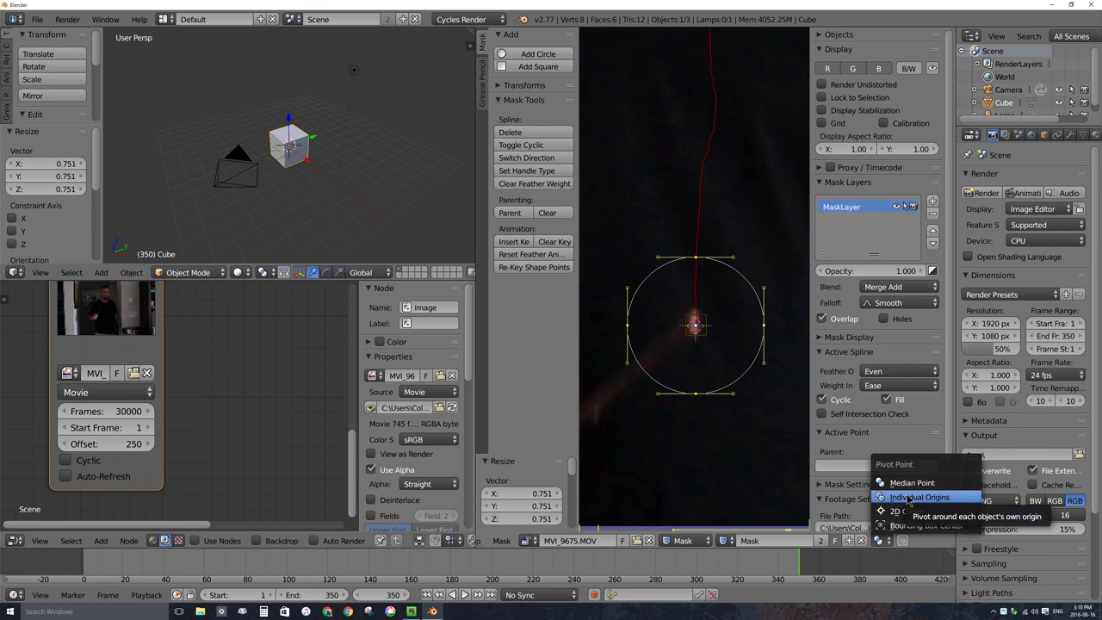
click(879, 541)
click(904, 483)
- Scale the circle mask by about 0.083, and again by about 1.027, so it fits on the wand tip
key(s)
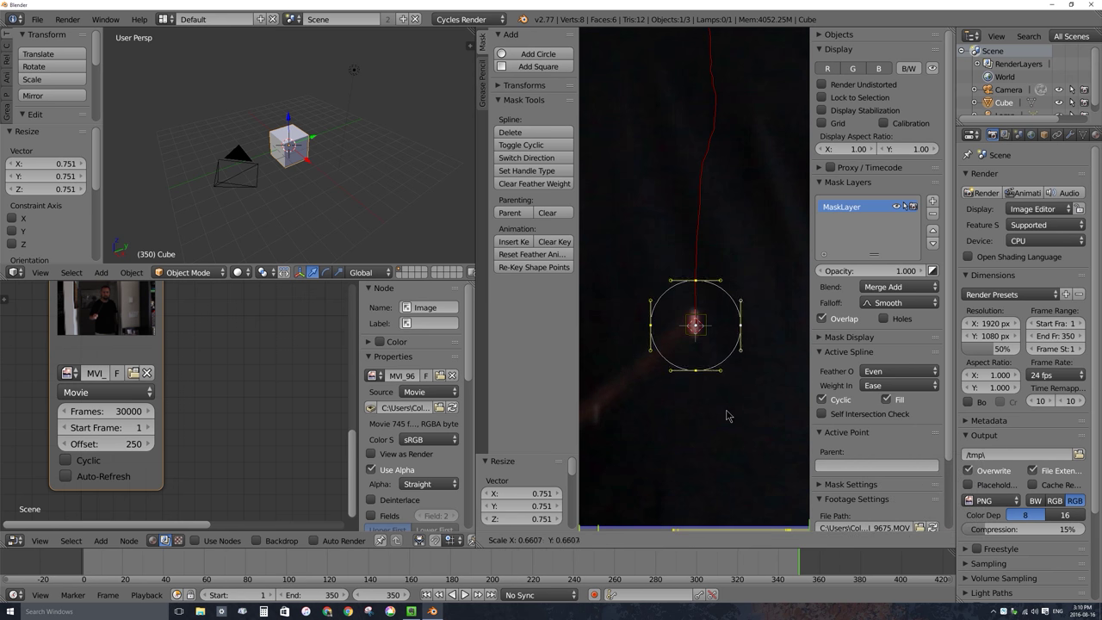
click(704, 349)
key(s)
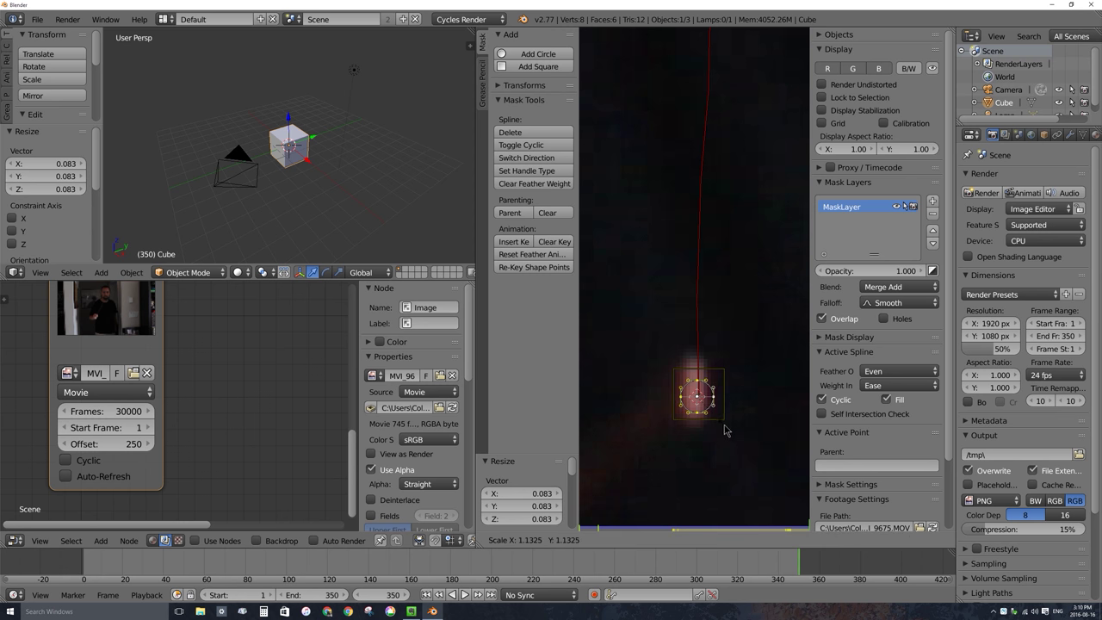
click(724, 426)
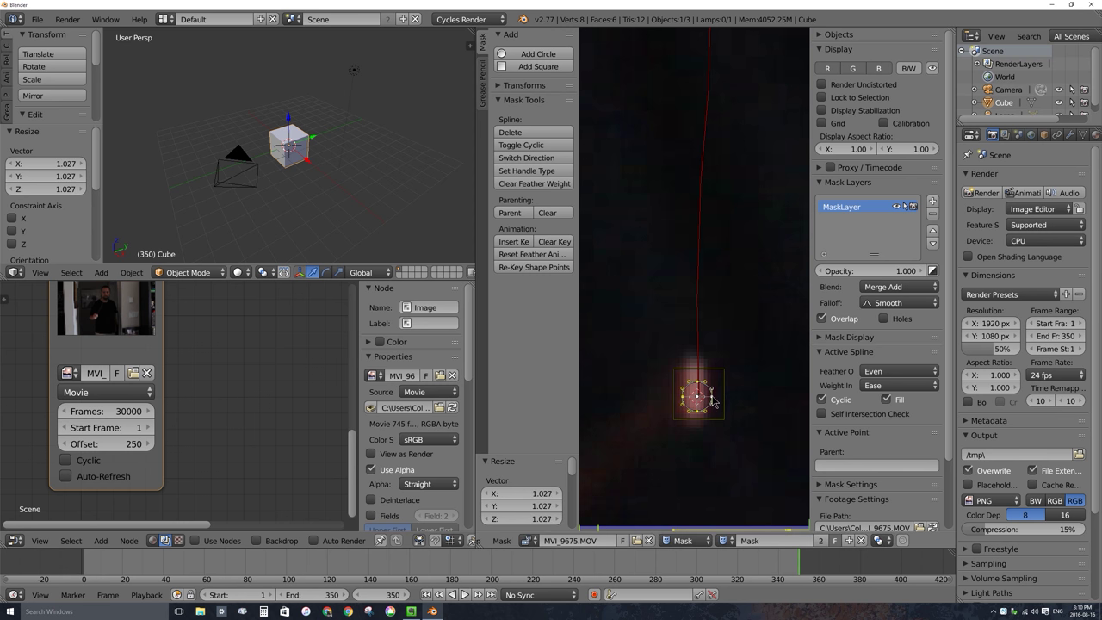
- Add a feather around the circle mask, extending just beyond the tracking pattern, and rename the mask mask.wand
key(alt+s)
ctrl+shift+click(729, 399)
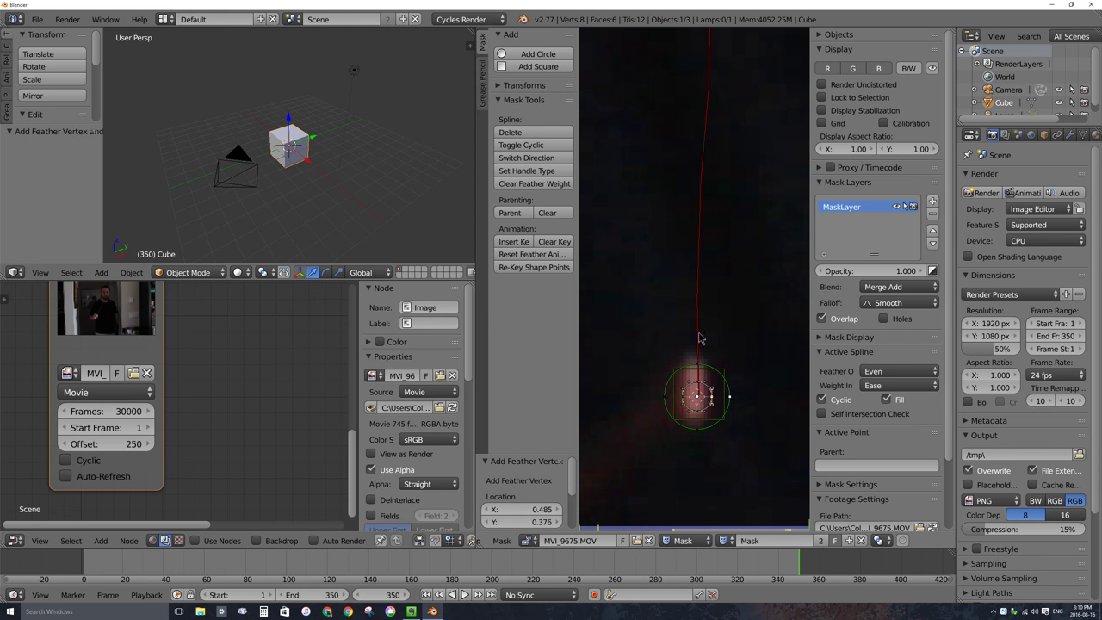
key(ctrl+z)
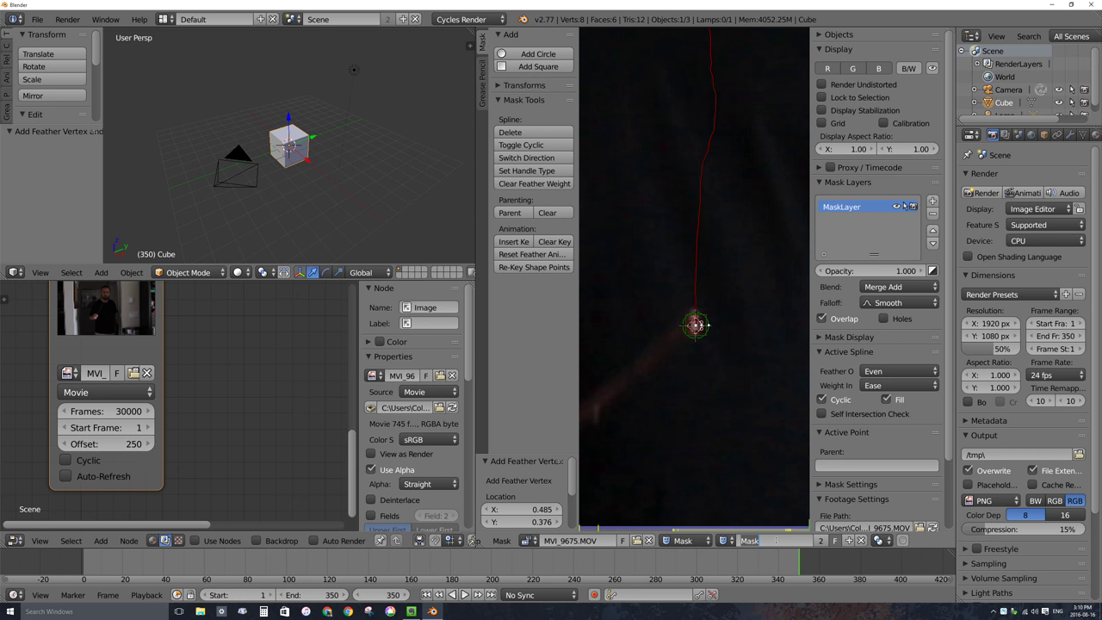
text(mask.wand)
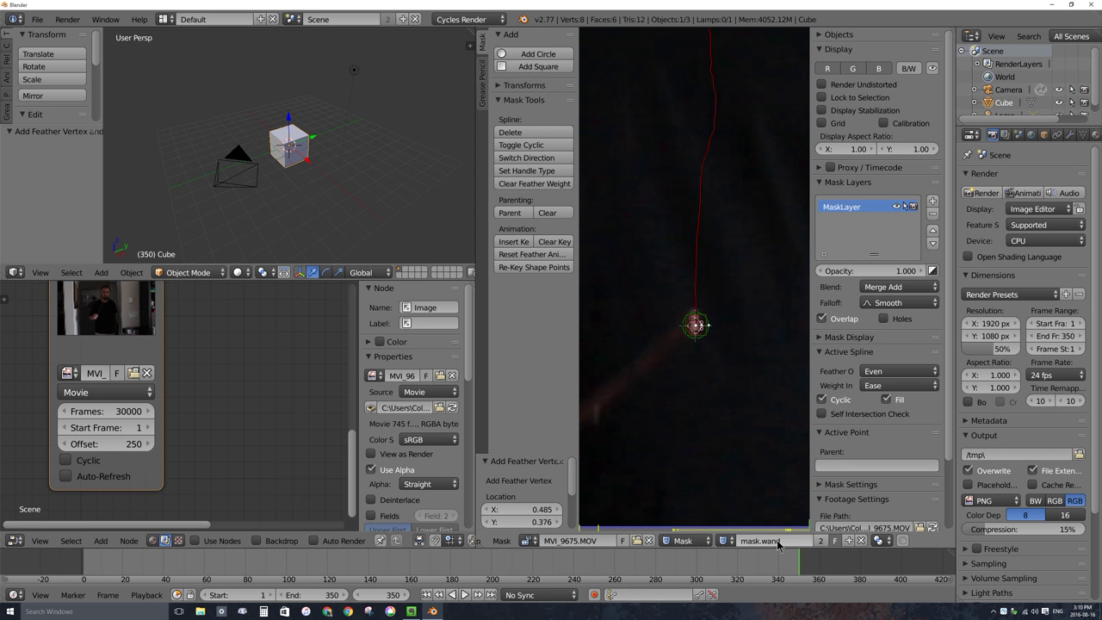
- Enlarge the node editor, move the Composite node well away from the Render Layers node, and maximize the editor
key(Return)
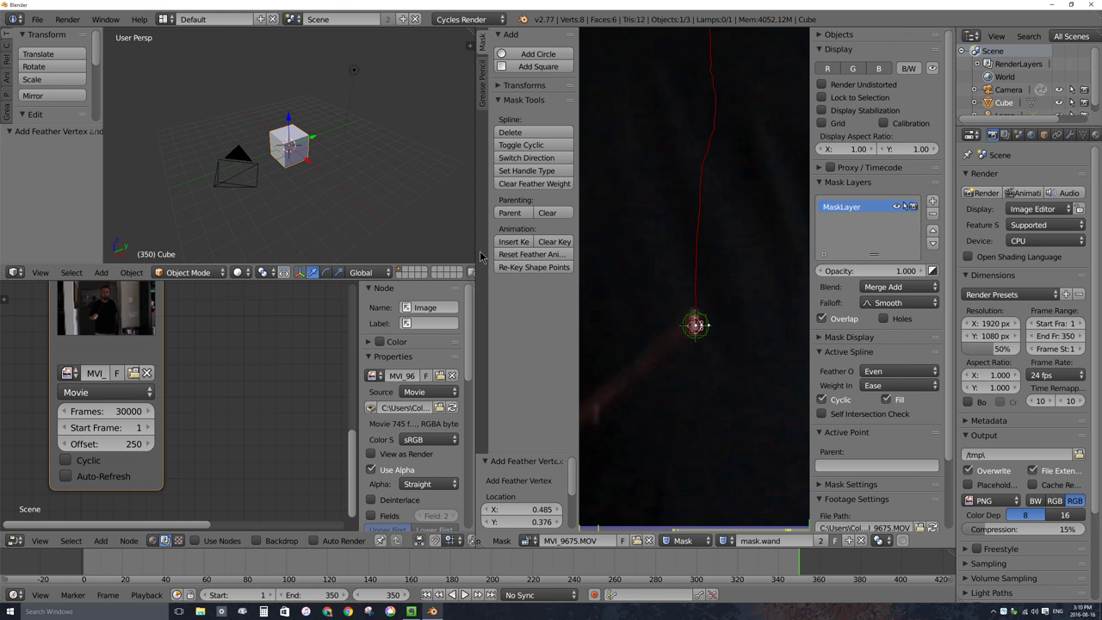
drag(479, 249, 680, 249)
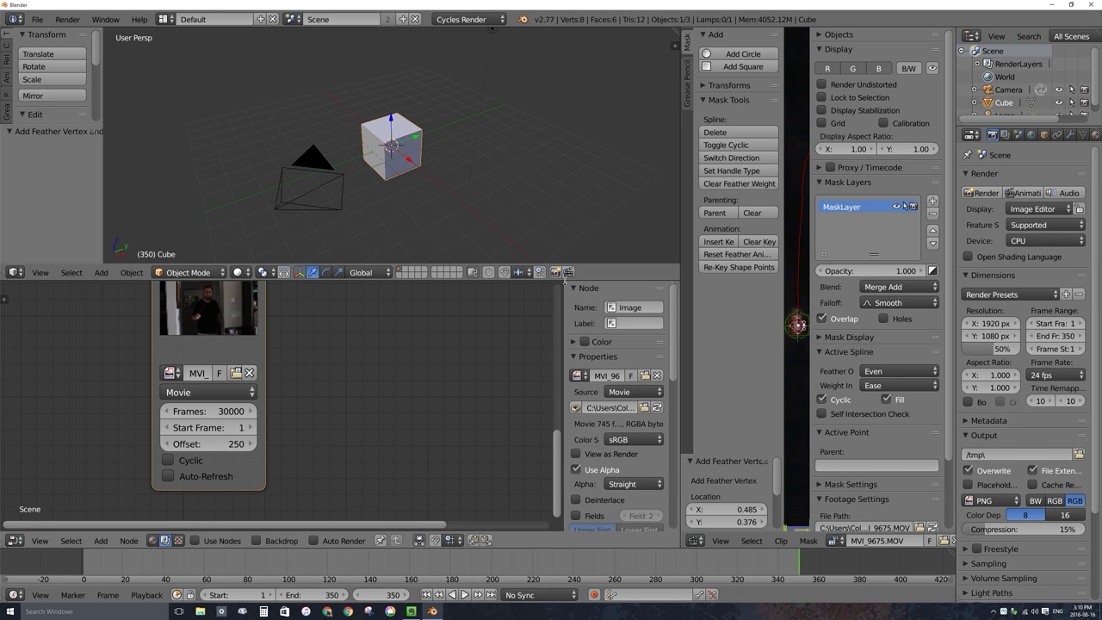
drag(336, 273, 336, 107)
scroll(335, 276, down, 2)
middle_drag(386, 256, 290, 376)
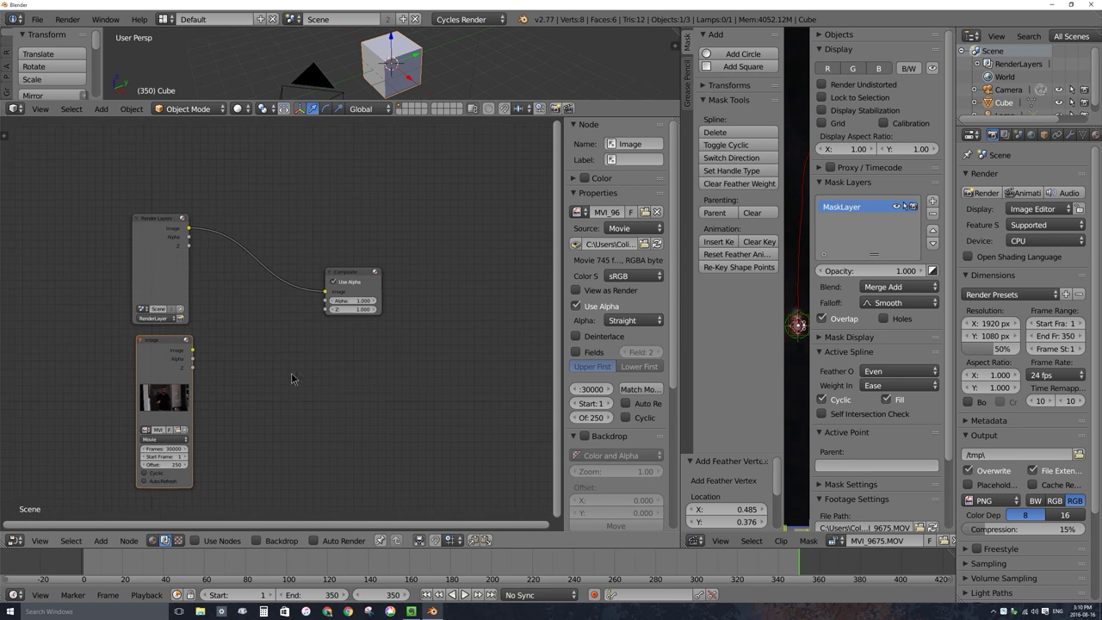
drag(340, 277, 472, 278)
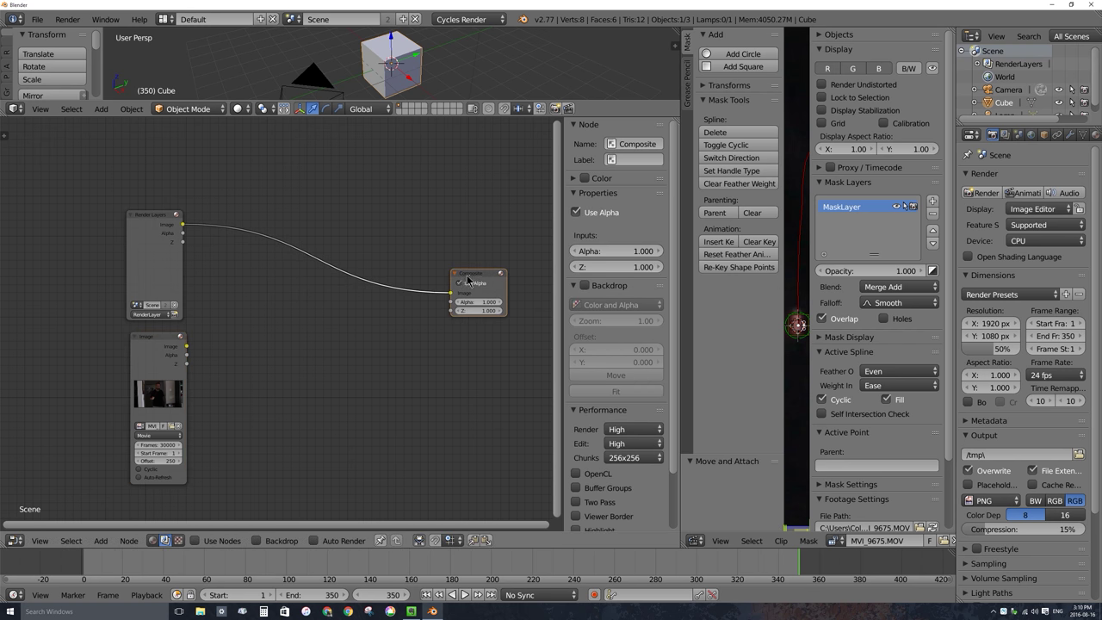
scroll(470, 278, up, 1)
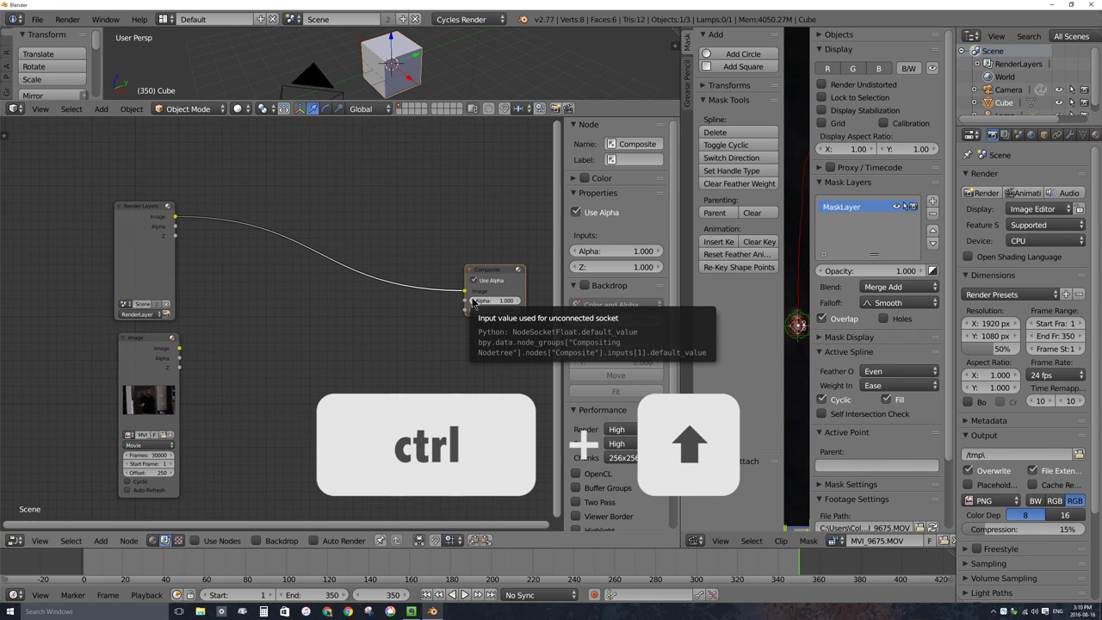
key(ctrl+Up)
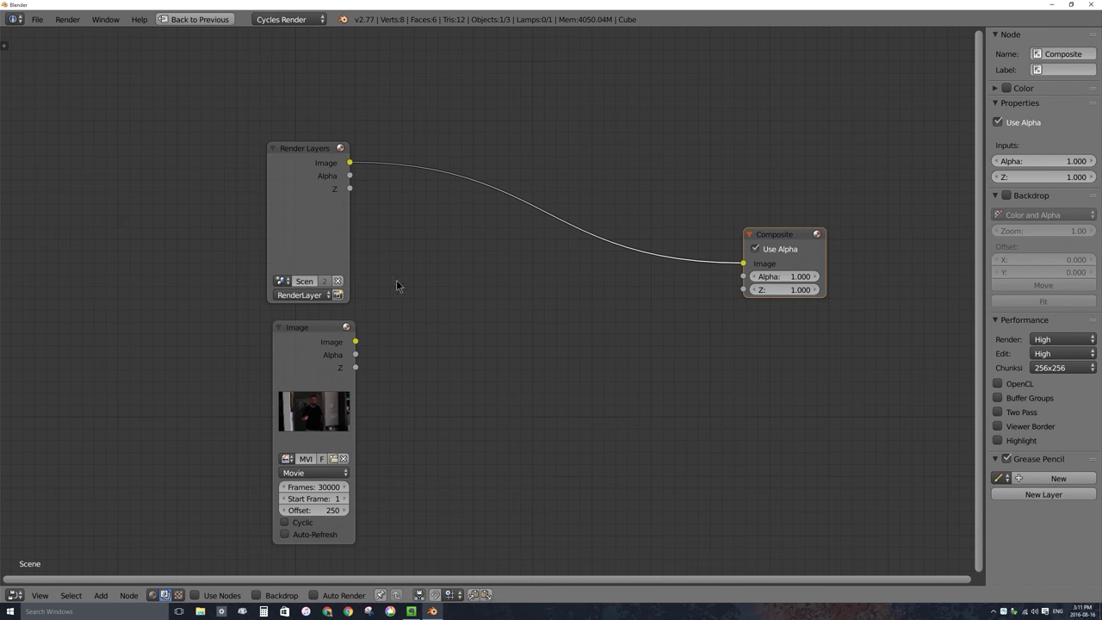
- Insert an Alpha Over node before Composite and link the movie Image node to its first image input, with Render Layers in the second
key(shift+a)
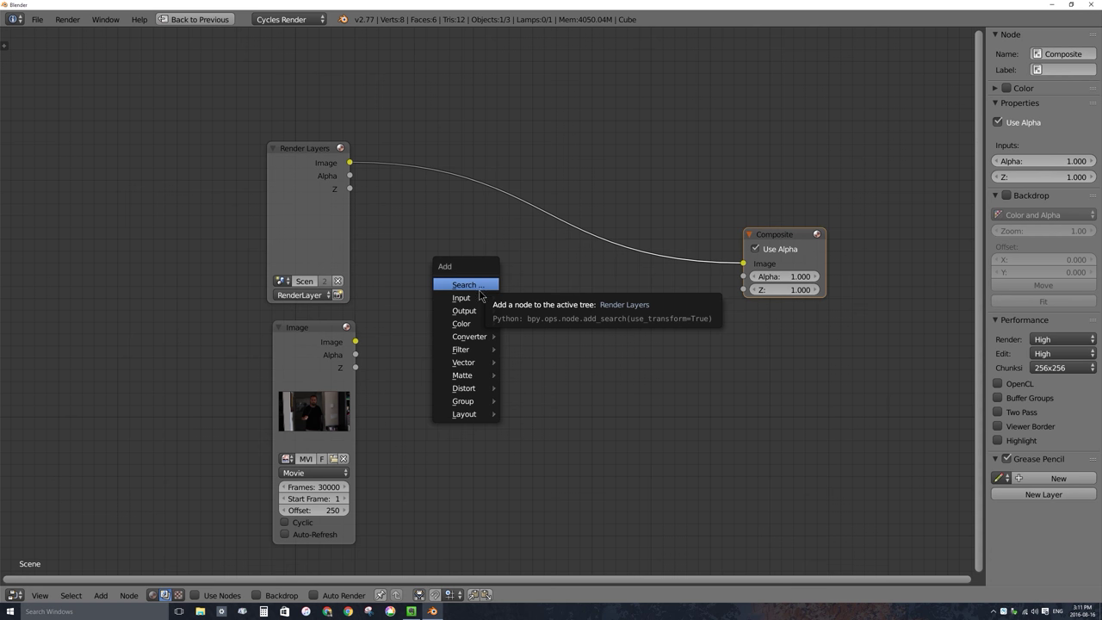
mouse_move(476, 327)
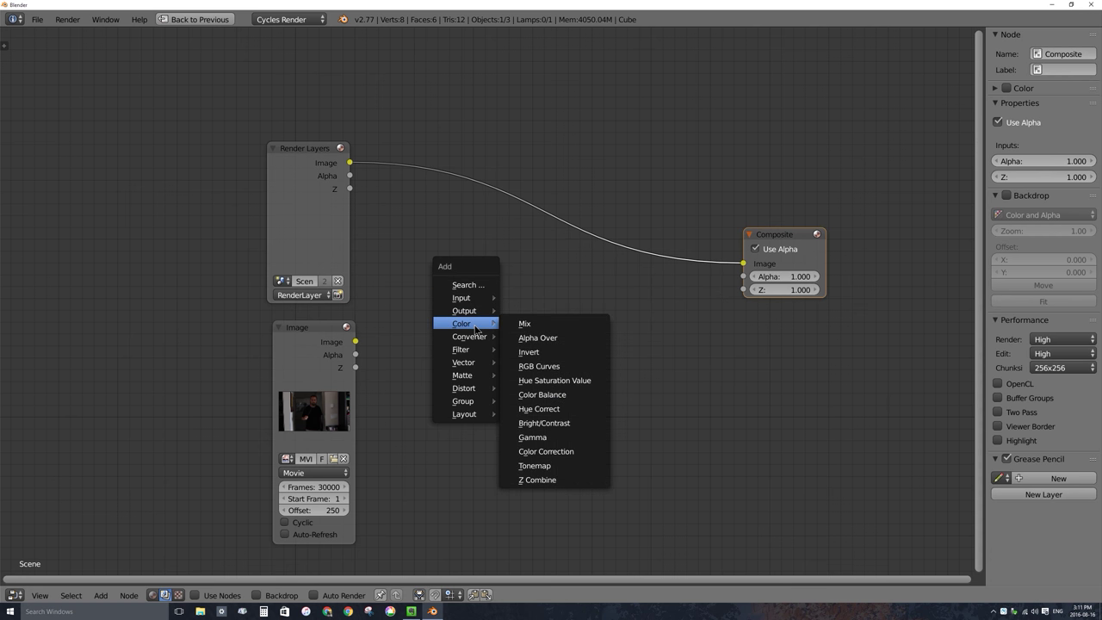
click(541, 338)
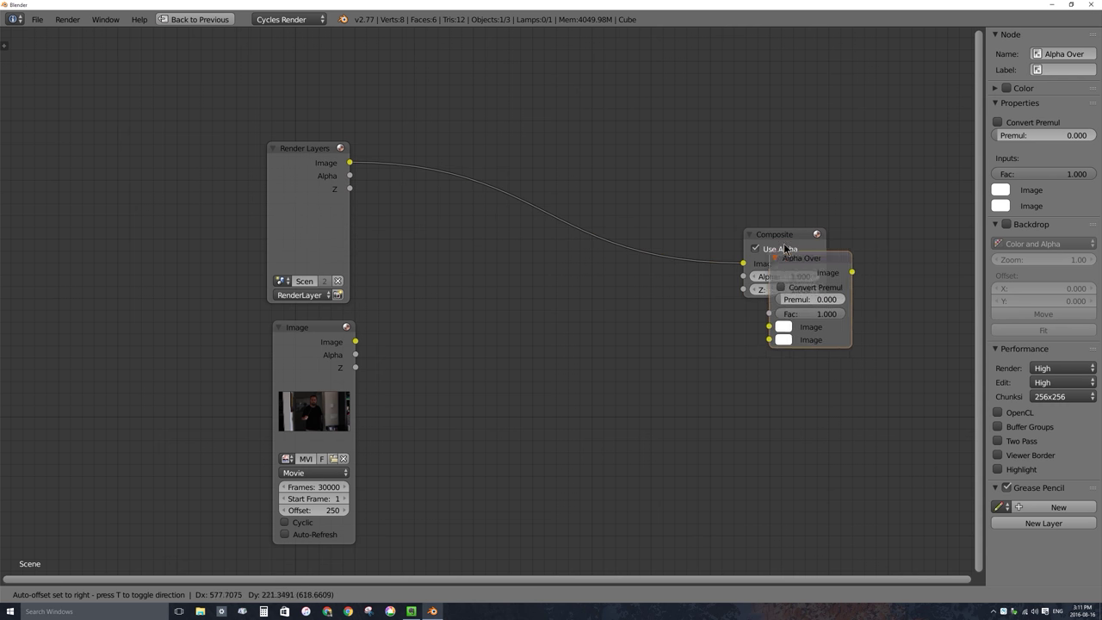
click(612, 215)
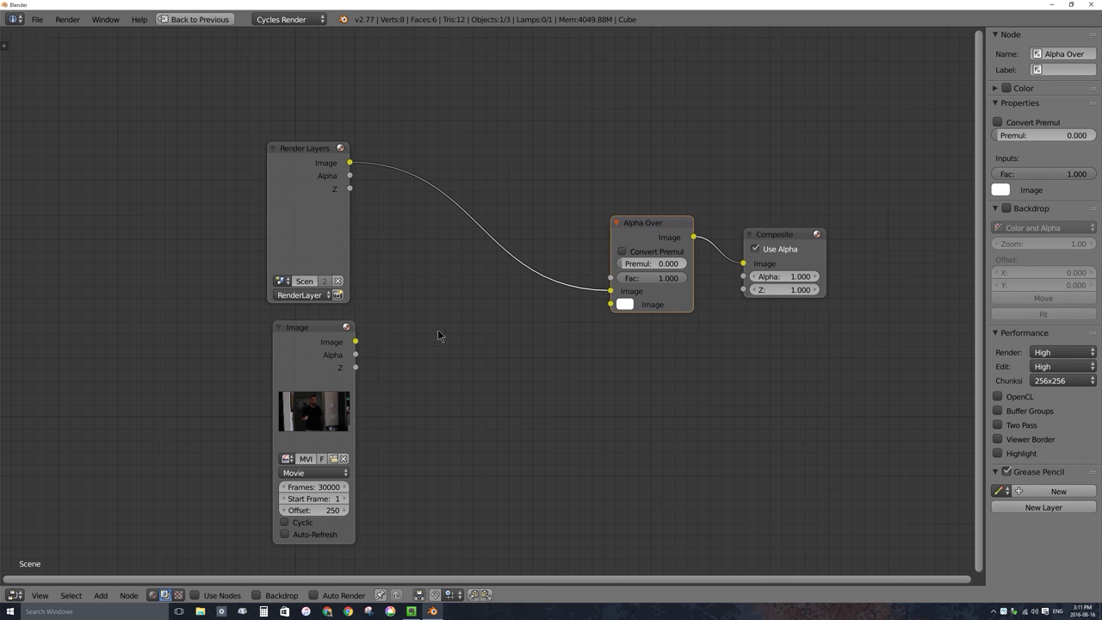
drag(356, 342, 612, 290)
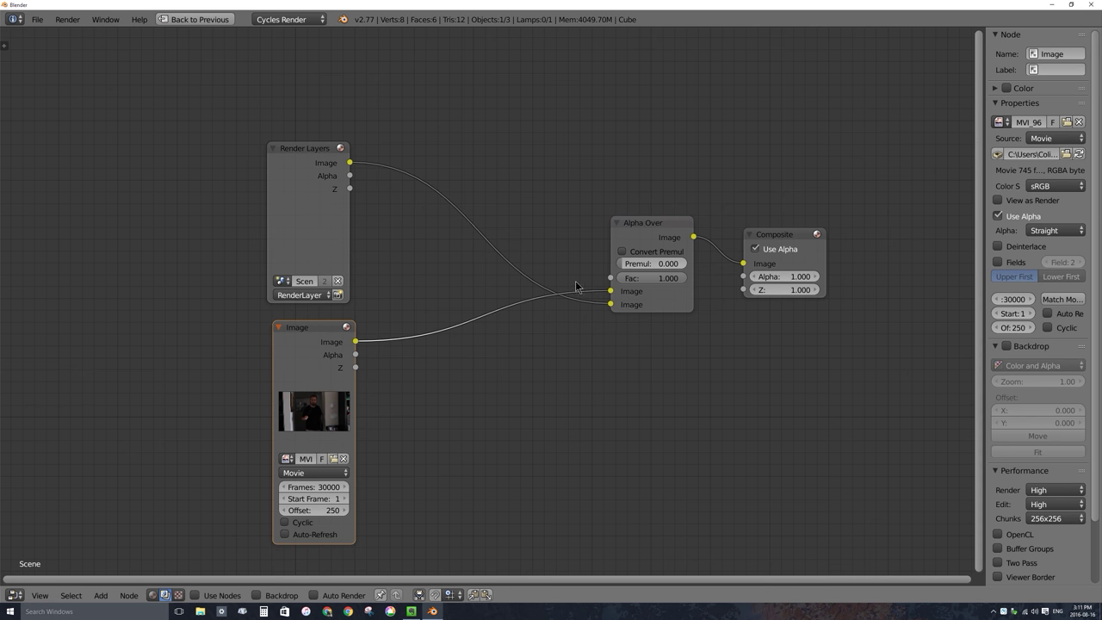
drag(312, 331, 223, 362)
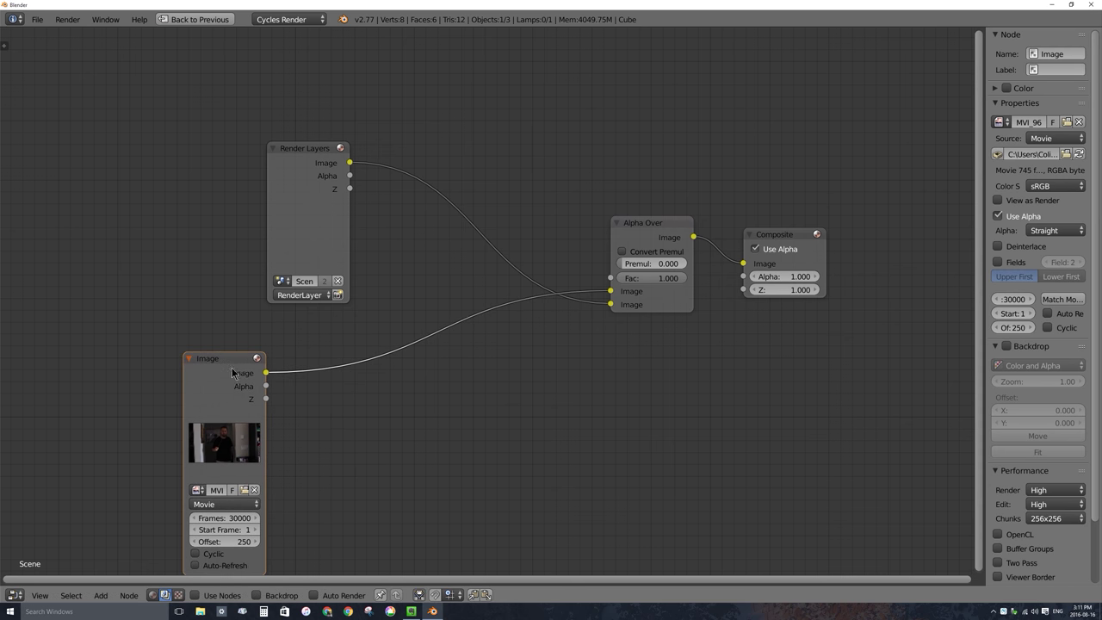
middle_drag(232, 372, 316, 294)
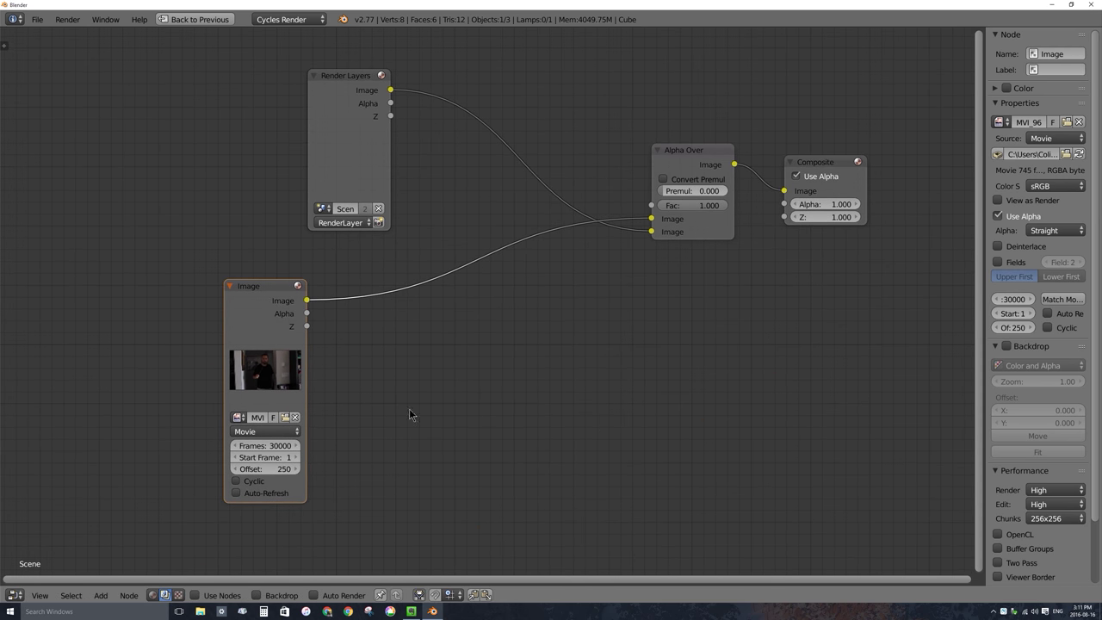
- Enable Use Nodes and Backdrop for the compositor, and add a Viewer node below the Composite node
click(197, 596)
click(257, 595)
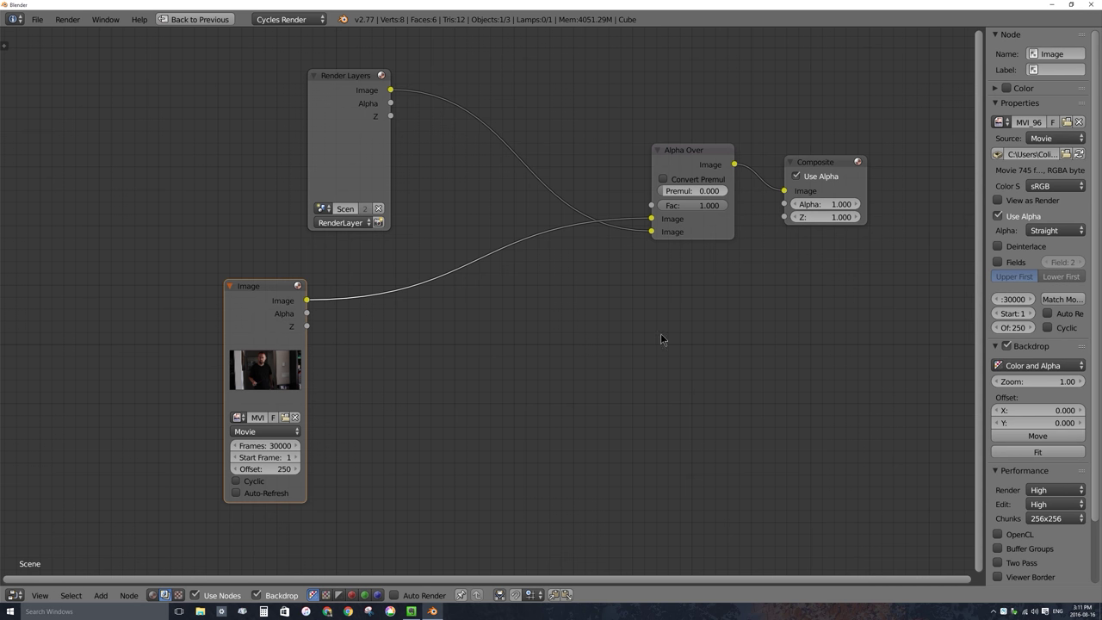
key(shift+a)
mouse_move(767, 332)
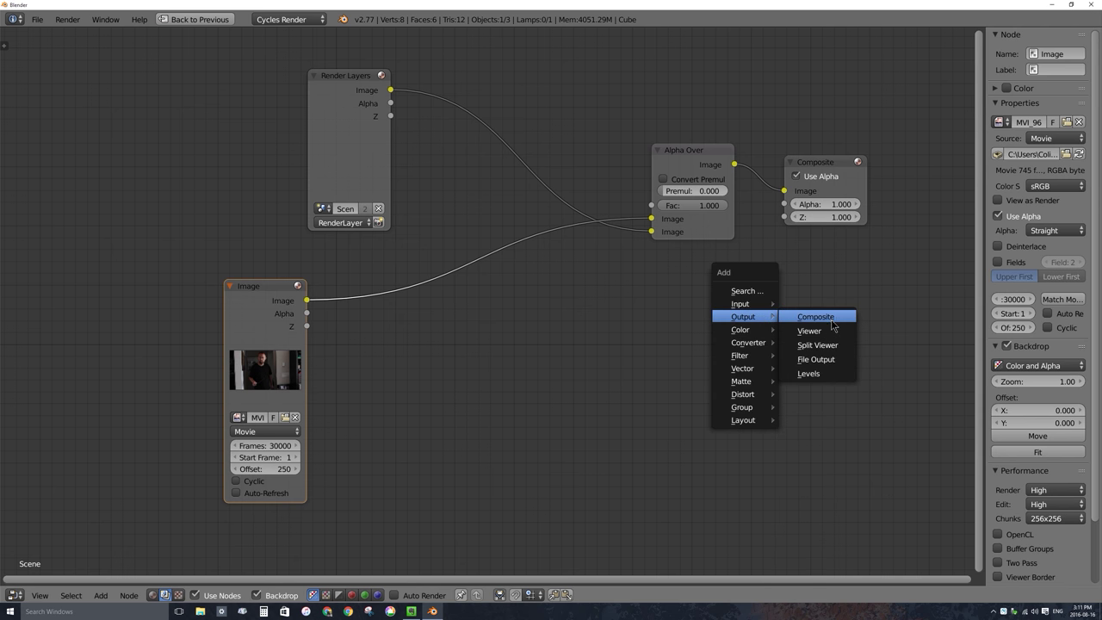
click(825, 333)
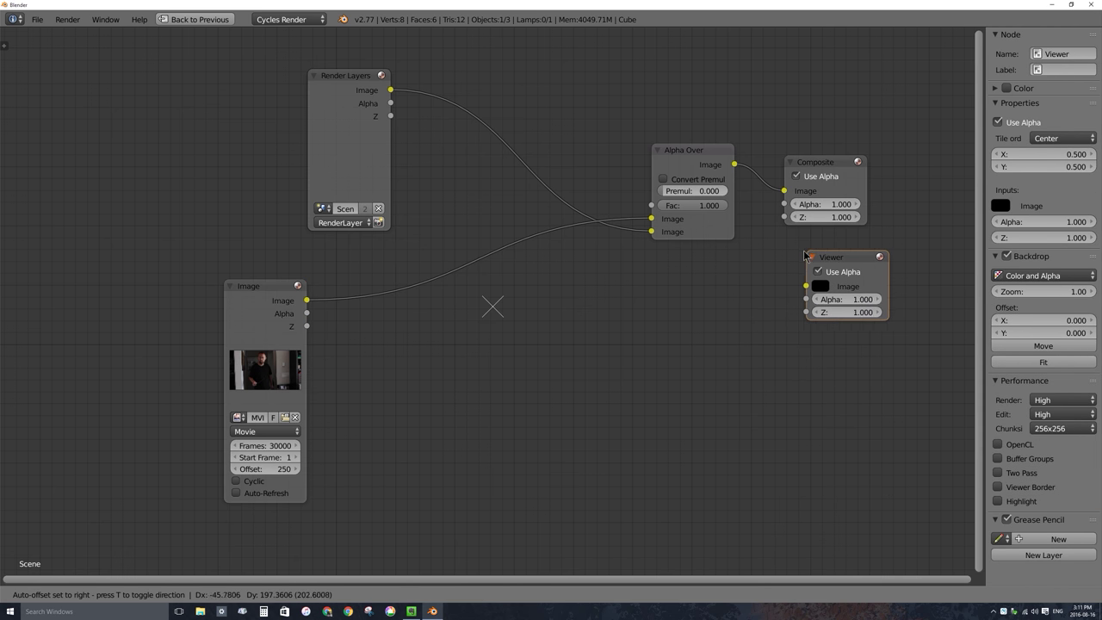
click(803, 257)
- Space out the output nodes, add a reroute point on the link from Alpha Over to Composite, and connect it to the Viewer
click(680, 150)
drag(679, 153, 651, 155)
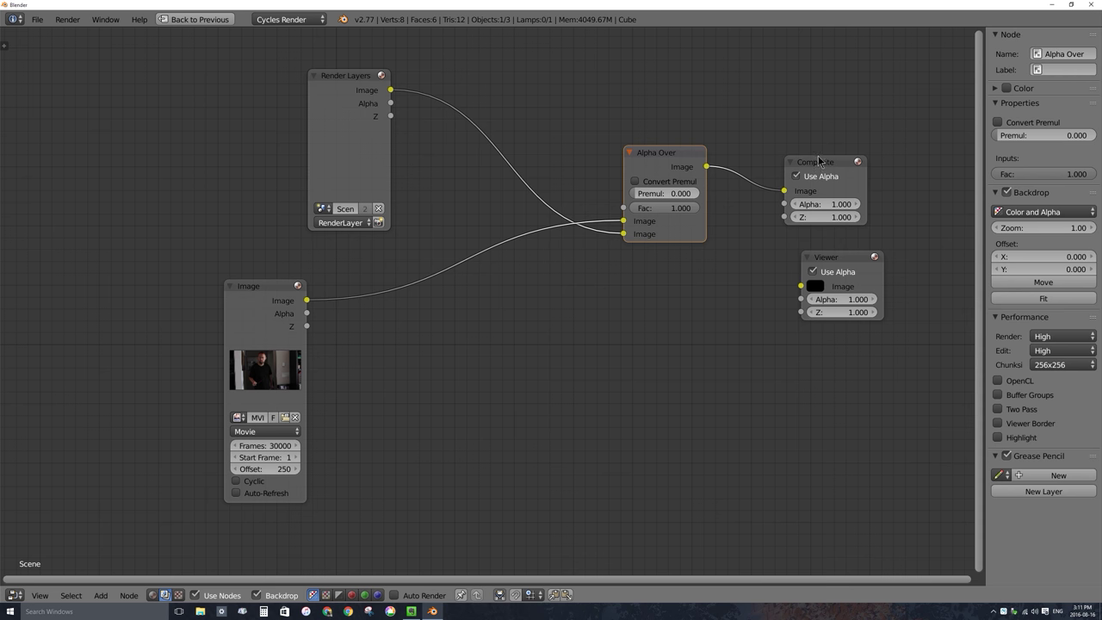
drag(818, 162, 829, 152)
drag(829, 261, 818, 252)
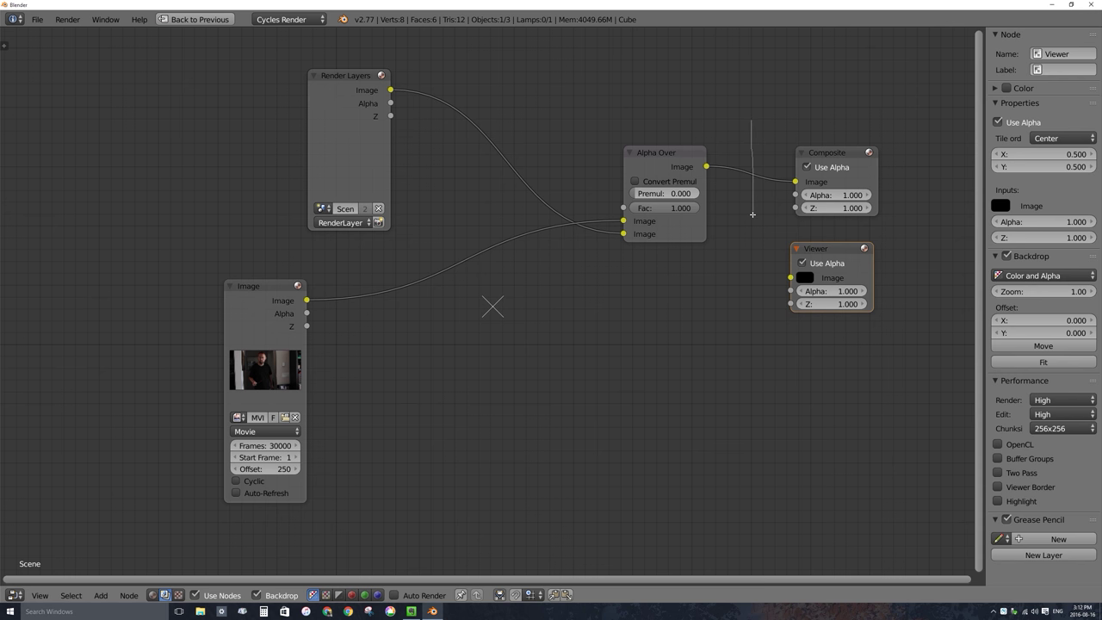
shift+right_drag(752, 219, 752, 219)
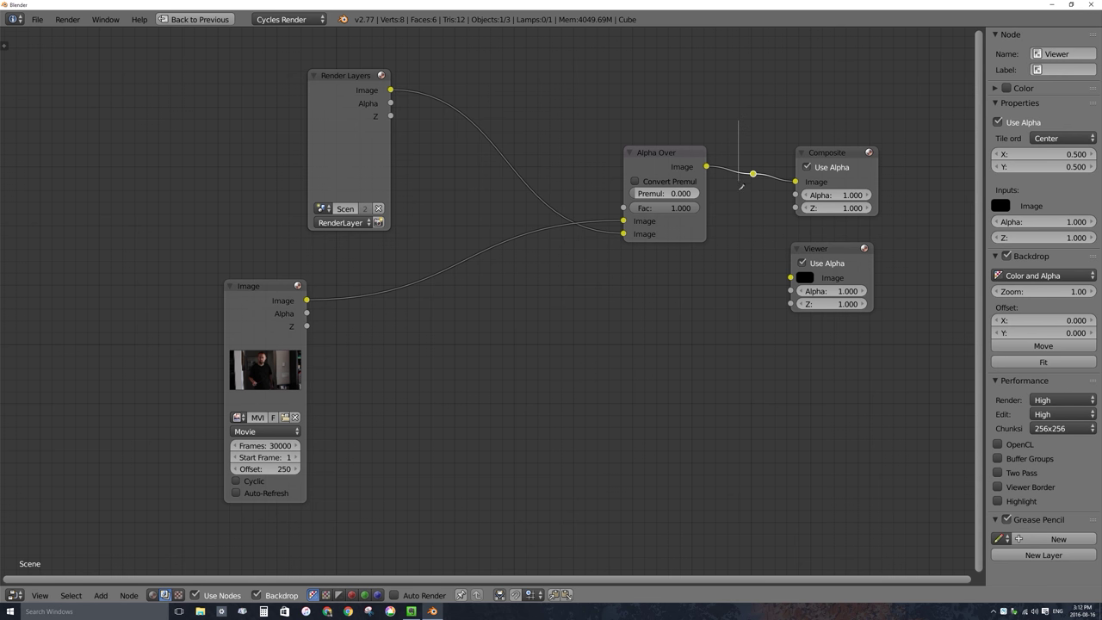
ctrl+right_drag(740, 205, 737, 238)
drag(707, 166, 754, 174)
drag(753, 175, 791, 277)
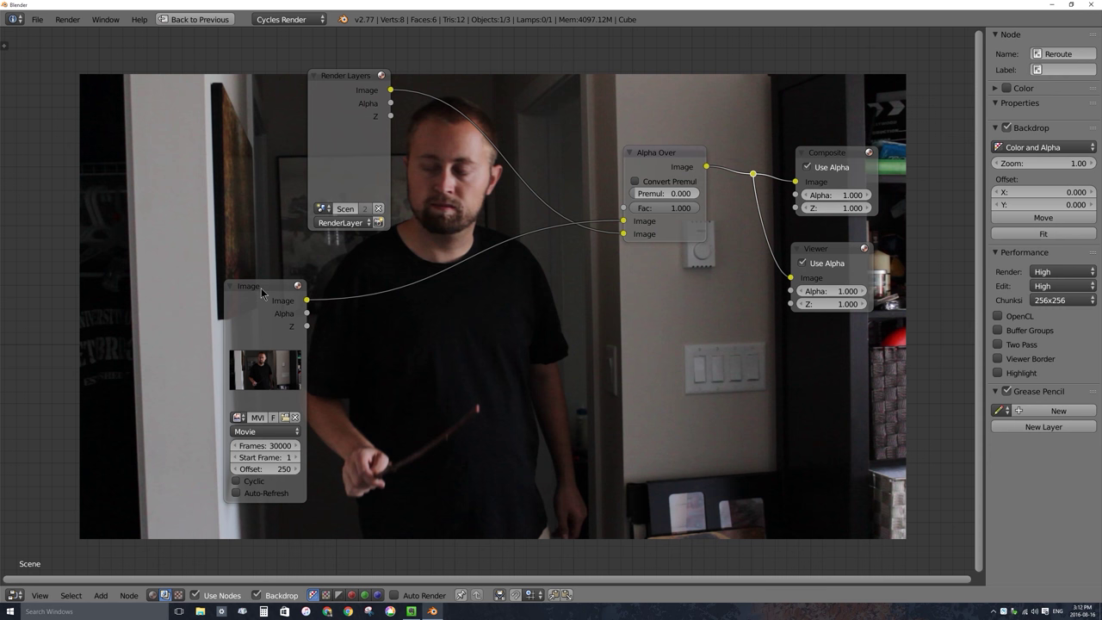
- Insert a second Alpha Over node on the link between the movie Image node and the first Alpha Over, and place it beside the Image node
mouse_move(262, 293)
mouse_down()
mouse_move(256, 254)
mouse_move(254, 298)
mouse_up()
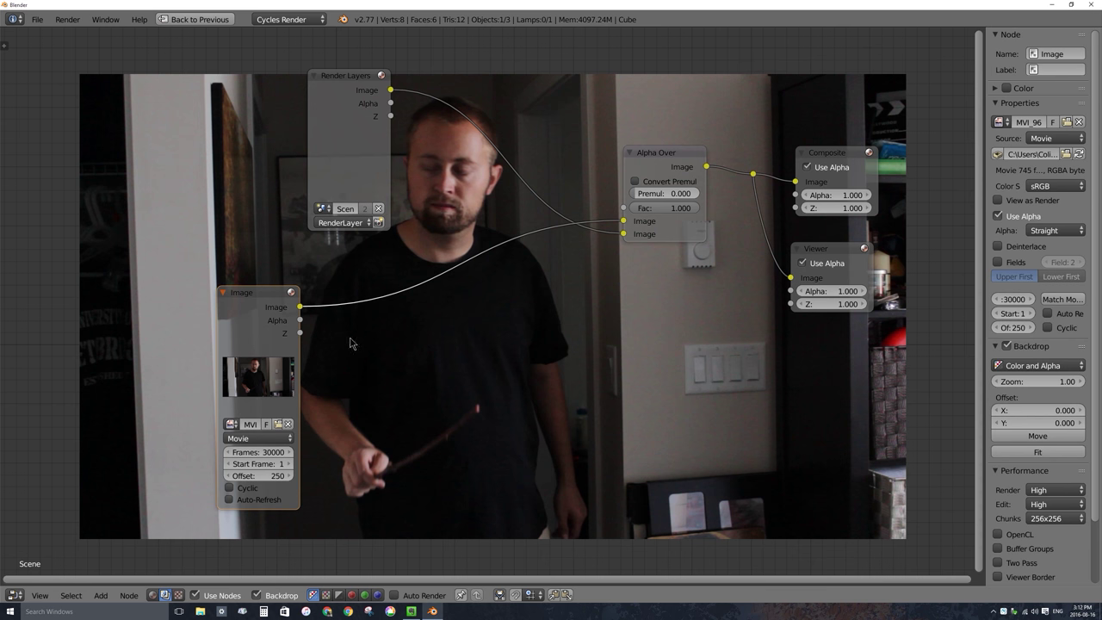
key(shift+a)
mouse_move(413, 322)
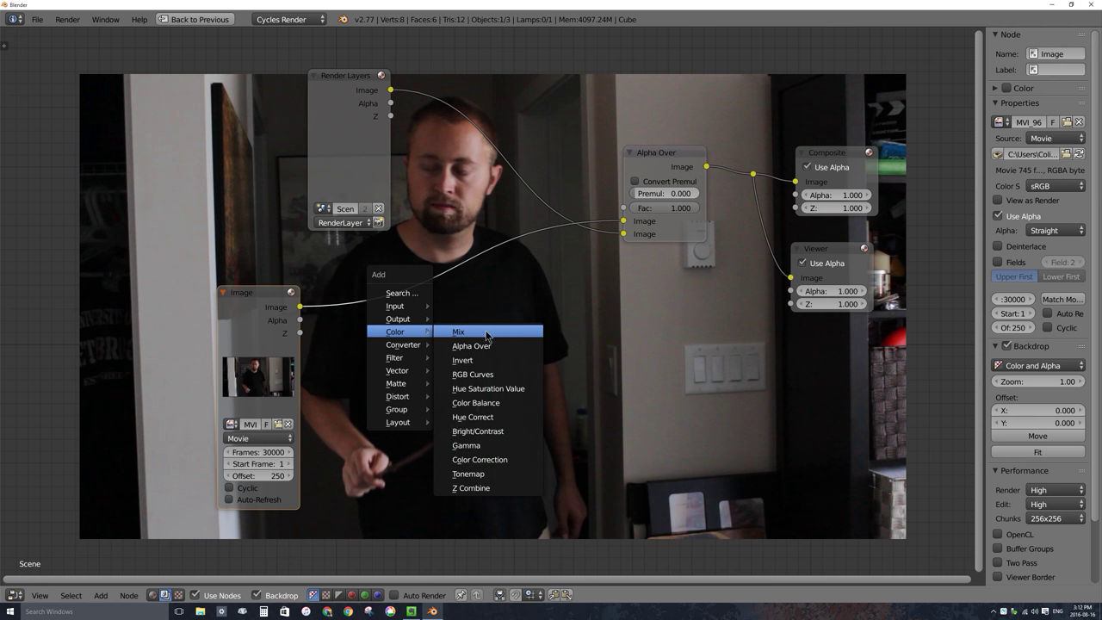
click(477, 348)
click(411, 269)
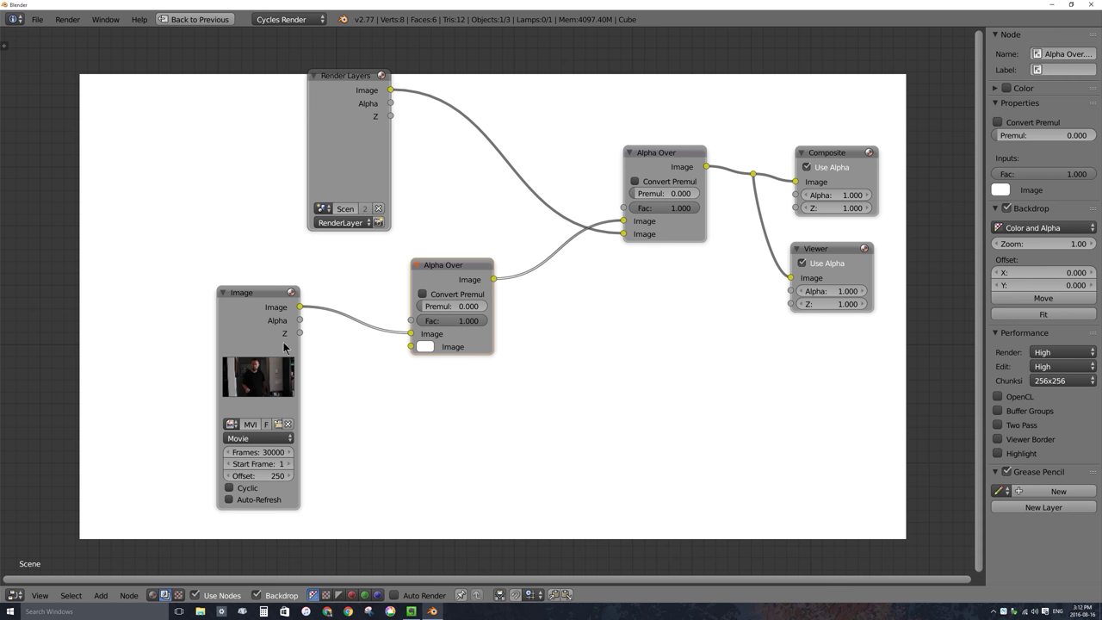
drag(271, 310, 268, 304)
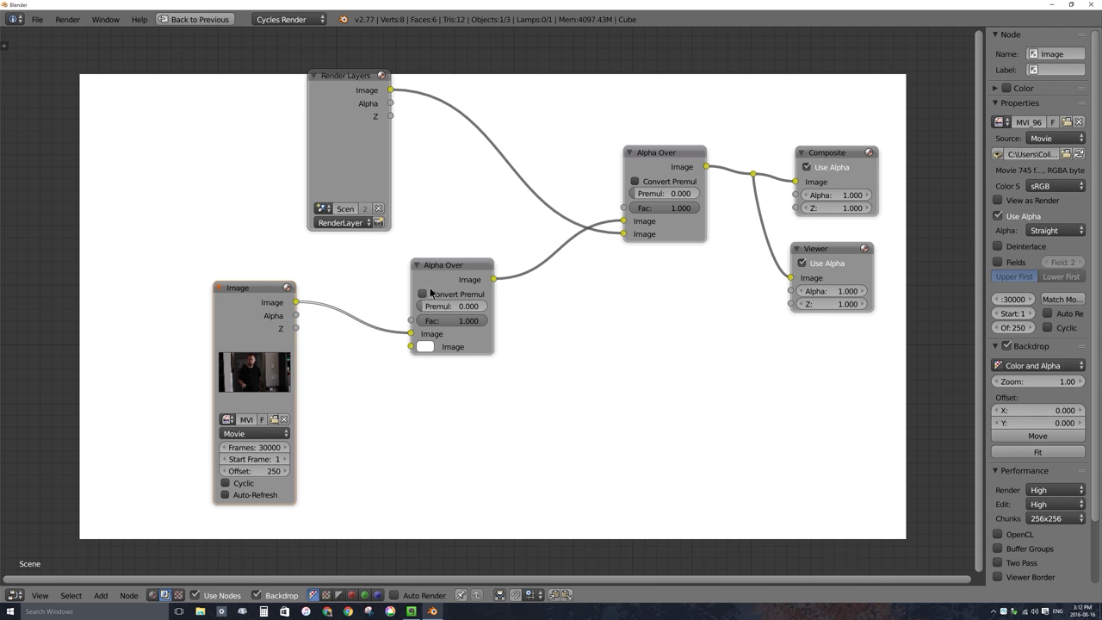
drag(445, 272, 402, 310)
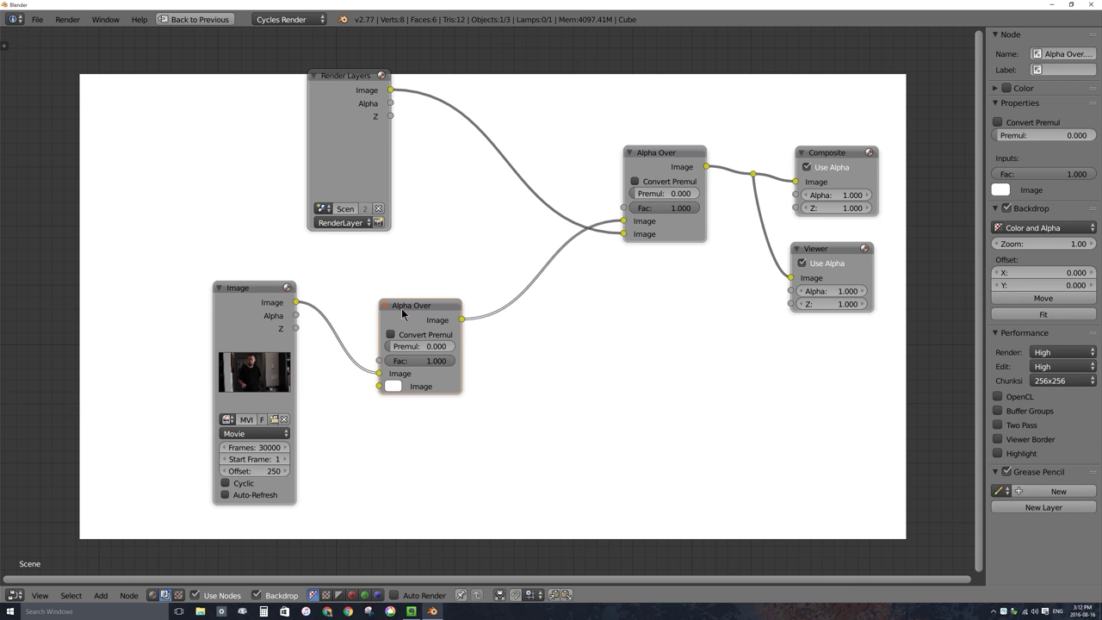
- Add a Mask node using mask.wand and connect its output to the Fac input of the second Alpha Over node
key(shift+a)
mouse_move(379, 294)
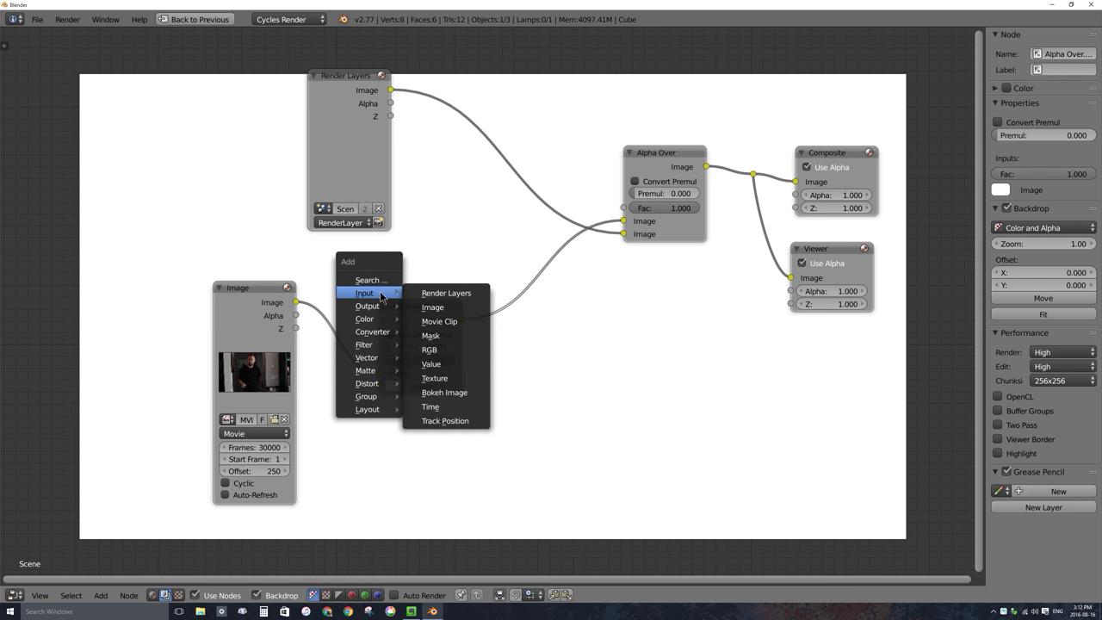
click(444, 340)
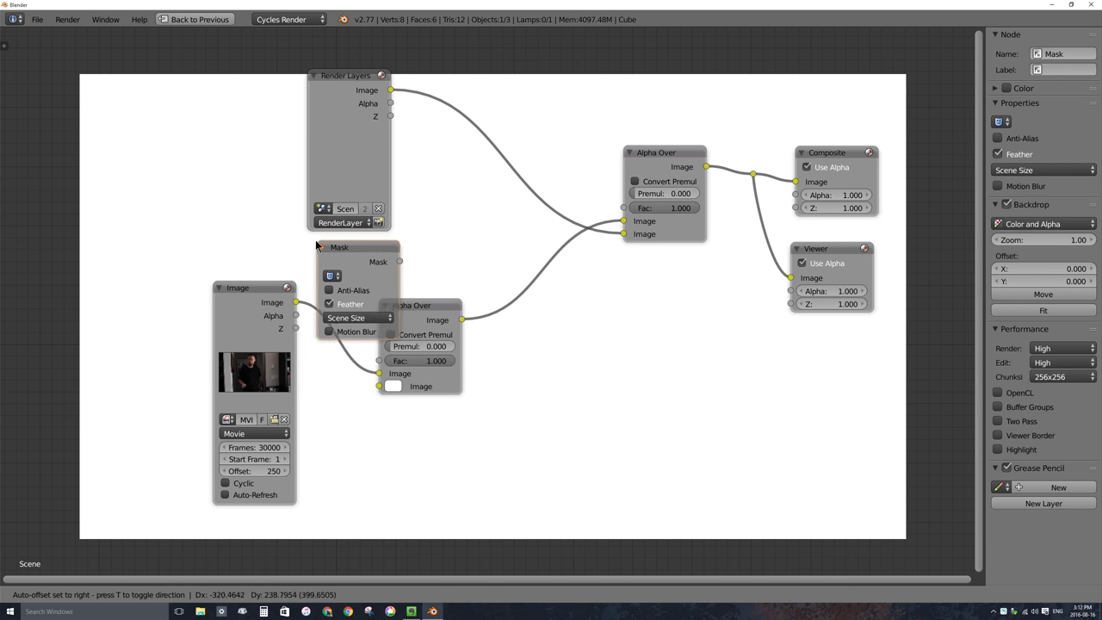
click(333, 293)
drag(257, 295, 215, 330)
drag(330, 252, 385, 360)
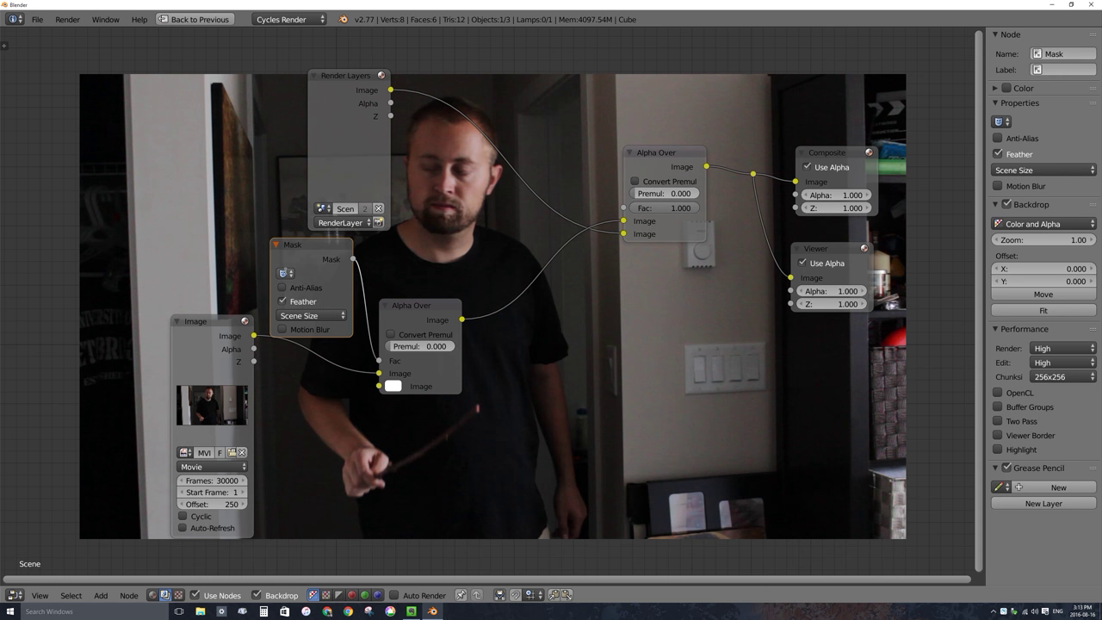
click(285, 273)
click(344, 293)
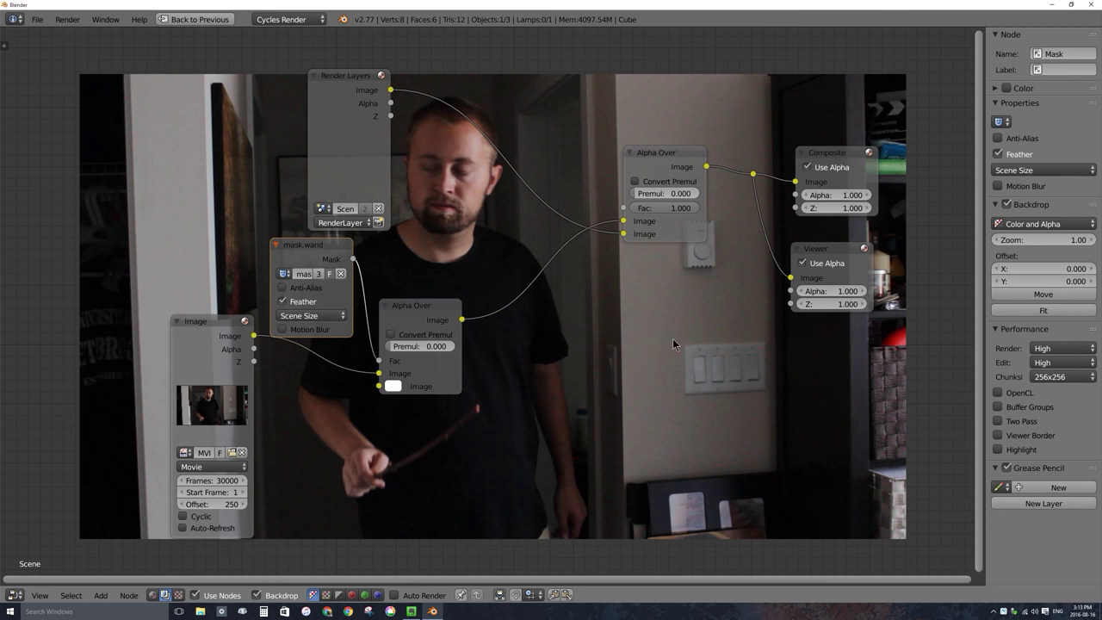
- Restore the multi-editor layout and scrub the timeline to frame 350 to refresh the mask in the backdrop
key(ctrl+space)
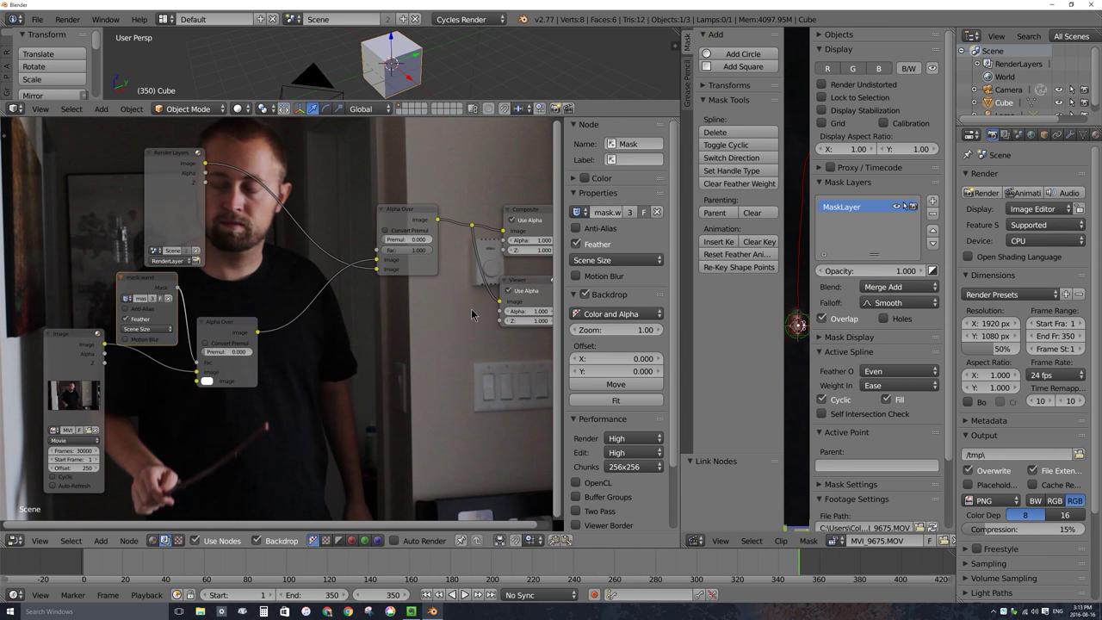
key(ctrl+space)
key(ctrl+space)
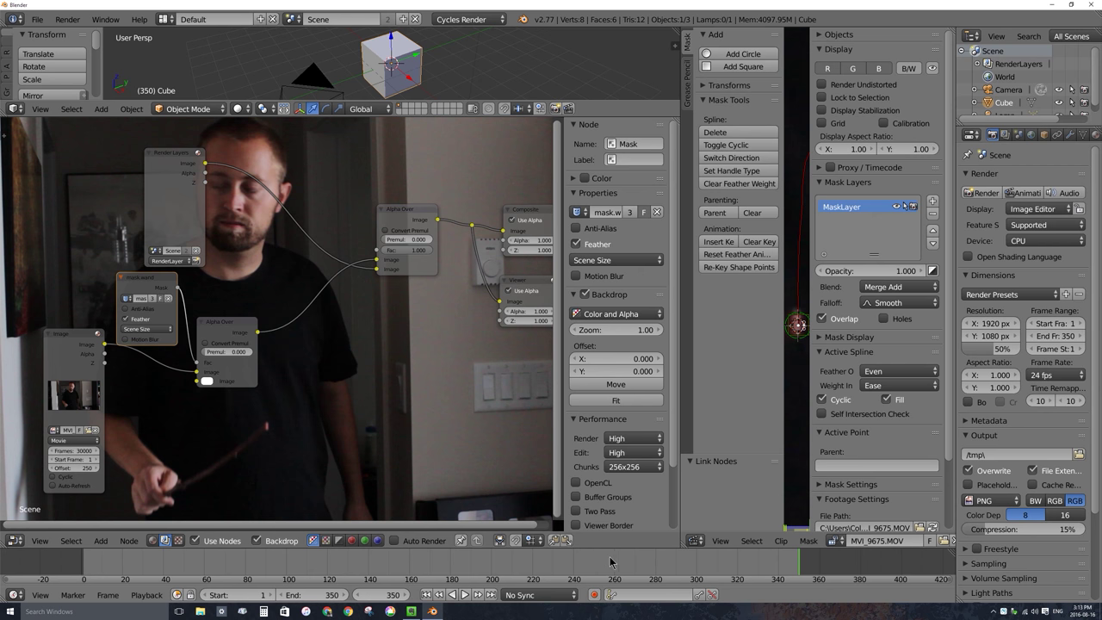
drag(610, 561, 798, 568)
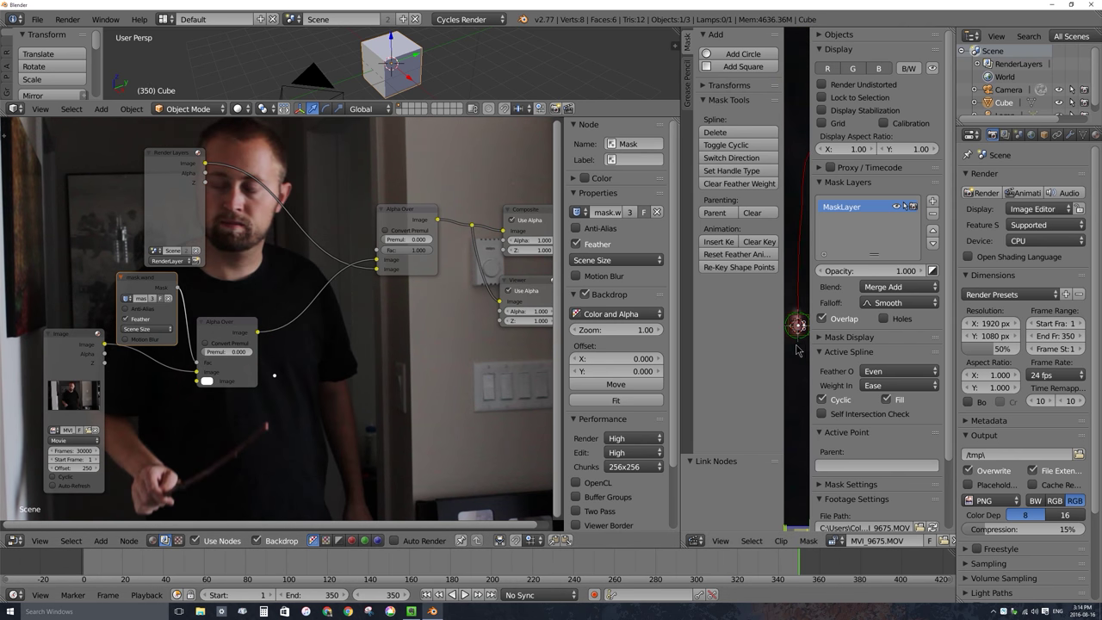
- Hide the clip editor's side panels and set the render resolution percentage to 100%
key(t)
key(n)
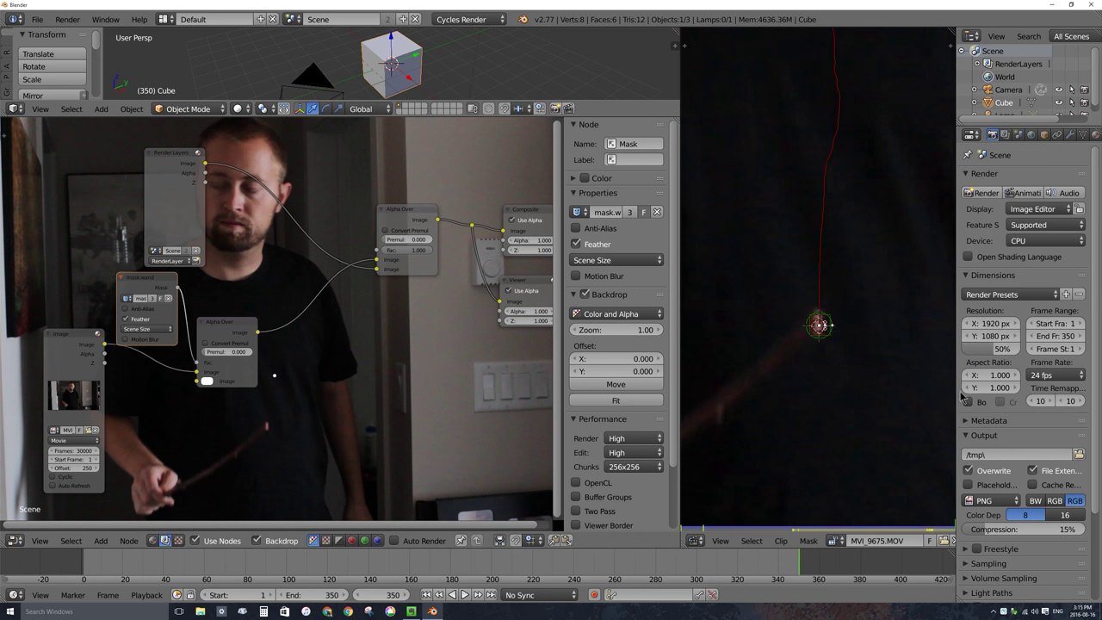
click(996, 350)
text(100)
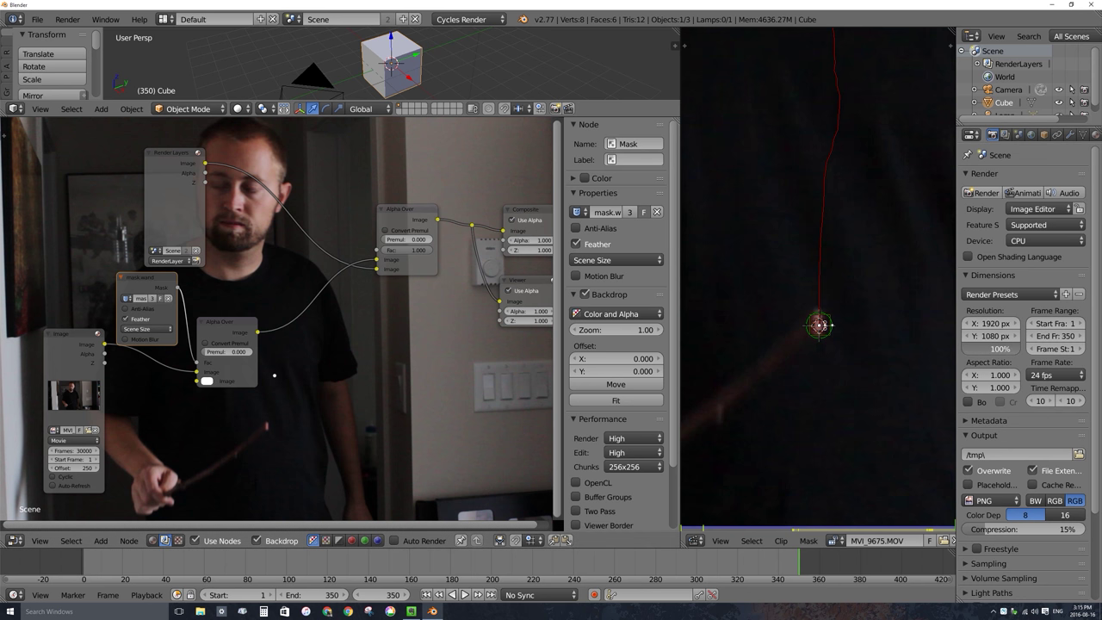
key(Return)
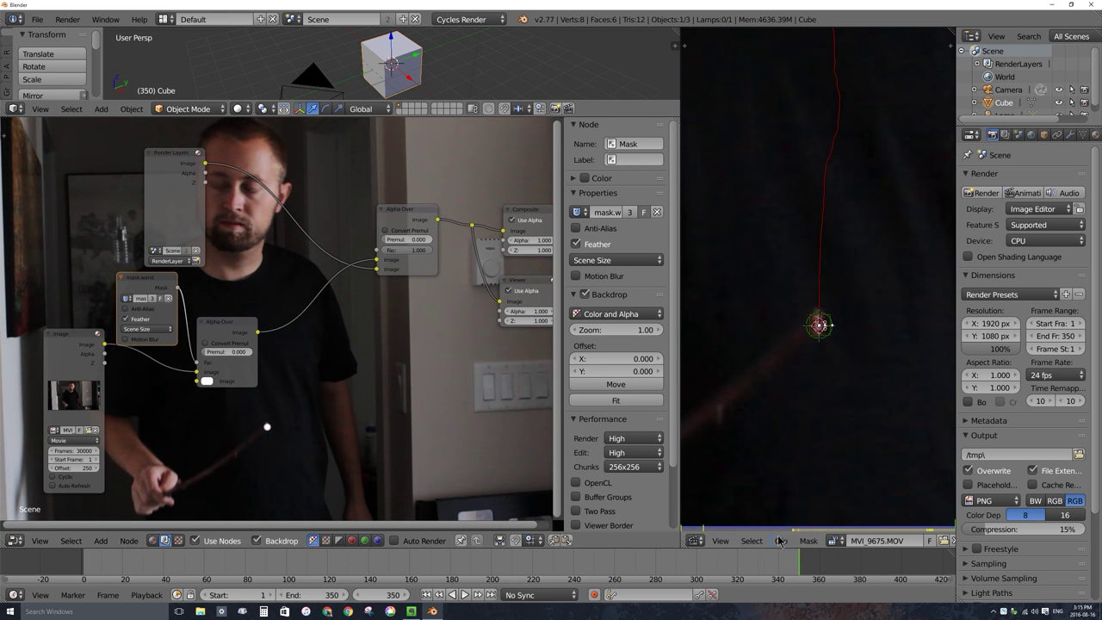
- Sample the wand's colour from the backdrop for the second Alpha Over node's image swatch, and move the Image and Mask nodes clear of it
click(800, 567)
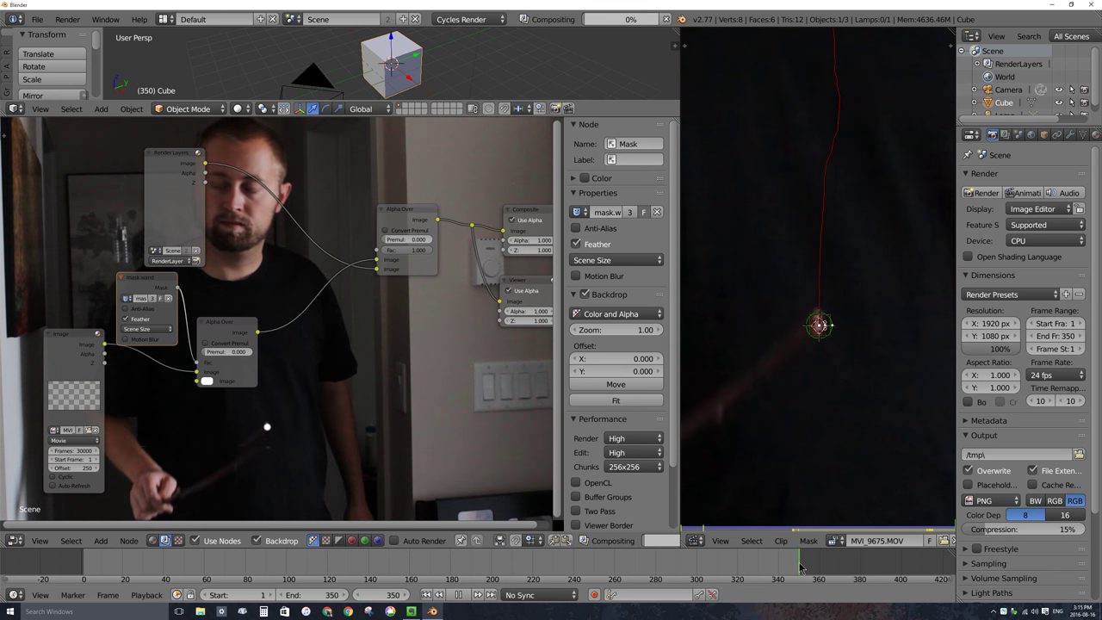
key(Escape)
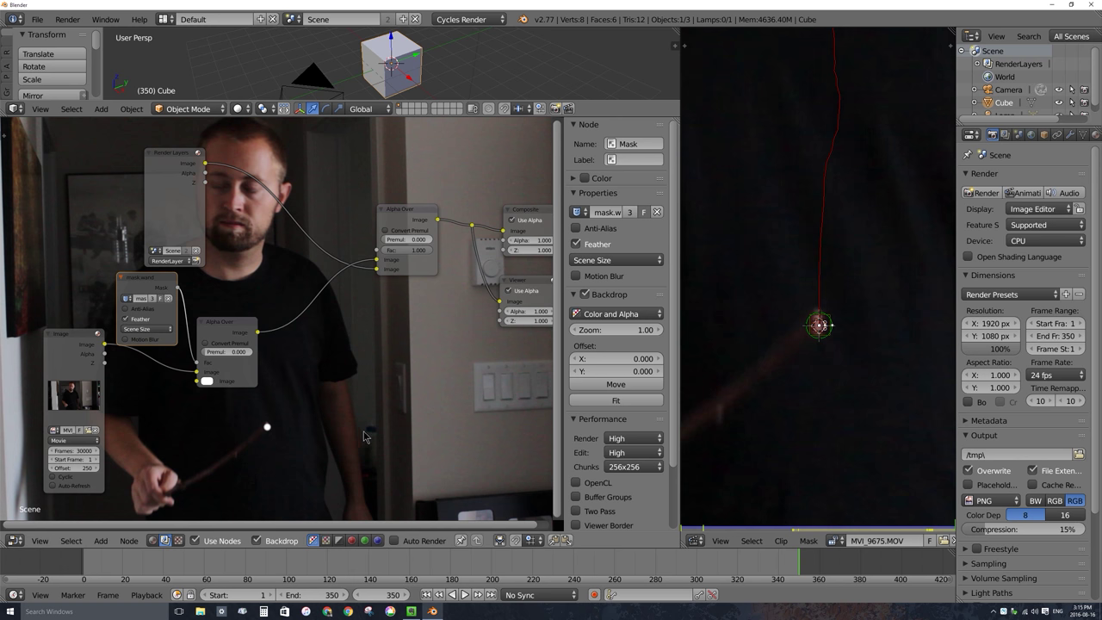
middle_drag(254, 418, 265, 424)
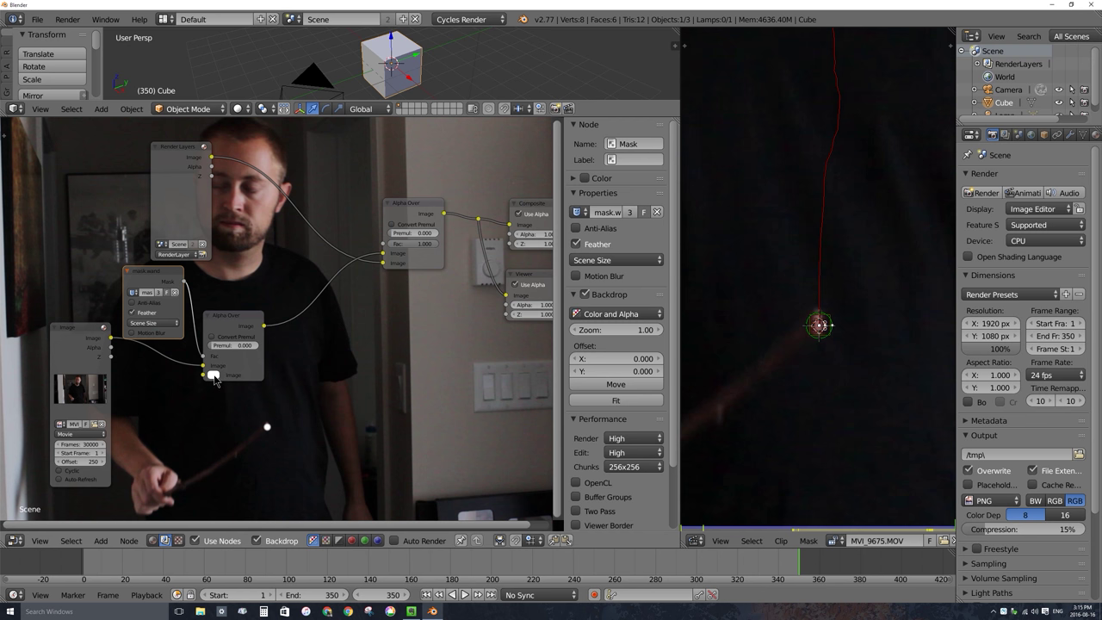
click(214, 376)
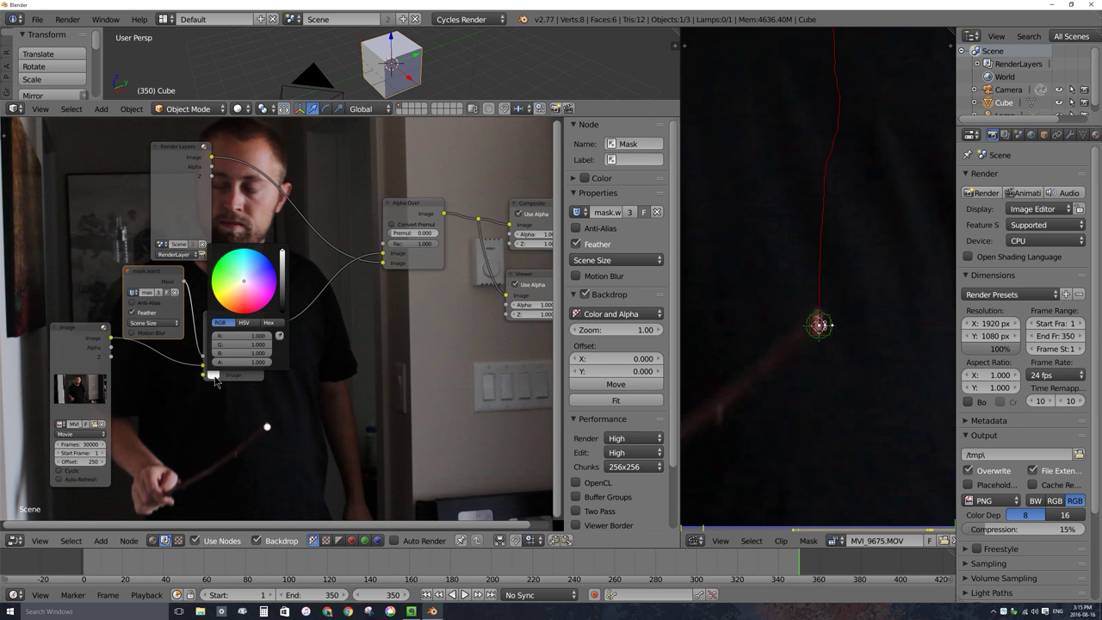
click(279, 336)
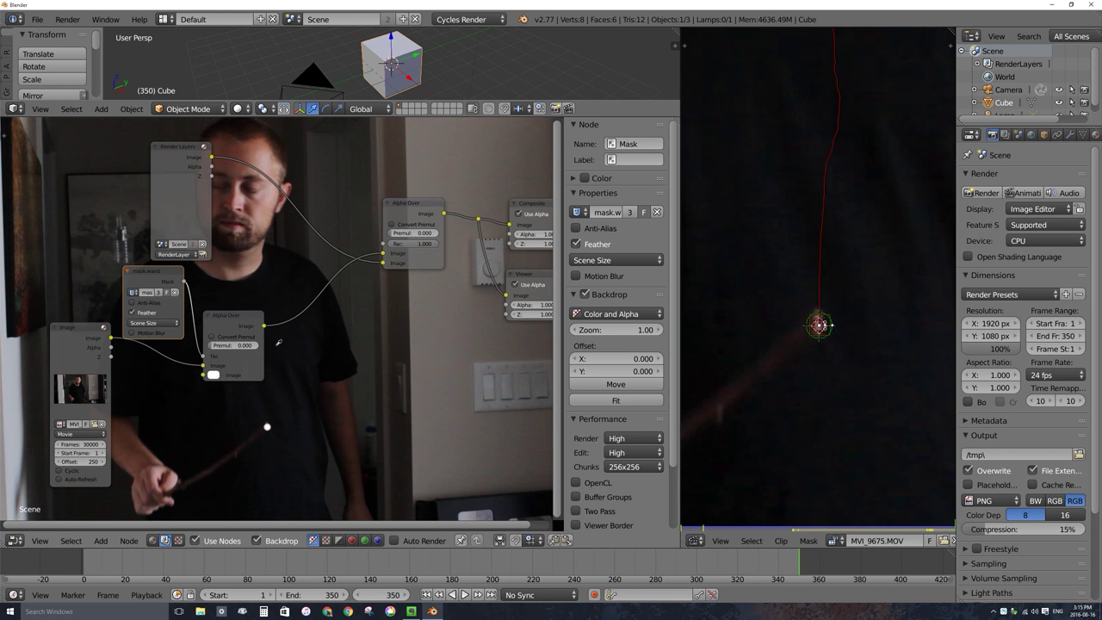
click(222, 461)
drag(78, 336, 113, 373)
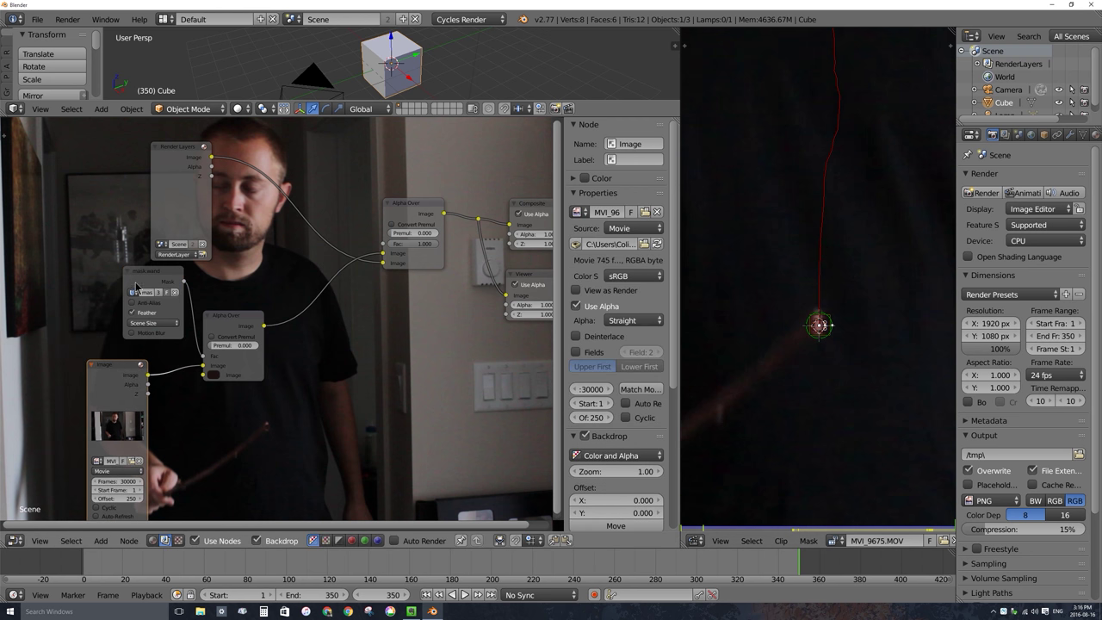
drag(148, 277, 107, 287)
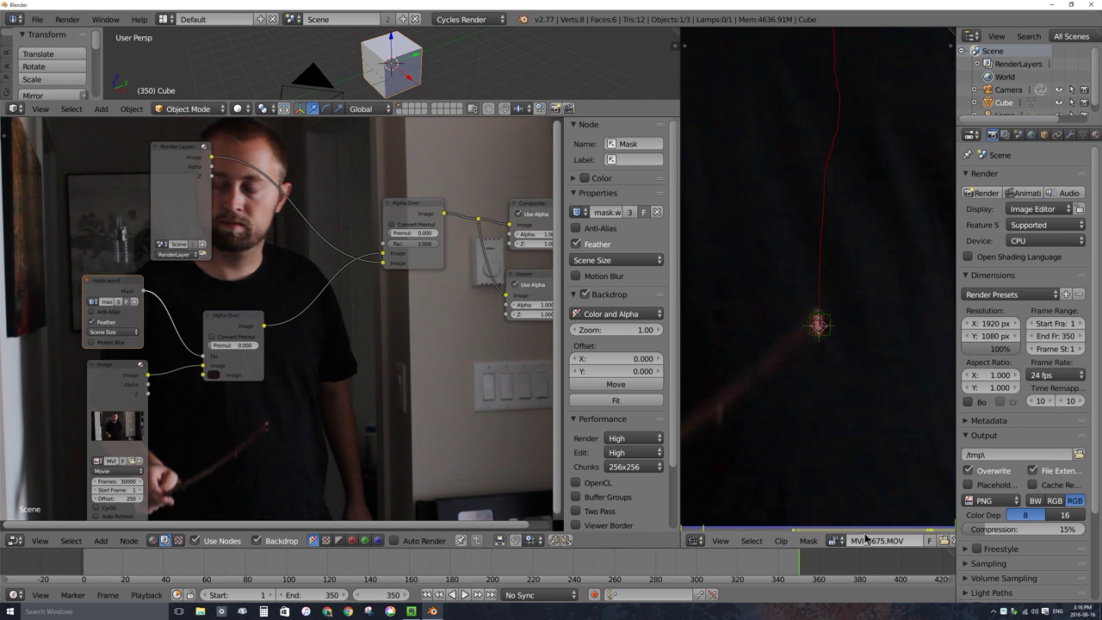
- Widen the clip editor and scrub back from frame 350 to frame 154, examining how the mask follows the wand tip
drag(682, 401, 462, 401)
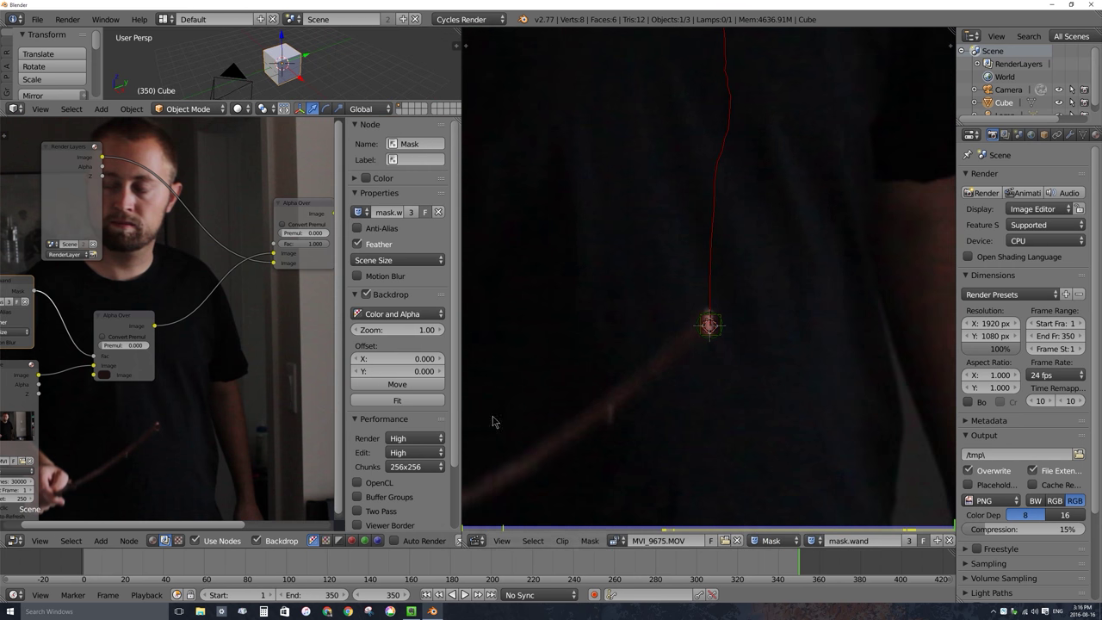
right_click(711, 325)
scroll(702, 314, up, 3)
scroll(711, 336, up, 2)
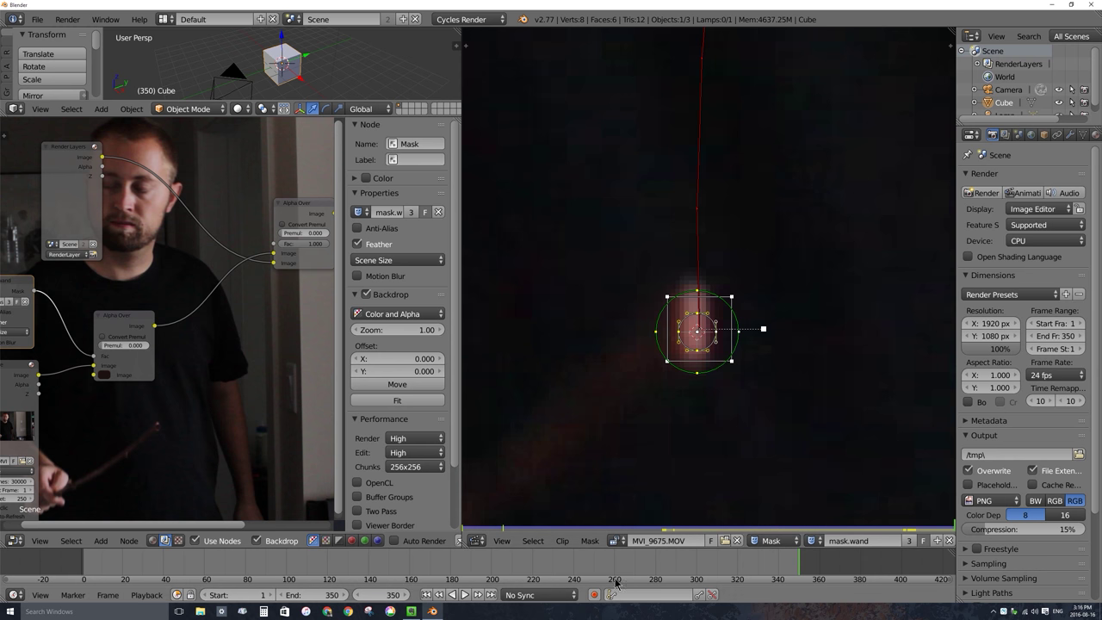
key(Home)
key(alt+a)
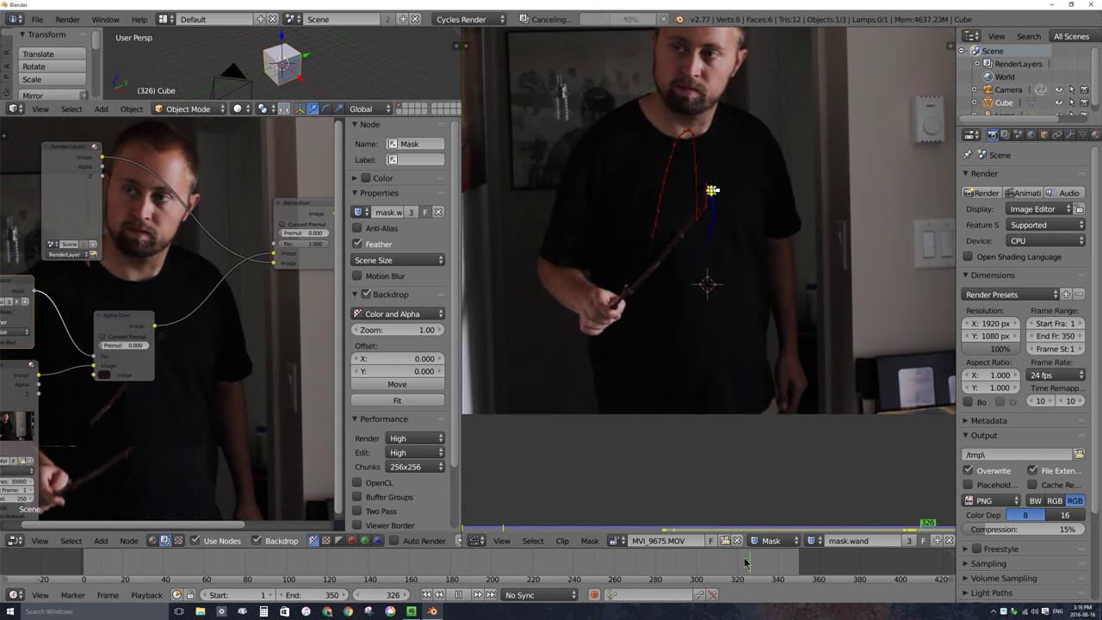
click(674, 572)
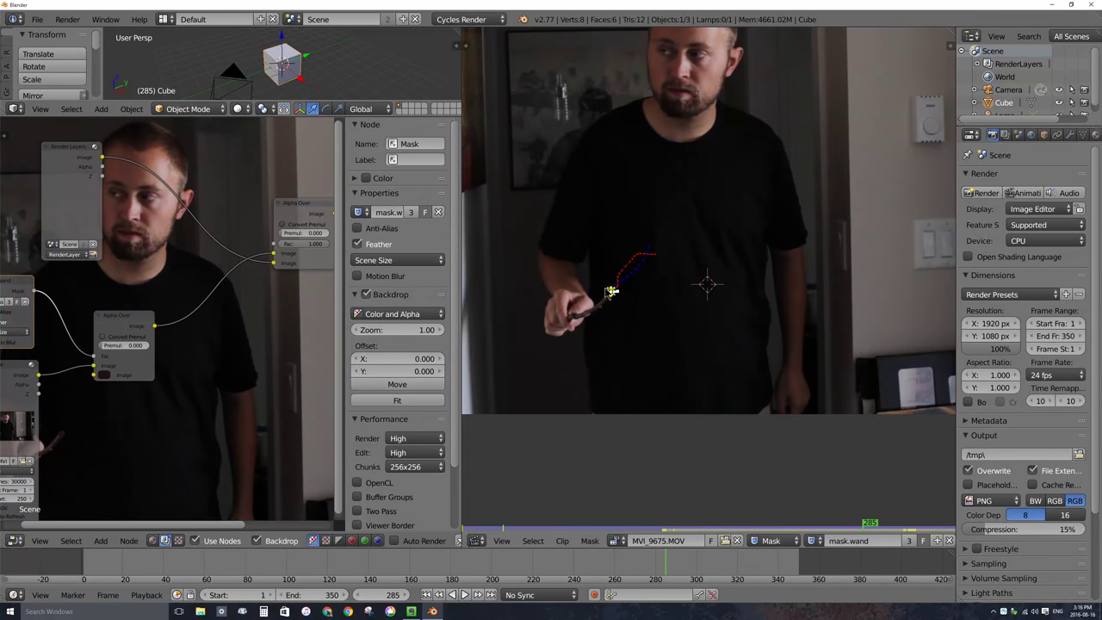
click(592, 560)
drag(593, 561, 396, 574)
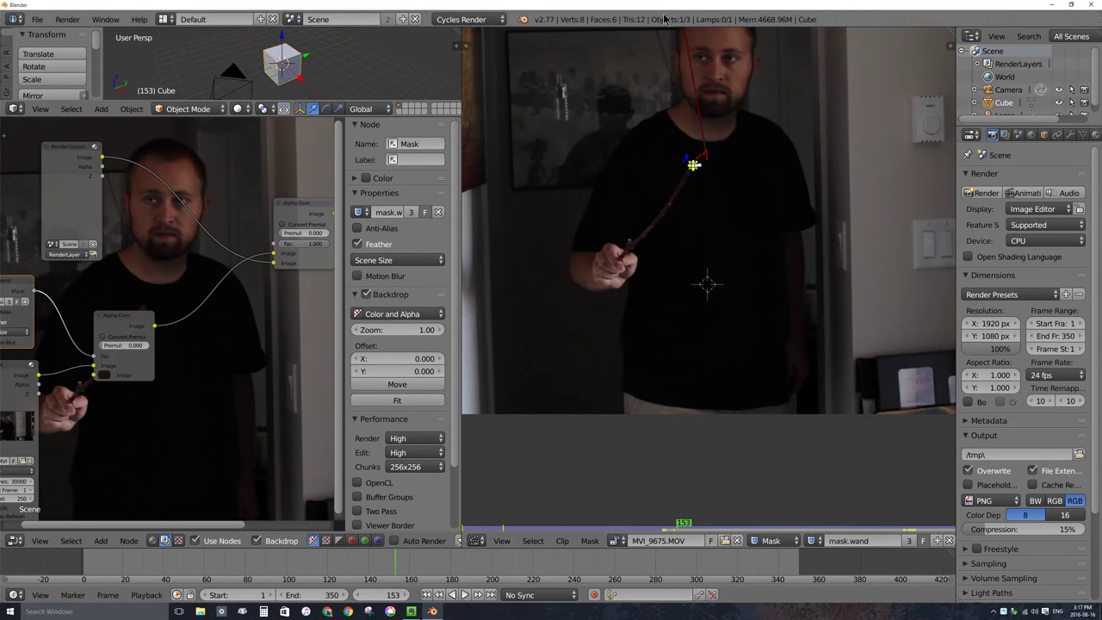
click(570, 564)
drag(570, 564, 397, 570)
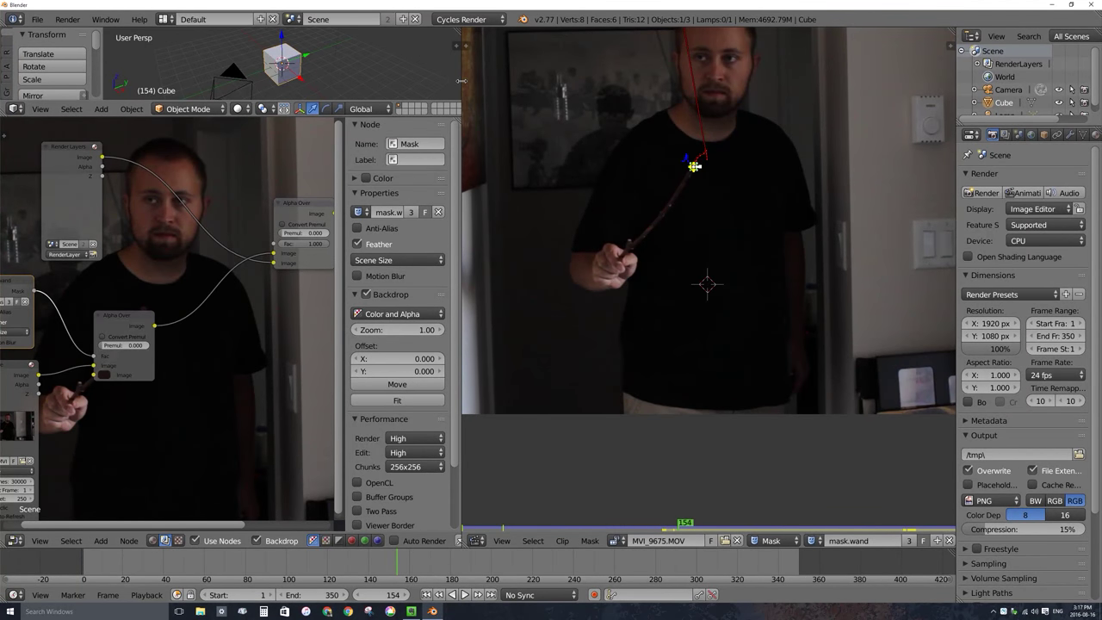
- Enlarge the 3D view and clear the camera's rotation and location
drag(462, 89, 870, 93)
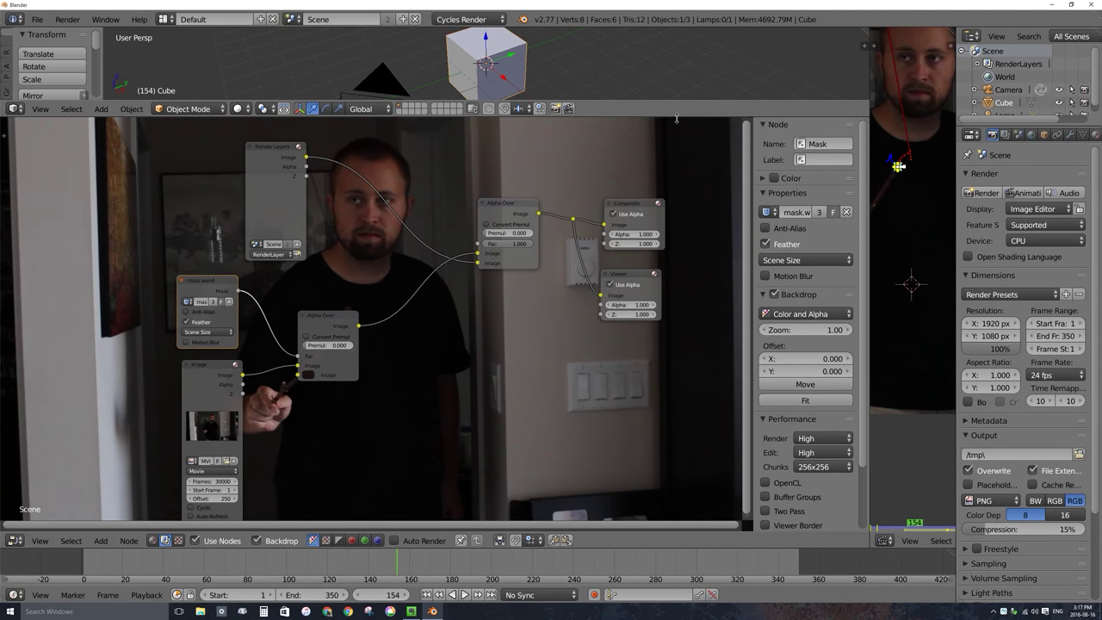
drag(696, 102, 654, 450)
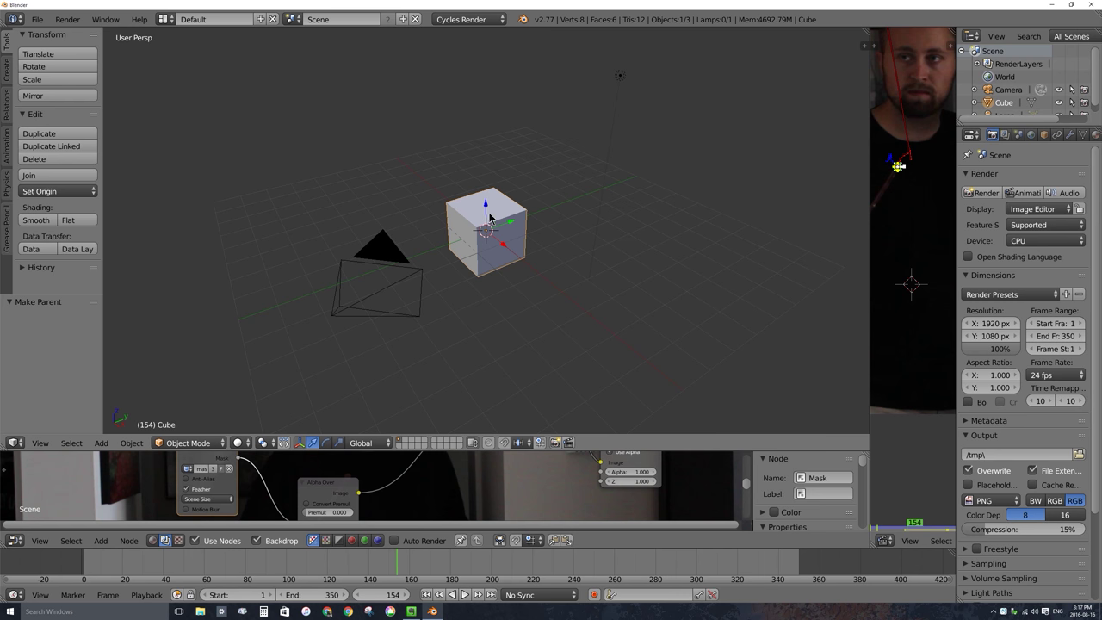
right_click(376, 255)
middle_drag(466, 221, 468, 246)
key(alt+r)
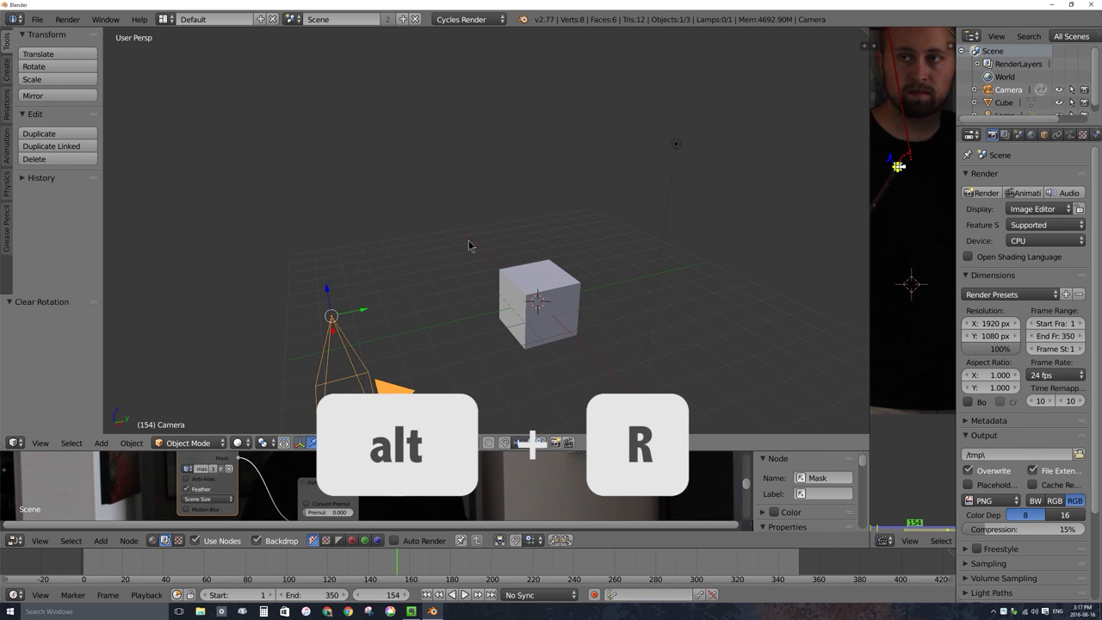
key(alt+g)
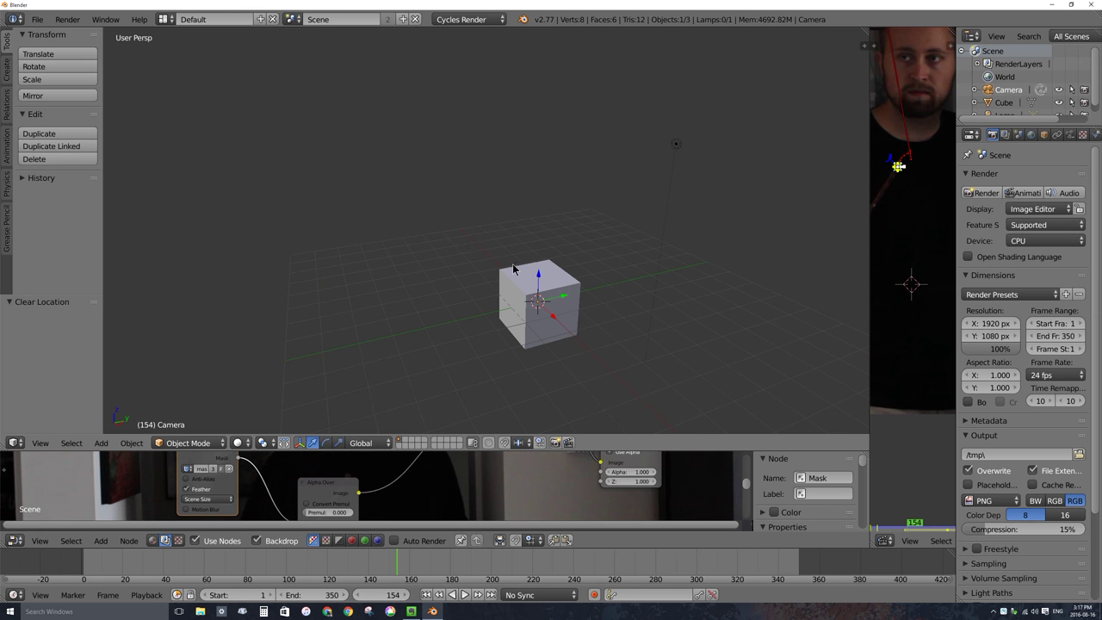
- Delete the default cube from the scene
right_click(556, 278)
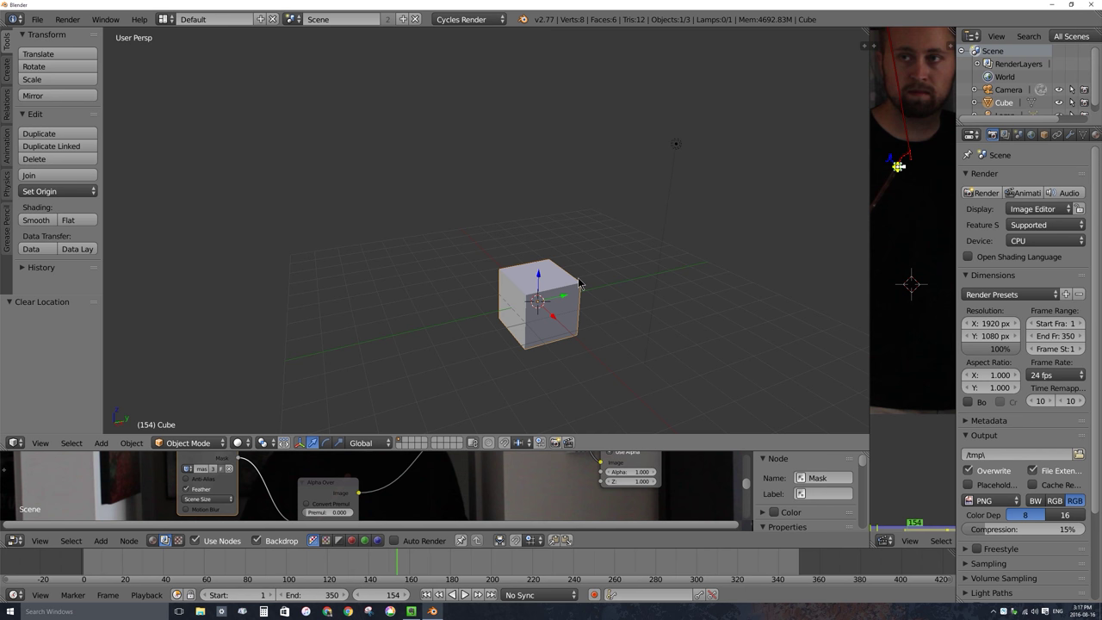
key(x)
click(558, 279)
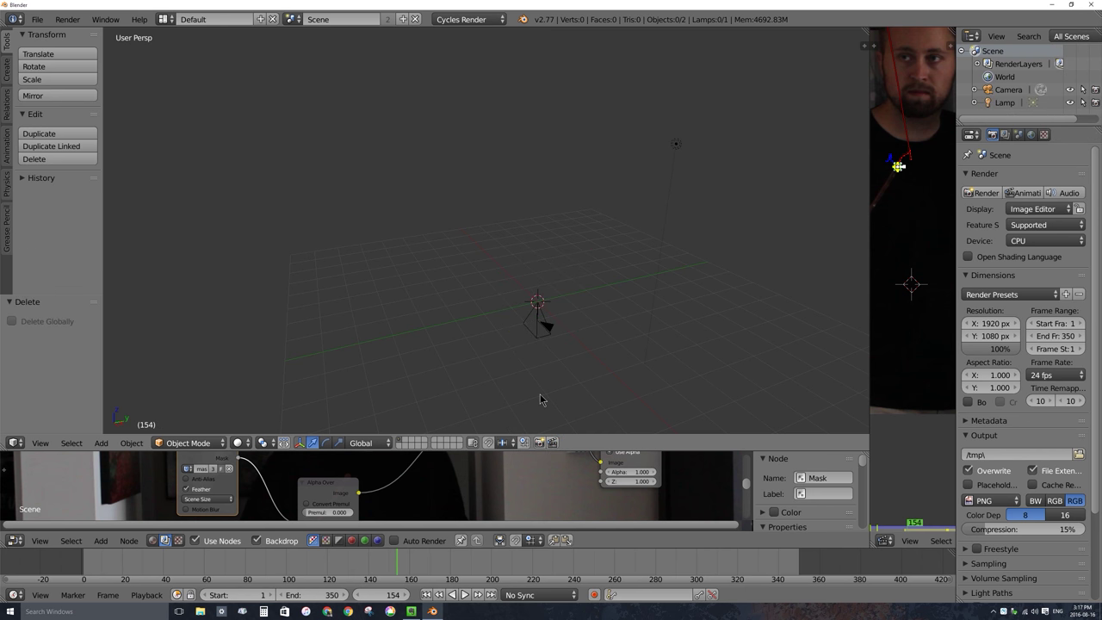
- Raise the camera about 3.79 units along the Z axis and reset the 3D cursor to the scene origin
drag(539, 277, 522, 216)
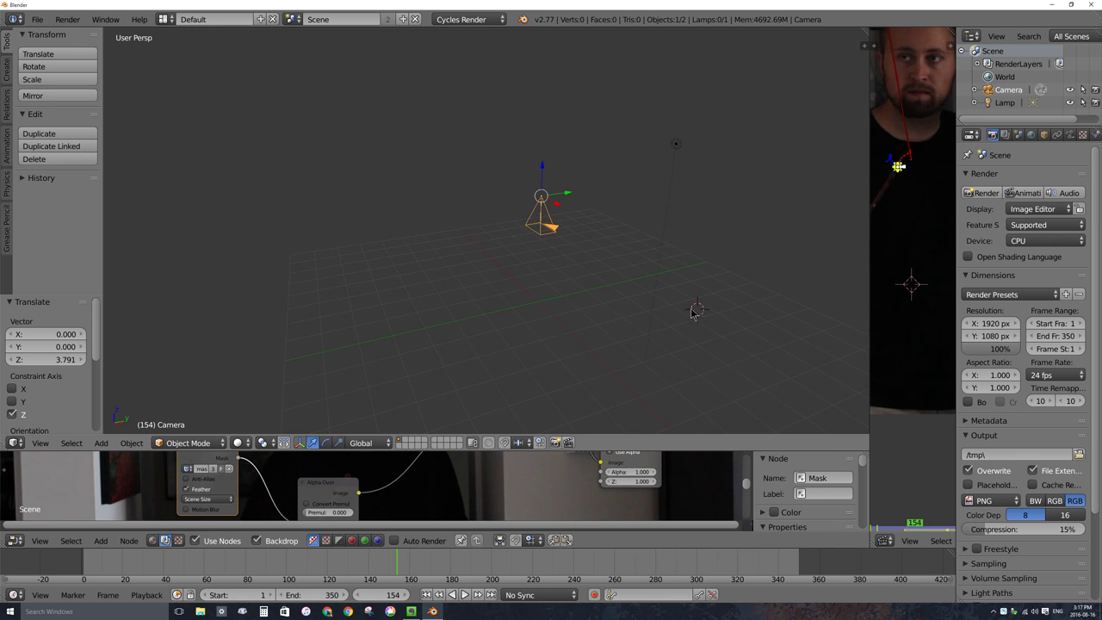
click(398, 246)
key(shift+c)
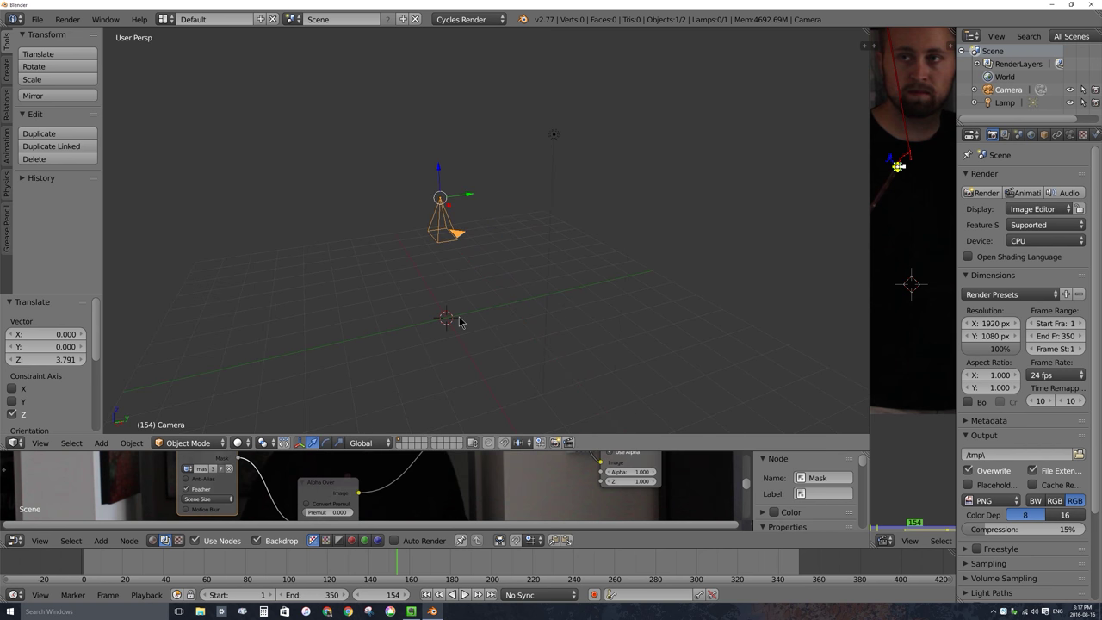
- Add a UV sphere at the origin with 16 segments and 8 rings
key(shift+a)
mouse_move(462, 317)
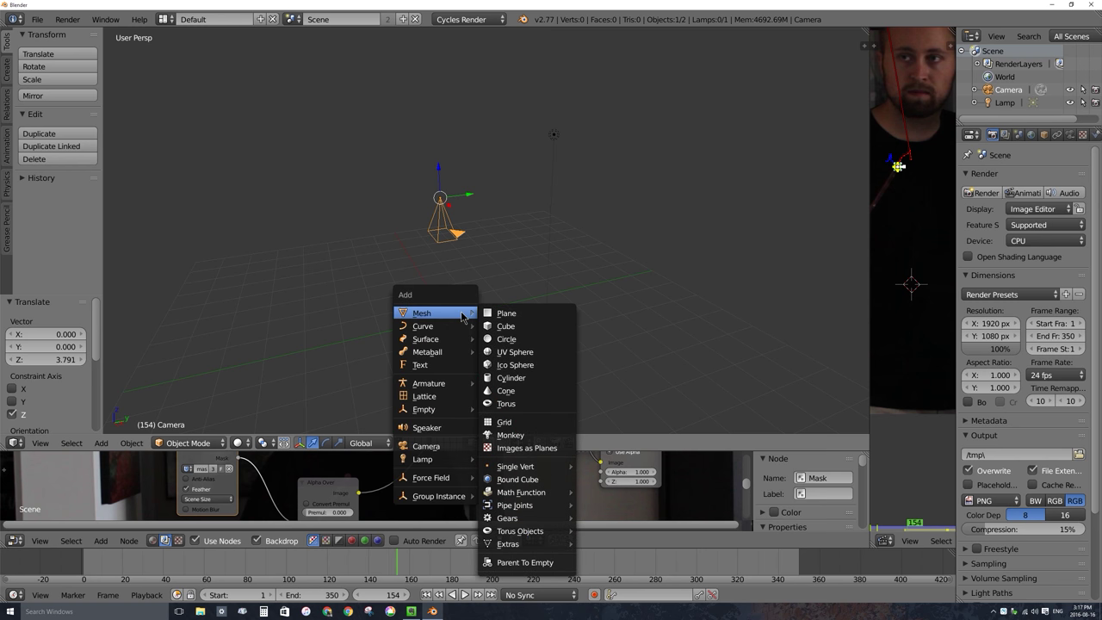
click(514, 352)
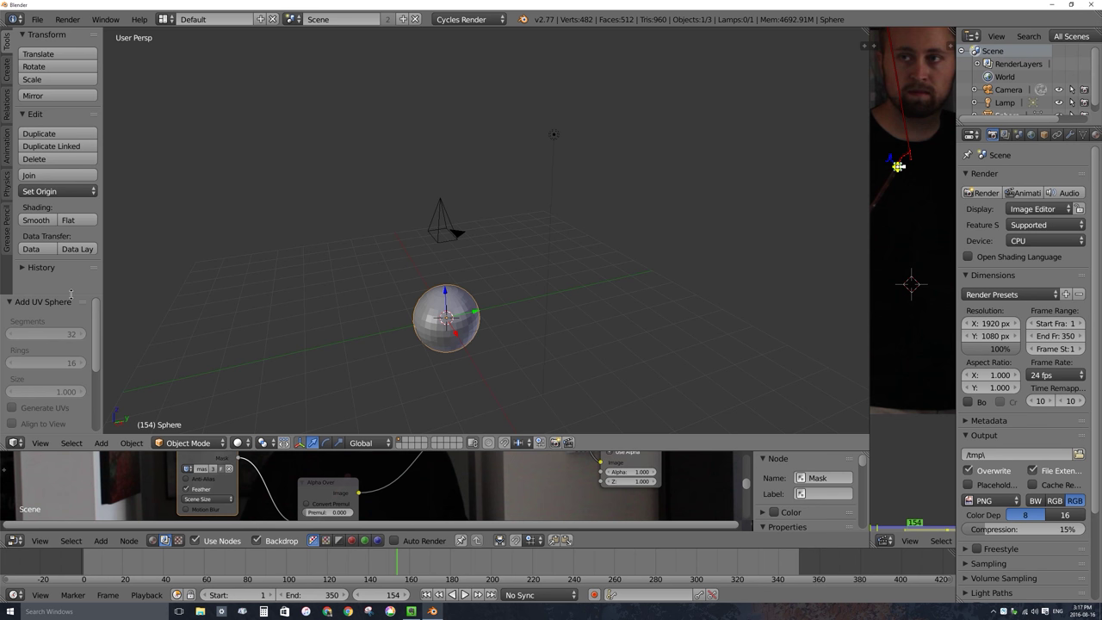
drag(73, 295, 77, 226)
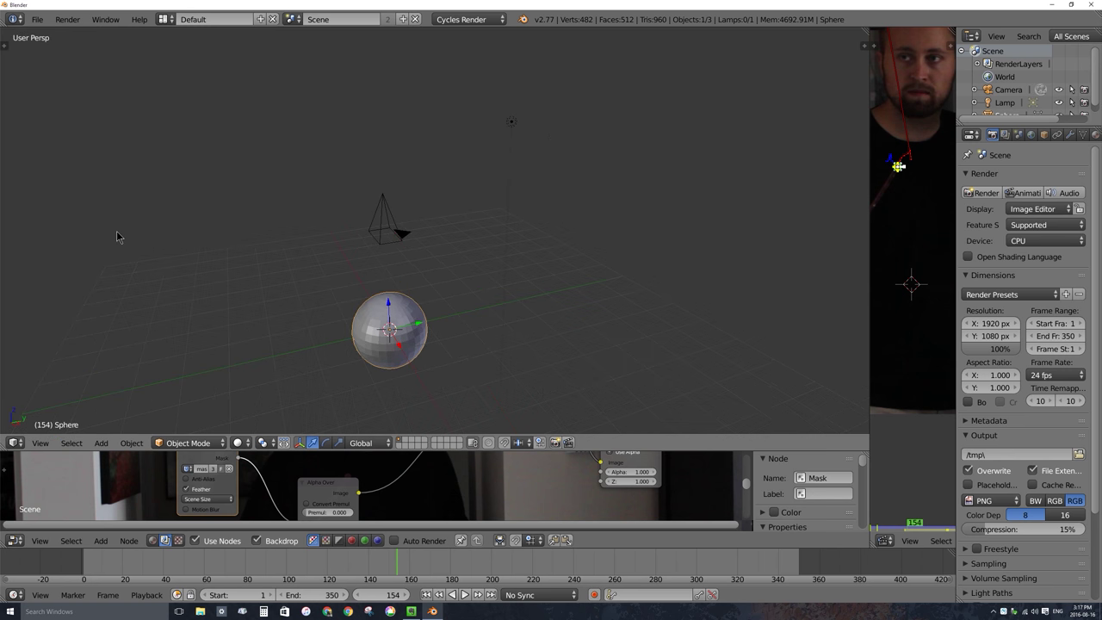
mouse_move(72, 225)
mouse_down()
mouse_move(82, 428)
mouse_move(79, 229)
mouse_up()
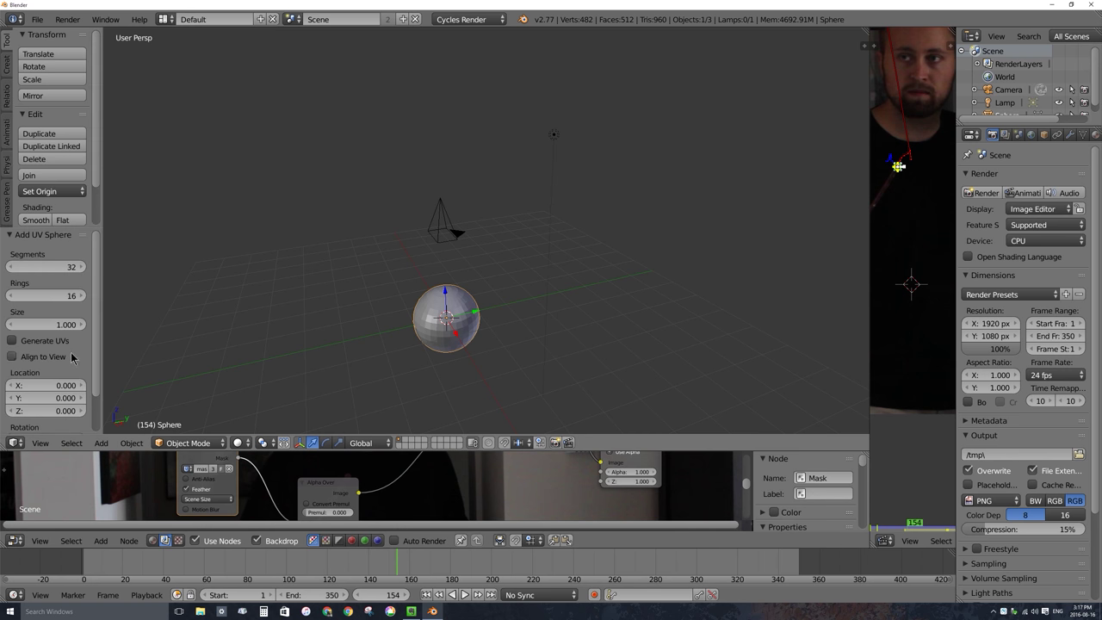
click(51, 267)
key(Tab)
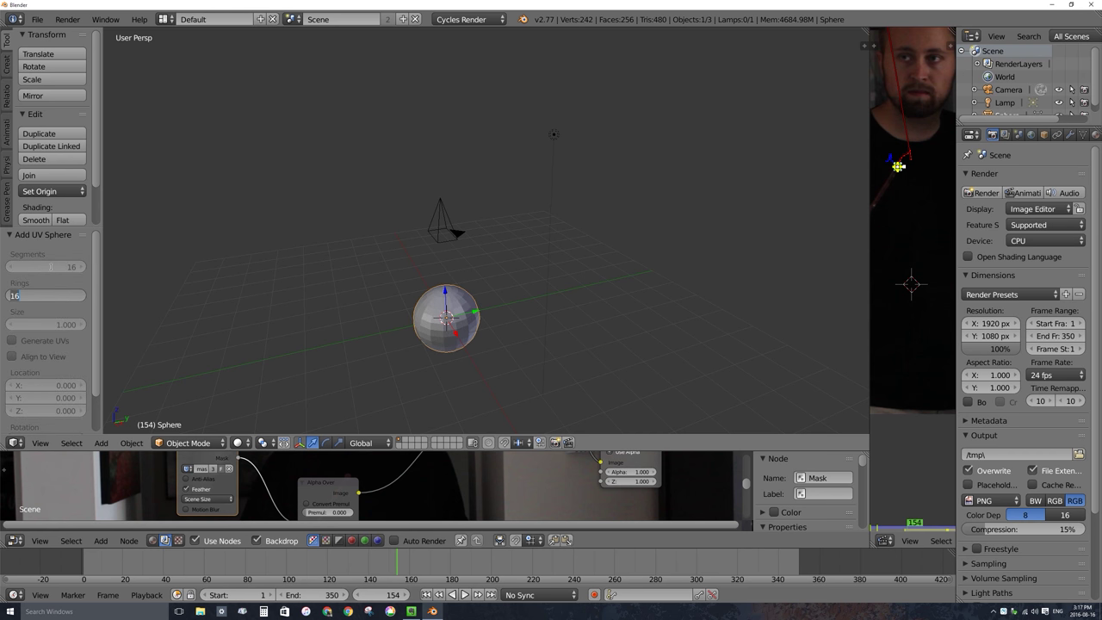
text(8)
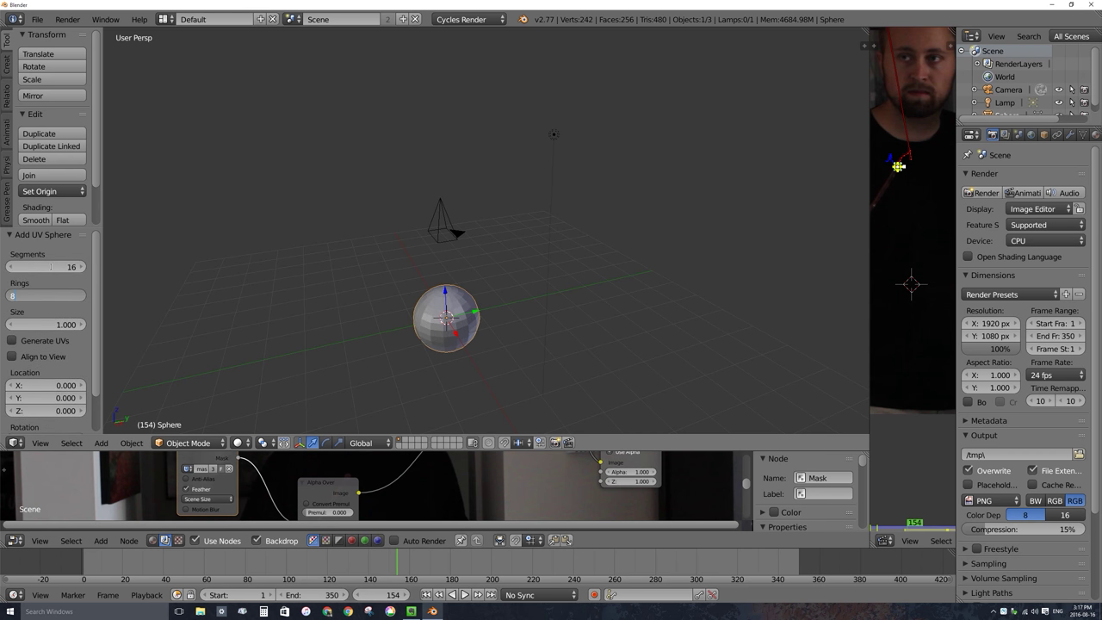
key(Return)
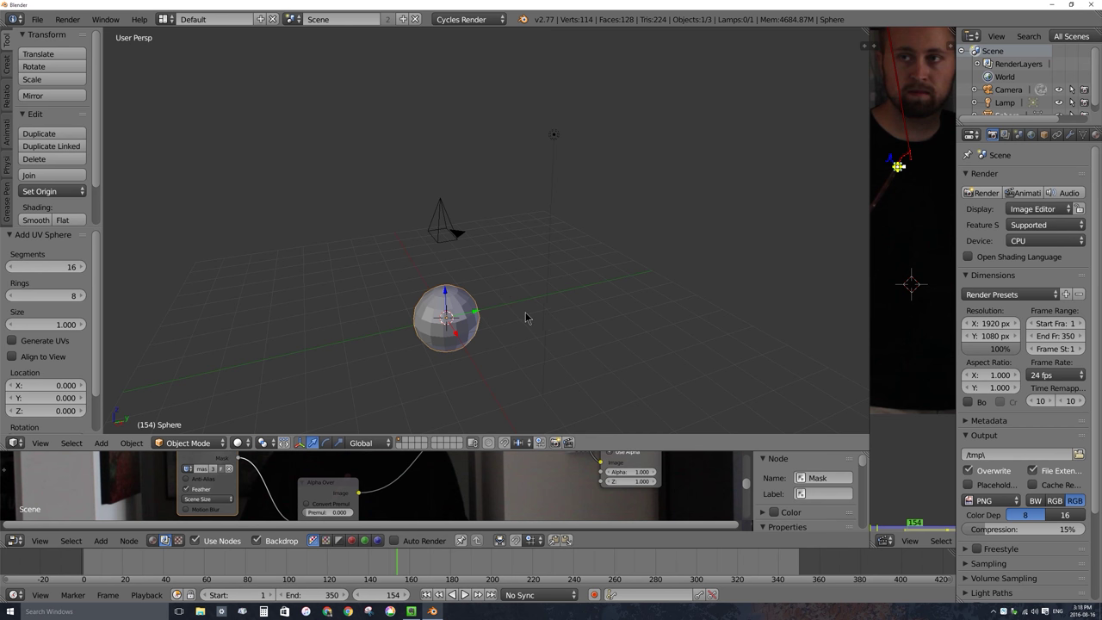
- Scale the sphere by about 0.18, 0.26 and 1.07 in succession, judging the last two changes through the camera
key(s)
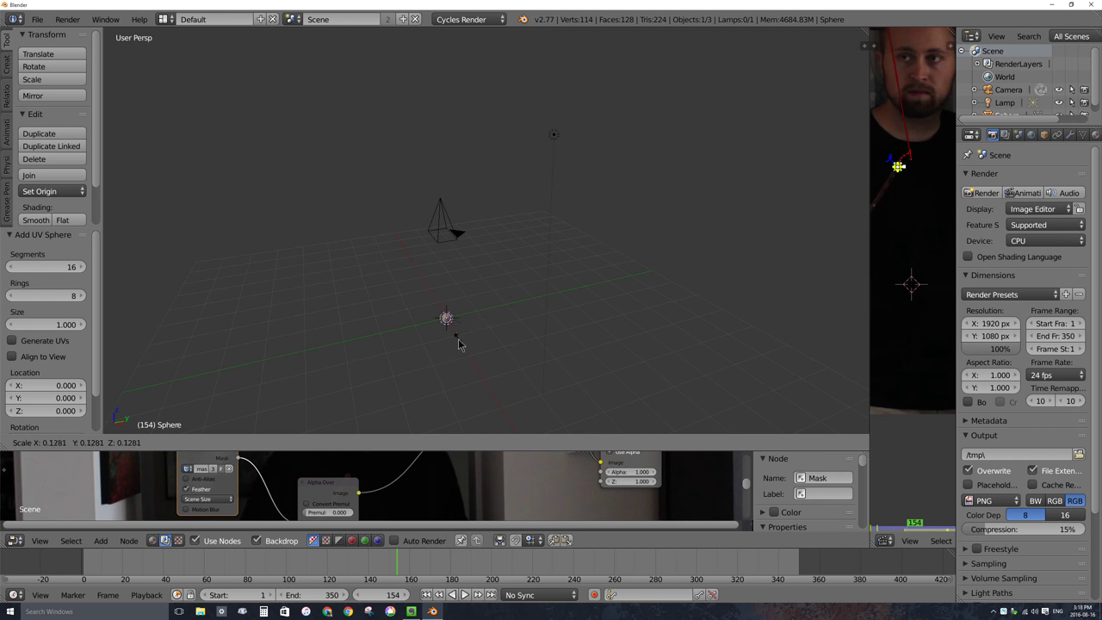
click(479, 336)
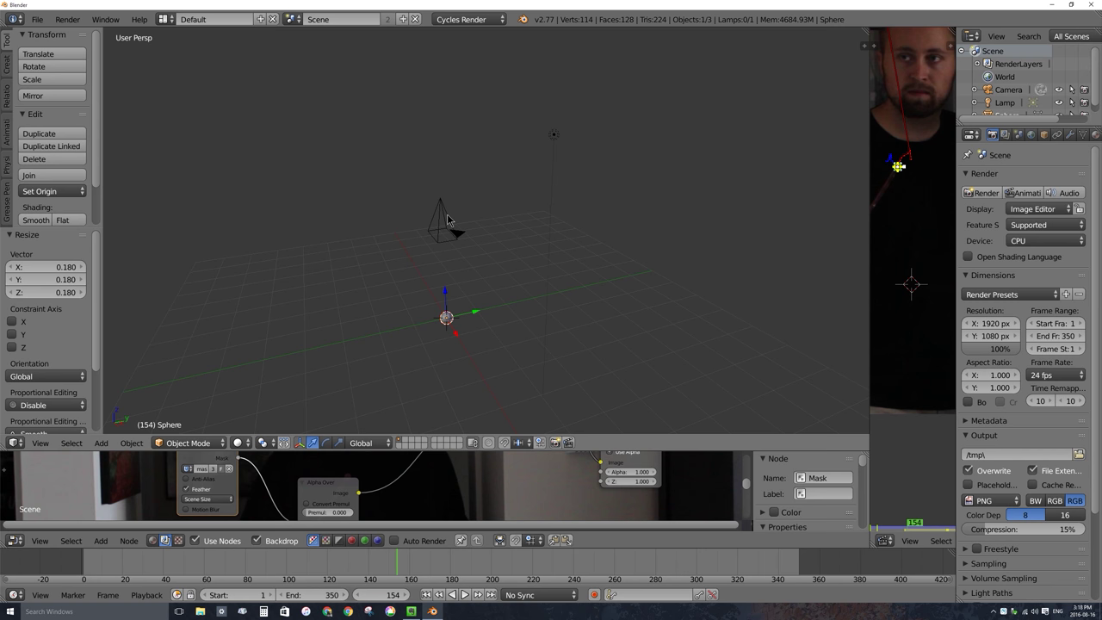
key(KP_0)
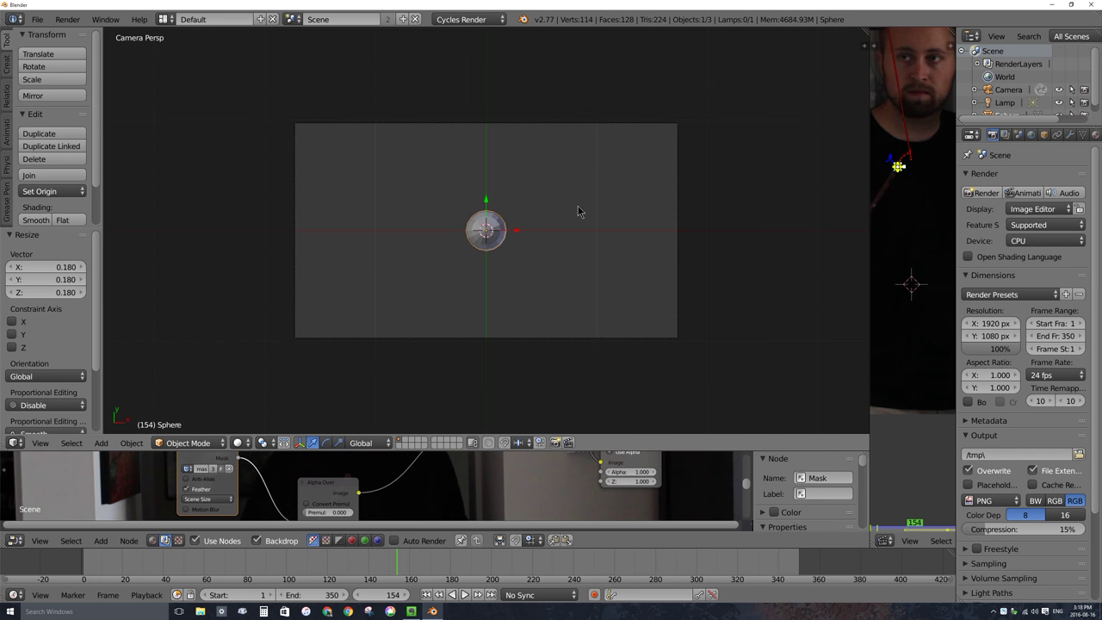
key(s)
click(506, 254)
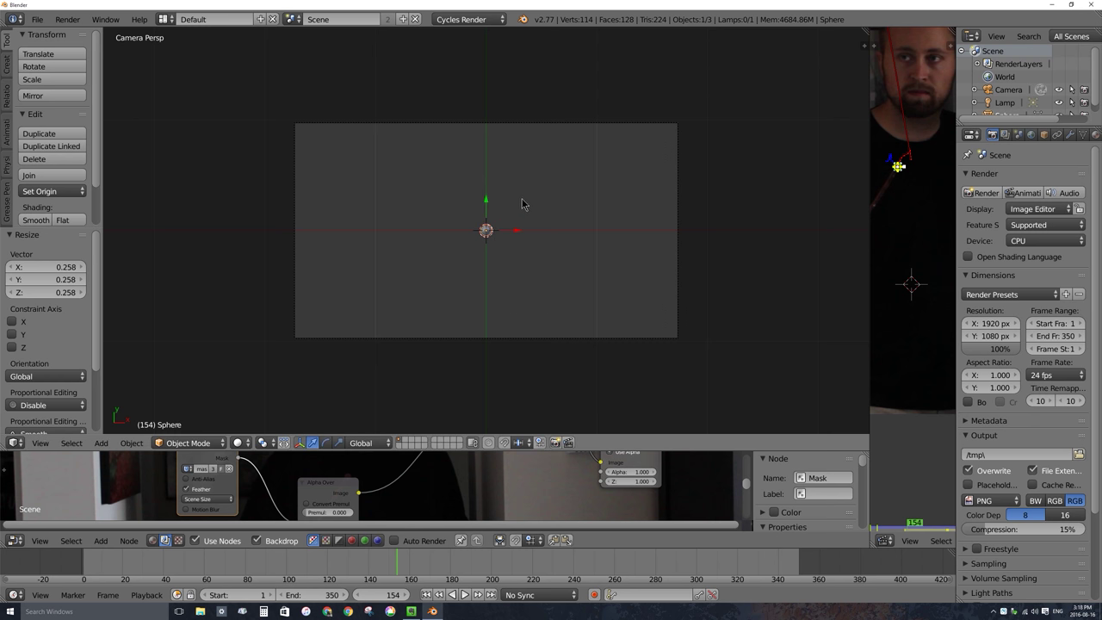
key(s)
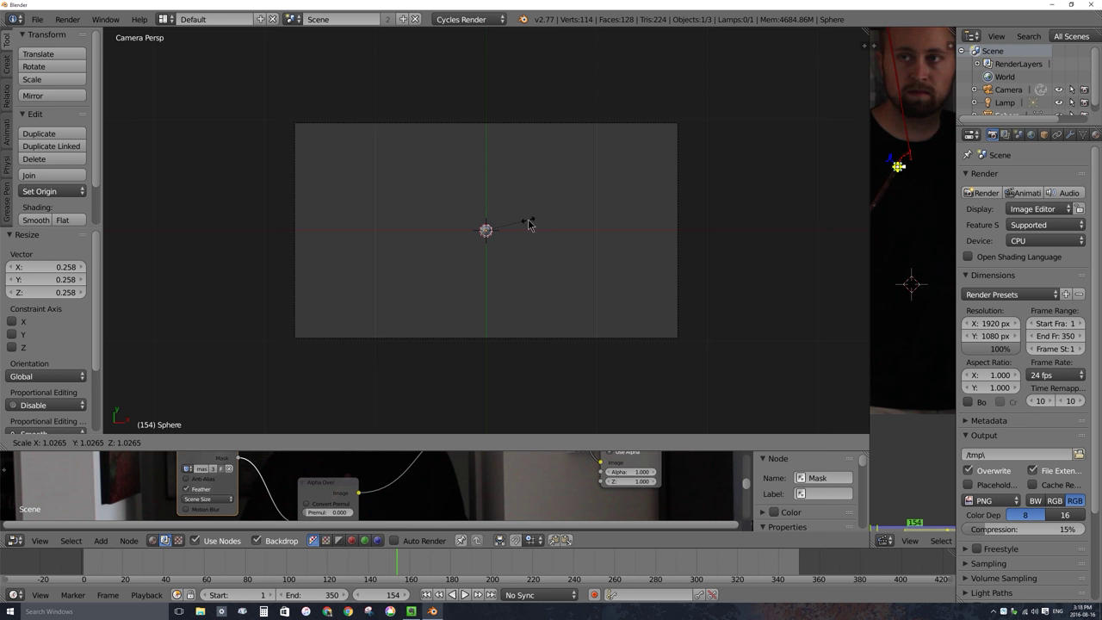
click(530, 224)
click(562, 222)
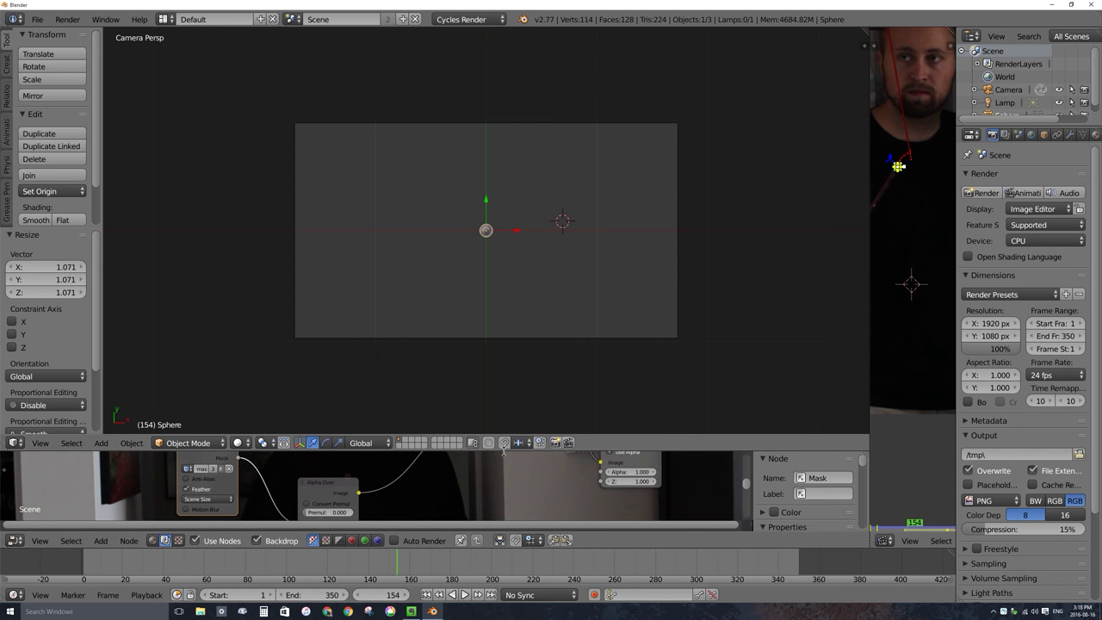
- Enlarge the node editor so the compositing nodes are shown beneath a shorter 3D view
drag(504, 452, 511, 245)
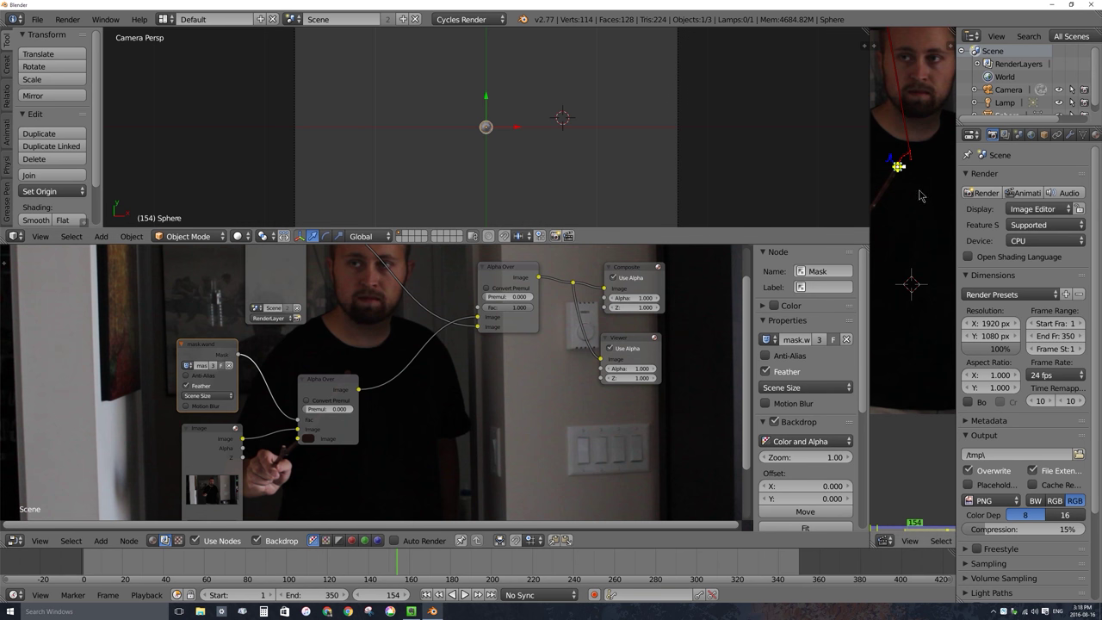
- Widen the properties area and give the sphere a new material with an Emission surface
click(471, 20)
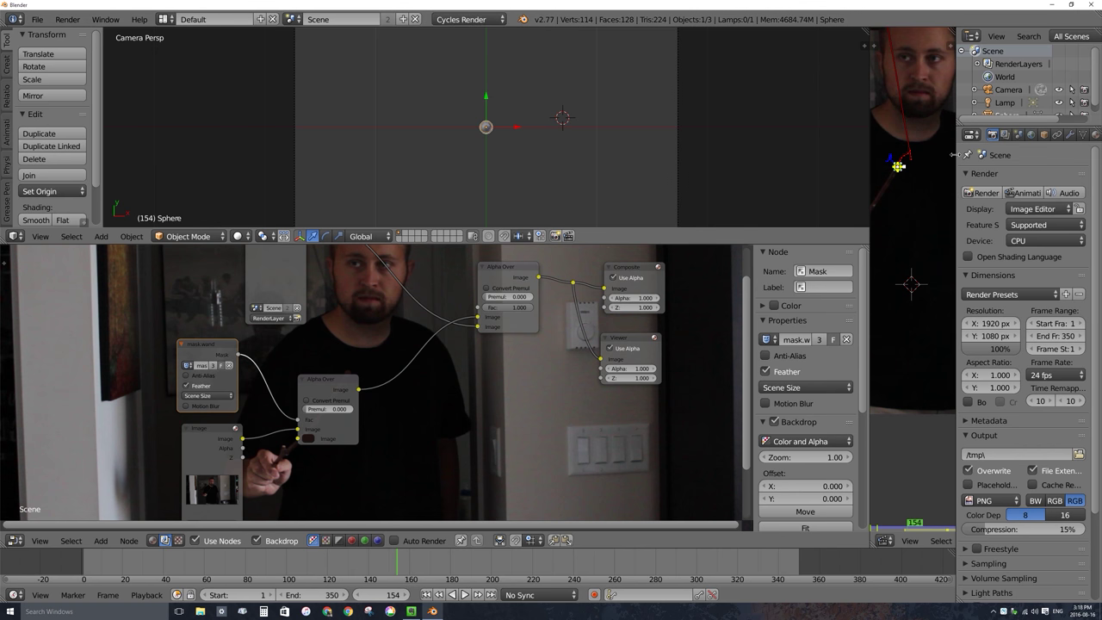
drag(954, 155, 908, 155)
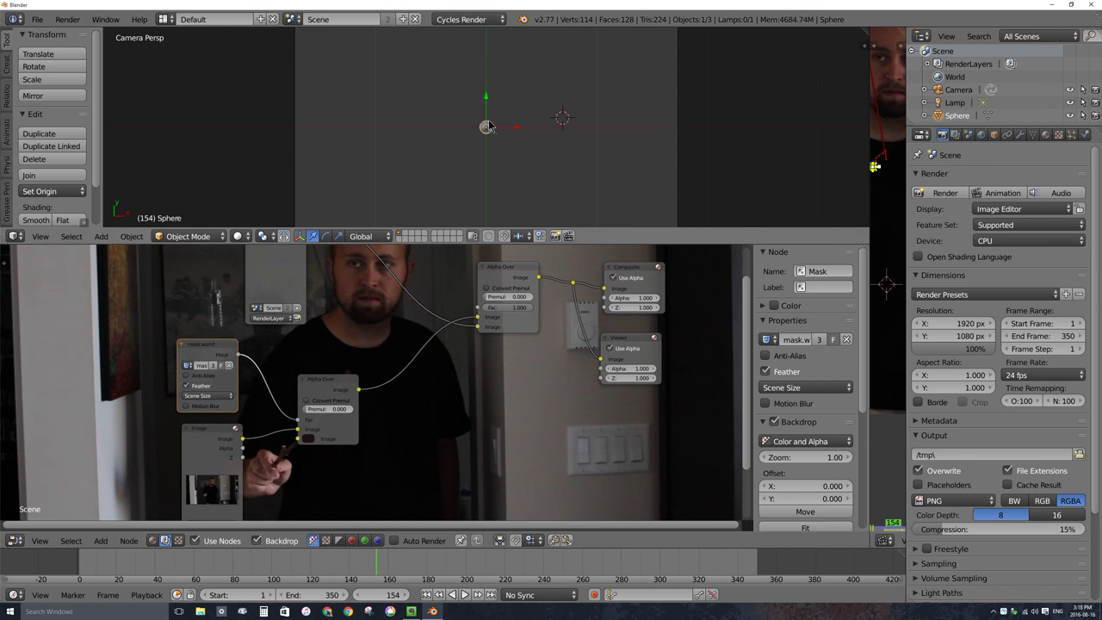
click(1046, 135)
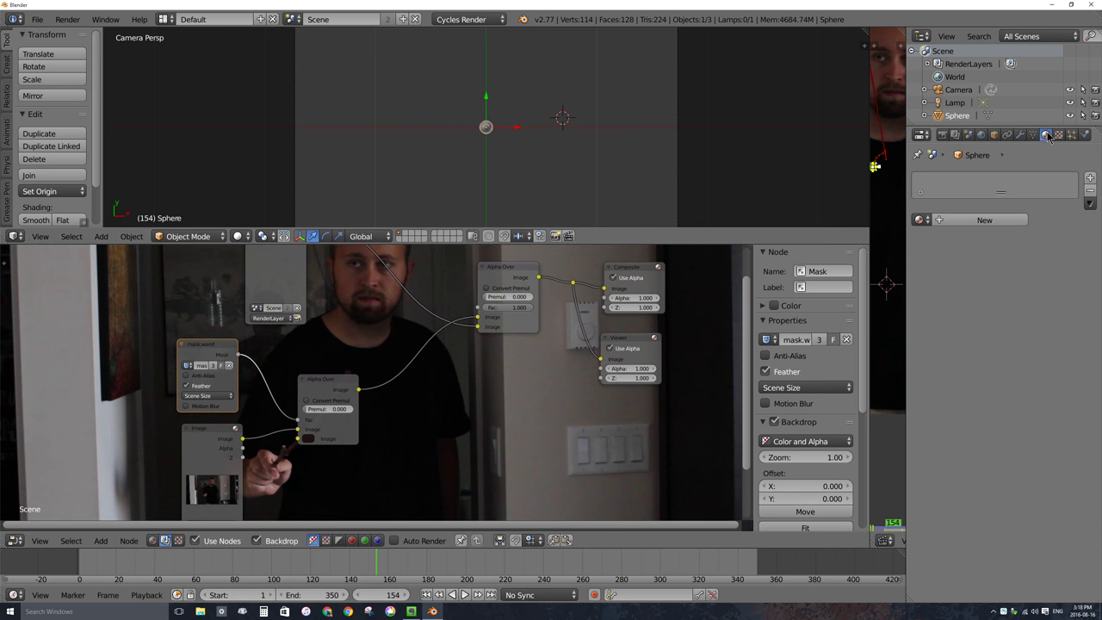
click(979, 220)
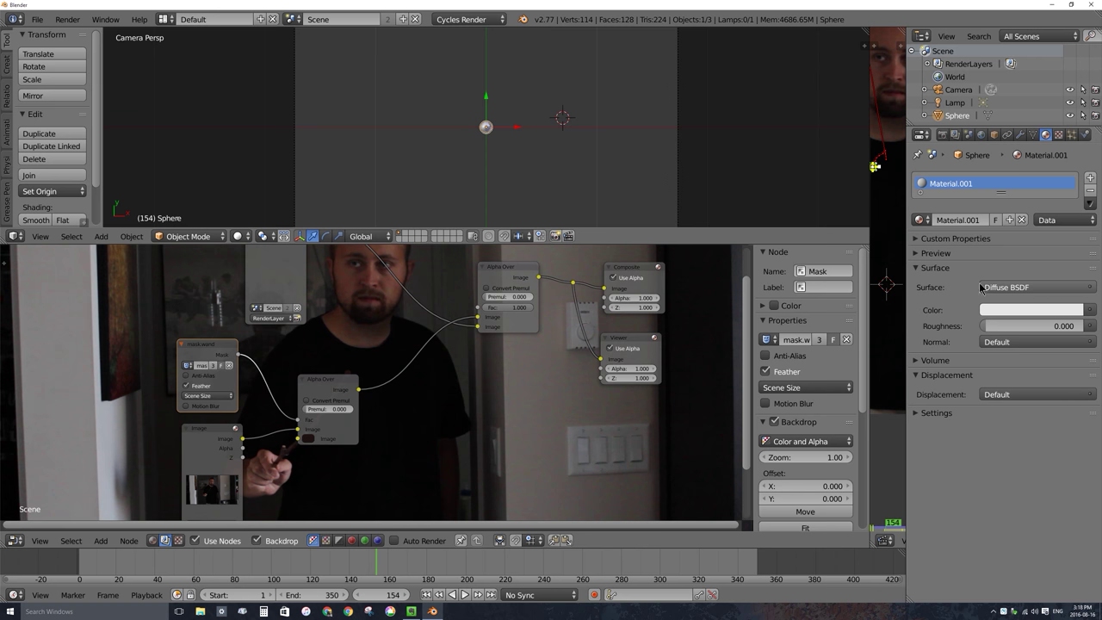
click(1014, 293)
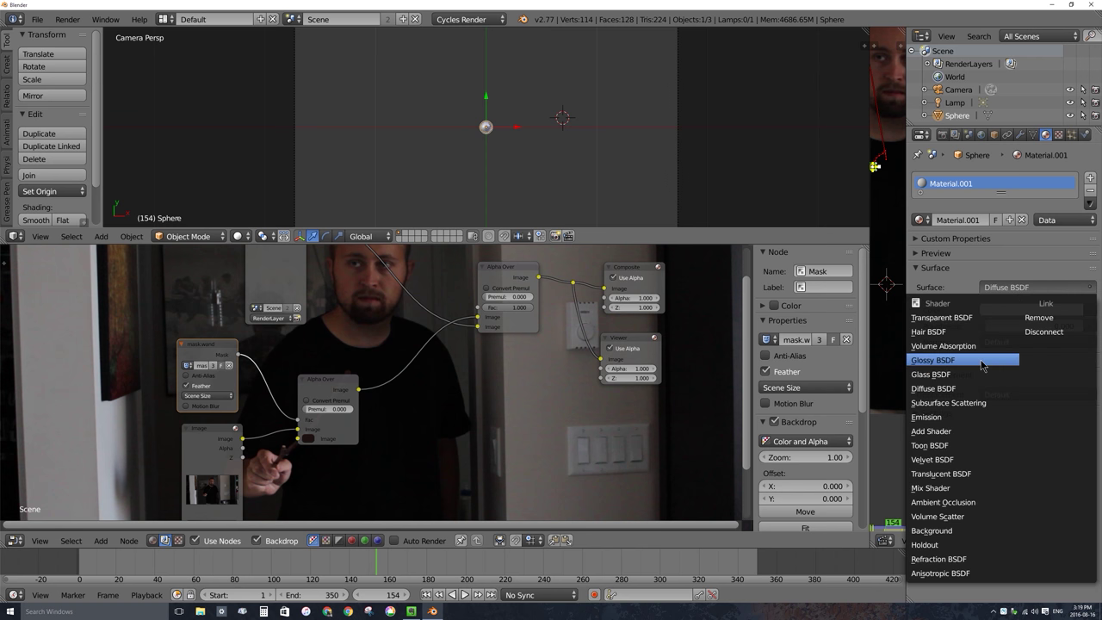
click(944, 417)
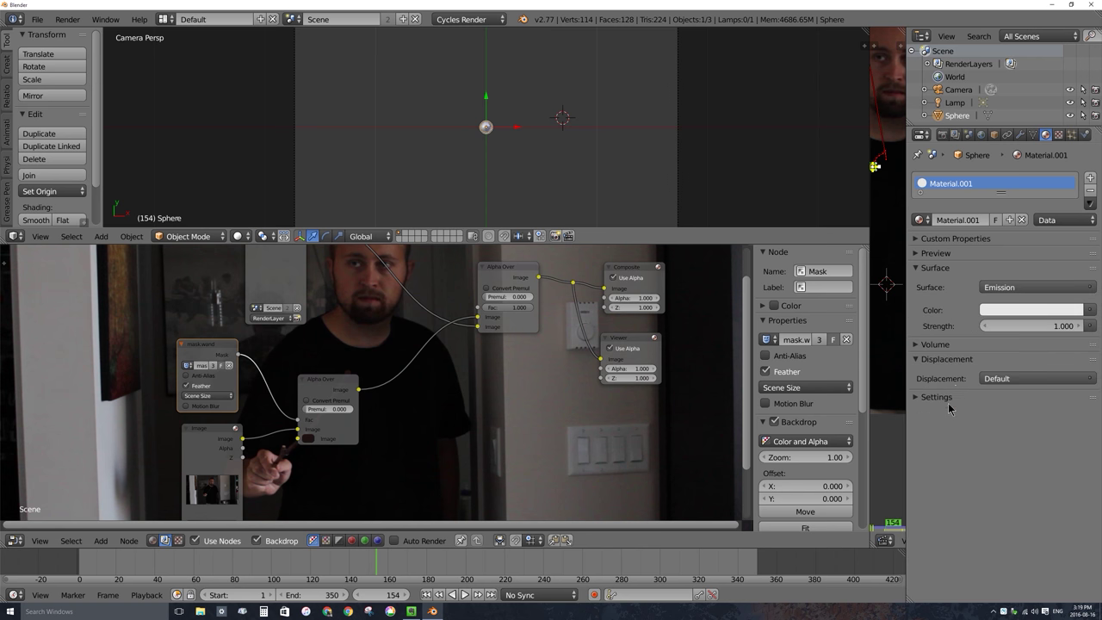
- Set the sphere material's emission colour to pure white, with R, G and B at 1.000
click(986, 312)
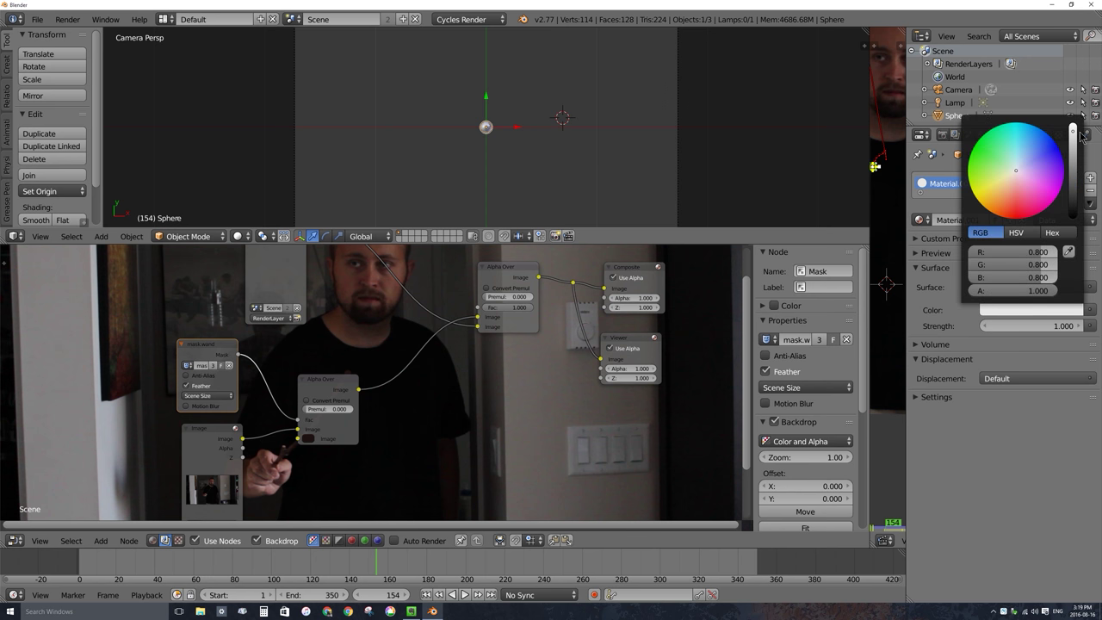
drag(1076, 138, 1074, 127)
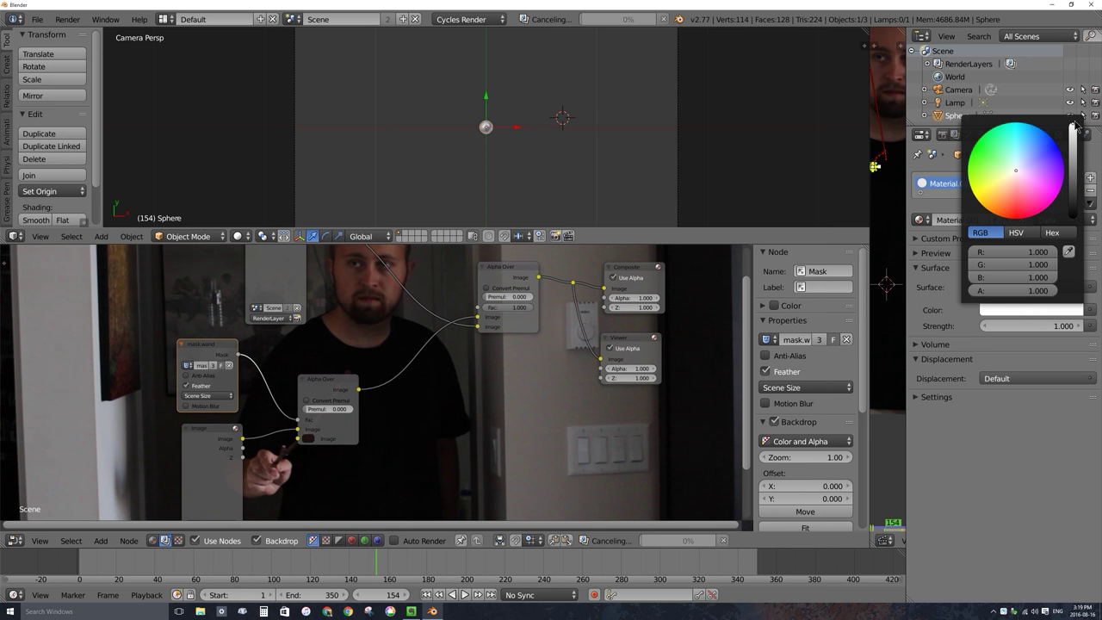
click(1006, 314)
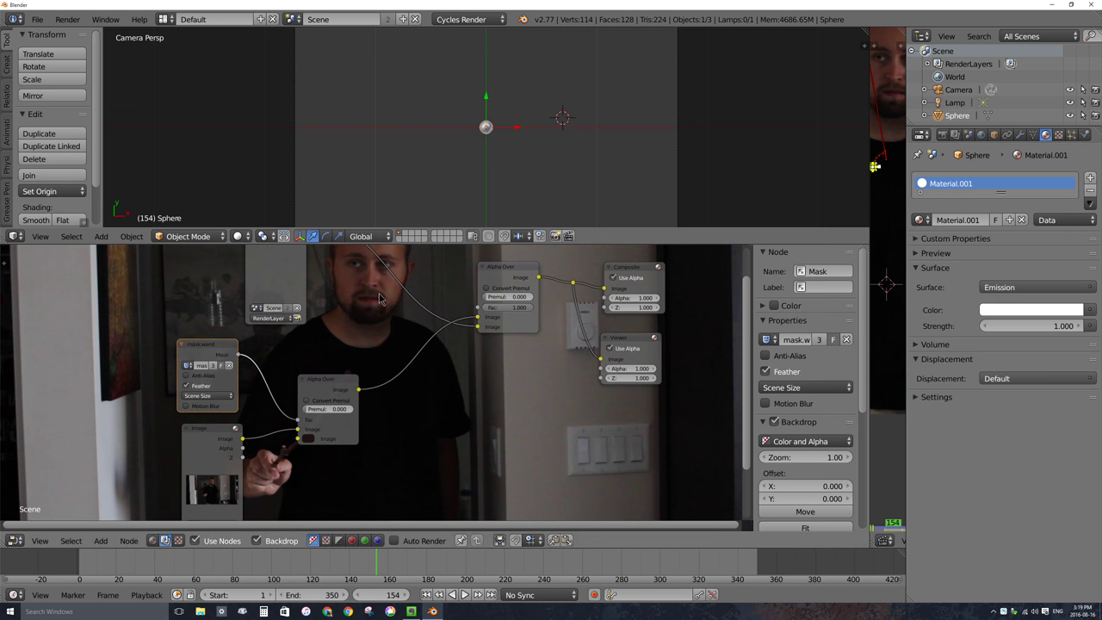
- Enable the transparent film background in the scene's render settings
click(943, 137)
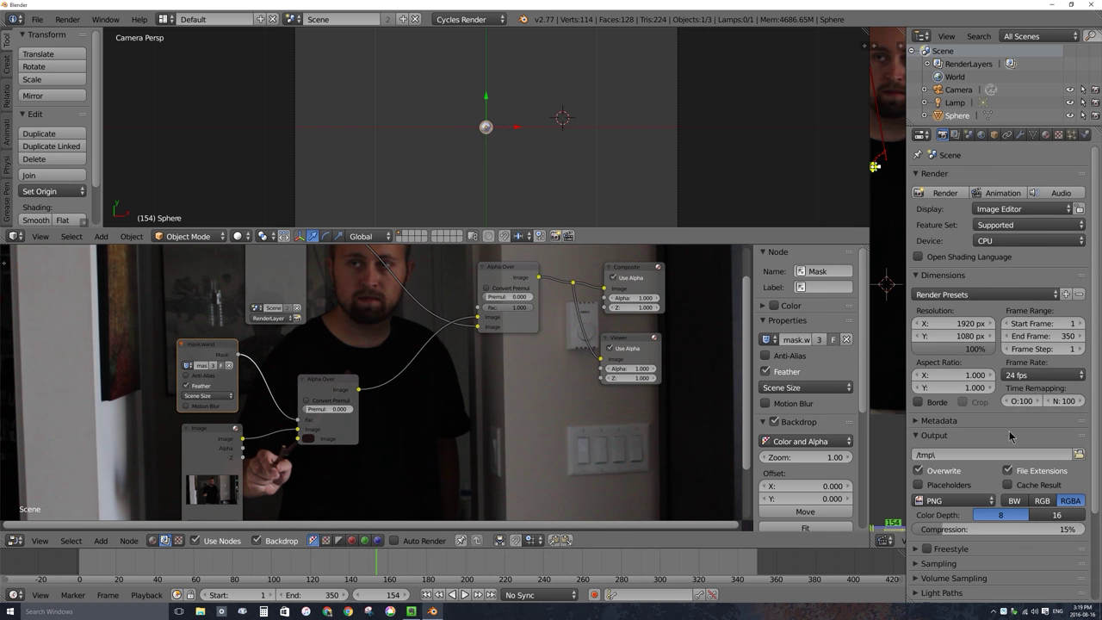
scroll(1010, 436, down, 3)
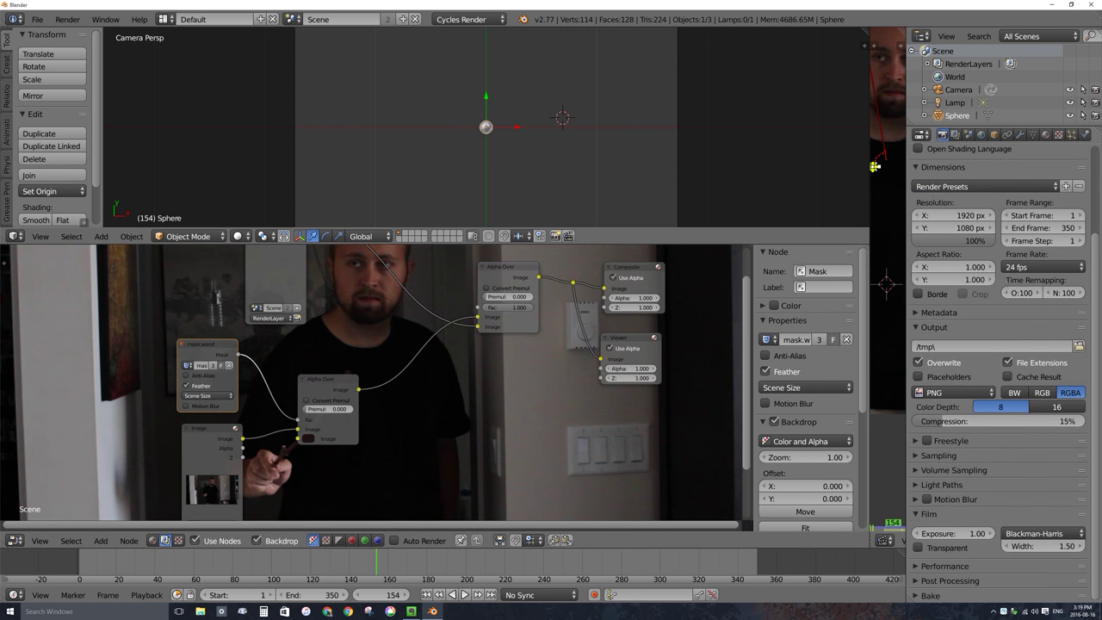
click(919, 549)
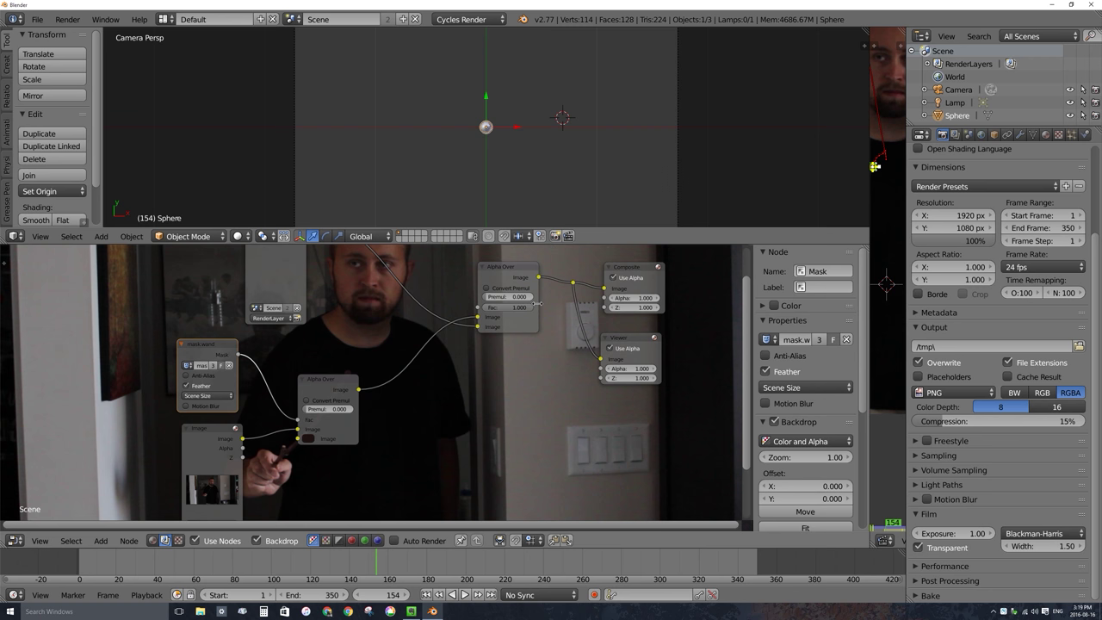
- Enlarge the node editor and shrink its backdrop to 0.58 zoom, offset to X 268 and Y -164, clear of most nodes
drag(545, 244, 555, 73)
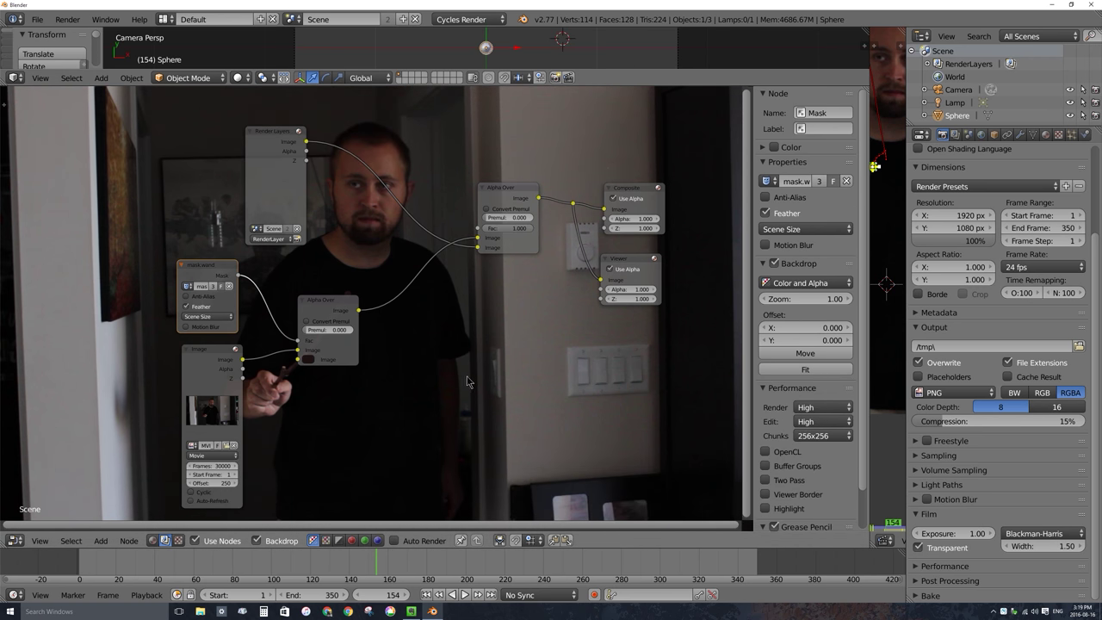
key(v)
key(v)
key(v)
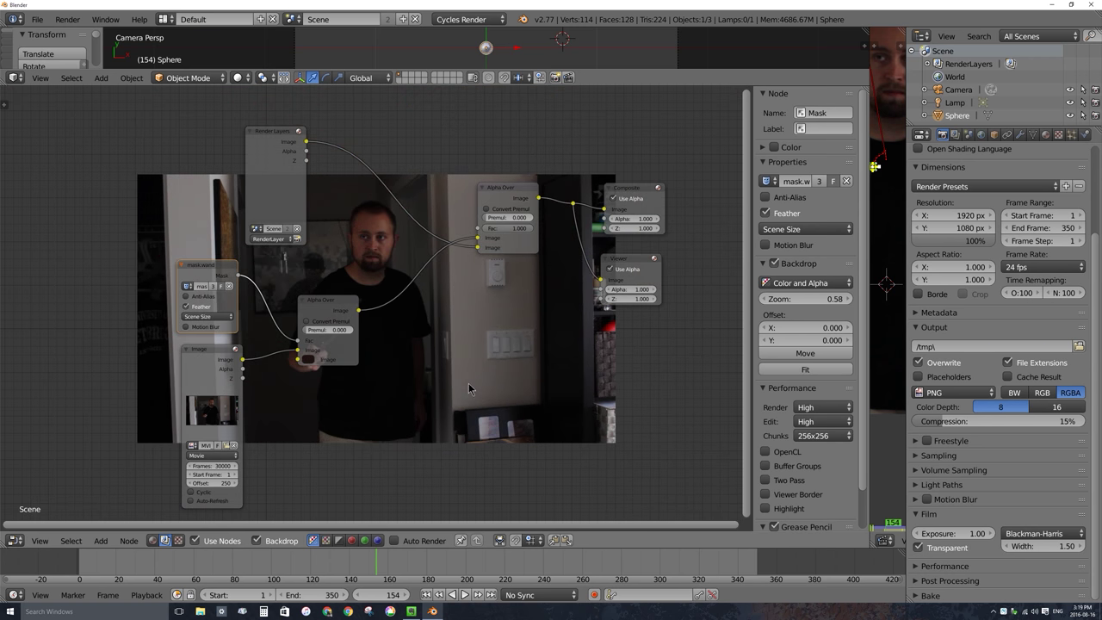
alt+middle_drag(432, 308, 546, 376)
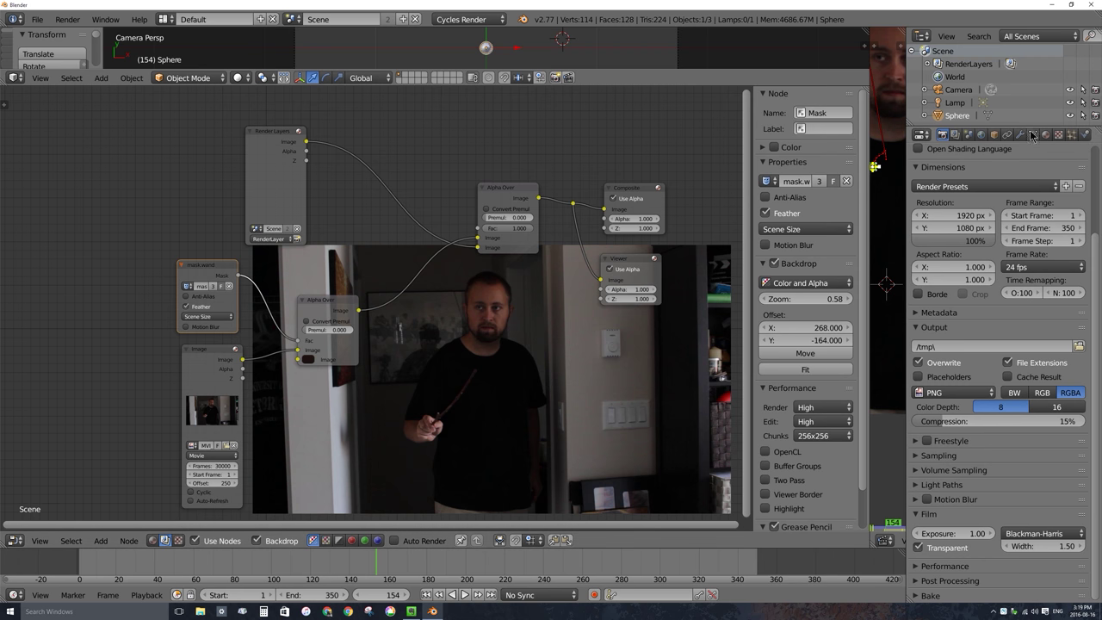
- Render frame 154 to check the sphere over the footage, and return to the compositing nodes
scroll(970, 219, up, 2)
scroll(969, 218, up, 3)
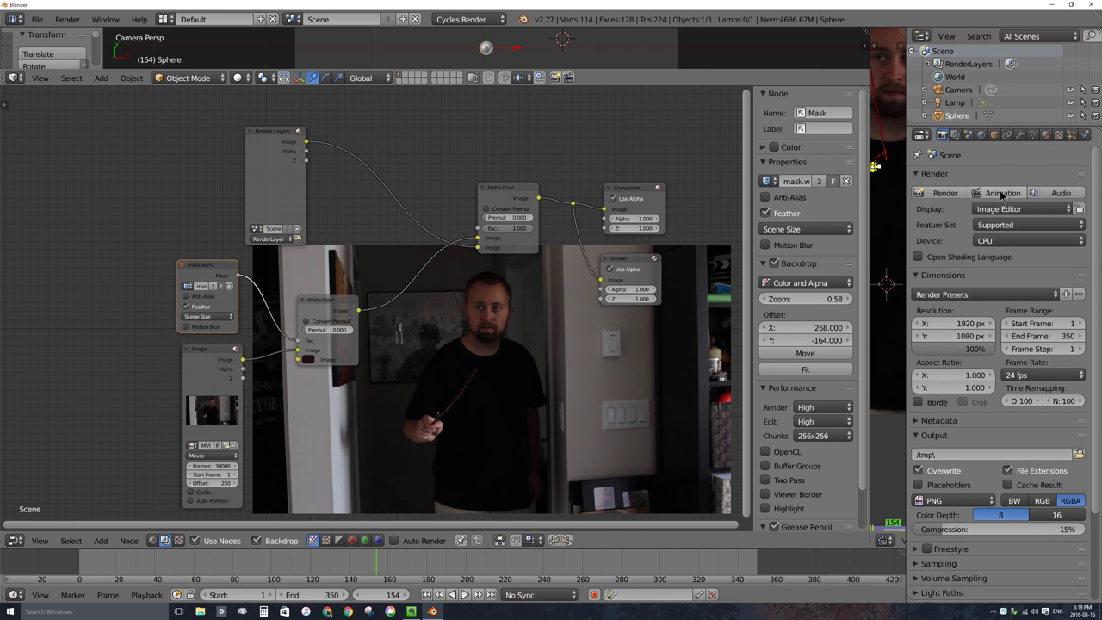
click(953, 195)
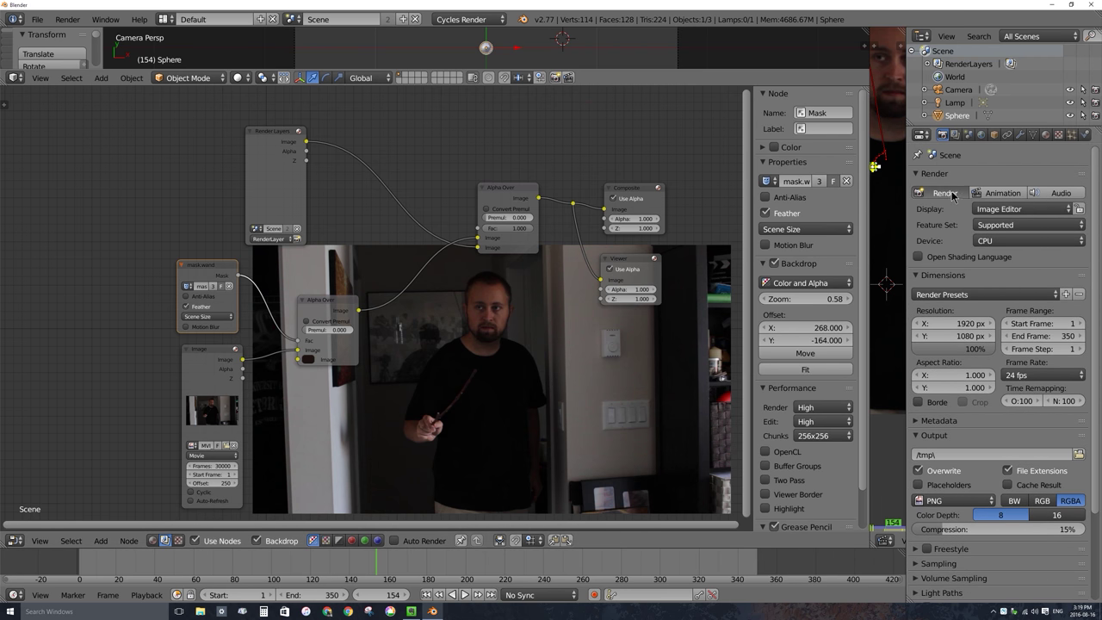
scroll(572, 240, down, 3)
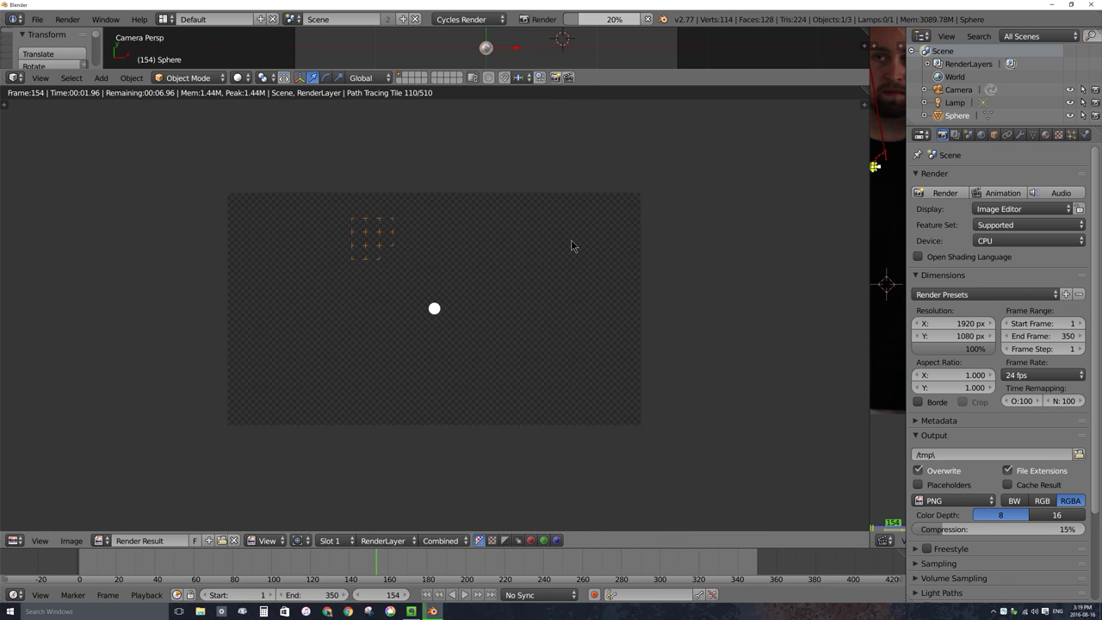
scroll(570, 242, up, 1)
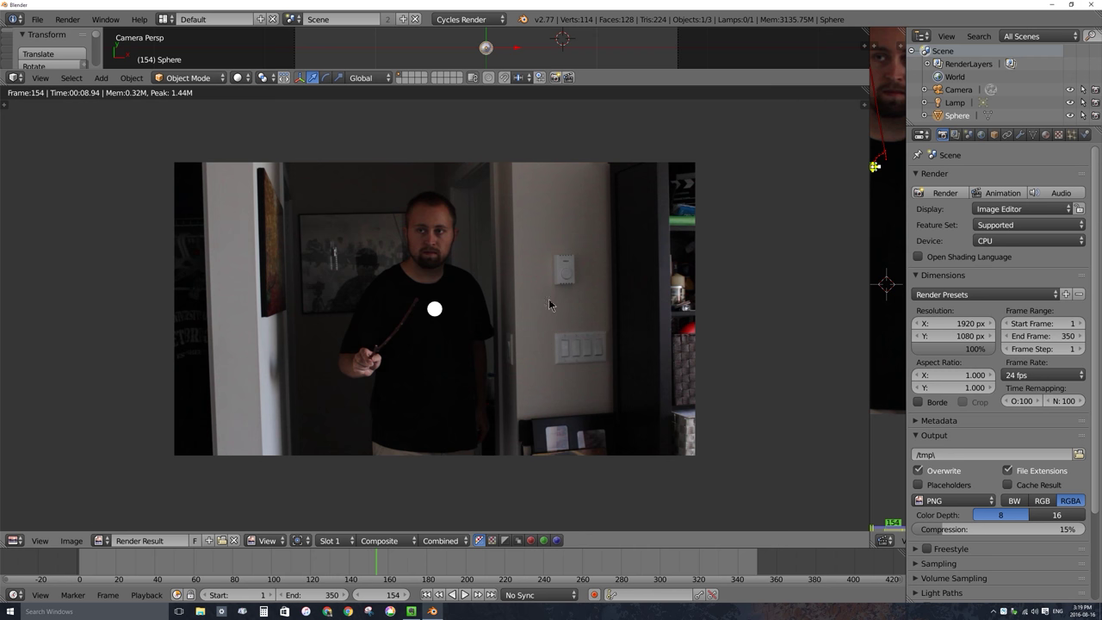
key(shift+F3)
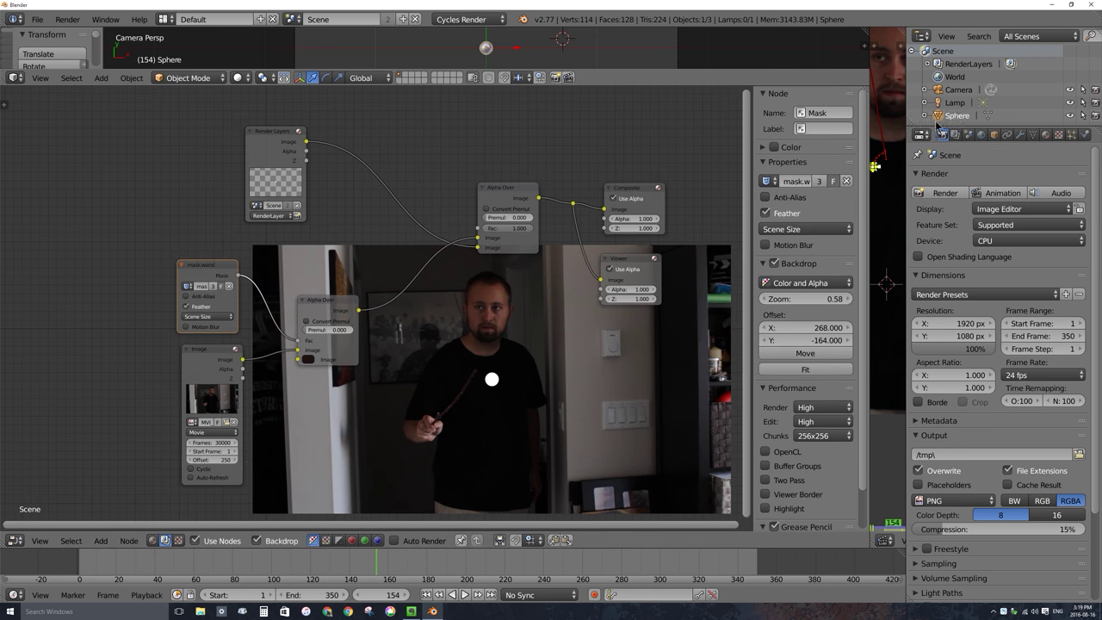
- Reduce the Cycles render samples to 10
scroll(990, 456, down, 4)
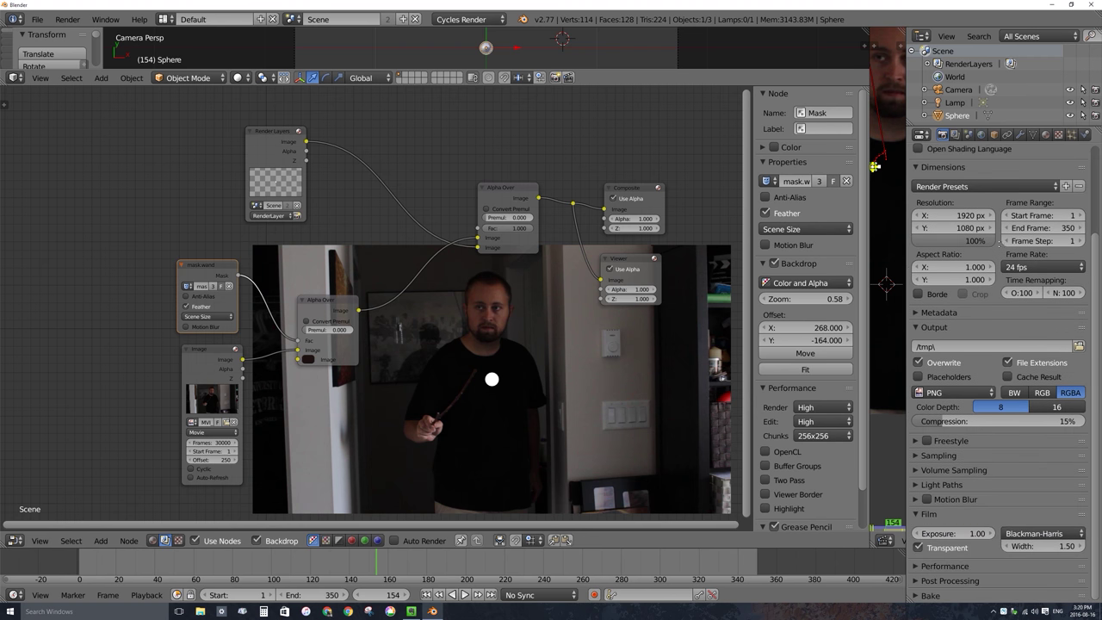
click(916, 456)
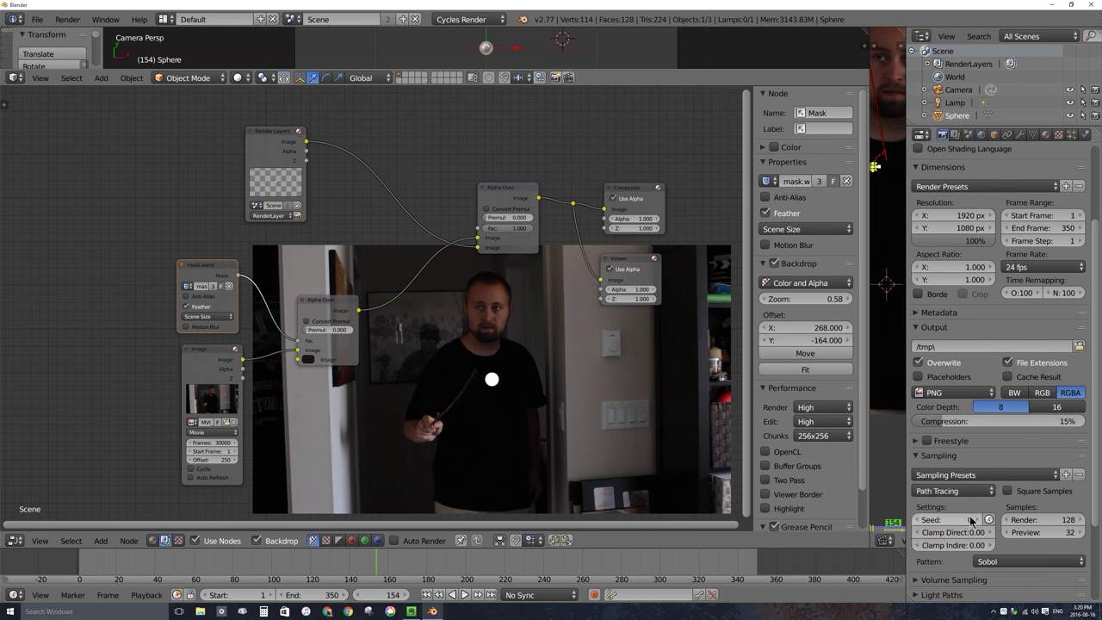
click(1040, 520)
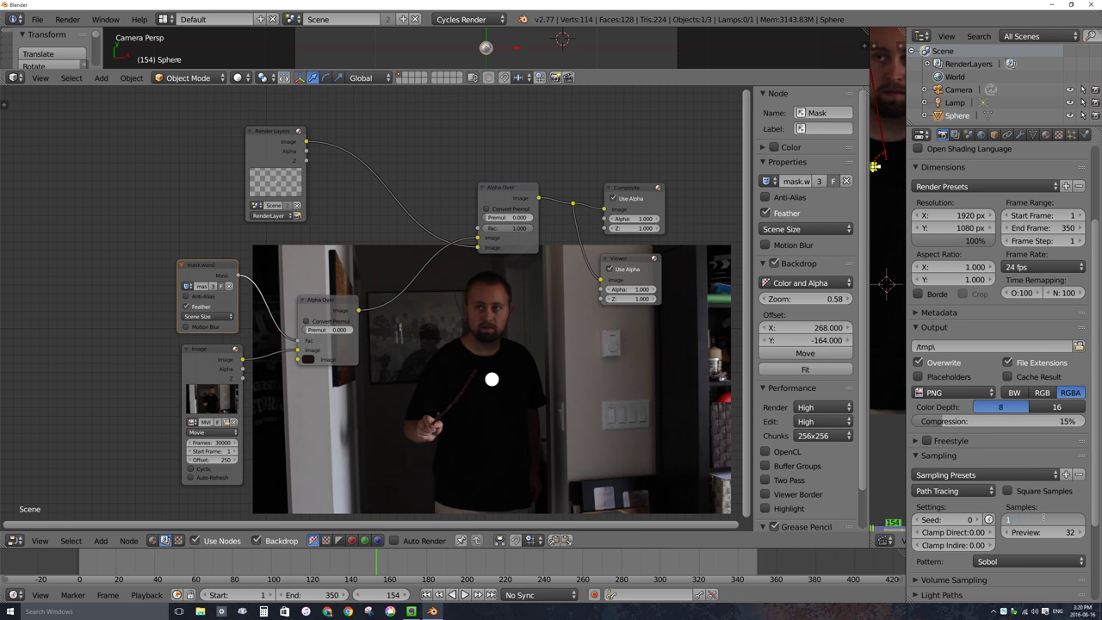
key(Return)
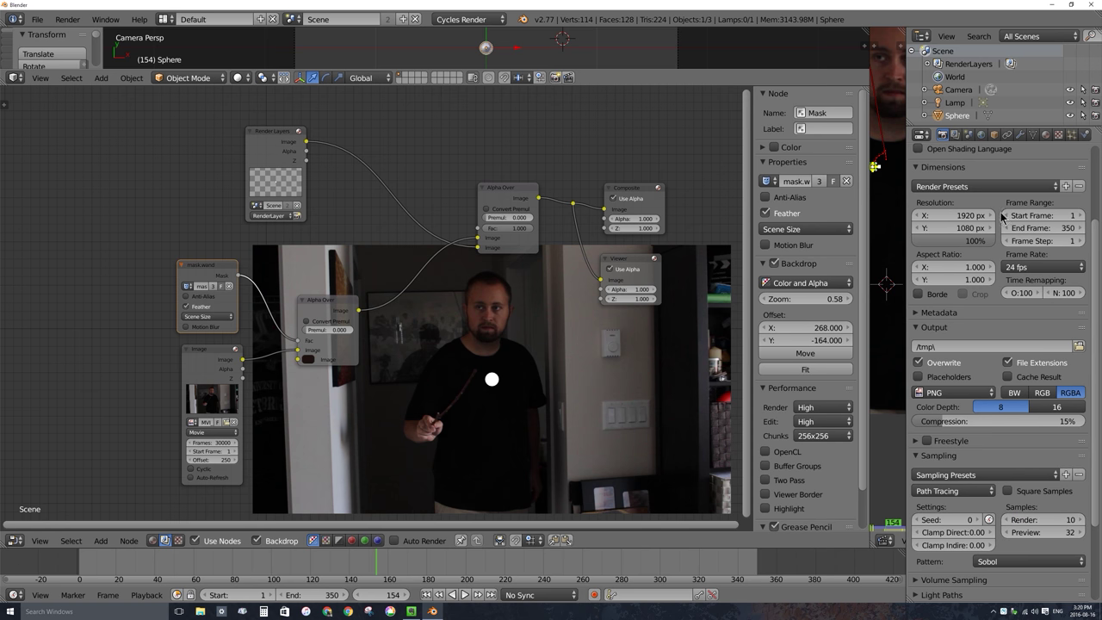
- Render frame 154 again with the reduced sampling and return to the compositing nodes
scroll(968, 293, up, 2)
scroll(999, 258, up, 3)
click(945, 190)
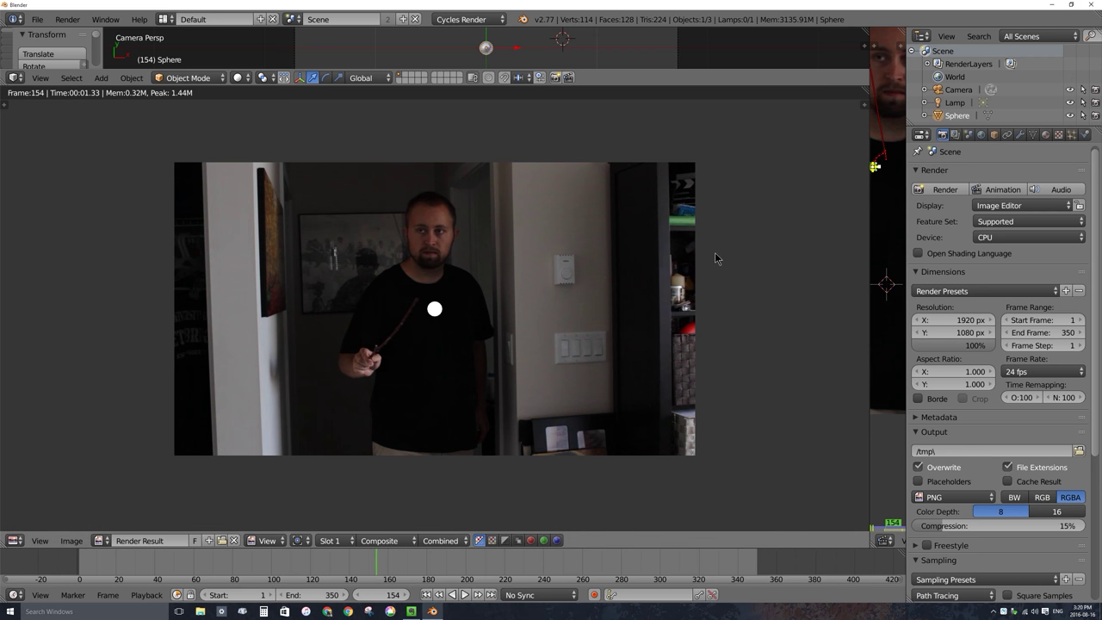
key(shift+F3)
- Widen the movie clip editor and switch it from Mask to Tracking mode
drag(870, 220, 487, 214)
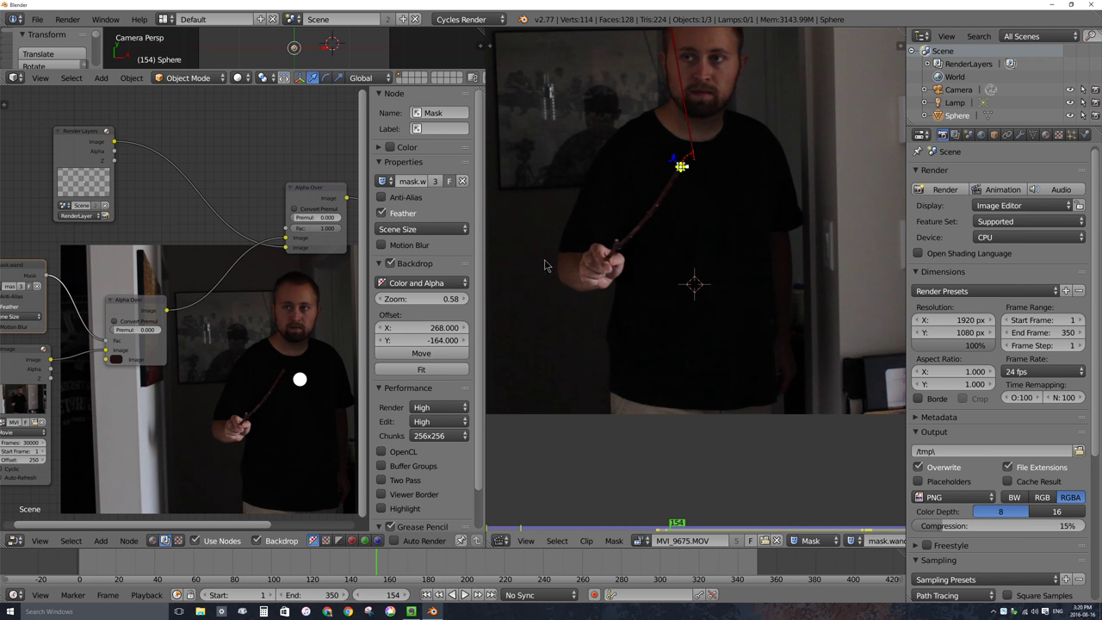
click(831, 545)
click(833, 525)
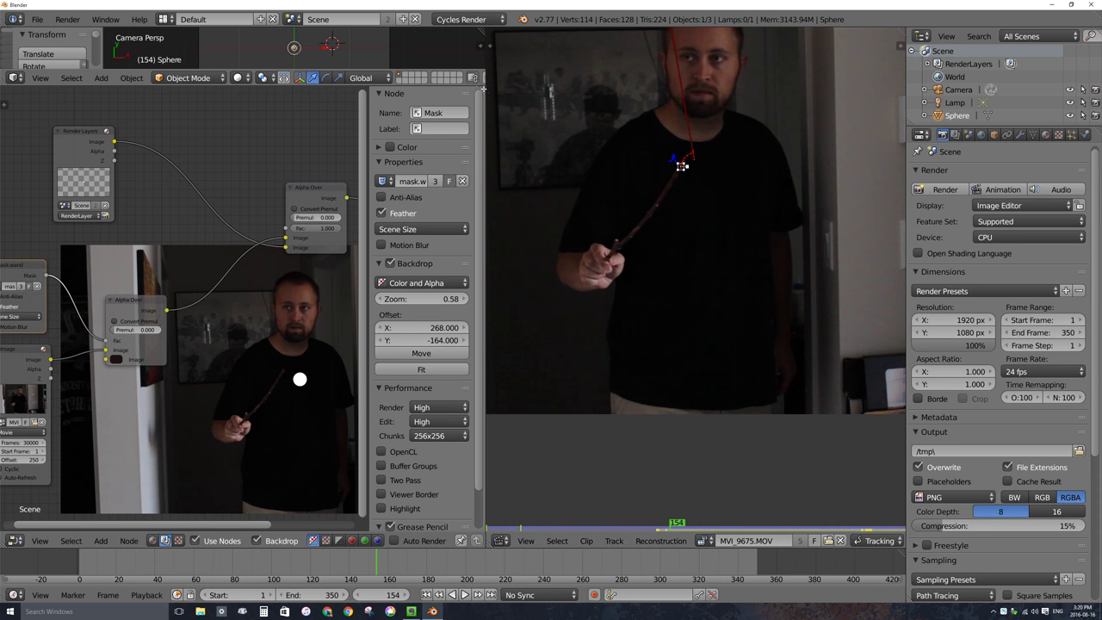
drag(487, 87, 311, 52)
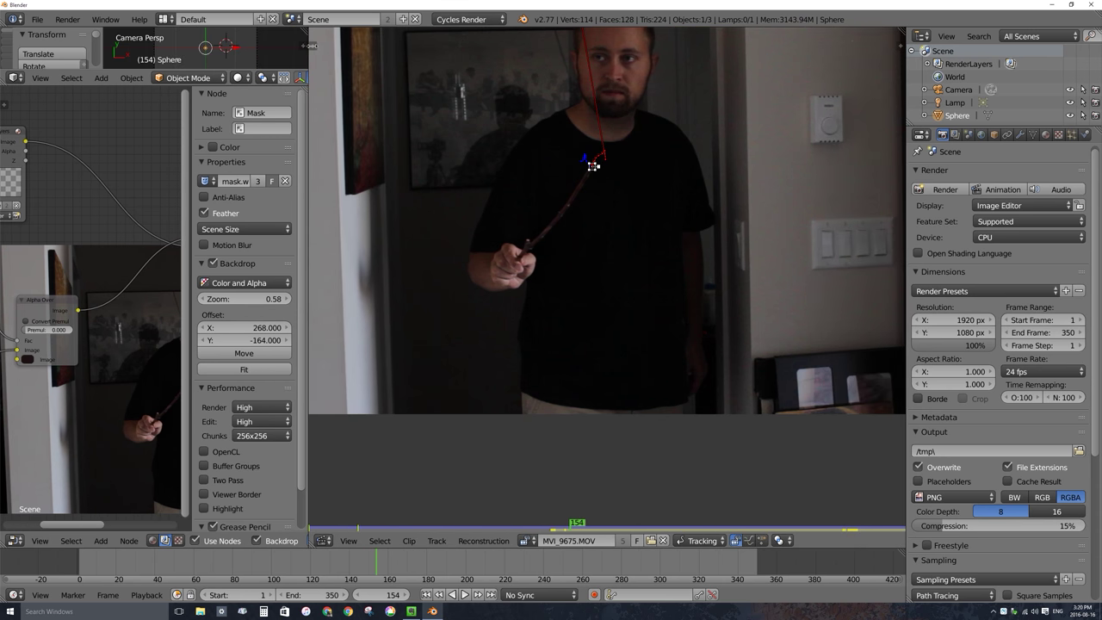
- Show the clip editor's solve tools and link an empty to the wand-tip track
key(t)
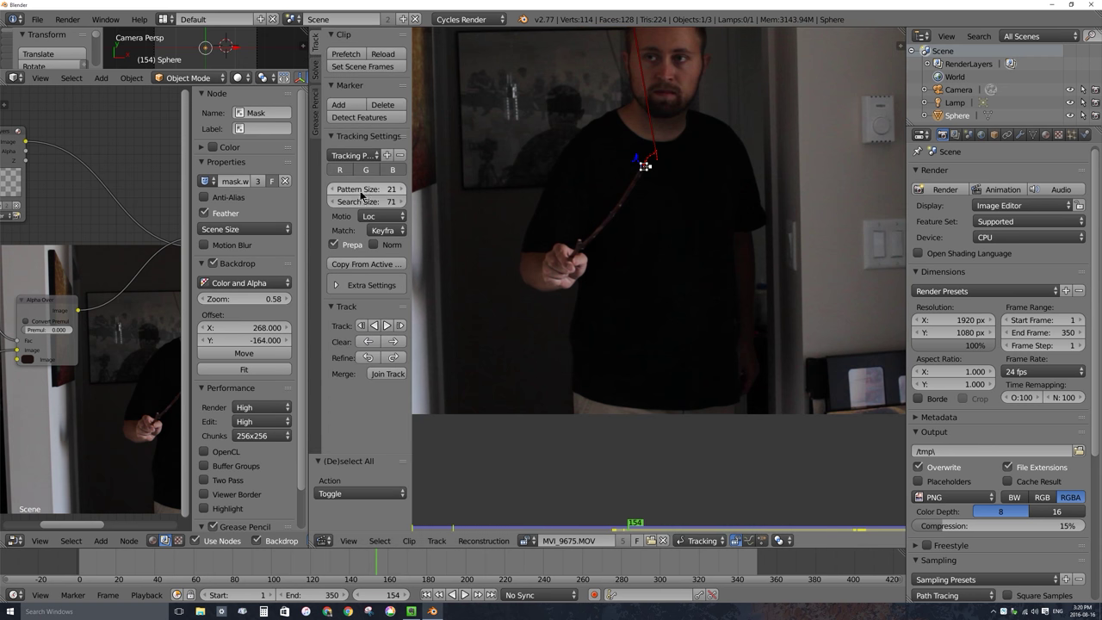
click(316, 71)
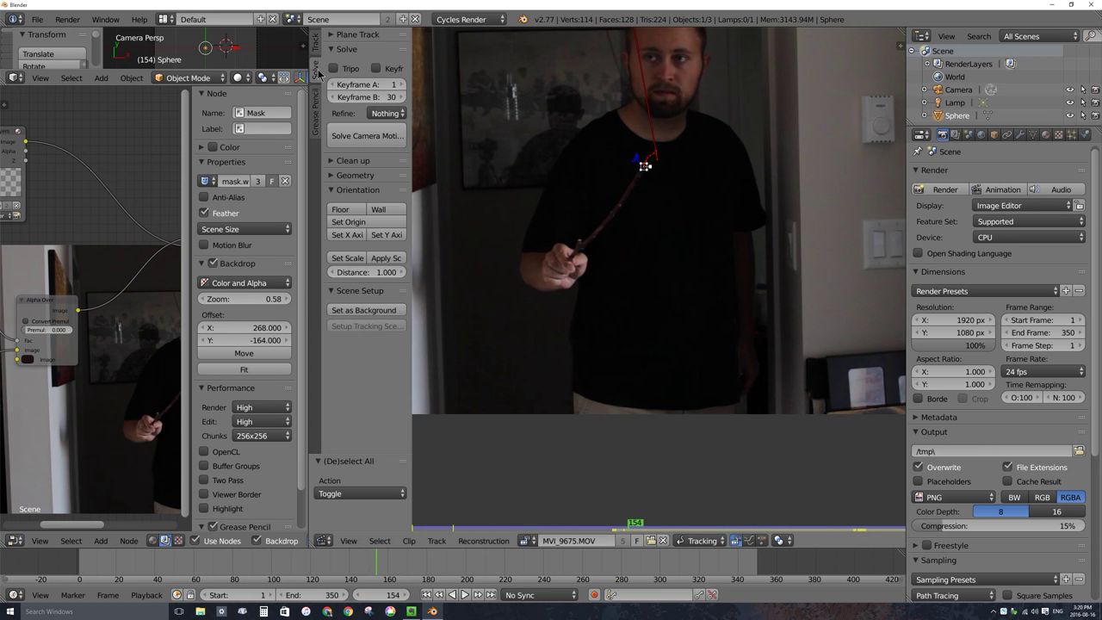
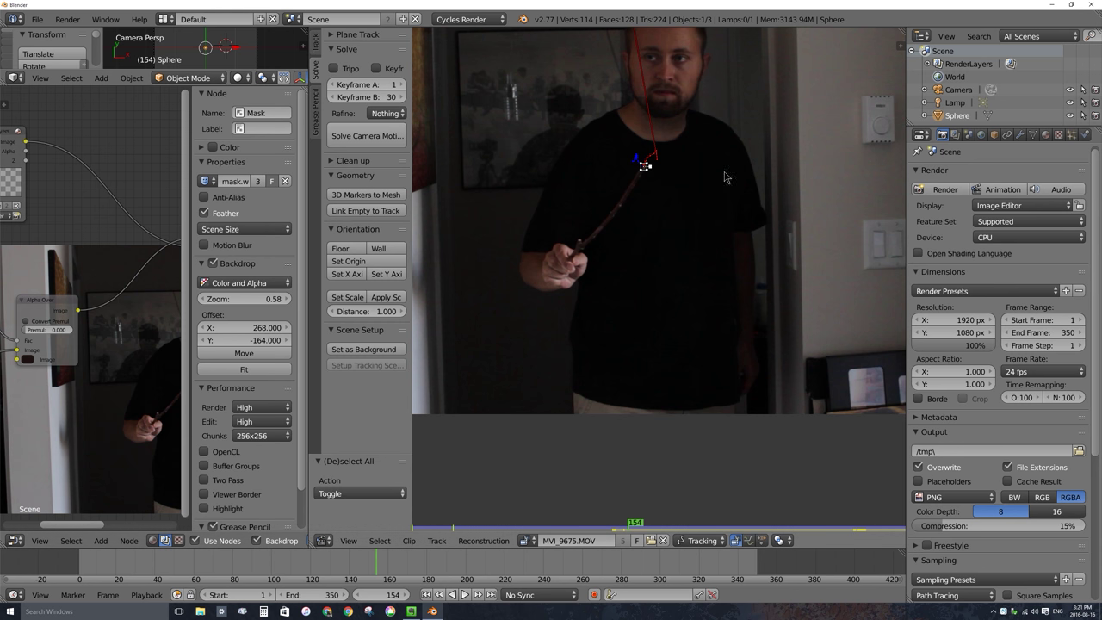
click(368, 211)
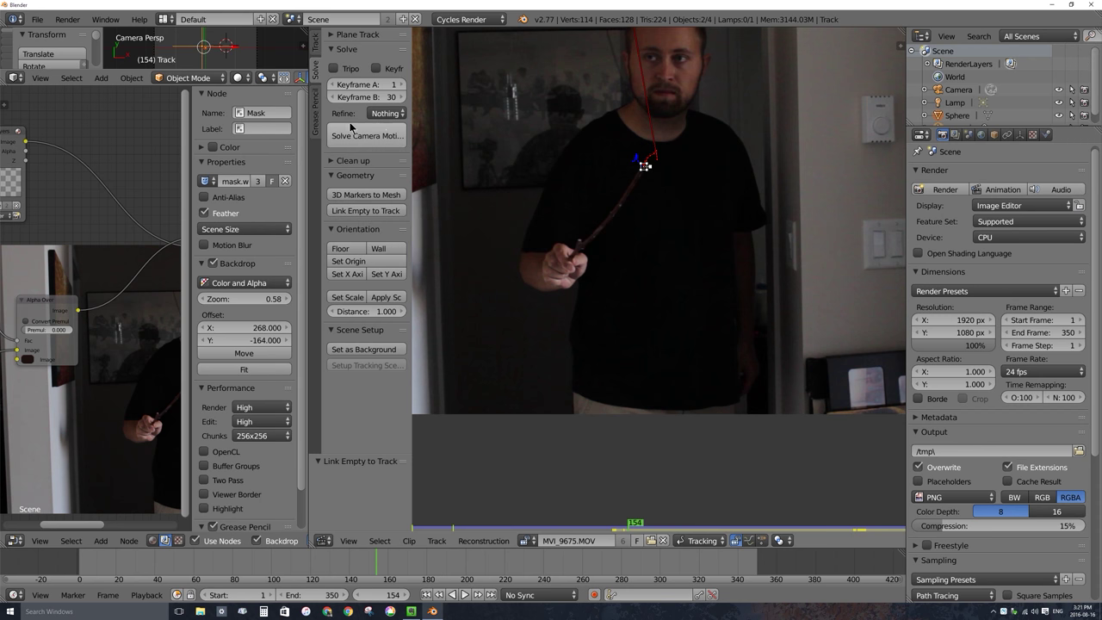
- Narrow the clip editor, enlarge the 3D view, and leave the camera view to see the linked empty in perspective
drag(310, 112, 772, 110)
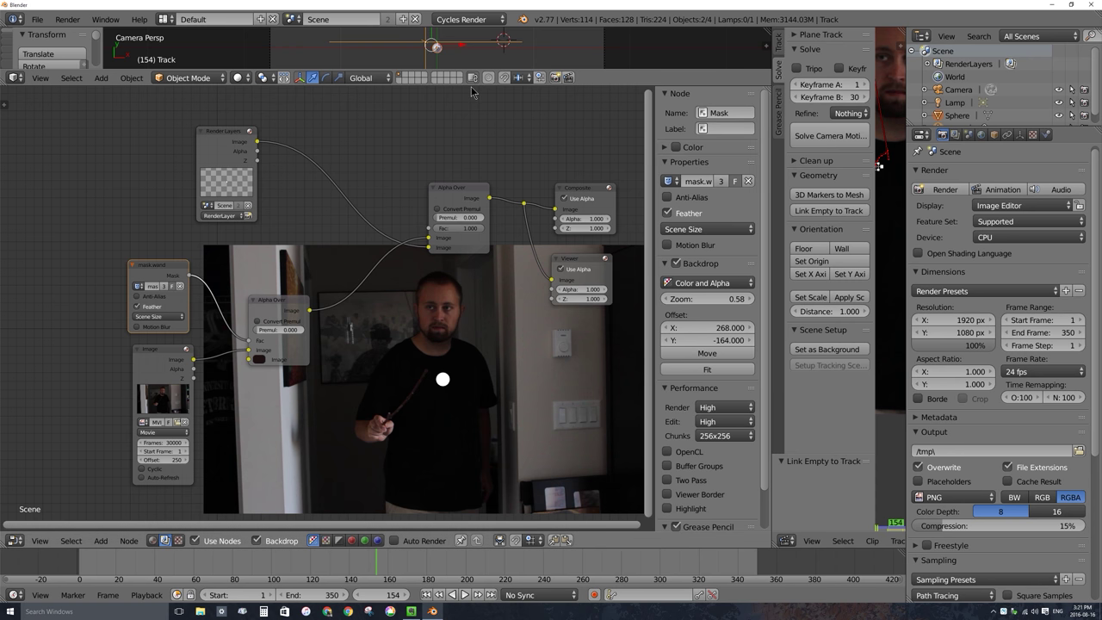
drag(472, 86, 463, 412)
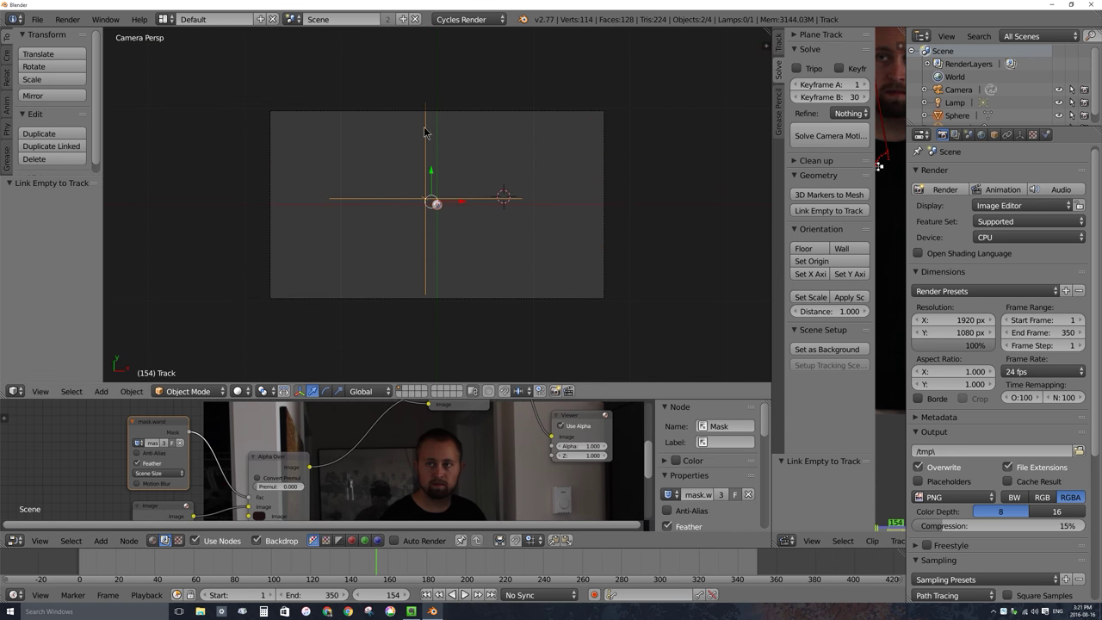
middle_drag(551, 272, 411, 274)
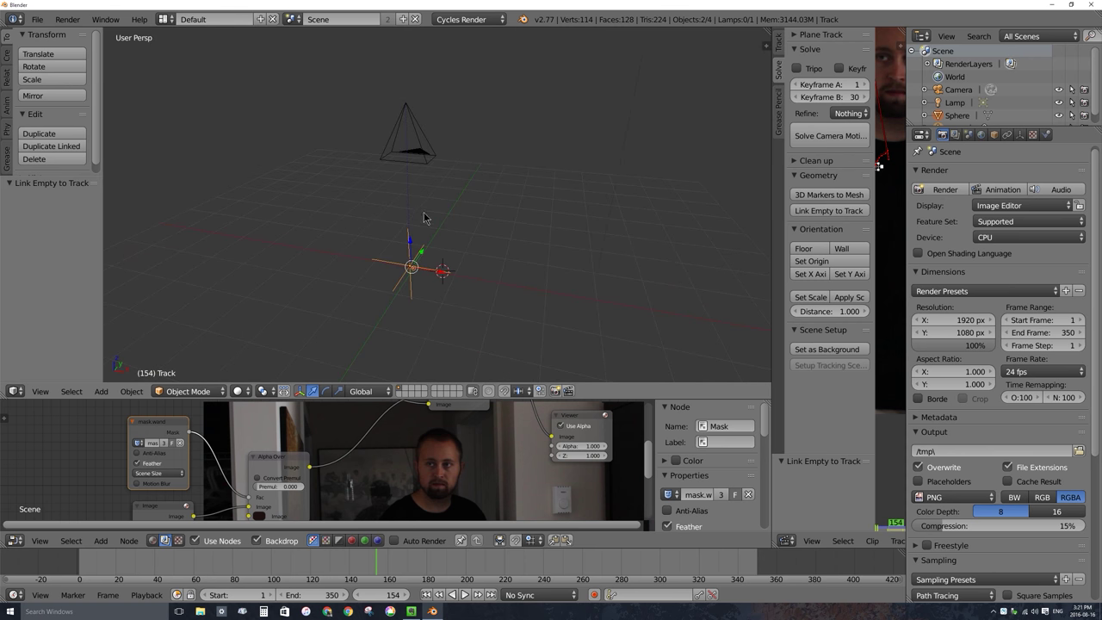
- Return to the camera view and scrub the timeline between frames 125 and 292 to check the linked empty's motion
key(KP_0)
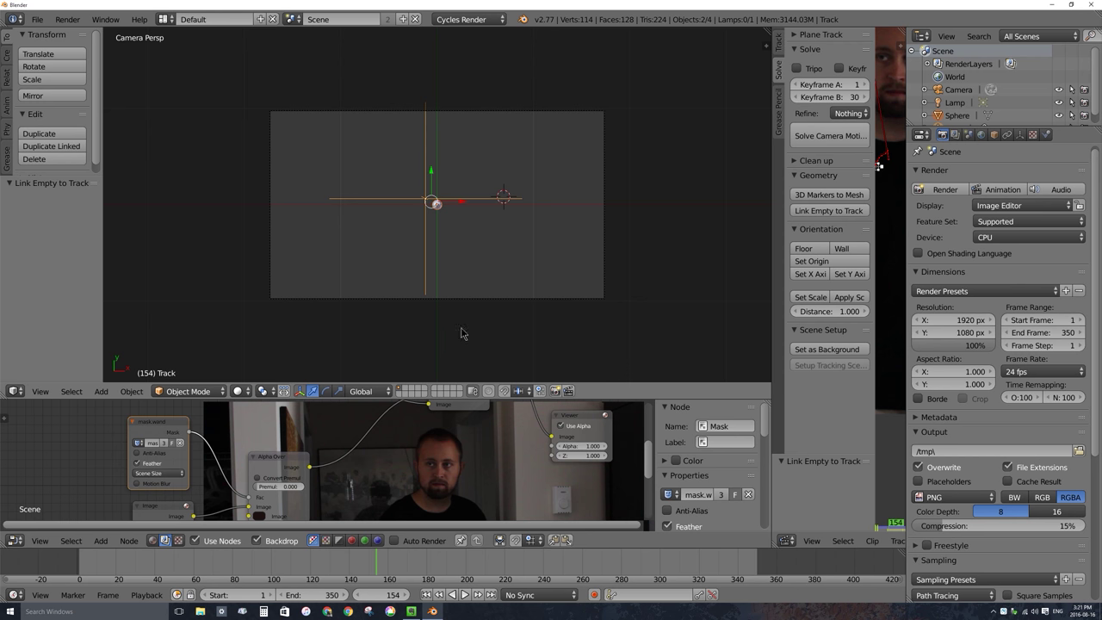
drag(370, 569, 325, 560)
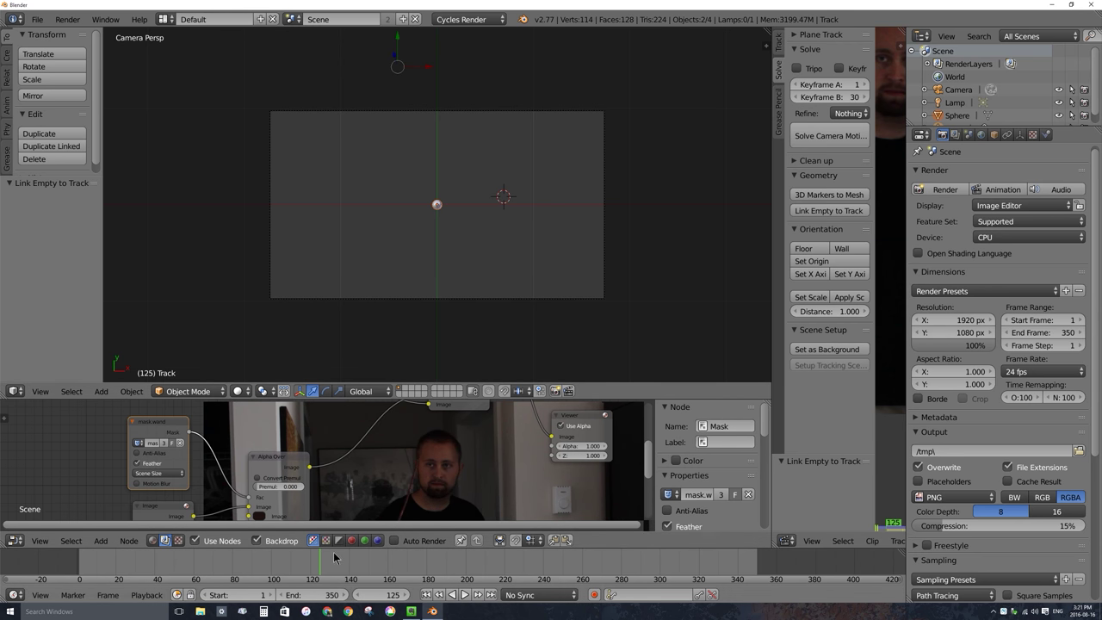
drag(370, 566, 645, 574)
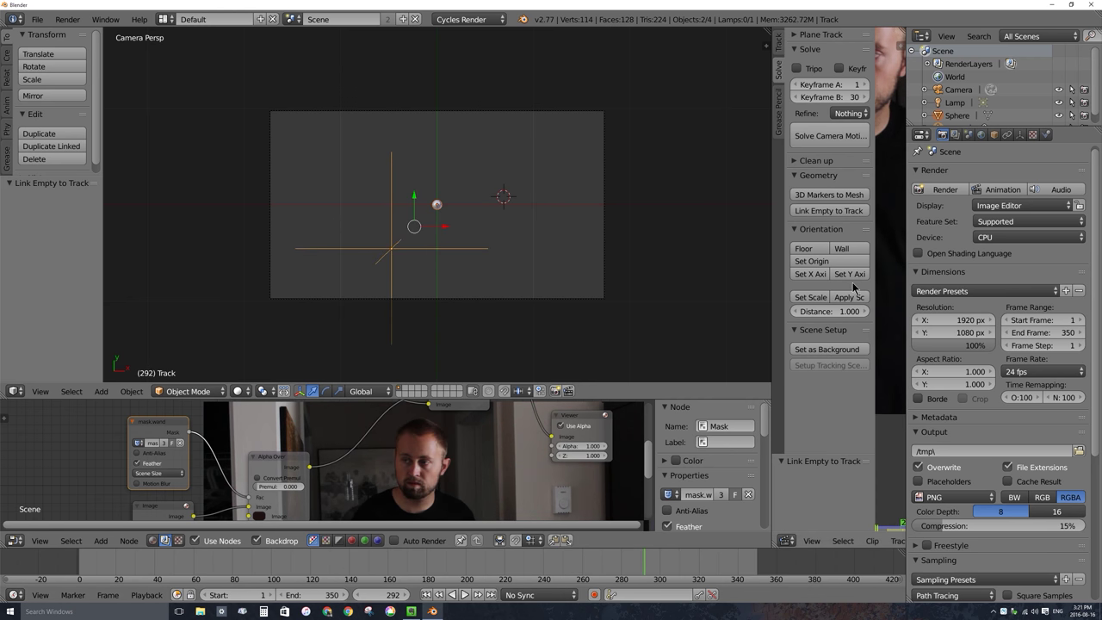
- Hide the clip editor's tool shelf, widen the editor, and scrub to frame 245 to compare the empty with the wand tip
key(t)
drag(773, 258, 523, 252)
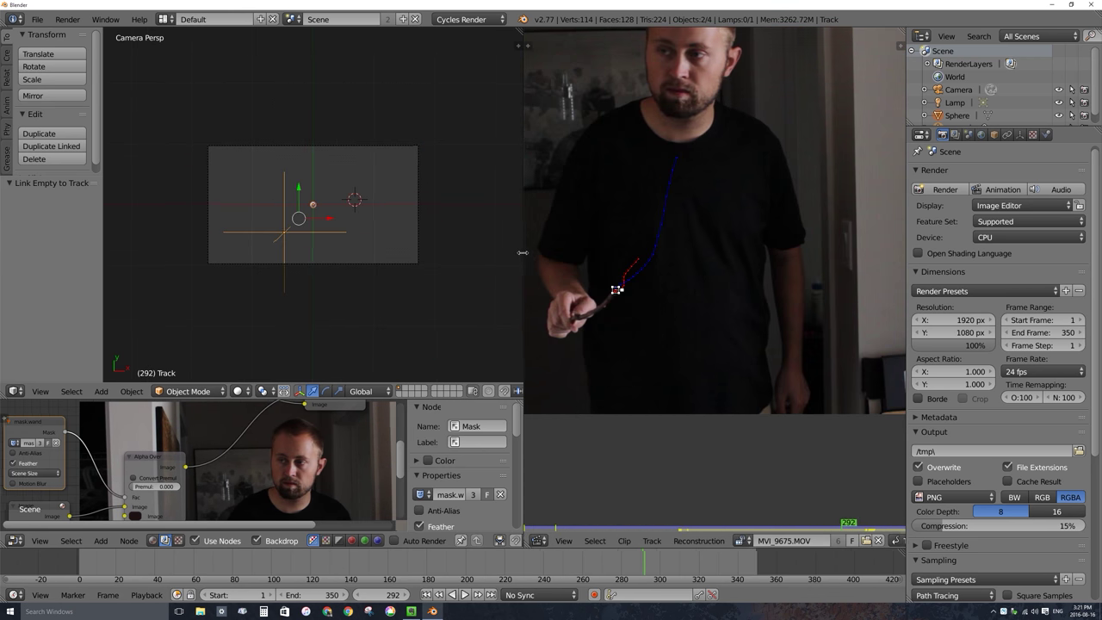
click(425, 566)
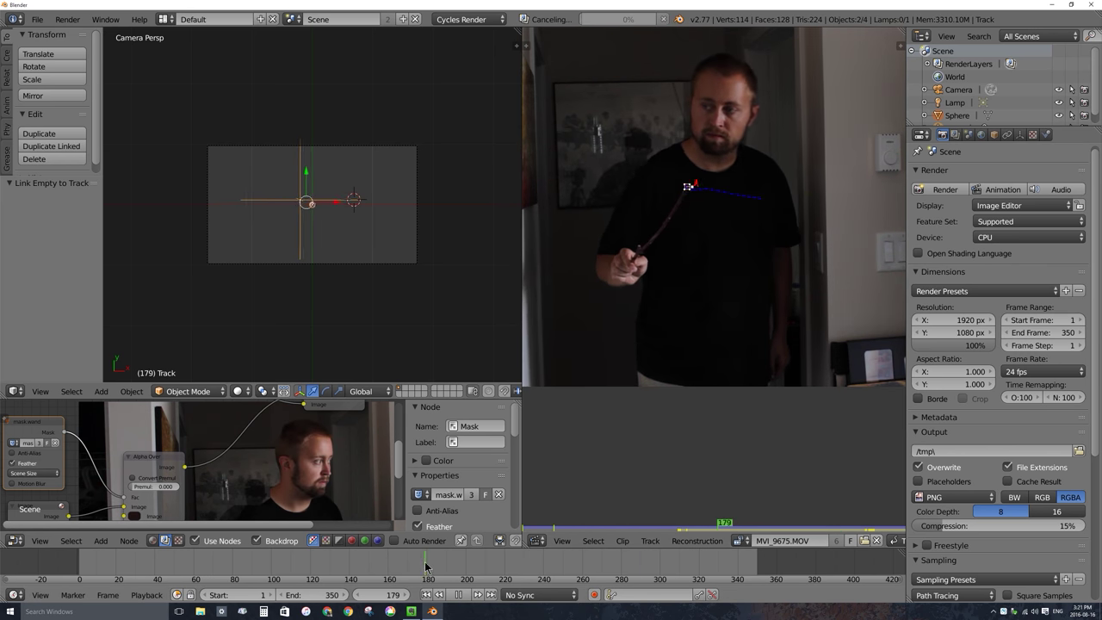
drag(425, 566, 553, 564)
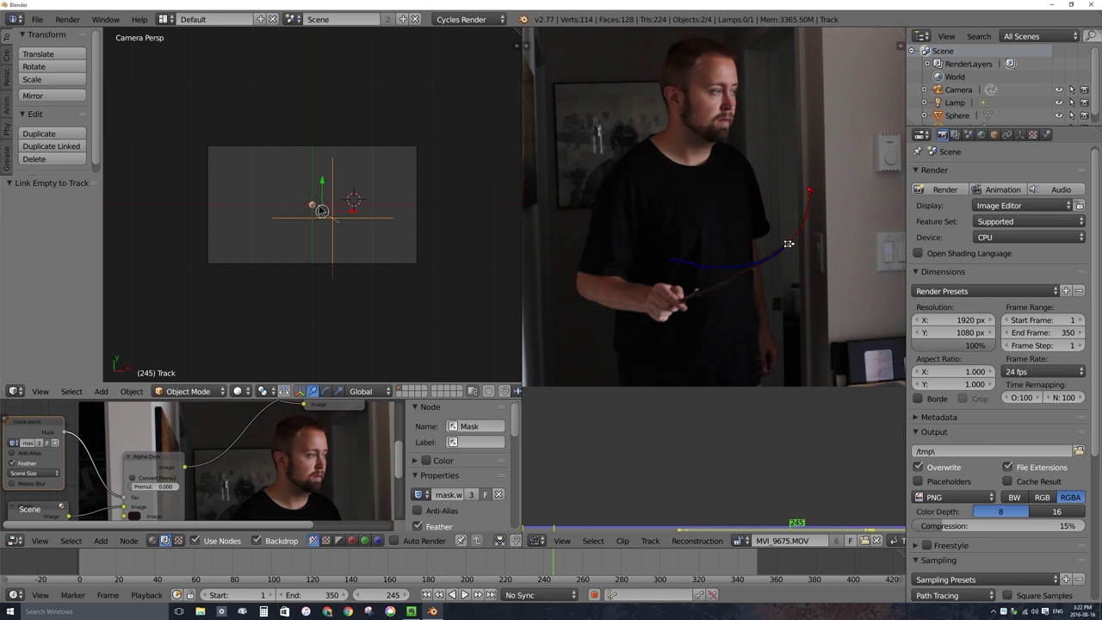
scroll(338, 222, up, 4)
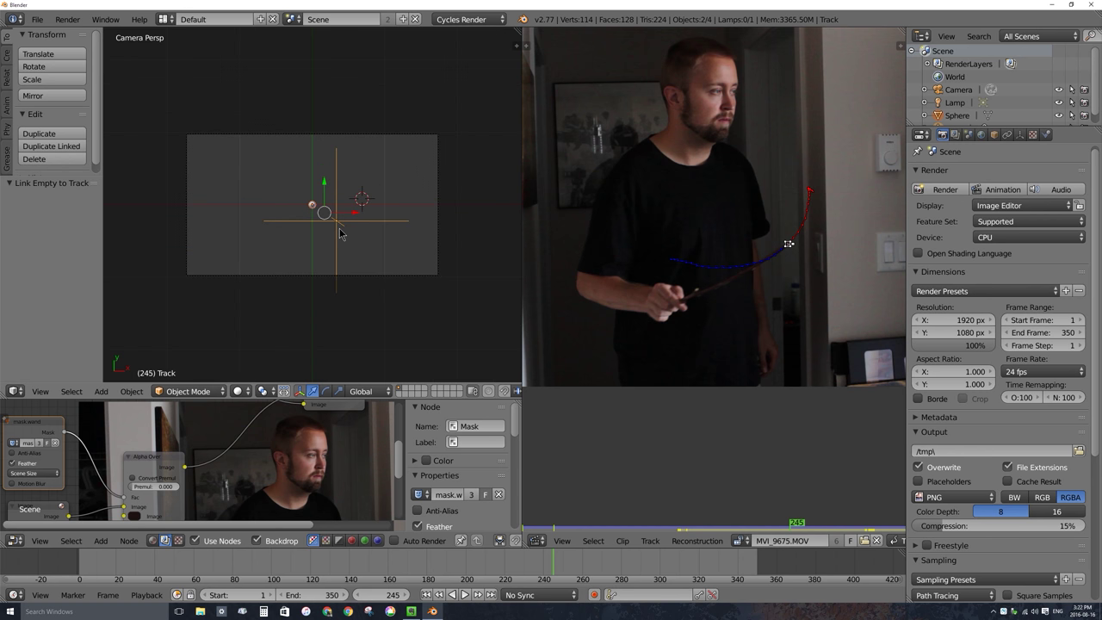
scroll(349, 218, down, 2)
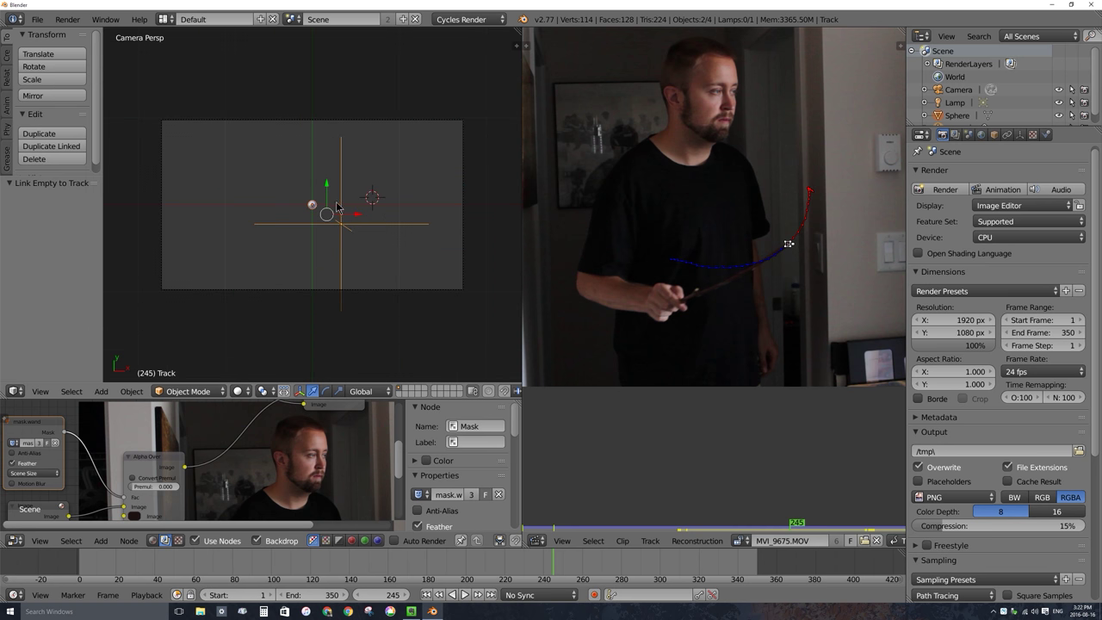
scroll(338, 208, up, 2)
scroll(344, 215, down, 2)
key(n)
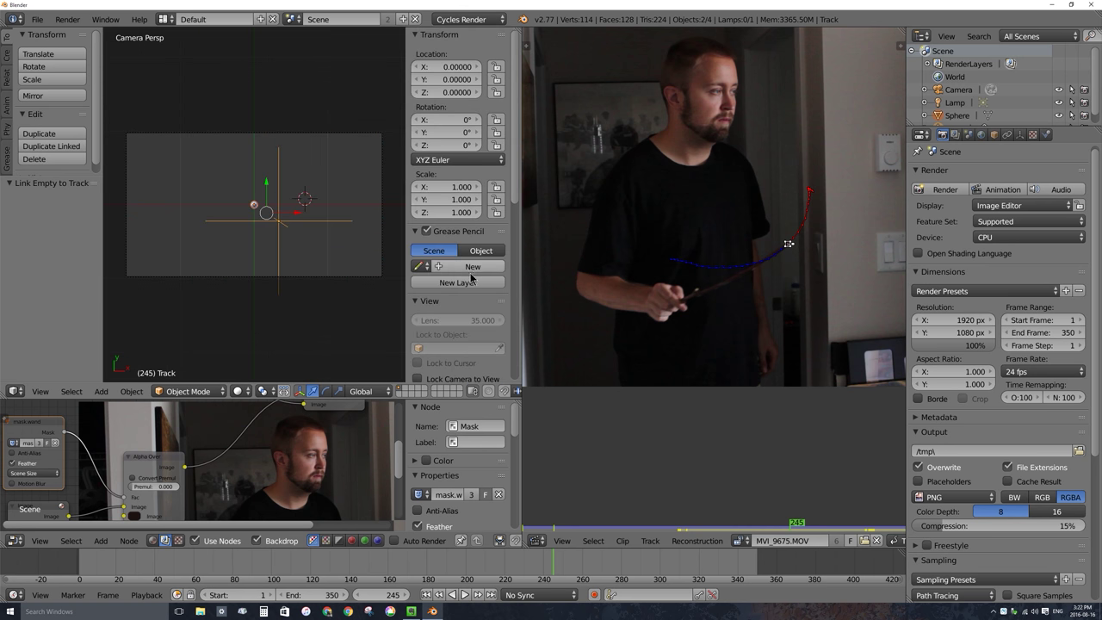
scroll(438, 335, down, 4)
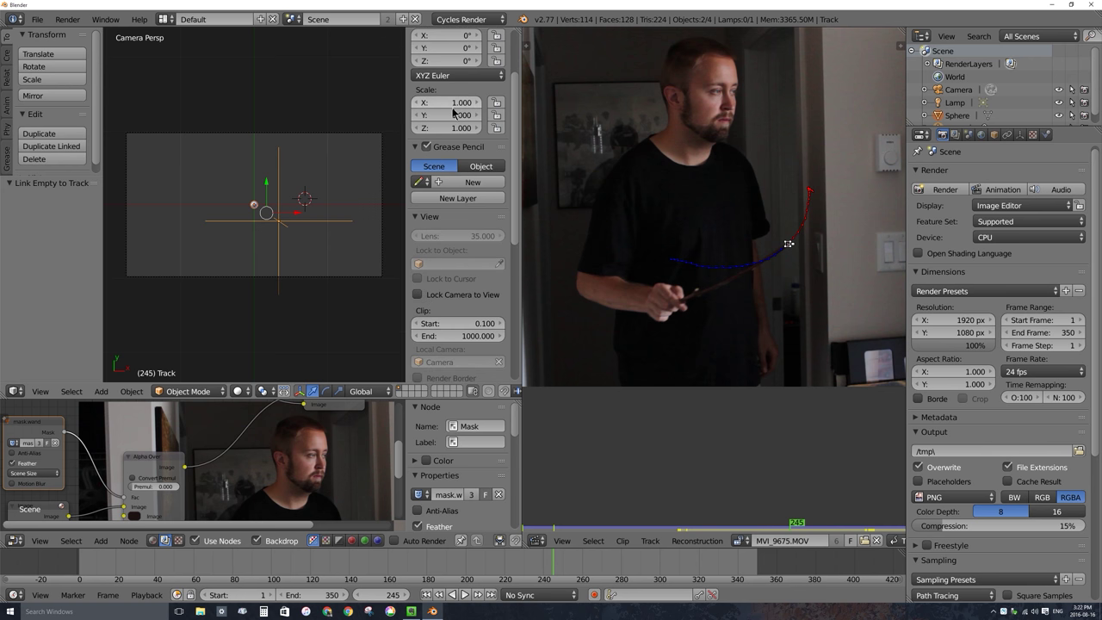
key(n)
key(n)
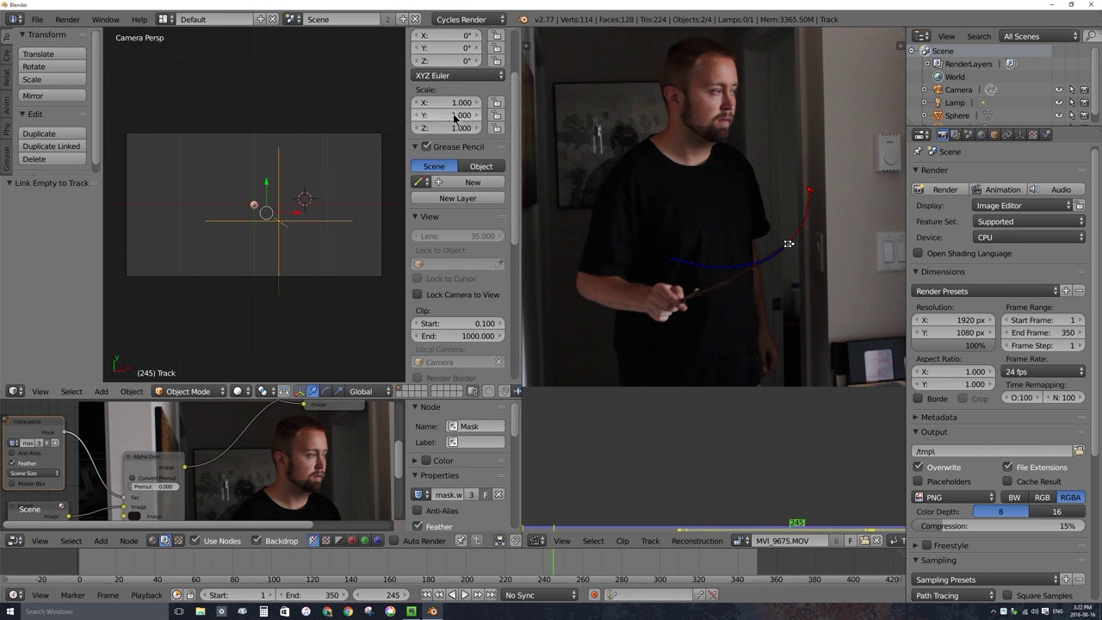
key(n)
key(n)
key(n)
- Select the tracked empty in the camera view and snap the 3D cursor to it
scroll(320, 256, up, 3)
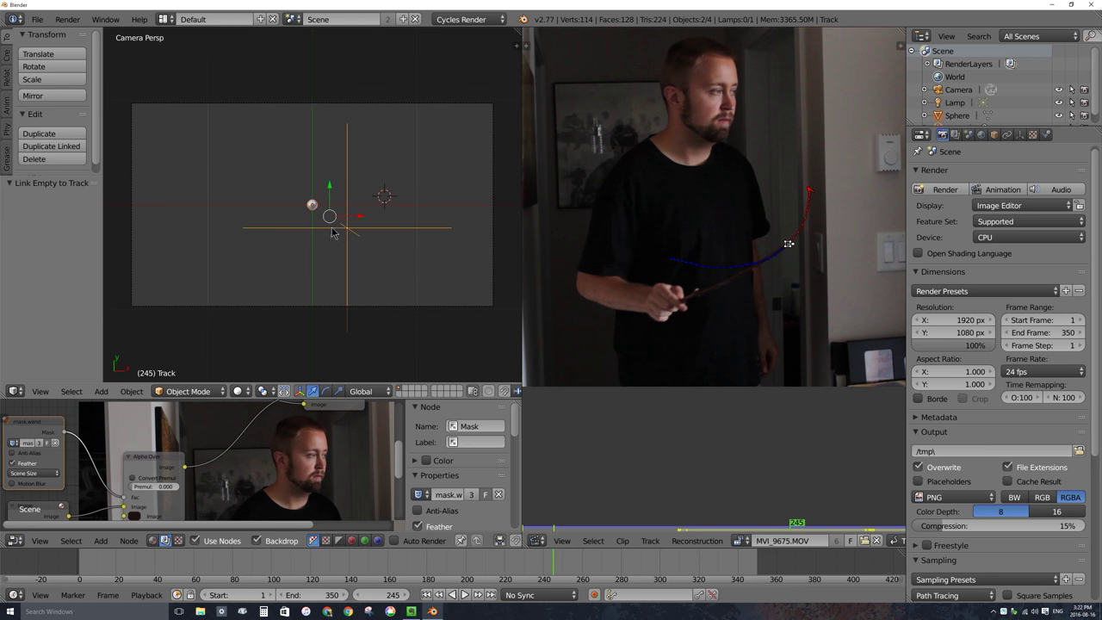
right_click(357, 233)
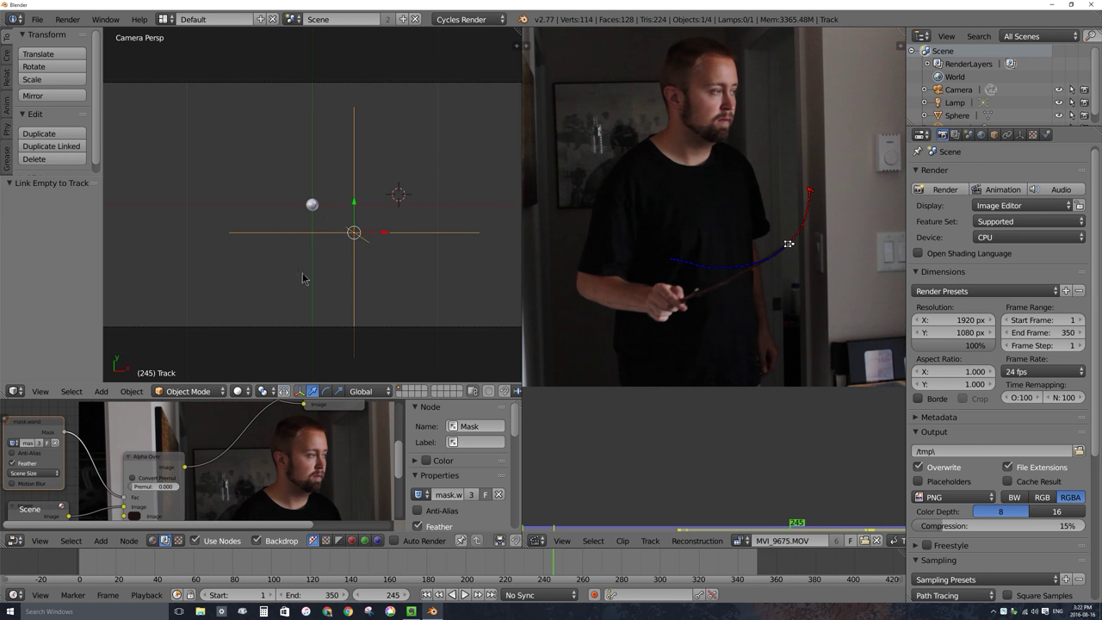
key(shift+s)
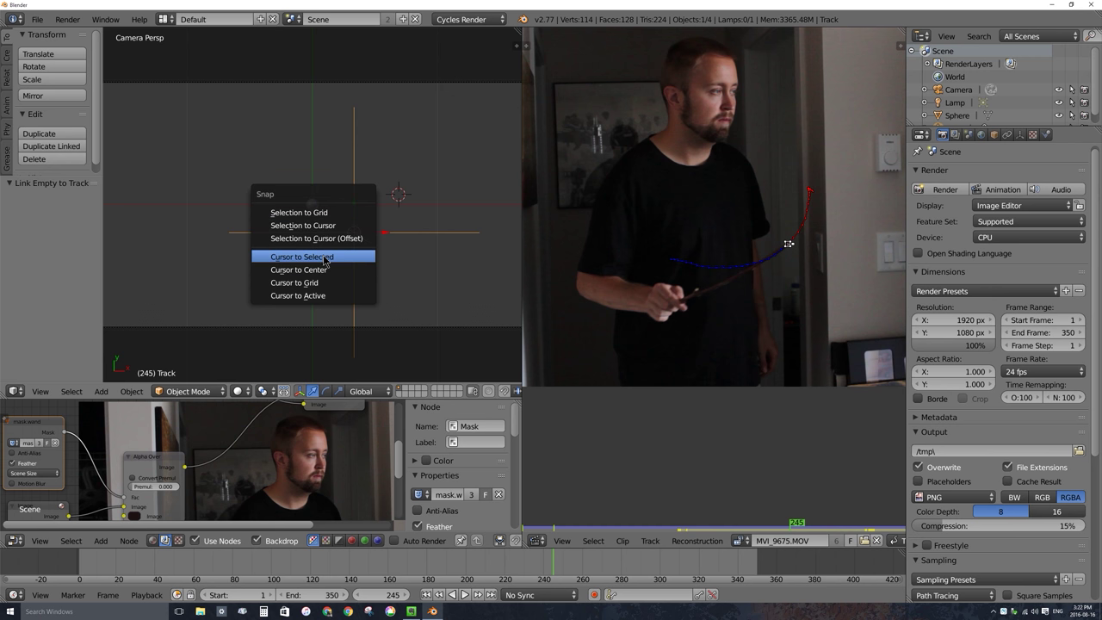
key(Escape)
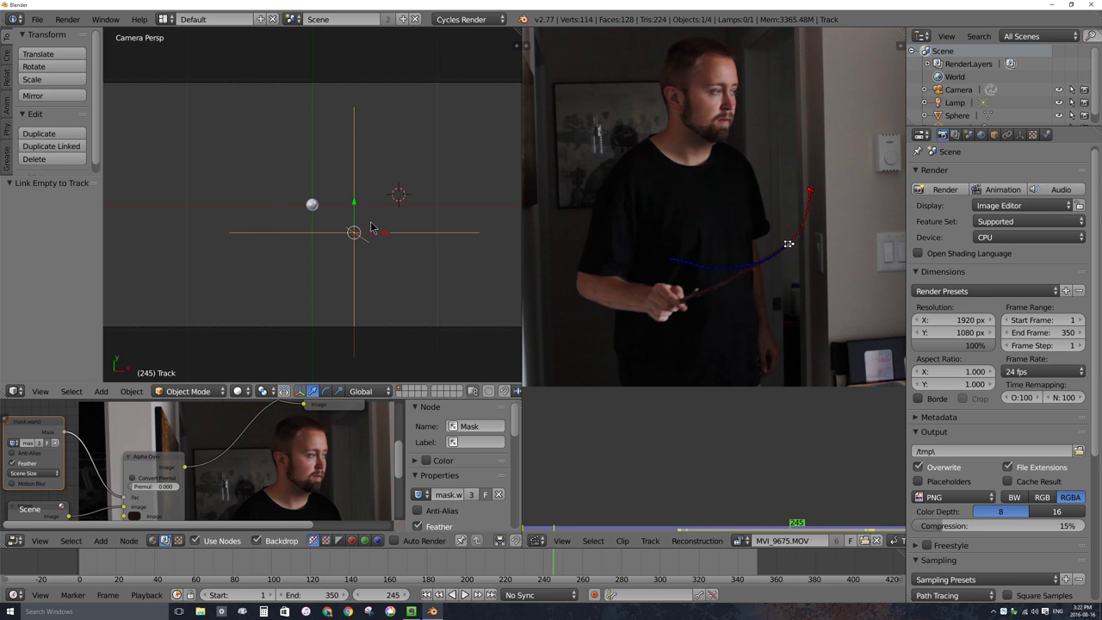
key(shift+s)
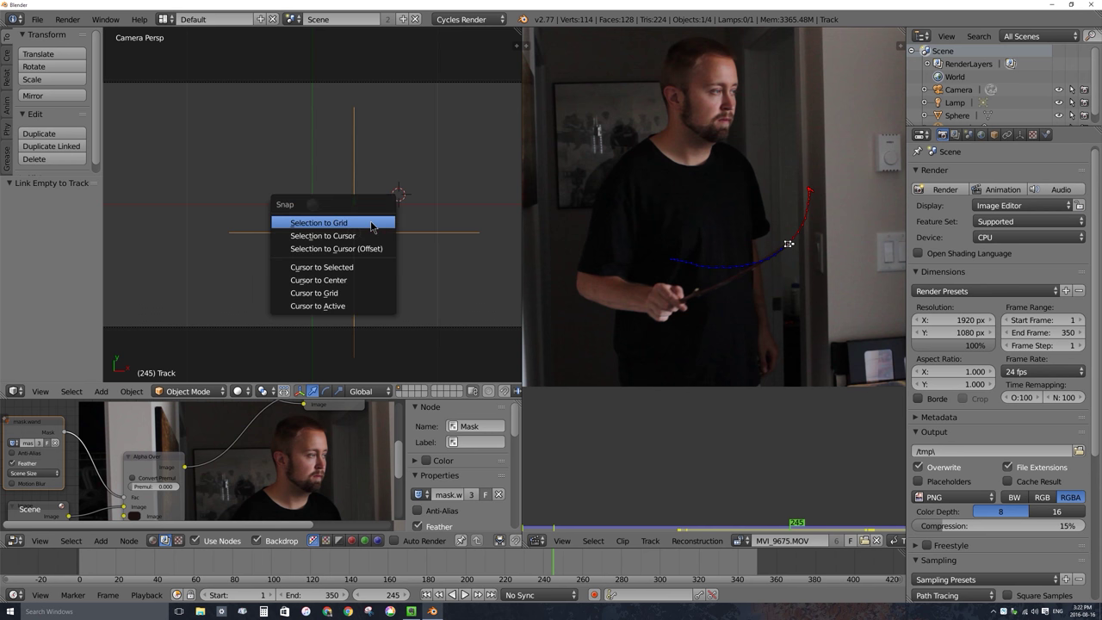
click(347, 272)
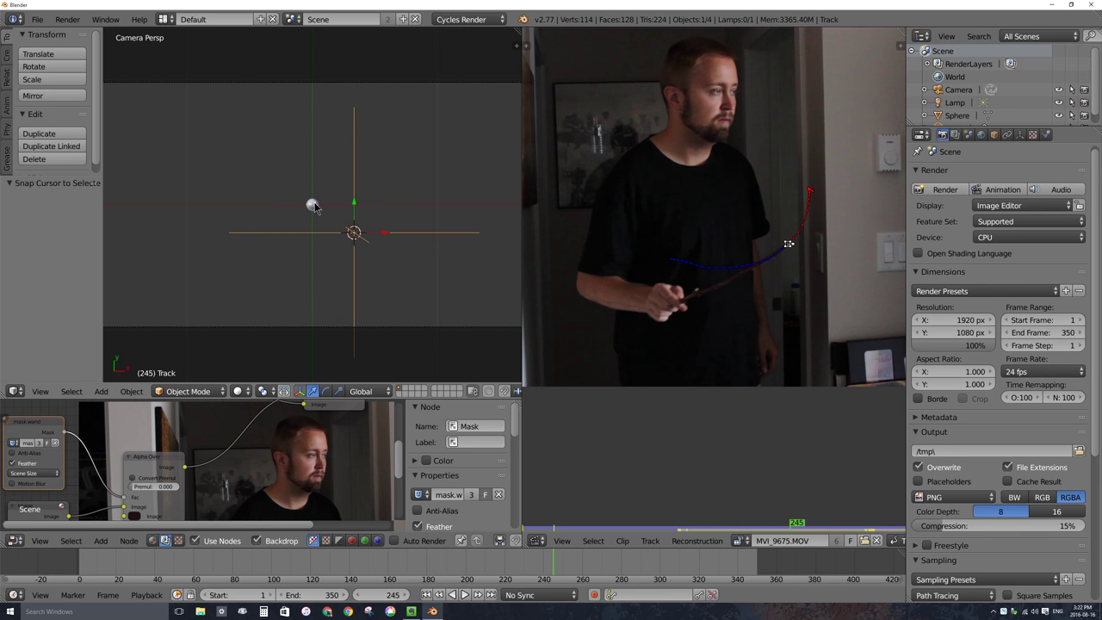
- Select the sphere and snap it to the 3D cursor at the empty's position
right_click(313, 207)
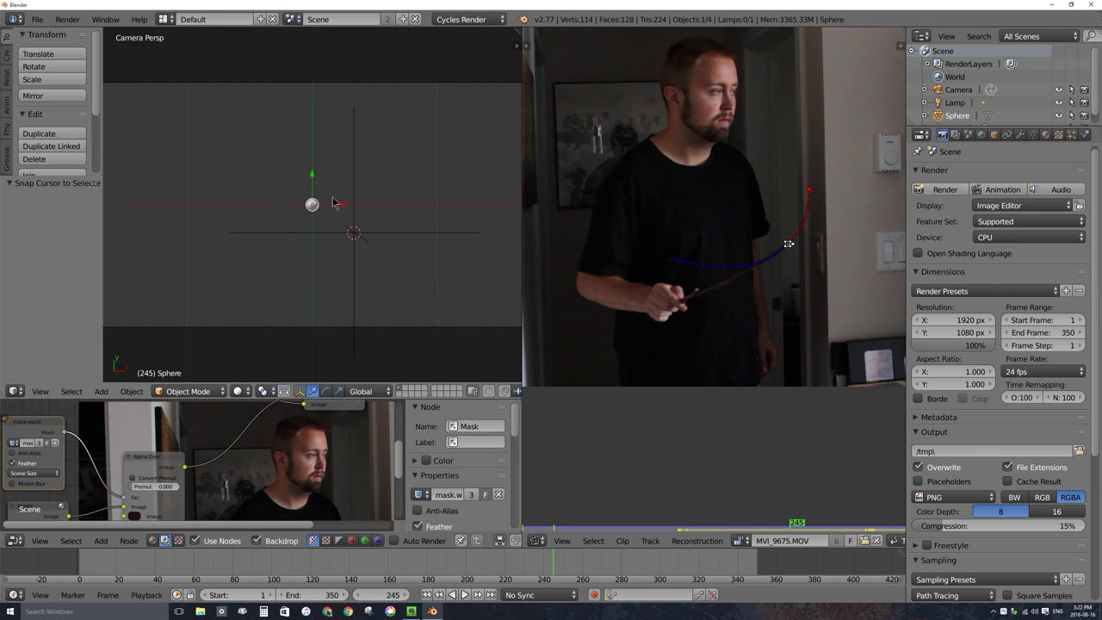
key(shift+s)
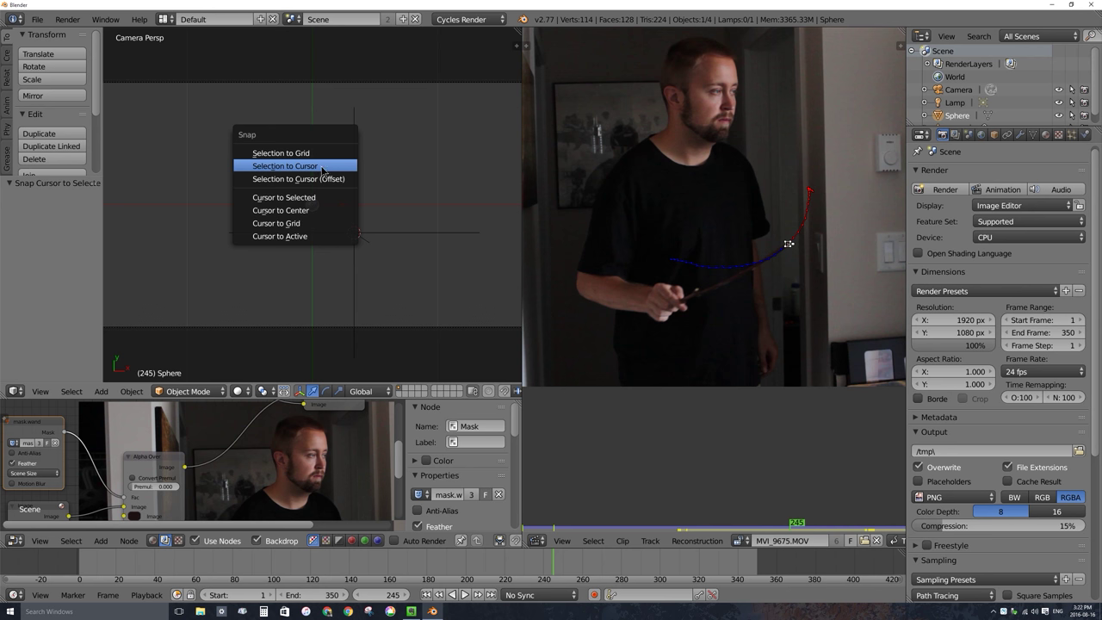
click(292, 166)
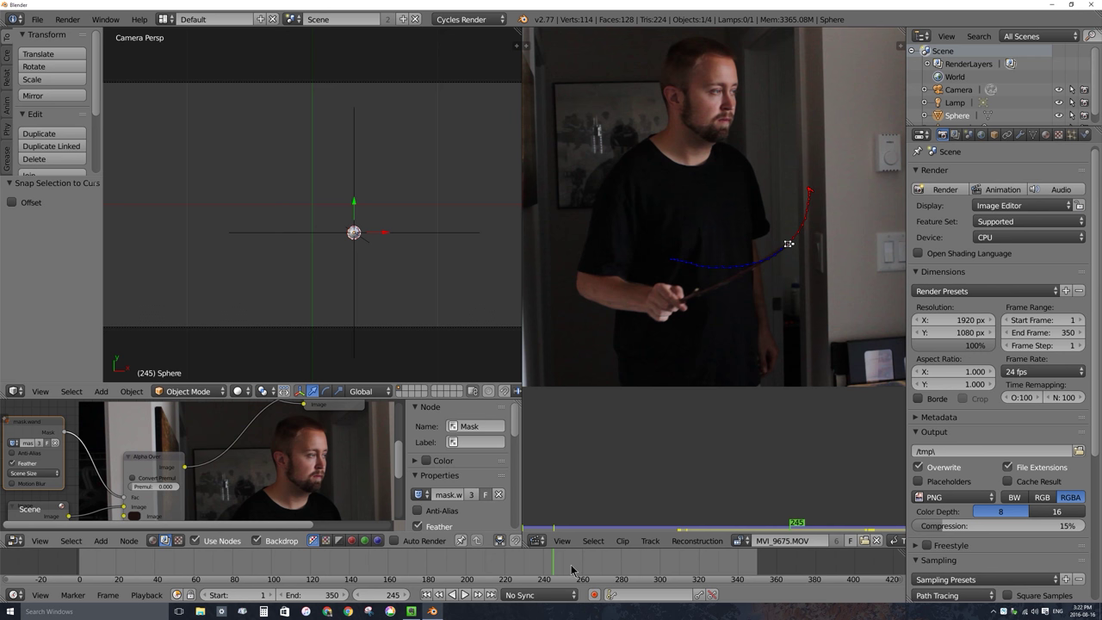
- Select the sphere and then the empty as the active object, and parent the sphere to the empty with the Object option
right_click(402, 232)
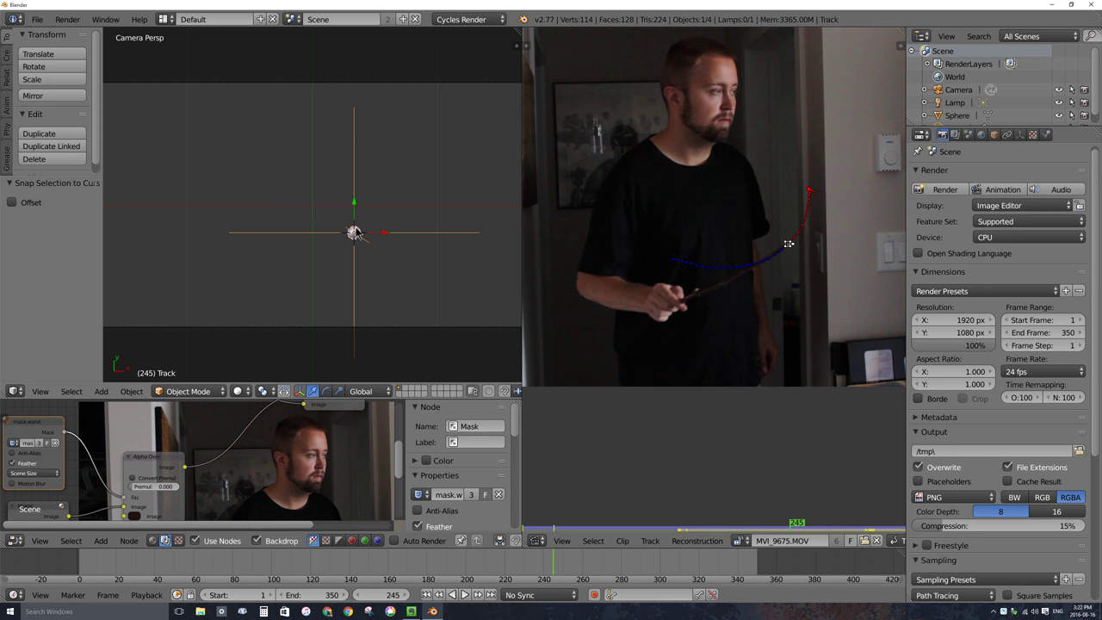
right_click(355, 232)
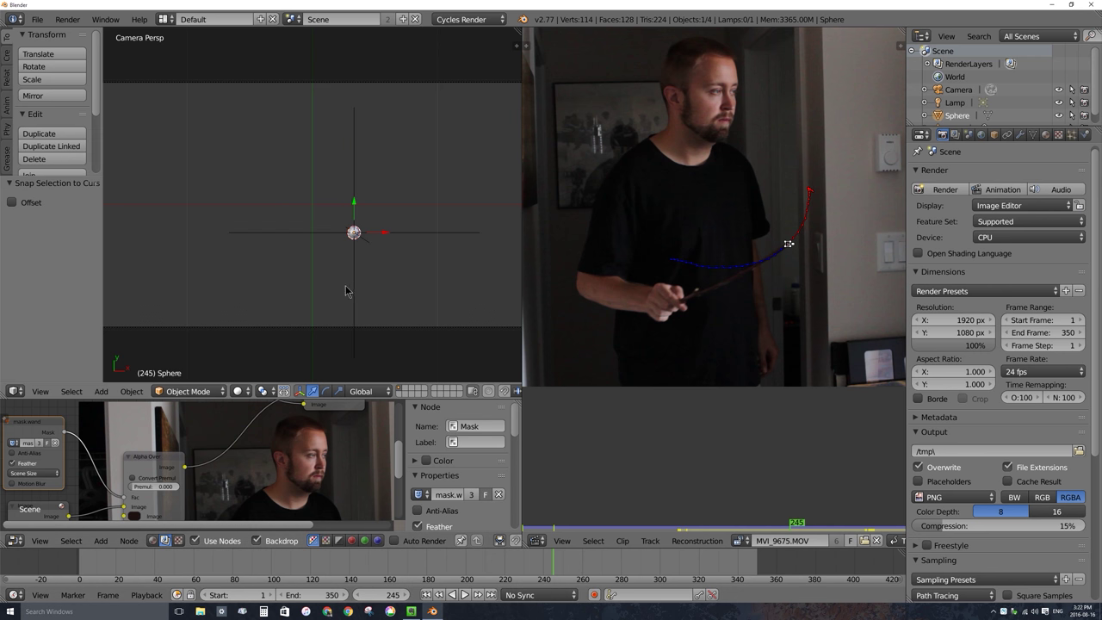
shift+right_click(416, 236)
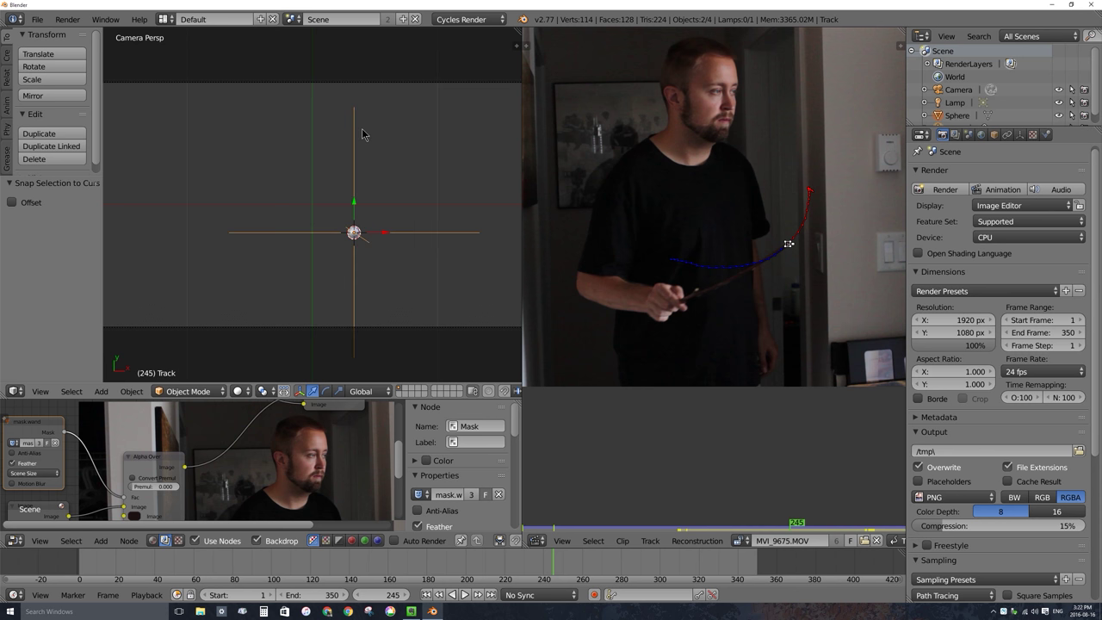
right_click(359, 233)
shift+right_click(430, 237)
key(ctrl+p)
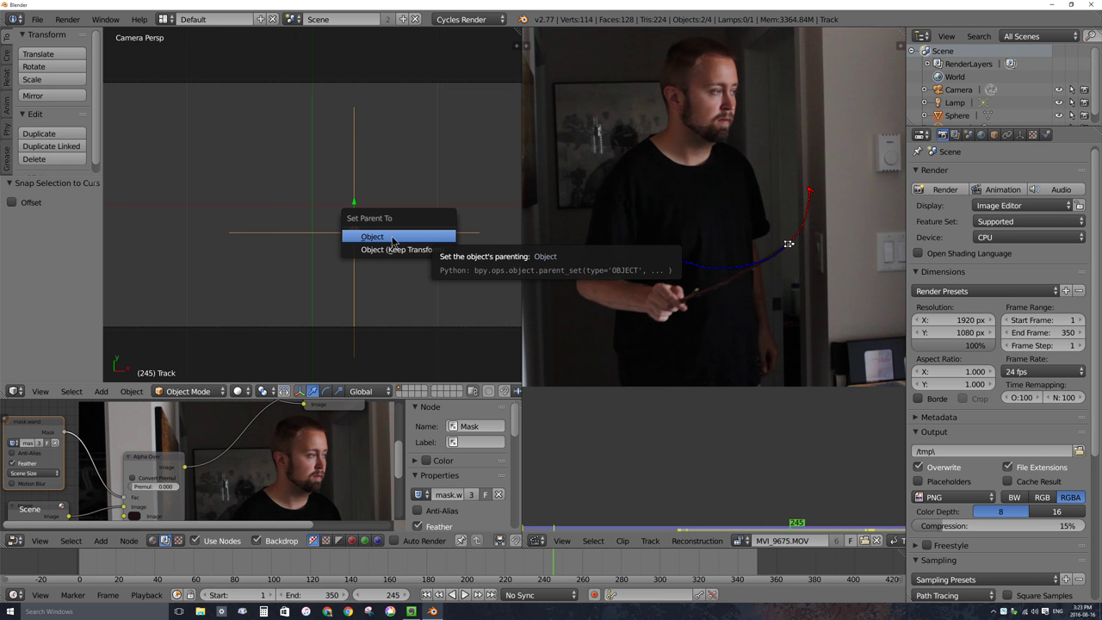
click(391, 240)
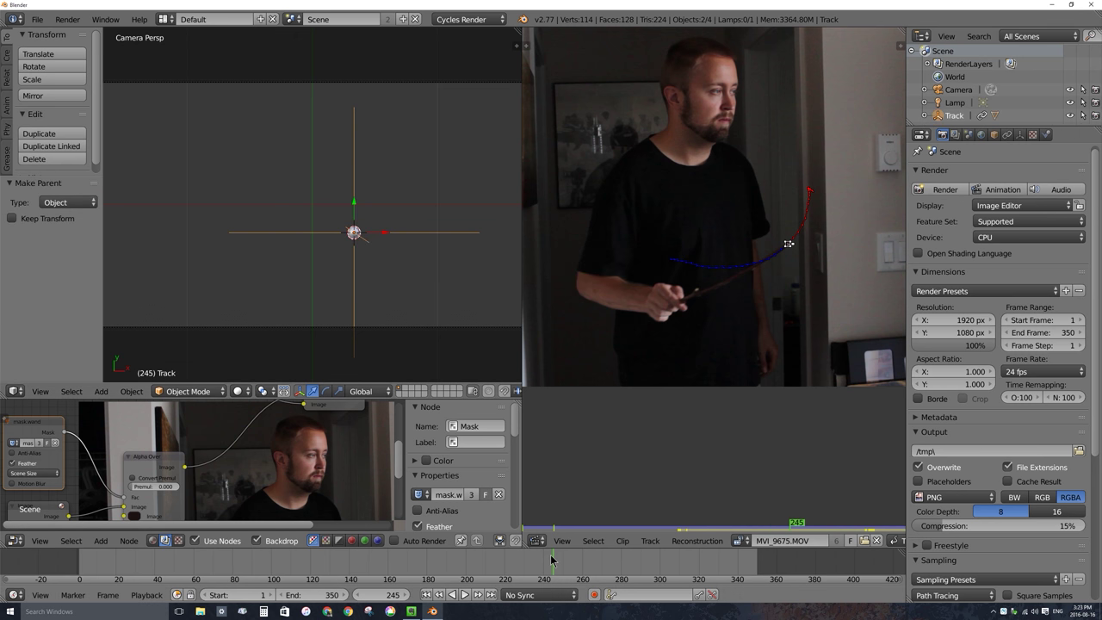
- Play back two sections of the animation to check the tracked object's motion against the wand footage
click(403, 562)
key(alt+a)
drag(400, 562, 637, 556)
key(alt+a)
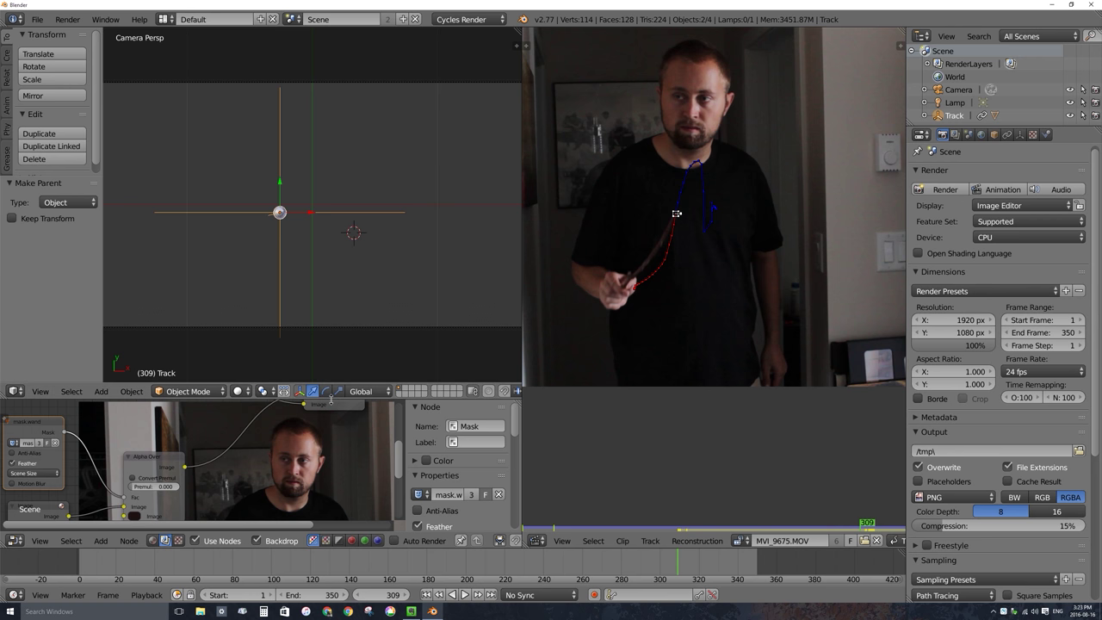
- Enlarge the node editor upward and render frame 170
drag(332, 400, 332, 196)
drag(559, 570, 408, 565)
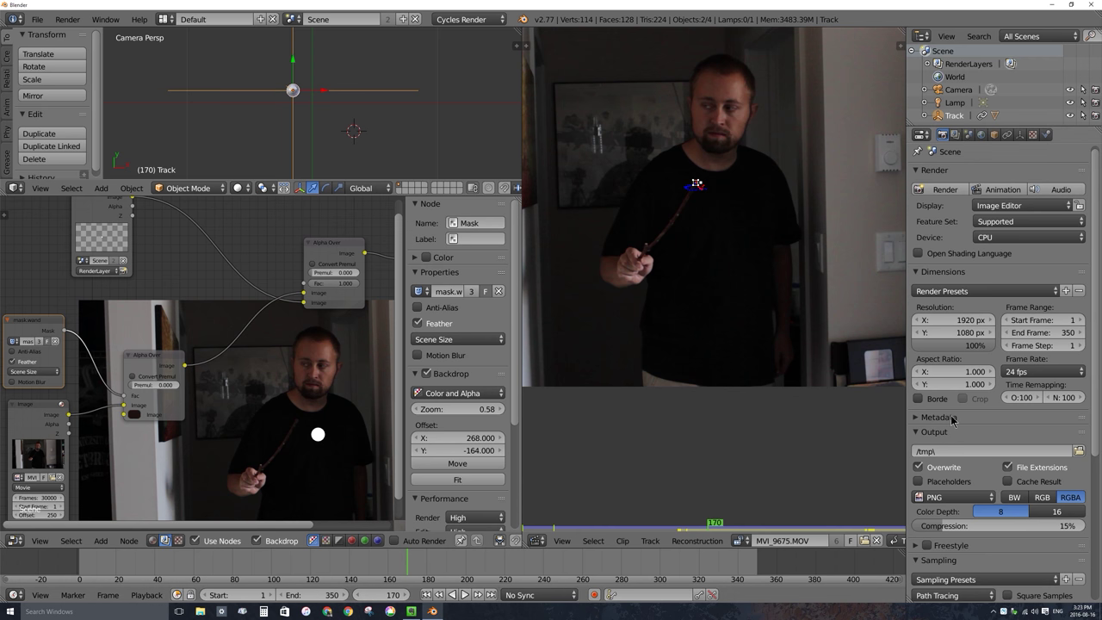
click(946, 191)
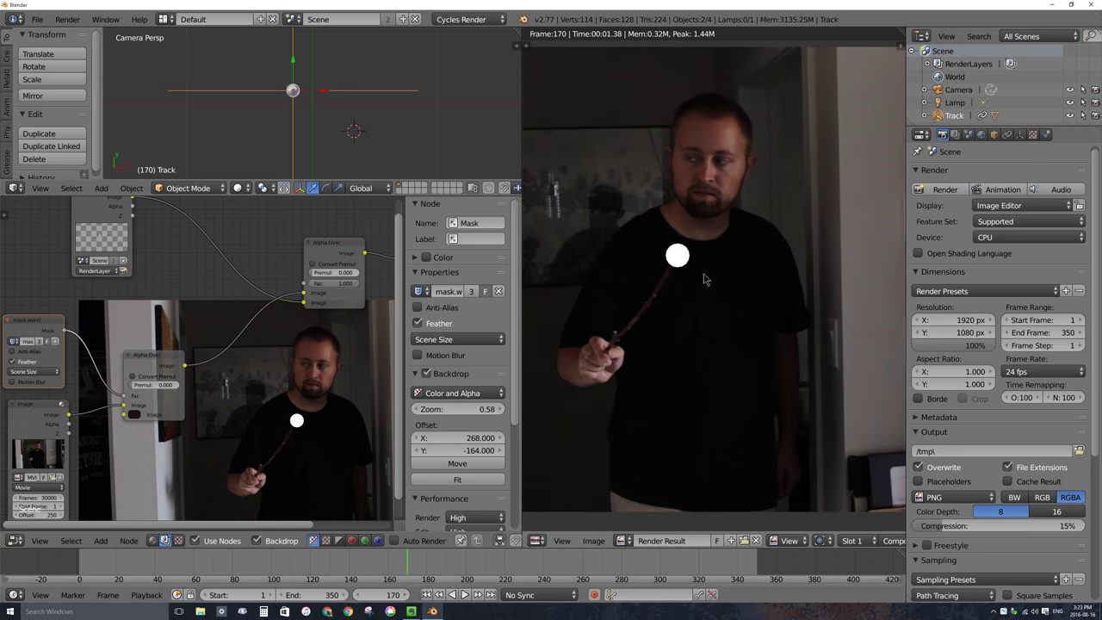
scroll(708, 284, down, 2)
scroll(723, 276, down, 1)
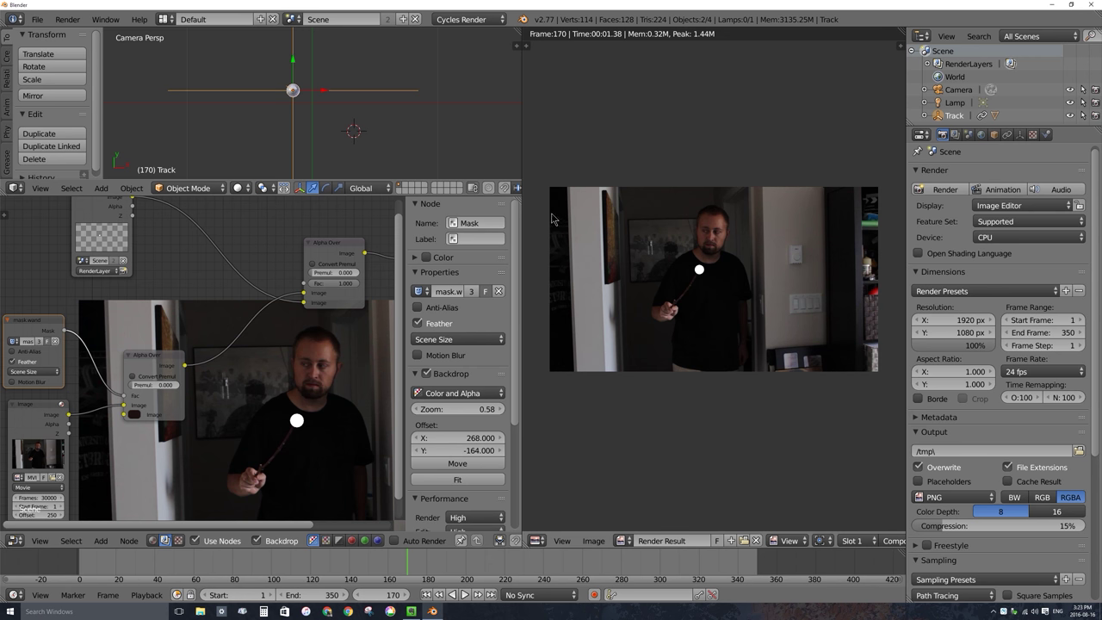
- Widen the node editor and space out the Render Layers and final Alpha Over nodes to make room between them
drag(521, 167, 551, 167)
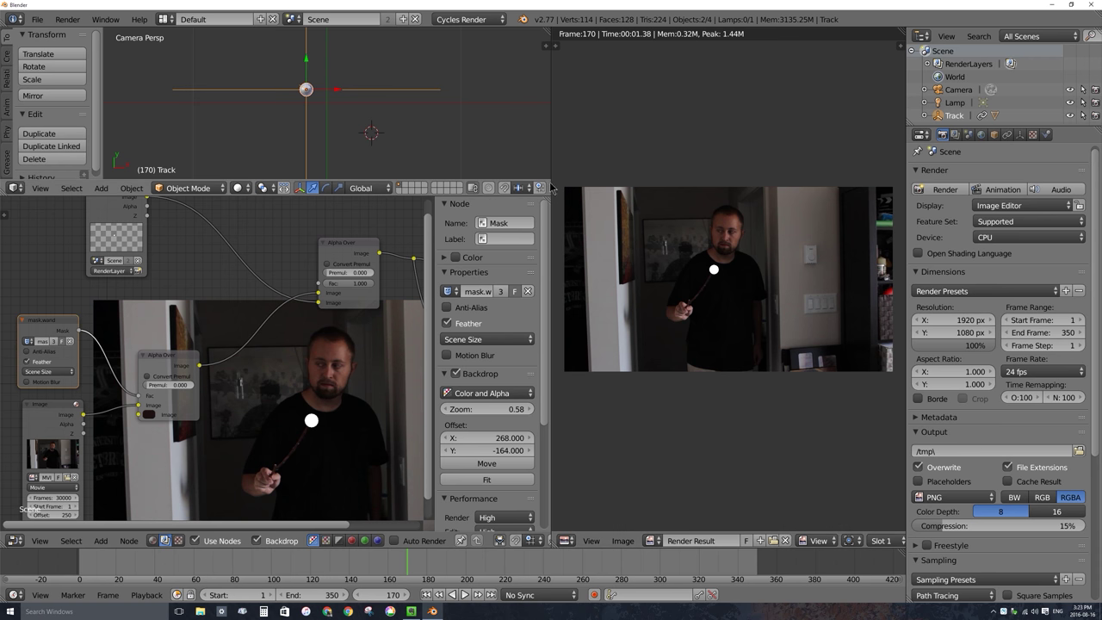
drag(551, 181, 779, 183)
scroll(527, 226, down, 1)
middle_drag(527, 226, 435, 288)
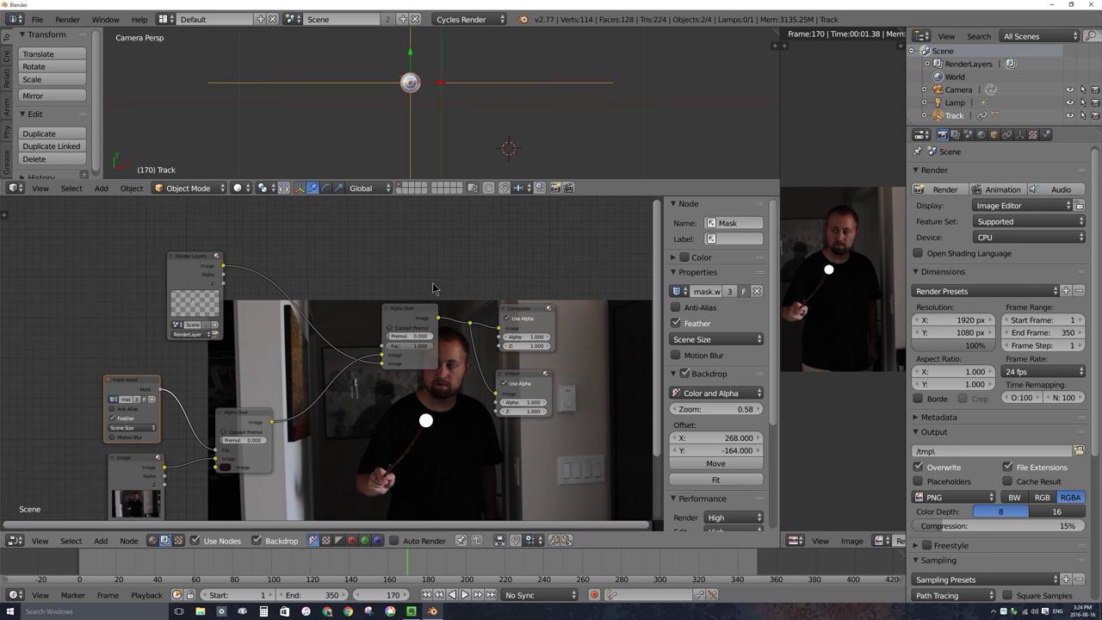
drag(199, 256, 147, 235)
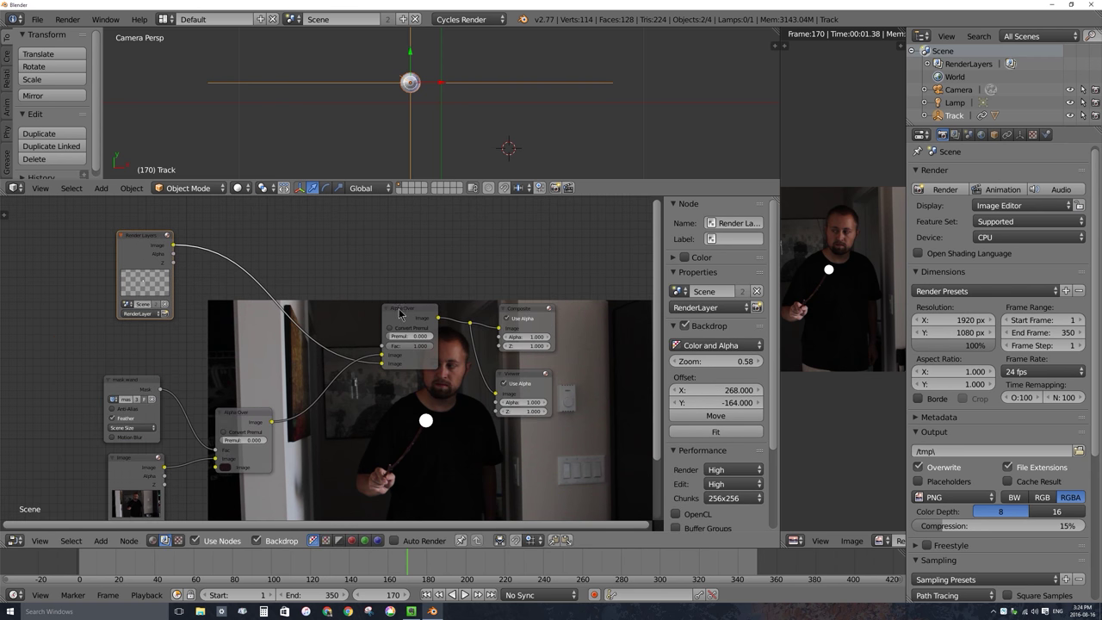
drag(403, 307, 414, 311)
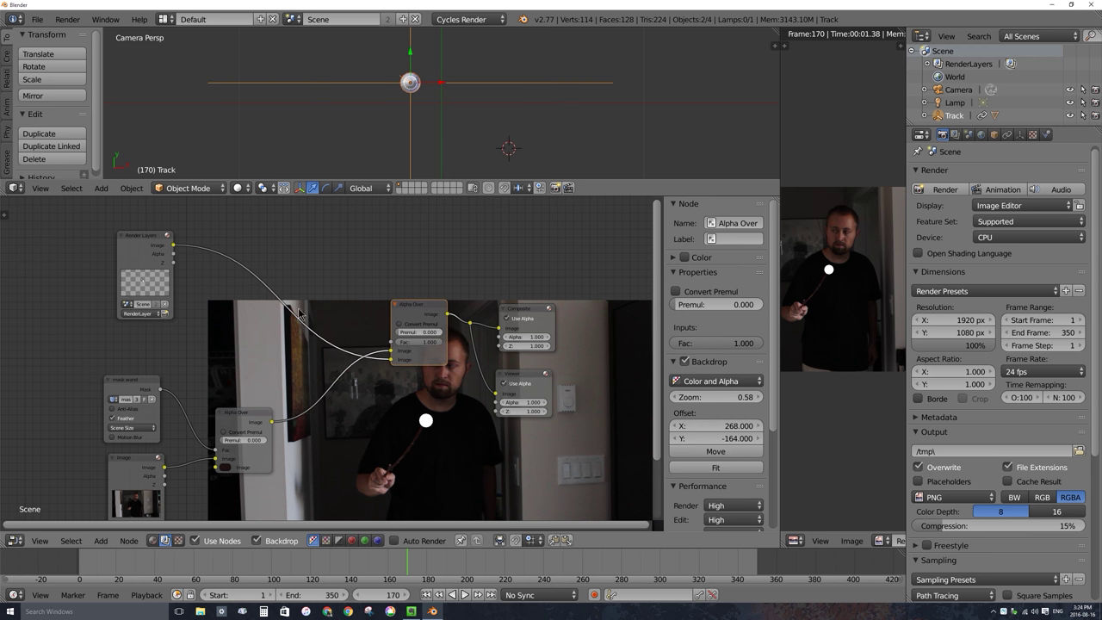
- Insert a Glare node between Render Layers and the final Alpha Over node, and set its type to Simple Star
key(shift+a)
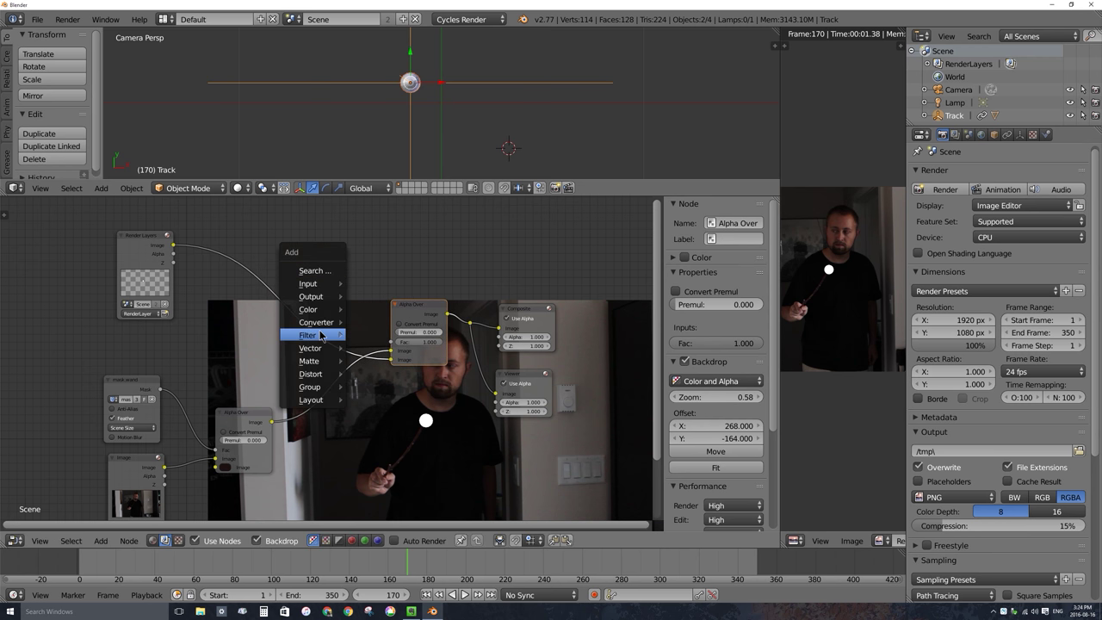
mouse_move(320, 336)
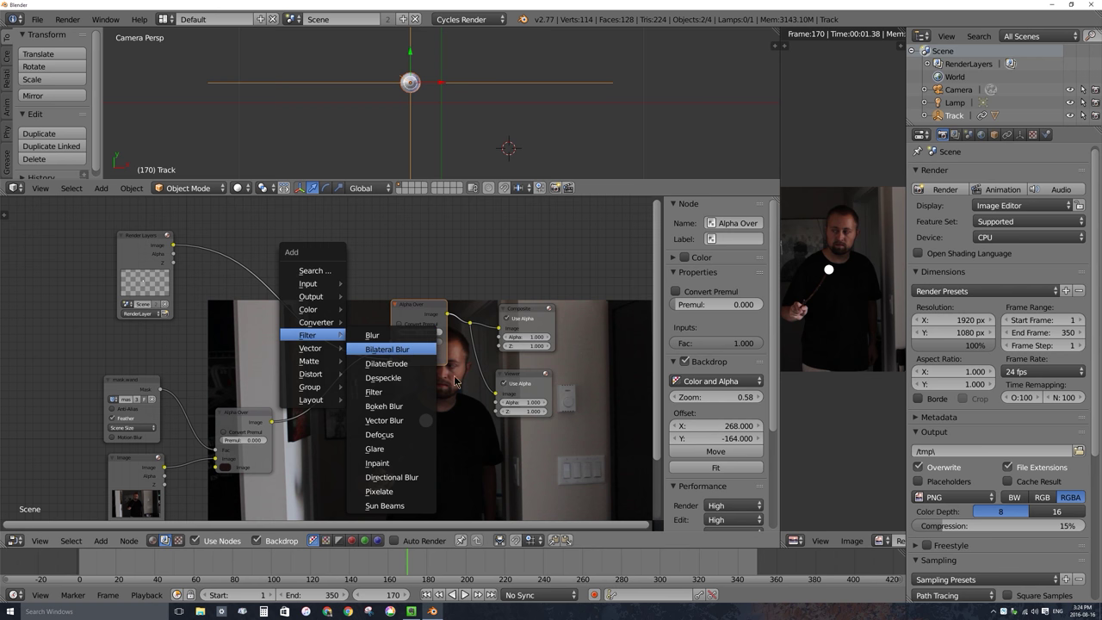
click(394, 457)
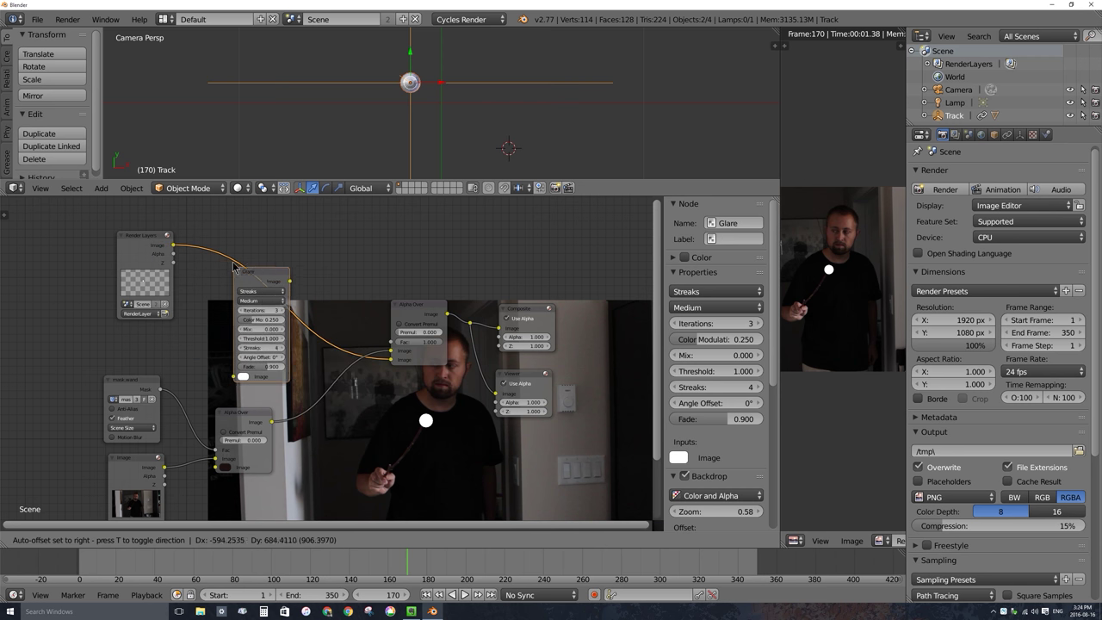
click(227, 248)
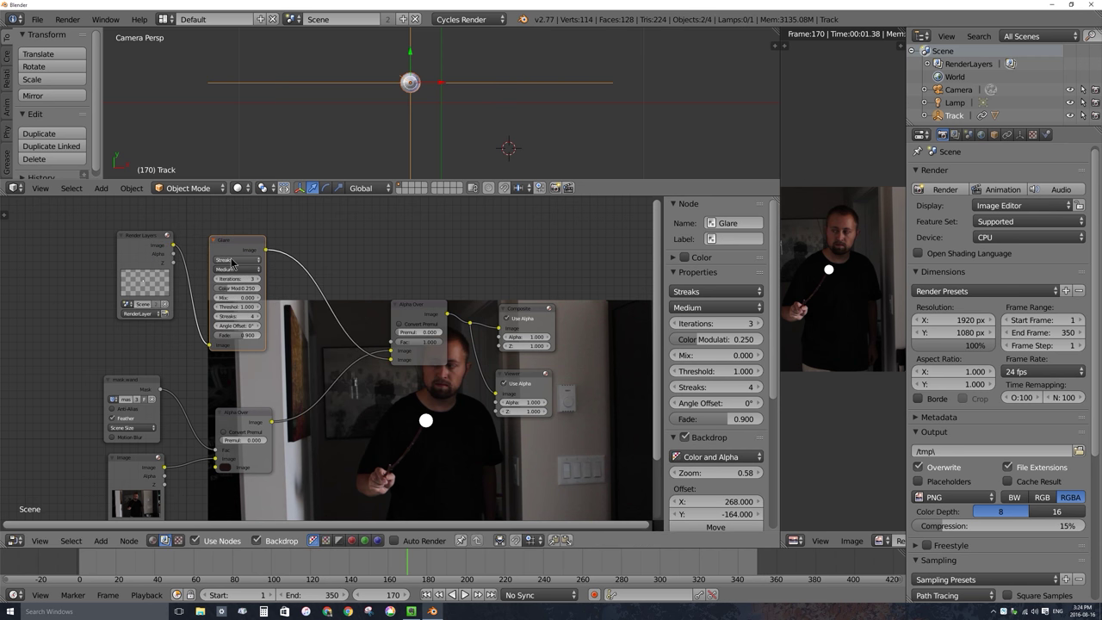
click(232, 260)
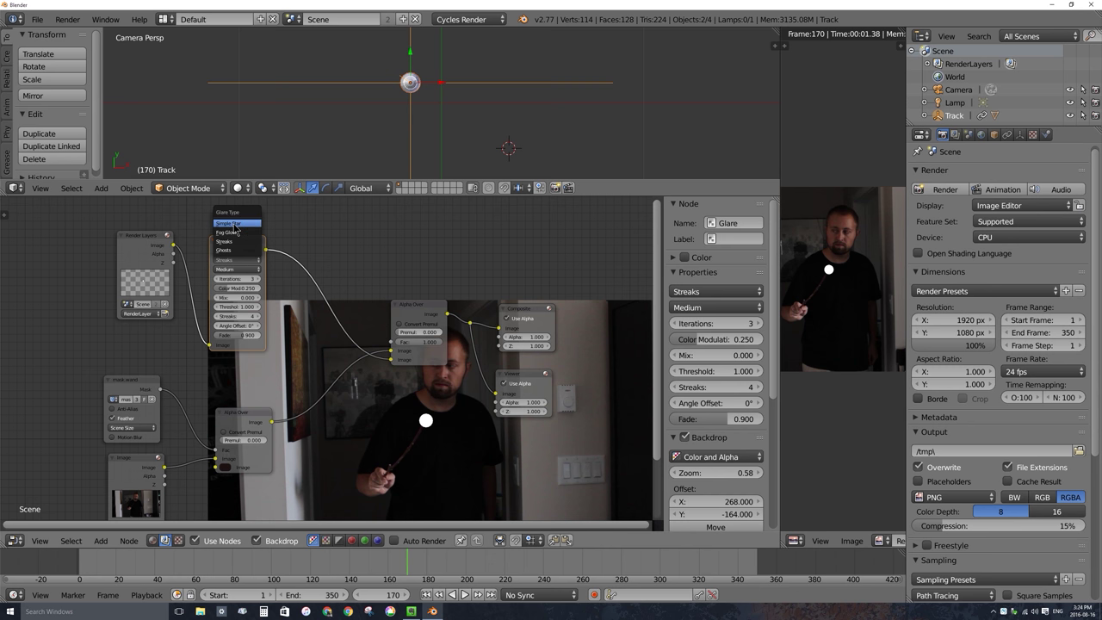
click(234, 225)
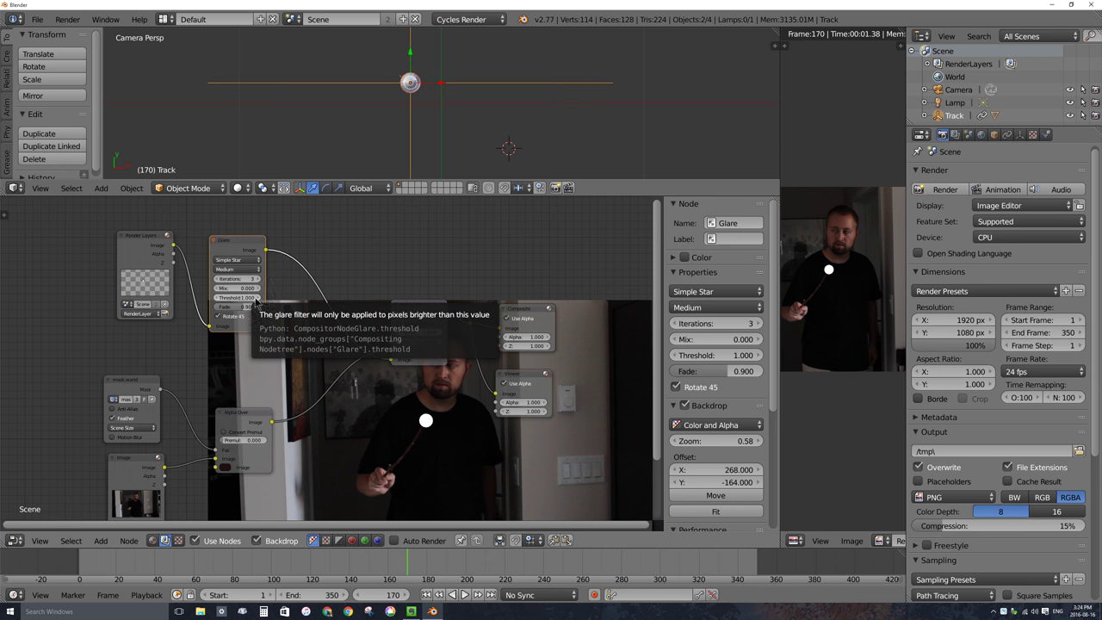
- Set the Simple Star Glare node's threshold to 0, fade to 1.000 and iterations to 5
key(BackSpace)
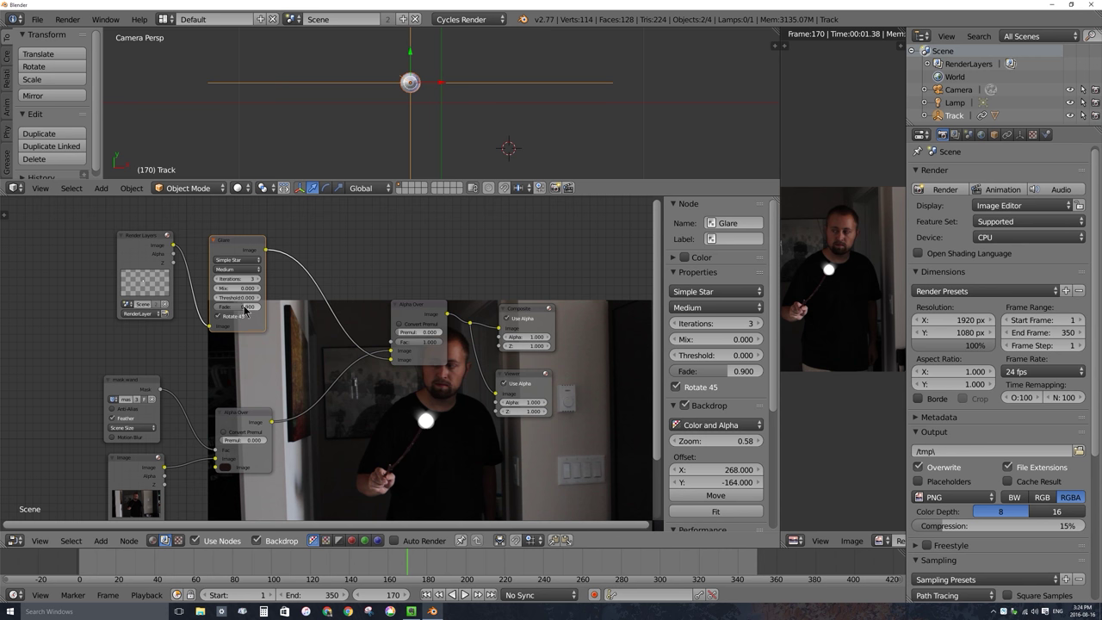
drag(246, 307, 293, 355)
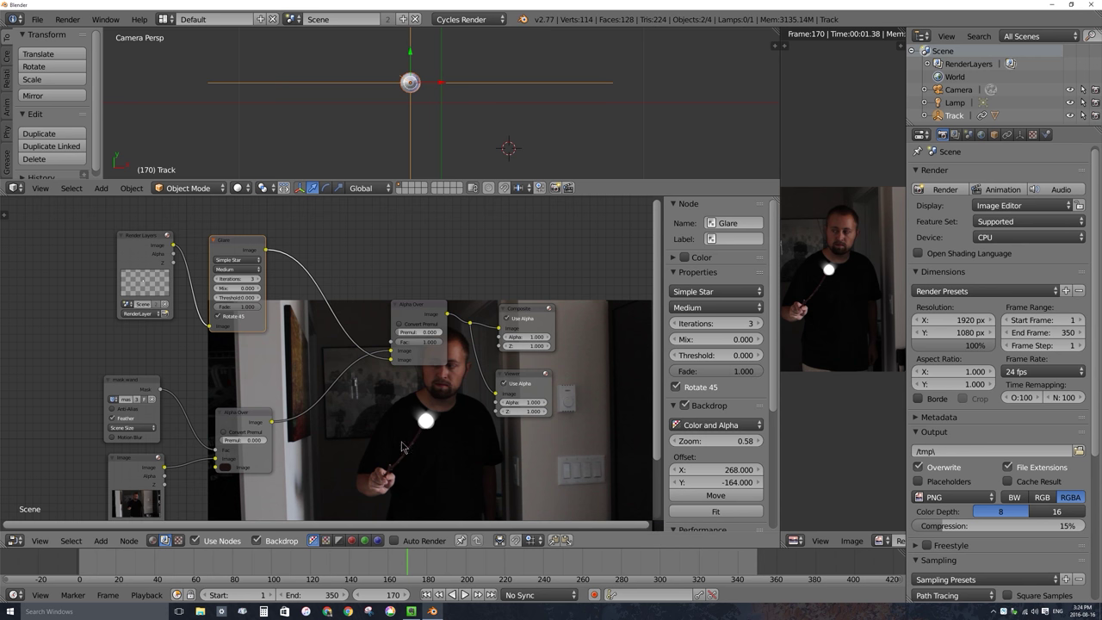
drag(246, 279, 263, 300)
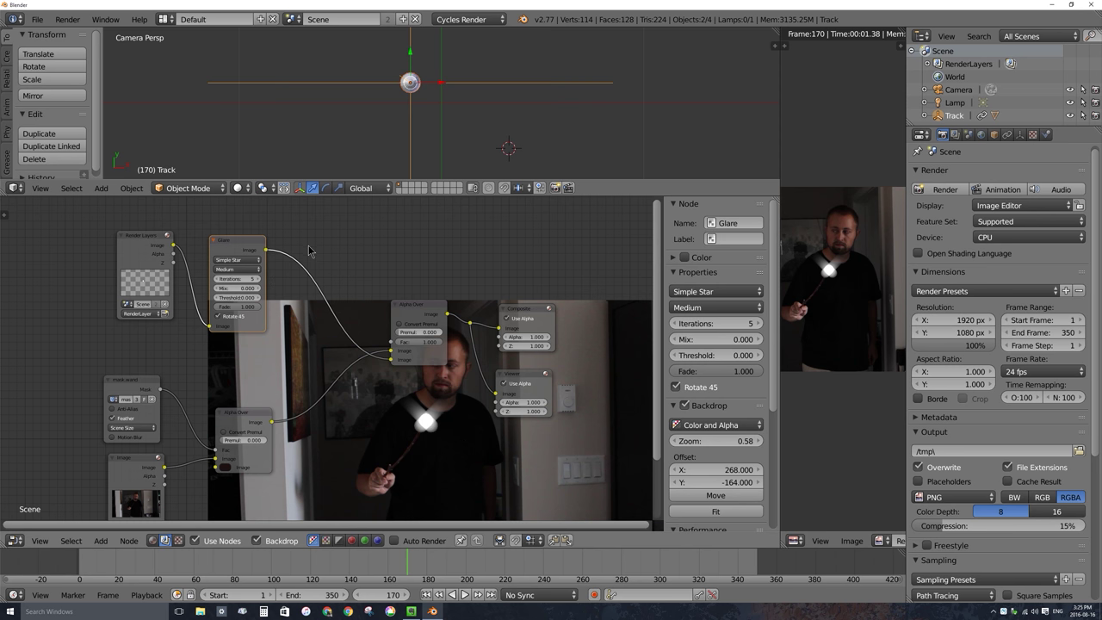
- Insert a second Glare node between the Simple Star Glare and the final Alpha Over, and tidy the neighbouring nodes
key(shift+a)
mouse_move(310, 249)
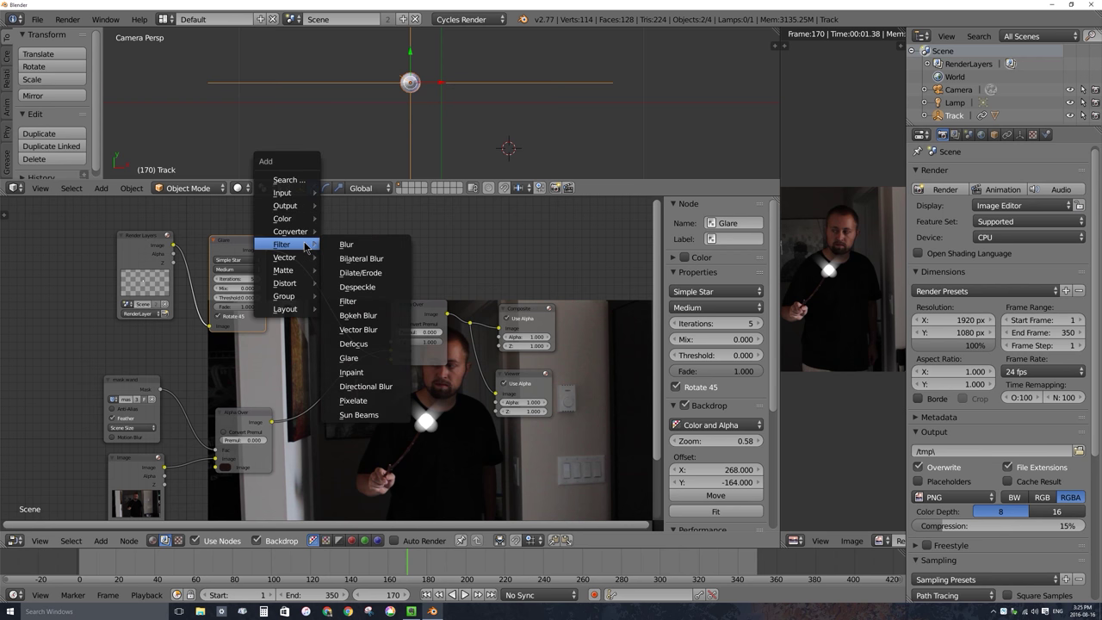
click(365, 361)
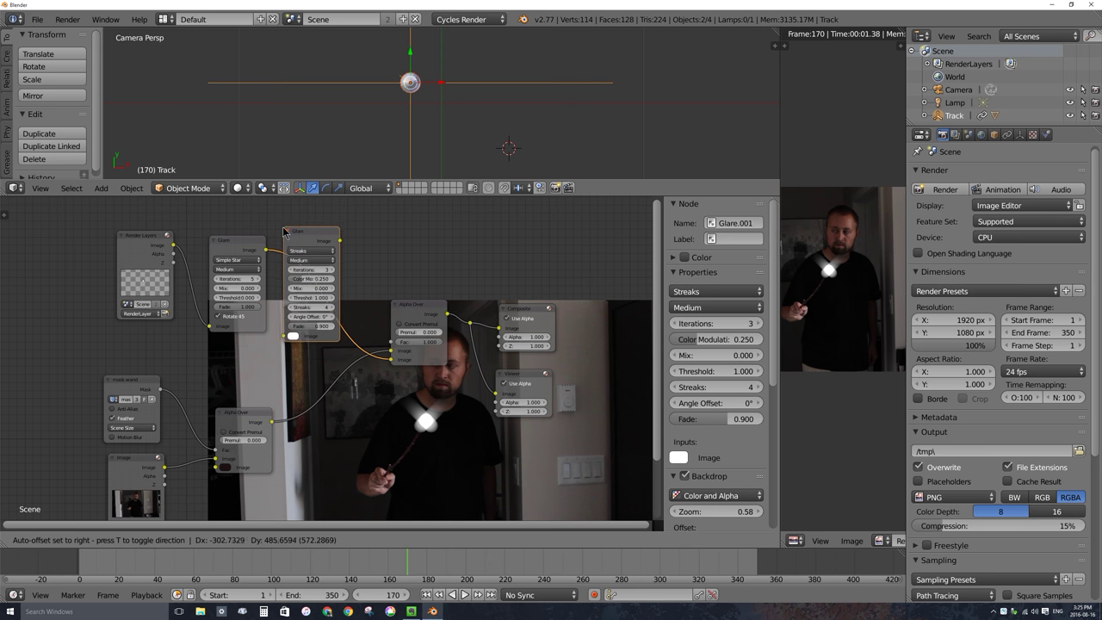
click(311, 262)
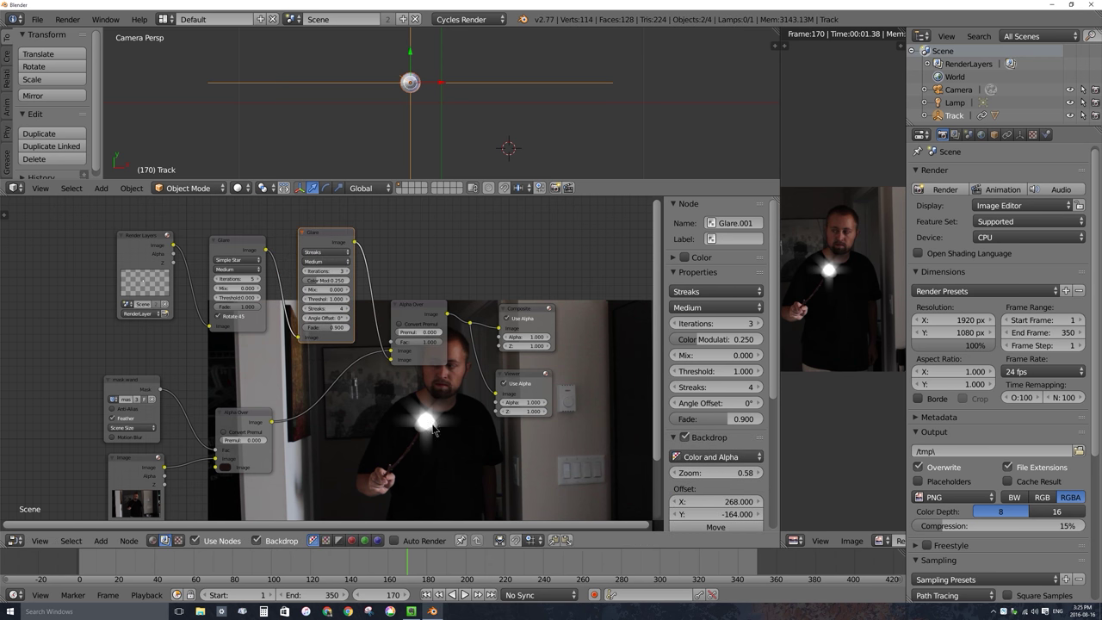
mouse_move(234, 249)
mouse_down()
mouse_move(244, 243)
mouse_move(236, 249)
mouse_up()
drag(148, 238, 151, 239)
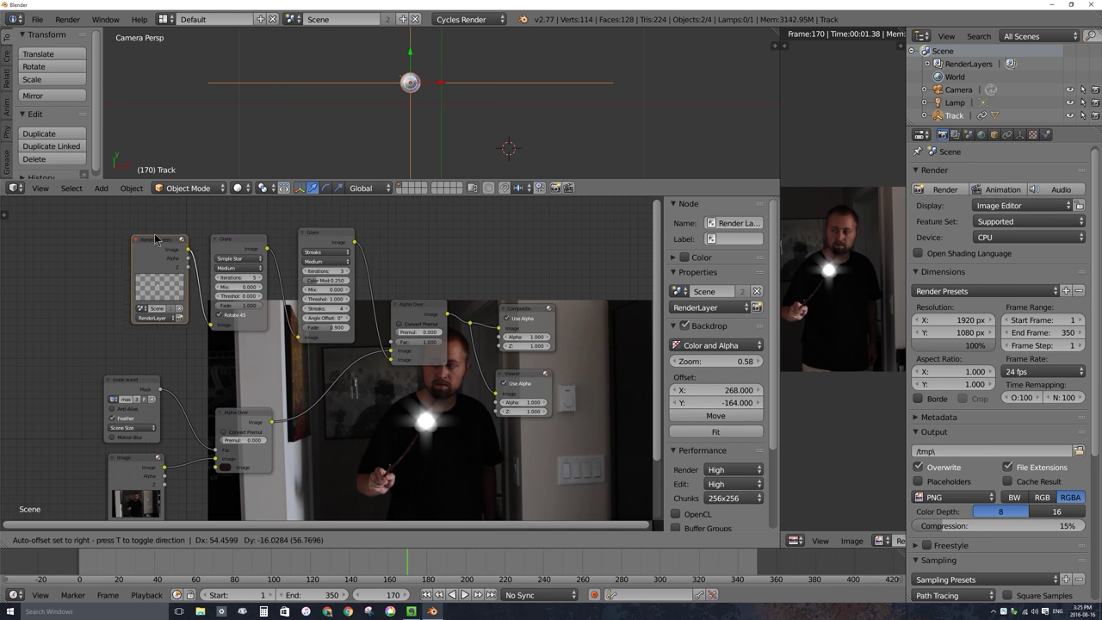
click(223, 243)
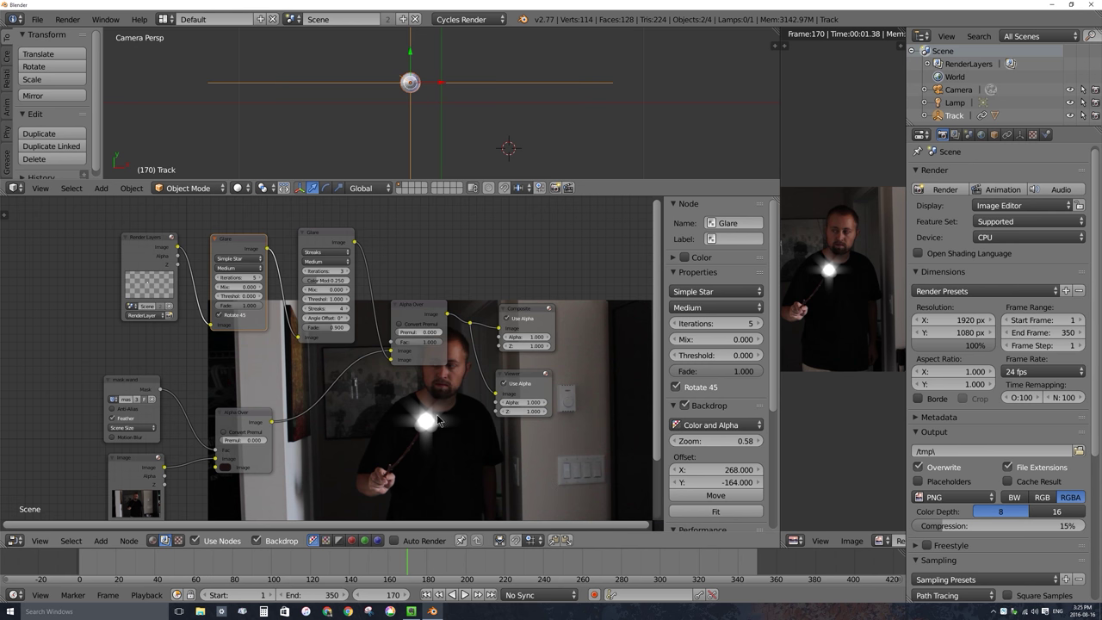
- Set the Streaks Glare node's color modulation to 0.900
scroll(323, 278, up, 1)
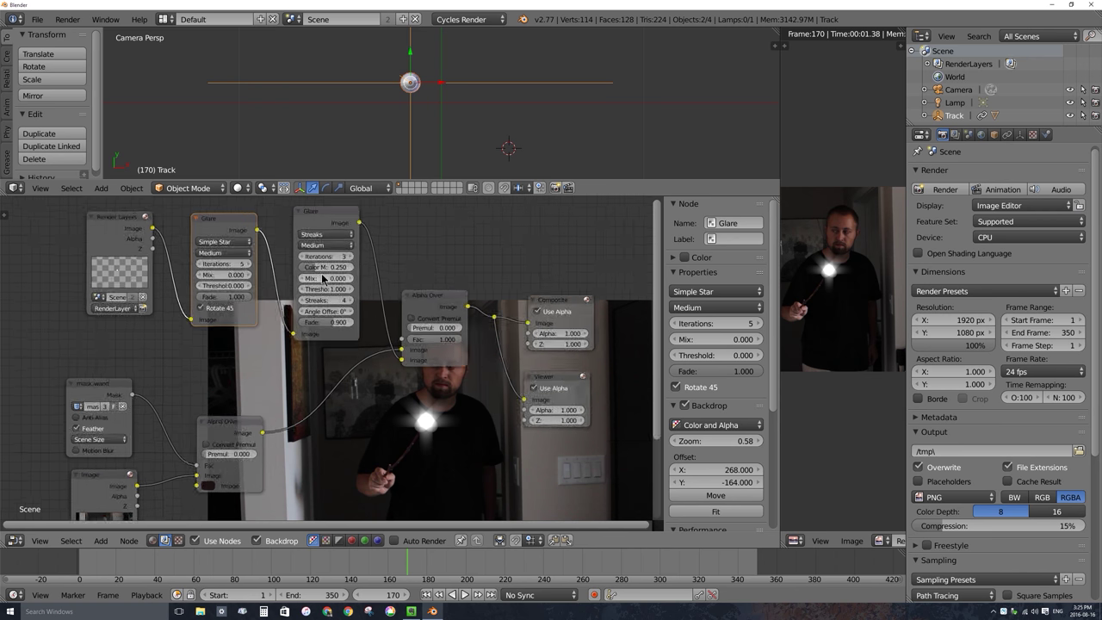
scroll(323, 278, up, 1)
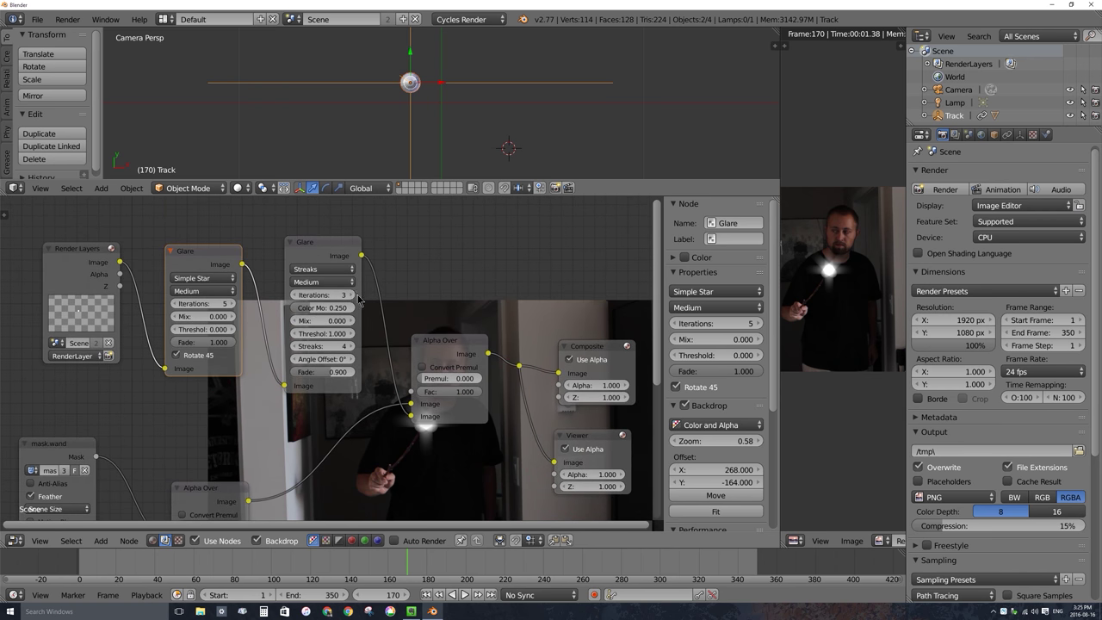
drag(360, 295, 332, 308)
click(332, 307)
text(0.)
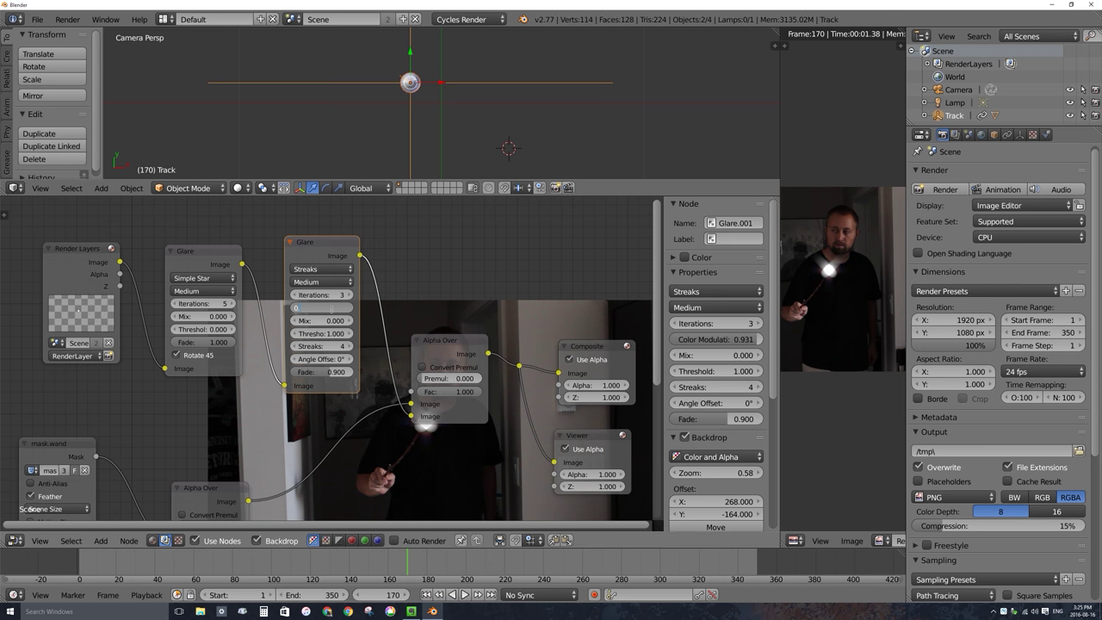
key(Return)
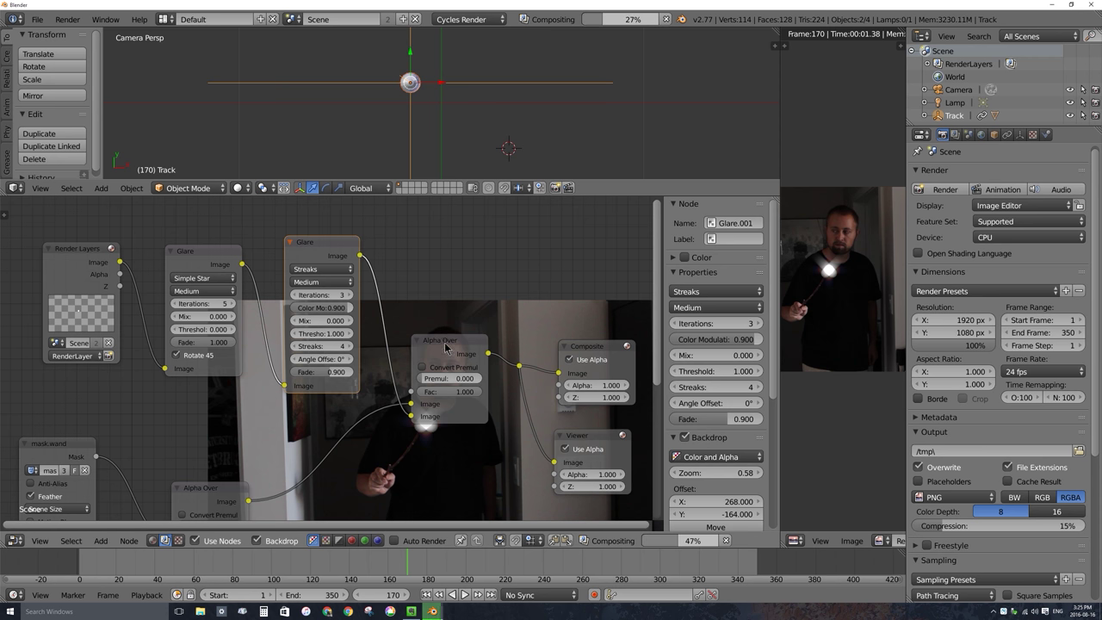
- Reposition the Streaks Glare and final Alpha Over nodes so the composited glow in the backdrop is uncovered
key(g)
click(439, 363)
drag(441, 353, 443, 305)
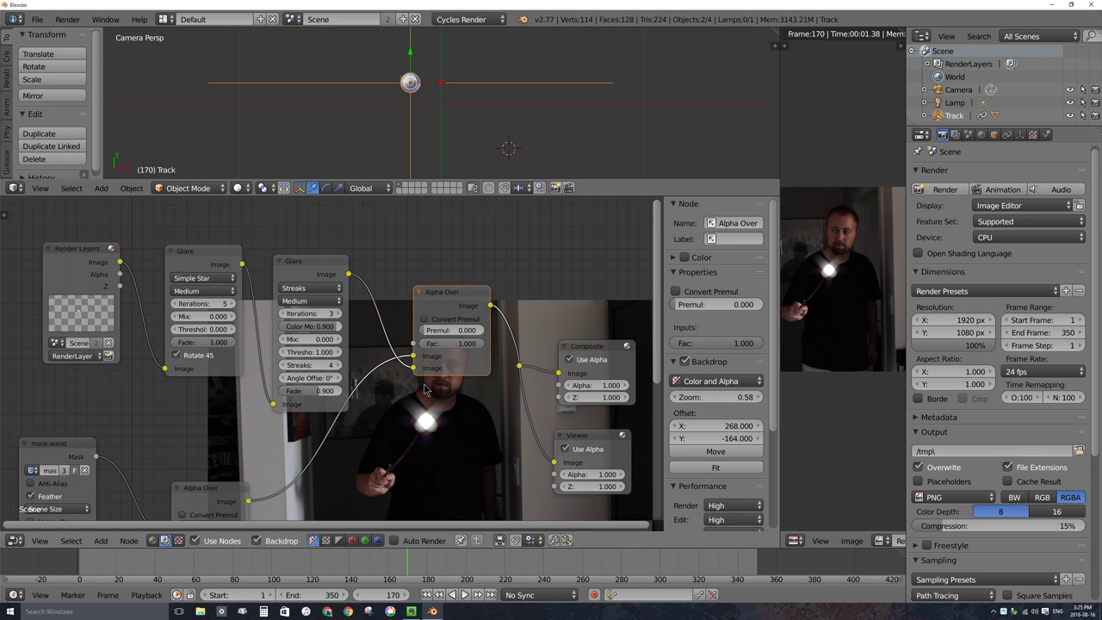
key(ctrl+z)
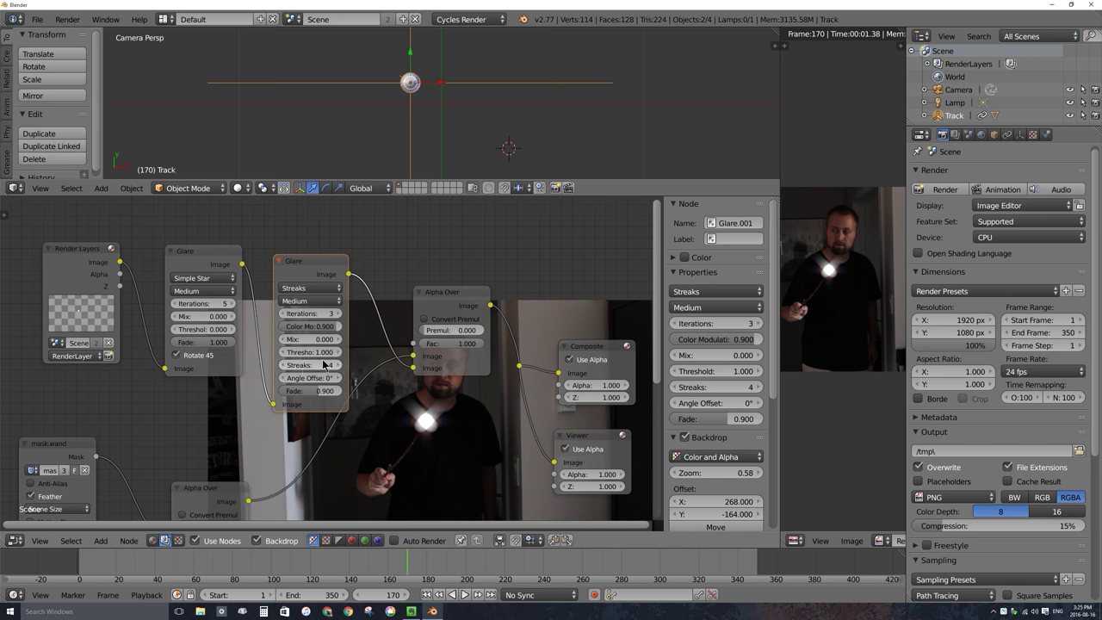
- Set the Streaks Glare node to 12 streaks, threshold 0, fade 0.950, angle offset 6.4° and 5 iterations
drag(284, 362, 339, 367)
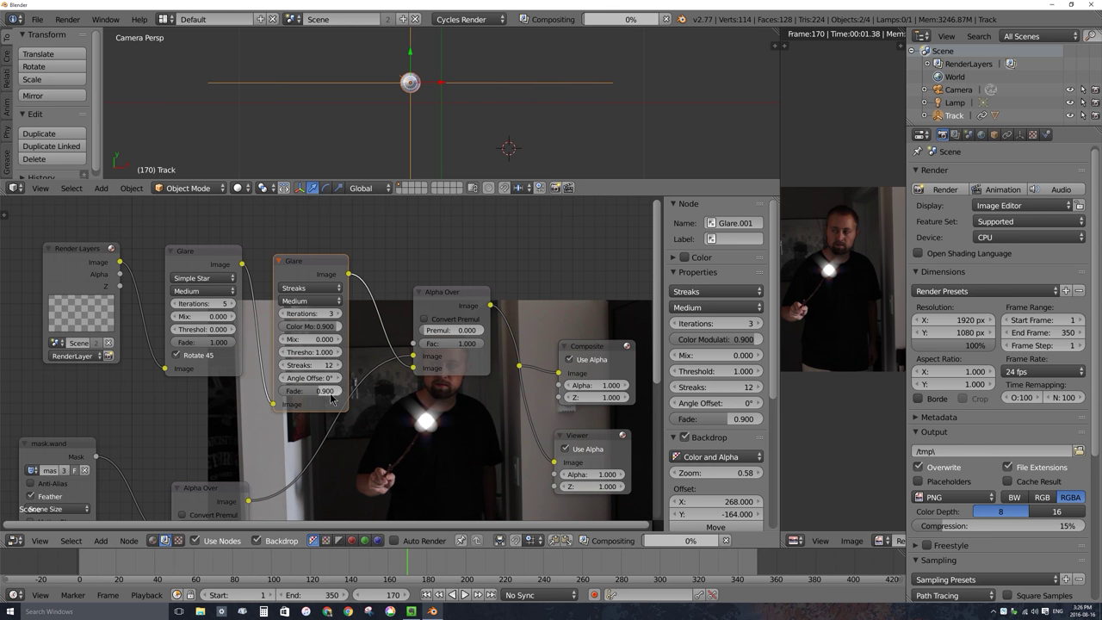
drag(337, 359, 297, 358)
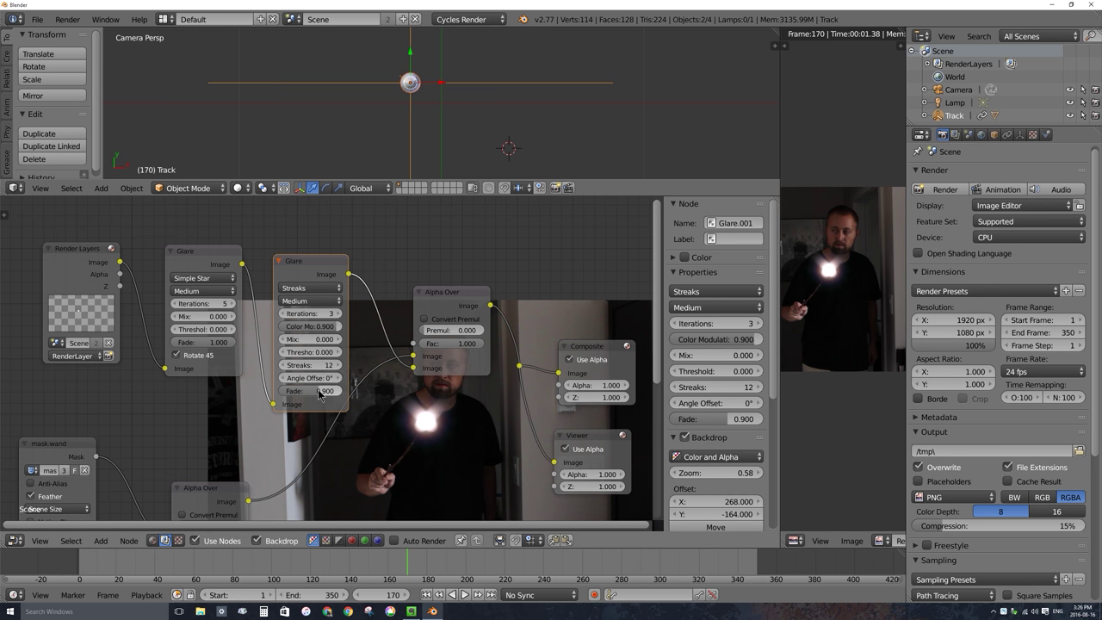
drag(318, 393, 338, 393)
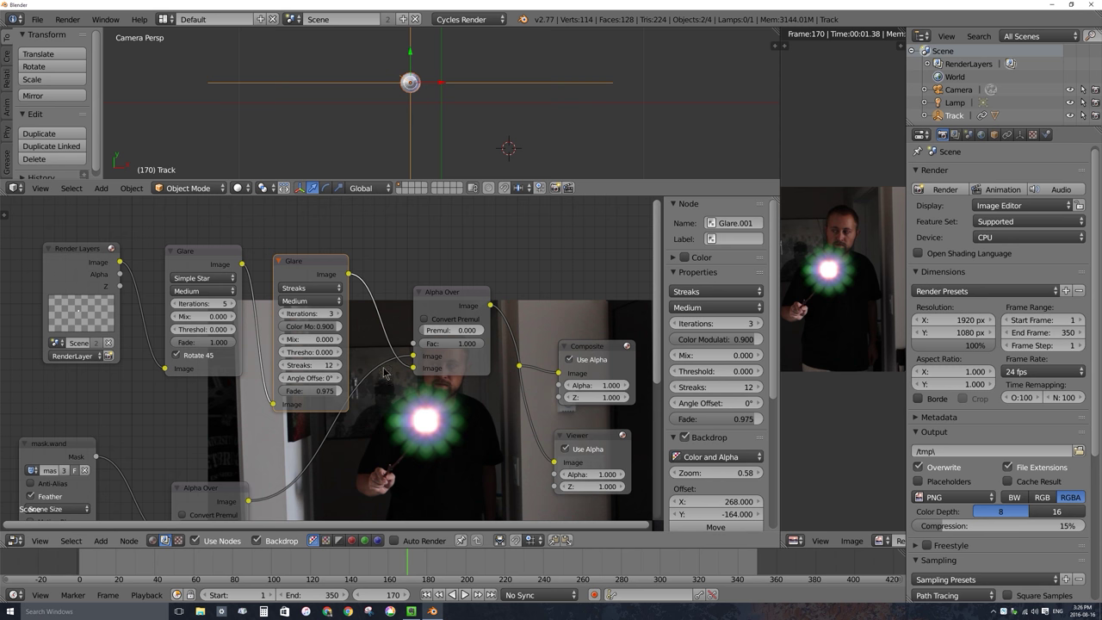
drag(335, 392, 326, 393)
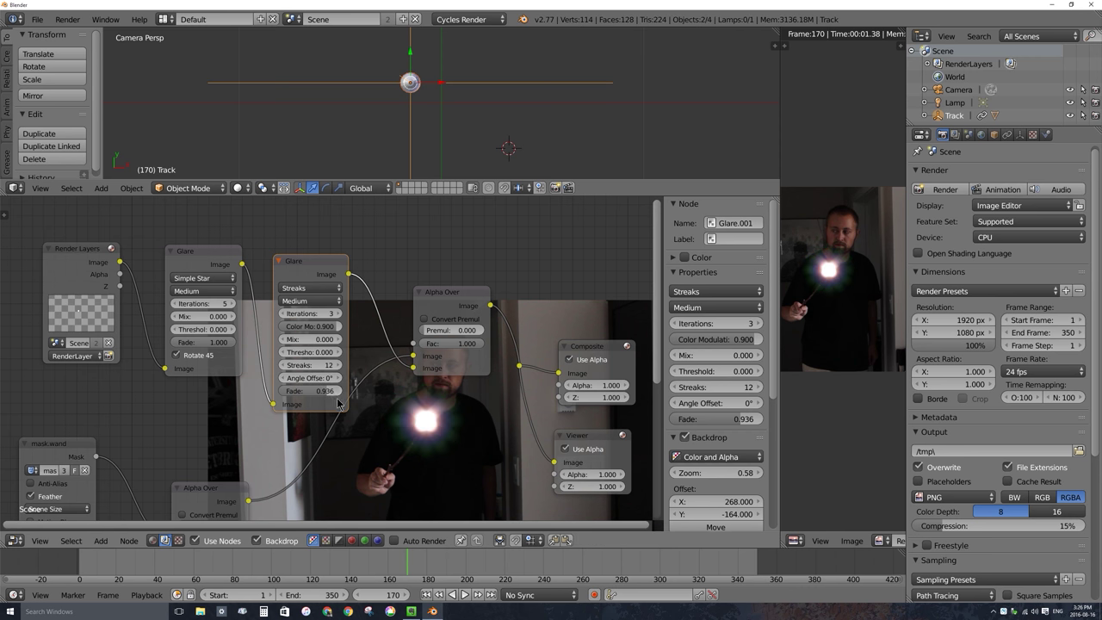
drag(332, 391, 328, 376)
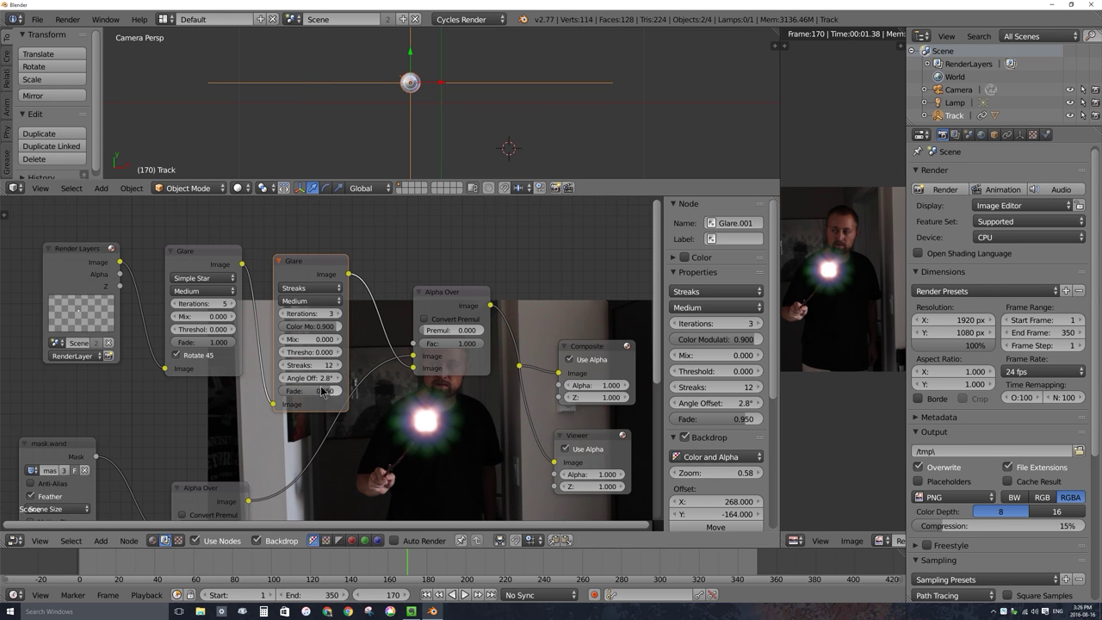
drag(333, 379, 345, 379)
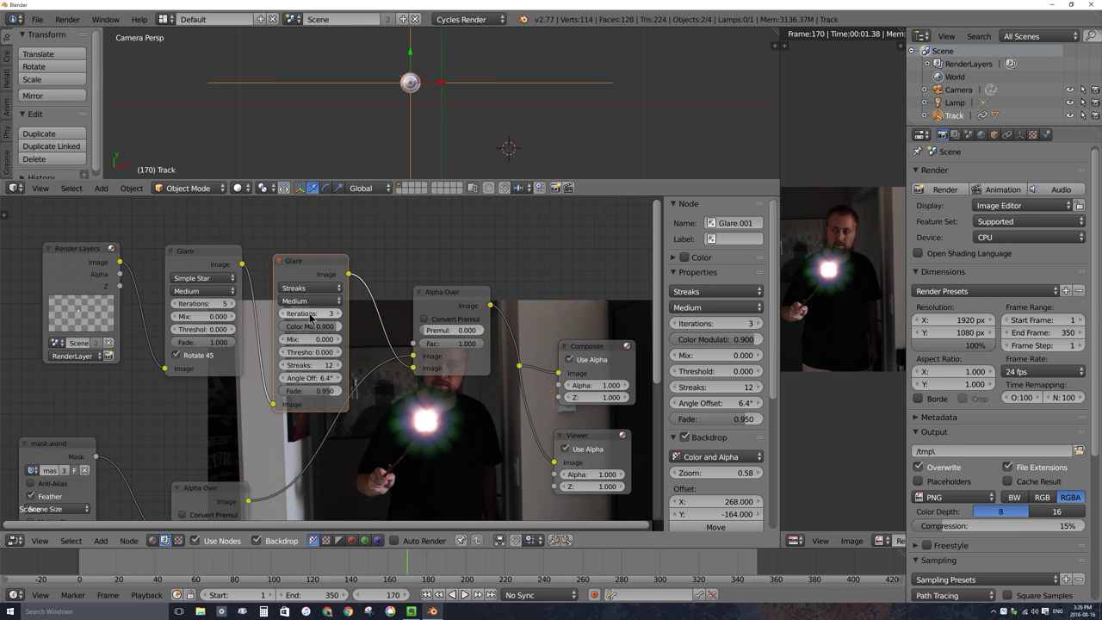
drag(330, 317, 331, 317)
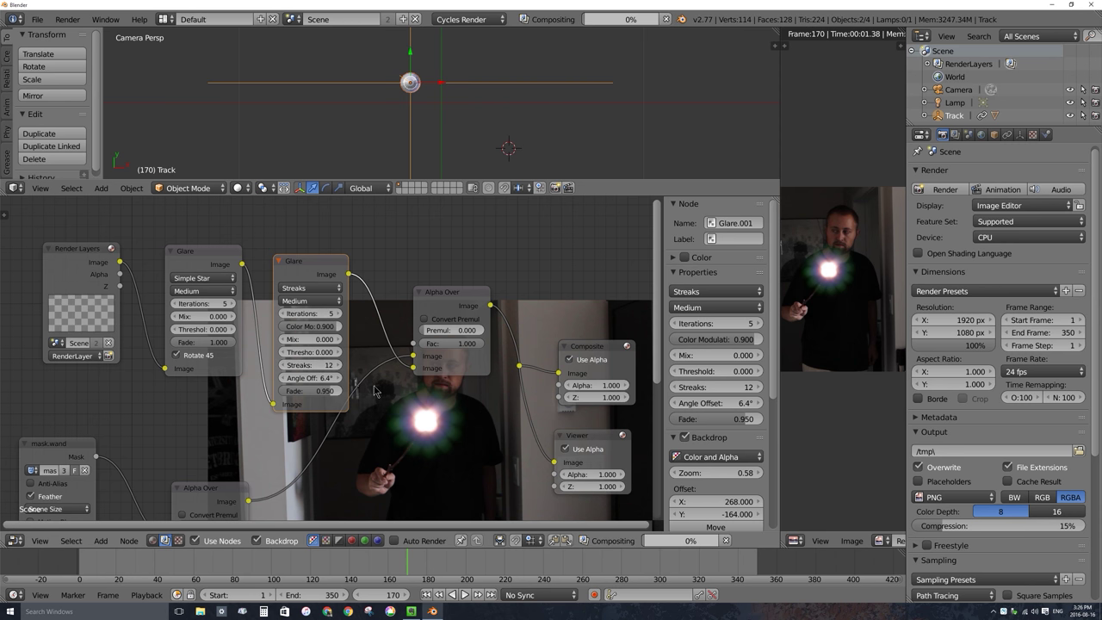
- Set the Streaks Glare node's color modulation to 0.850, after trying 0.750, and its streaks to 16
click(311, 326)
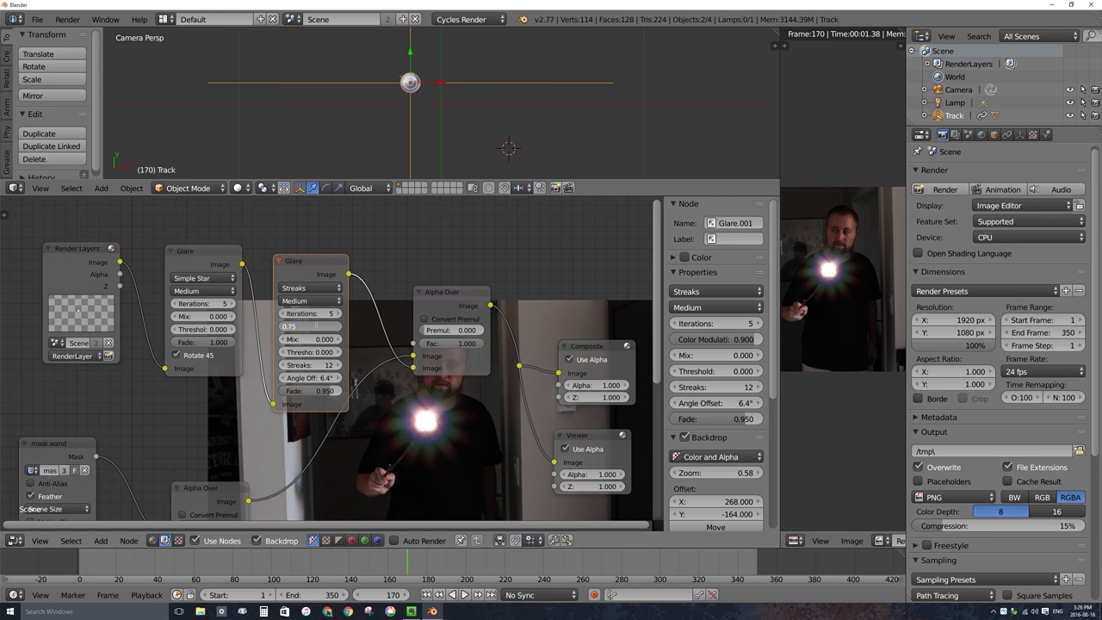
key(Return)
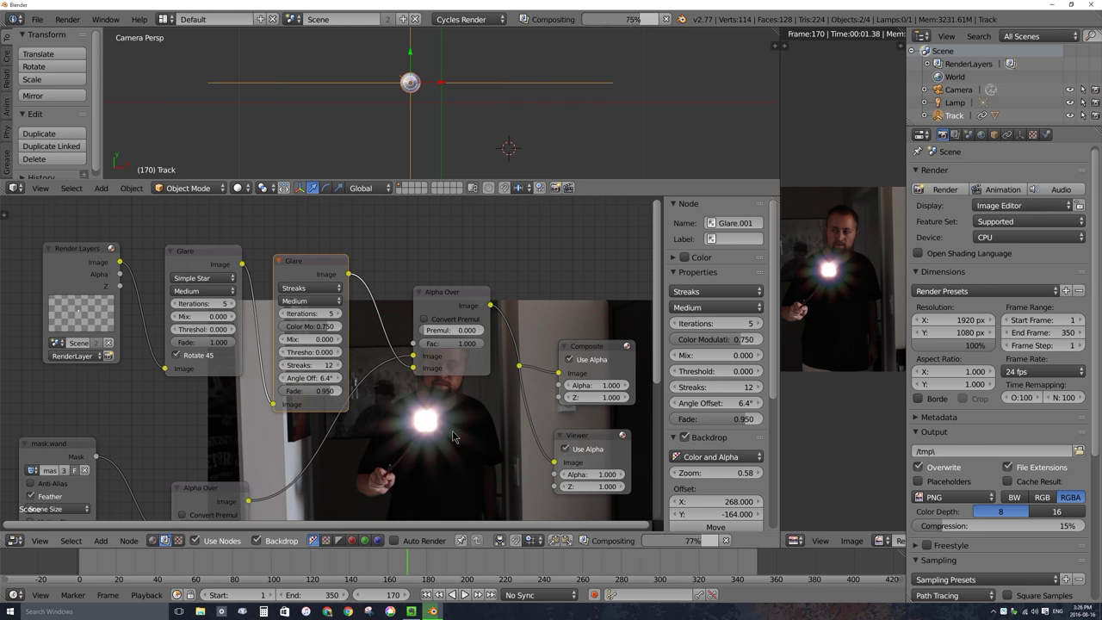
click(313, 326)
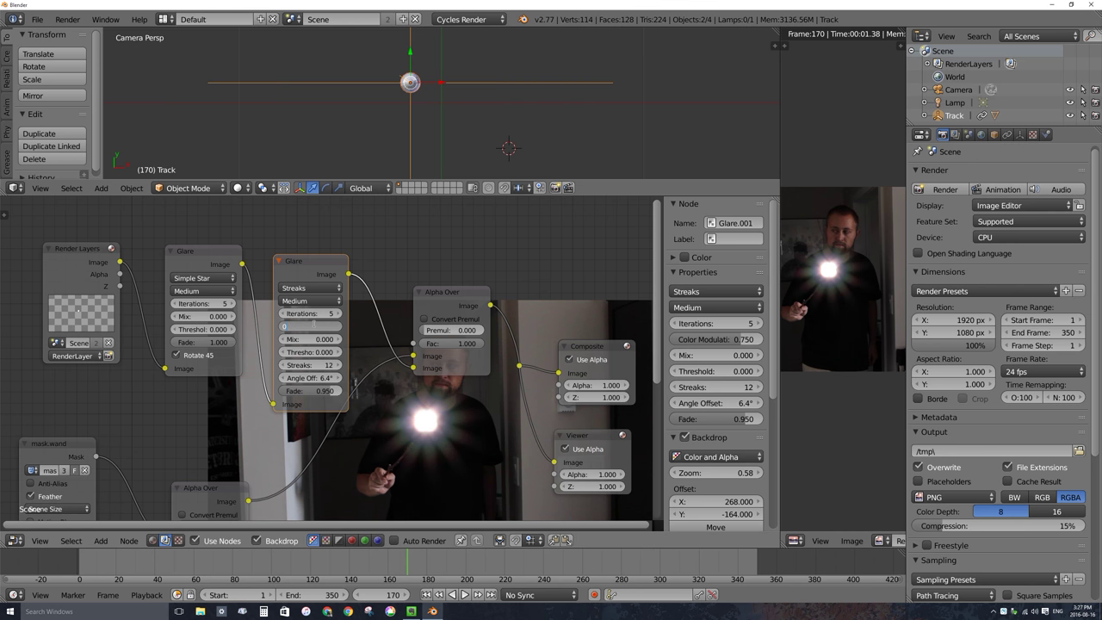
text(0.85)
key(Return)
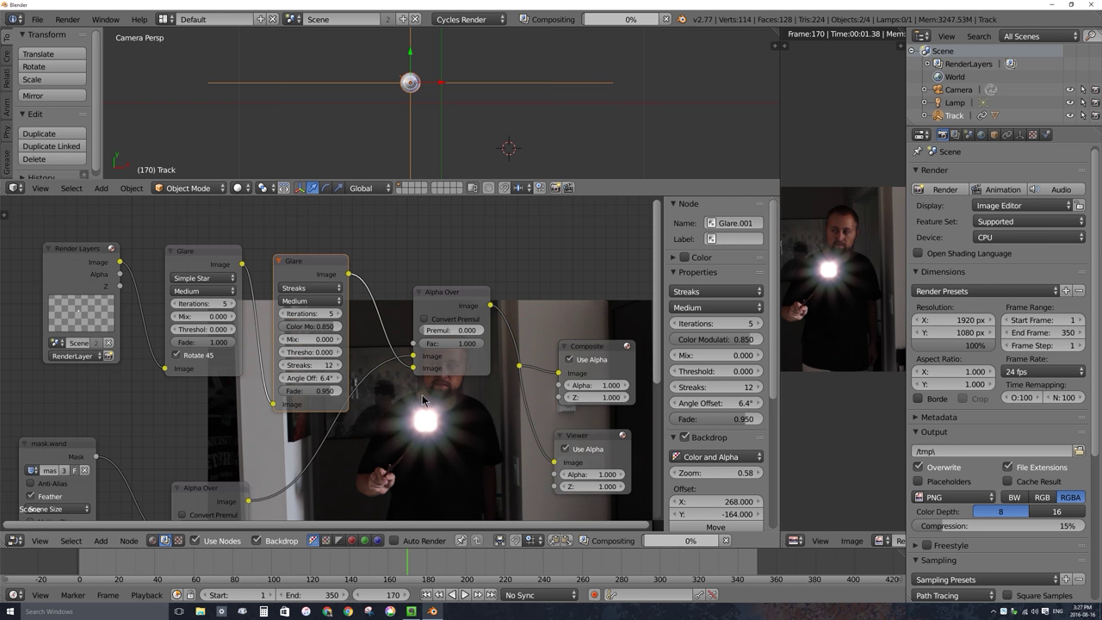
click(321, 366)
text(16)
key(Return)
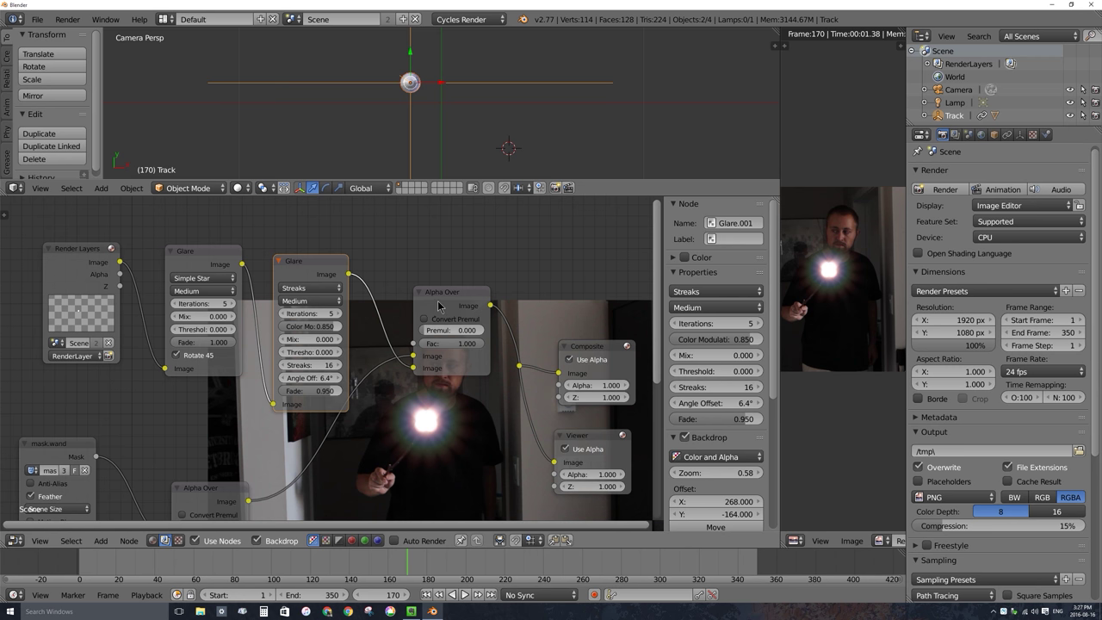
- Duplicate the Streaks Glare node and insert the copy between the original and the final Alpha Over, clear of the glow
drag(437, 296, 457, 308)
click(300, 263)
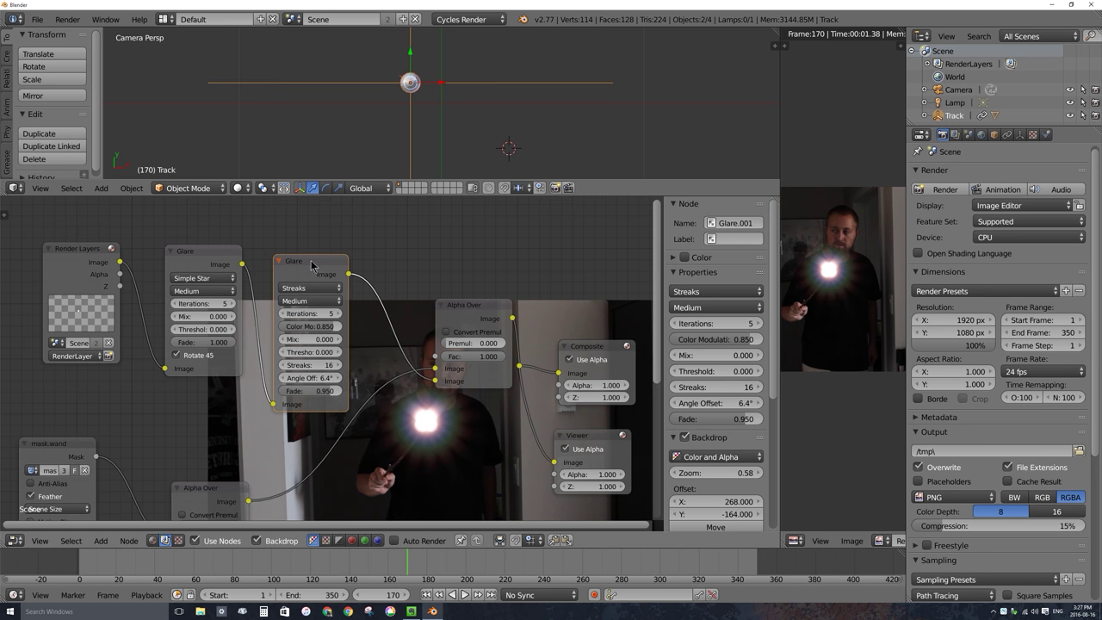
key(shift+d)
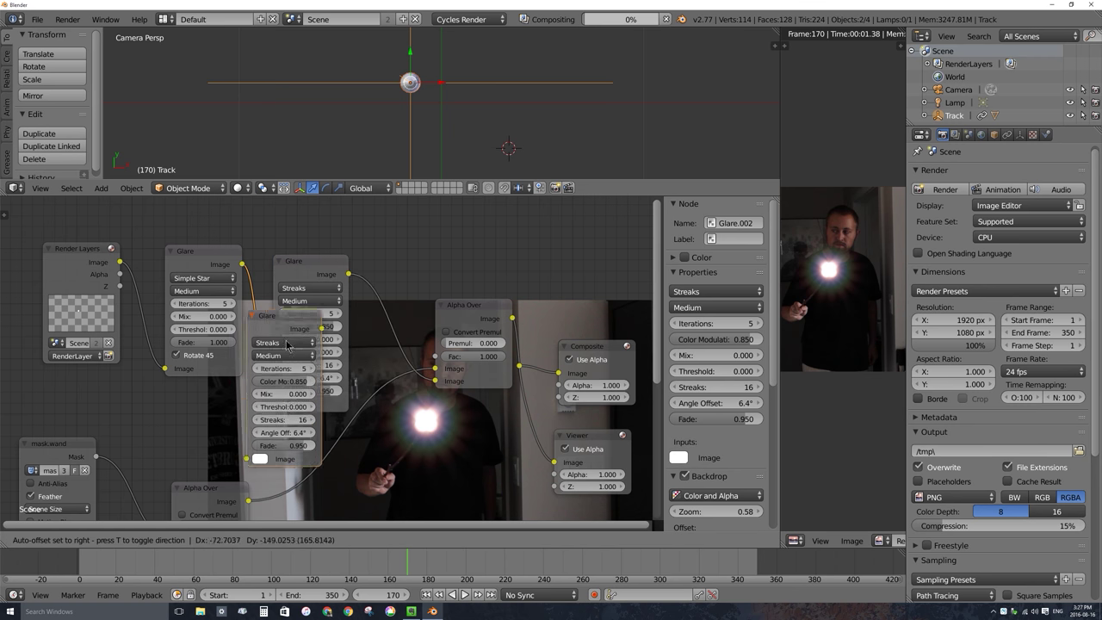
click(439, 272)
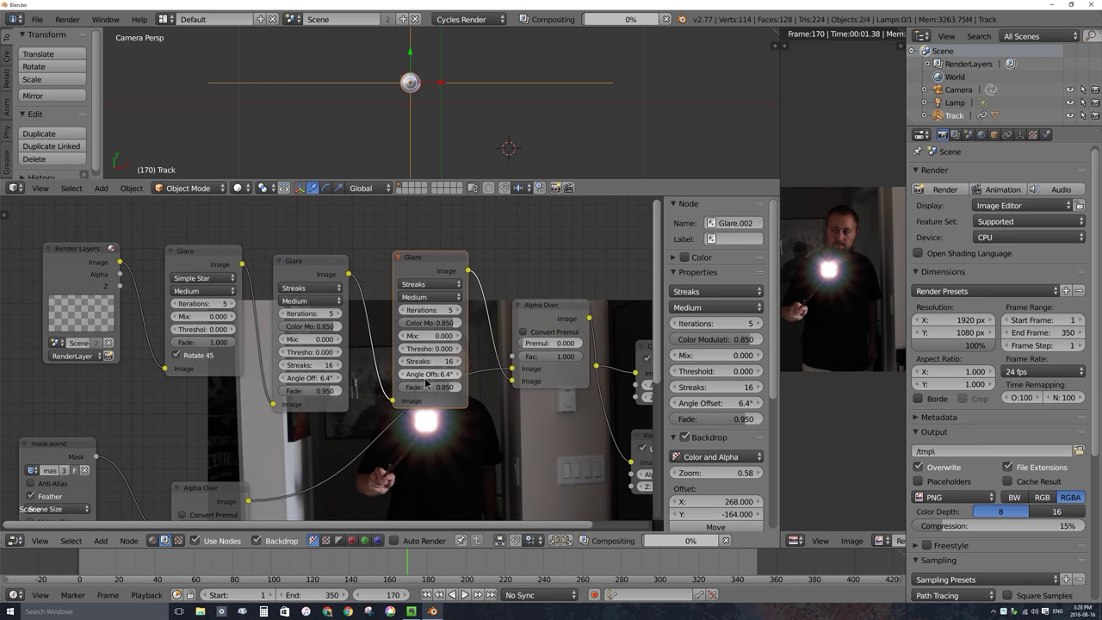
drag(420, 298, 410, 281)
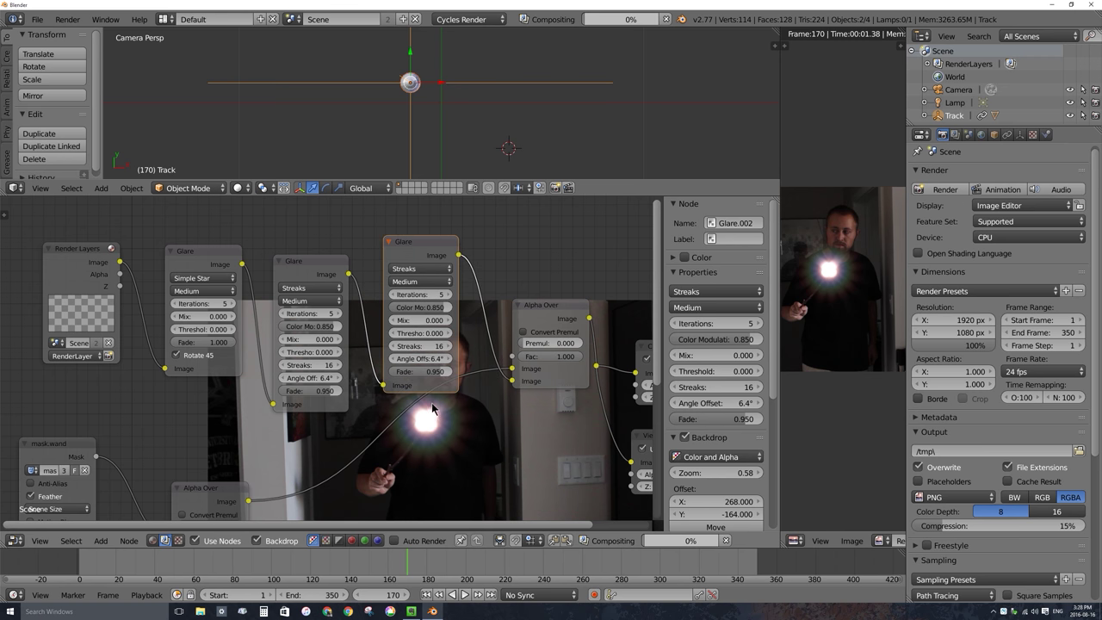
middle_drag(440, 399, 419, 370)
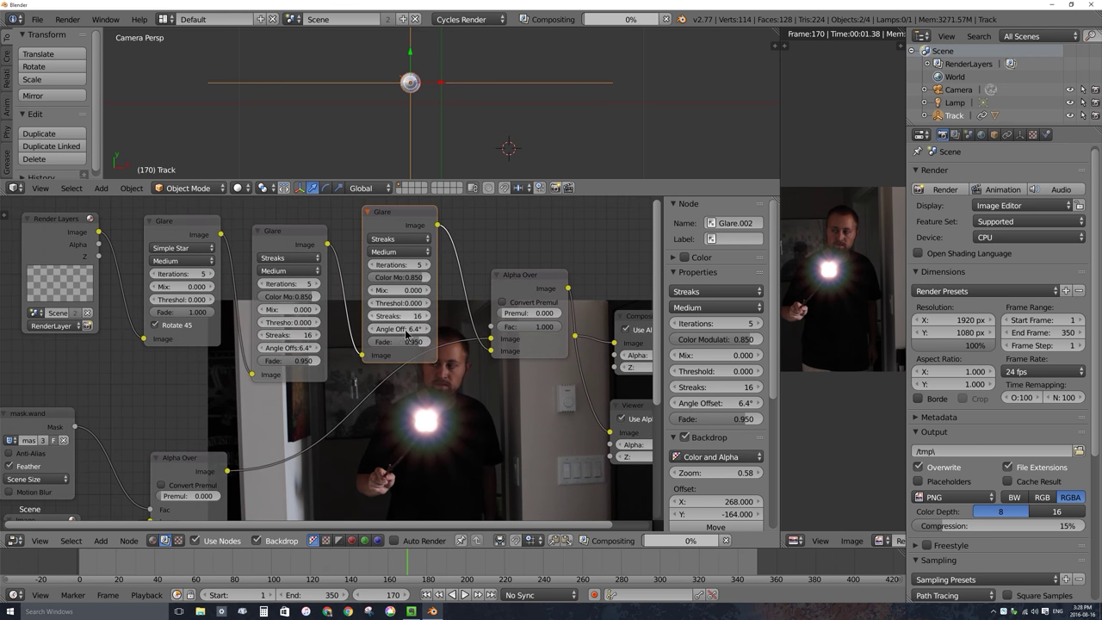
- Set the duplicated Streaks Glare node's angle offset to 48° and try to raise its streaks to 30
drag(397, 329, 429, 398)
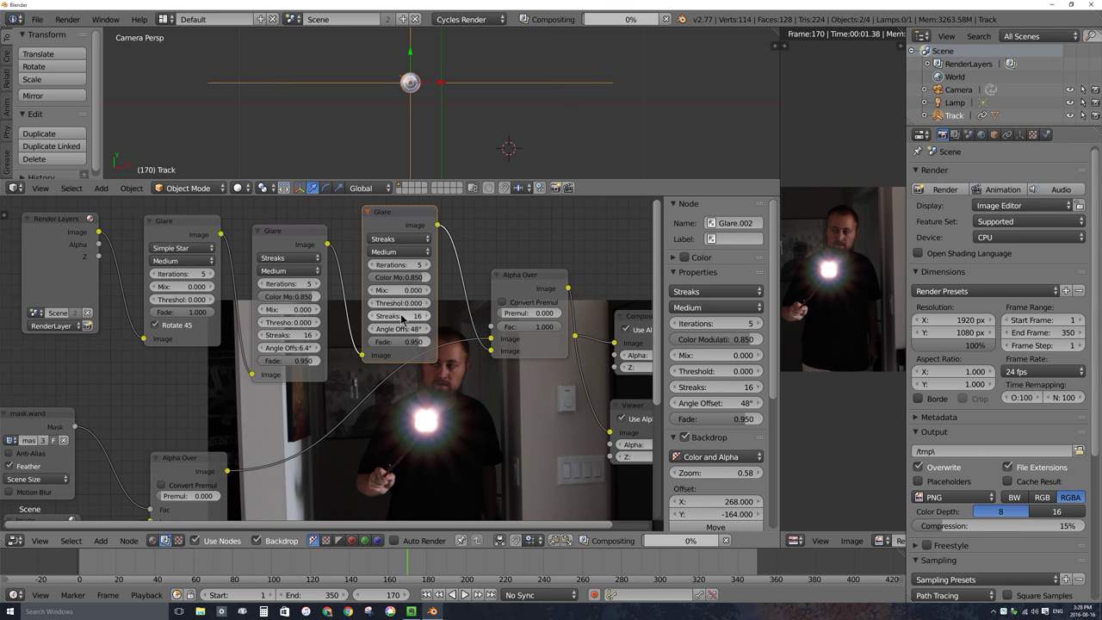
click(401, 318)
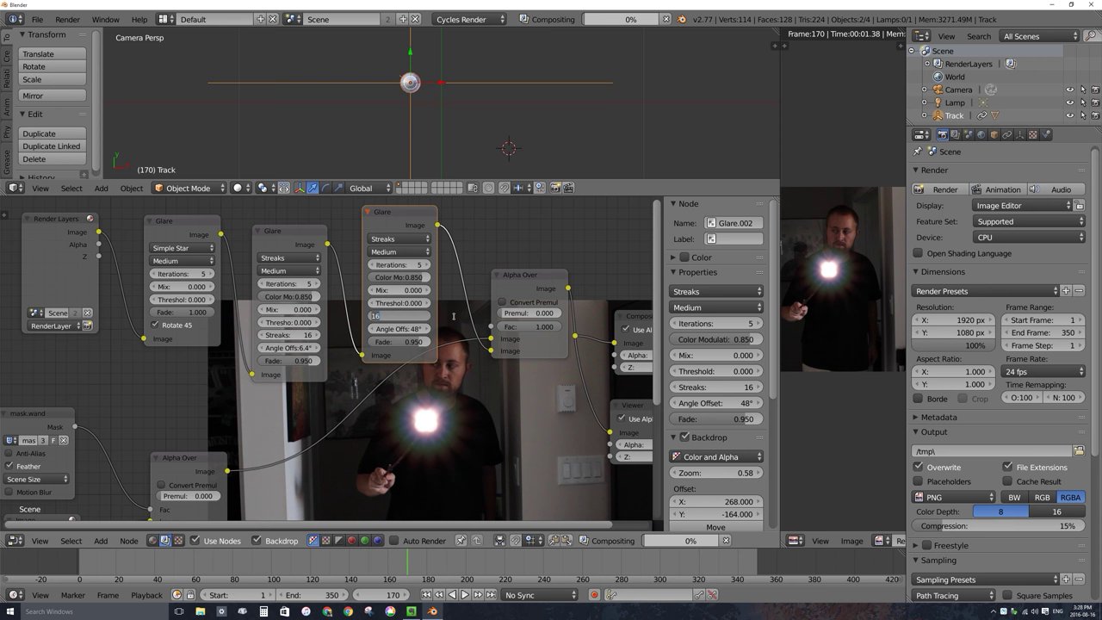
key(Return)
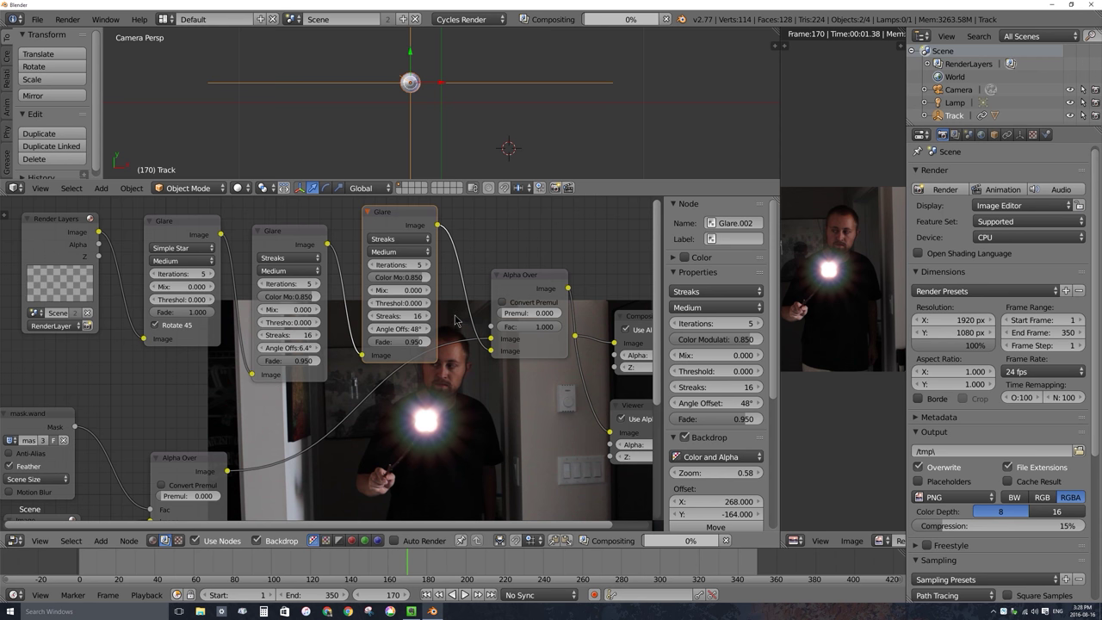
click(410, 316)
text(30)
key(Return)
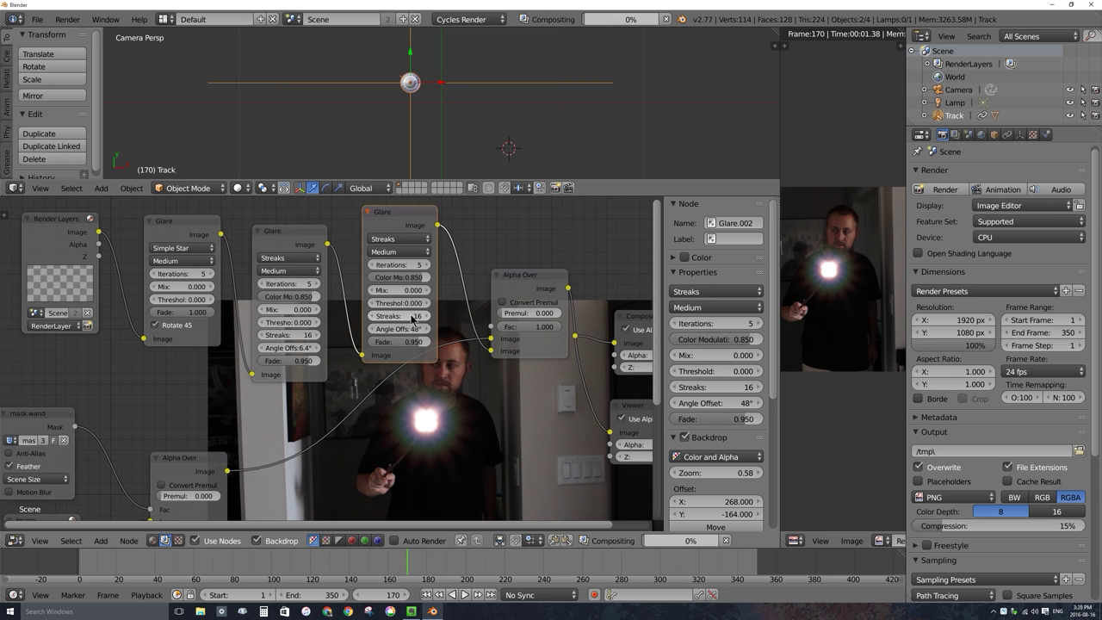
click(410, 316)
key(Return)
click(411, 317)
key(Return)
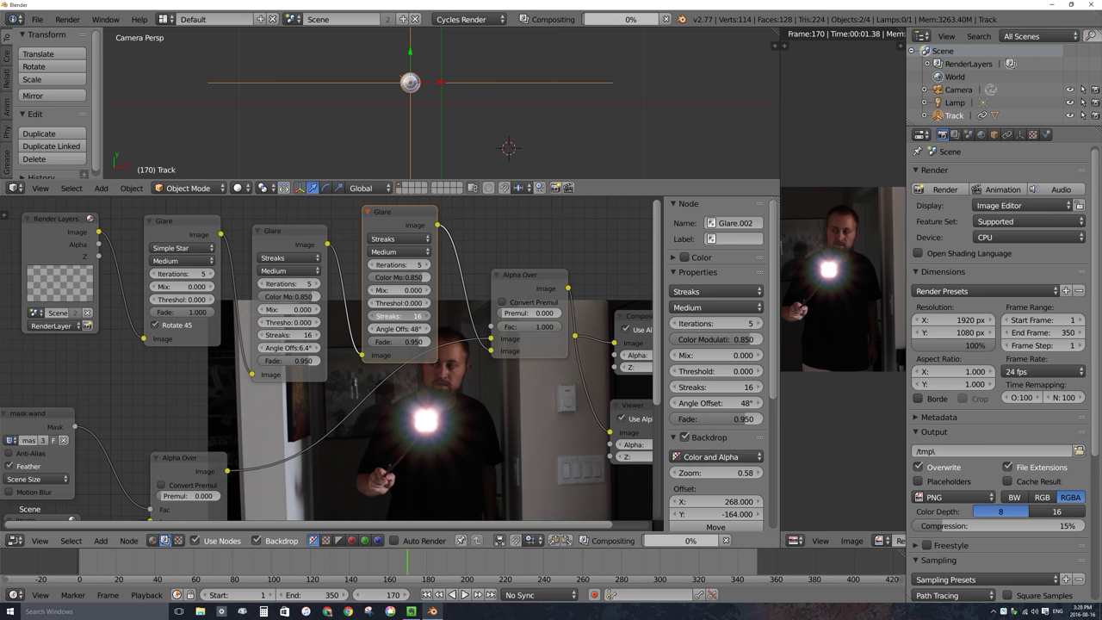
- Set the duplicated Streaks Glare node to 9 streaks with a color modulation of 0.688
click(411, 317)
text(159)
key(Return)
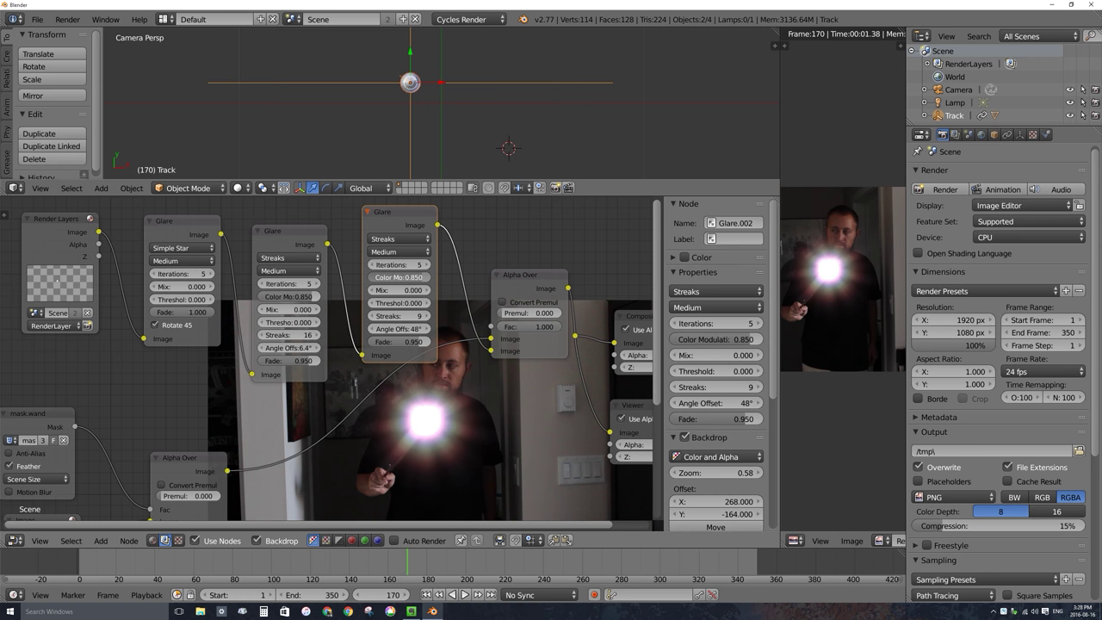
mouse_move(415, 277)
mouse_down()
mouse_move(396, 277)
mouse_move(415, 280)
mouse_up()
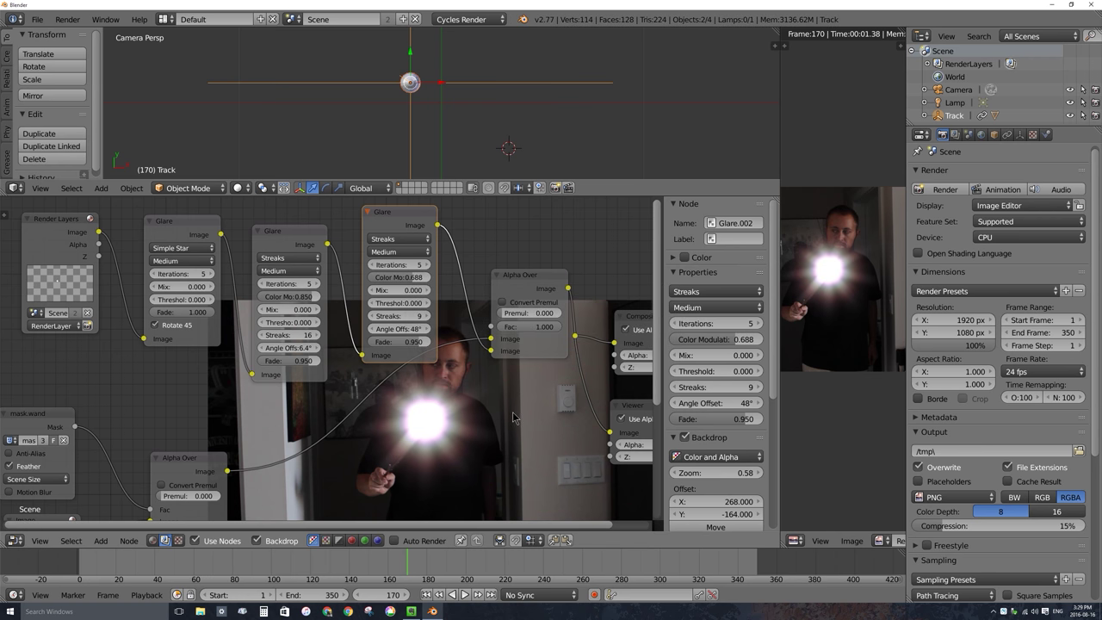
- Insert a Blur node between the second Streaks Glare and the final Alpha Over, making room for it in the node chain
drag(508, 282, 529, 286)
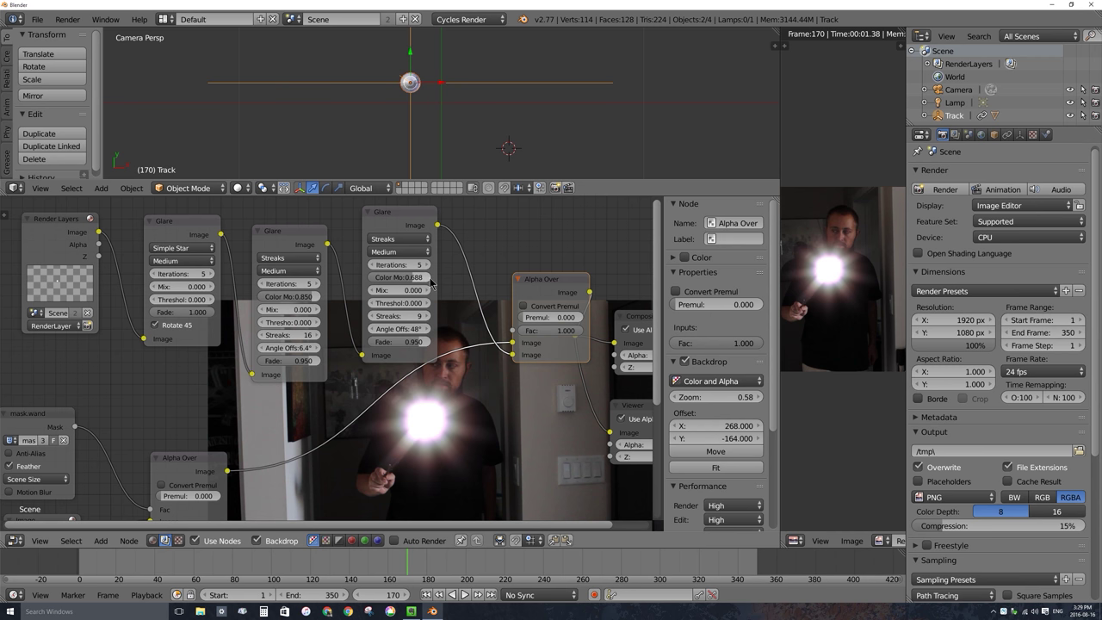
key(shift+a)
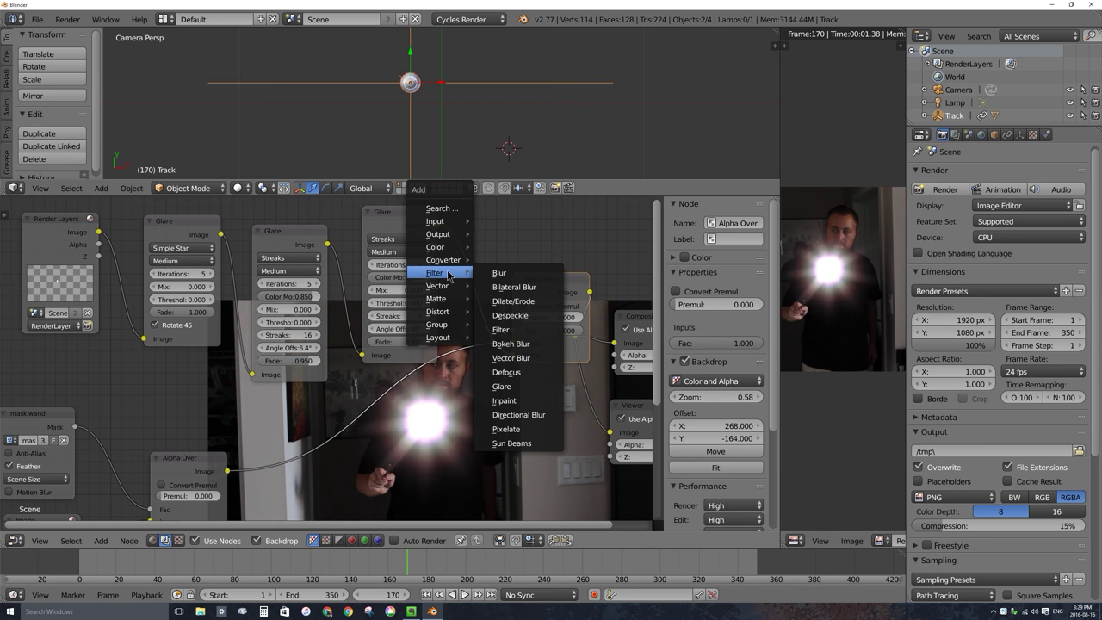
click(500, 273)
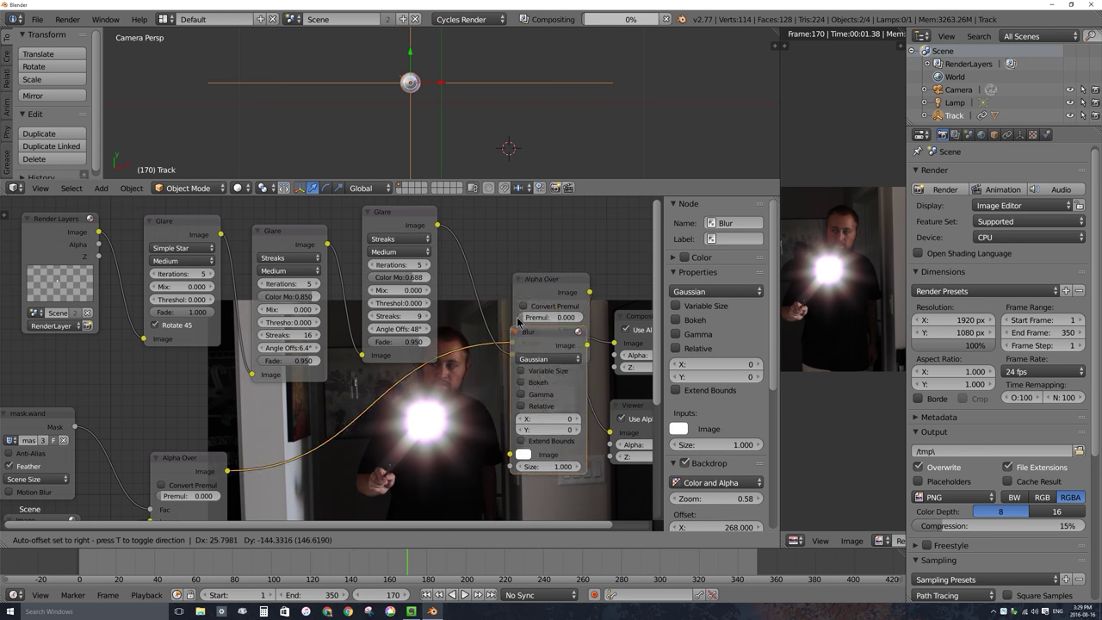
click(463, 245)
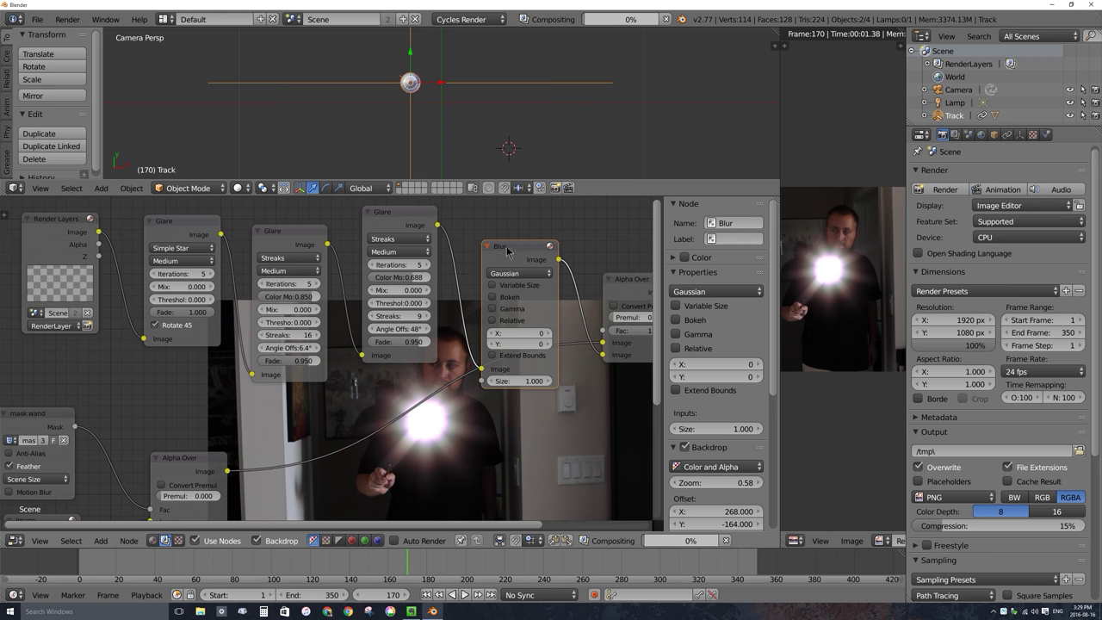
drag(508, 254, 524, 212)
scroll(351, 380, down, 2)
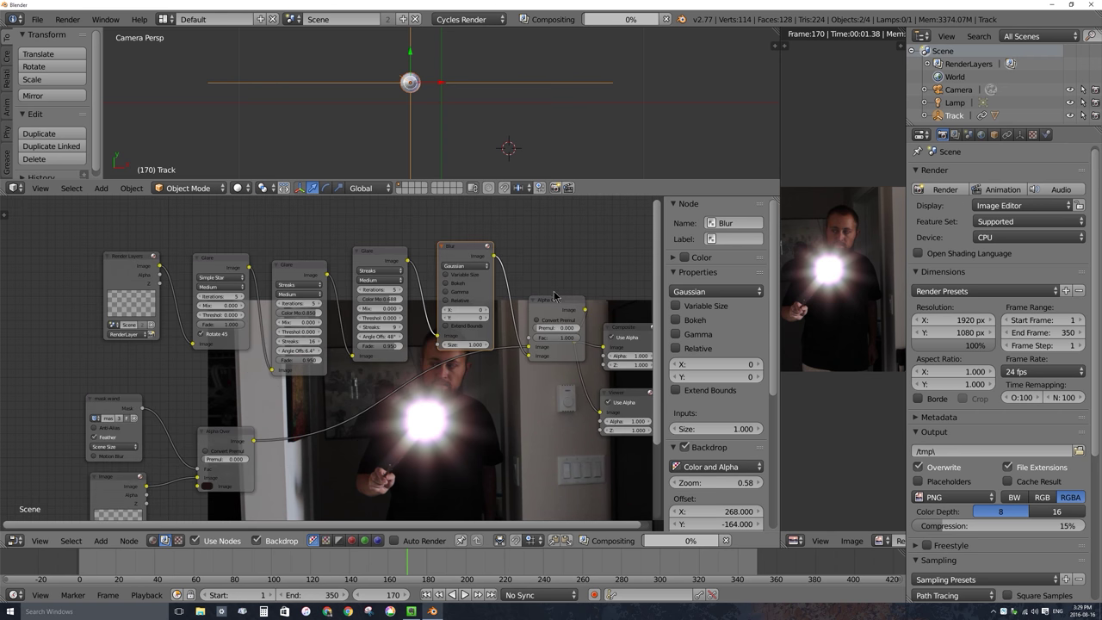
- Lower the final Alpha Over and move the Render Layers, Glare and Blur nodes together so the figure in the backdrop is uncovered
drag(549, 304, 548, 342)
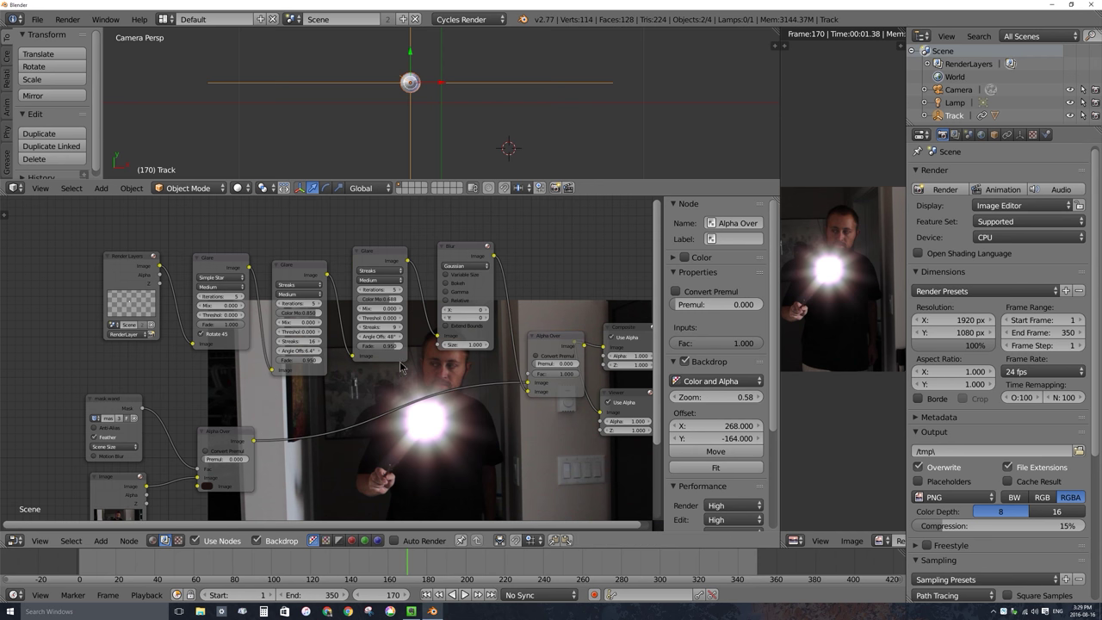
key(b)
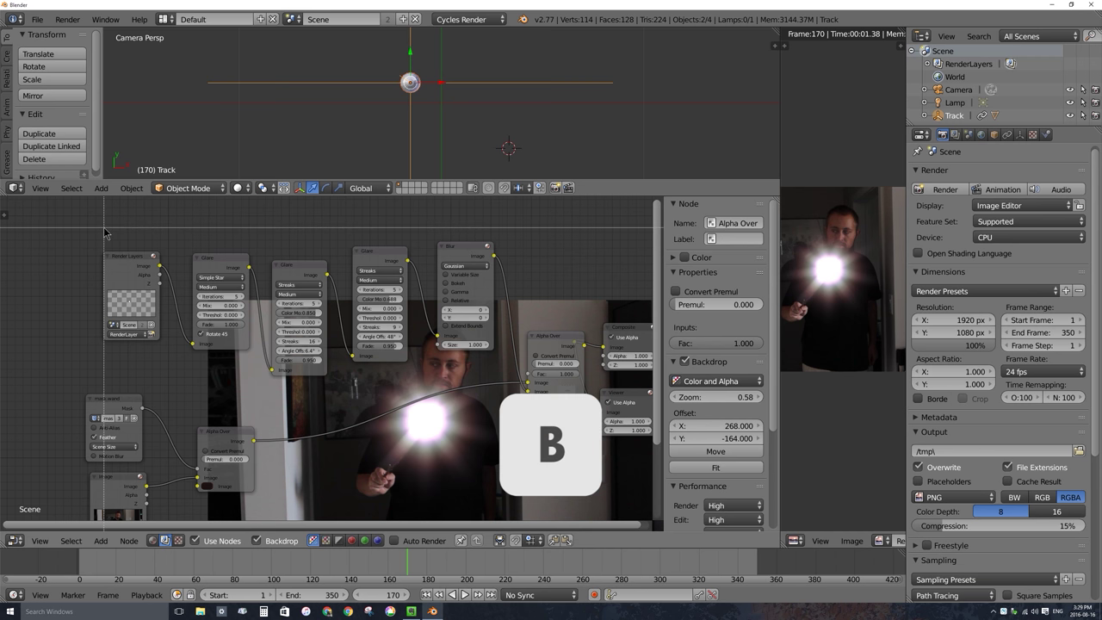
drag(79, 204, 509, 383)
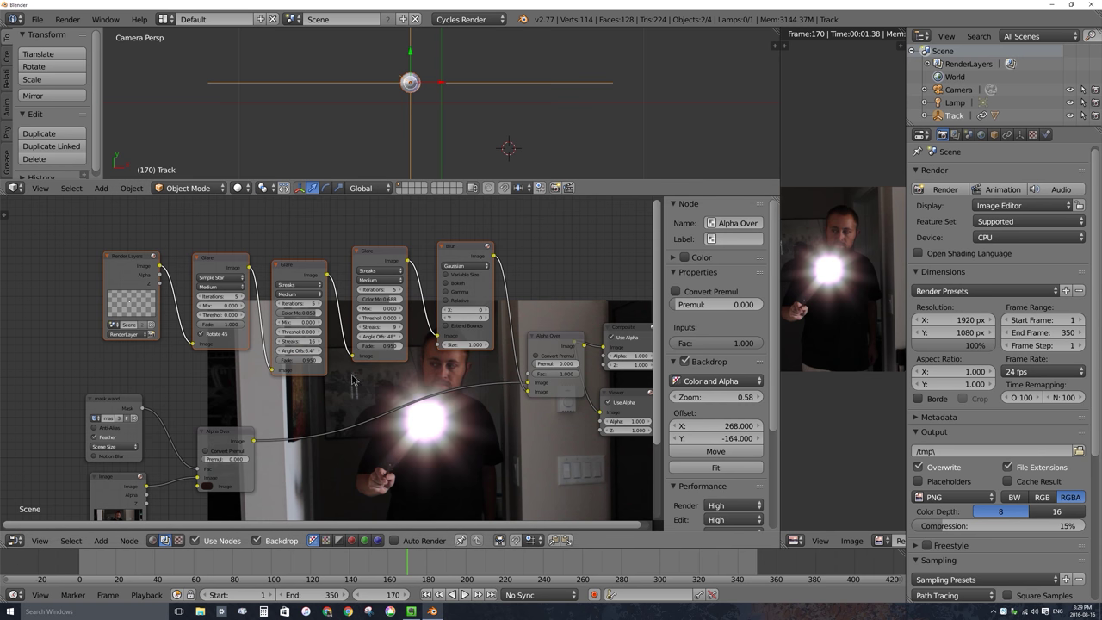
key(g)
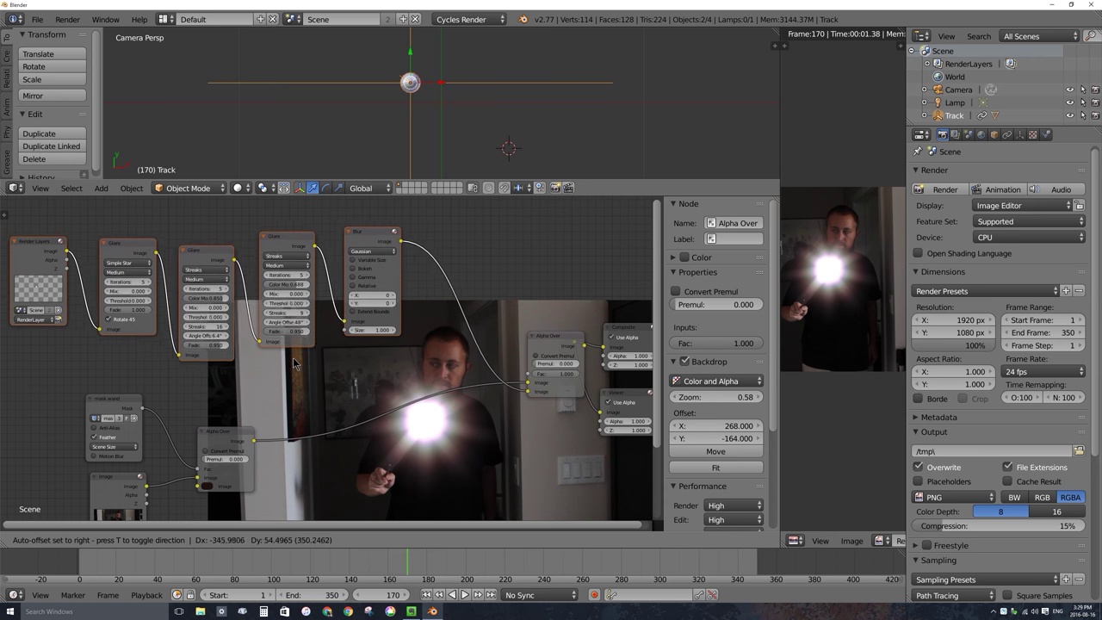
click(291, 361)
scroll(372, 282, up, 2)
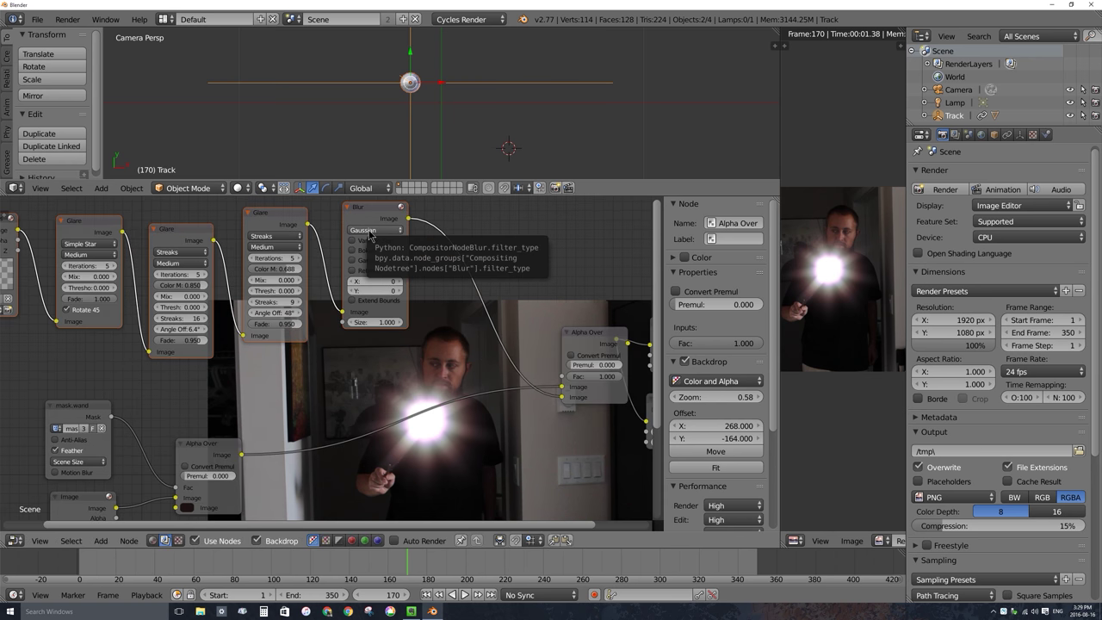
- Set the Blur node's X and Y to 10
click(368, 282)
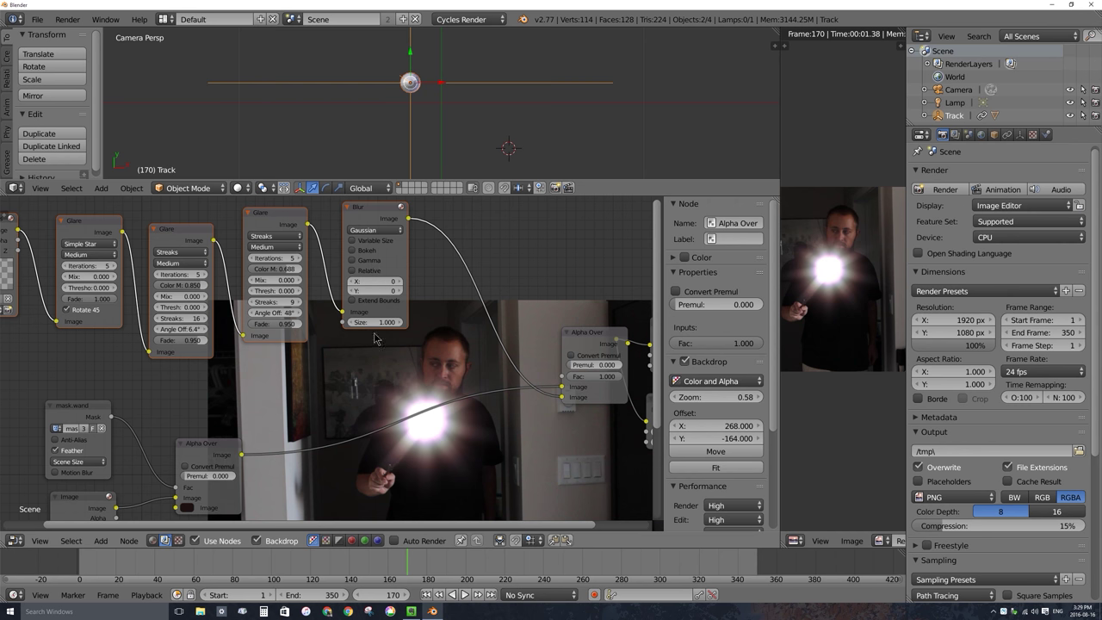
text(10)
key(Tab)
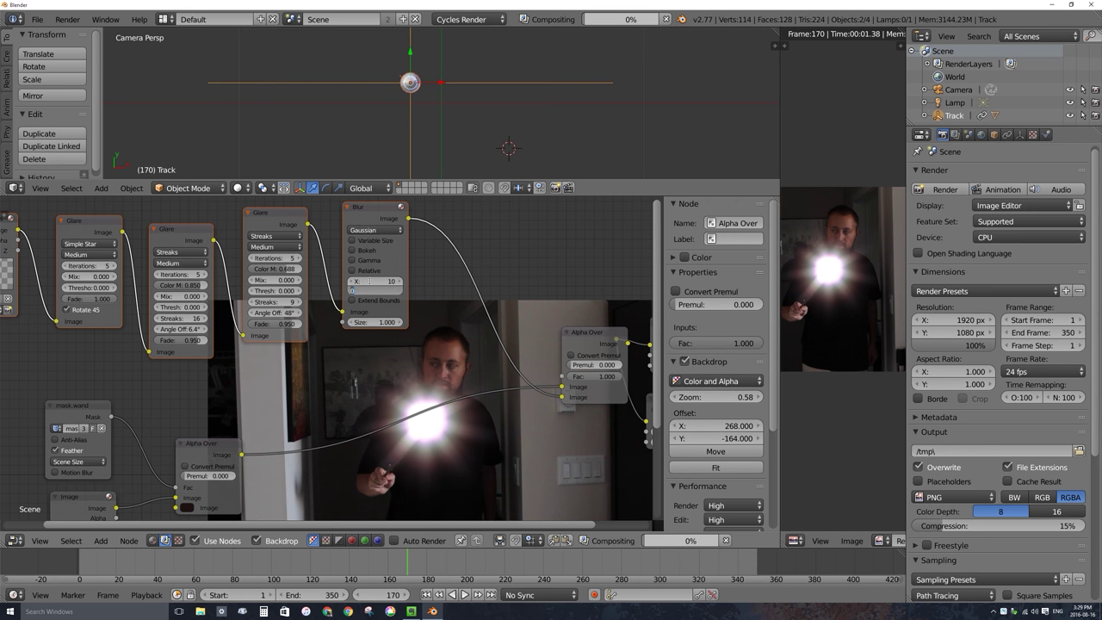
text(10)
key(Return)
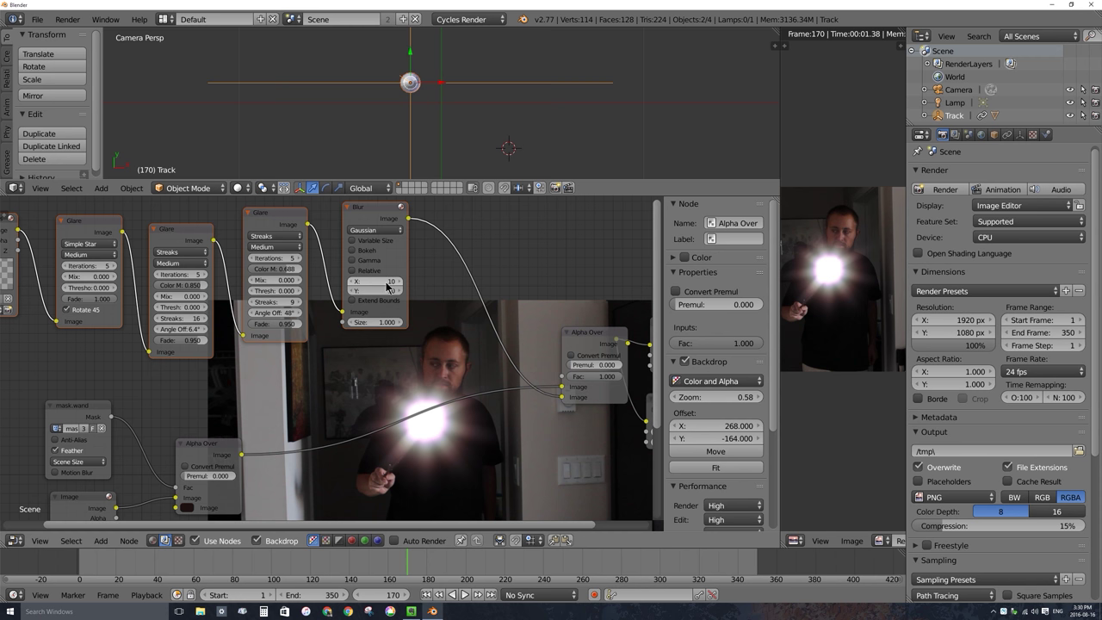
- Set the Blur node's X and Y to 20
click(386, 281)
text(20)
key(Tab)
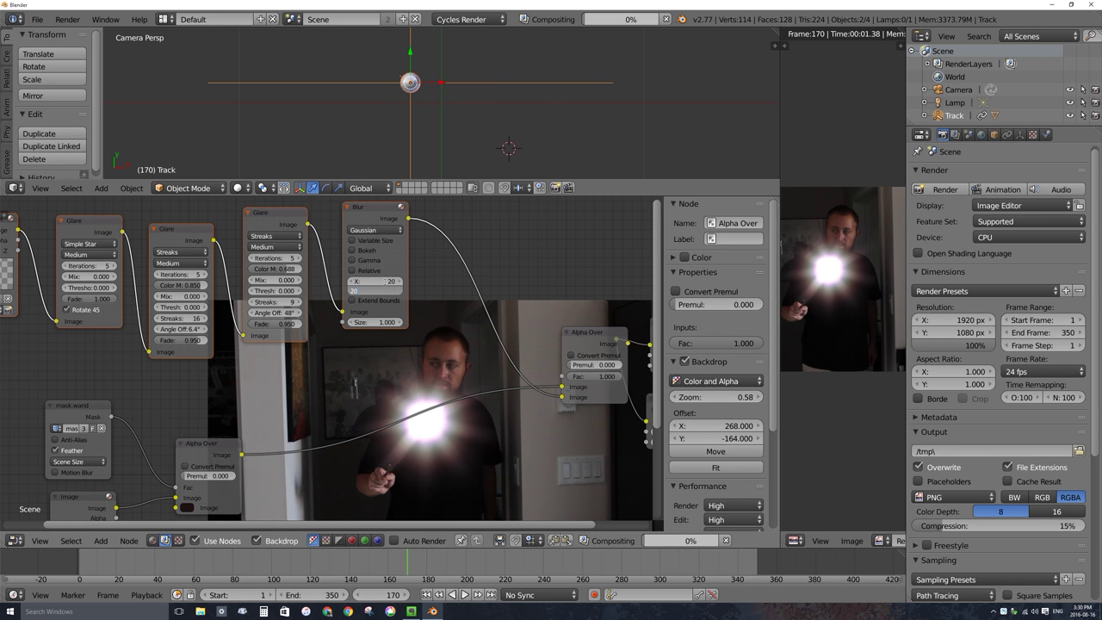
text(20)
key(Return)
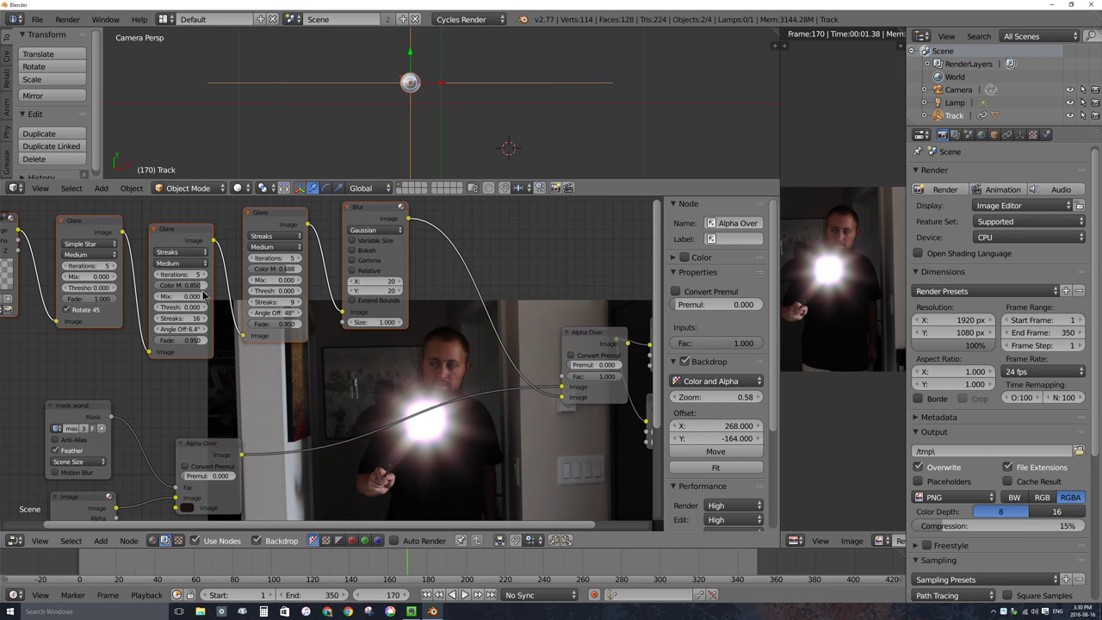
- Set the color modulation to 0.588 on the first Streaks Glare node and 0.650 on the second
drag(202, 287, 188, 288)
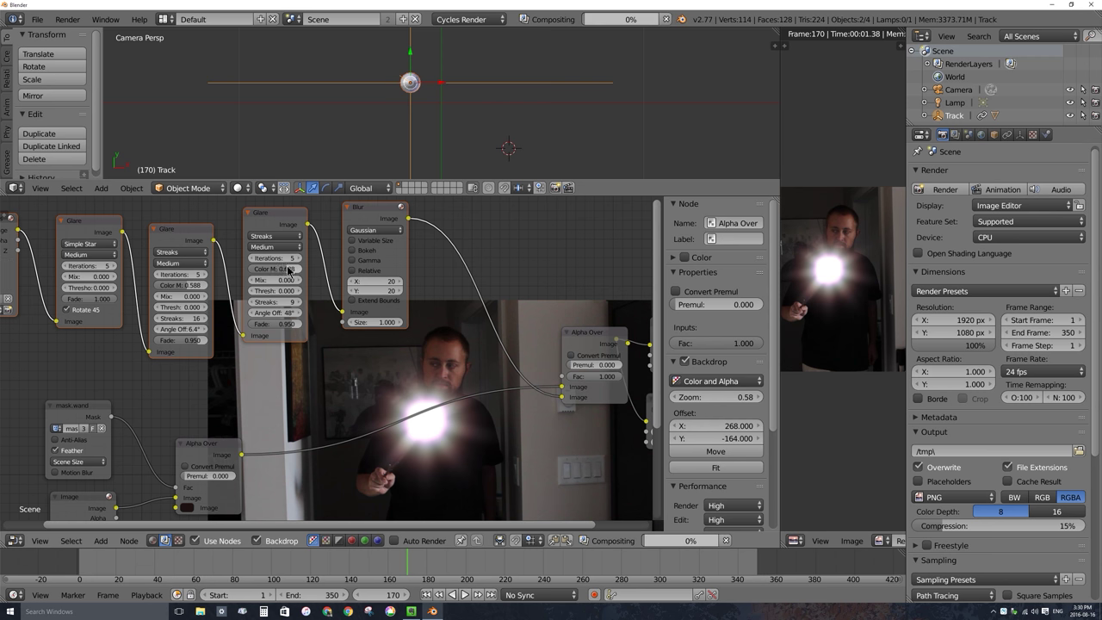
drag(288, 271, 283, 270)
click(277, 269)
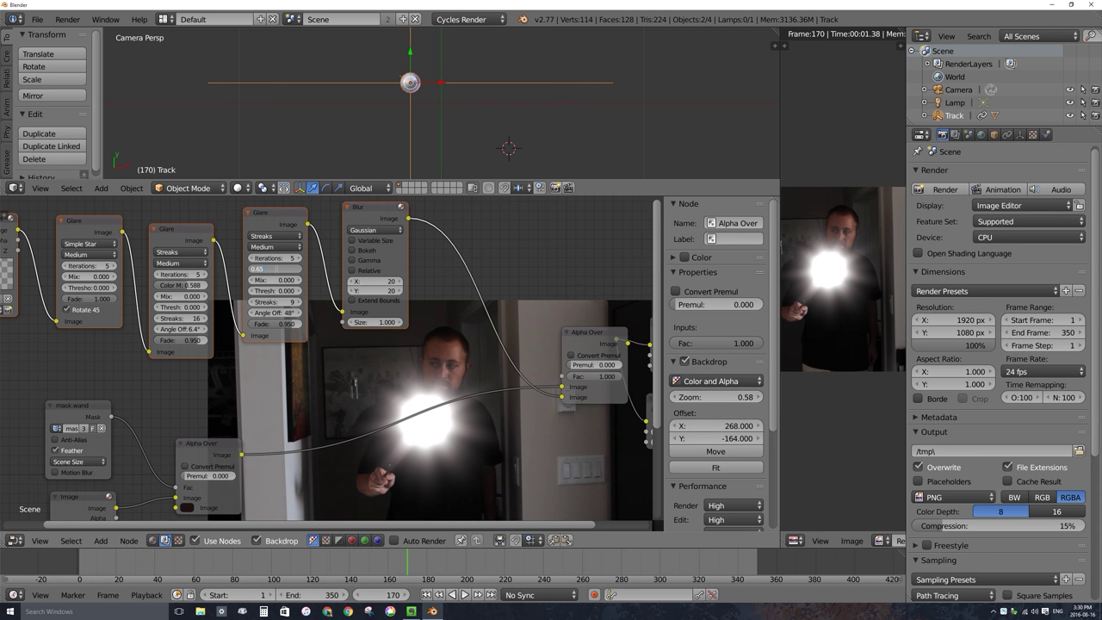
key(Return)
- Set the color modulation of the first Streaks Glare node to 0.65
click(185, 285)
text(0.)
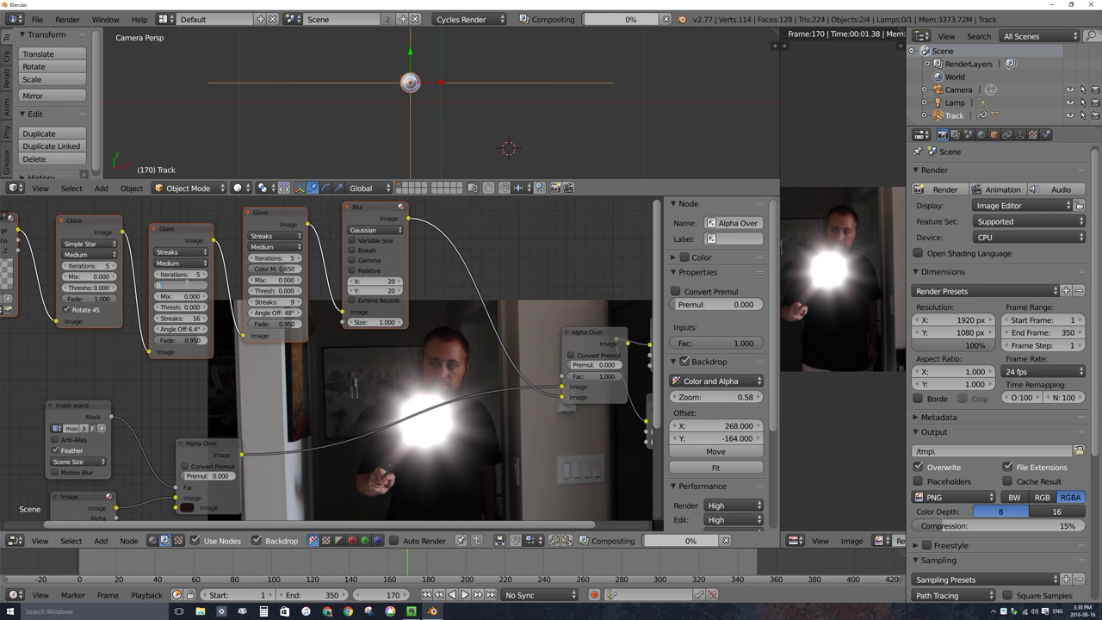
text(65)
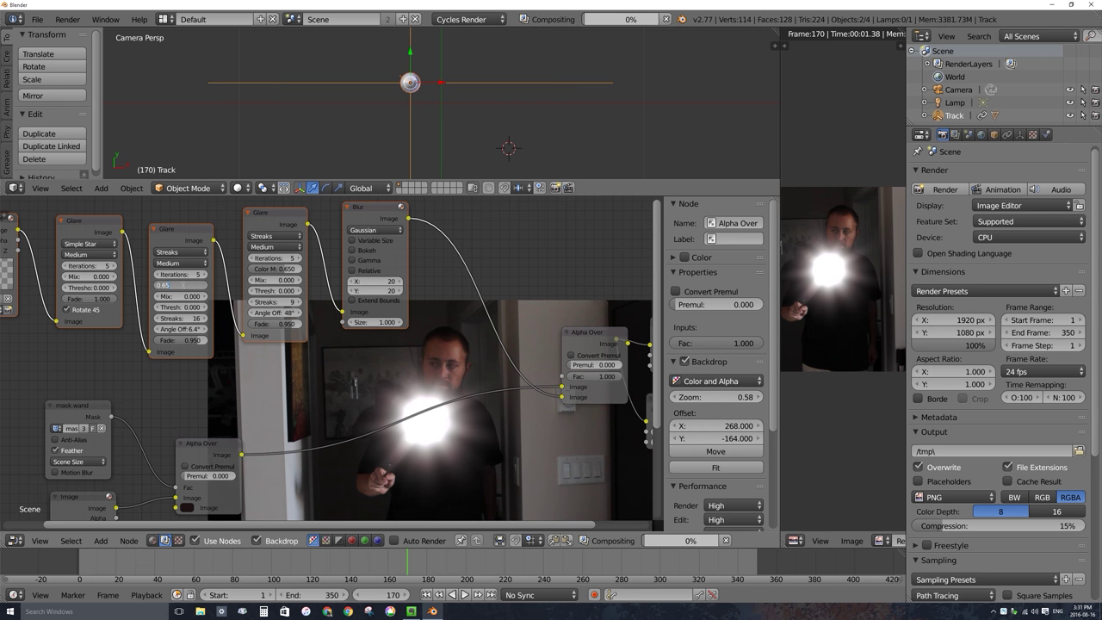
key(Return)
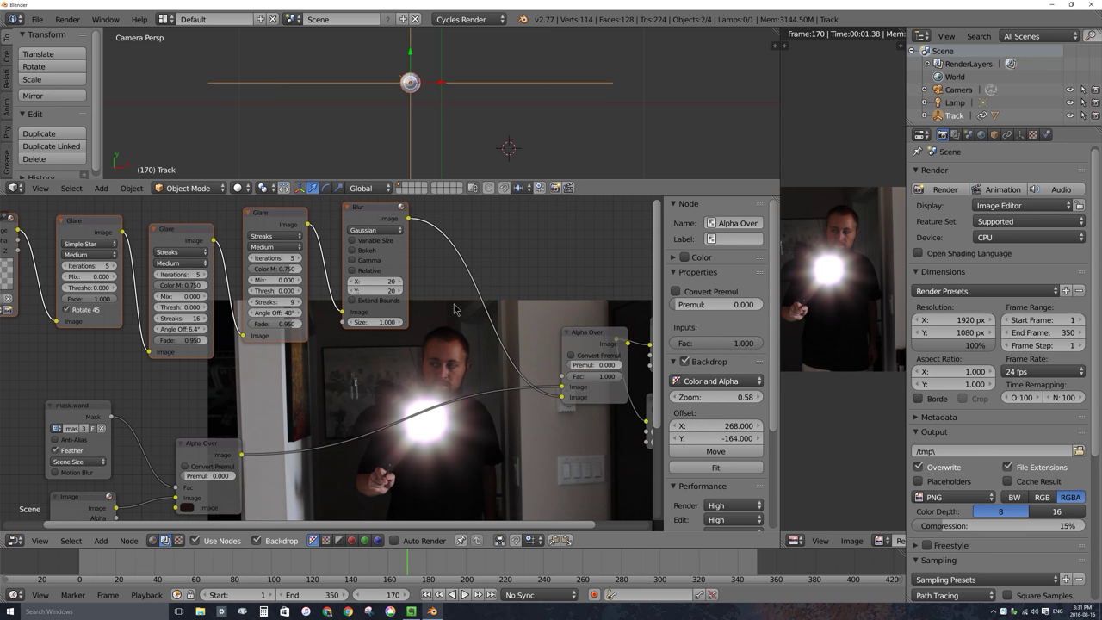
- Add an RGB Curves node and insert it between the Blur node and the final Alpha Over
key(shift+a)
mouse_move(456, 306)
mouse_move(439, 284)
key(shift+a)
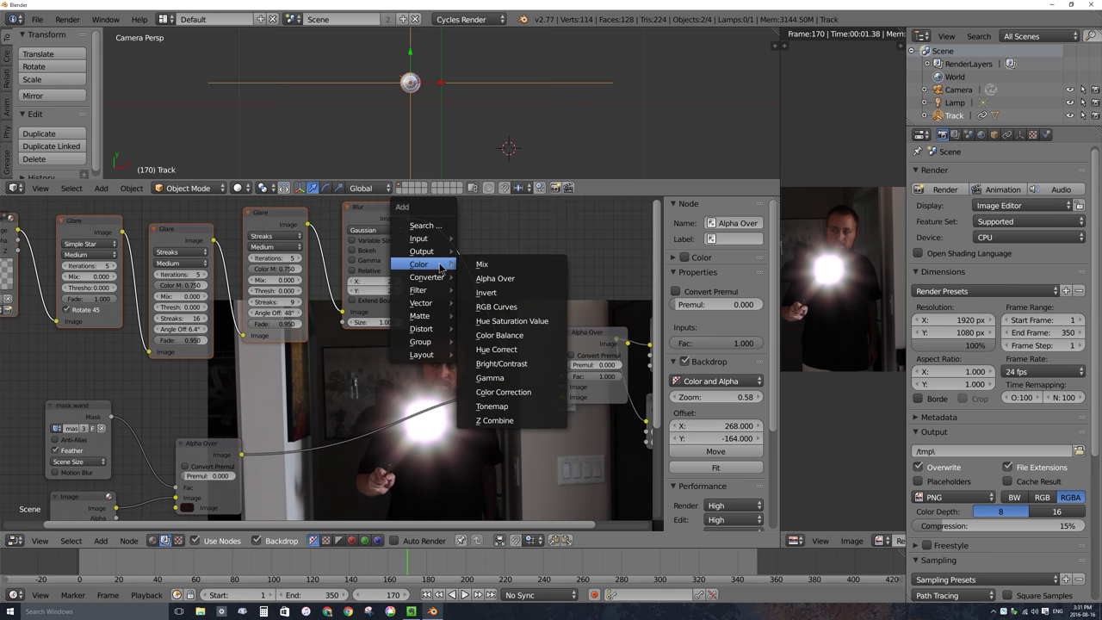
click(493, 311)
click(446, 229)
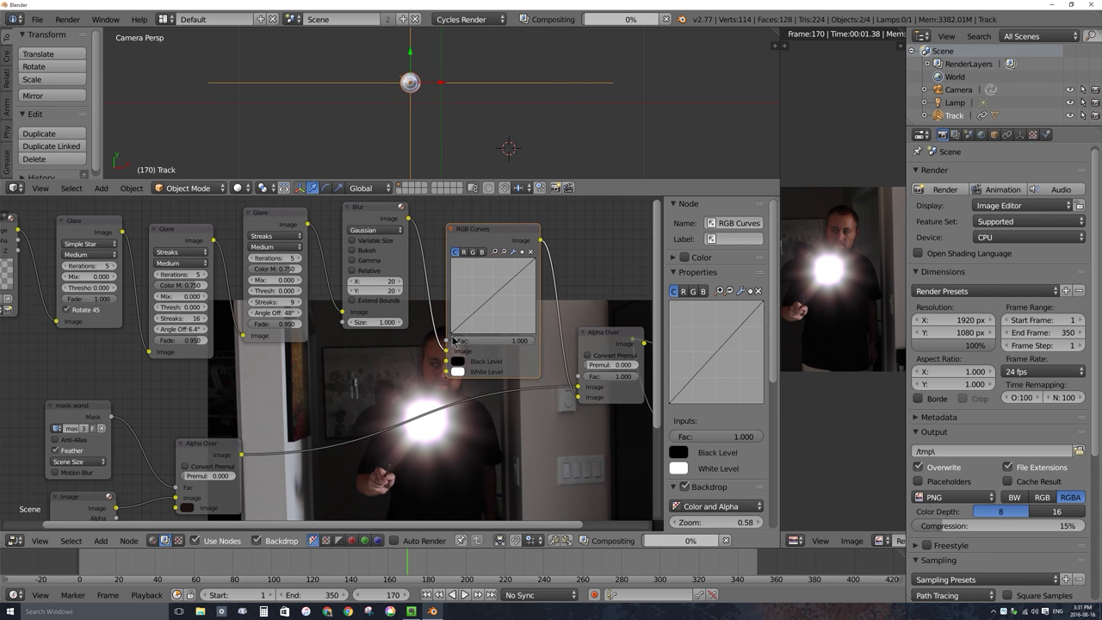
- Darken the glow by lowering the white end of the RGB Curves node's combined curve to Y 0.083 at X 1.0
click(474, 252)
click(482, 252)
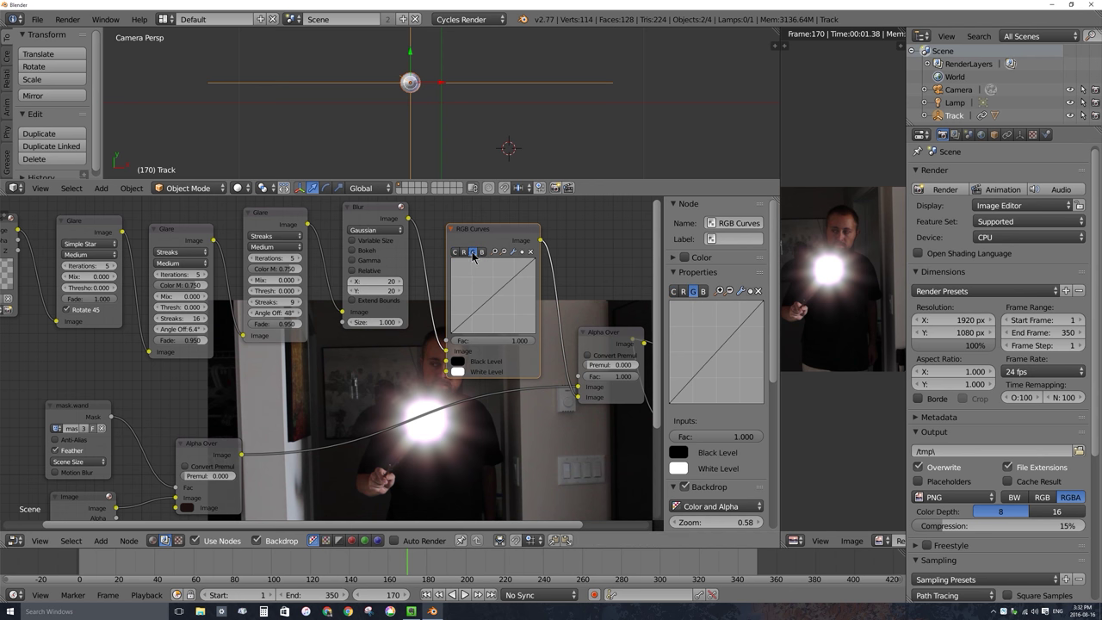
click(455, 252)
drag(535, 260, 534, 318)
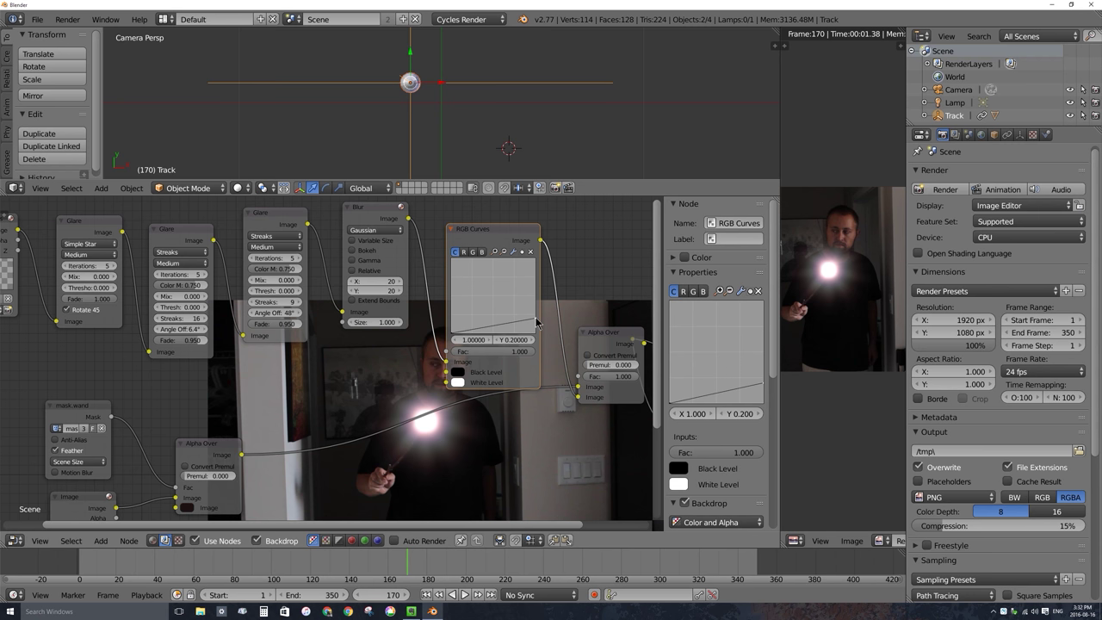
drag(536, 322, 535, 331)
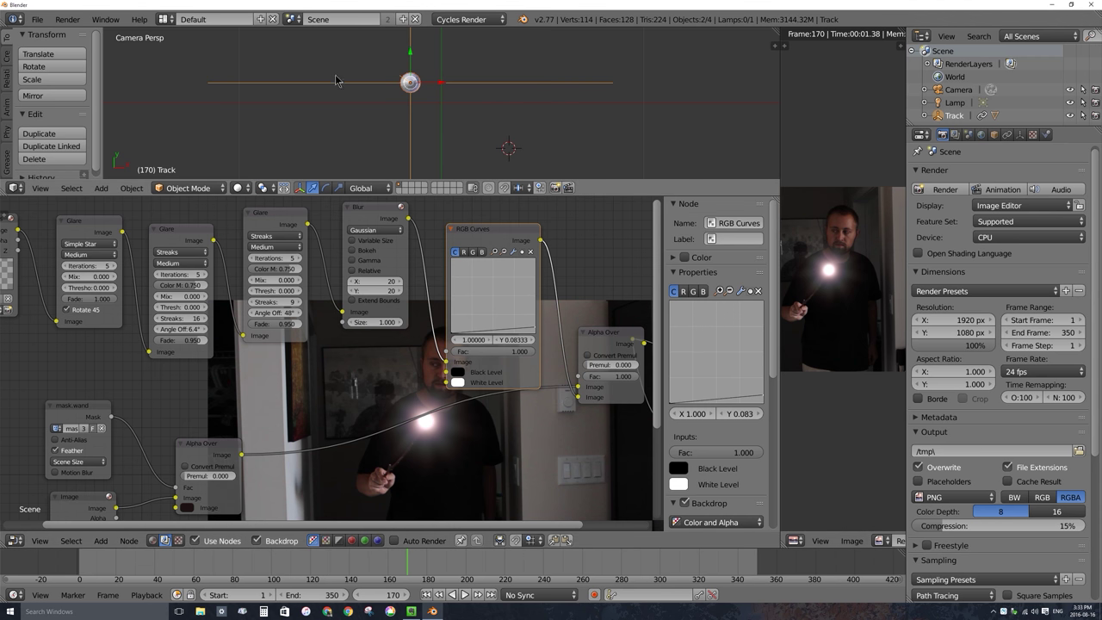
- Enlarge the render result to examine the dimmed glow, and return most of the space to the node editor
drag(779, 97, 495, 397)
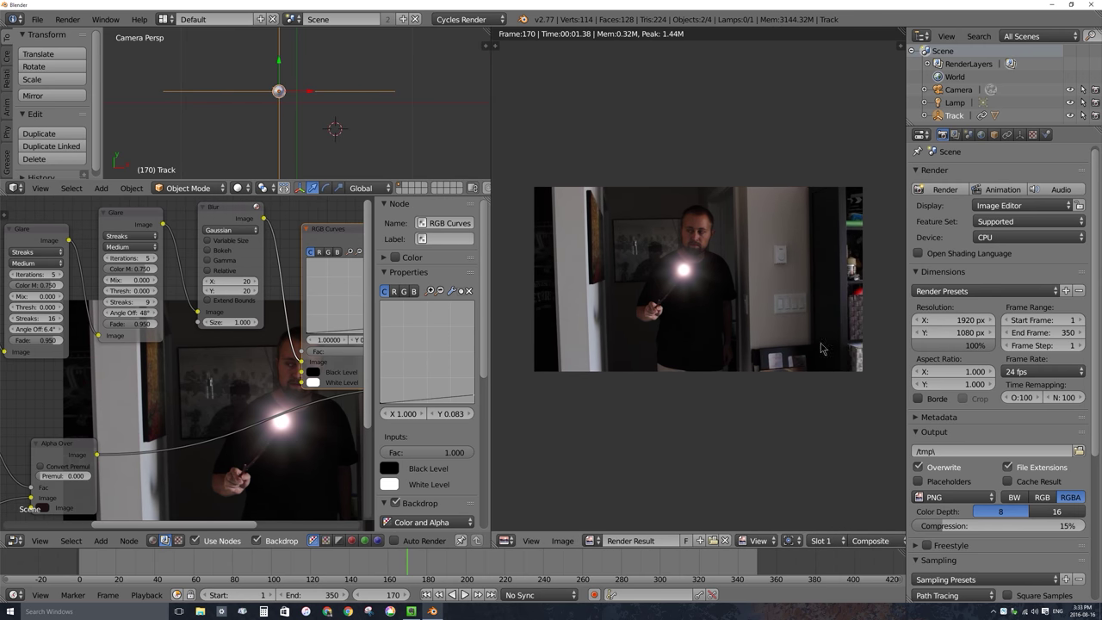
scroll(721, 302, up, 2)
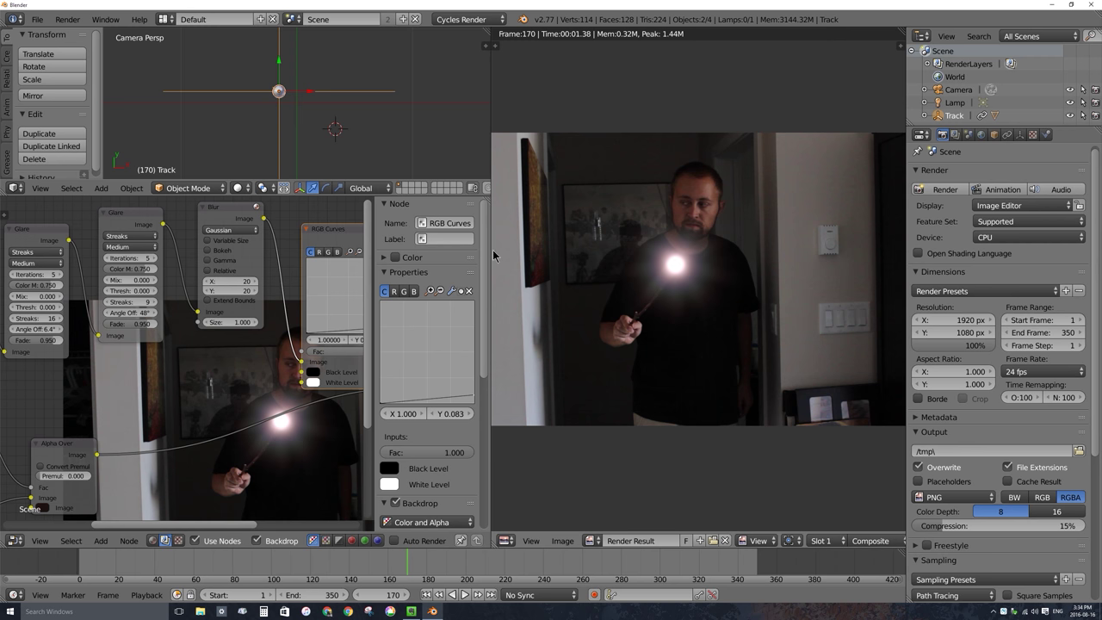
drag(490, 247, 847, 247)
- Move the movie Image node, the wand Mask node and their Alpha Over away from the figure in the backdrop
middle_drag(377, 393, 502, 319)
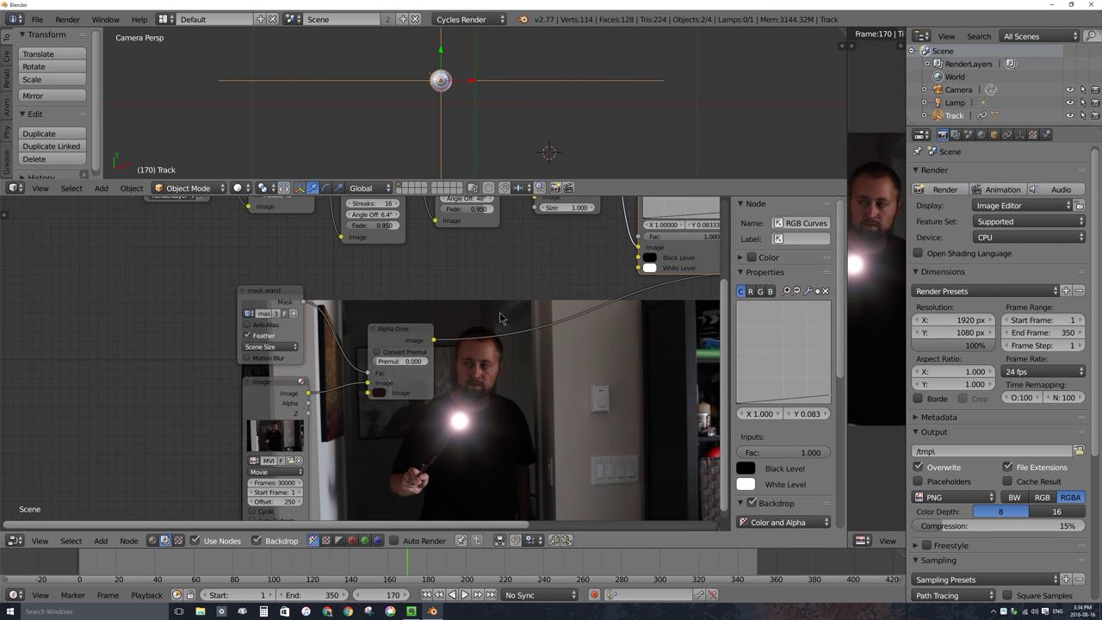
middle_drag(506, 378, 503, 293)
scroll(344, 328, down, 1)
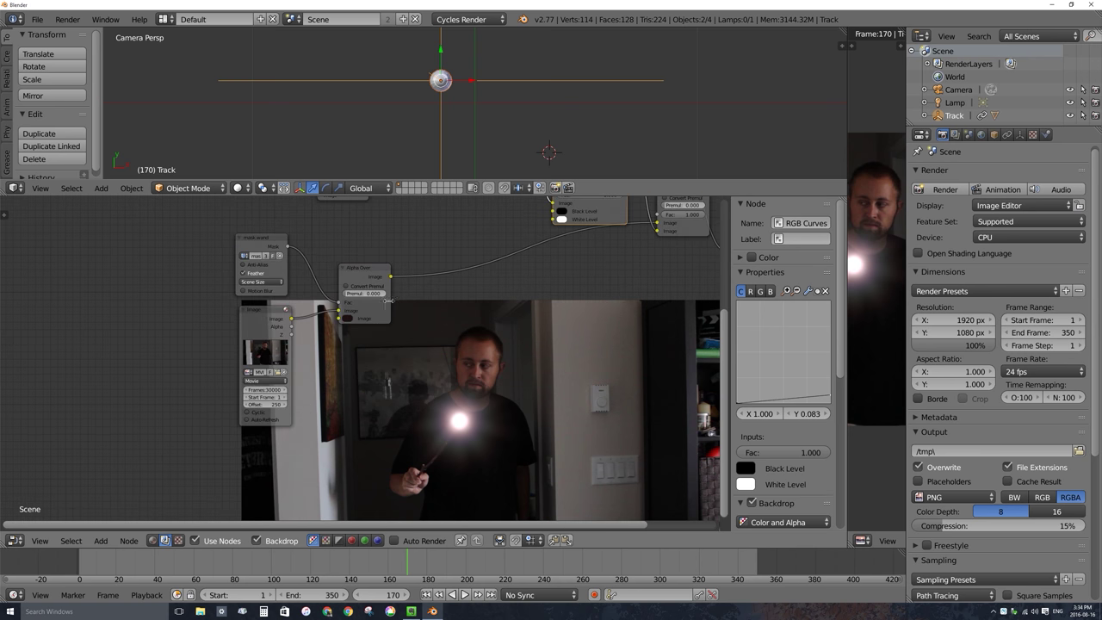
middle_drag(310, 275, 284, 353)
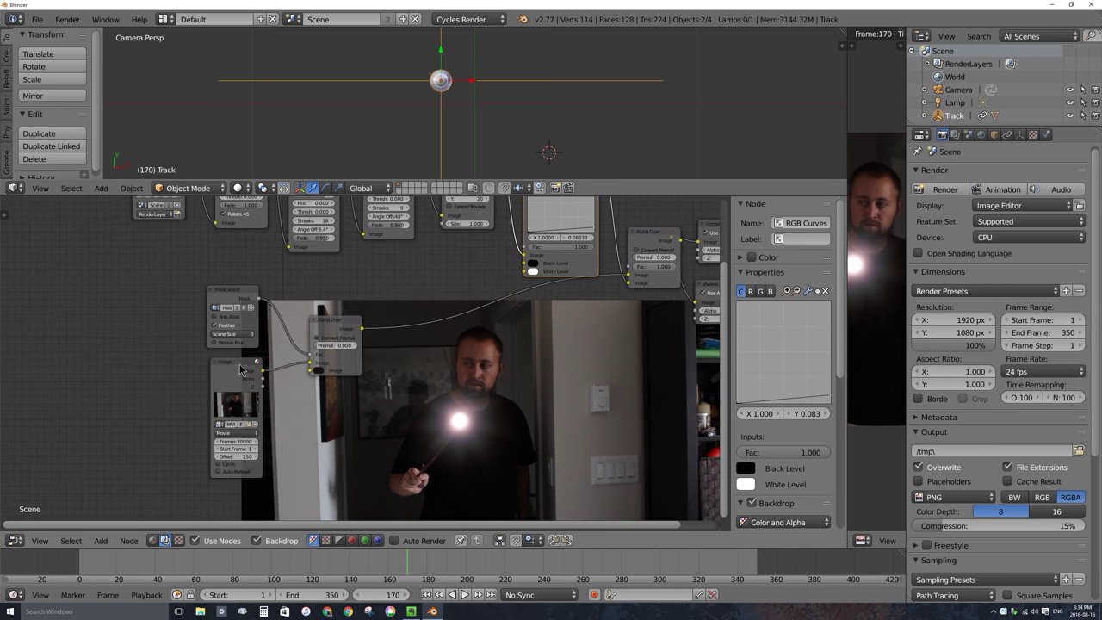
drag(241, 369, 125, 403)
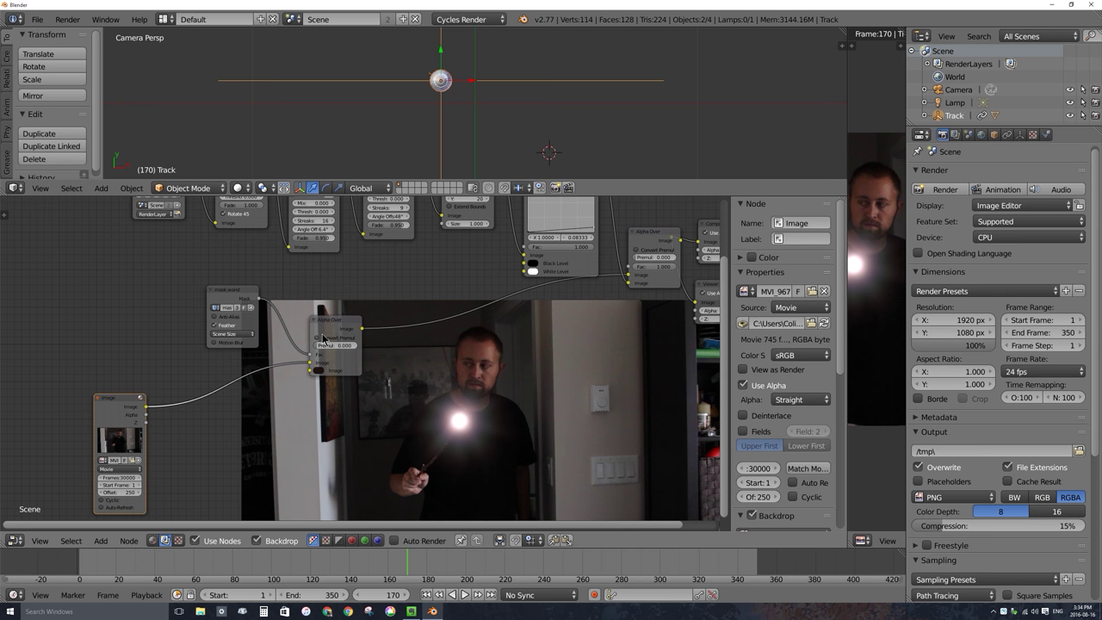
drag(230, 296, 185, 289)
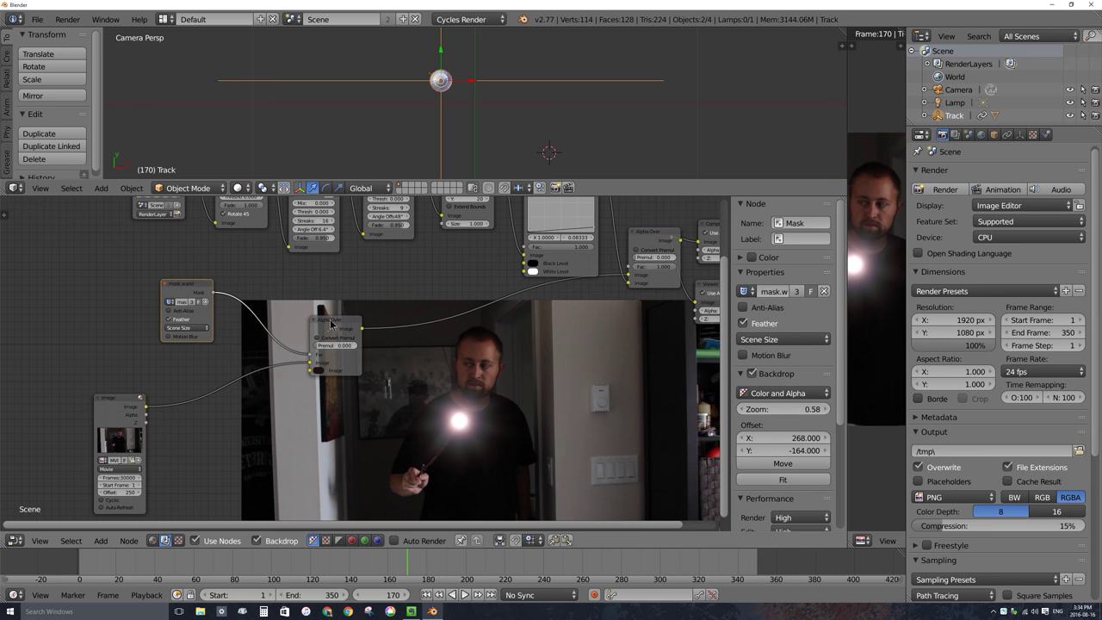
drag(328, 322, 261, 348)
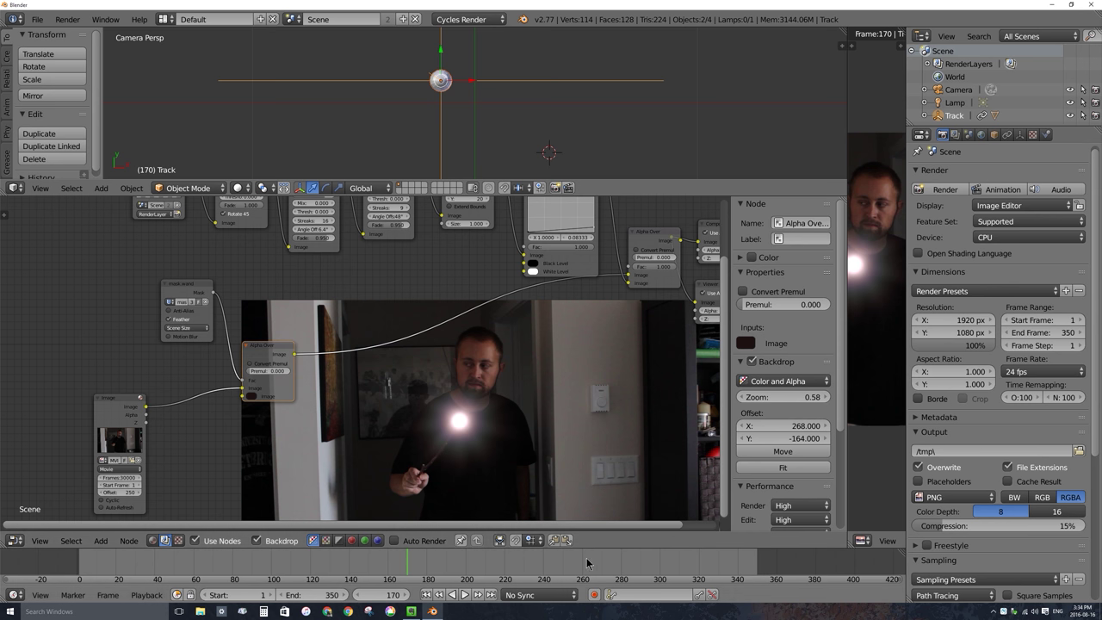
- Render test frames 333 and 345 to check the glow's position on the wand tip
drag(482, 564, 725, 567)
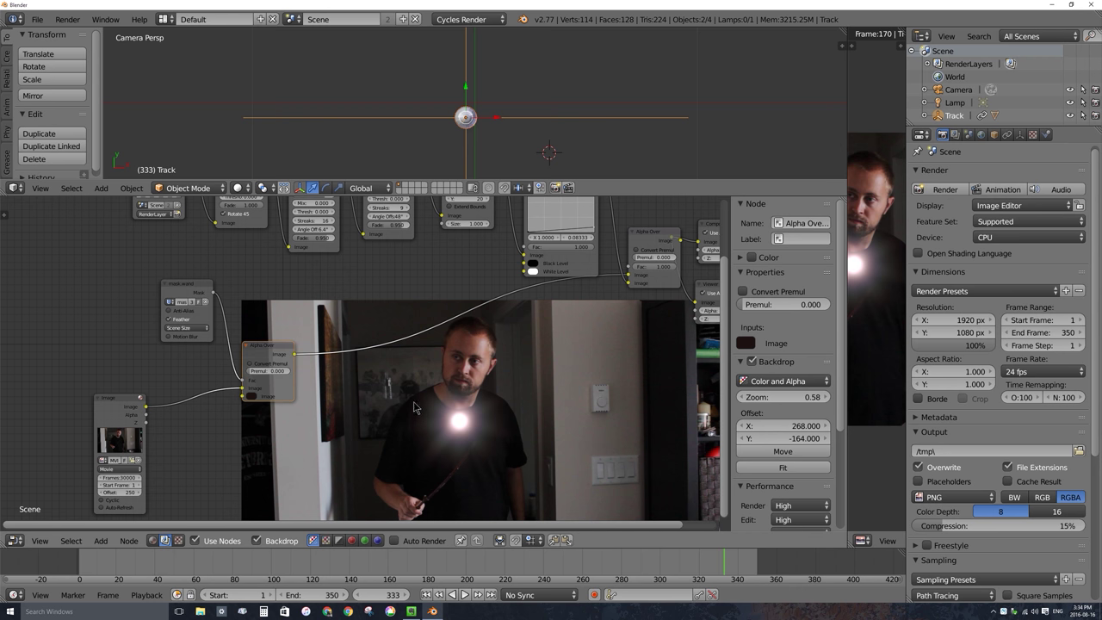
click(944, 189)
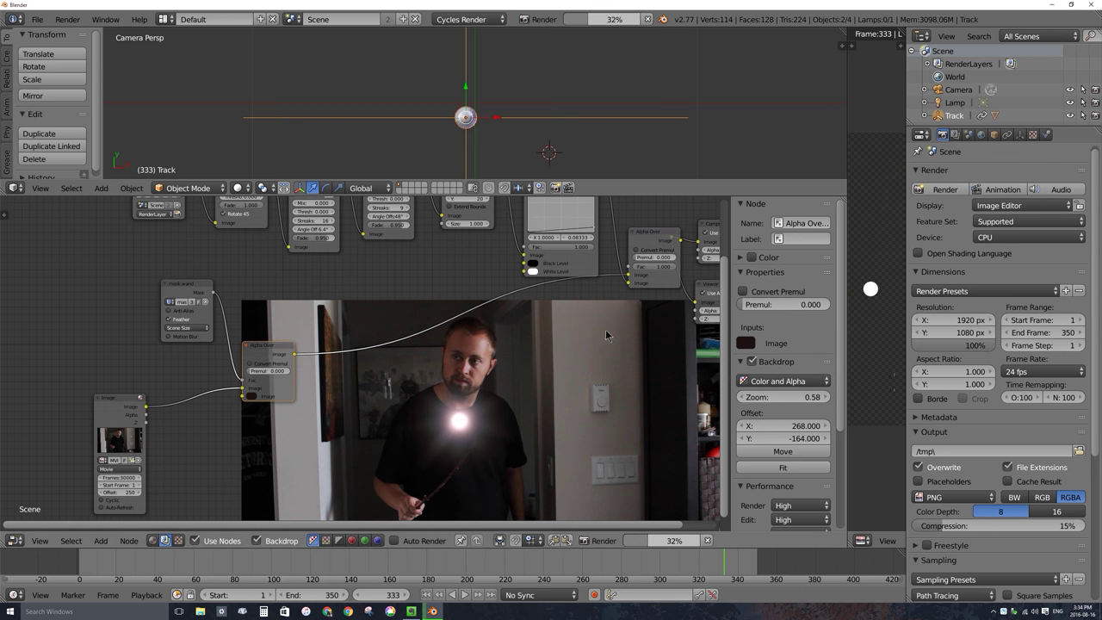
middle_drag(723, 564, 572, 564)
key(alt+a)
drag(569, 561, 590, 561)
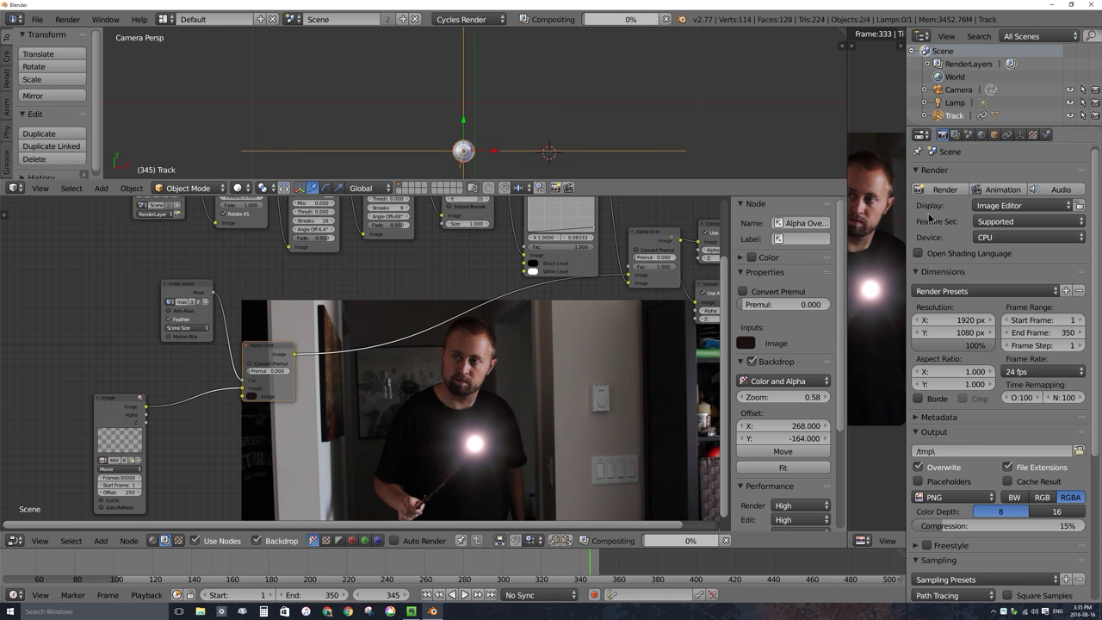
click(946, 192)
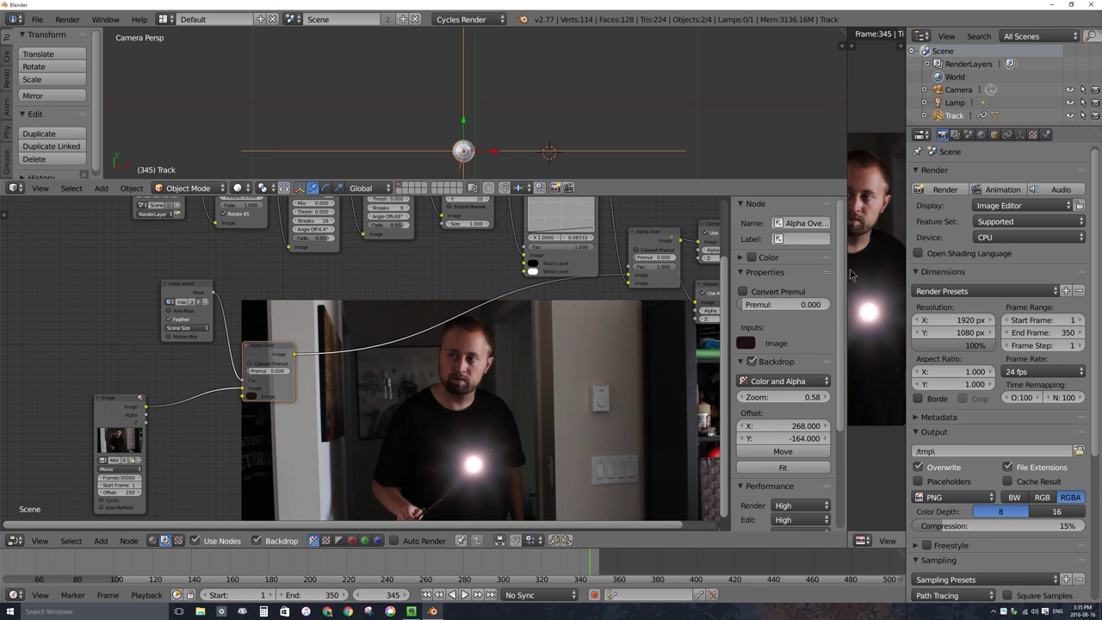
- Widen the render view, switch it to the tracked movie clip, and play the footage from frame 345 to 350
drag(847, 269, 461, 269)
key(shift+F2)
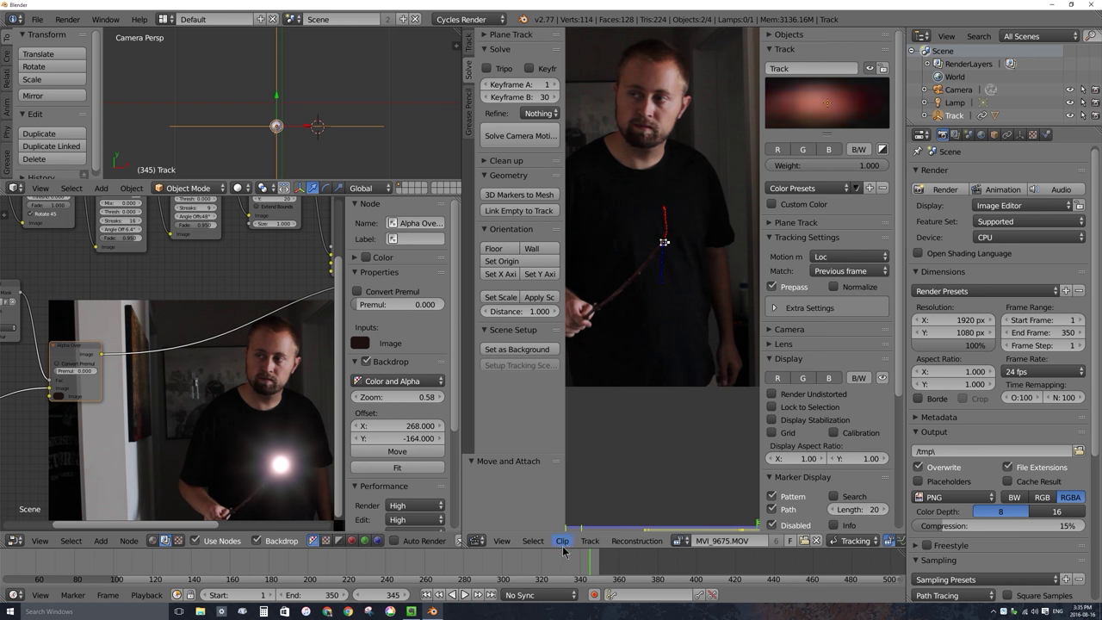
key(alt+a)
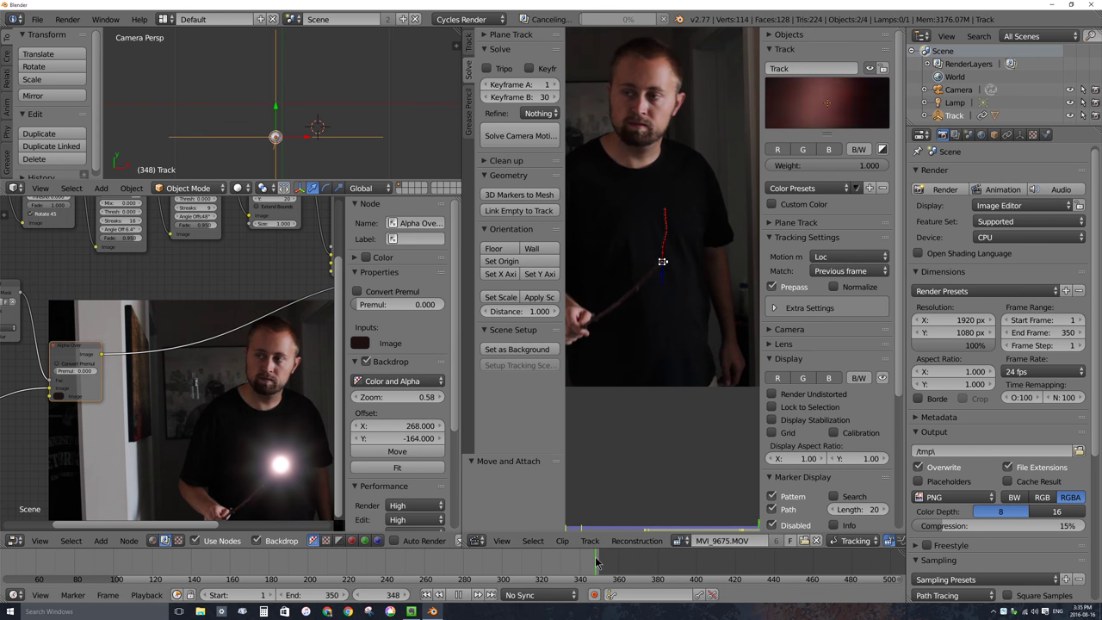
key(alt+a)
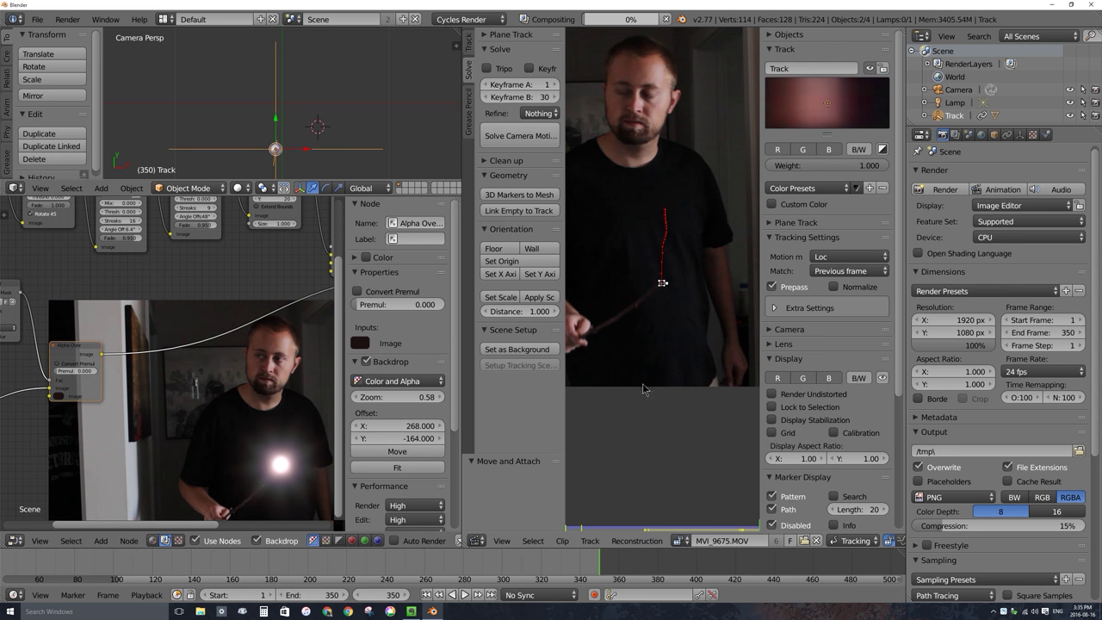
- Replay the tracked clip up to frame 319 and advance to frame 320 to examine the wand tip marker
click(492, 565)
key(alt+a)
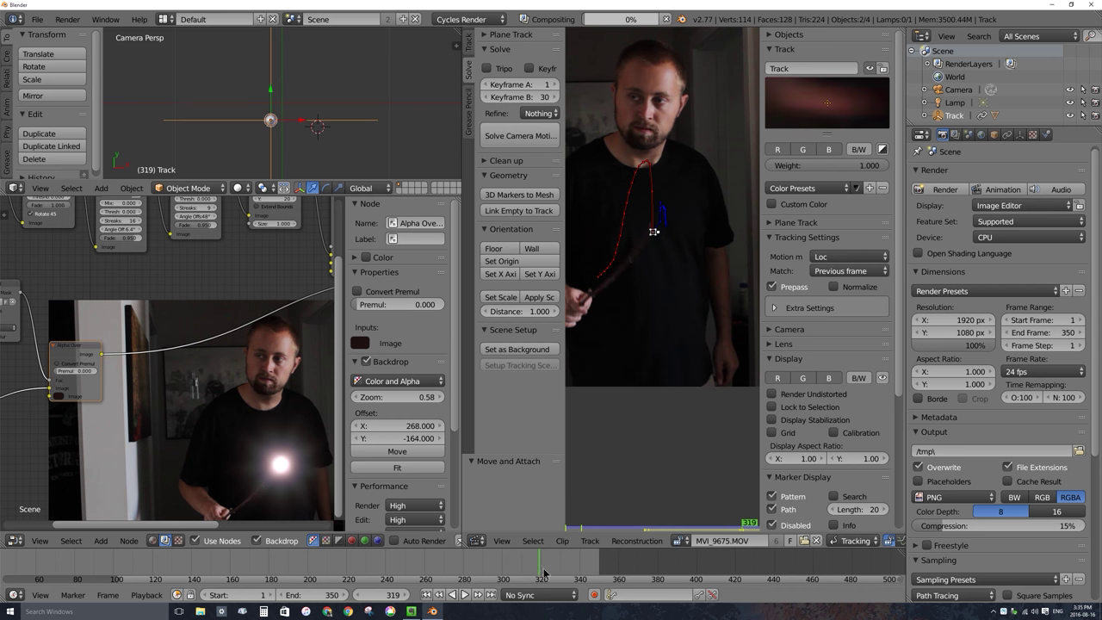
key(alt+a)
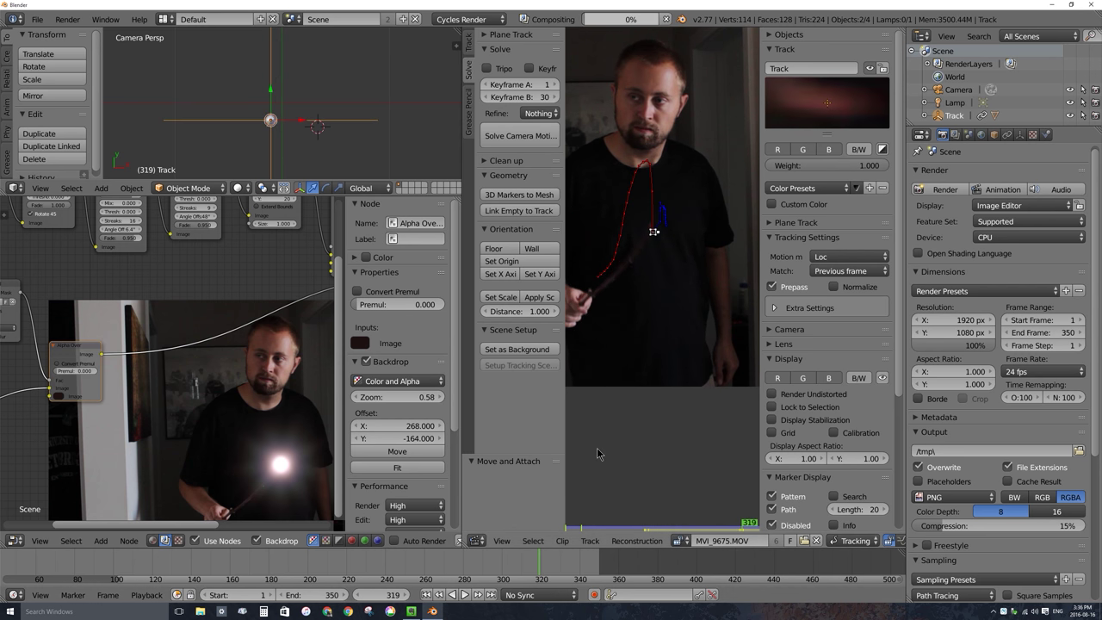
key(Right)
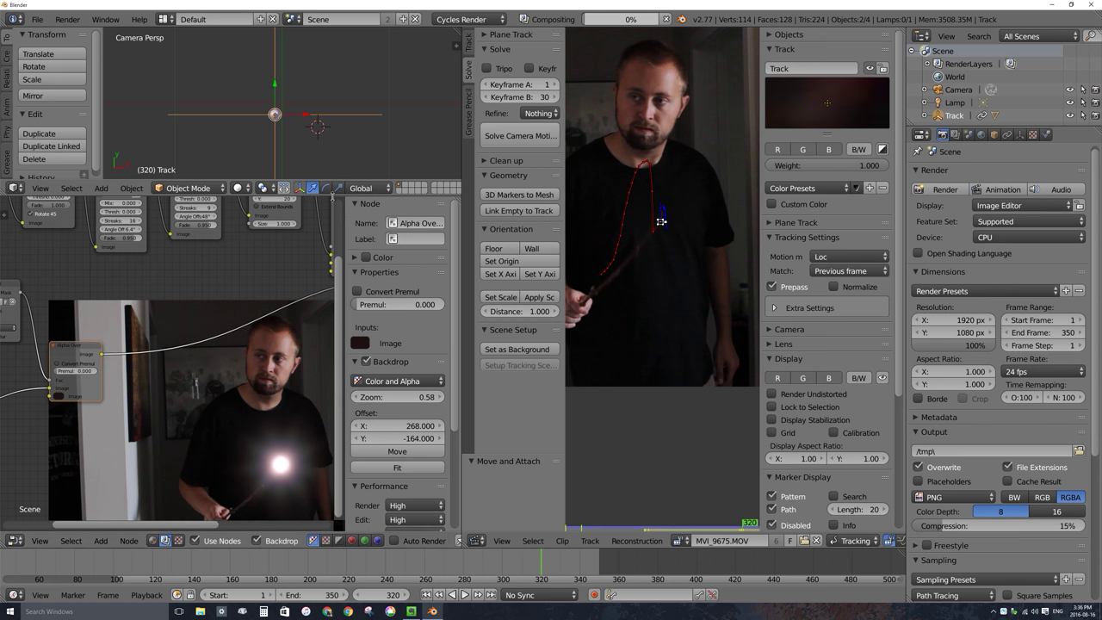
- Enlarge the 3D view to show the whole camera frame without the tool shelf, and display the Track object's Follow Track constraint in a wider area
drag(332, 184, 332, 416)
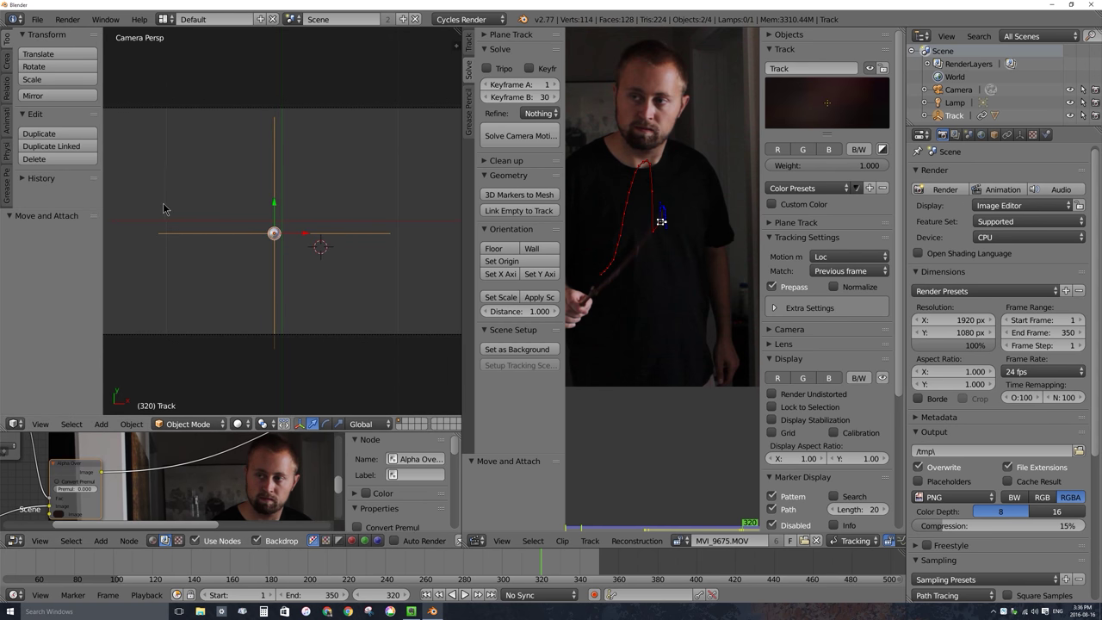
key(t)
key(Home)
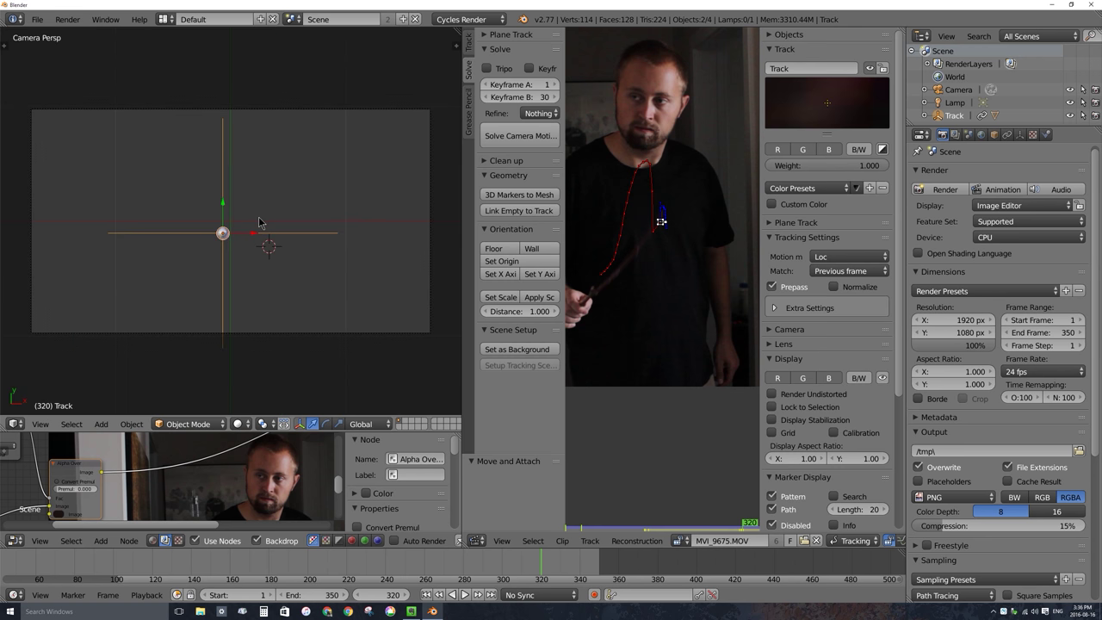
scroll(259, 222, down, 1)
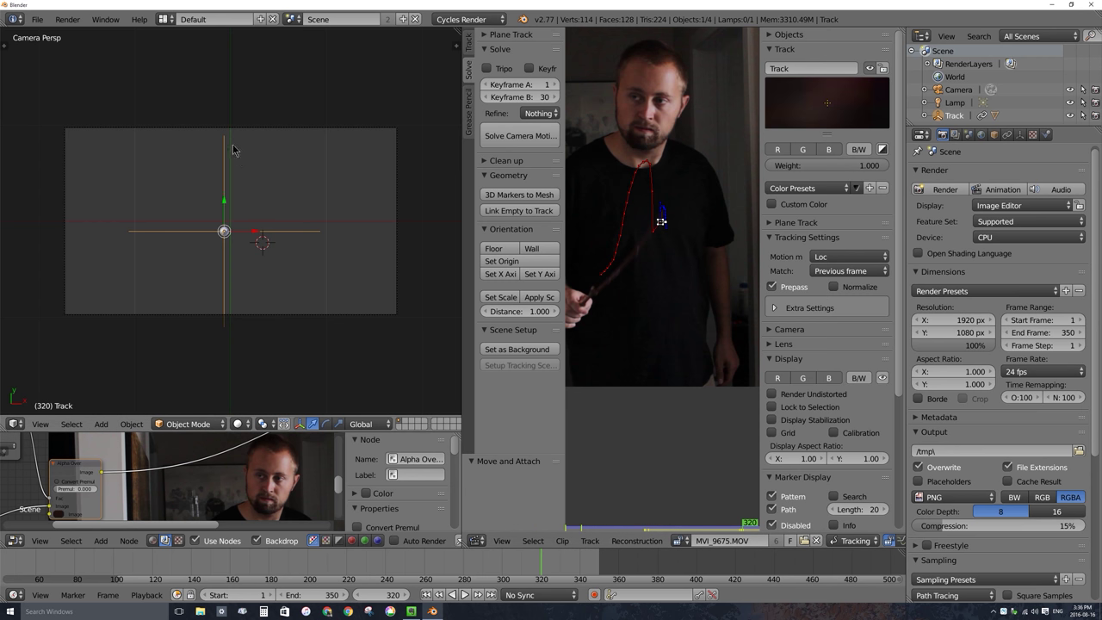
click(1007, 135)
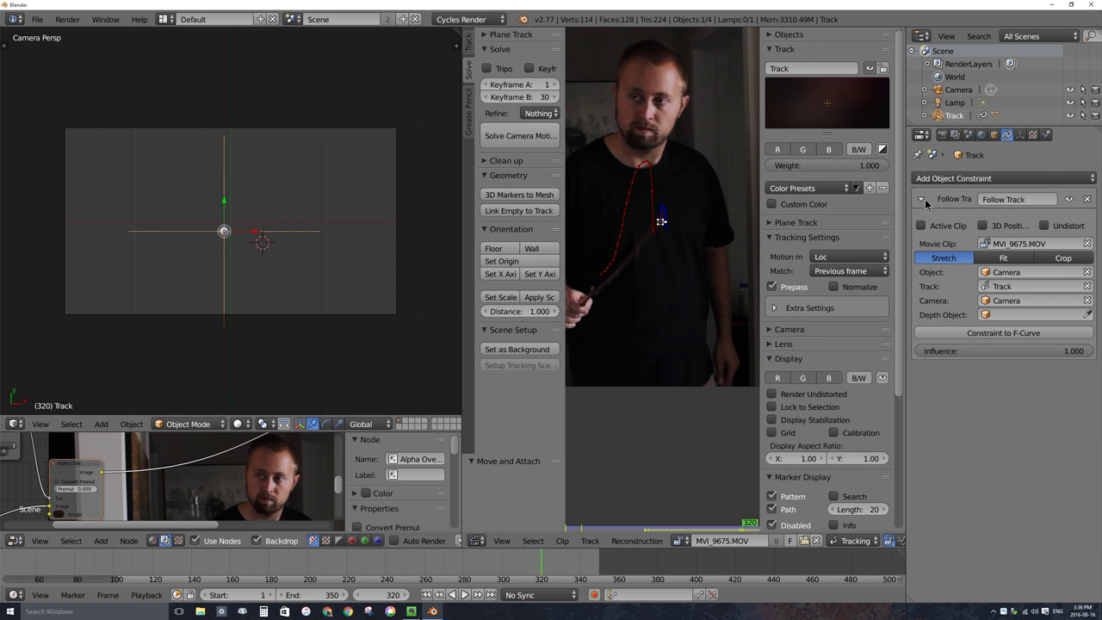
drag(908, 200, 841, 200)
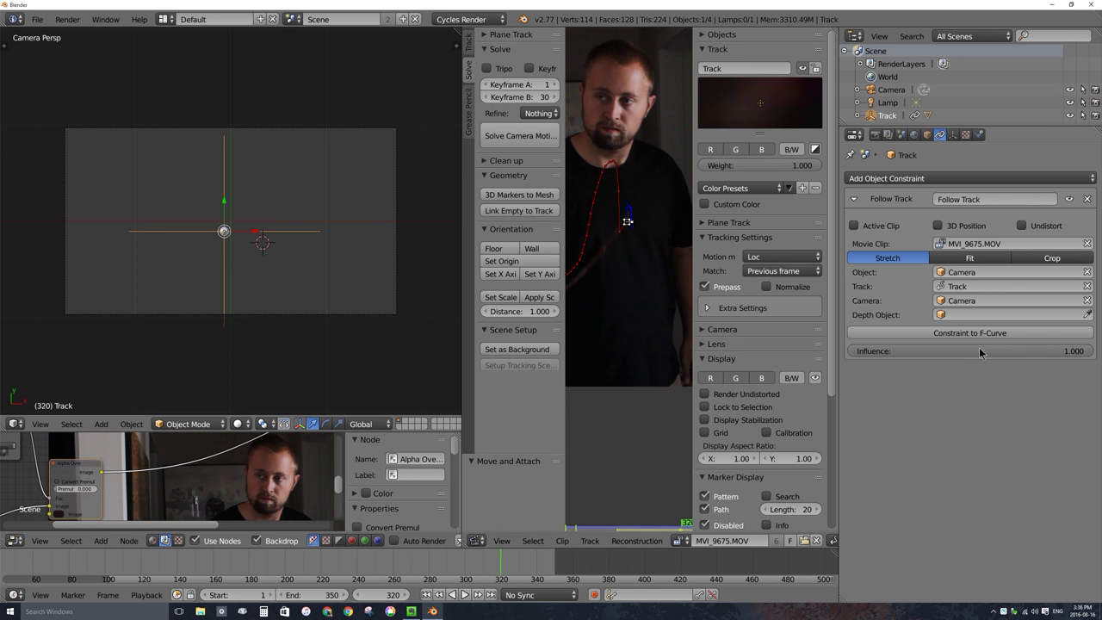
- Try the Follow Track constraint's influence at 0.000 and restore it to 1.000
drag(1060, 351, 852, 352)
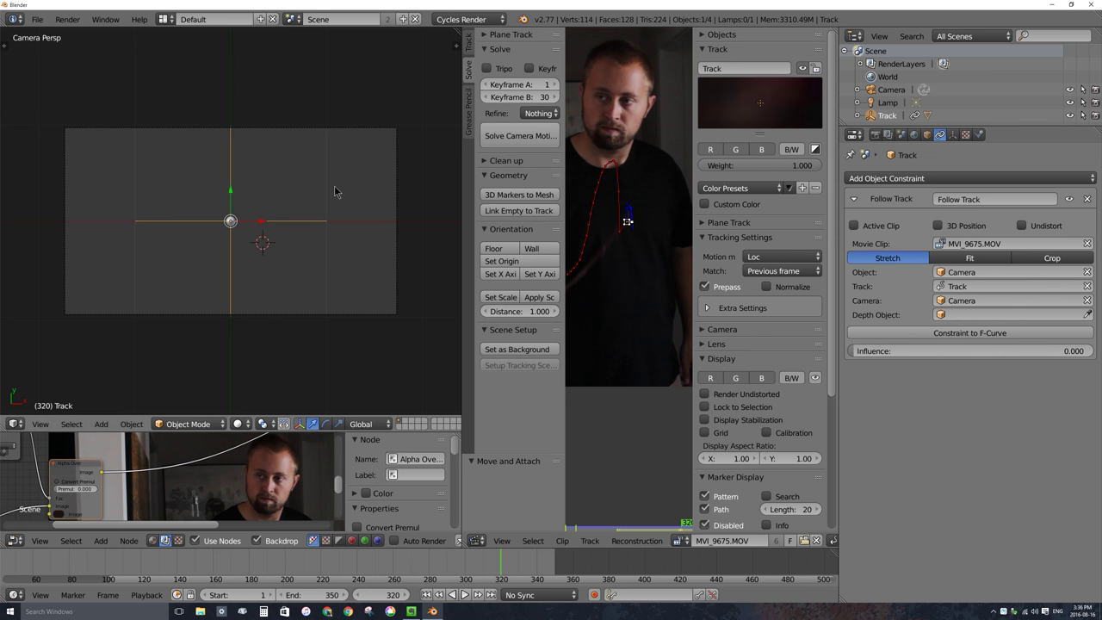
right_click(230, 220)
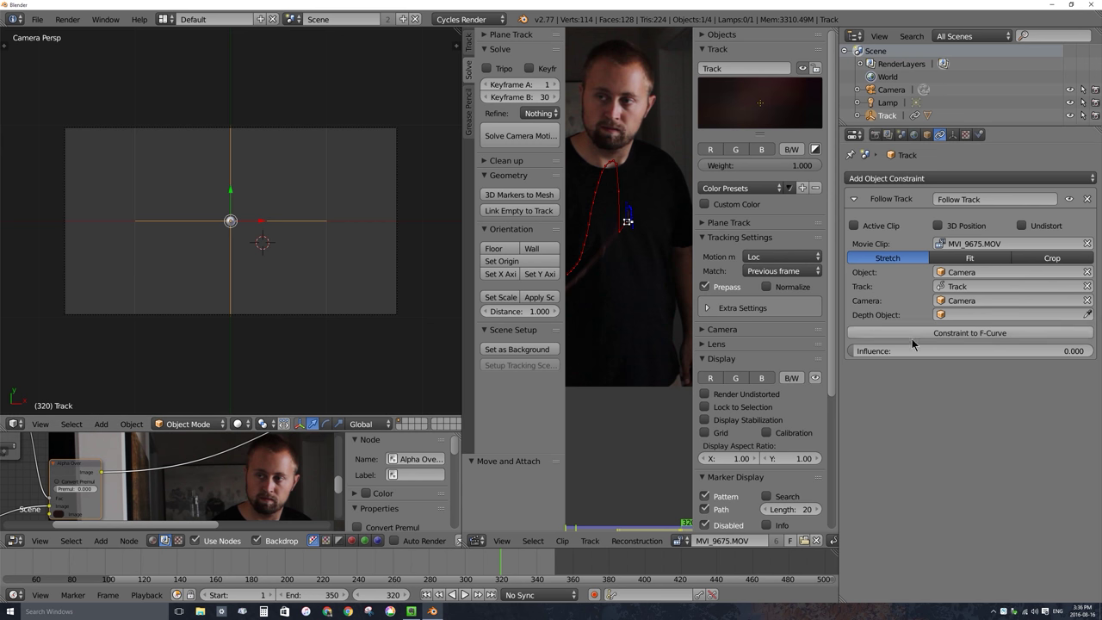
drag(857, 351, 1088, 351)
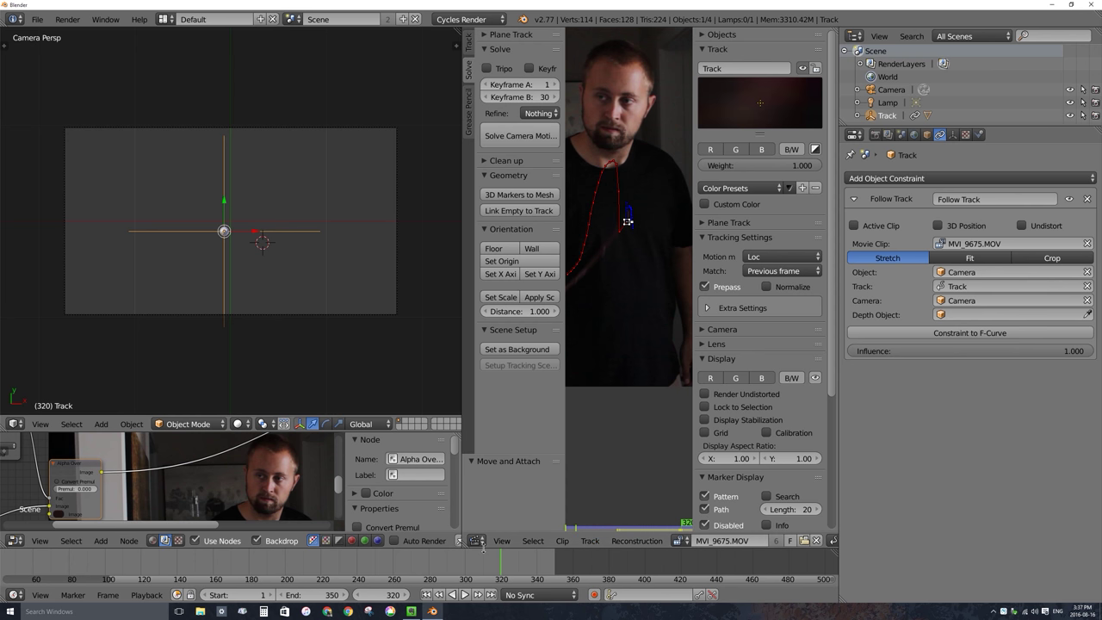
- At frame 319, keyframe the Follow Track constraint's influence at 1.000
key(Left)
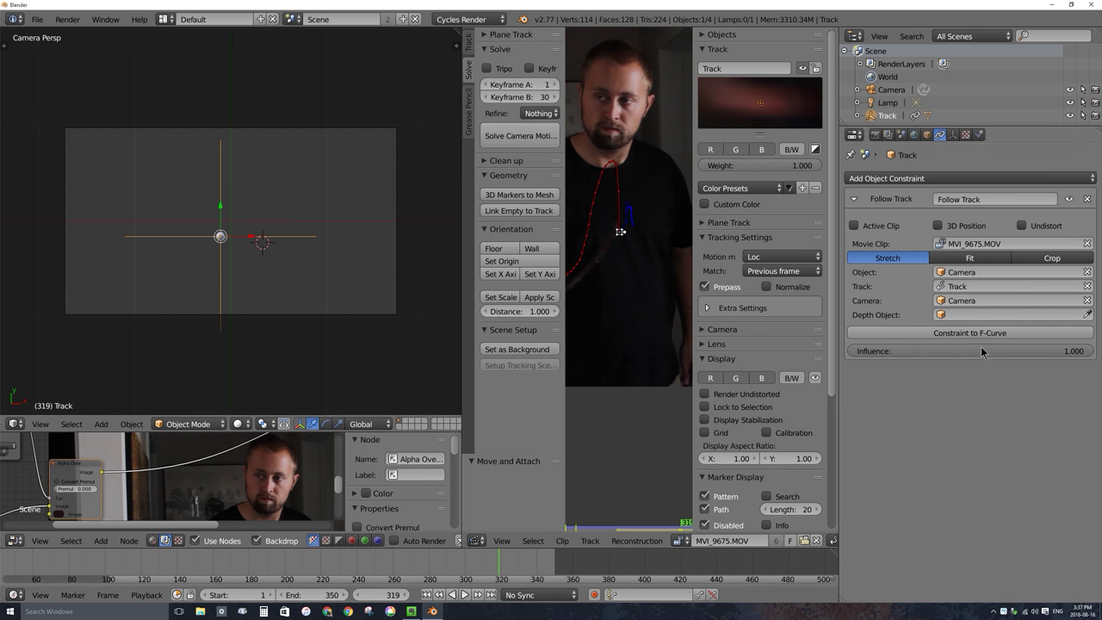
key(i)
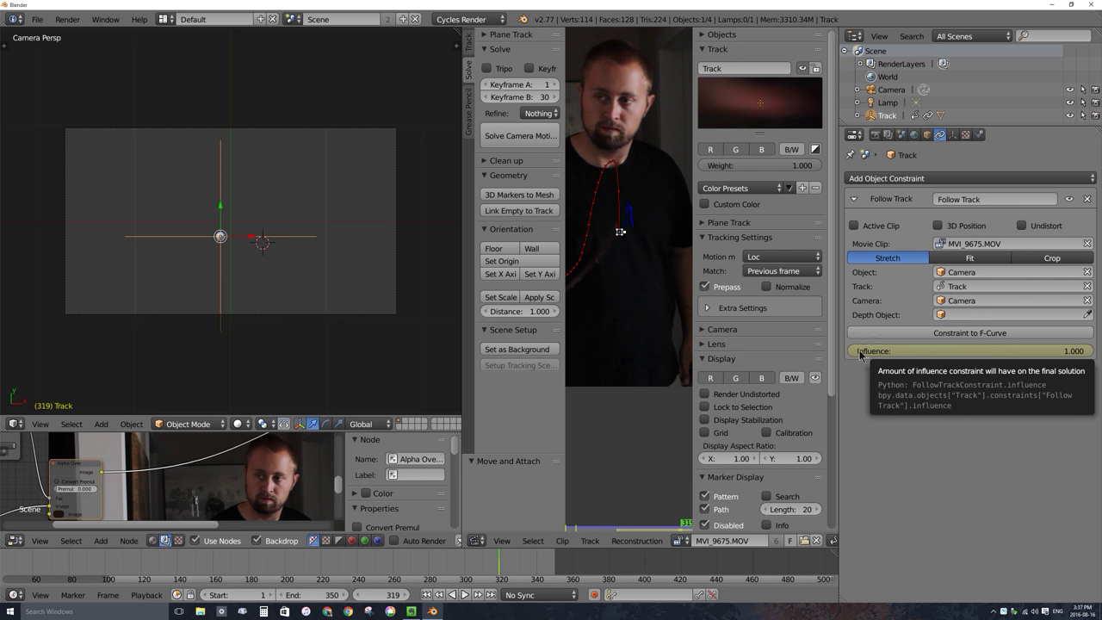
key(alt+a)
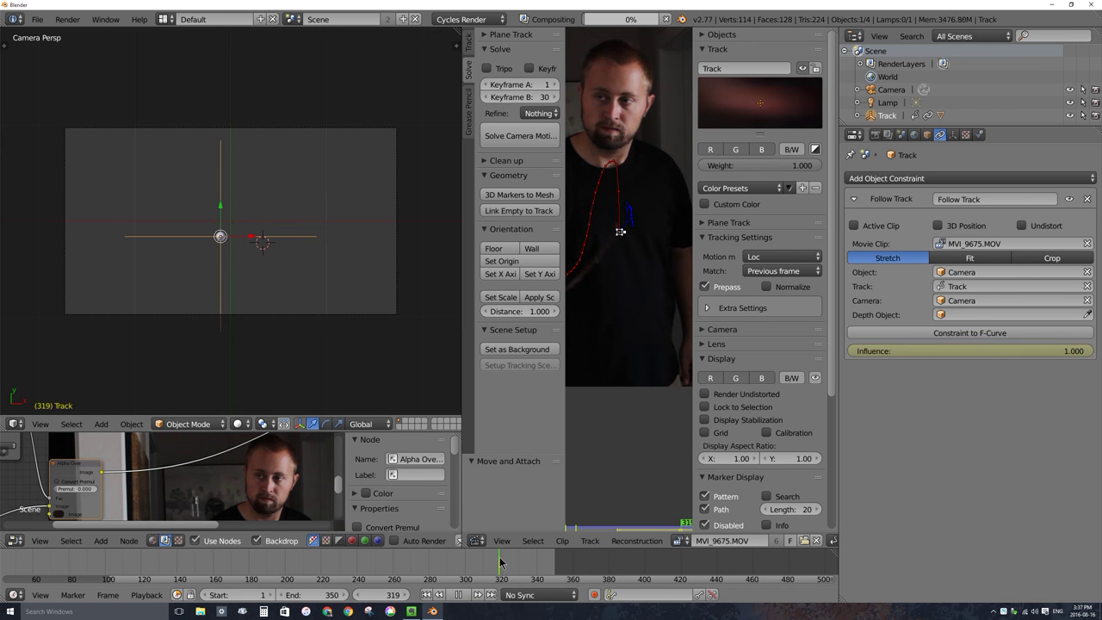
key(alt+a)
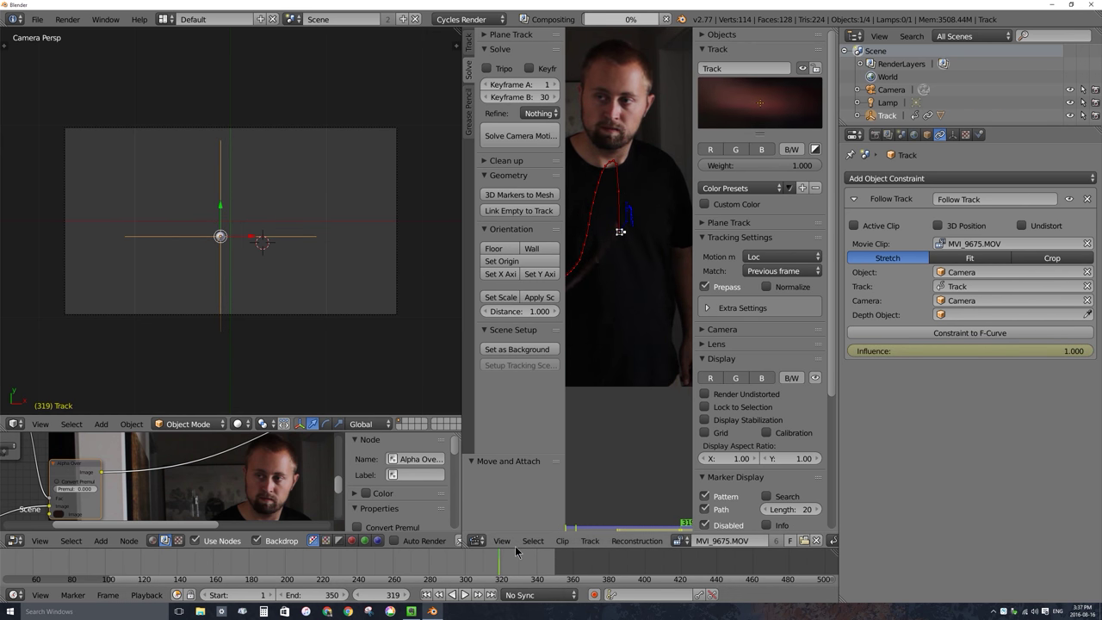
- At frame 320, set the Follow Track constraint's influence to 0.000 and keyframe it
key(Right)
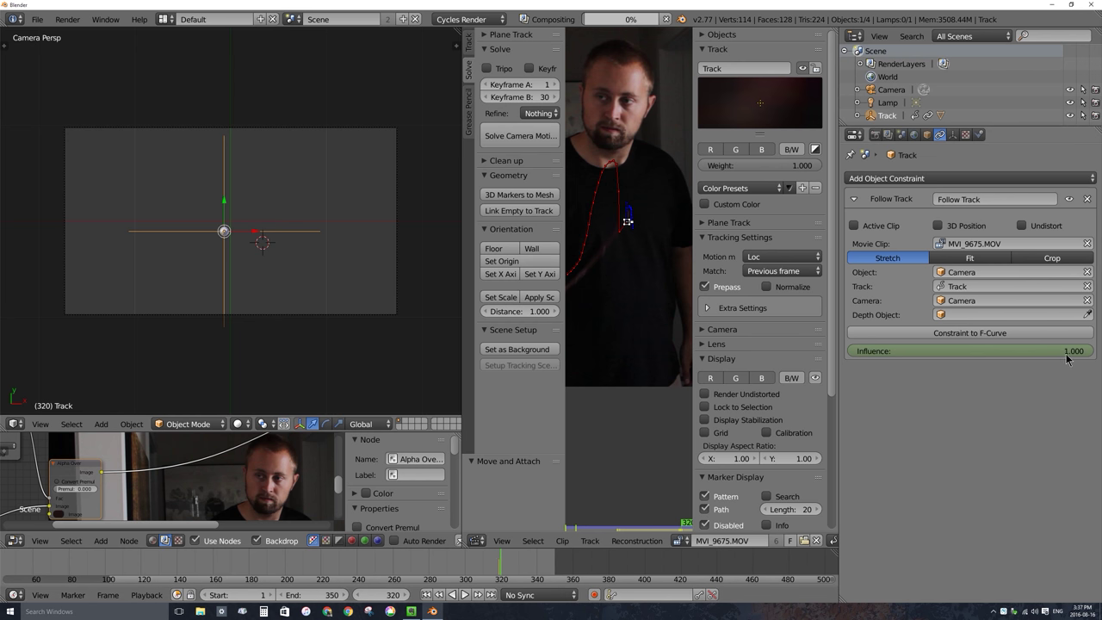
drag(1083, 356, 855, 358)
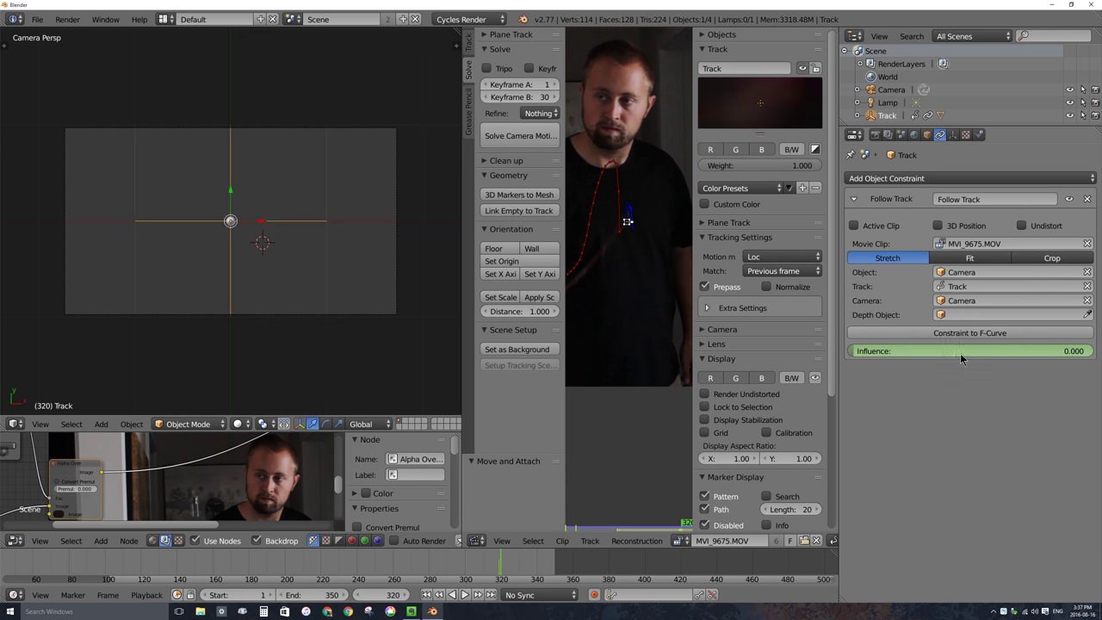
key(i)
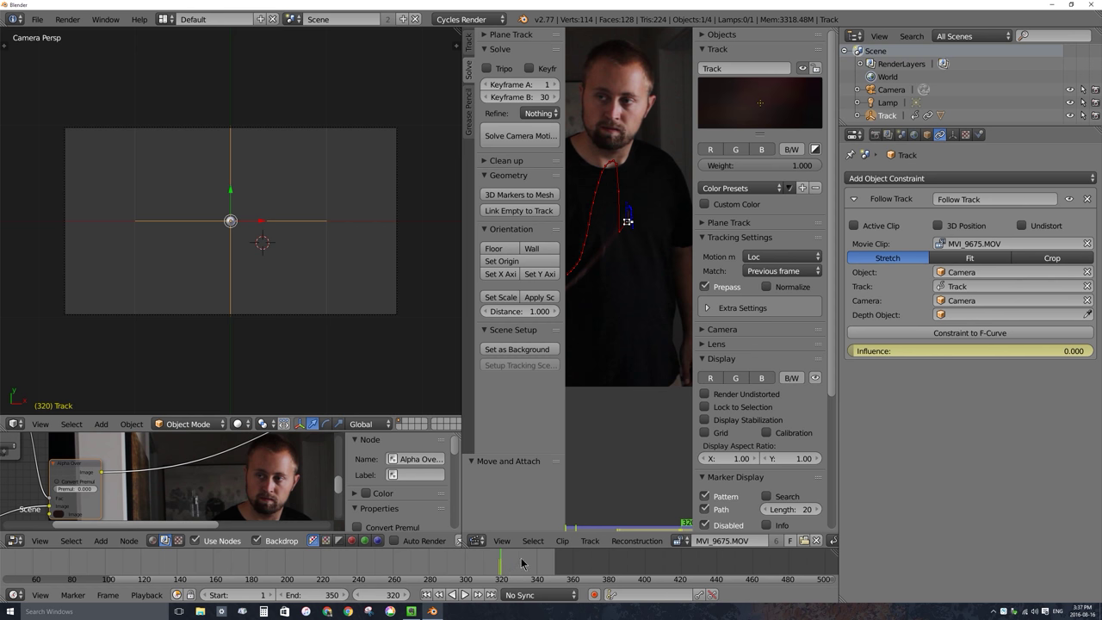
- Play the animation and scrub around frame 320 to check how the Track object follows the influence keyframes
click(234, 575)
key(alt+a)
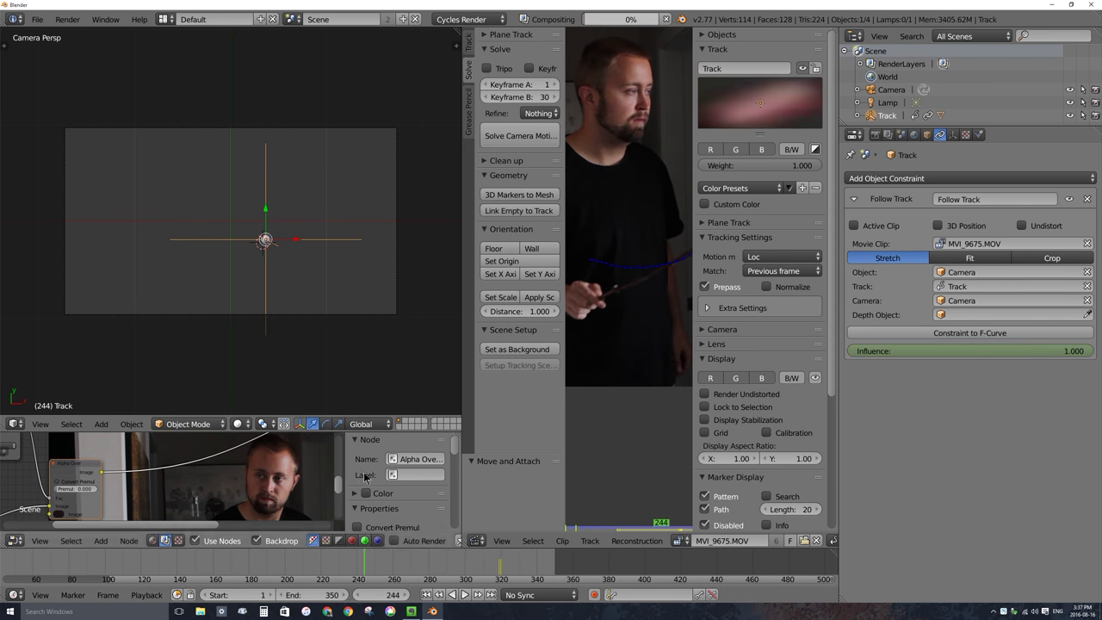
key(alt+a)
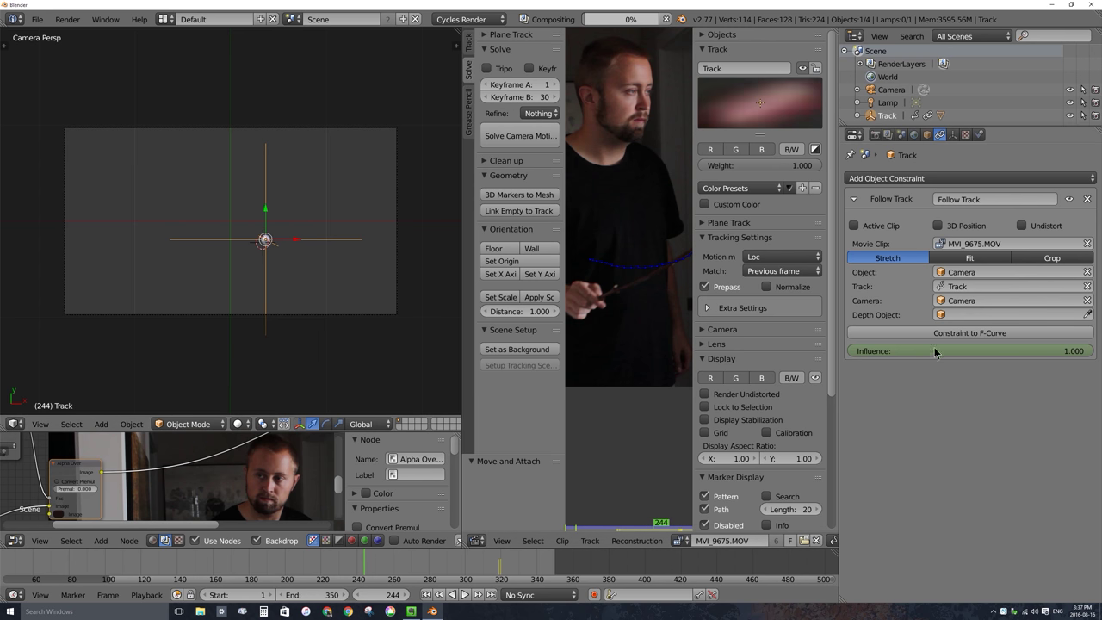
key(alt+a)
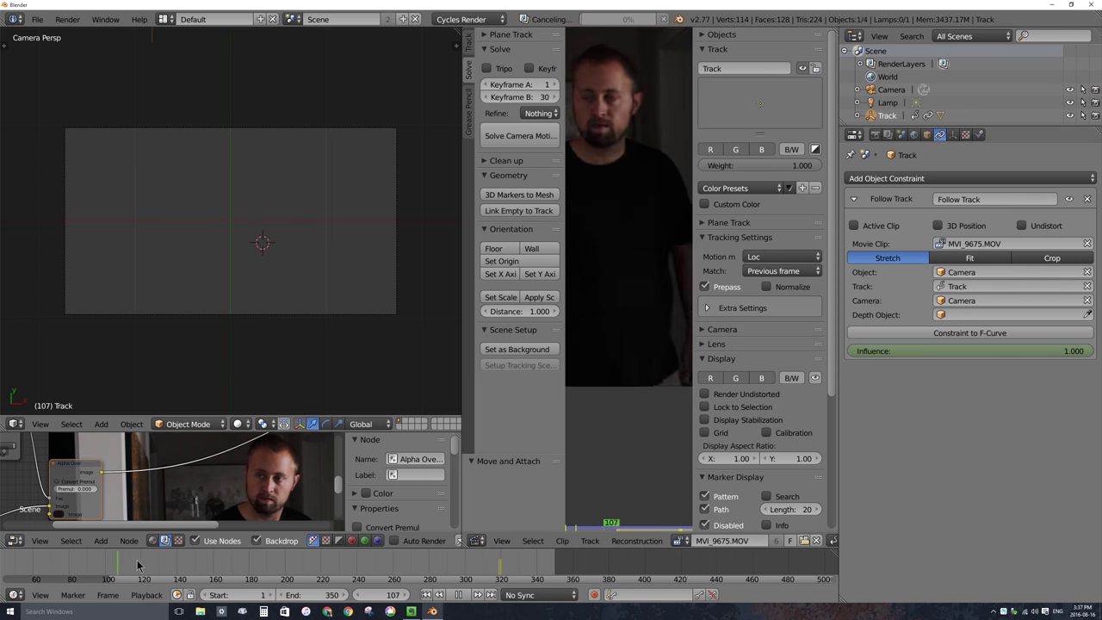
click(503, 570)
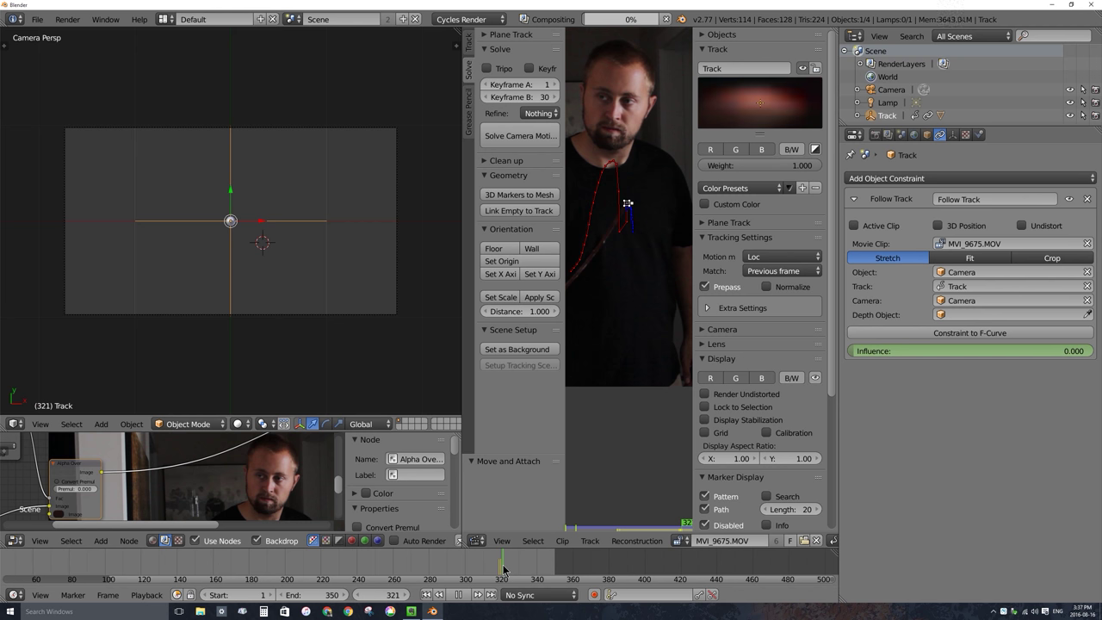
click(500, 568)
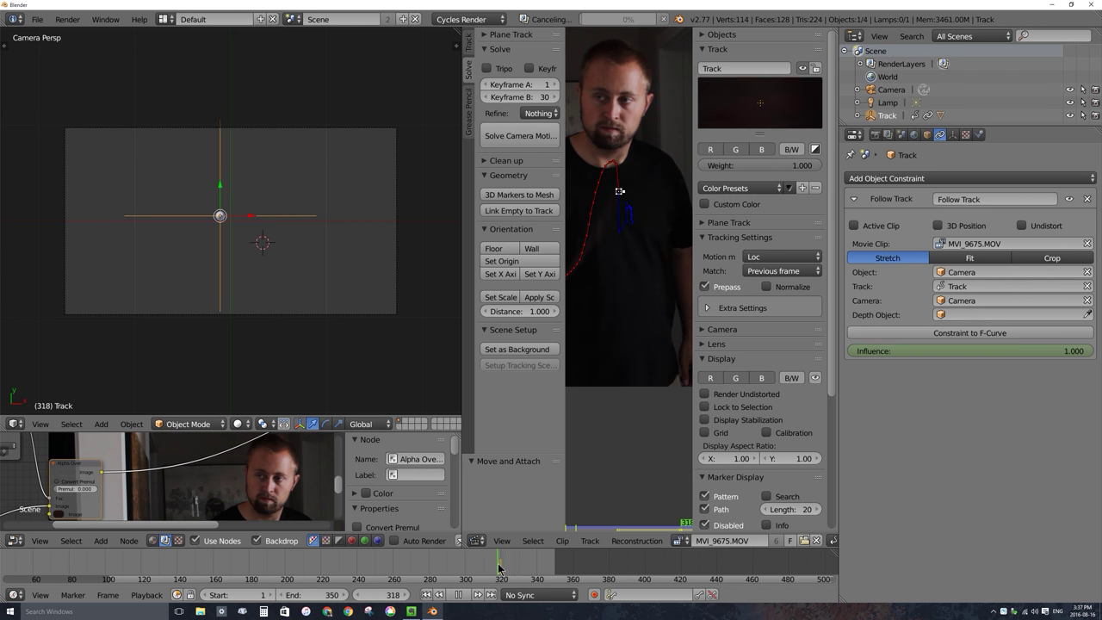
drag(500, 568, 500, 568)
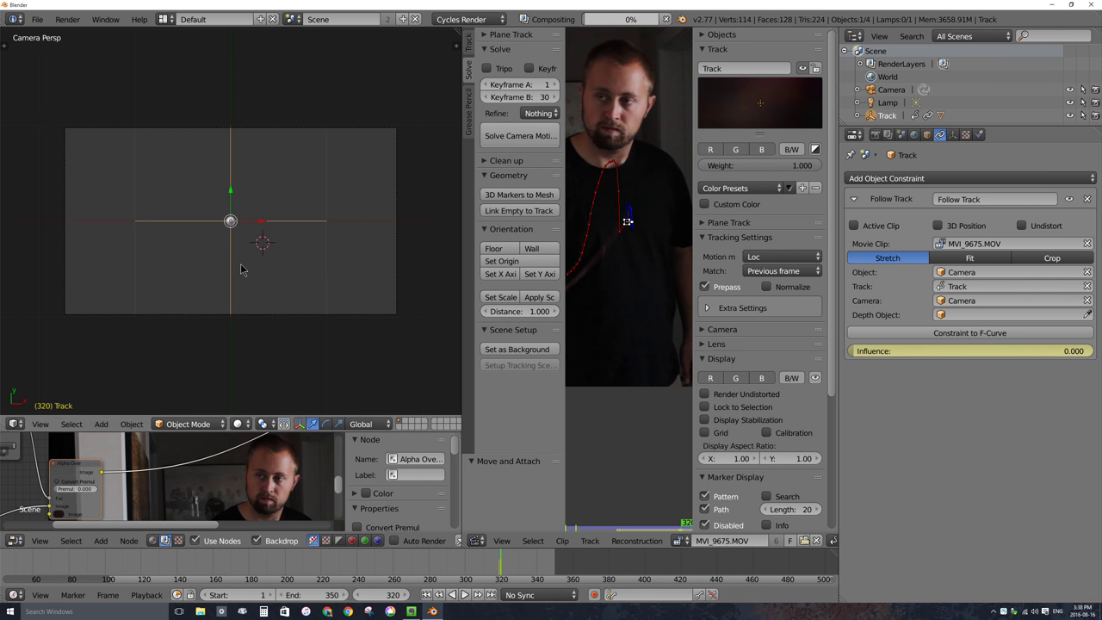
- Move the Track object about 4.87 units up at frame 320 so it sits well outside the camera frame
key(g)
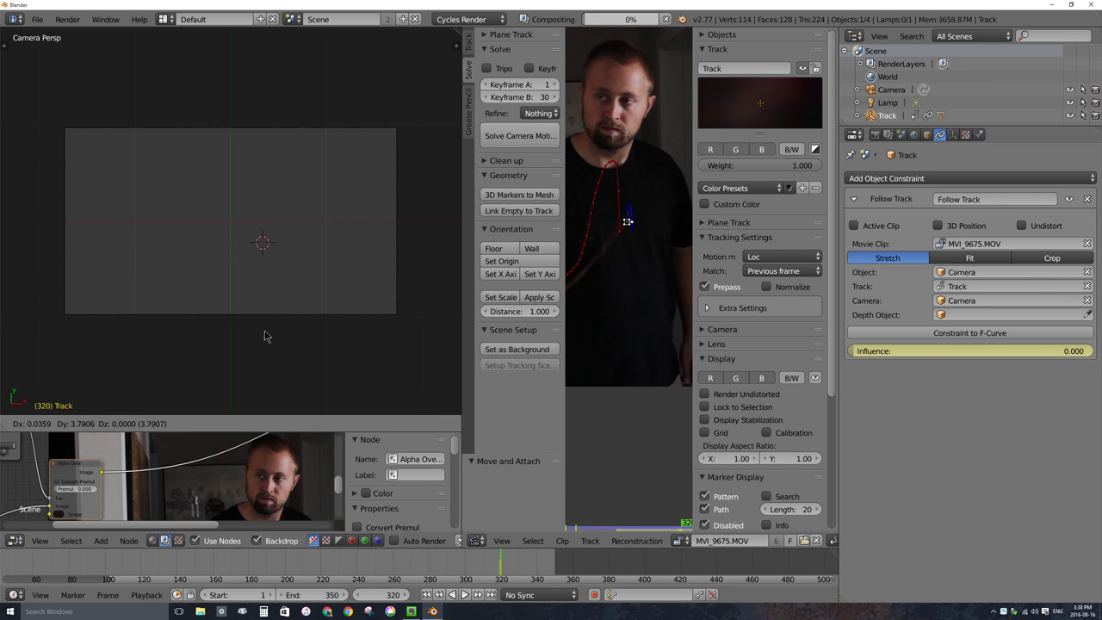
click(298, 256)
scroll(298, 256, down, 1)
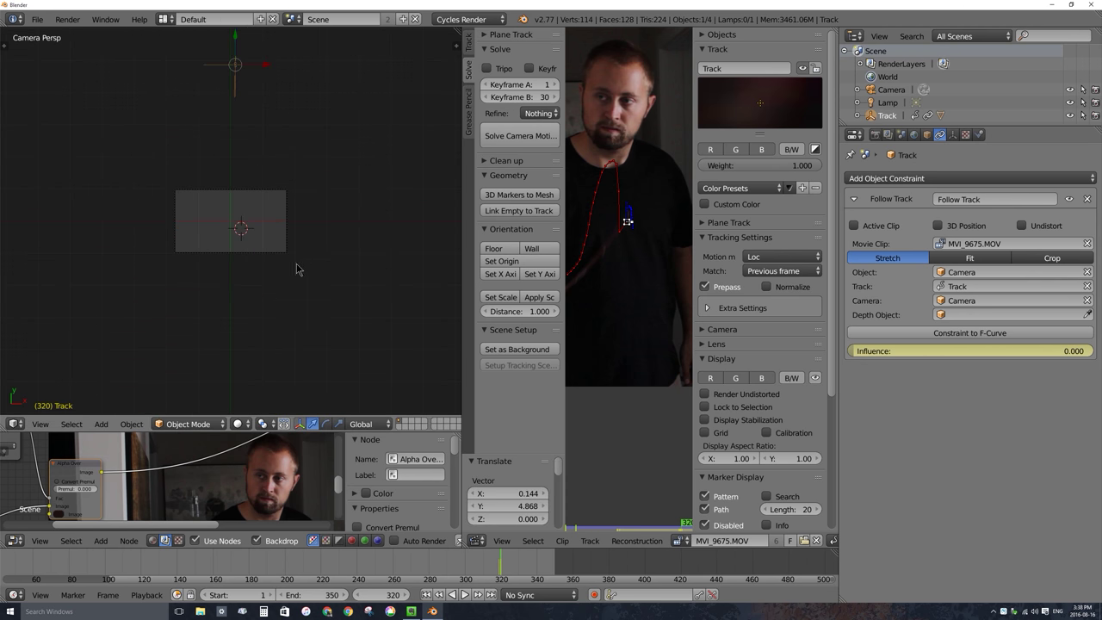
- Scrub back through the animation and play from frame 250 to 253 to check the Track object's motion
key(alt+a)
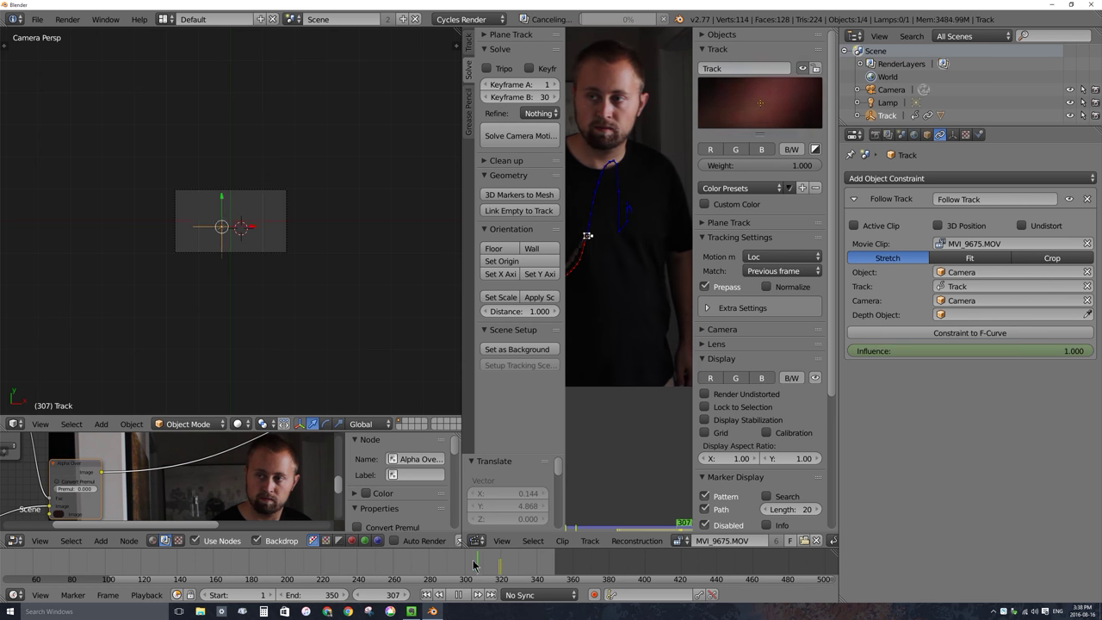
click(327, 565)
drag(326, 566, 379, 563)
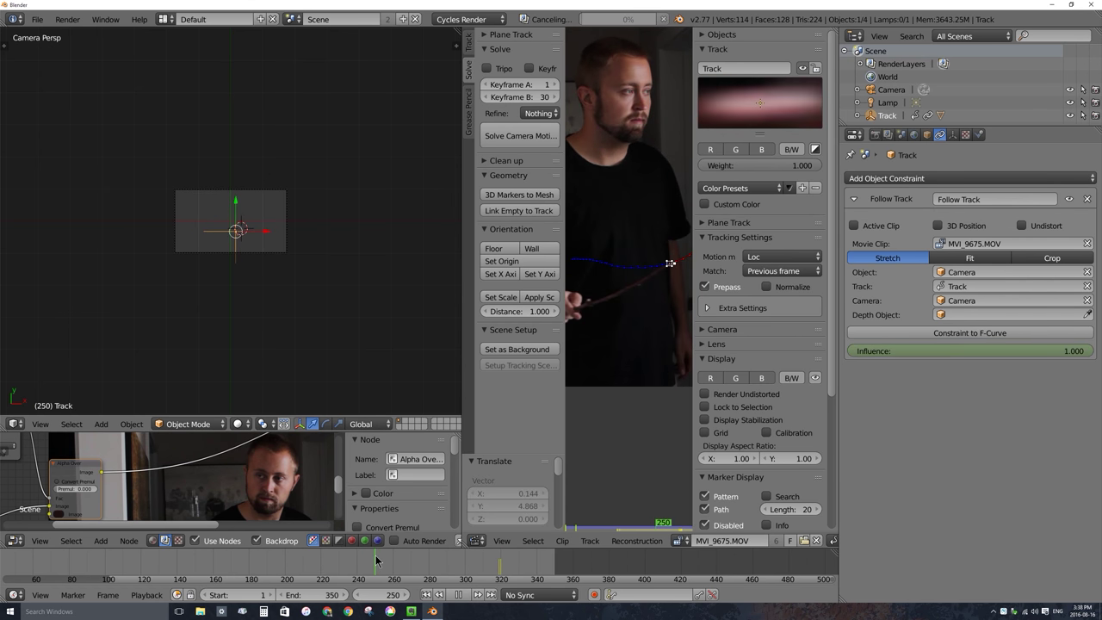
key(alt+a)
- Display the render settings, widen the image area, and render frame 253
click(876, 136)
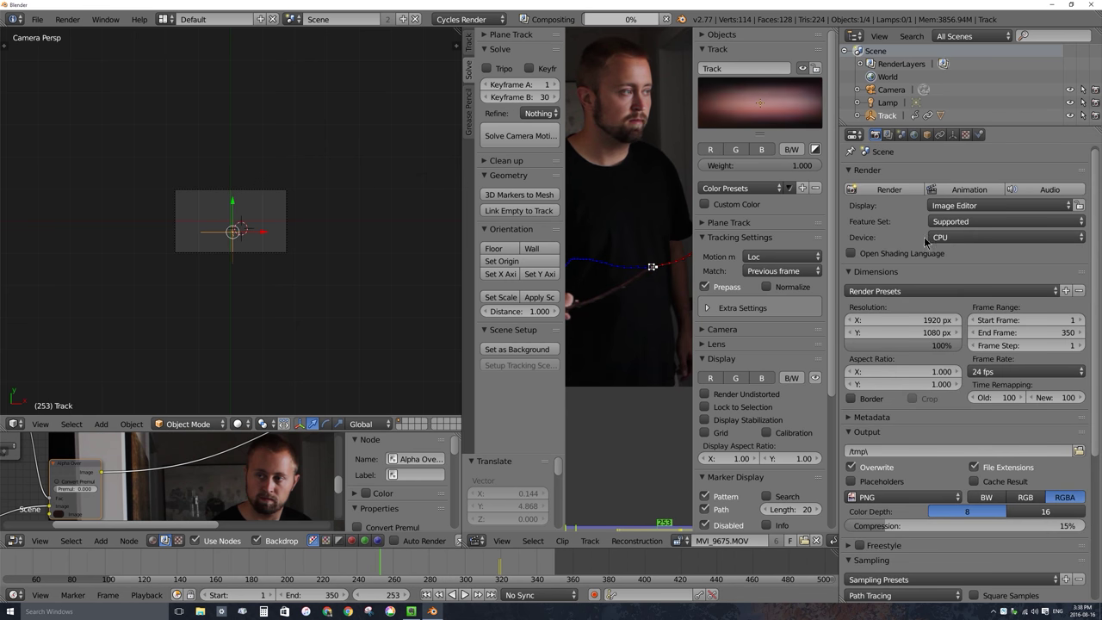
drag(461, 198, 287, 198)
click(887, 189)
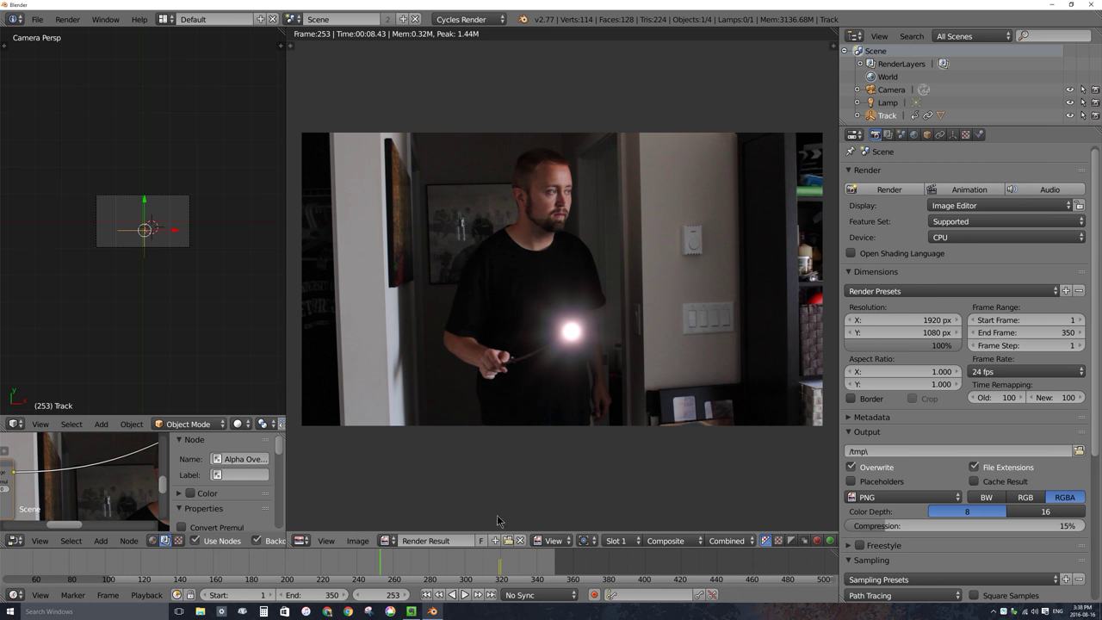
- Render frames 319 and 320 to compare the wand tip, and give the 3D view more width again
key(alt+a)
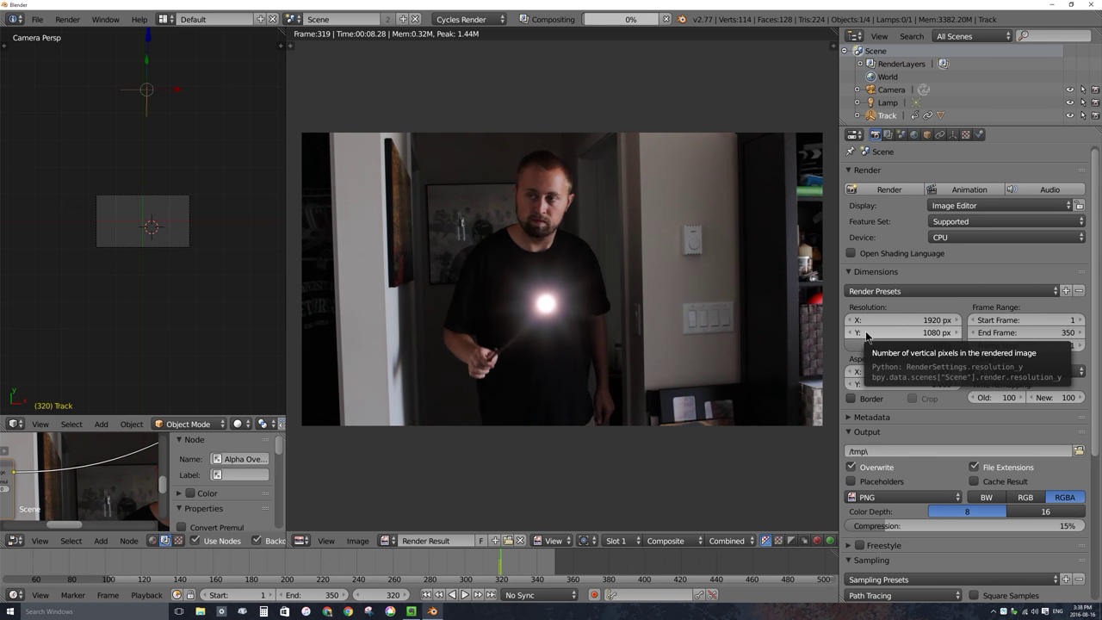
key(Right)
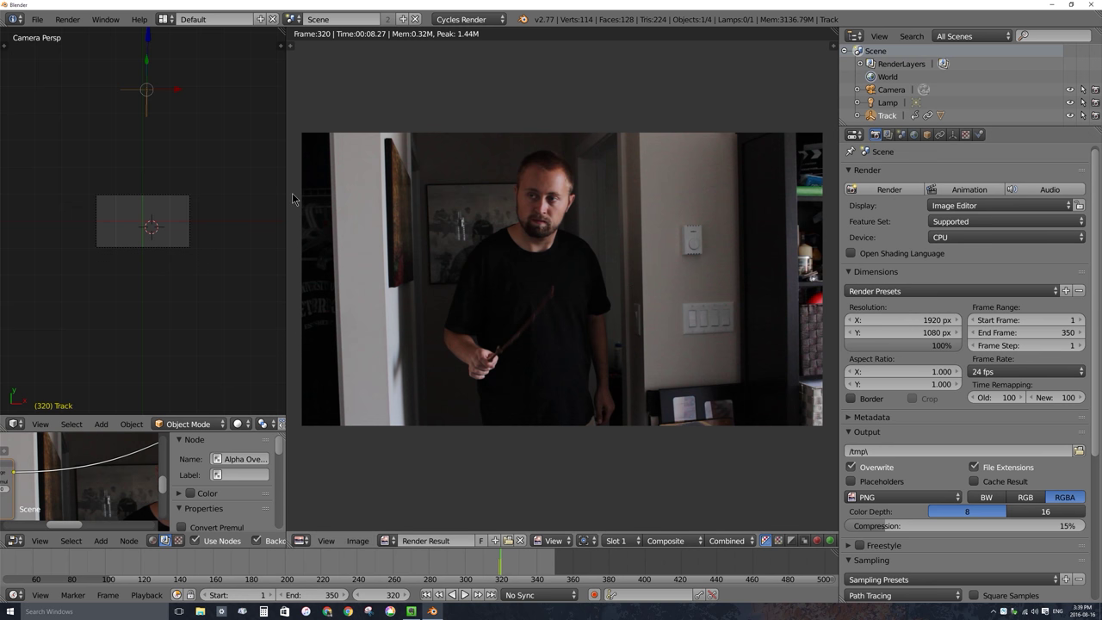
drag(287, 200, 470, 199)
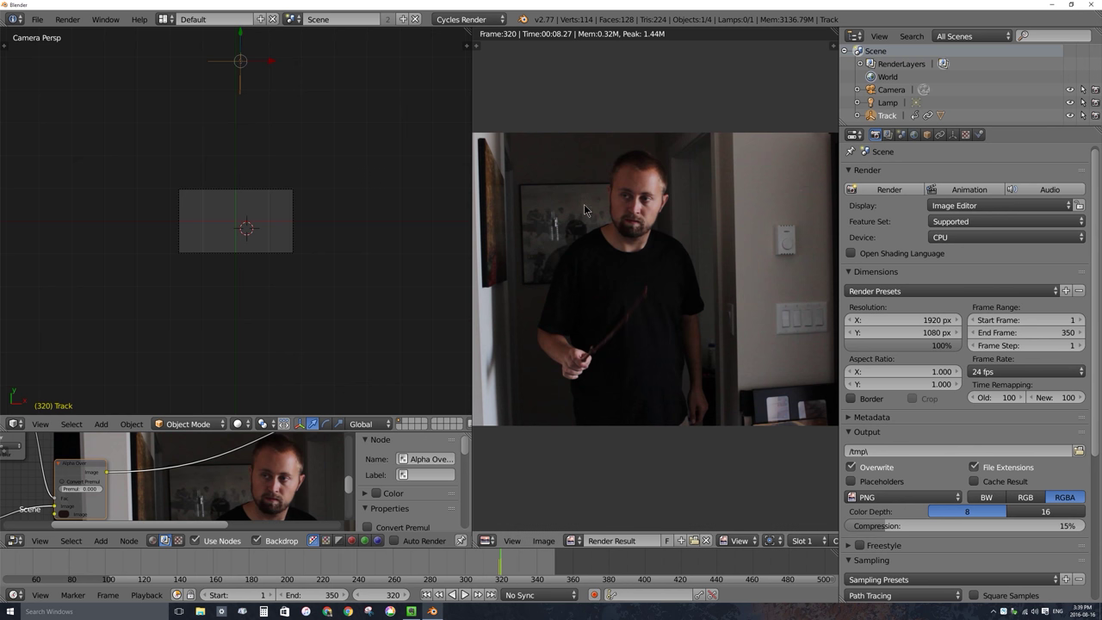
- Save the Blender file to the Desktop as vfx-009-001
click(37, 19)
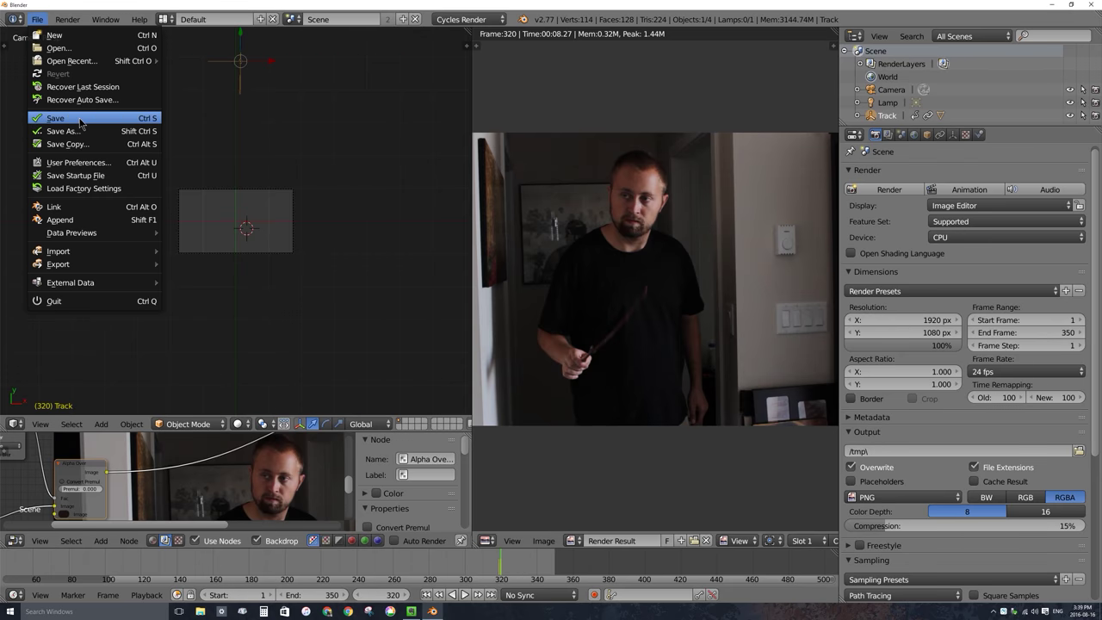
click(80, 121)
click(38, 207)
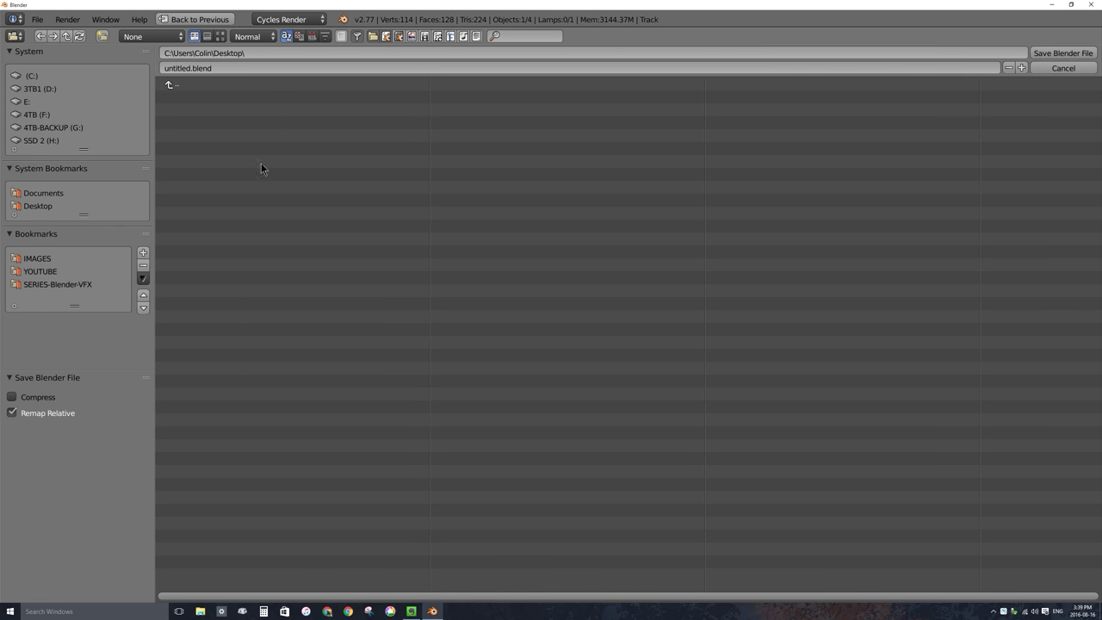
click(189, 68)
text(vfx-009-001)
click(1059, 53)
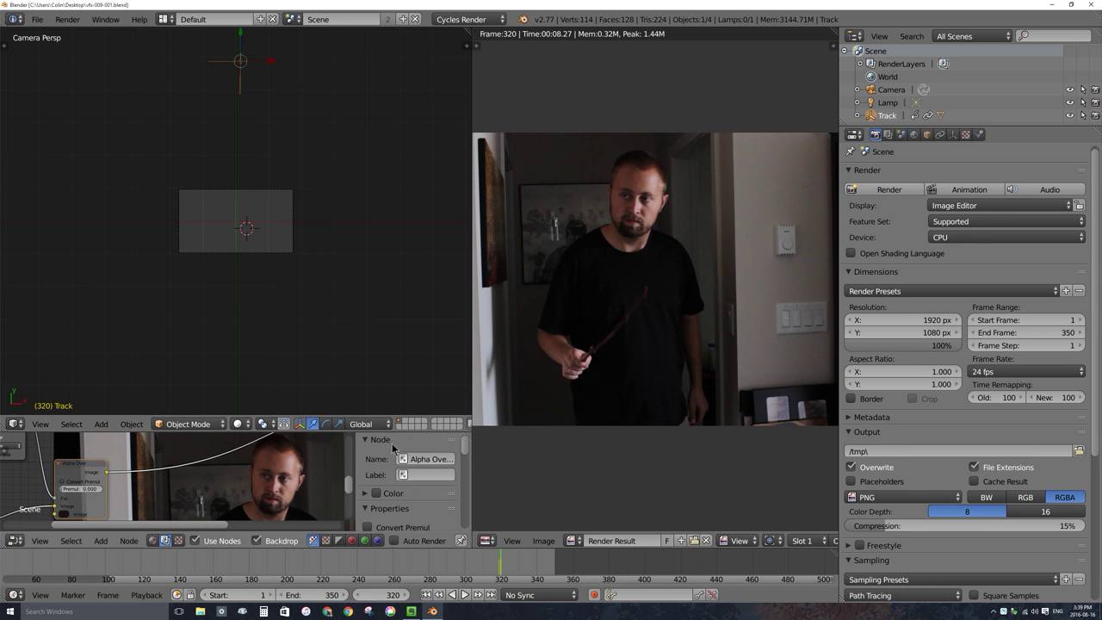
- Enlarge the node editor to show the whole compositing tree, and nudge the RGB Curves node upward
drag(381, 427, 384, 57)
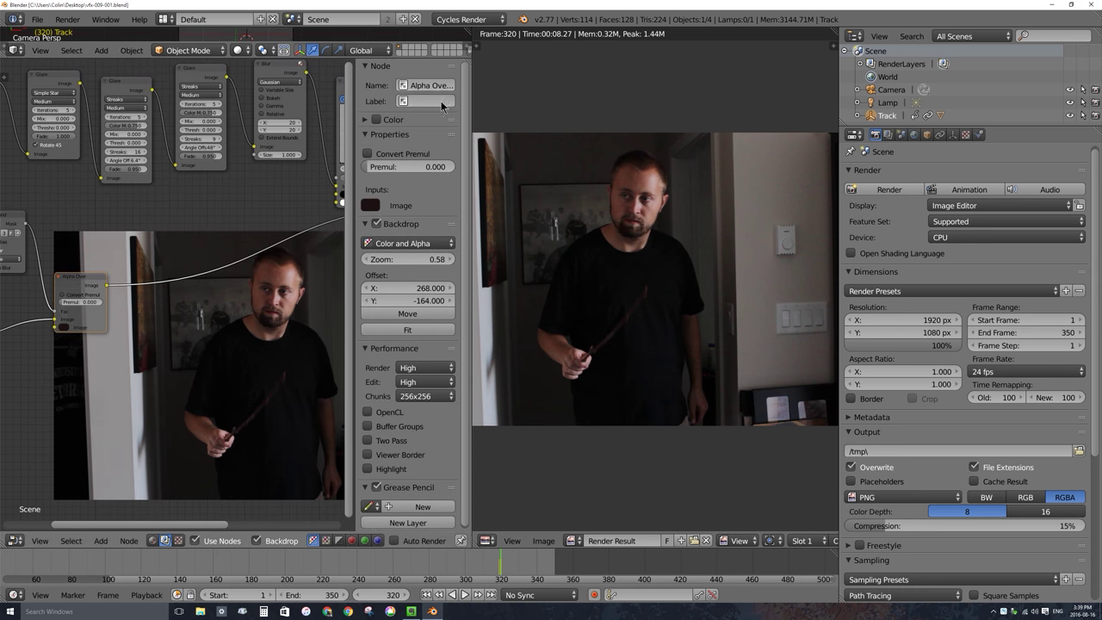
drag(471, 95, 765, 96)
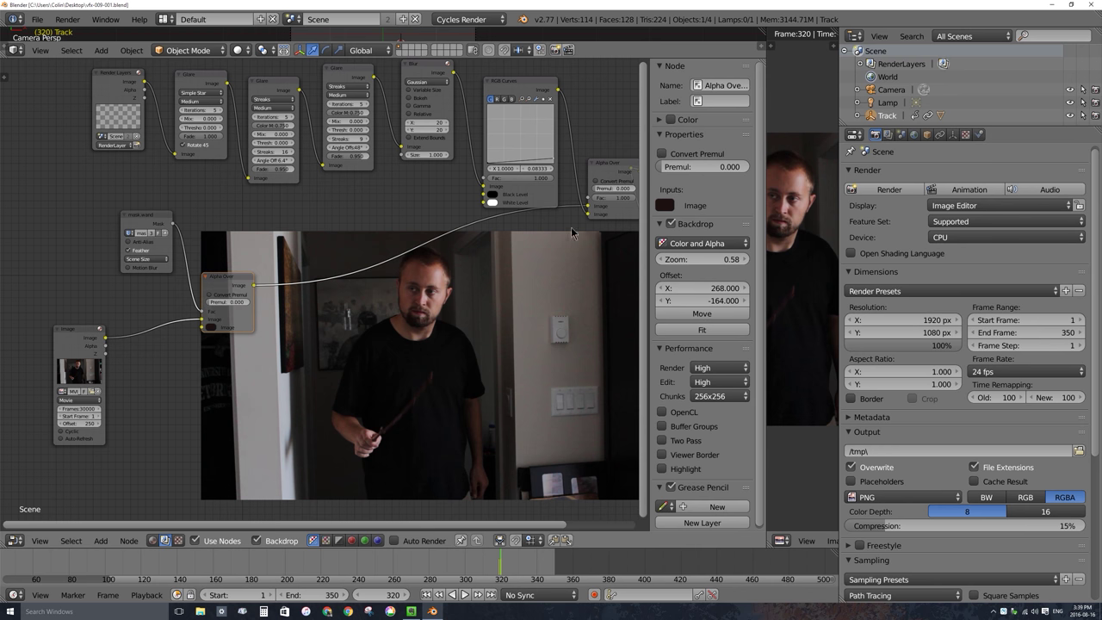
scroll(525, 256, down, 3)
middle_drag(524, 256, 520, 246)
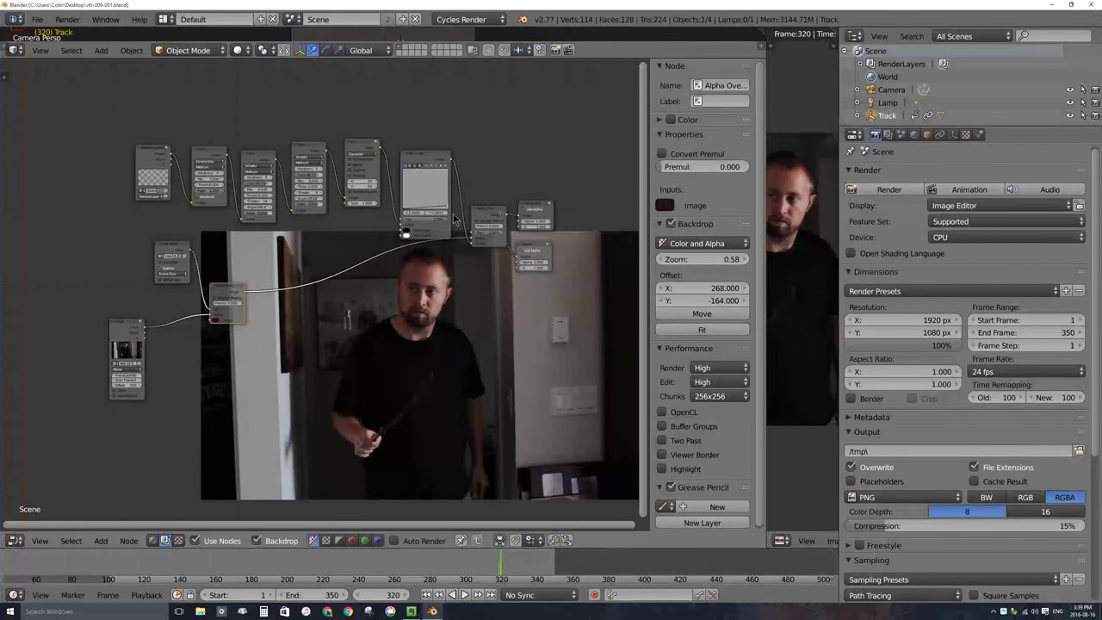
click(425, 159)
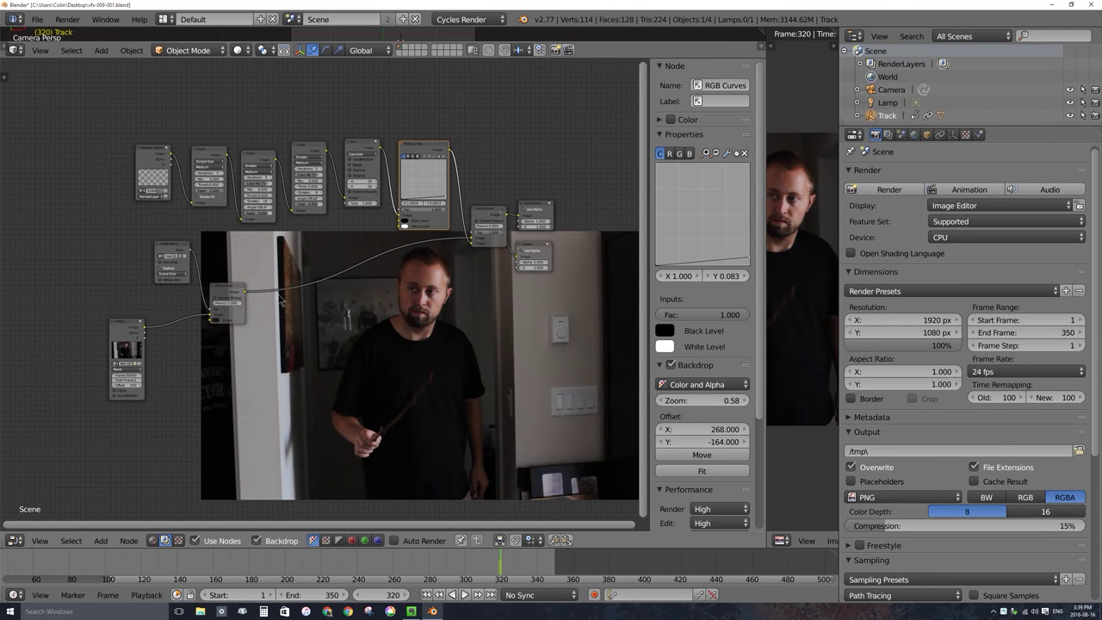
- Rearrange the Image, Alpha Over and Mask nodes that feed the footage branch of the node tree
scroll(358, 269, up, 2)
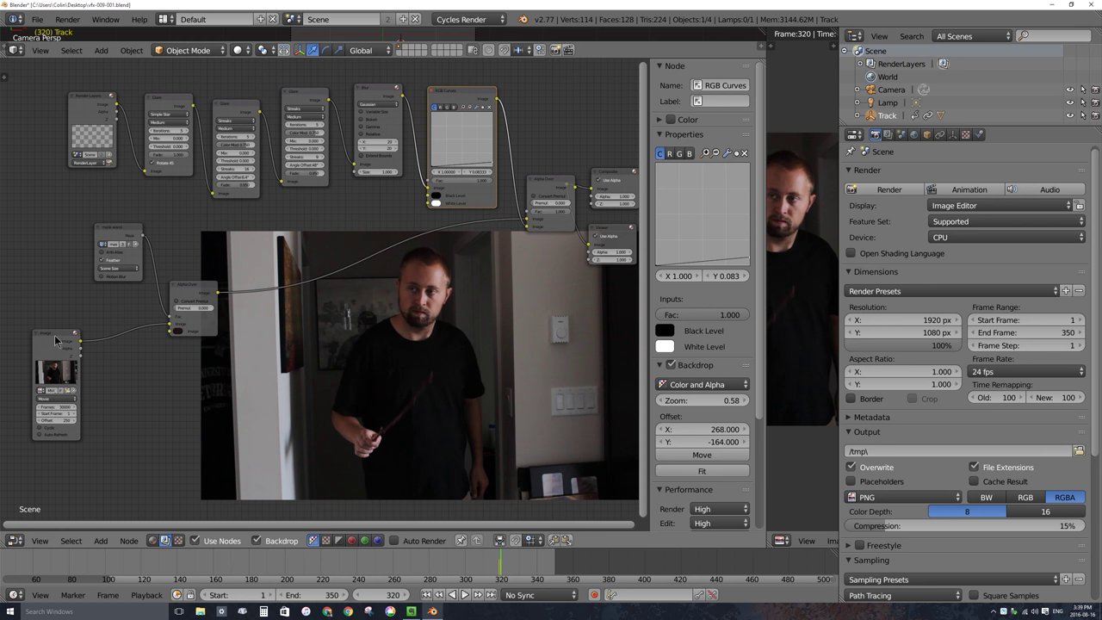
drag(56, 336, 74, 342)
scroll(215, 280, up, 2)
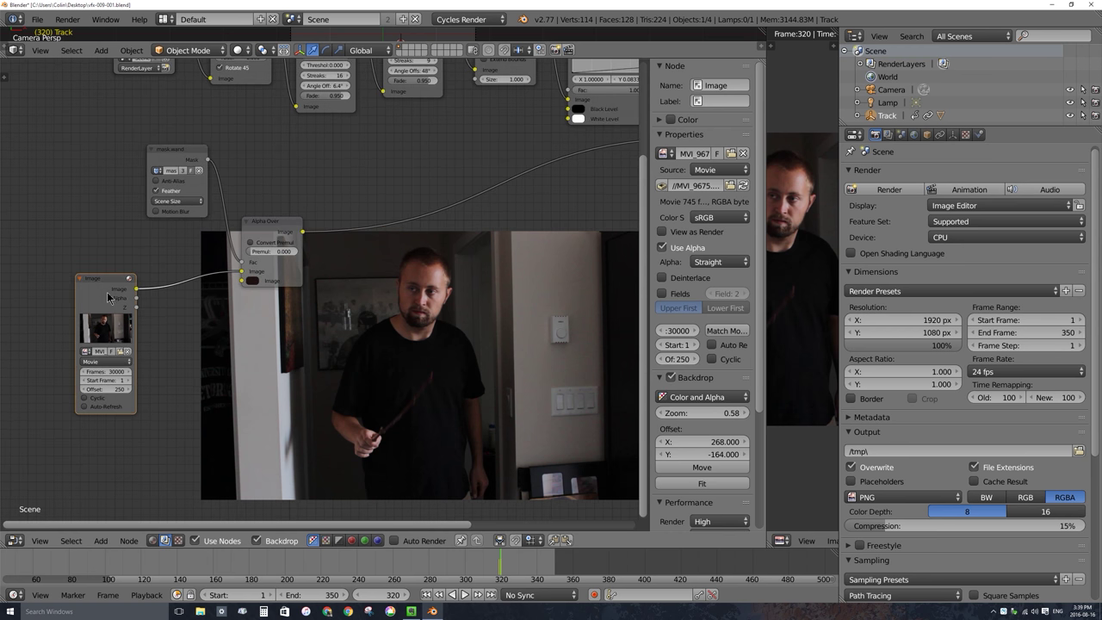
drag(112, 294, 120, 305)
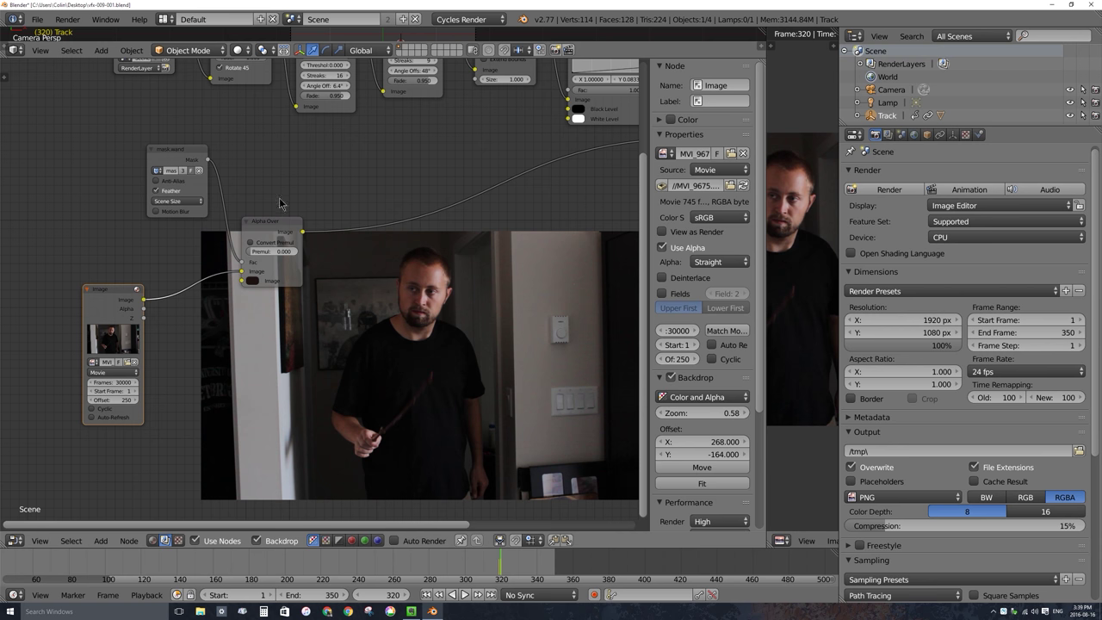
drag(257, 281, 254, 277)
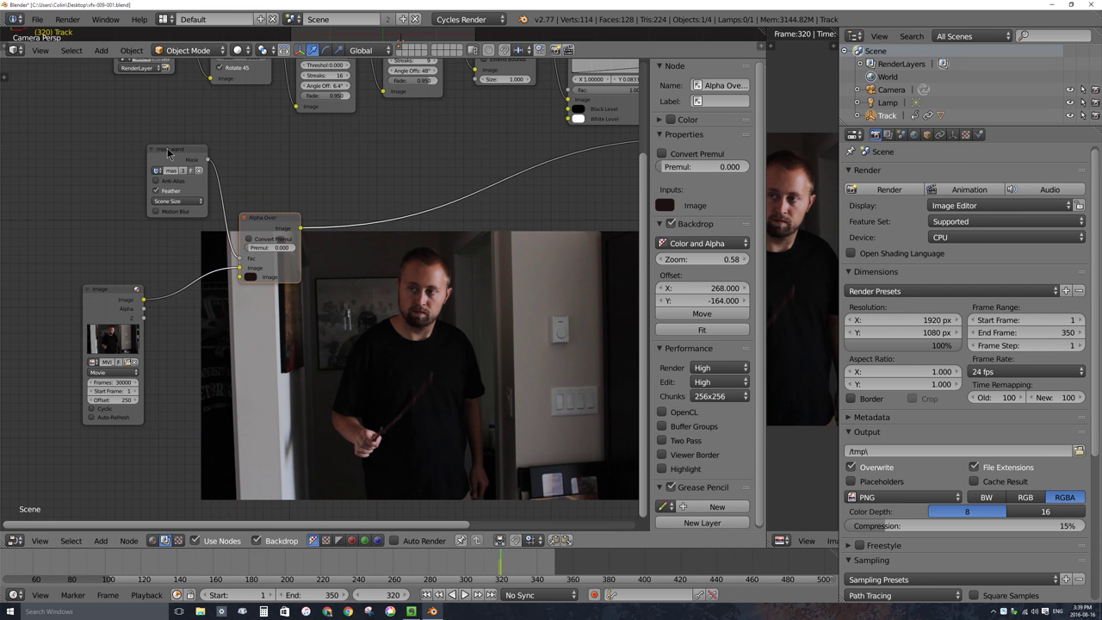
drag(169, 152, 166, 160)
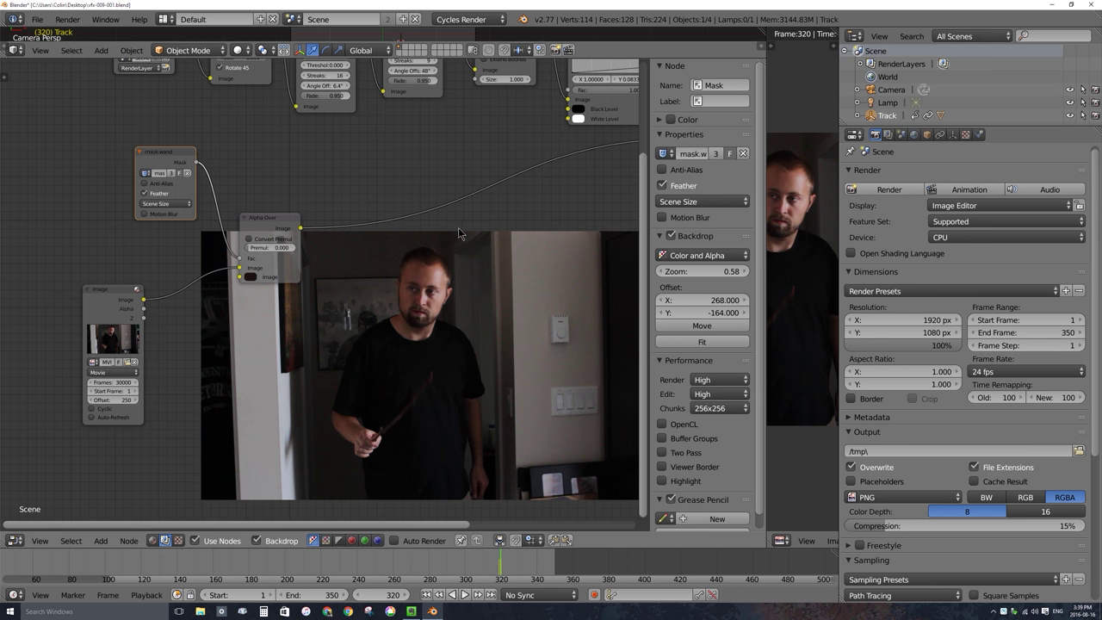
- Insert a Color Balance node into the footage branch, directly after the masked Alpha Over node
key(shift+a)
mouse_move(417, 221)
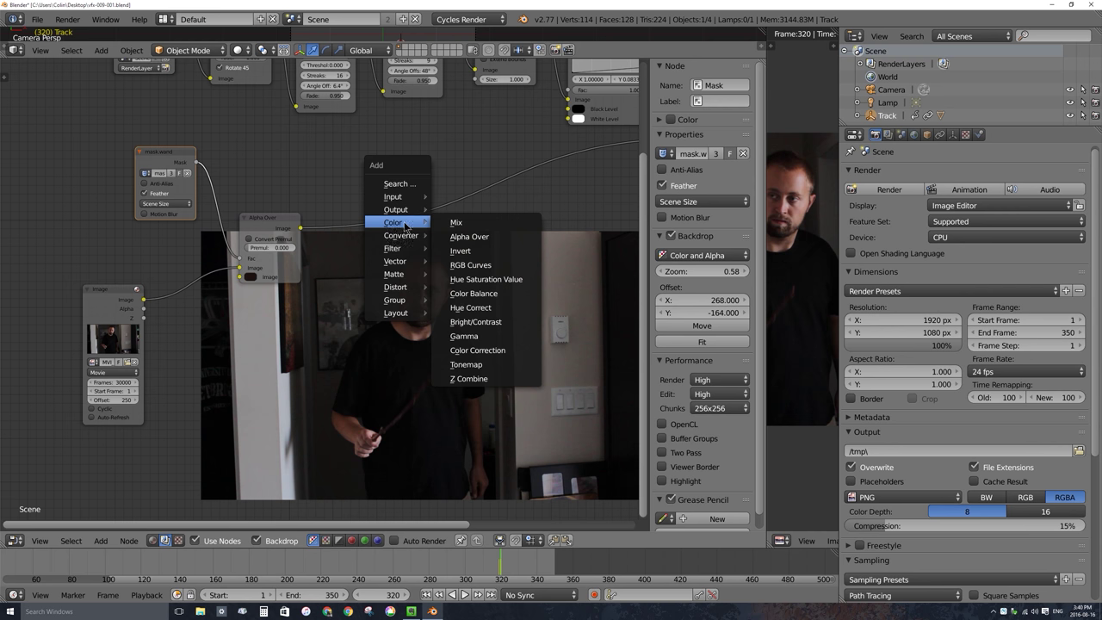
click(503, 295)
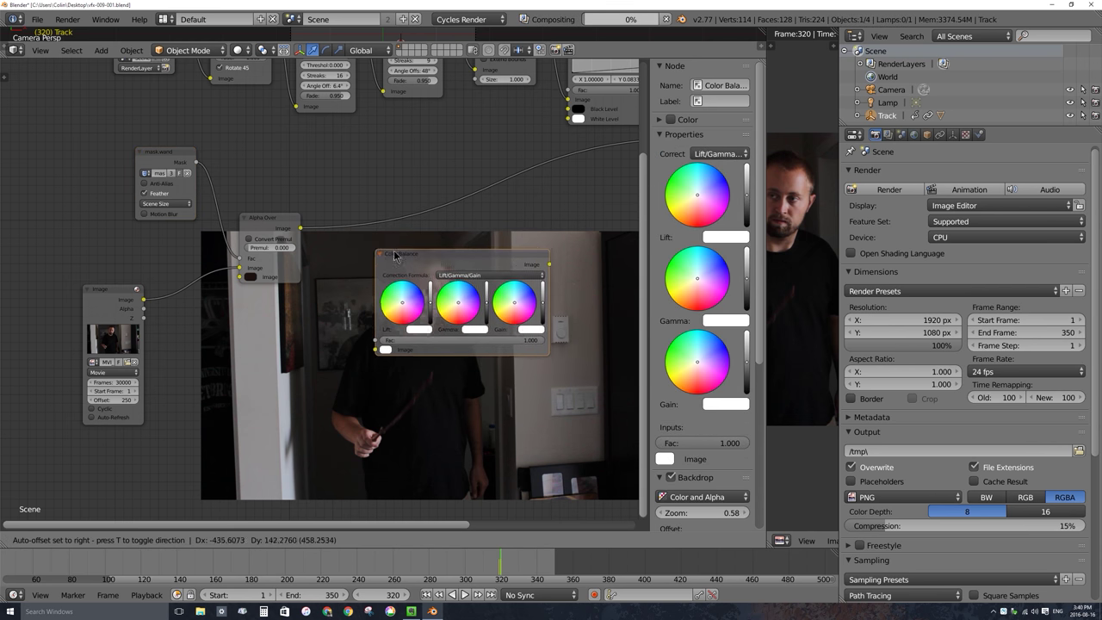
click(338, 217)
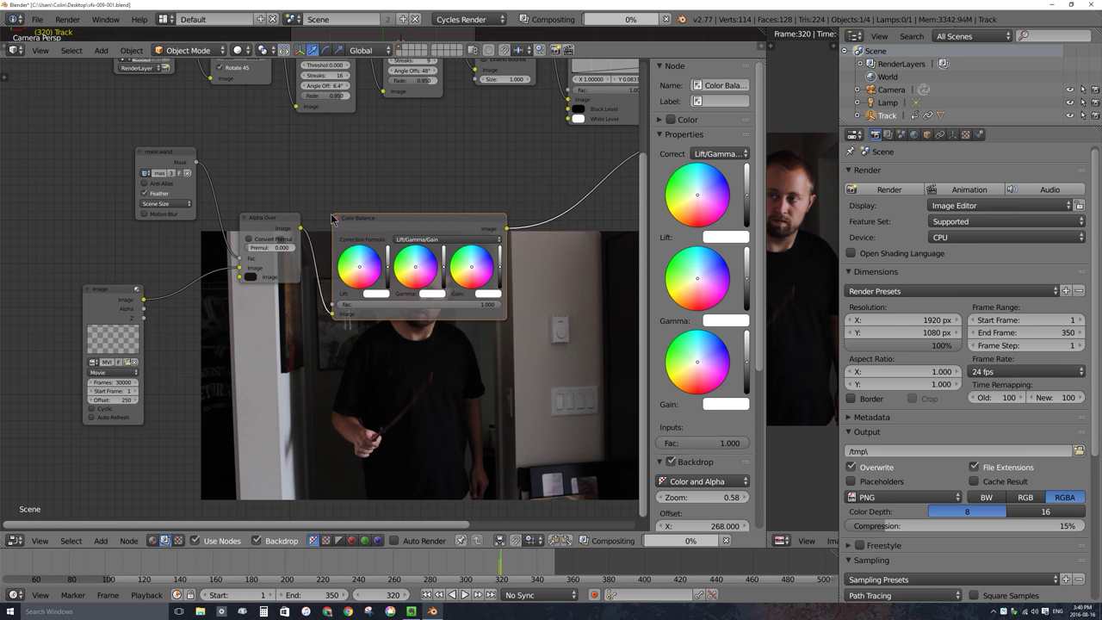
- Shift the Color Balance lift, gamma and gain toward a cool teal tint, and raise the node above the actor's face
click(362, 267)
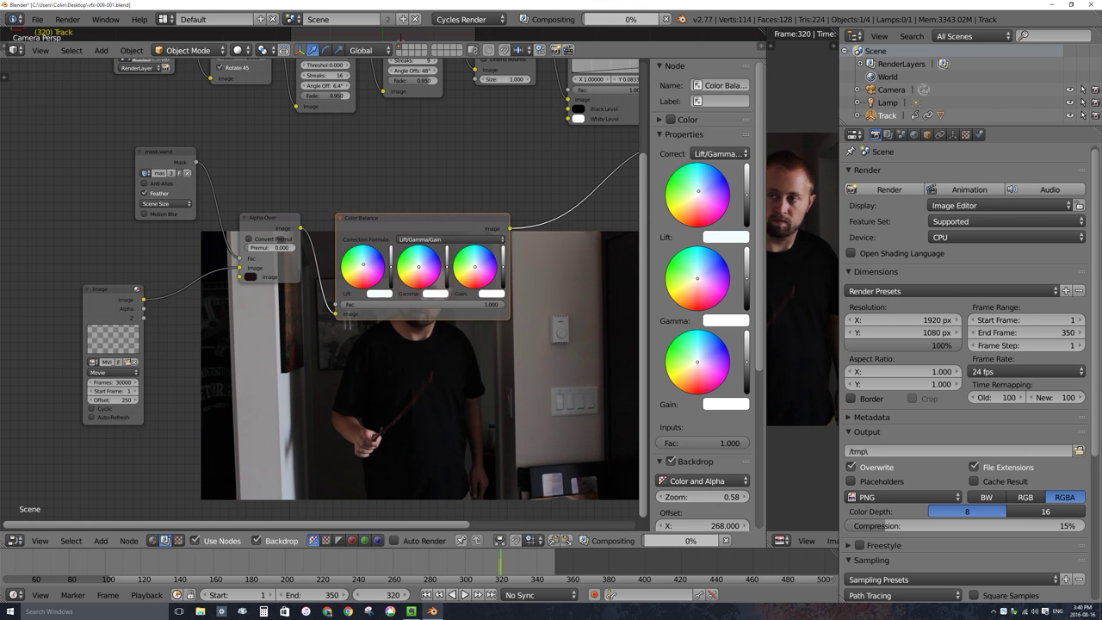
click(419, 270)
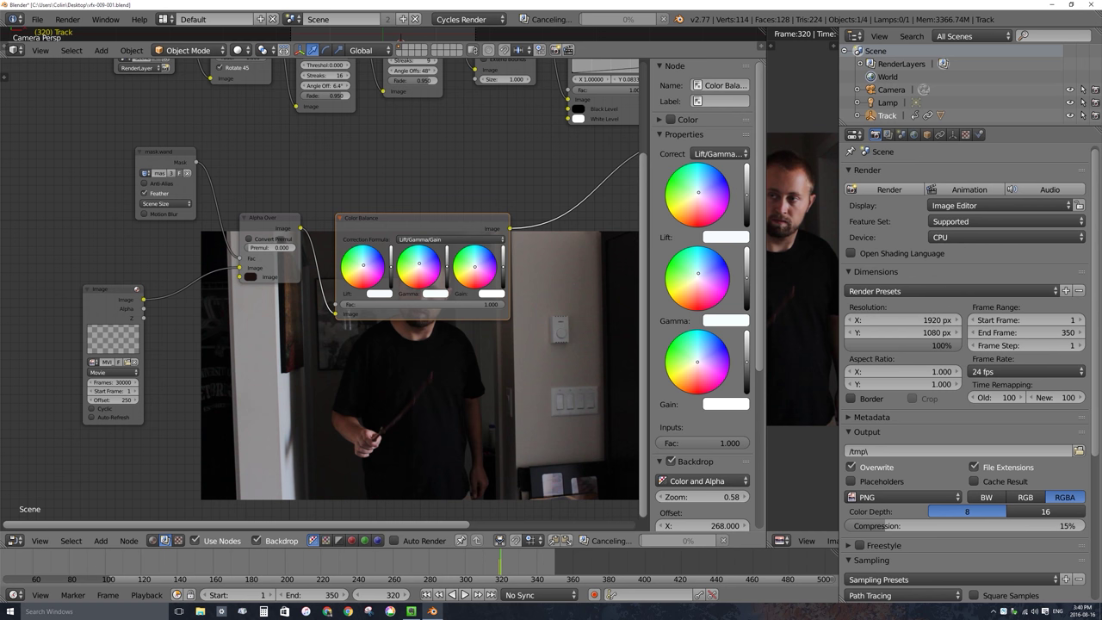
click(475, 270)
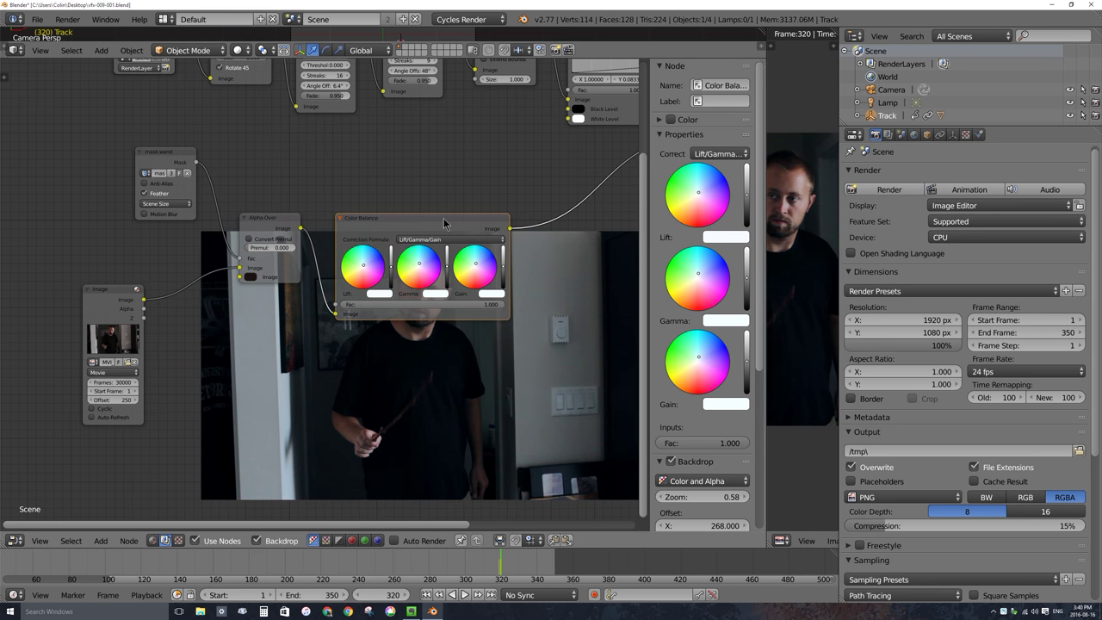
drag(444, 223, 441, 167)
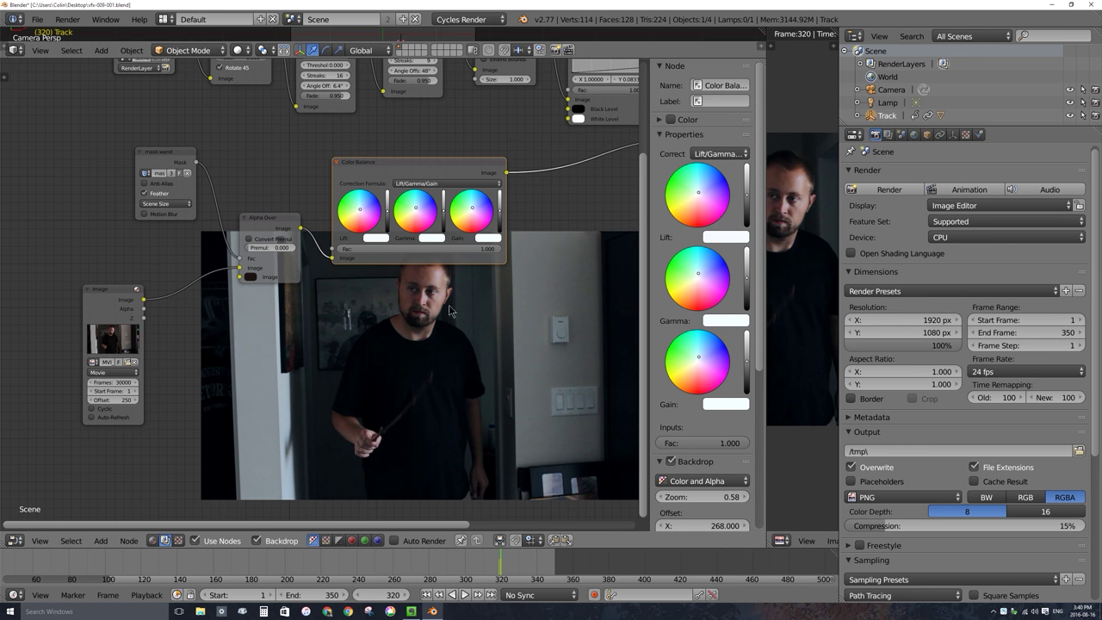
click(358, 208)
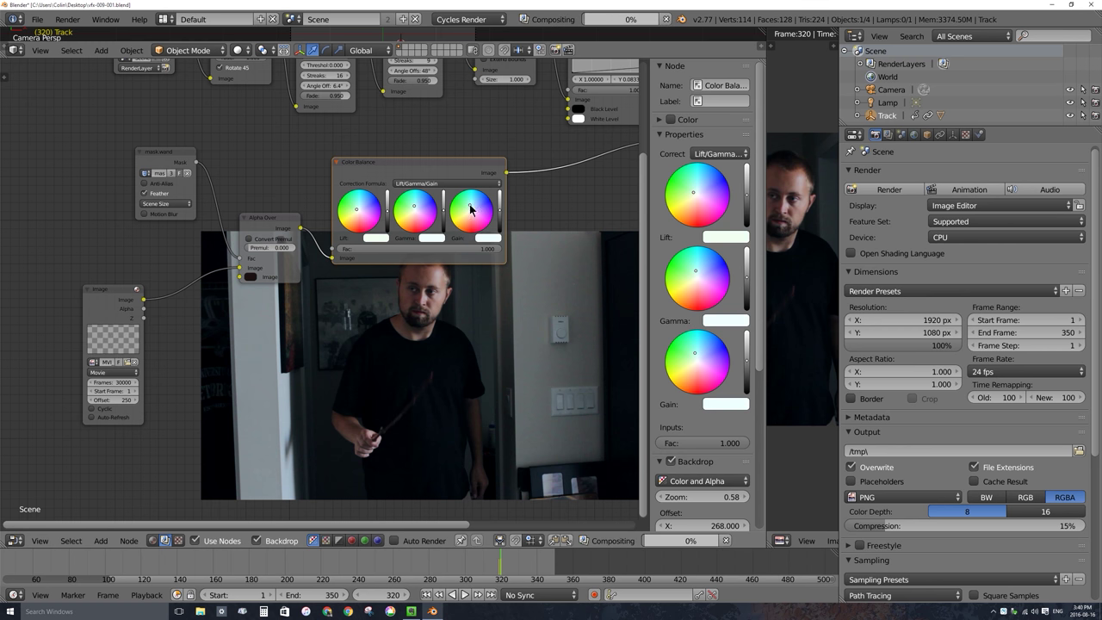
click(359, 213)
click(416, 205)
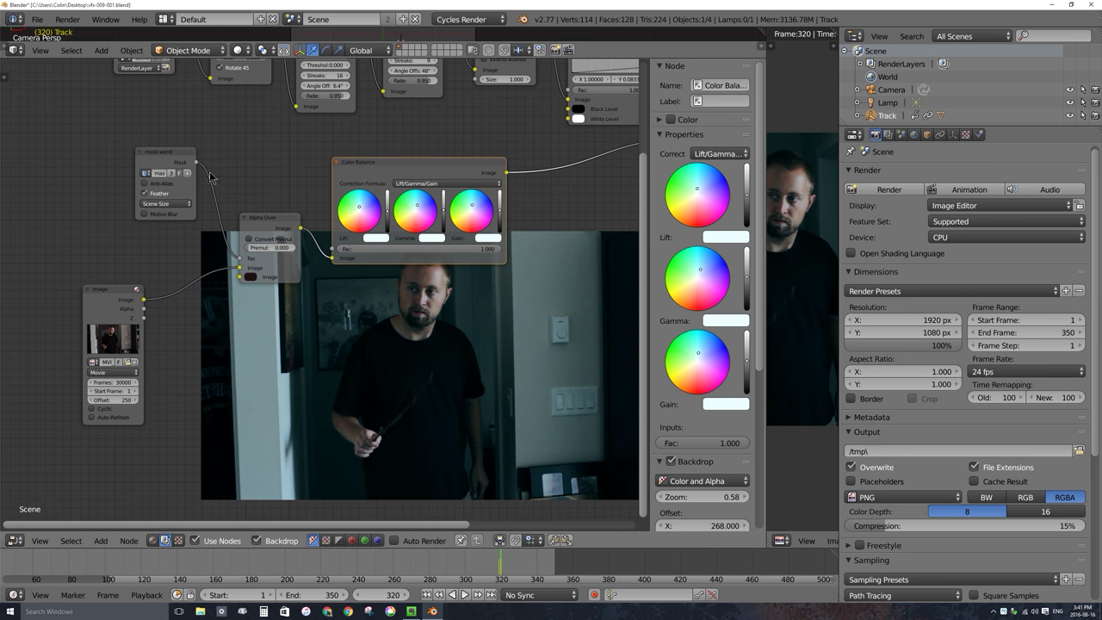
- Insert an Alpha Over node into the link between the Color Balance node and the final Alpha Over
middle_drag(505, 181, 387, 260)
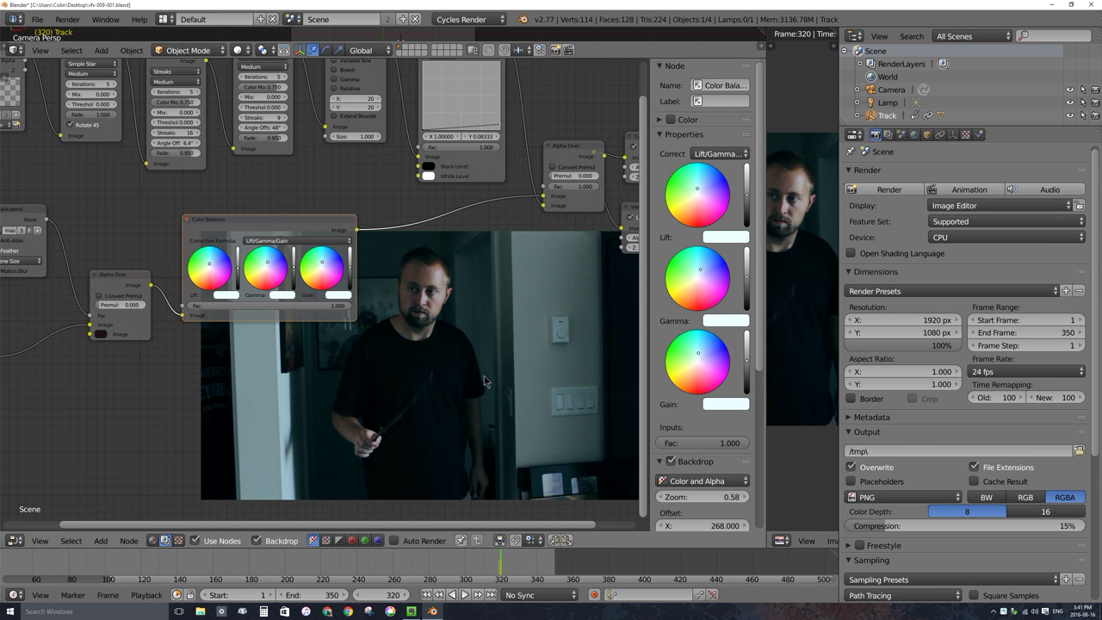
key(shift+a)
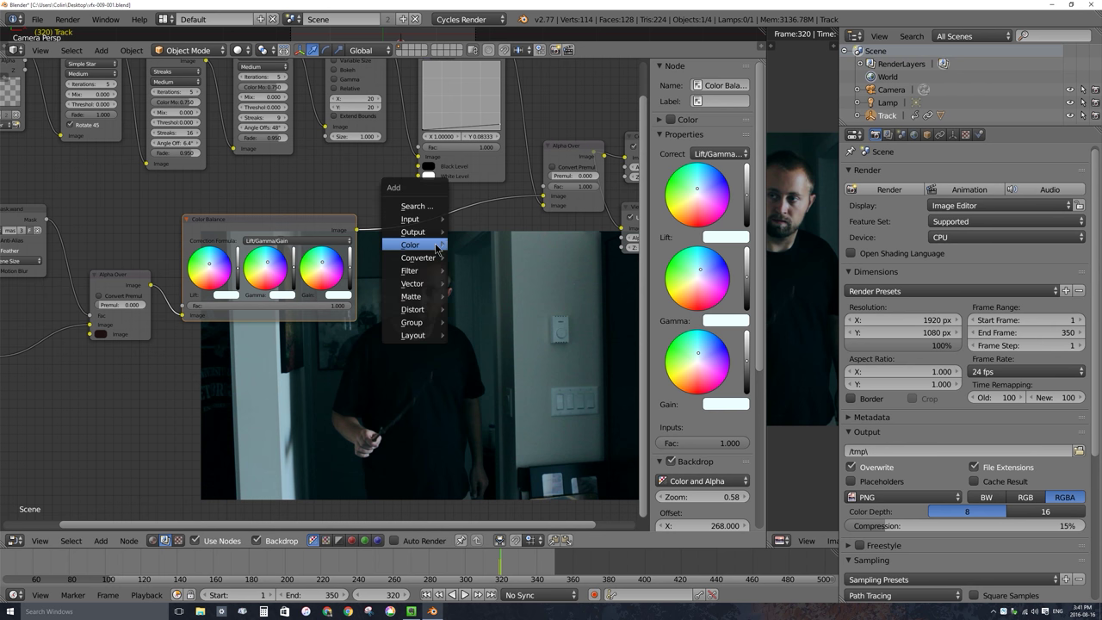
mouse_move(437, 246)
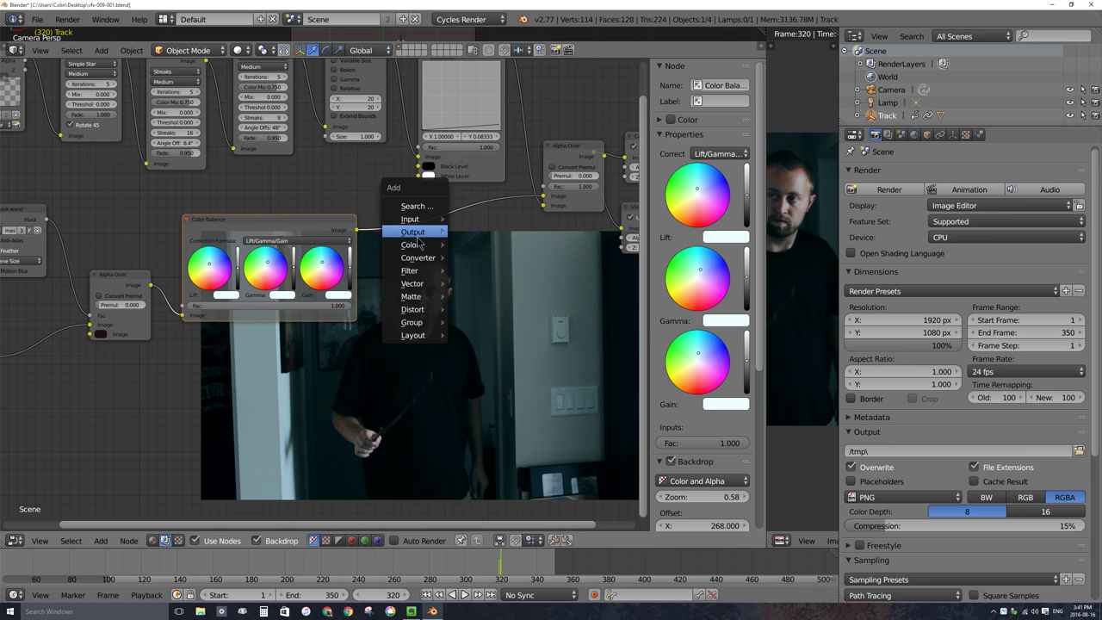
click(483, 259)
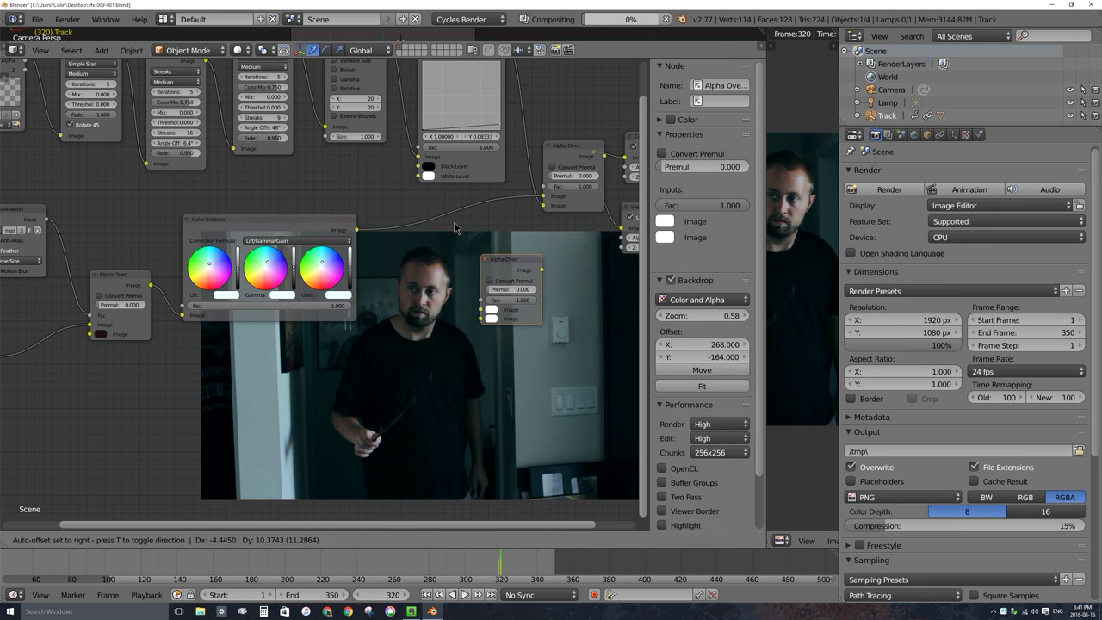
click(448, 206)
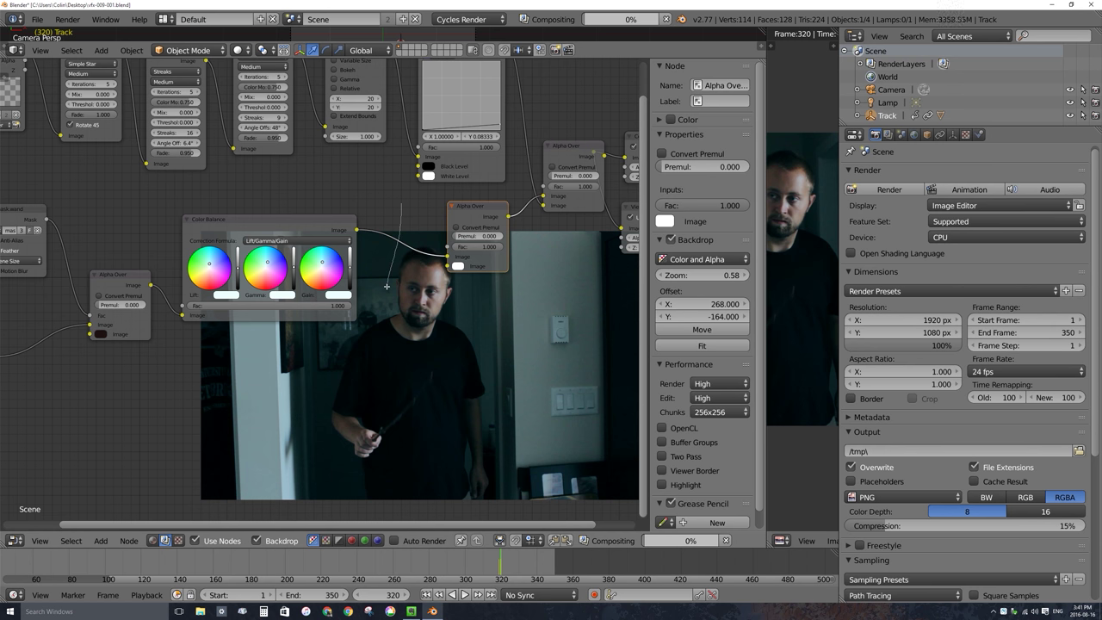
- Add a reroute point on the Color Balance output and link it to the new Alpha Over's second image input as well
shift+right_drag(386, 285, 387, 284)
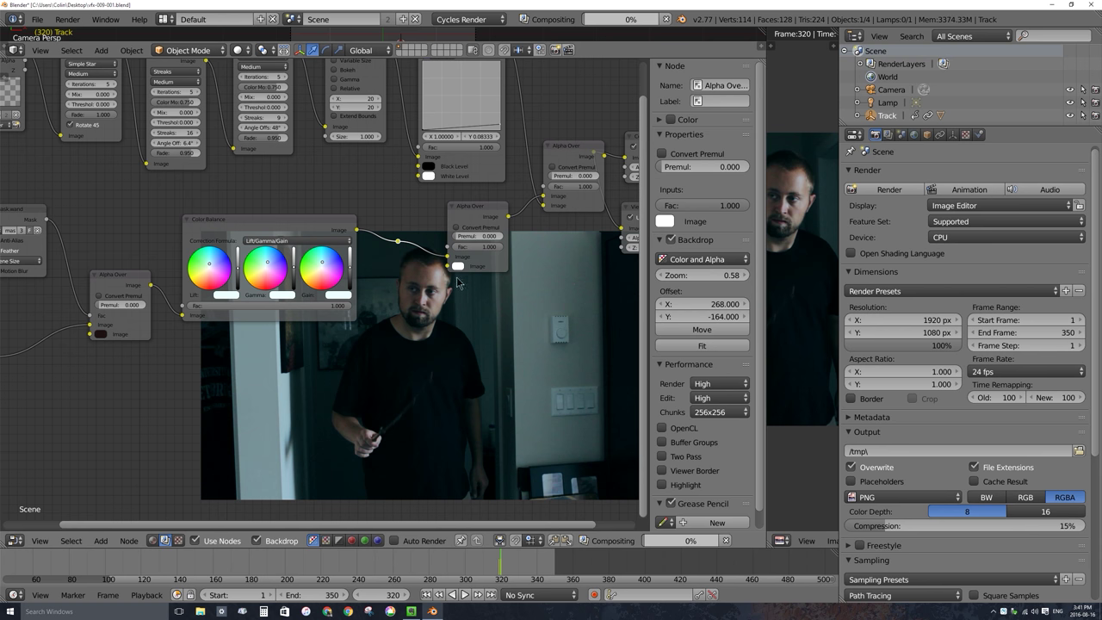
right_click(397, 242)
drag(398, 242, 449, 266)
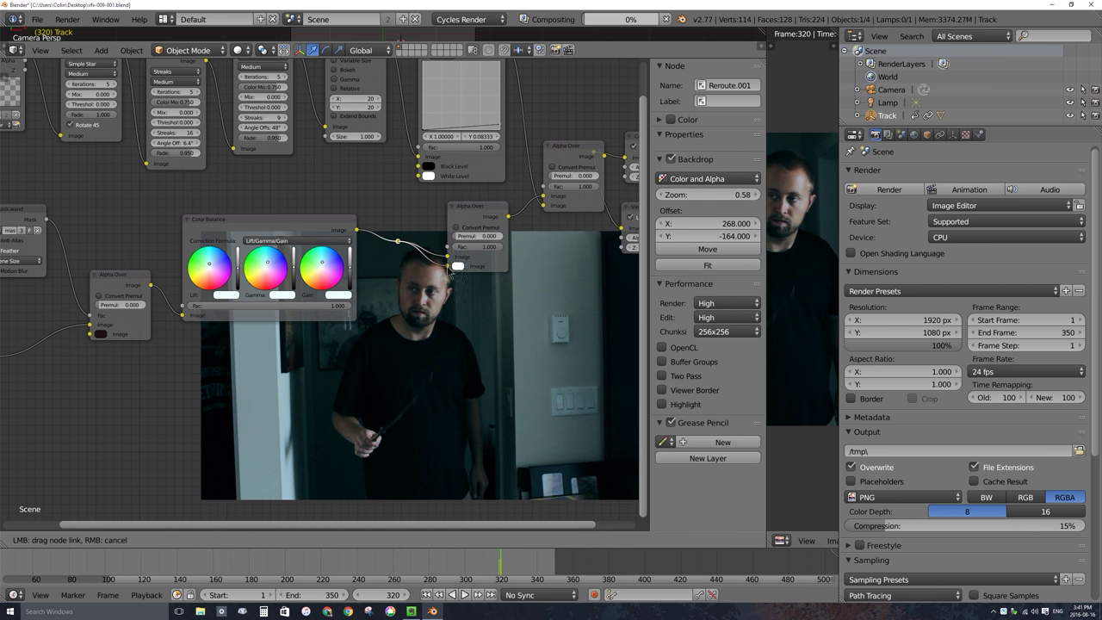
drag(465, 204, 490, 202)
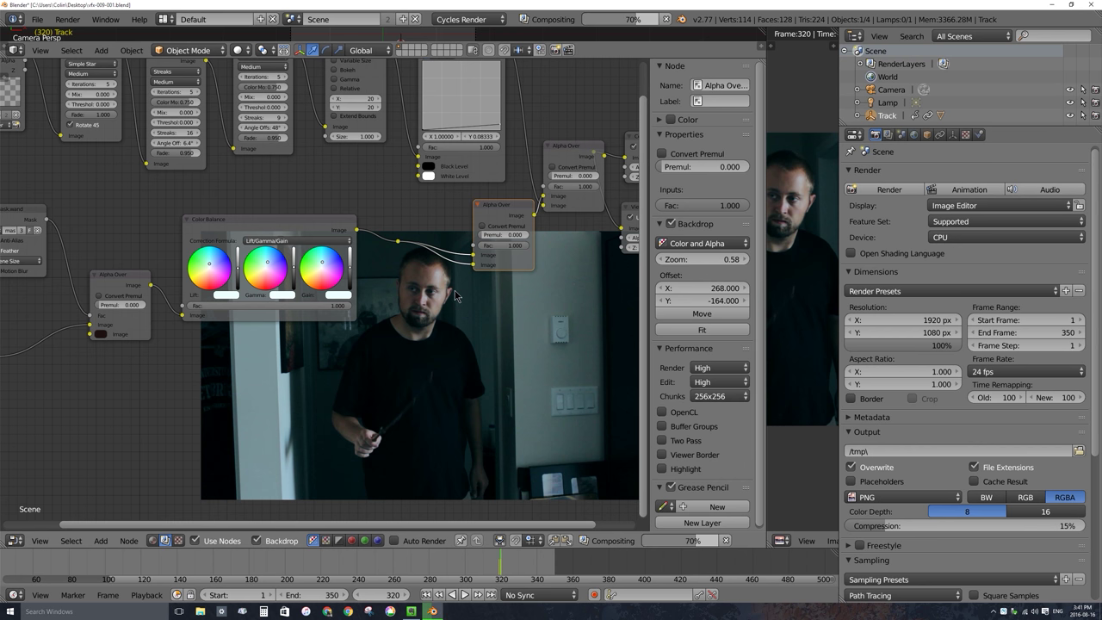
- Insert an RGB Curves node between the reroute point and the first image input of the new Alpha Over
key(shift+a)
mouse_move(457, 294)
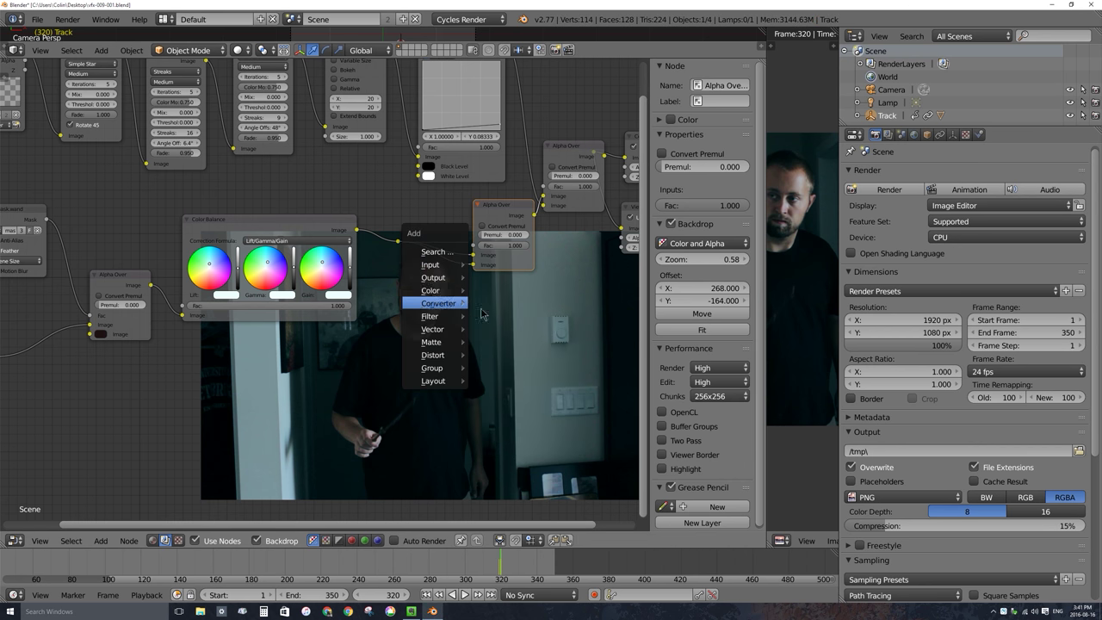
click(512, 334)
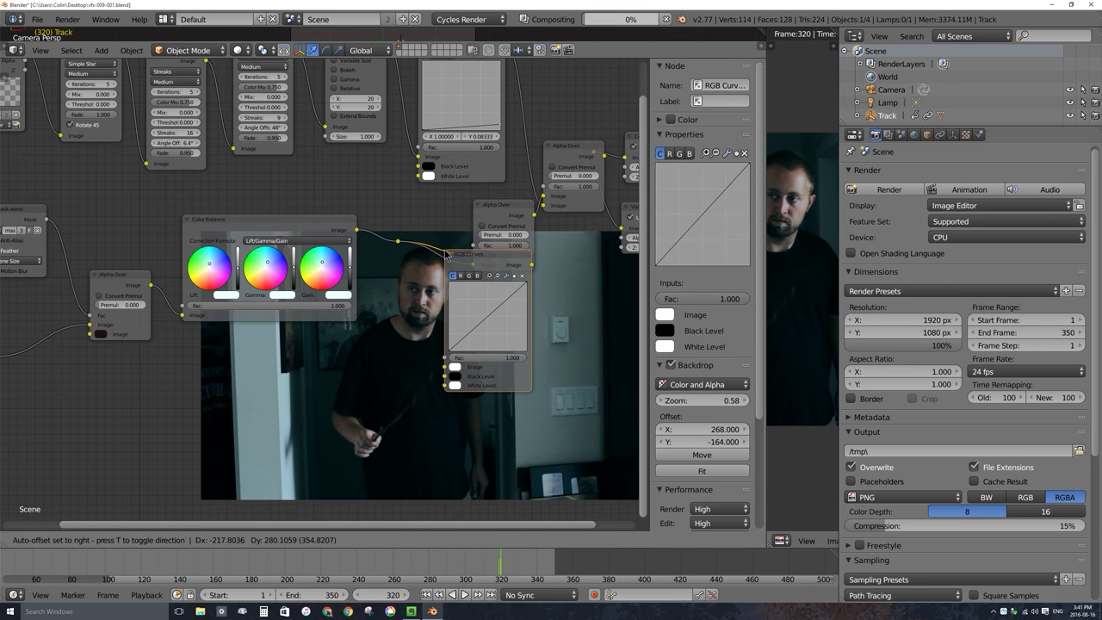
click(447, 253)
drag(476, 267, 461, 201)
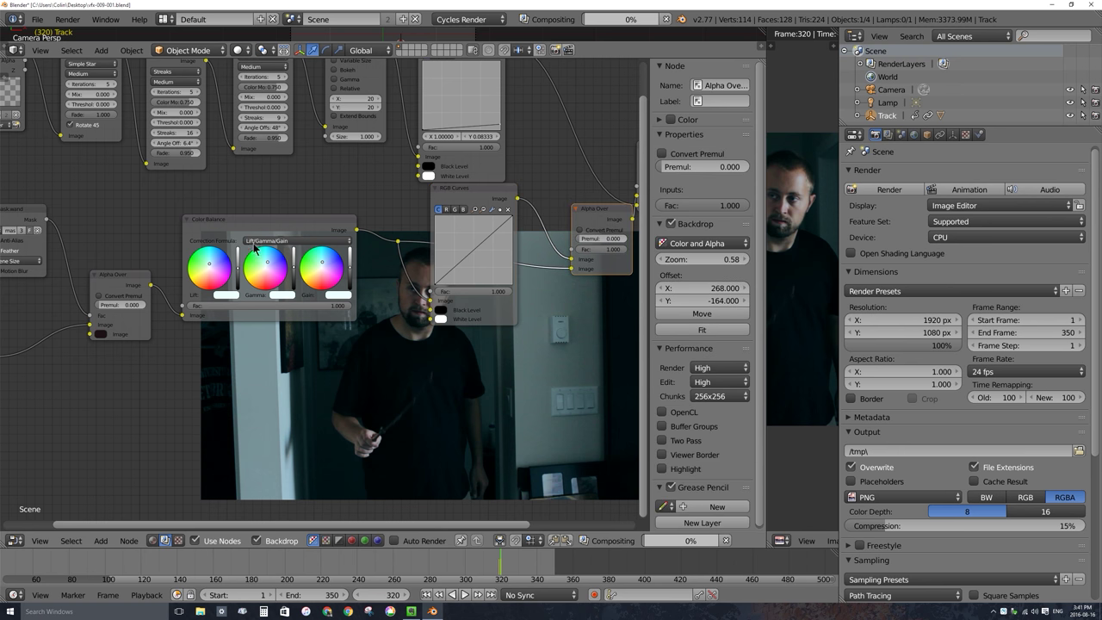
- Lower the Color Balance node, the reroute point and the new Alpha Over to make room in the footage branch
drag(256, 249, 263, 310)
drag(398, 243, 394, 352)
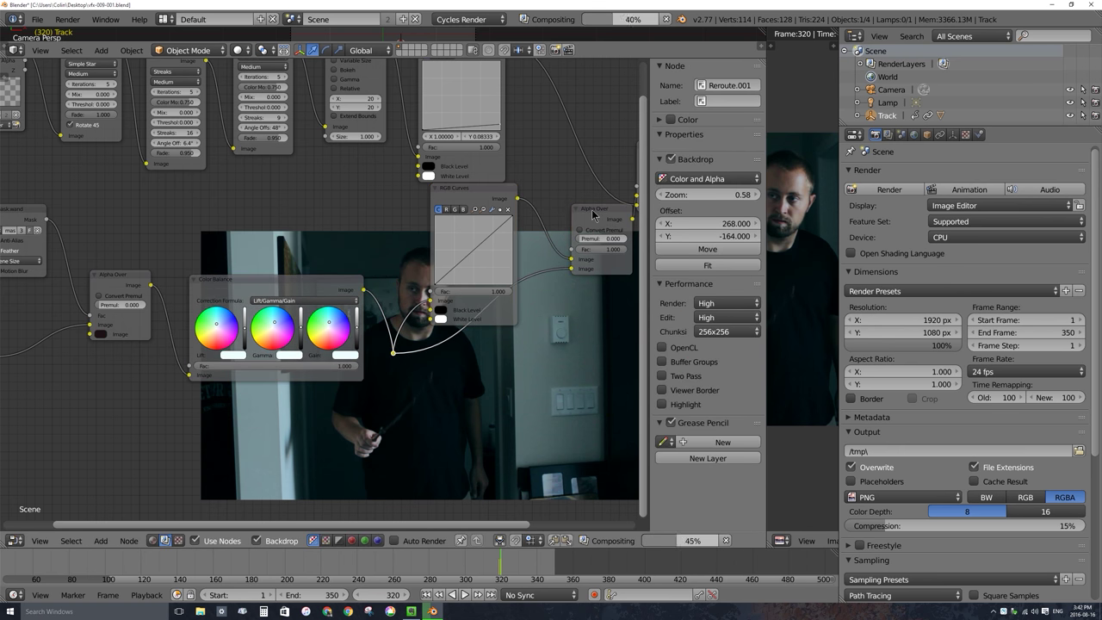
drag(580, 209, 586, 260)
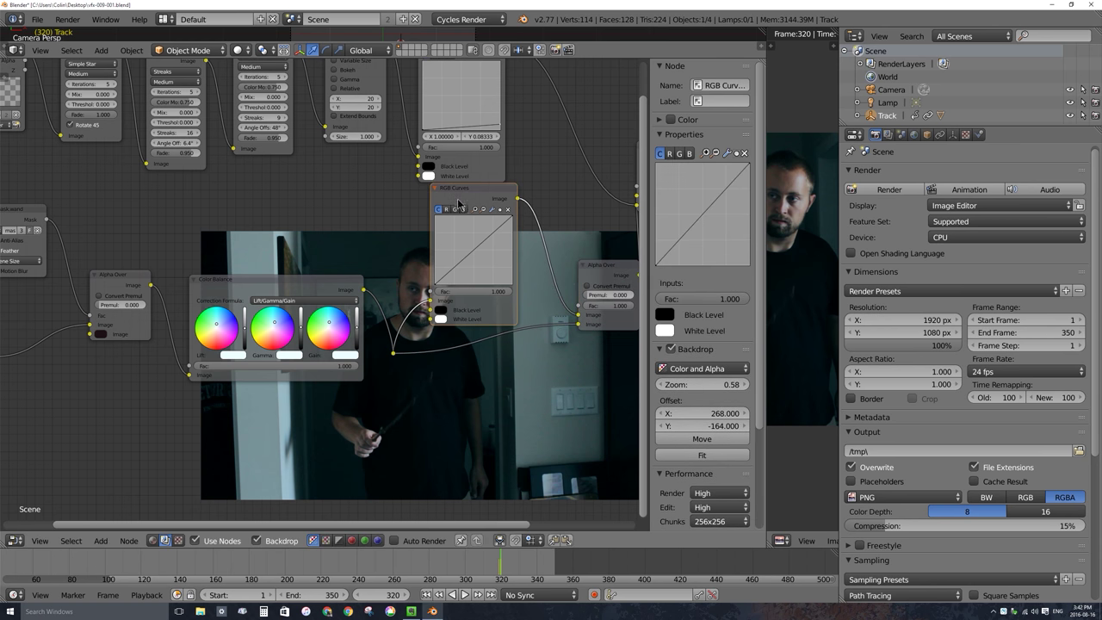
- Duplicate the RGB Curves node onto the link to the Alpha Over's second image input, and nudge the Color Balance node
key(shift+d)
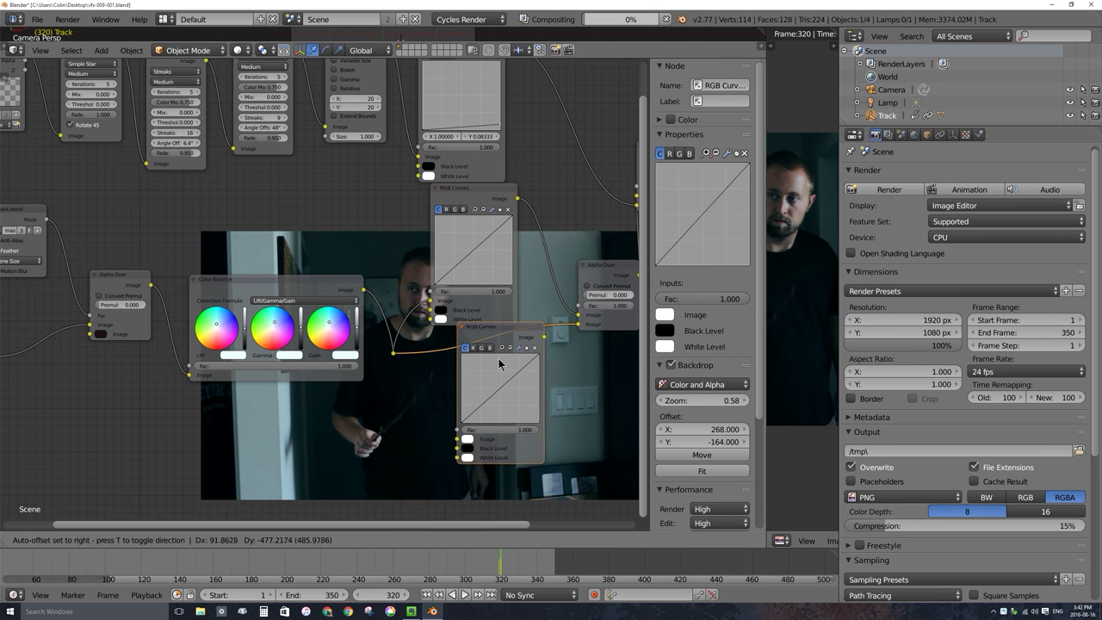
click(508, 356)
scroll(270, 216, down, 2)
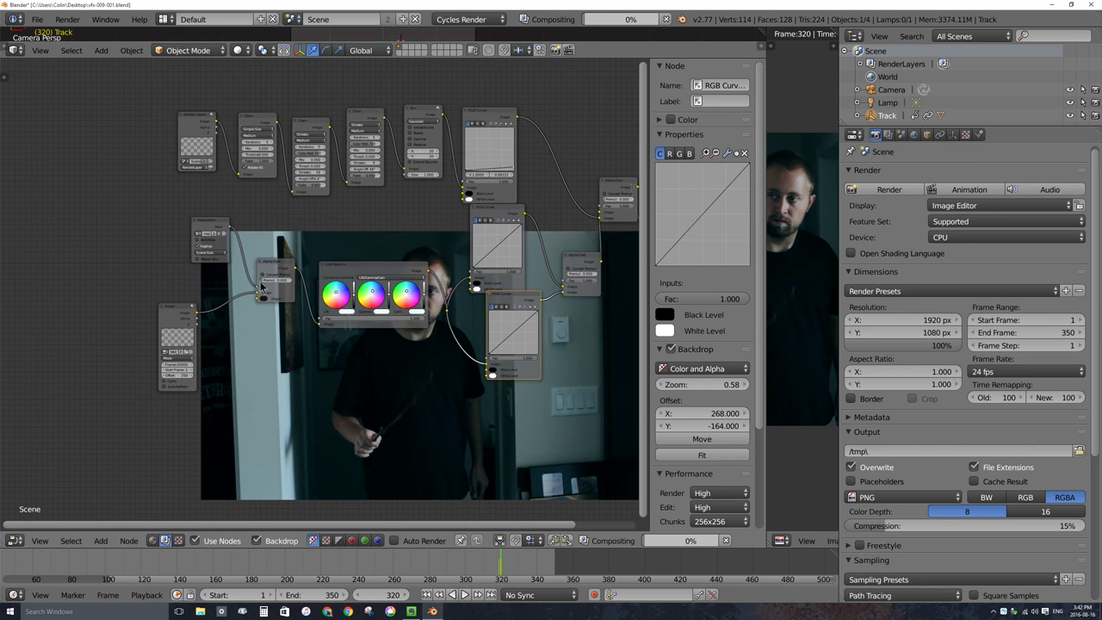
drag(144, 209, 447, 384)
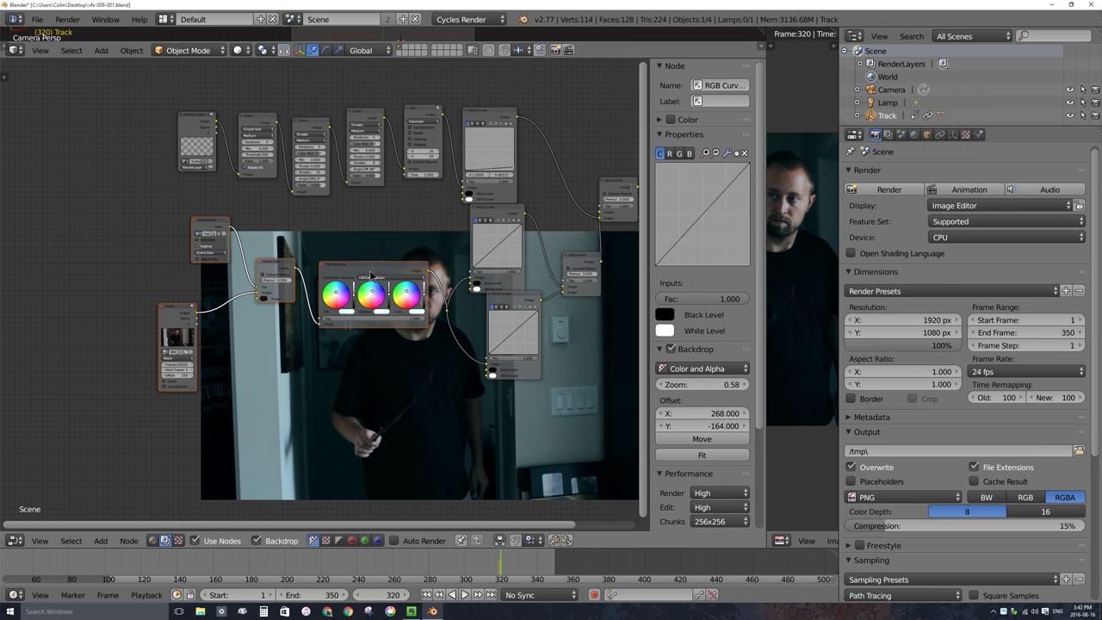
drag(370, 275, 368, 280)
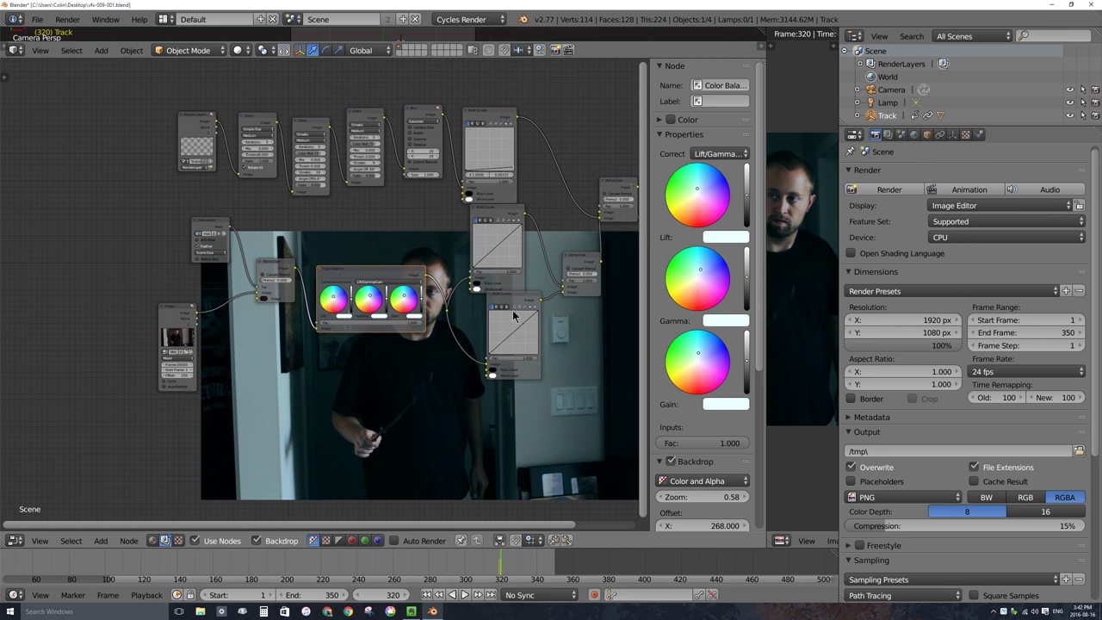
- Bend the upper RGB curve down to X 0.58889, Y 0.35833 and the lower one up to X 0.444, Y 0.650
middle_drag(513, 316, 401, 334)
drag(385, 274, 390, 292)
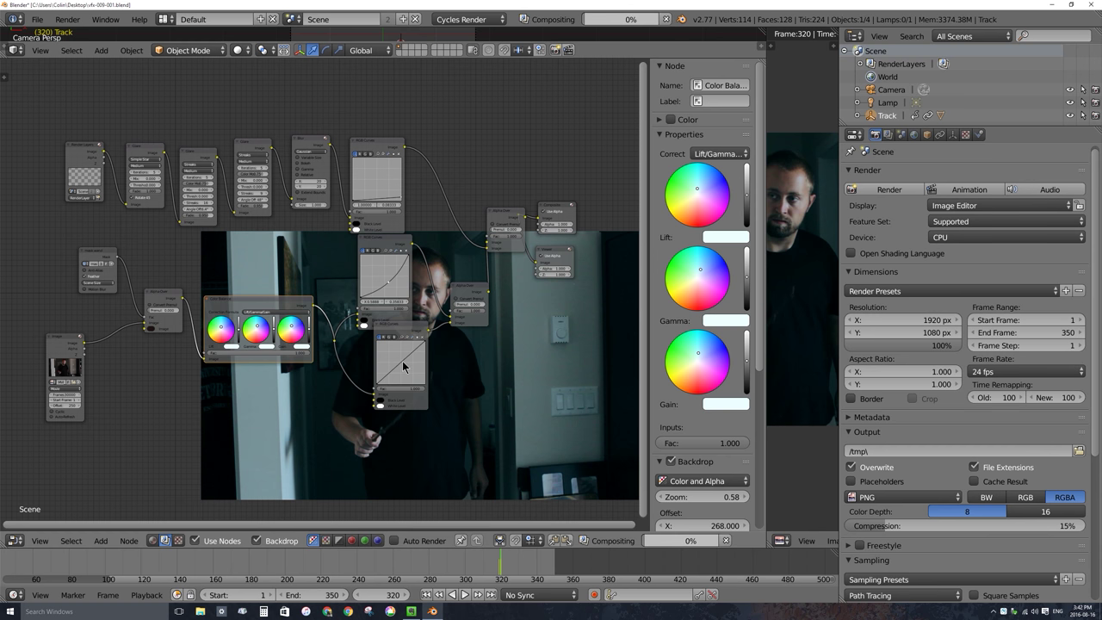
drag(403, 366, 399, 357)
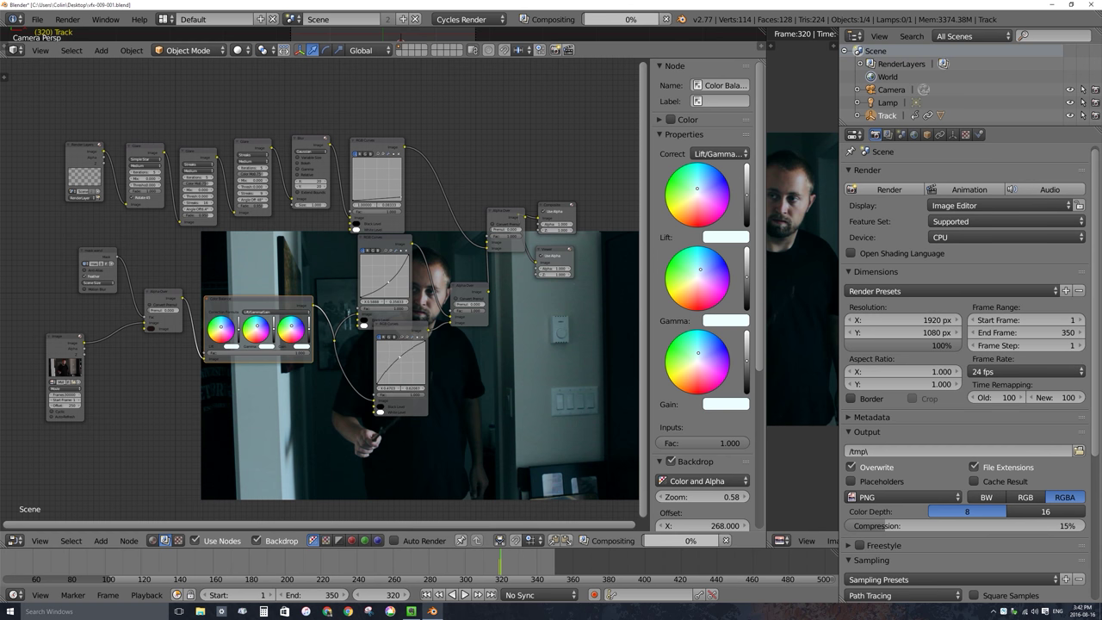
click(398, 336)
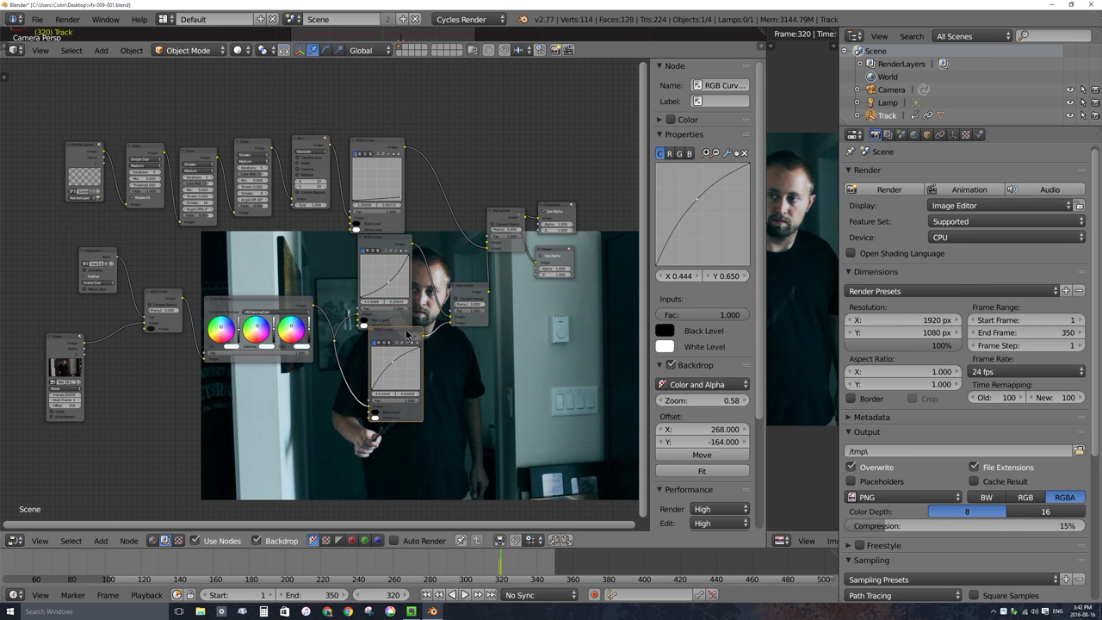
- Try swapping the two RGB Curves inputs of the Alpha Over to compare the dark and bright versions, and swap them back
click(467, 291)
scroll(413, 293, up, 3)
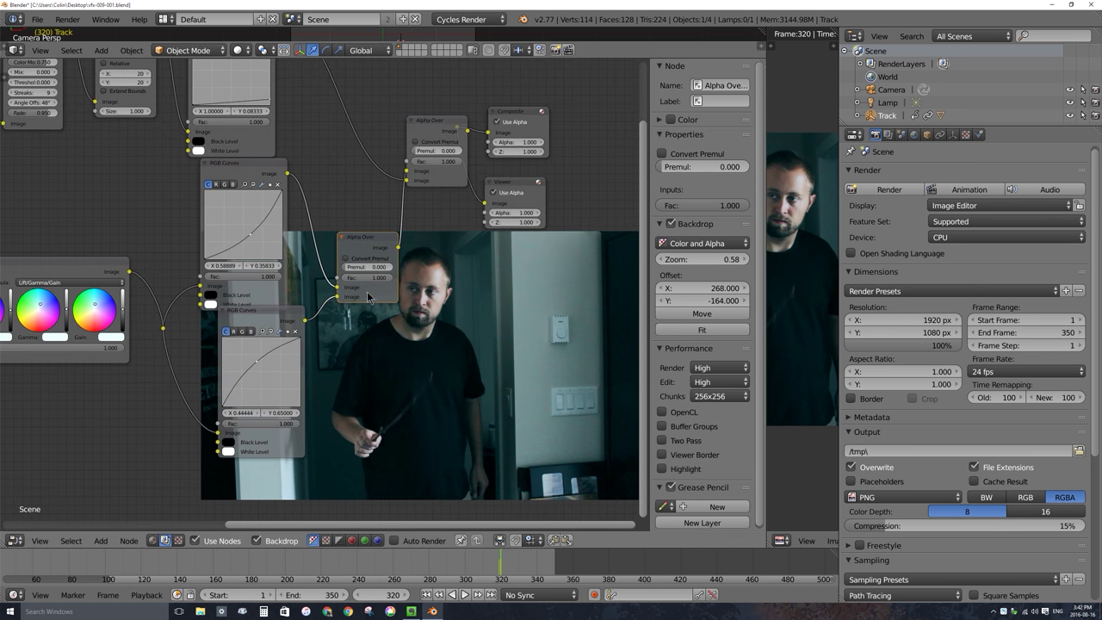
drag(338, 289, 343, 302)
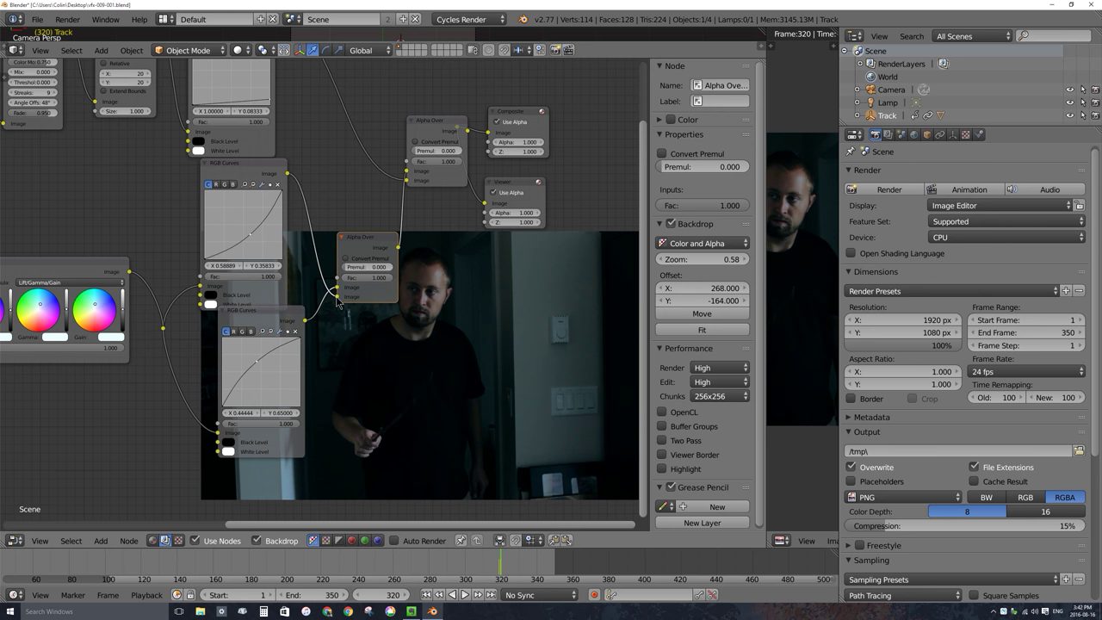
drag(337, 299, 337, 296)
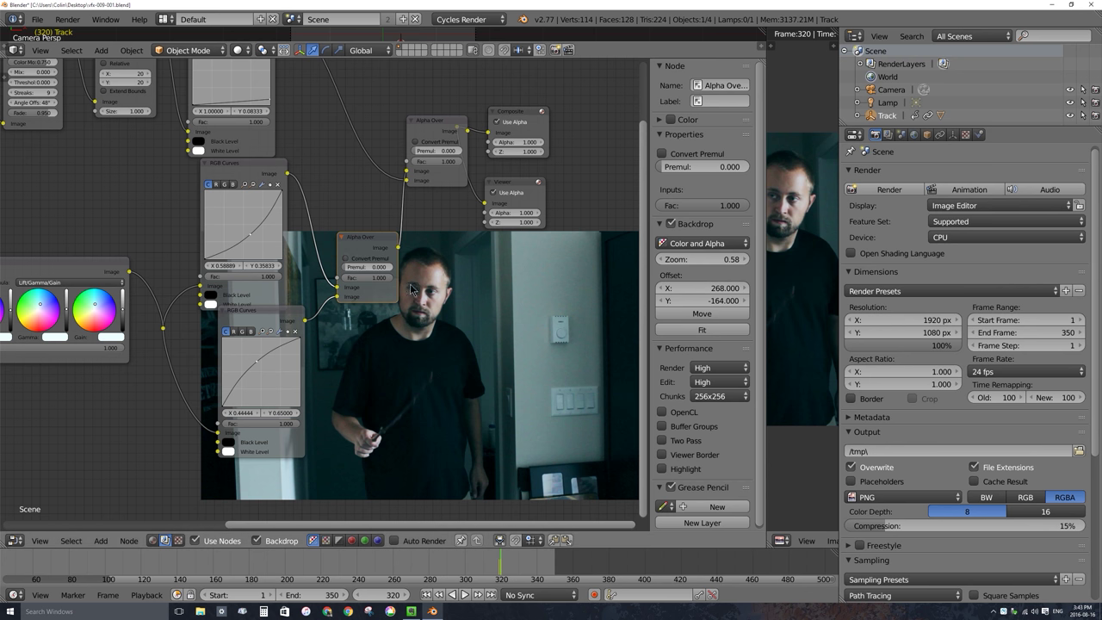
- Enlarge the render result area, switch it to the Movie Clip Editor, and deselect all tracking markers
drag(763, 134, 265, 128)
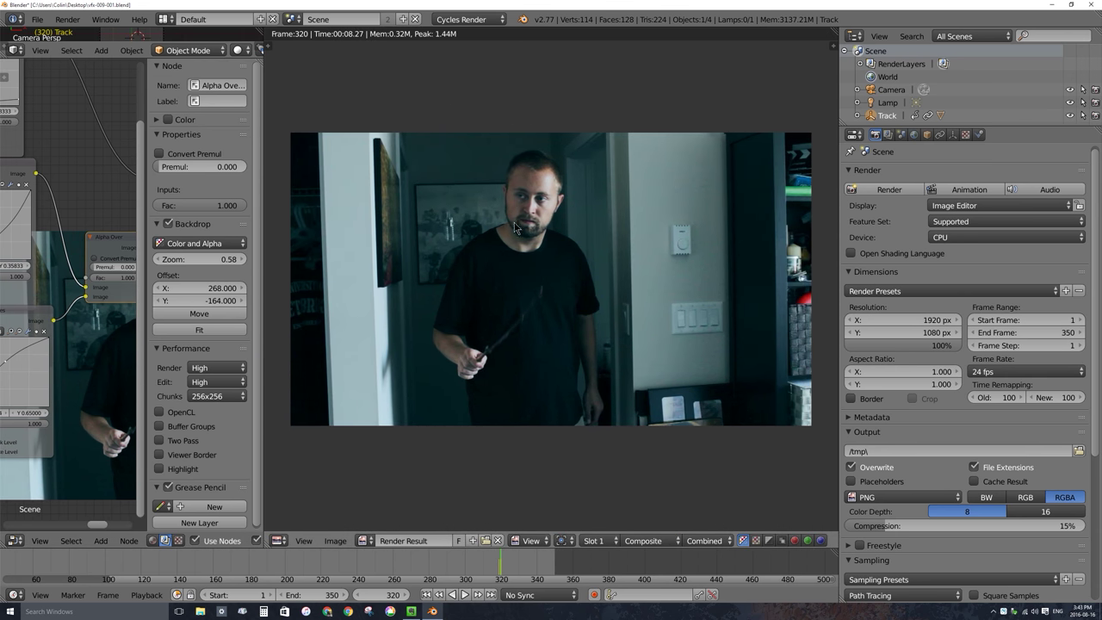
key(shift+F2)
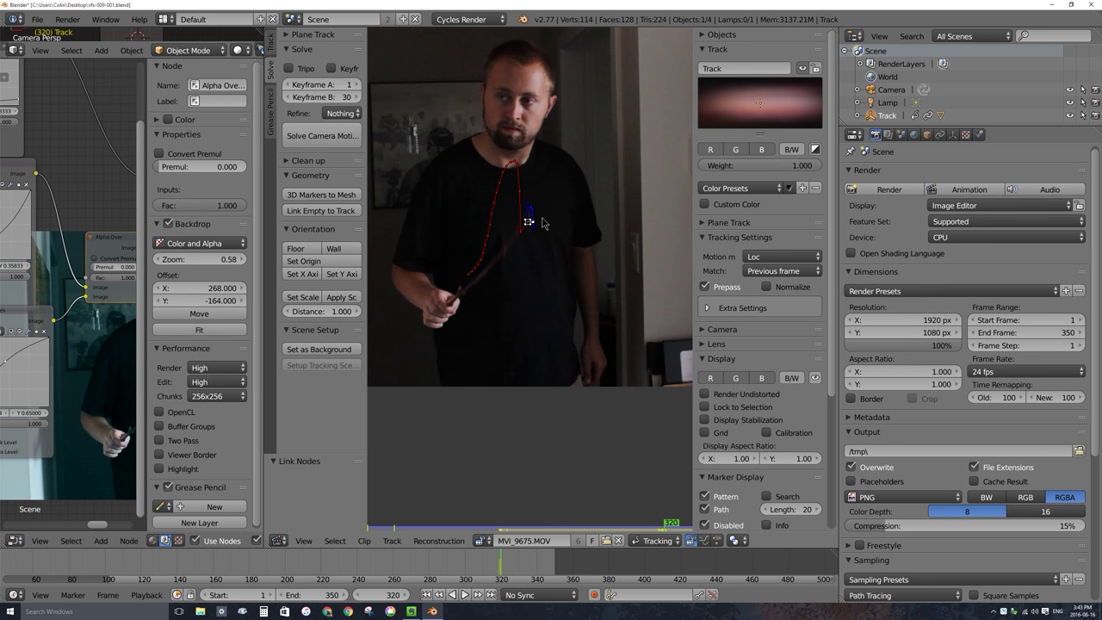
key(a)
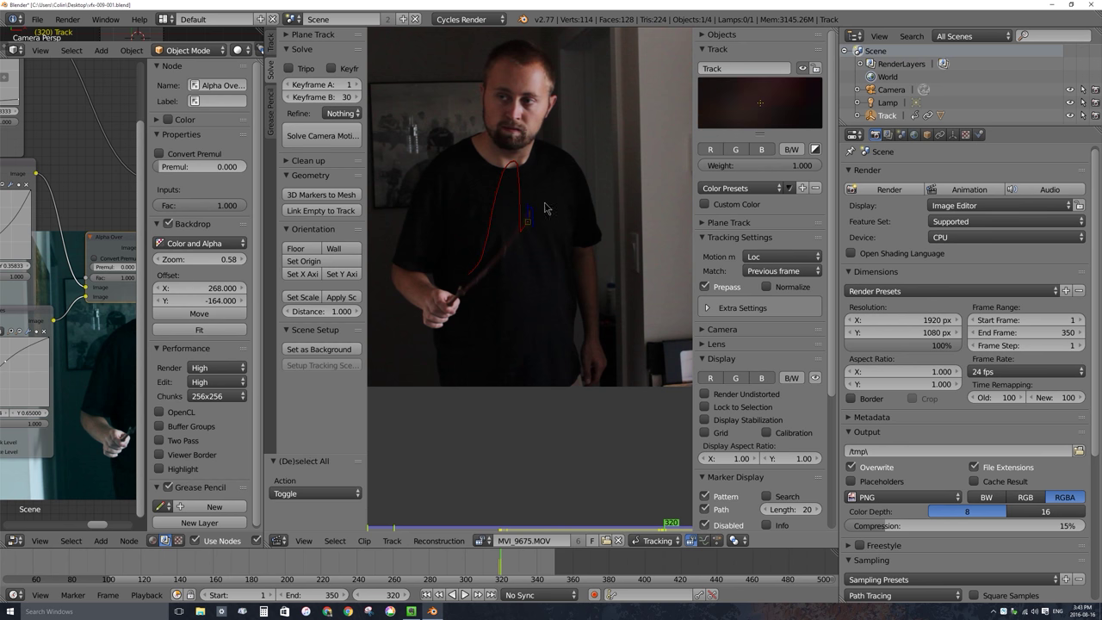
- Switch the clip editor to Mask mode and create a new mask
click(659, 542)
click(660, 512)
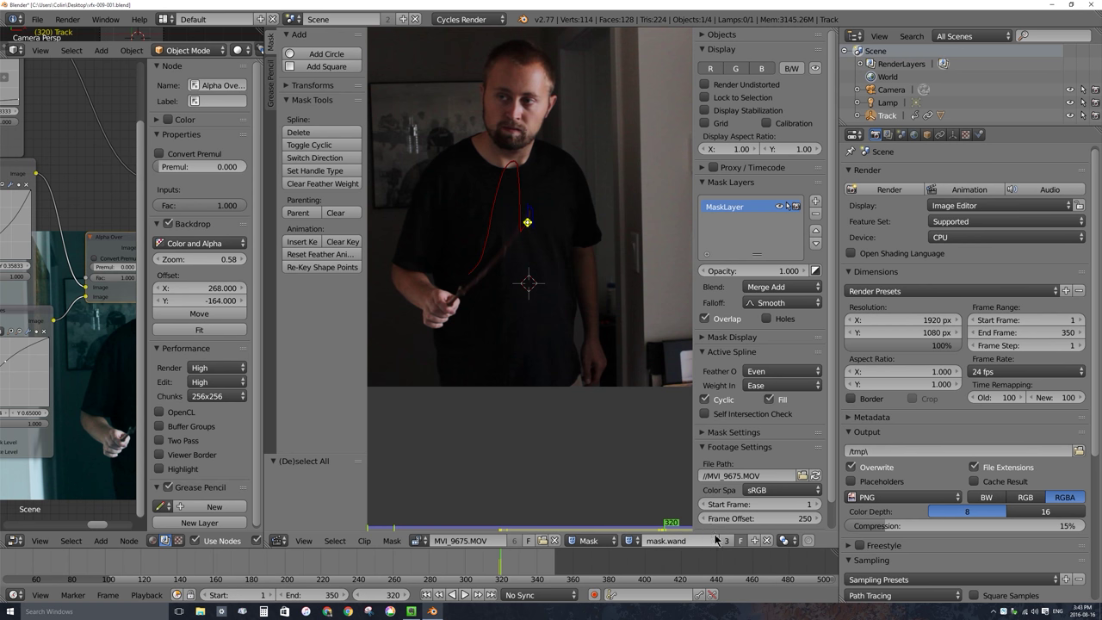
click(769, 540)
click(675, 542)
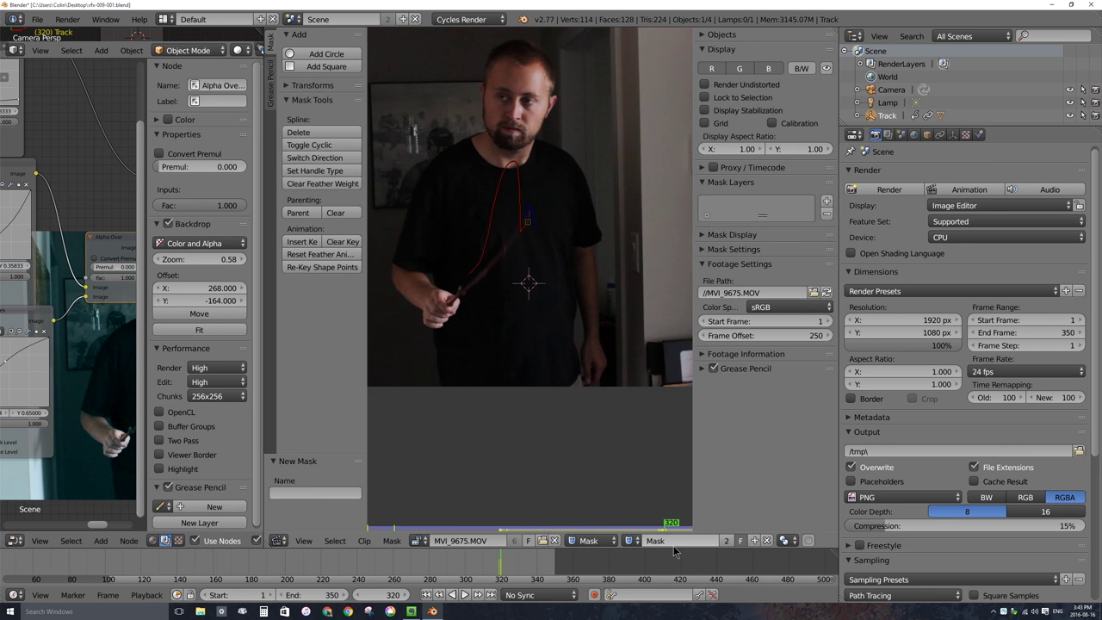
- Place the 2D cursor at the centre of the wand tip's tracking marker and add a circle mask there
click(553, 249)
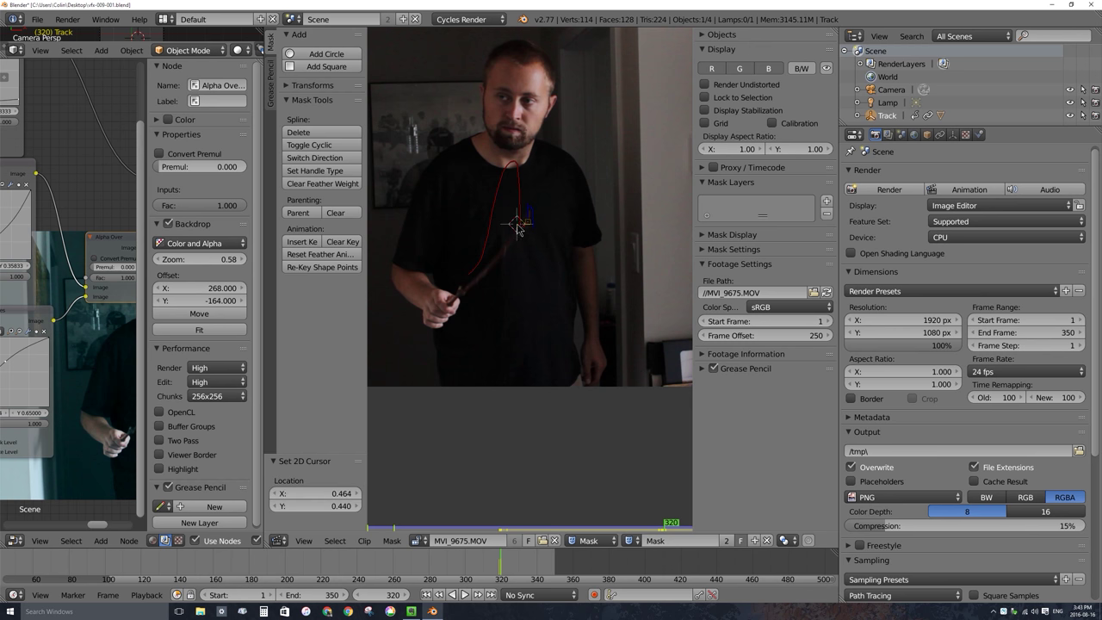
click(554, 247)
scroll(520, 212, up, 4)
middle_drag(555, 180, 549, 335)
click(587, 228)
click(522, 297)
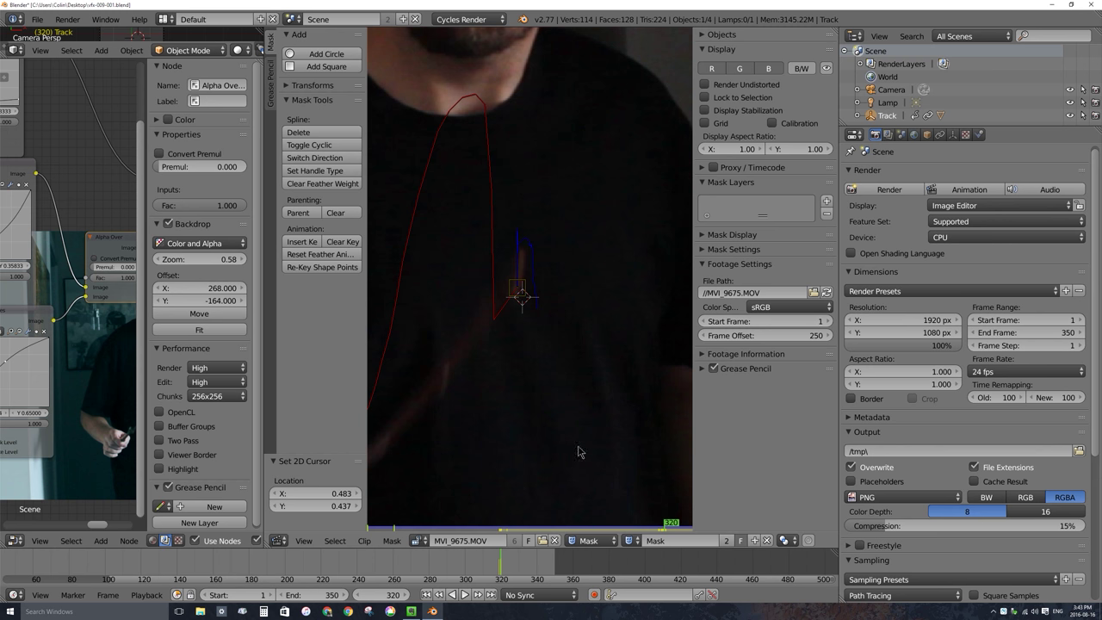
click(517, 290)
click(518, 292)
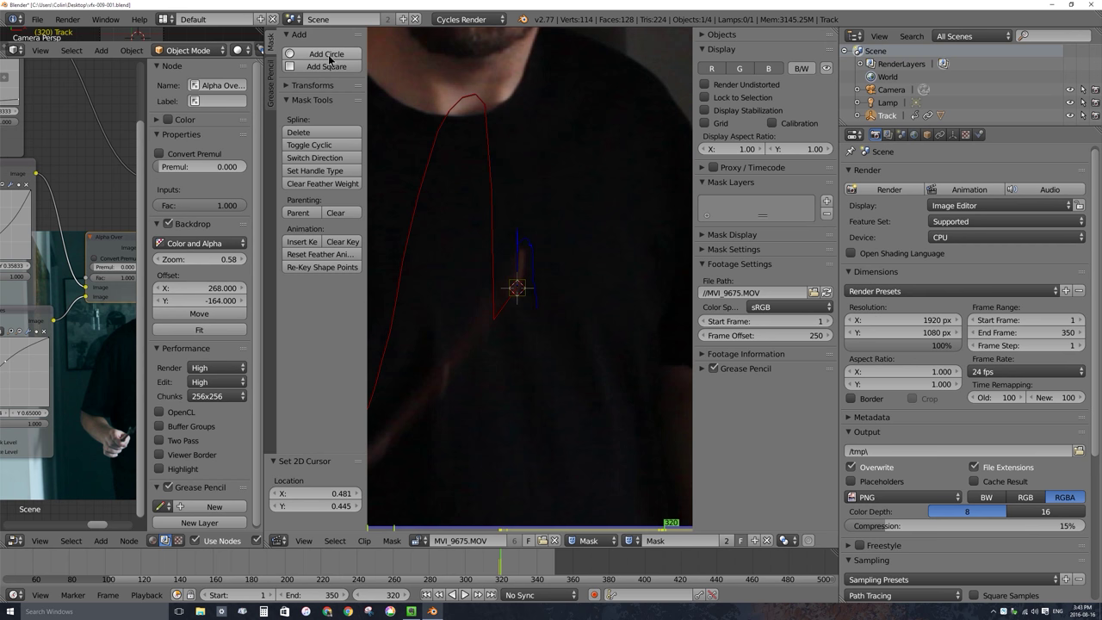
key(shift+a)
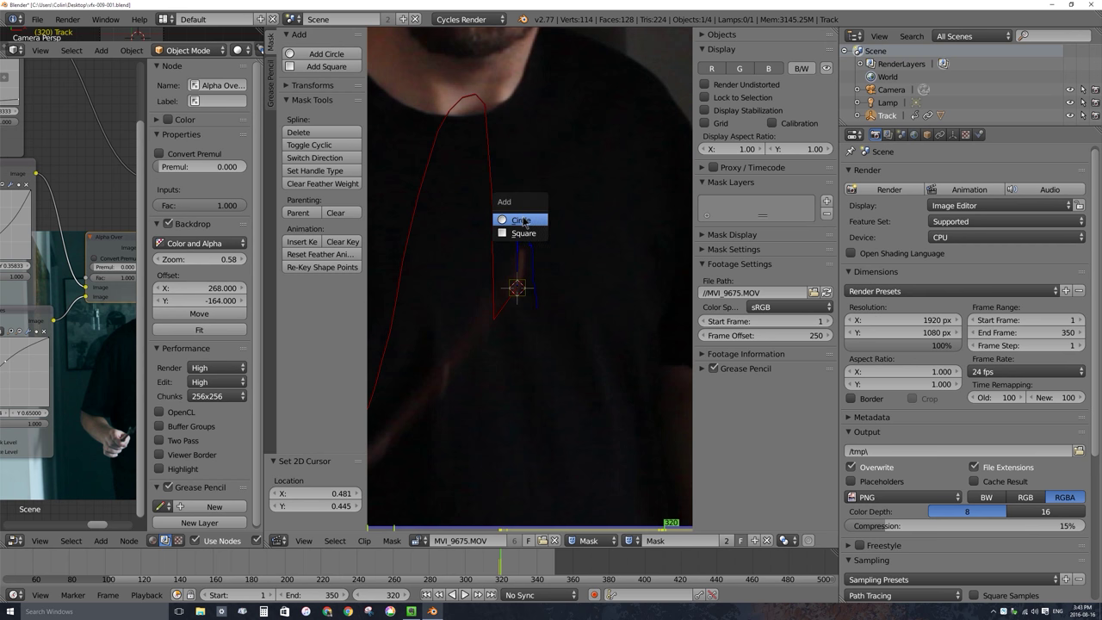
click(523, 220)
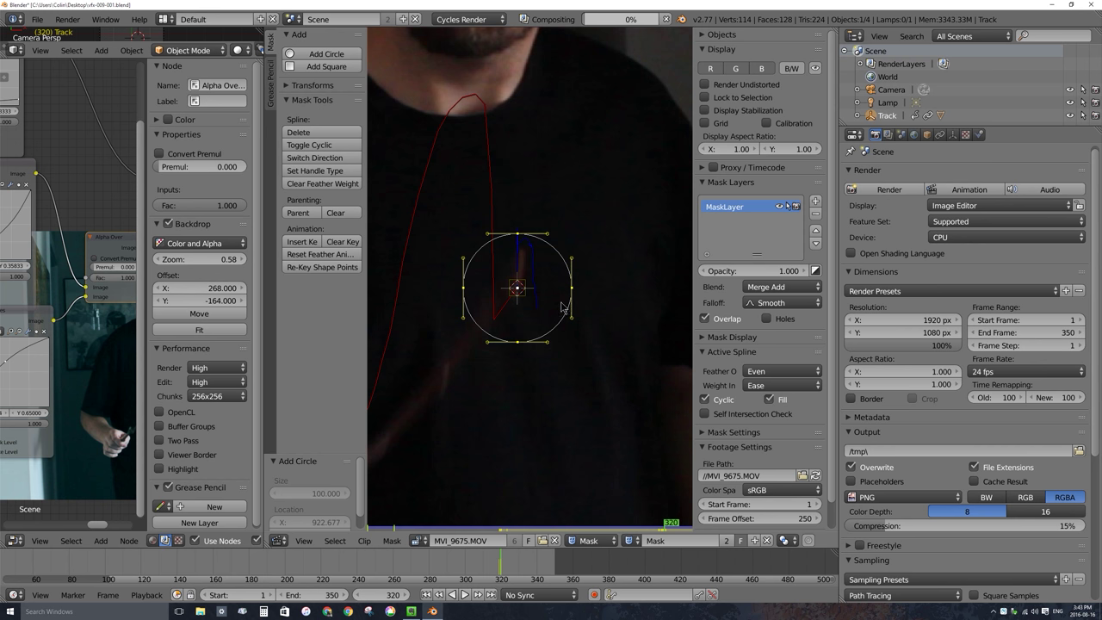
- Shrink the circle mask tightly around the tracking marker by factors of 0.559 and 0.643, also trying the Individual Origins pivot
key(s)
click(594, 320)
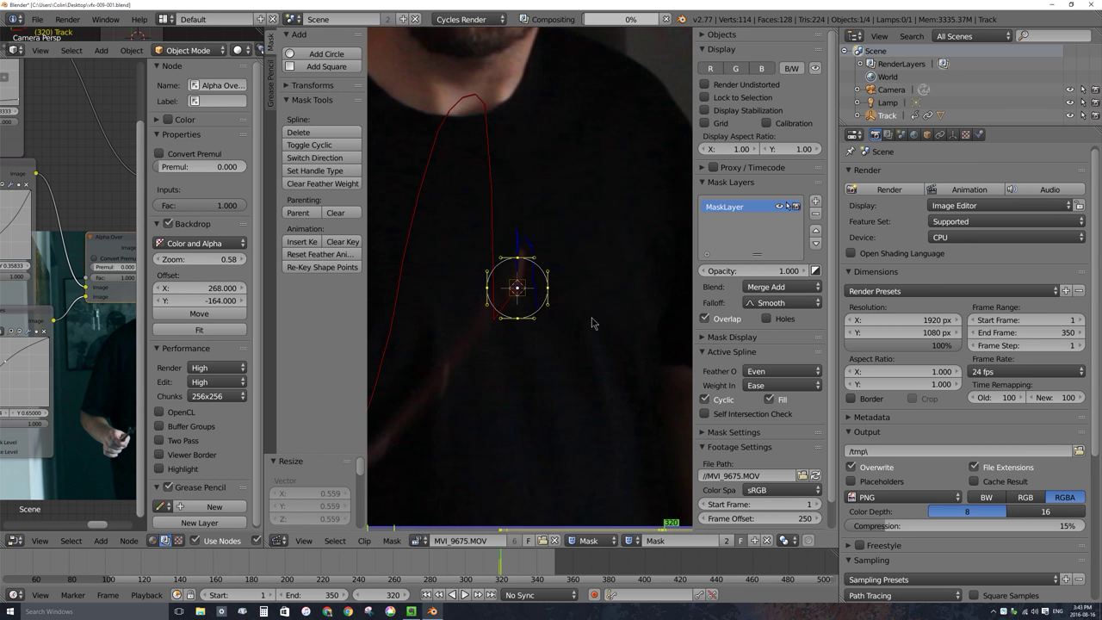
click(785, 540)
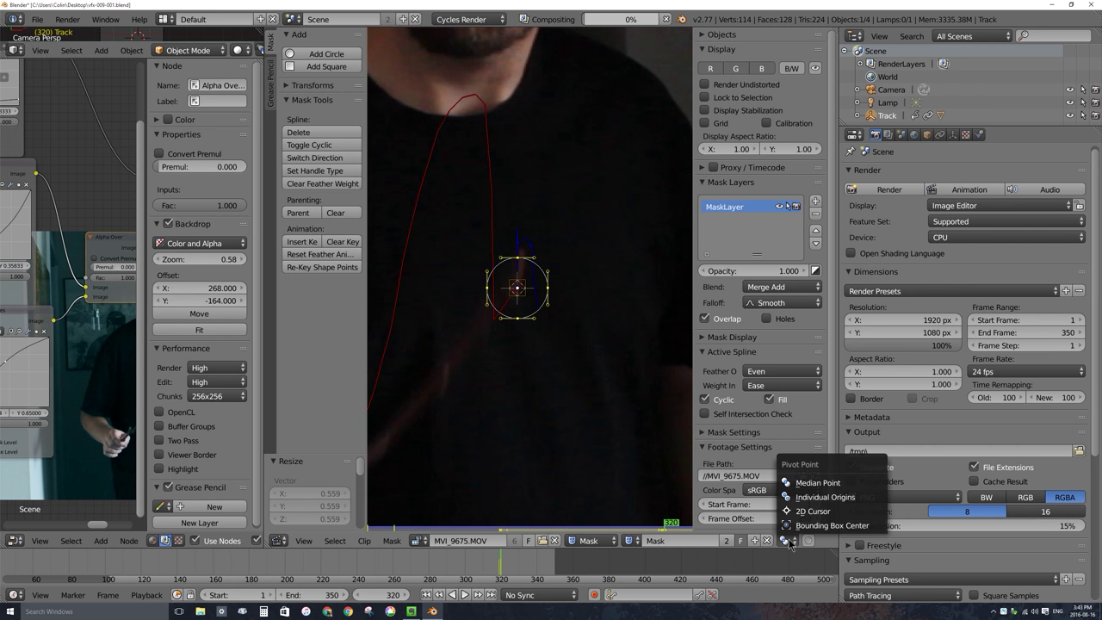
click(829, 497)
key(s)
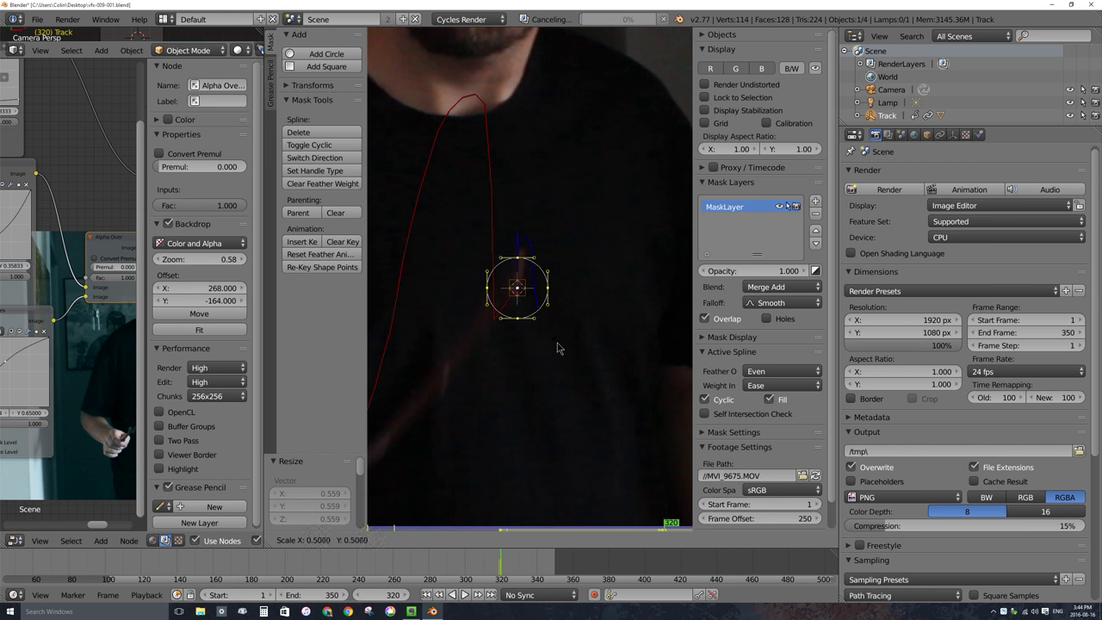
click(568, 344)
click(785, 539)
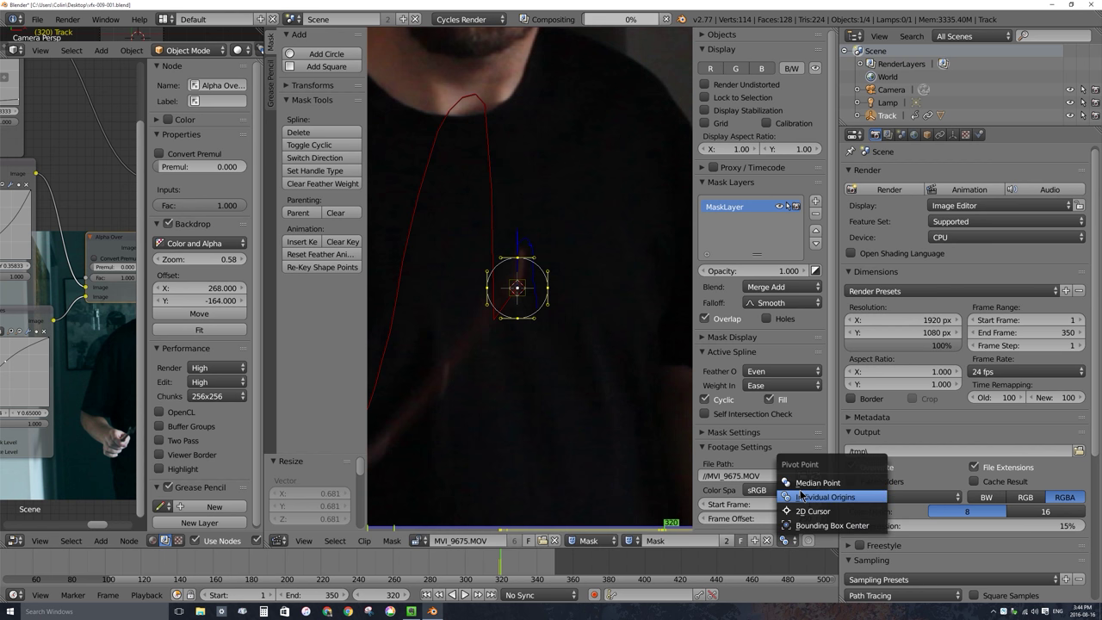
click(801, 496)
key(s)
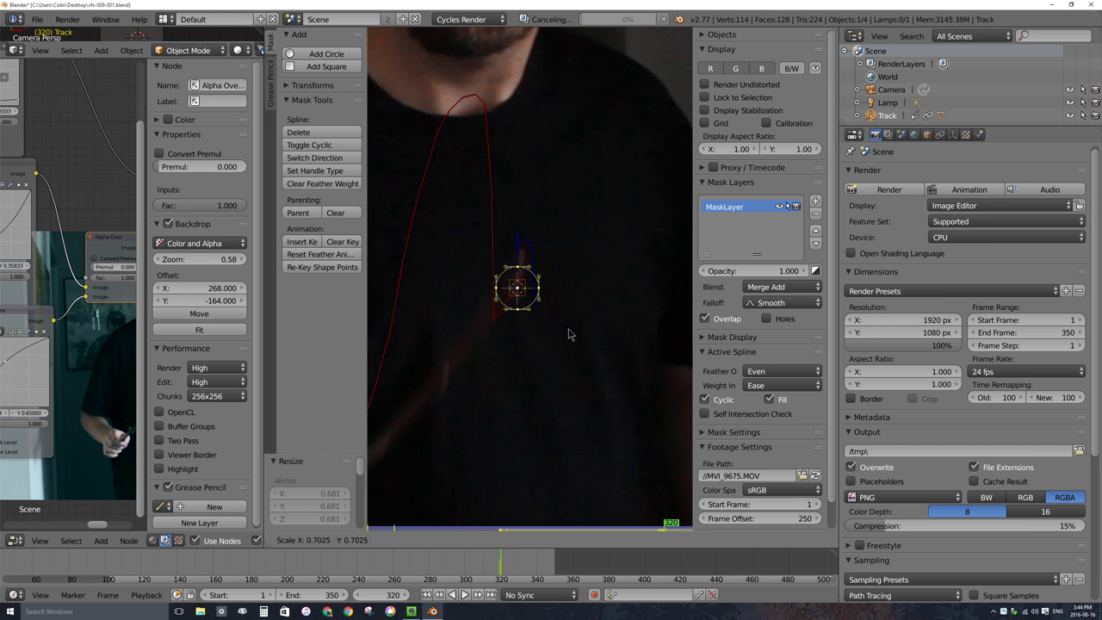
click(563, 334)
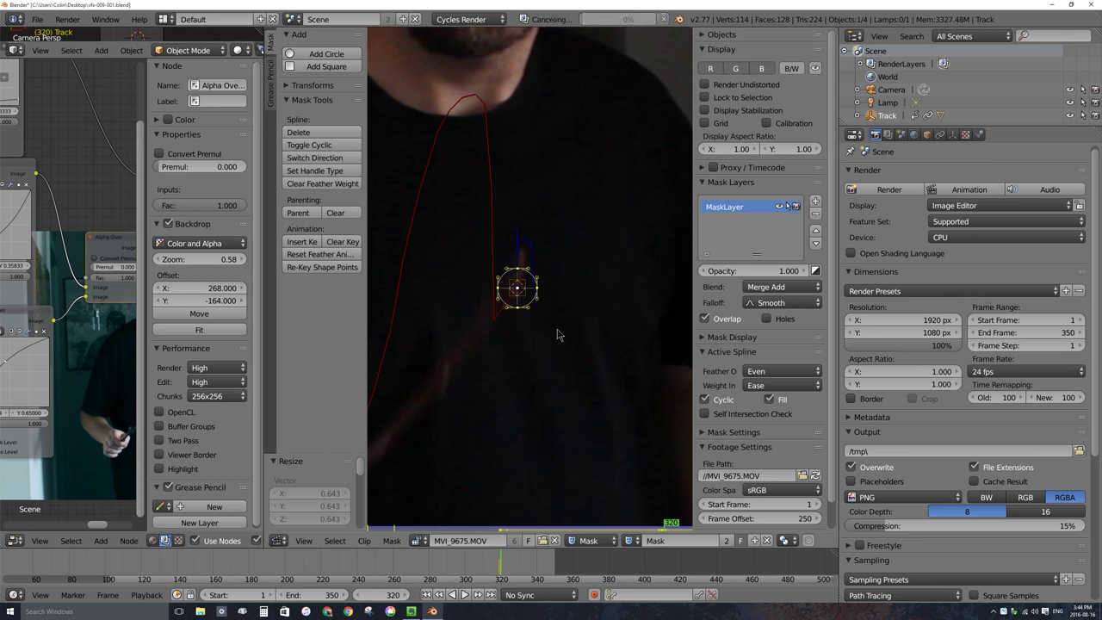
- Try pulling a feather far outward from the lowest point of the circle mask
scroll(512, 322, up, 3)
click(505, 337)
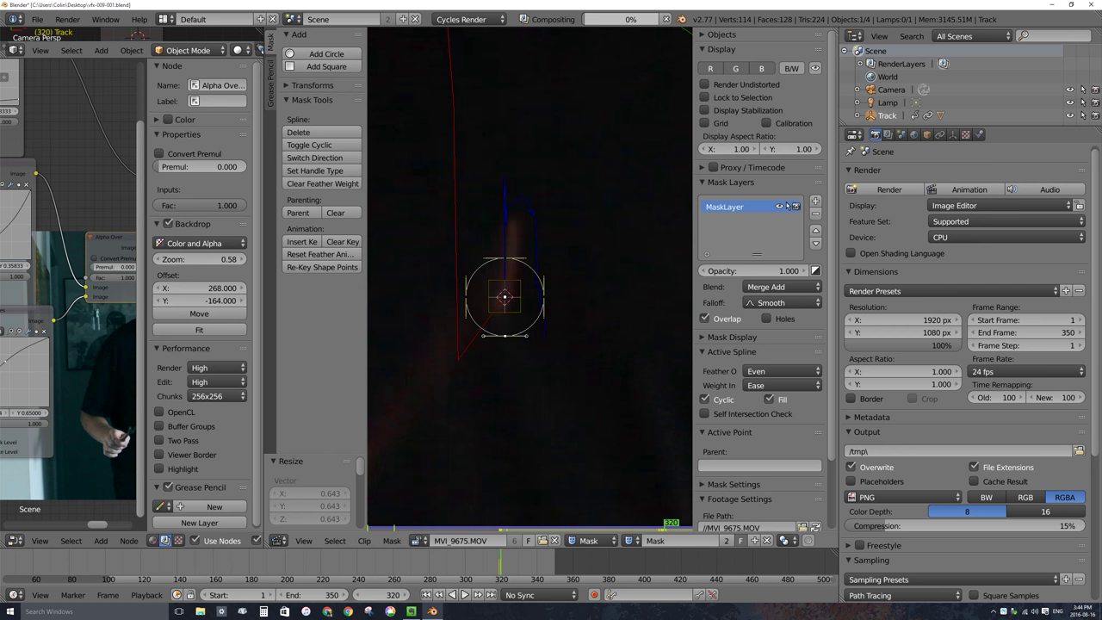
ctrl+shift+click(506, 337)
scroll(615, 329, up, 3)
scroll(614, 329, down, 2)
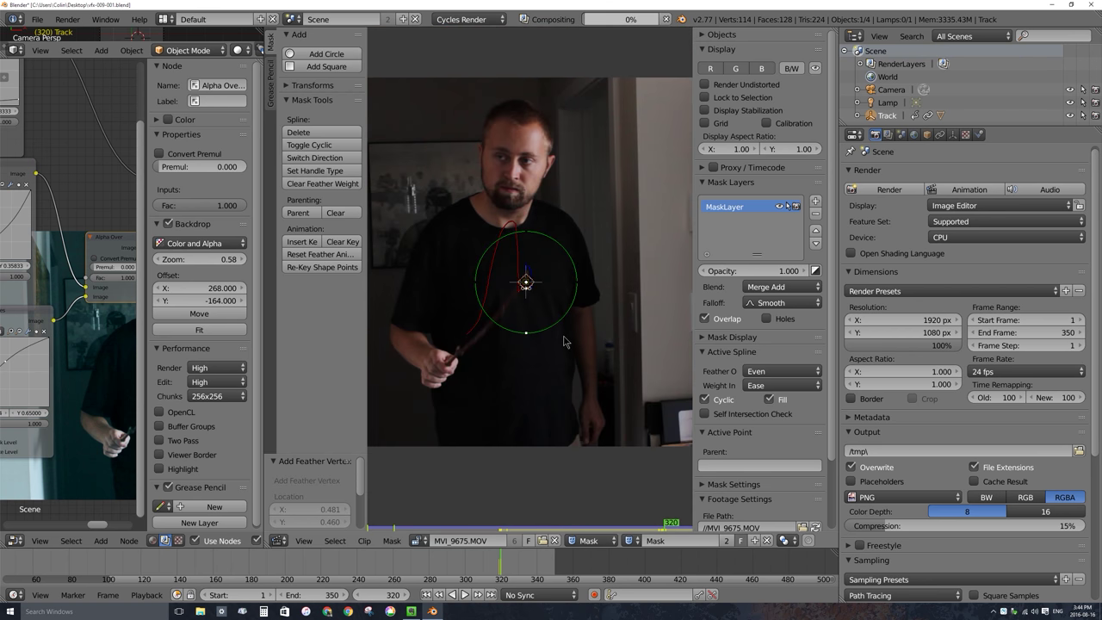
- Clear the feather weight on all points of the circle mask
click(393, 539)
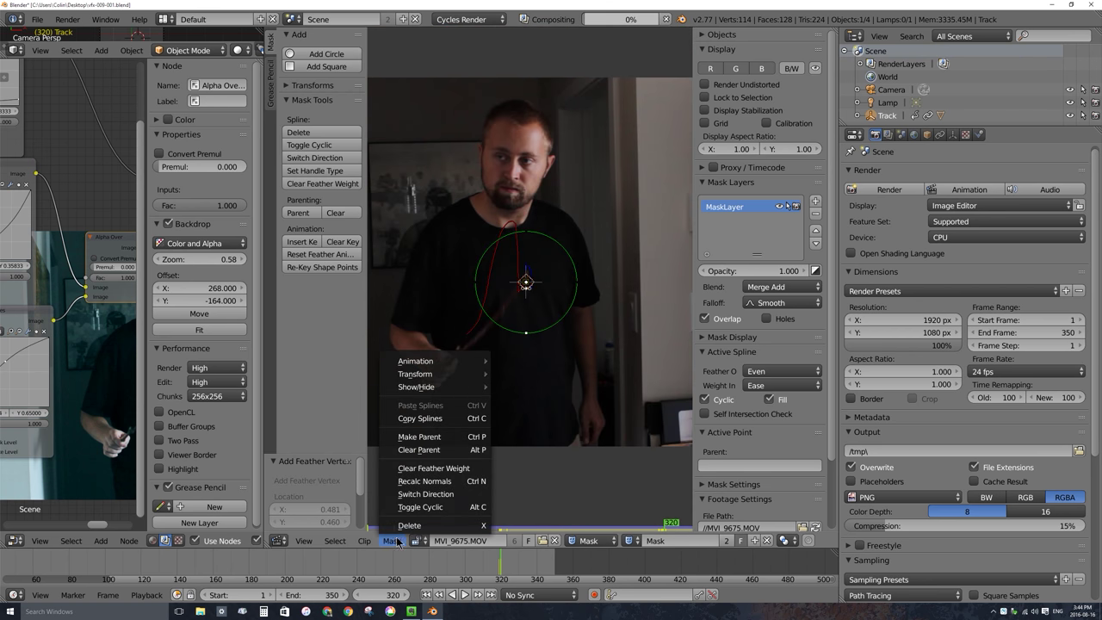
click(455, 473)
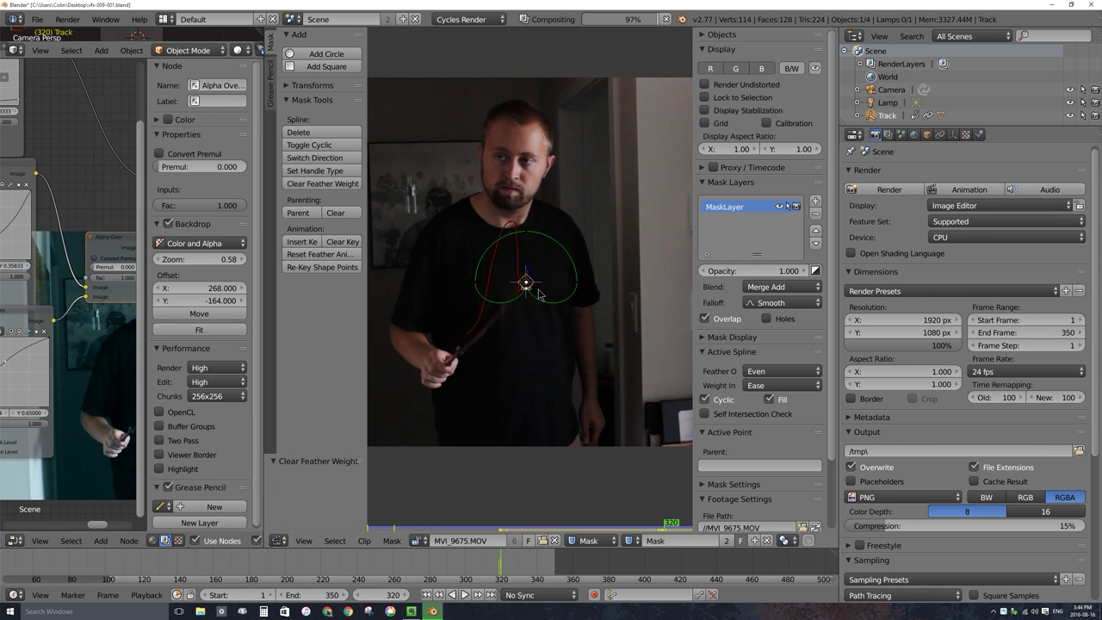
key(a)
click(393, 540)
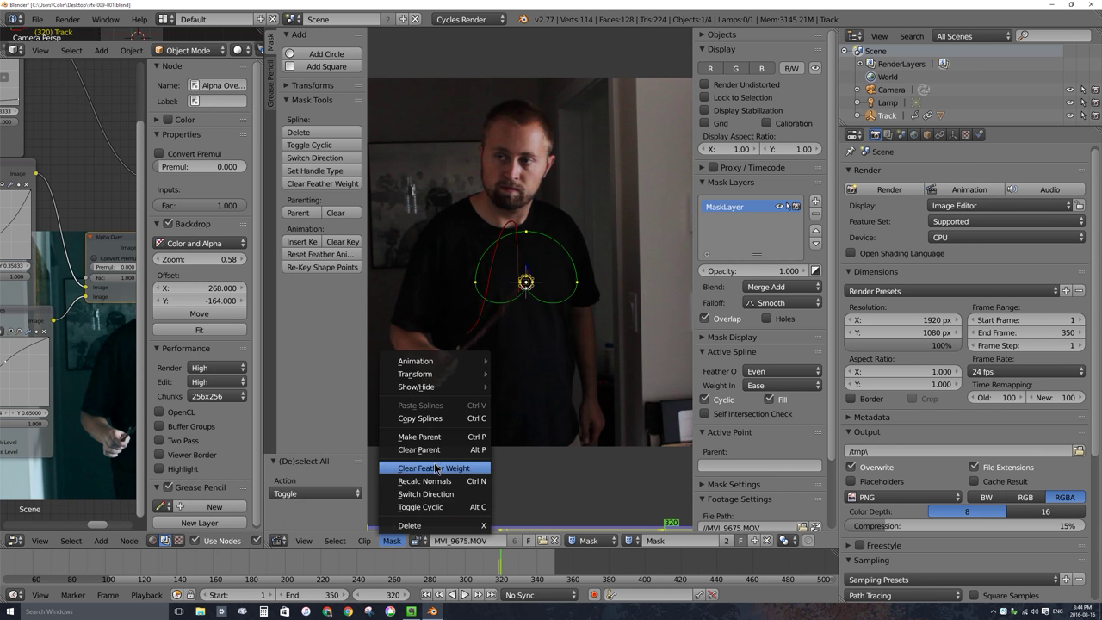
click(456, 470)
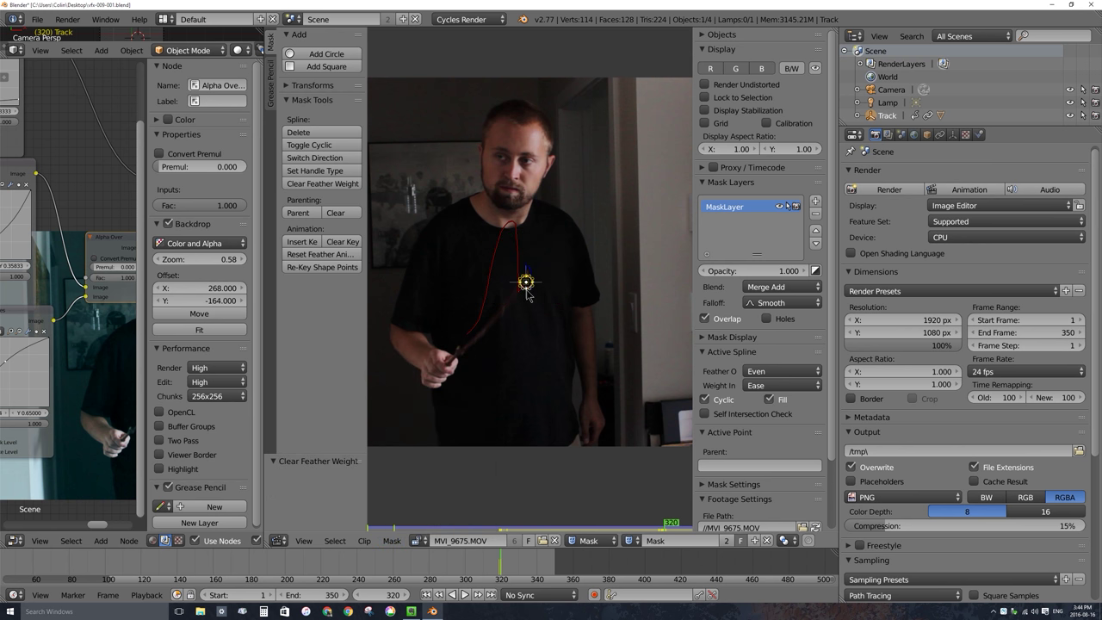
- Expand the circle mask's feather evenly to just beyond the frame's height, and parent the mask to the wand tip track
key(alt+s)
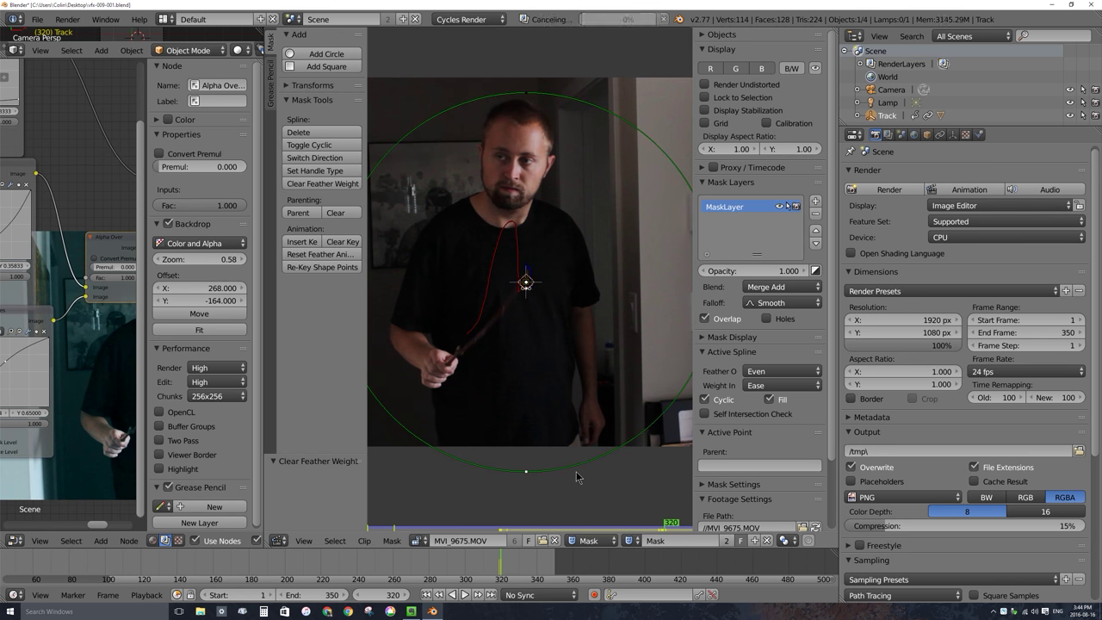
ctrl+shift+click(577, 476)
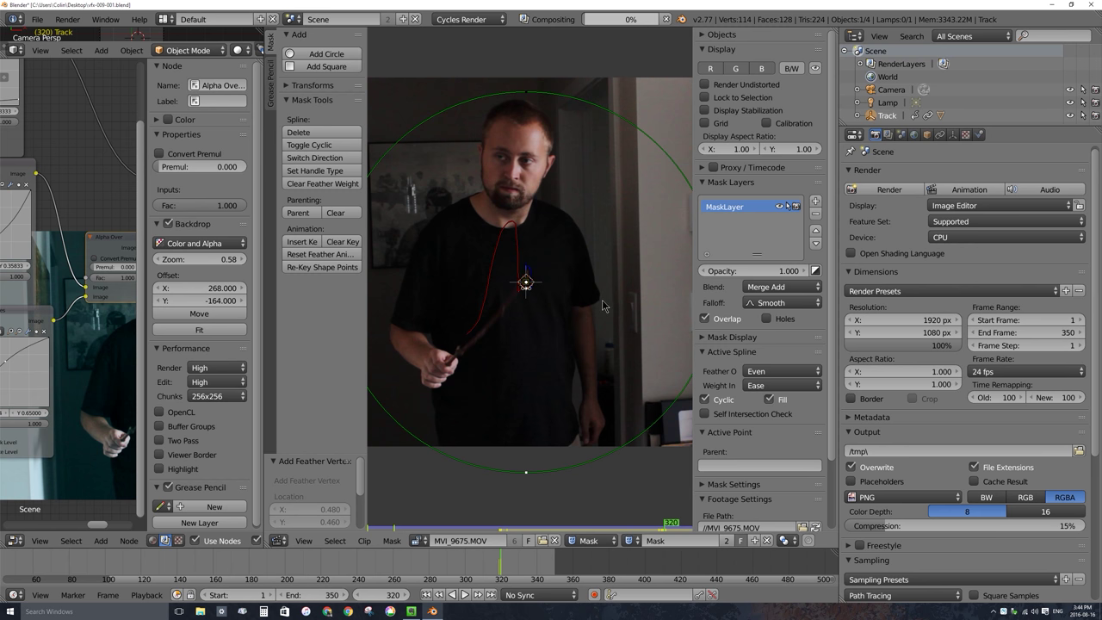
scroll(603, 305, up, 8)
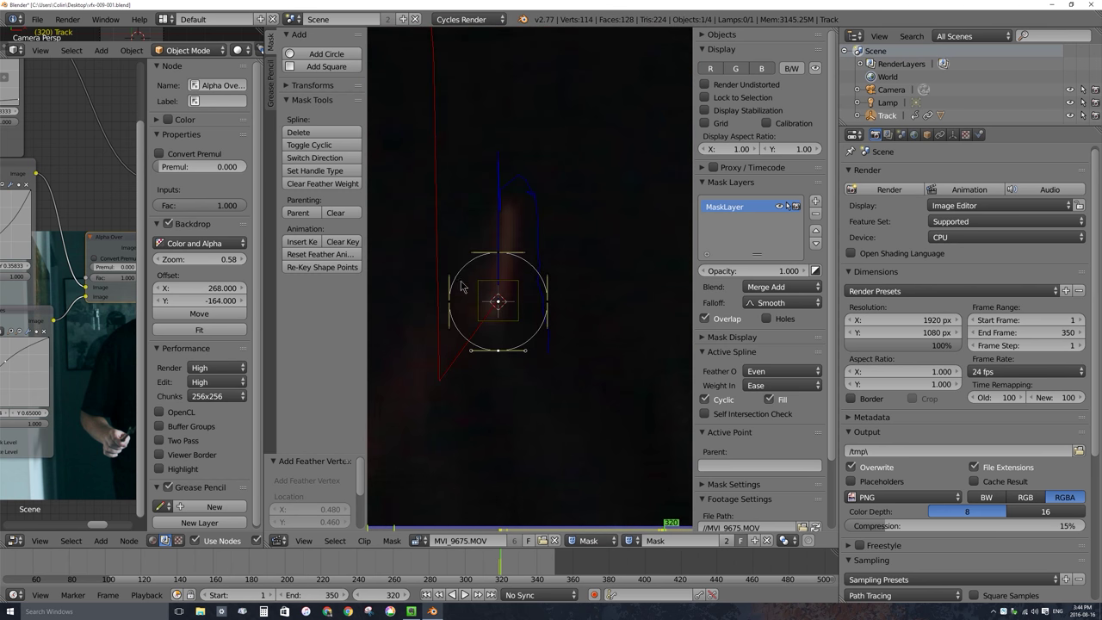
key(a)
key(a)
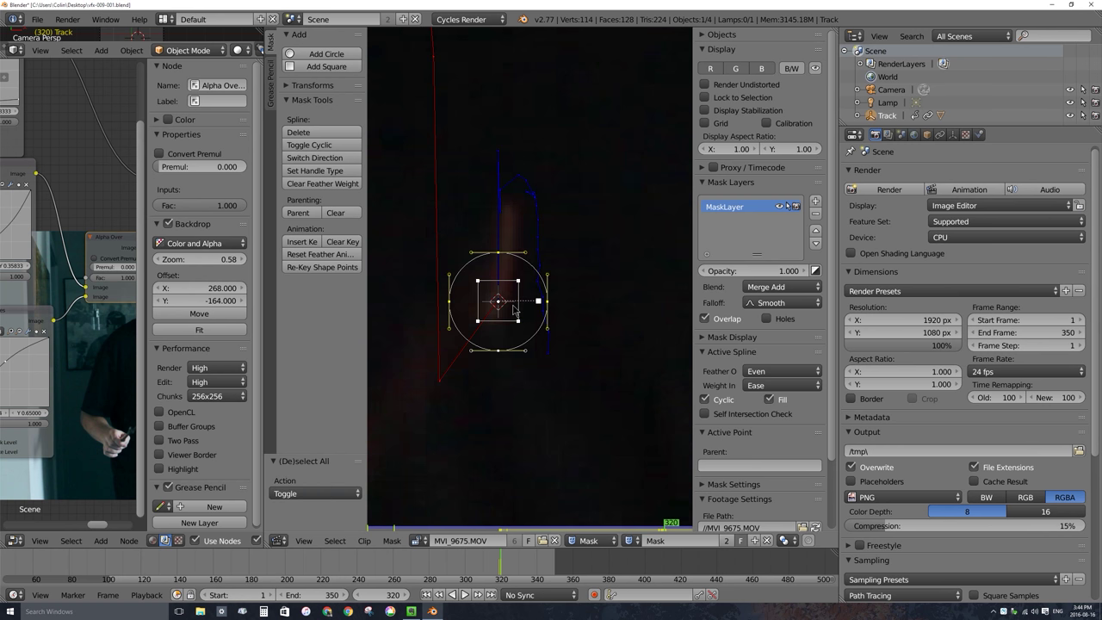
key(ctrl+p)
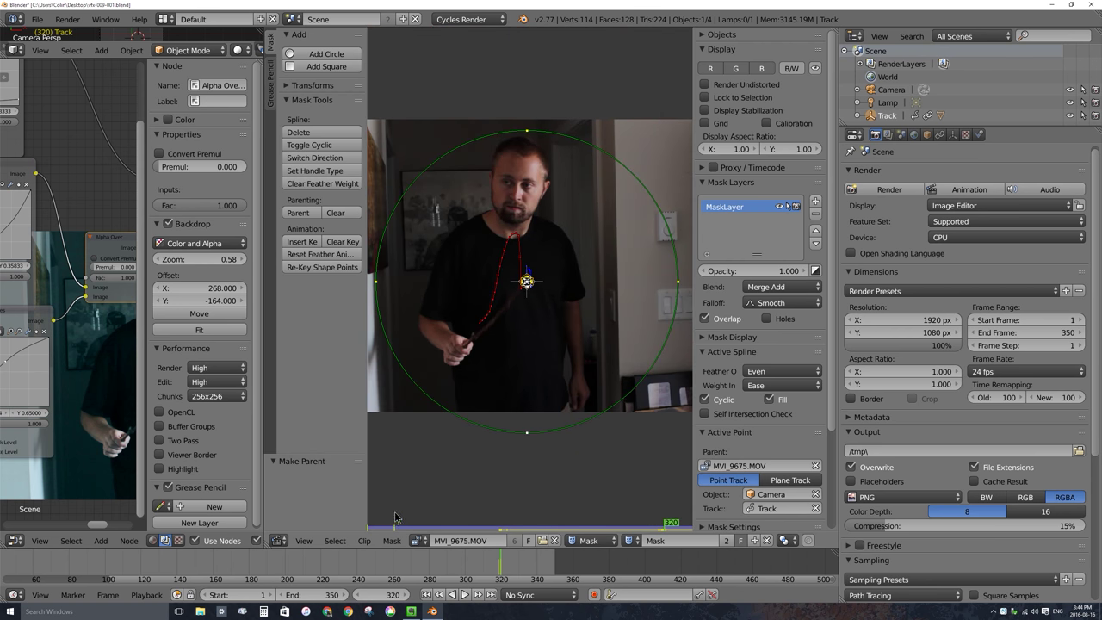
- Play back the footage from several frames between 142 and 350 to check how the circle mask follows the wand tip
key(alt+a)
click(190, 583)
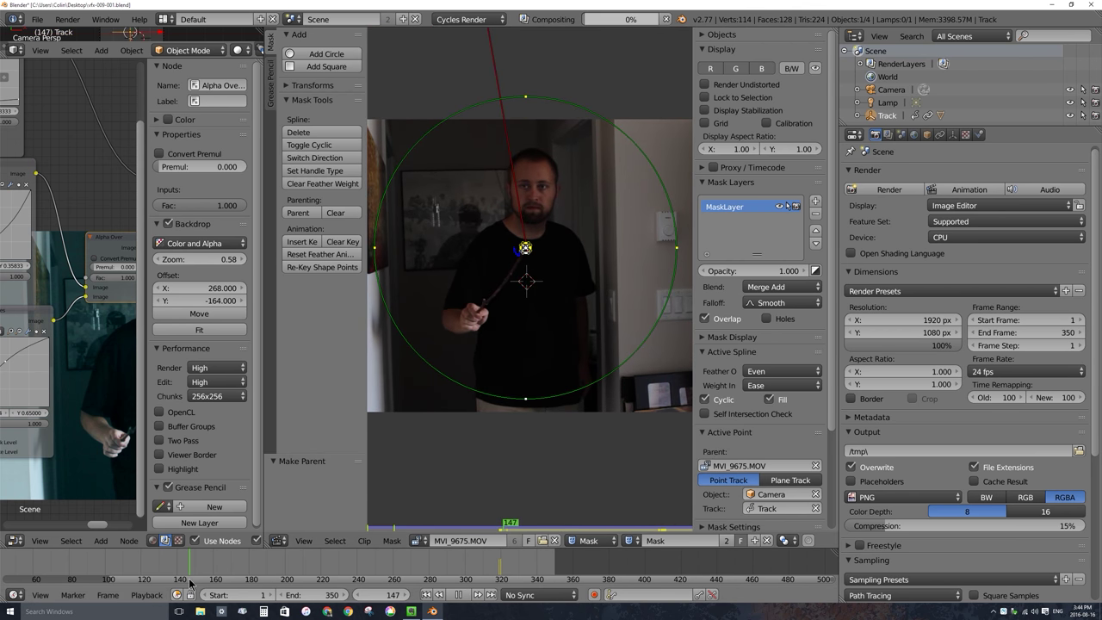
click(190, 583)
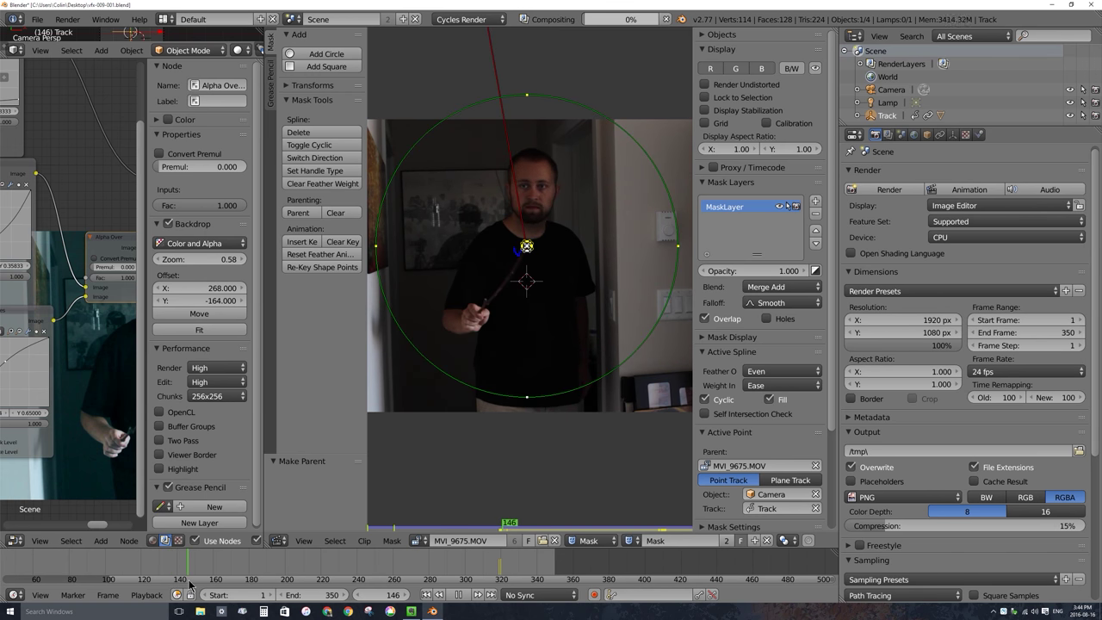
key(Escape)
scroll(489, 164, up, 2)
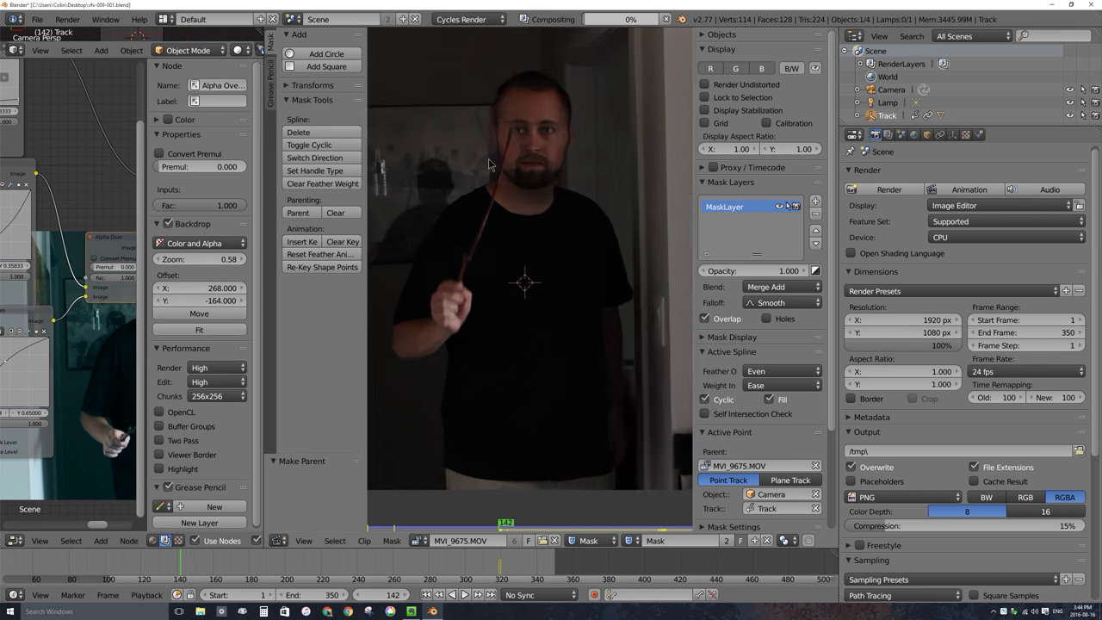
scroll(489, 163, down, 10)
scroll(479, 172, up, 1)
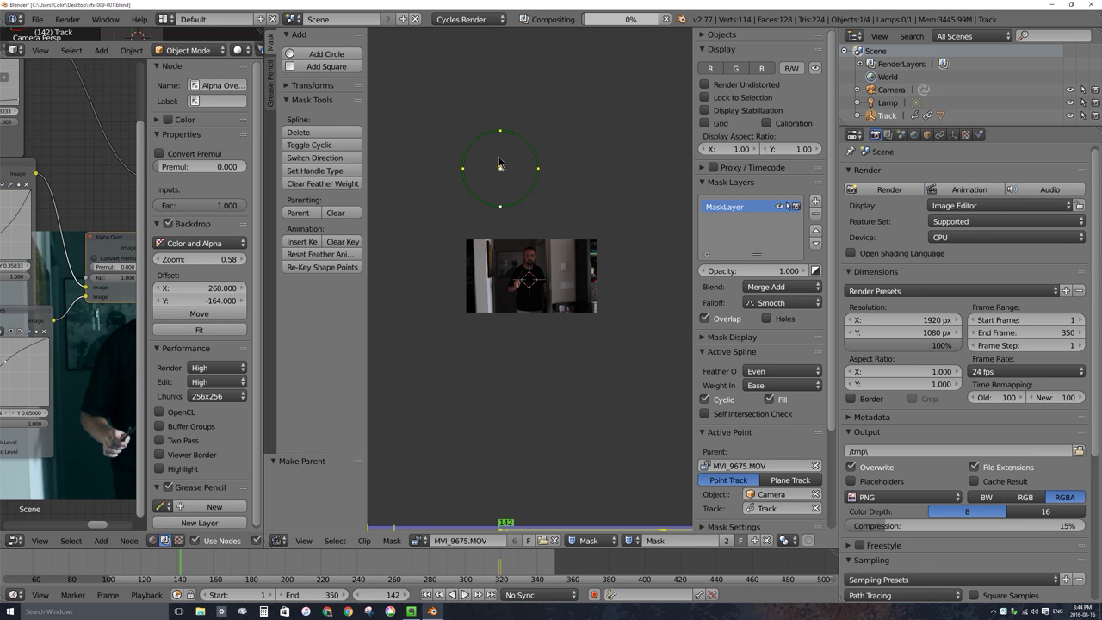
key(f)
click(305, 572)
key(alt+a)
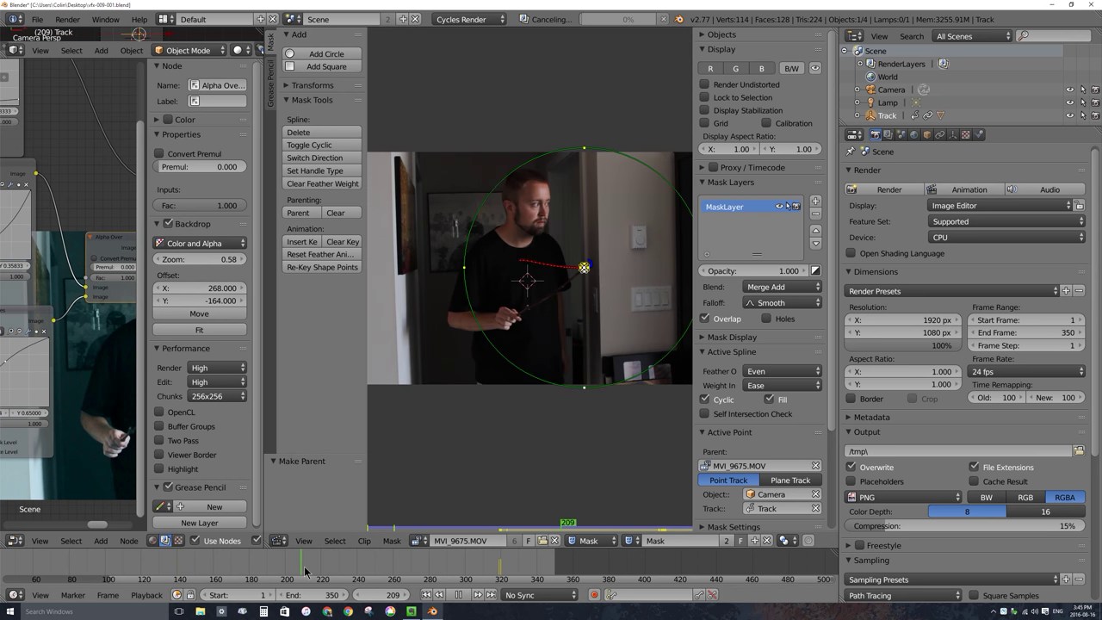
click(558, 582)
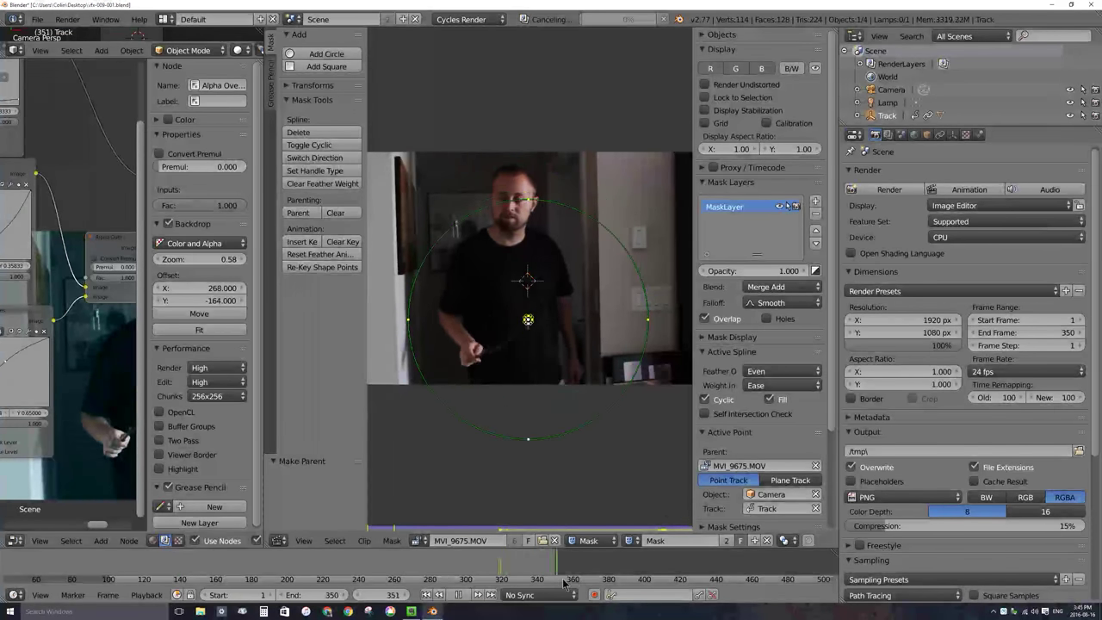
key(alt+a)
scroll(496, 473, up, 2)
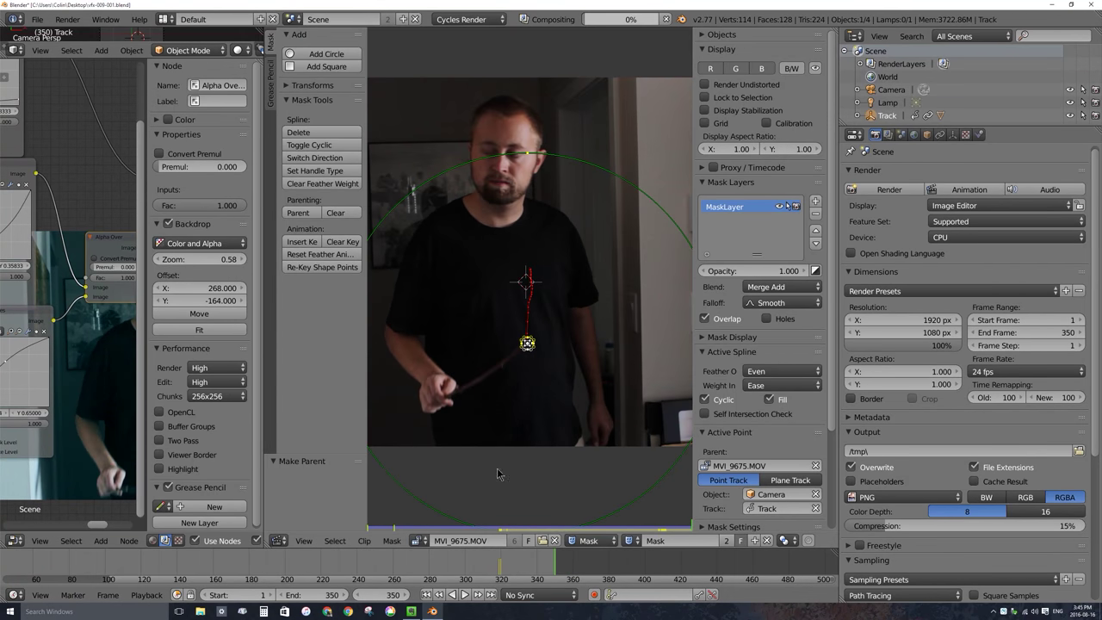
- Examine the circle mask in the frames past 350, up to frame 370, and return to frame 350
key(alt+a)
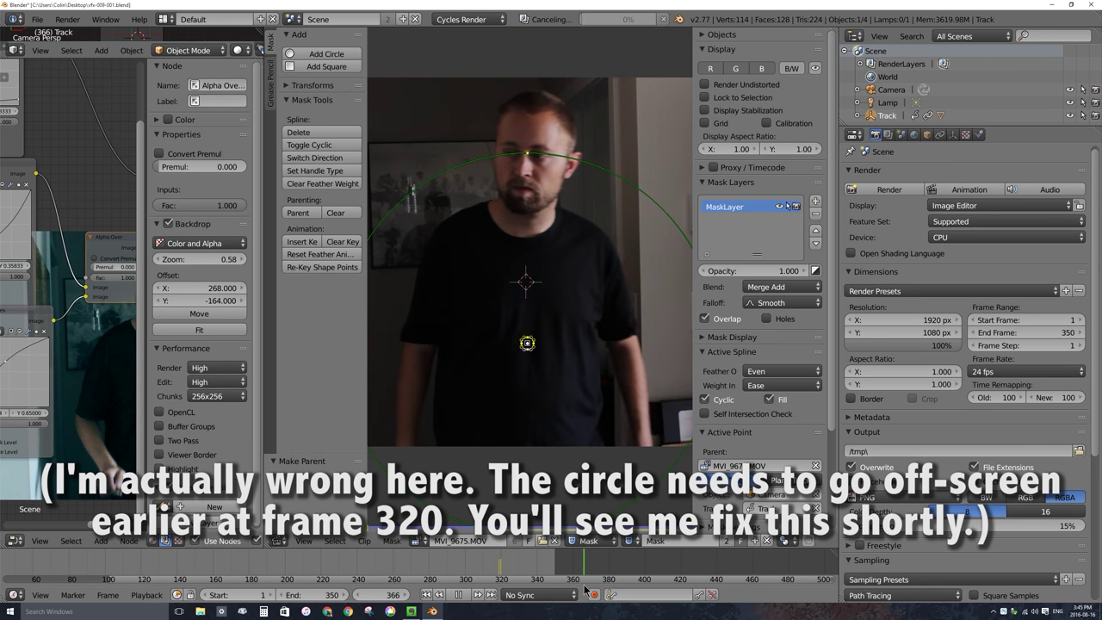
key(alt+a)
key(Right)
key(Right)
key(Right)
key(Right)
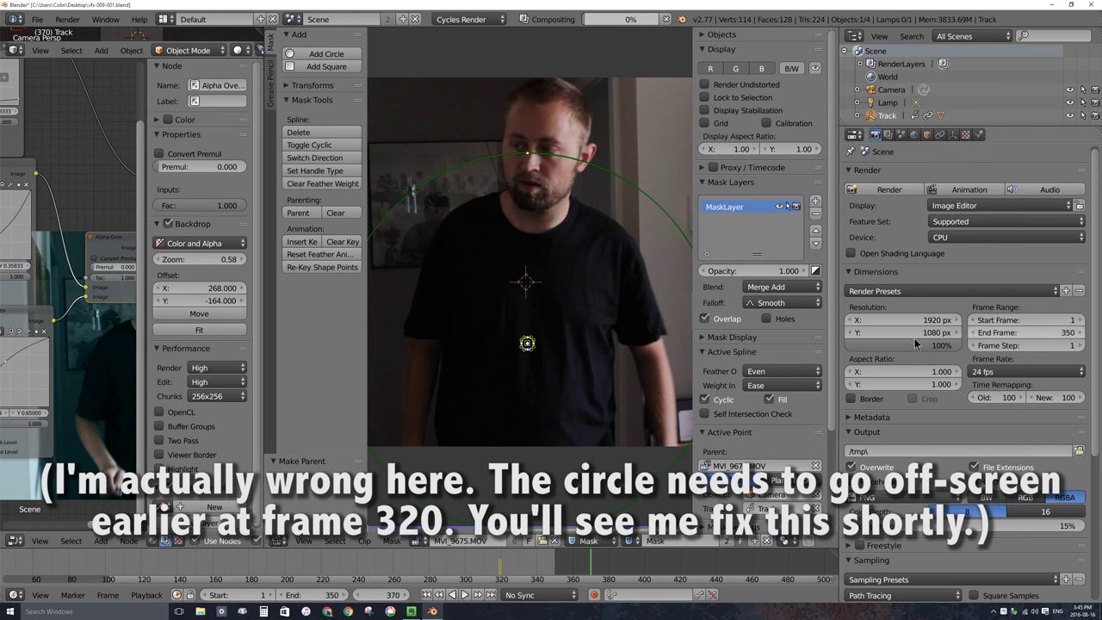
drag(572, 577, 555, 575)
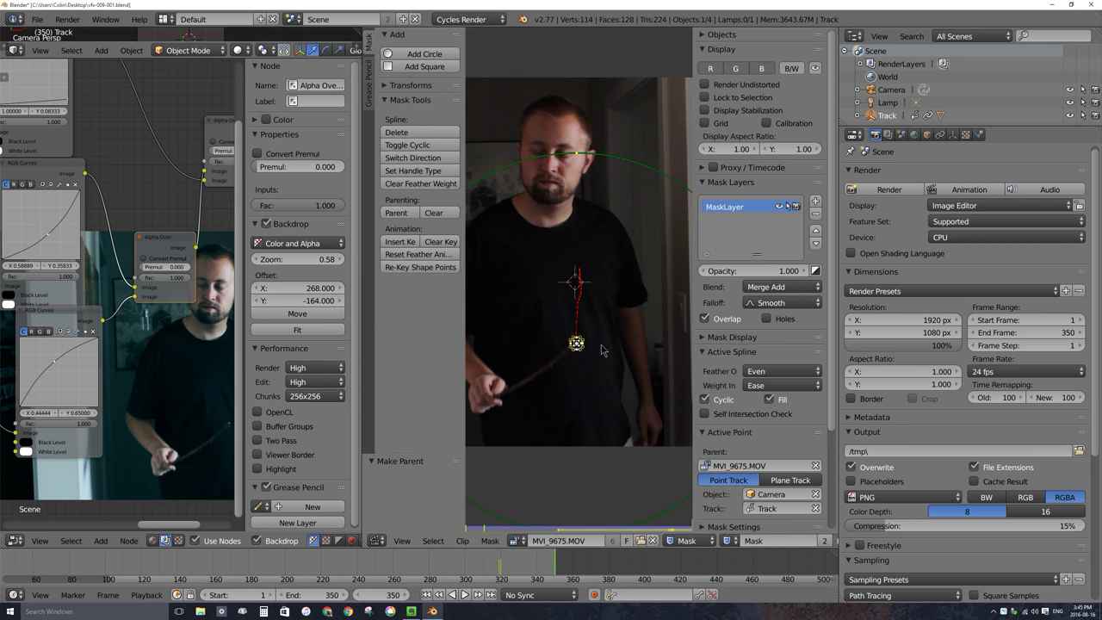
- Rename the new mask as mask.glow
click(758, 540)
text(mask.glow)
key(Return)
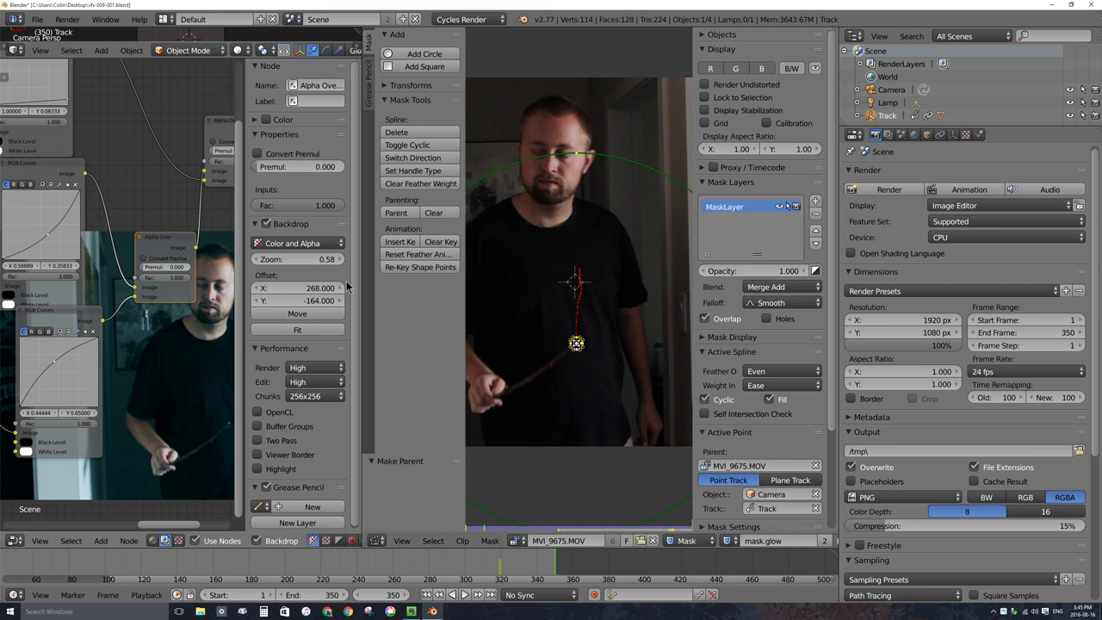
- Widen the node editor and spread out the lower Alpha Over node and the two RGB Curves nodes feeding it
drag(362, 251, 702, 252)
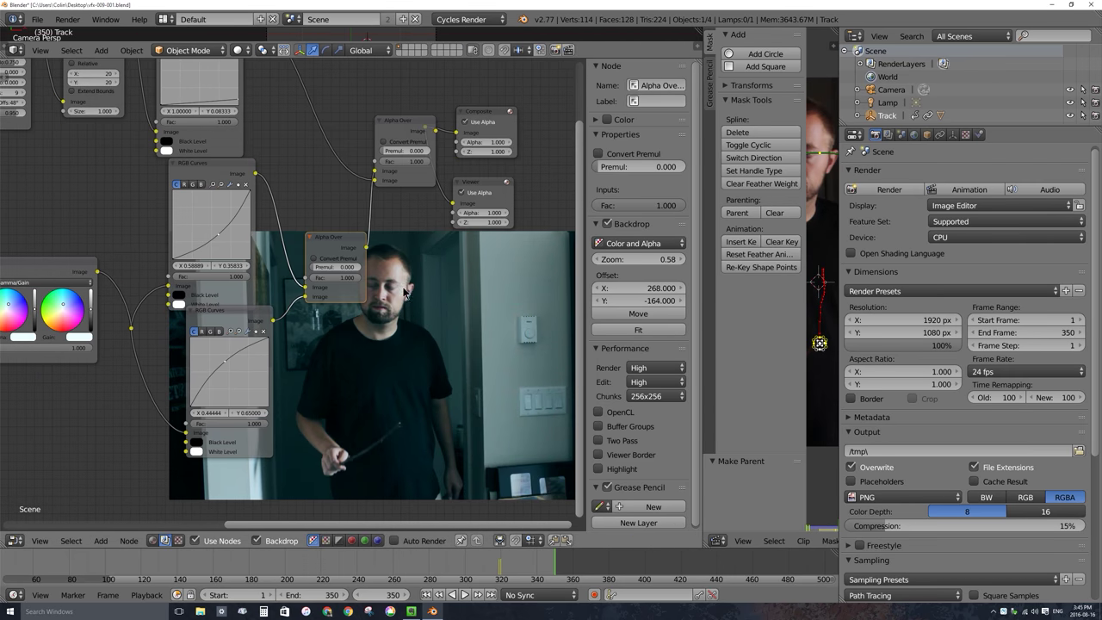
drag(327, 232, 415, 275)
drag(289, 196, 266, 196)
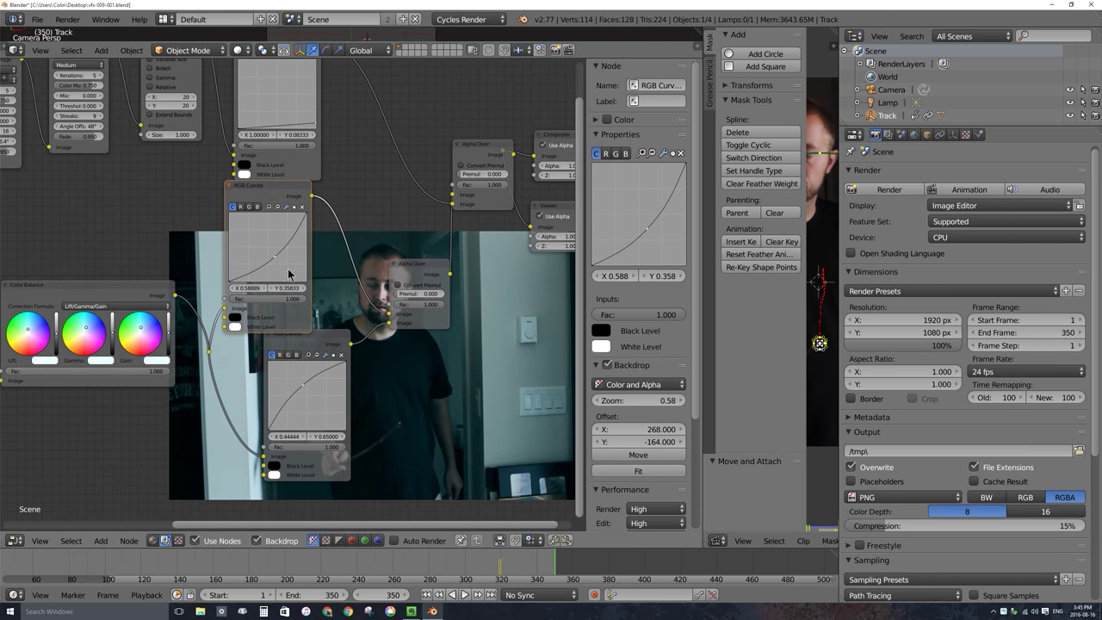
mouse_move(330, 334)
mouse_down()
mouse_move(342, 329)
mouse_move(311, 345)
mouse_up()
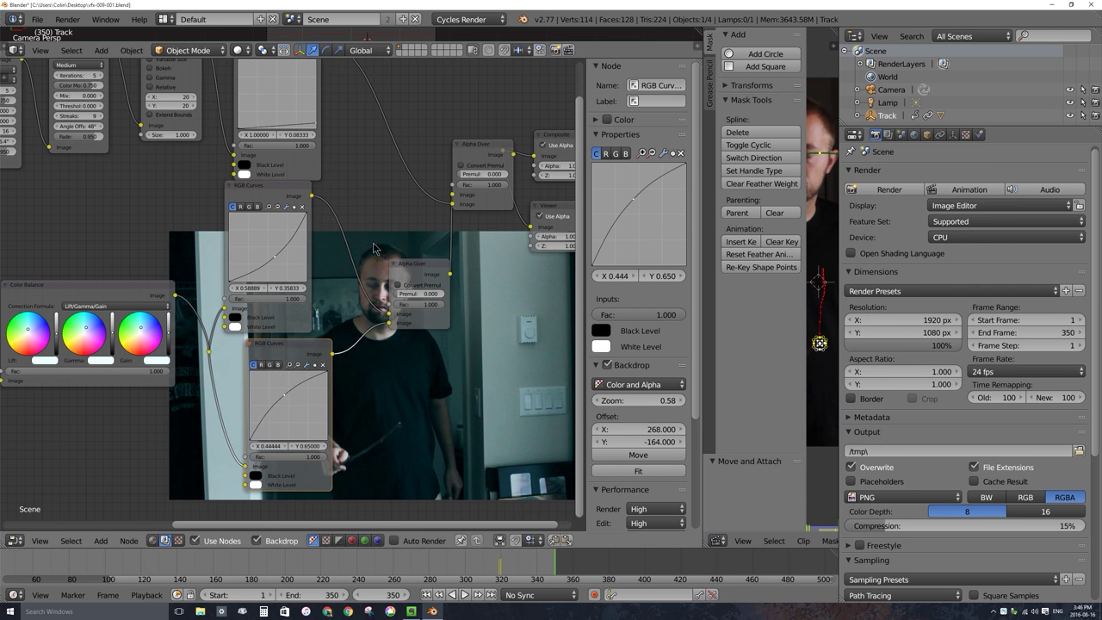
- Add a Mask node using mask.glow and connect its output to the factor input of the lower Alpha Over node
key(shift+a)
mouse_move(356, 255)
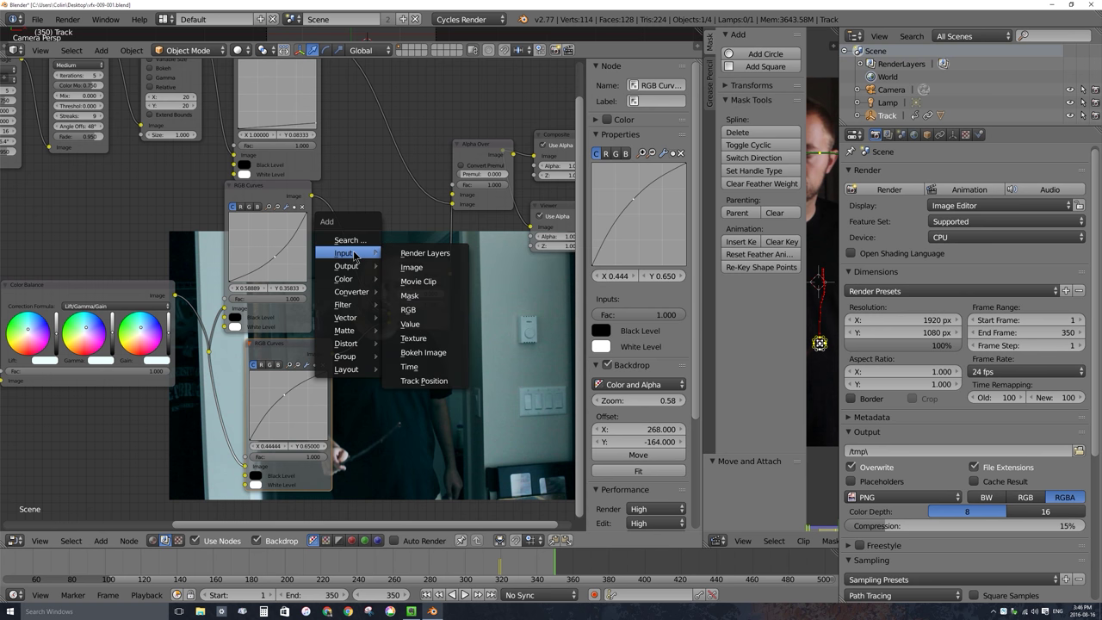
click(423, 295)
click(370, 194)
click(358, 208)
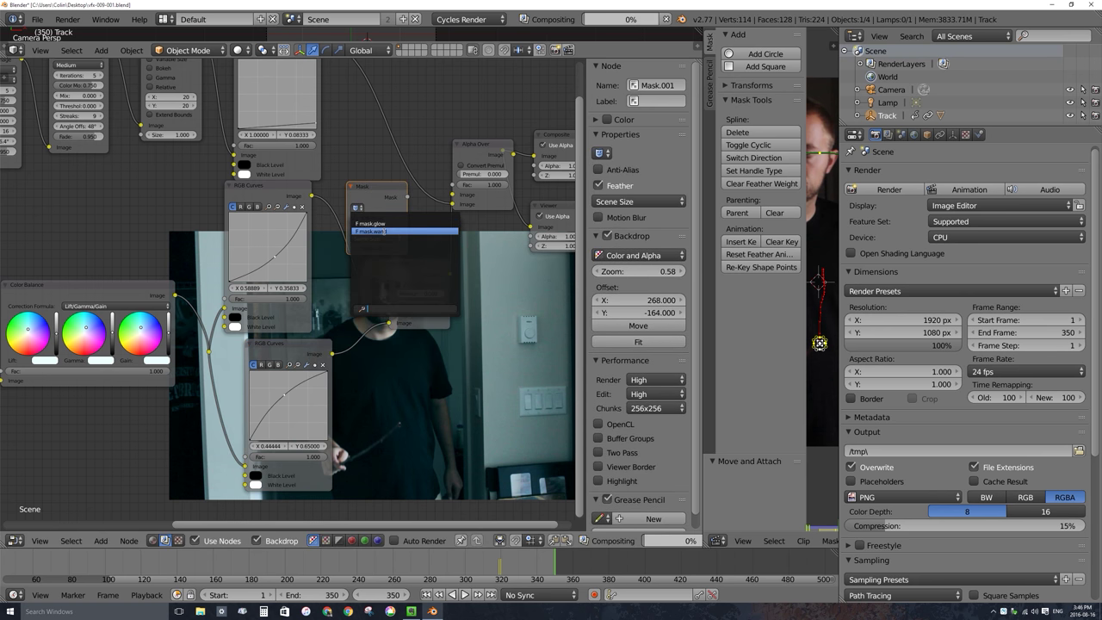
click(379, 223)
drag(406, 197, 389, 305)
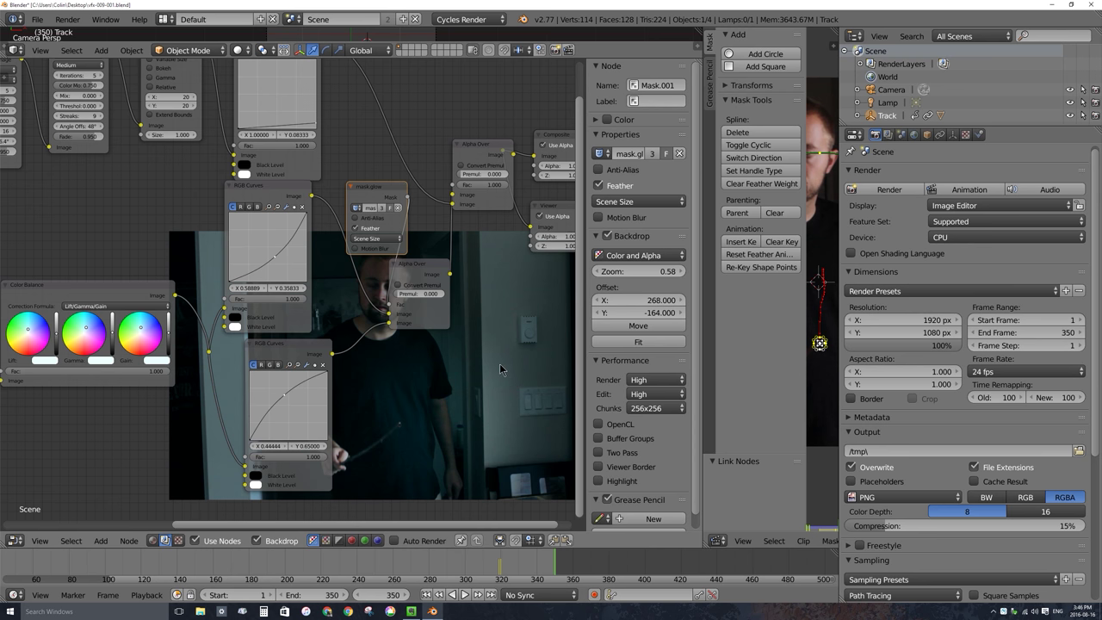
- Move the brightening RGB Curves node clear of the backdrop image and raise its curve point to X 0.36296, Y 0.74167
middle_drag(488, 433, 310, 241)
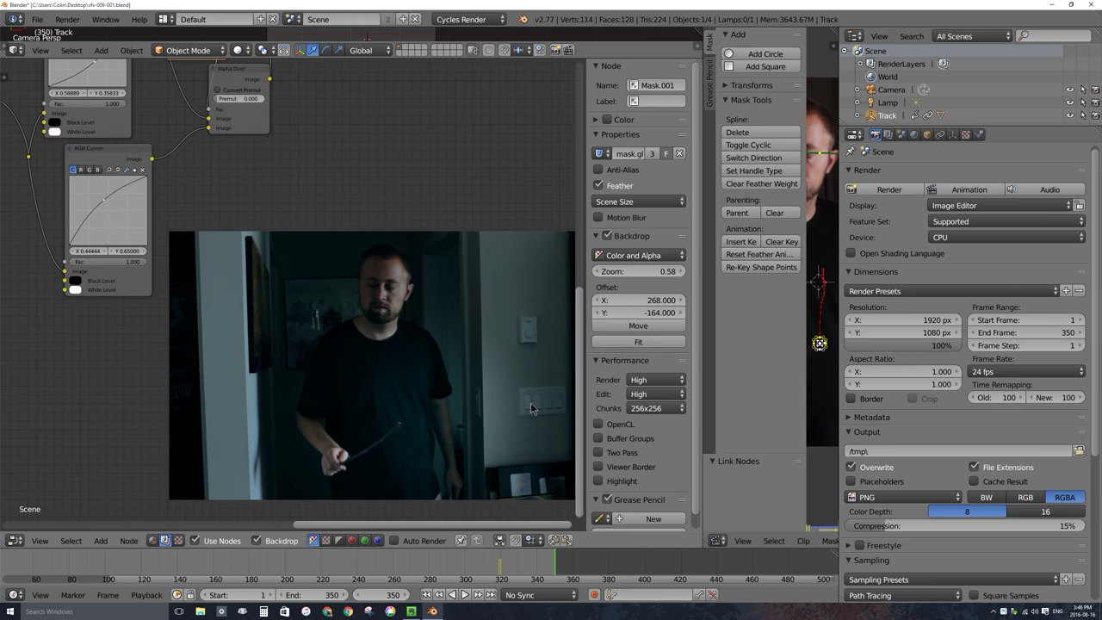
middle_drag(146, 189, 156, 244)
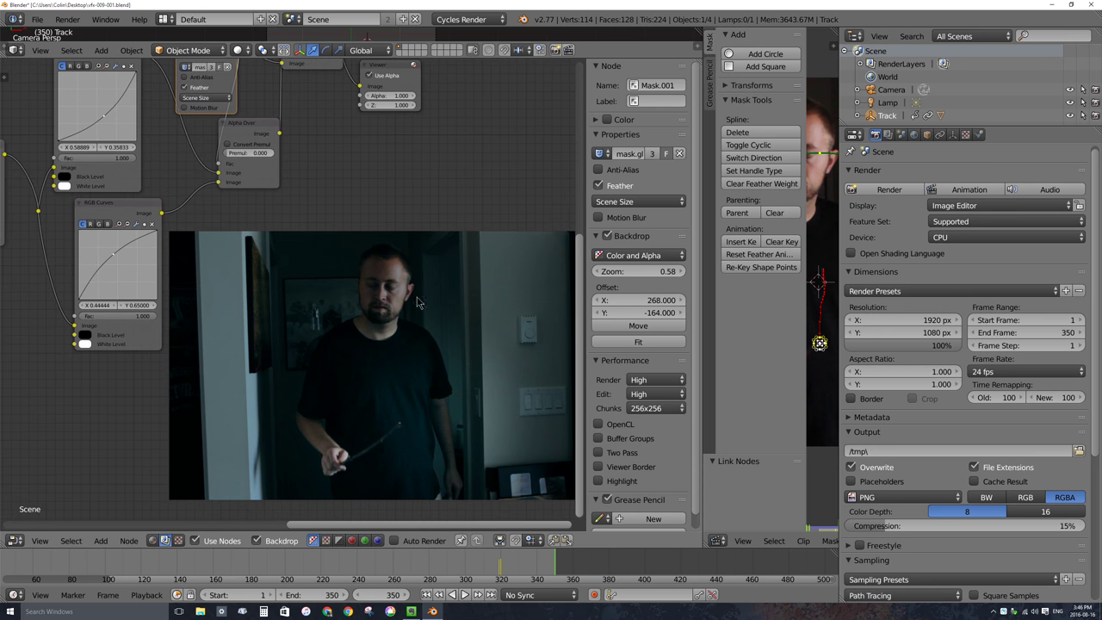
drag(80, 210, 99, 217)
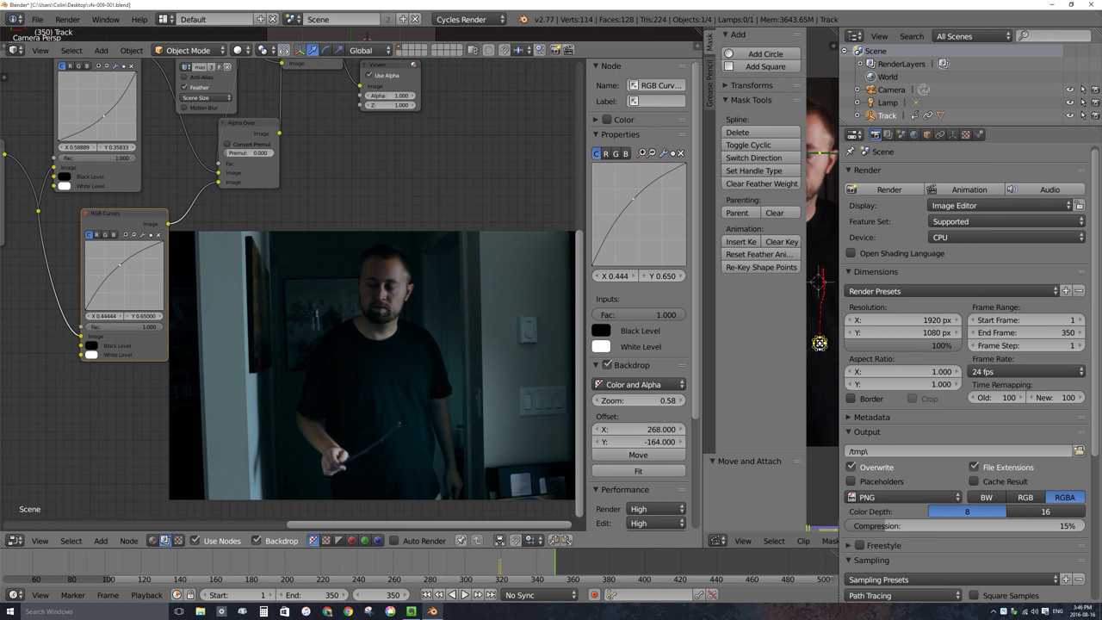
drag(119, 263, 113, 258)
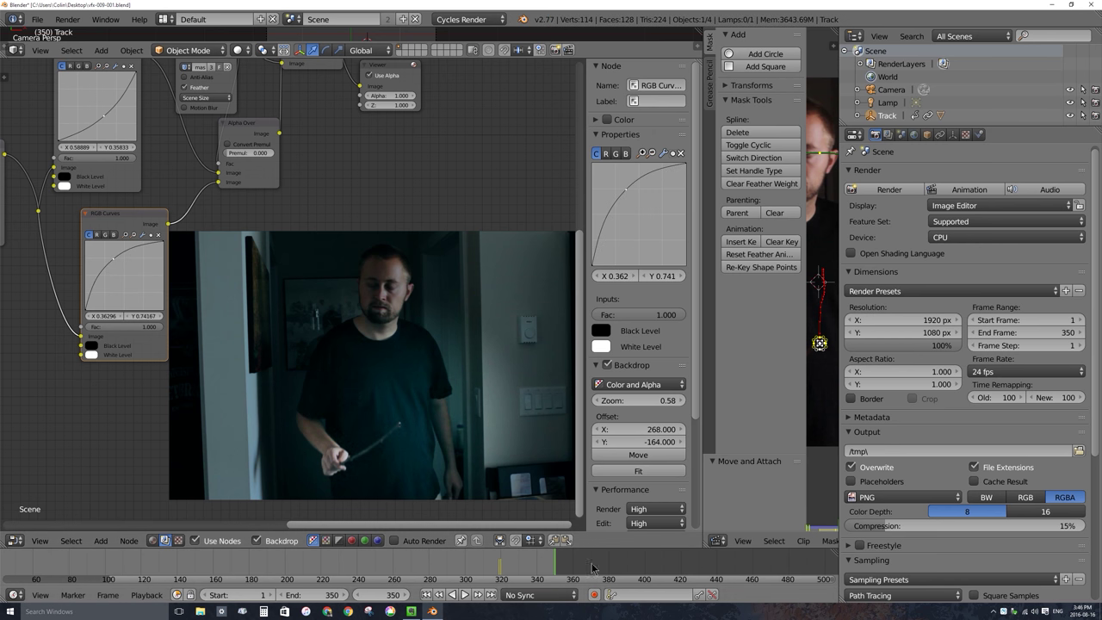
- Render frame 212 and examine the composite with the wand glow together with the complete node tree
drag(551, 561, 306, 566)
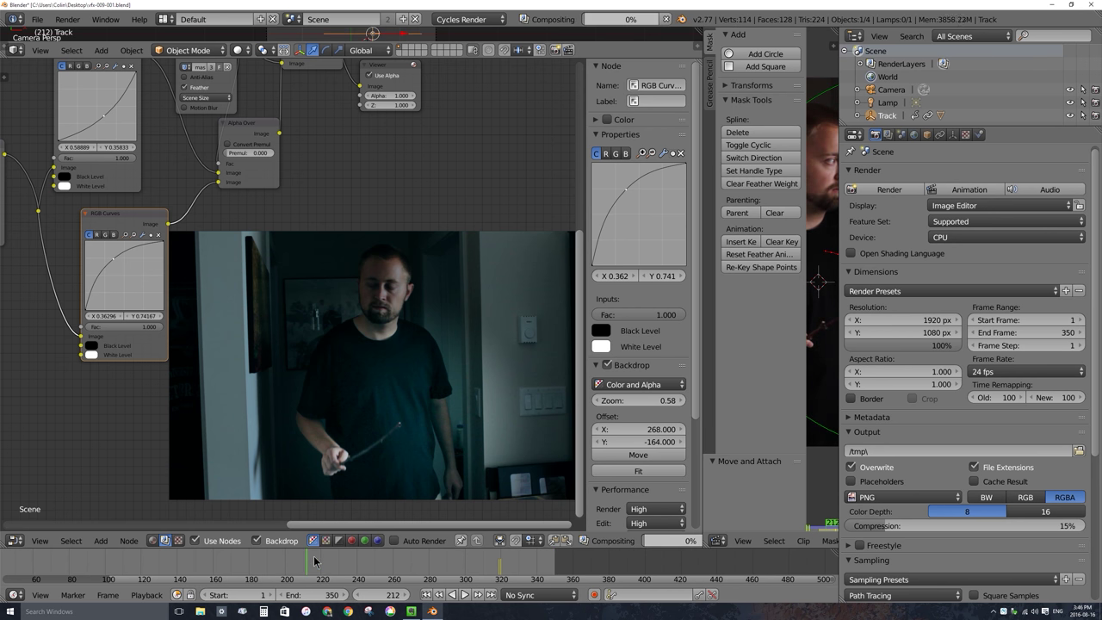
click(899, 190)
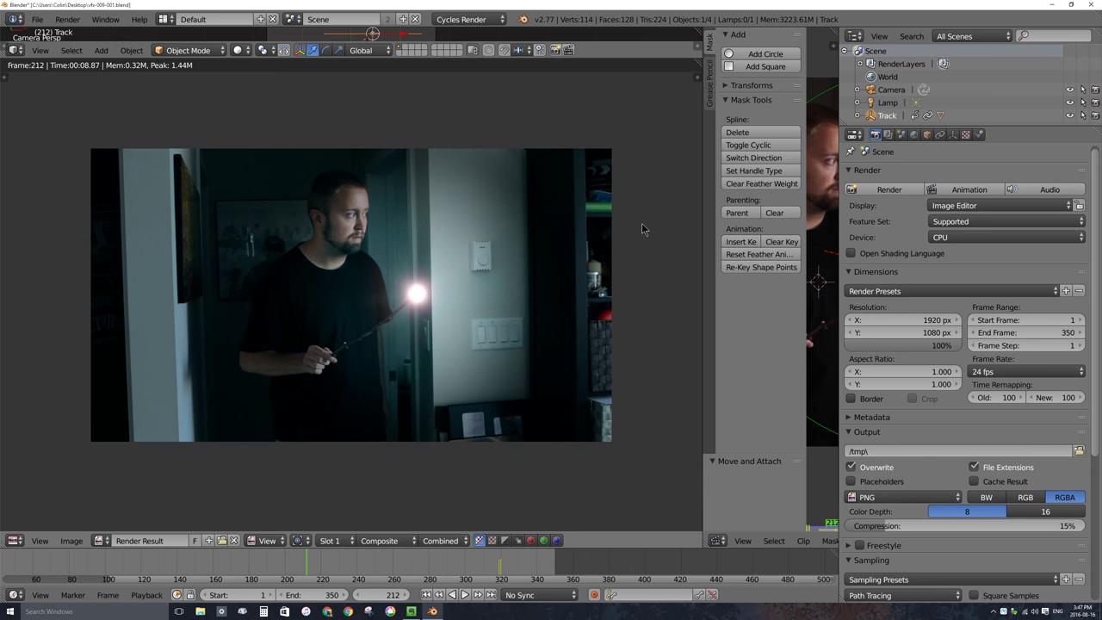
key(shift+F3)
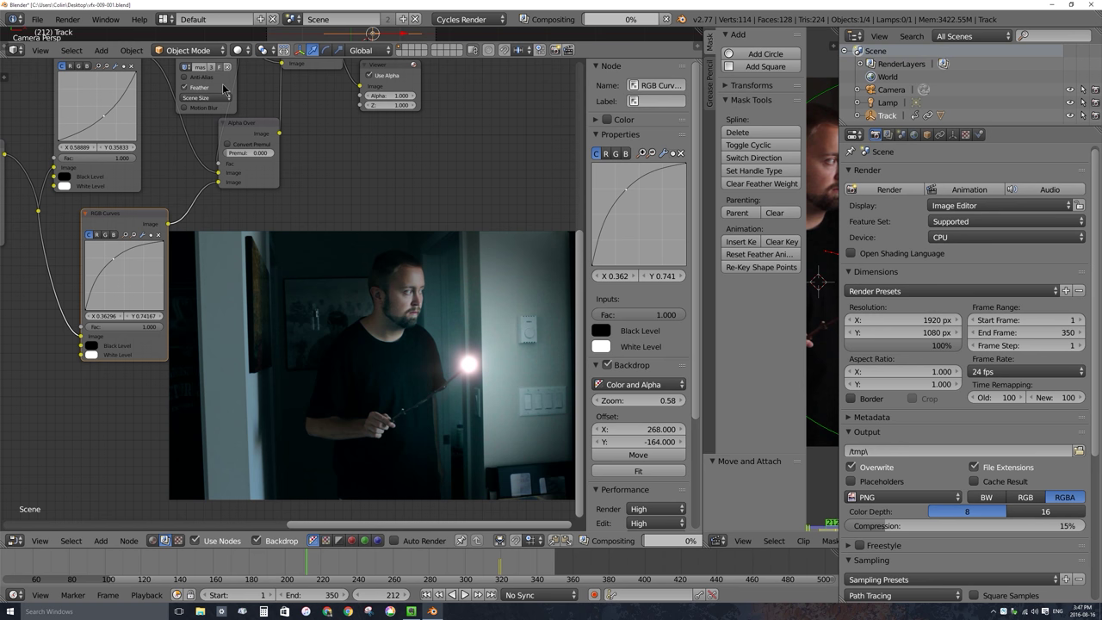
middle_drag(223, 89, 462, 258)
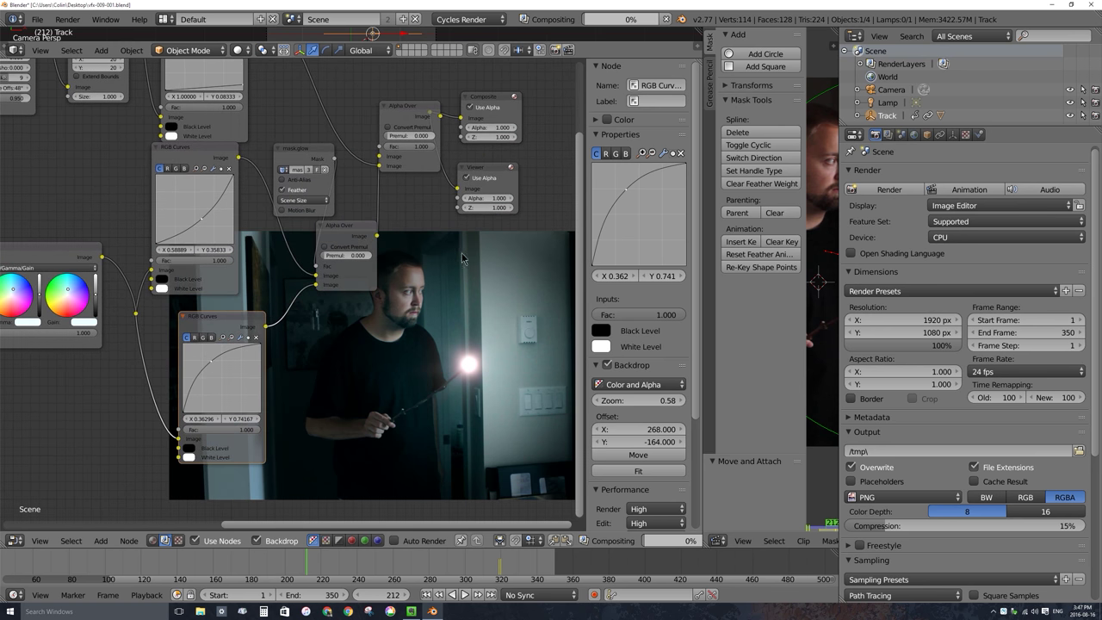
scroll(397, 190, down, 3)
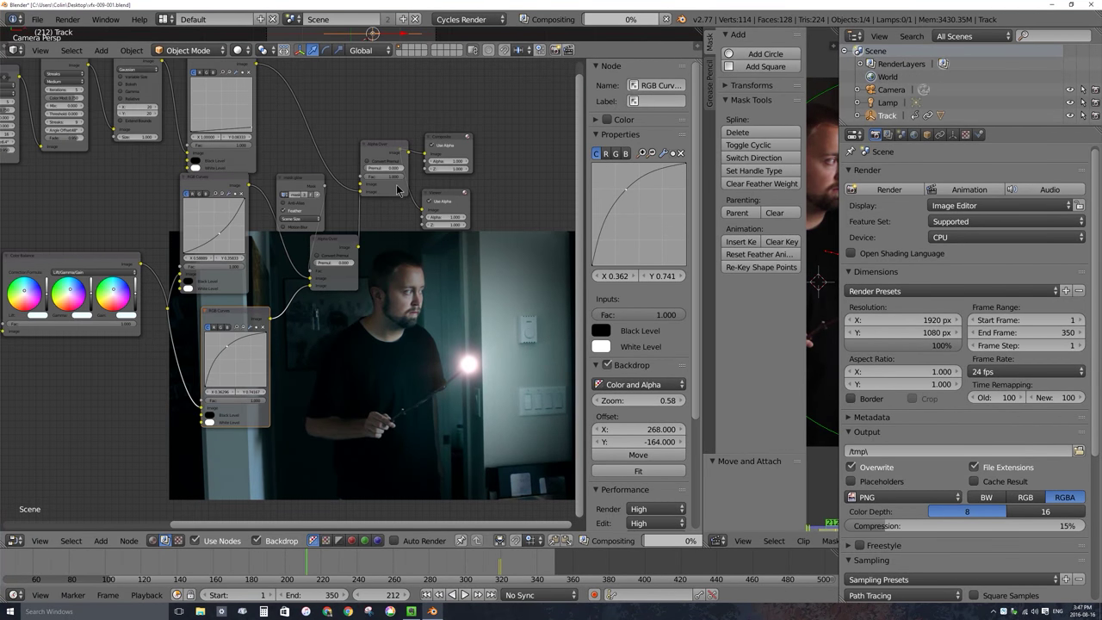
scroll(397, 189, down, 5)
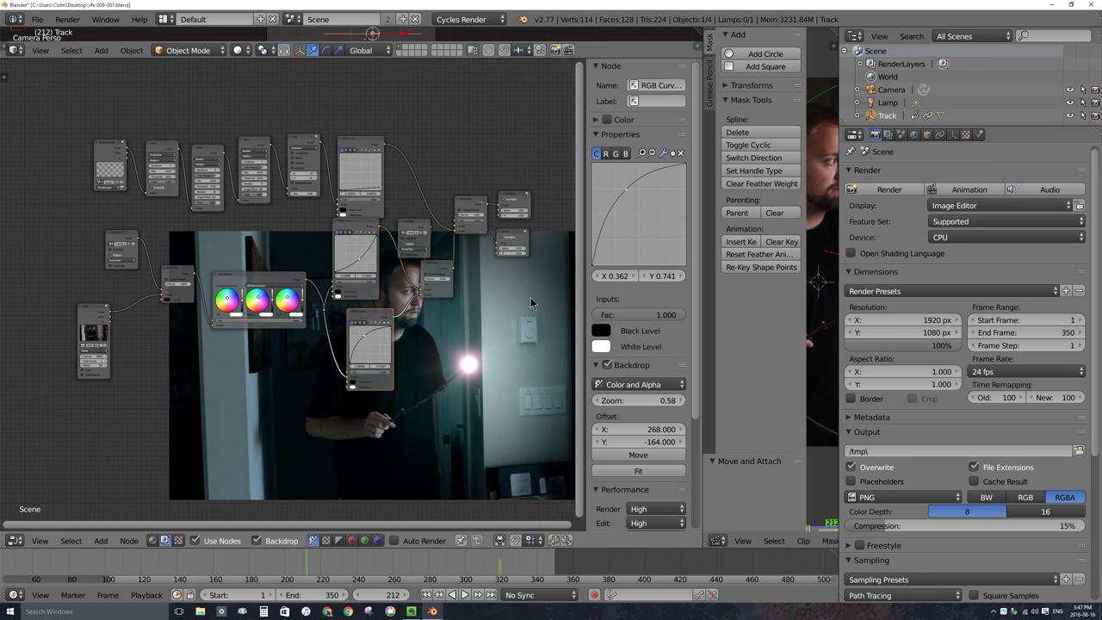
- Set the render output file format to H.264 and its encoding format to MPEG-4
scroll(910, 383, down, 4)
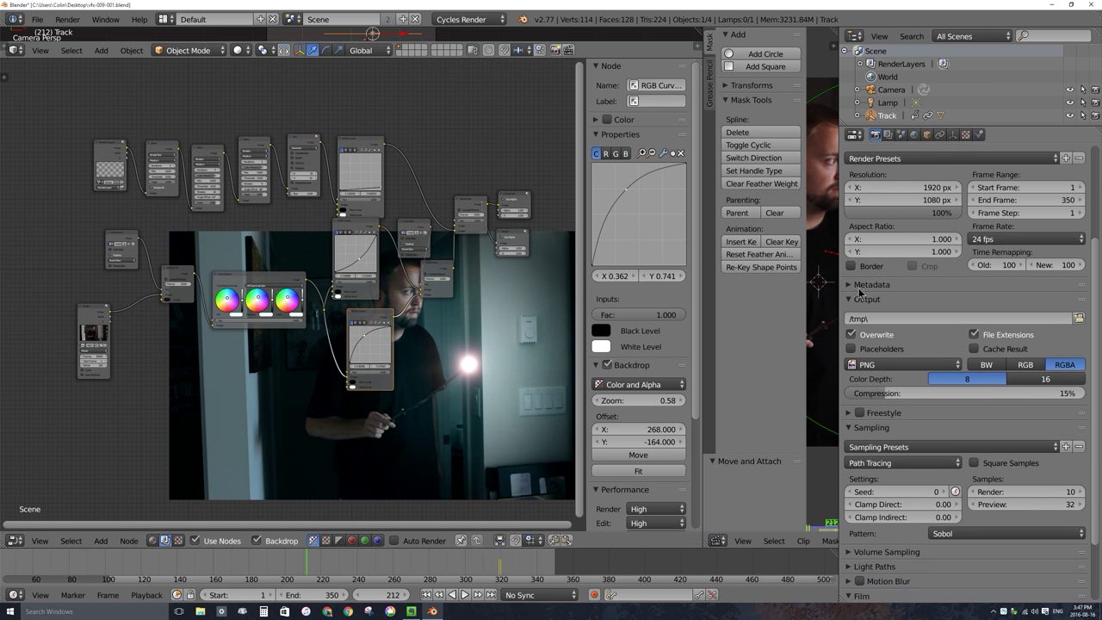
click(854, 365)
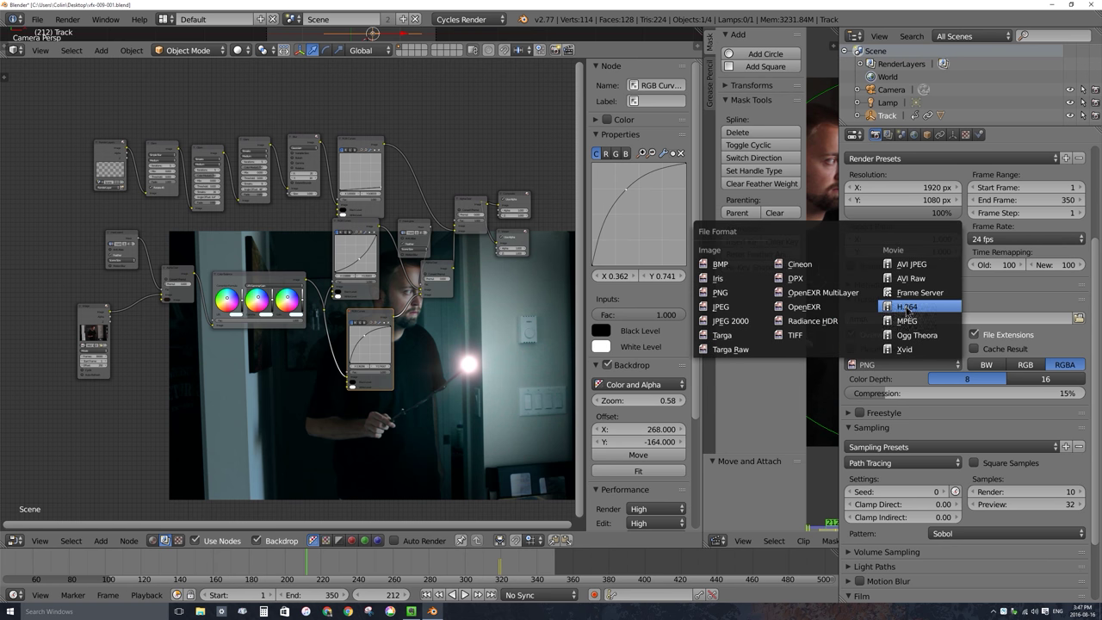
click(906, 307)
click(859, 385)
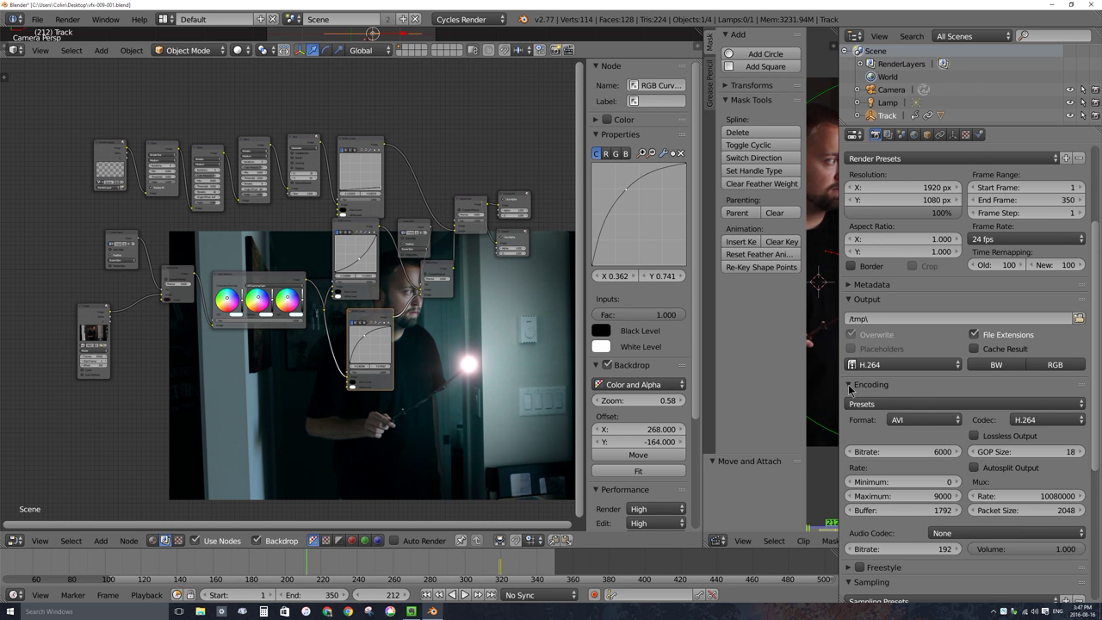
click(913, 422)
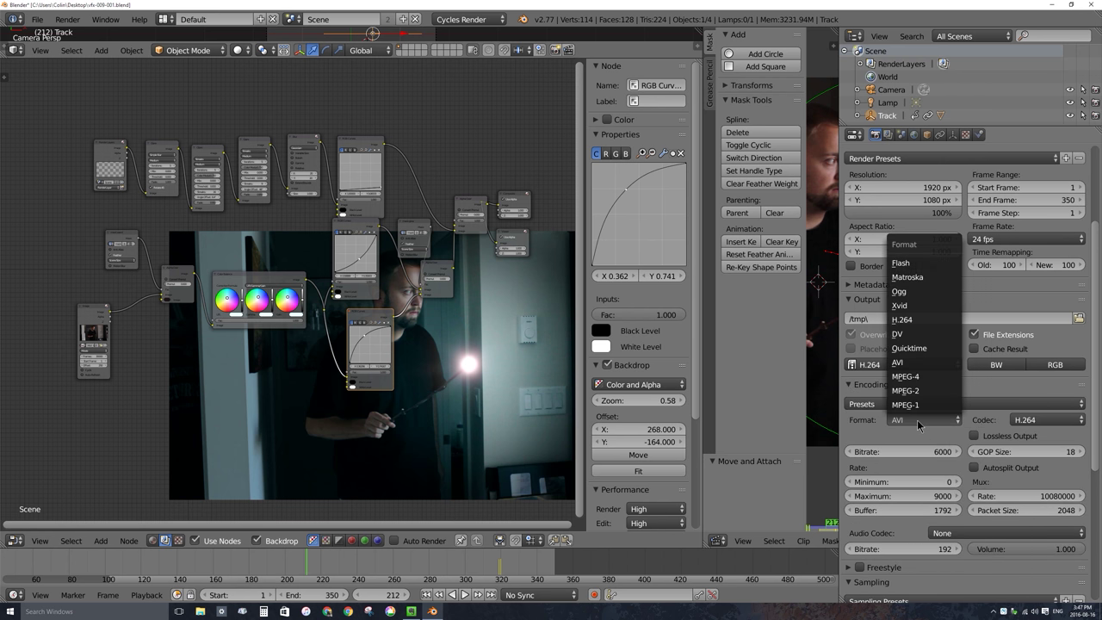
click(925, 378)
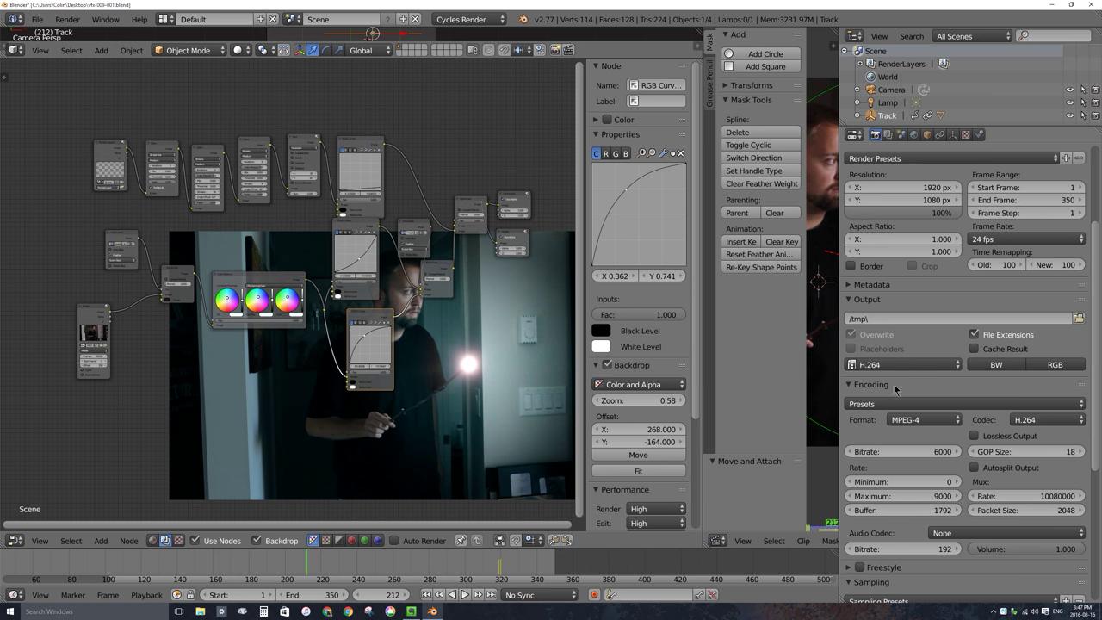
- Set the render output to a file named lumos-maximus on the Desktop
scroll(960, 370, down, 1)
scroll(960, 370, down, 3)
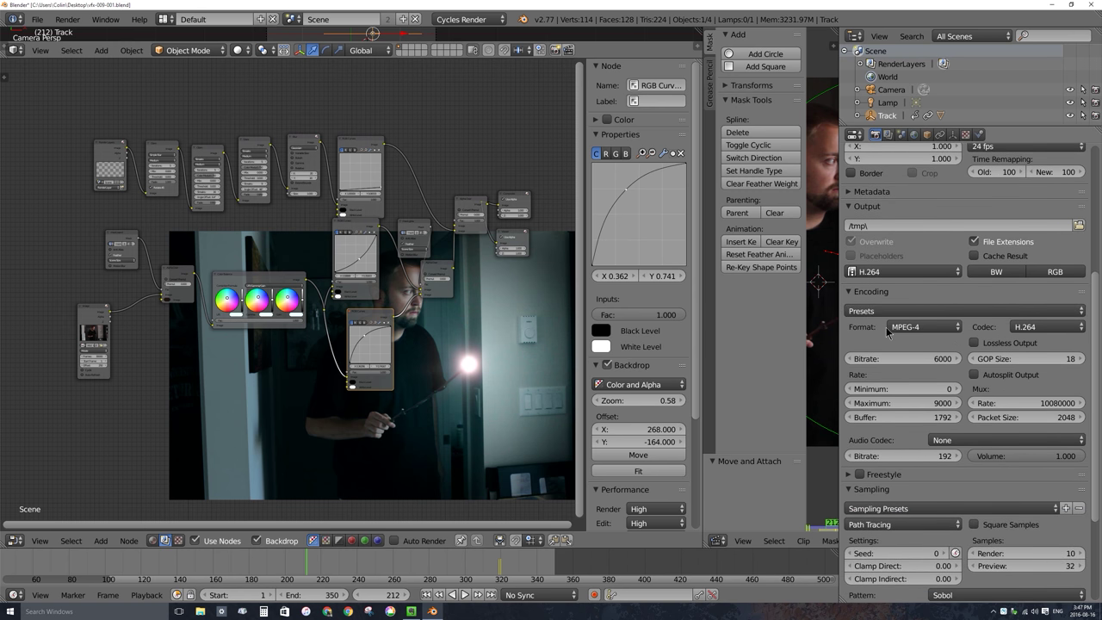
scroll(927, 445, up, 4)
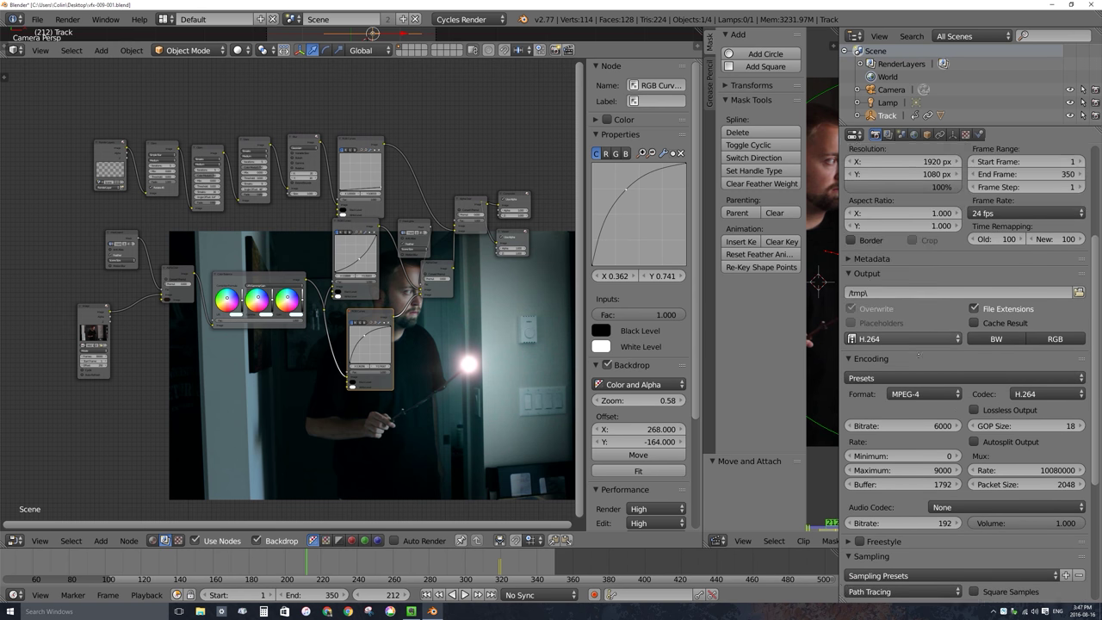
click(1078, 328)
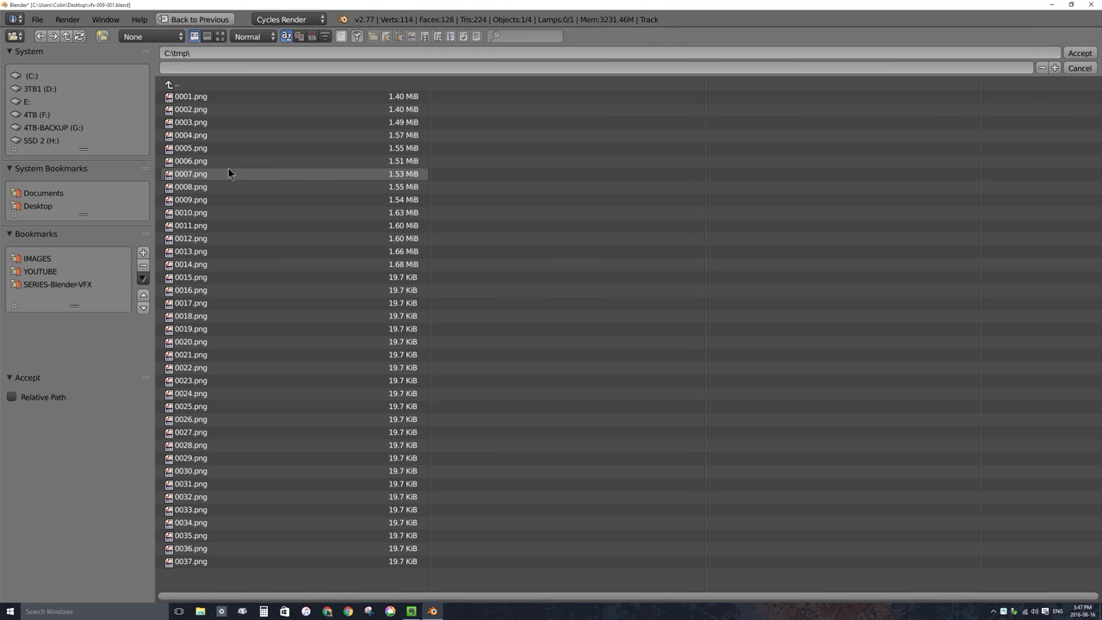
click(37, 207)
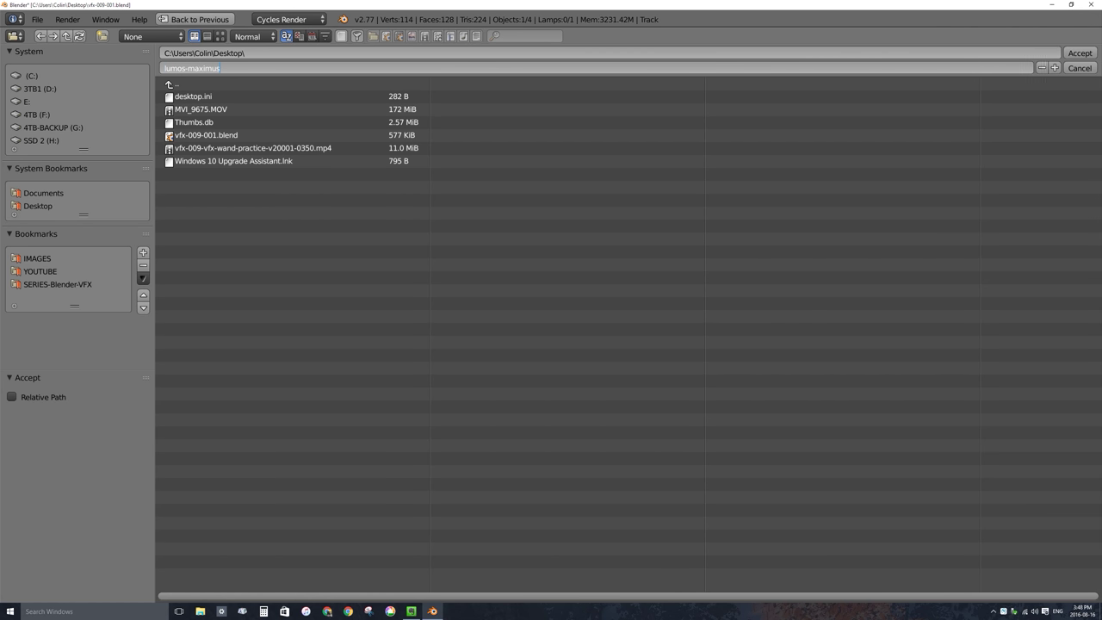
key(Return)
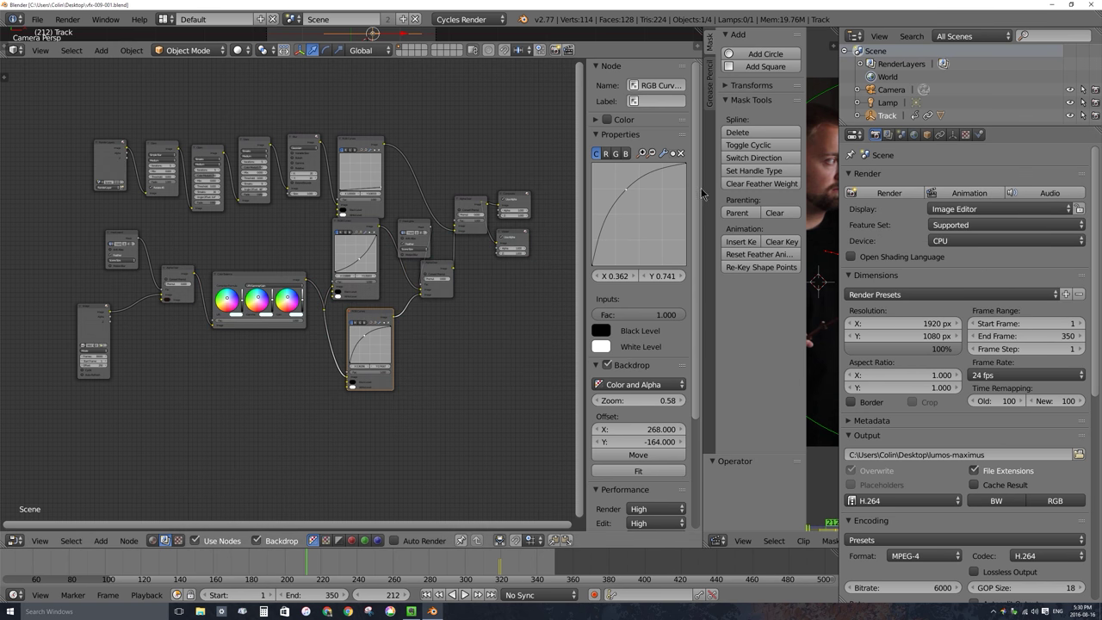
- Enlarge the clip editor, play back the glow mask's motion up to frame 189, and go to frame 340
drag(702, 193, 290, 191)
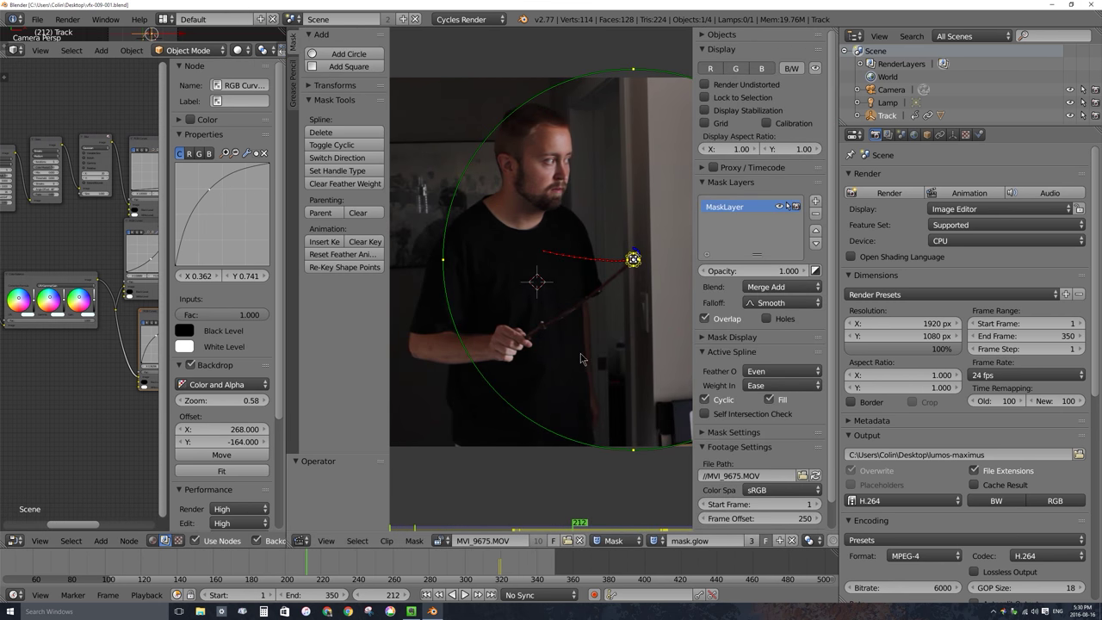
click(157, 564)
key(alt+a)
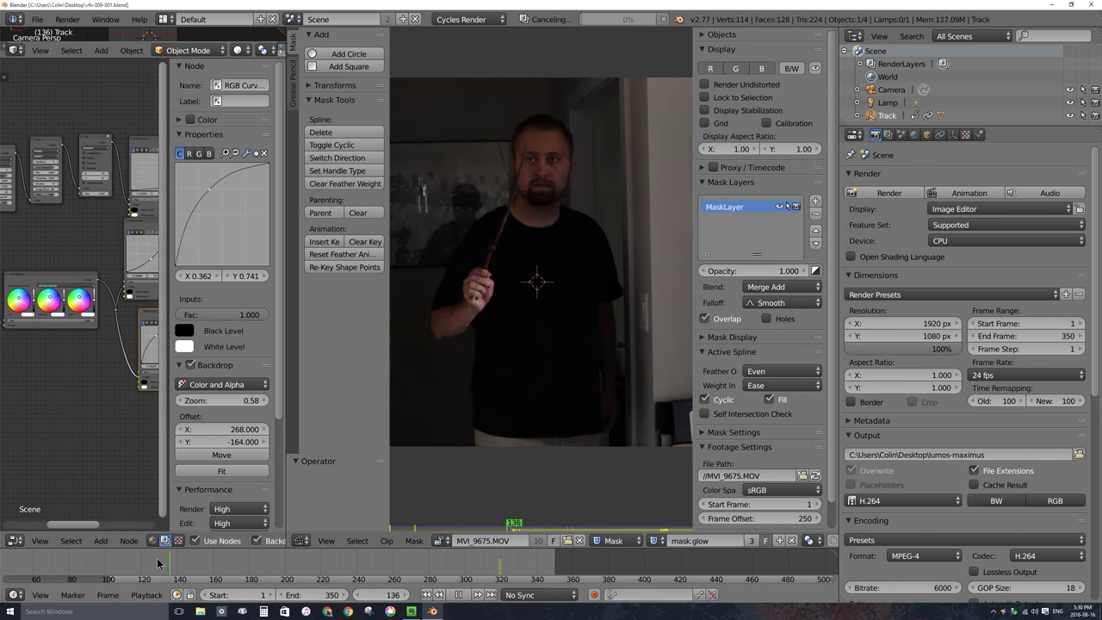
key(alt+a)
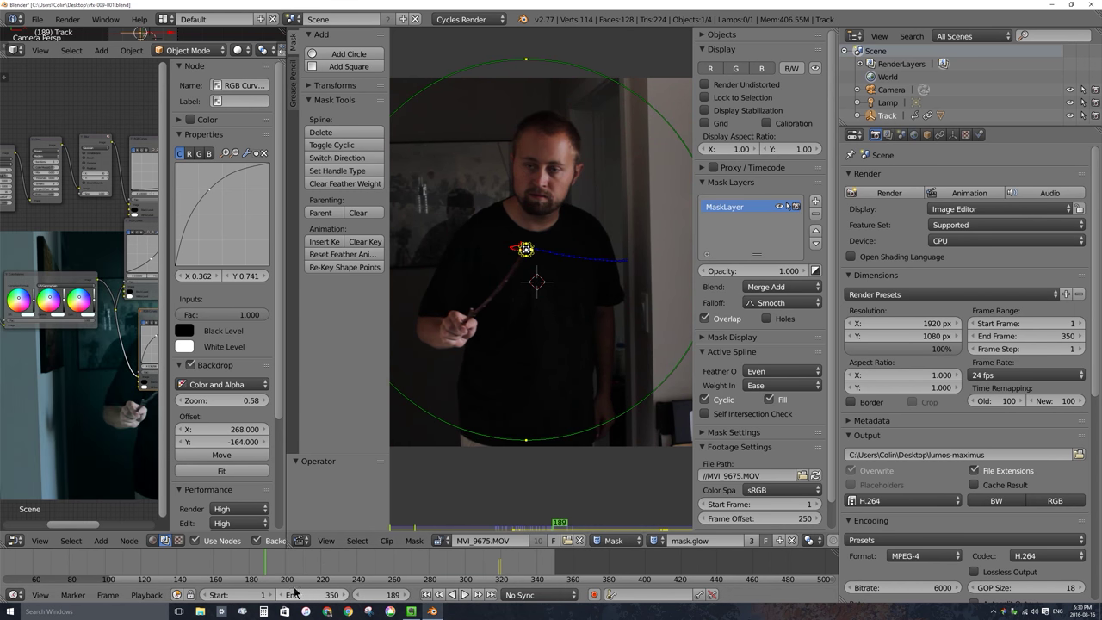
drag(289, 575, 537, 562)
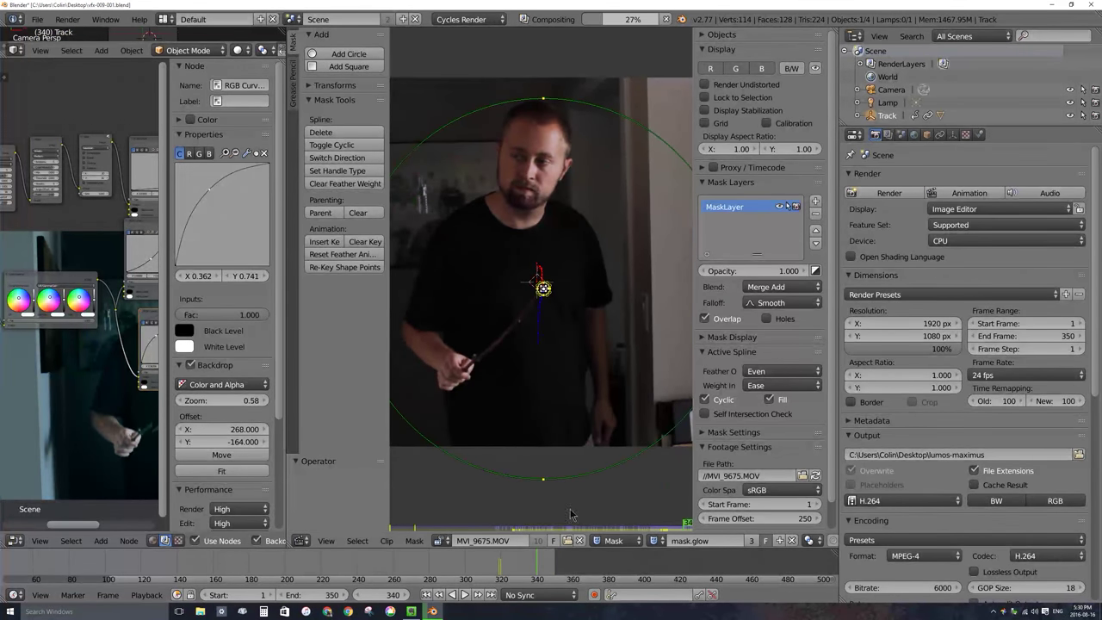
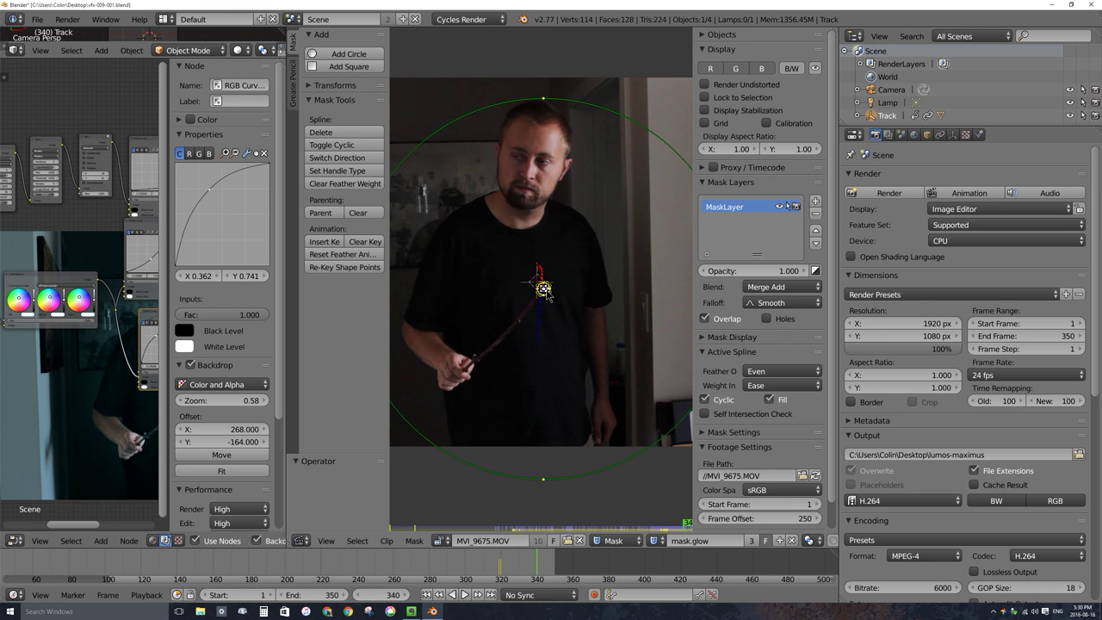
- Examine the wand-tip marker and its path in Tracking mode at frame 340, and return the clip editor to Mask mode
scroll(544, 287, up, 4)
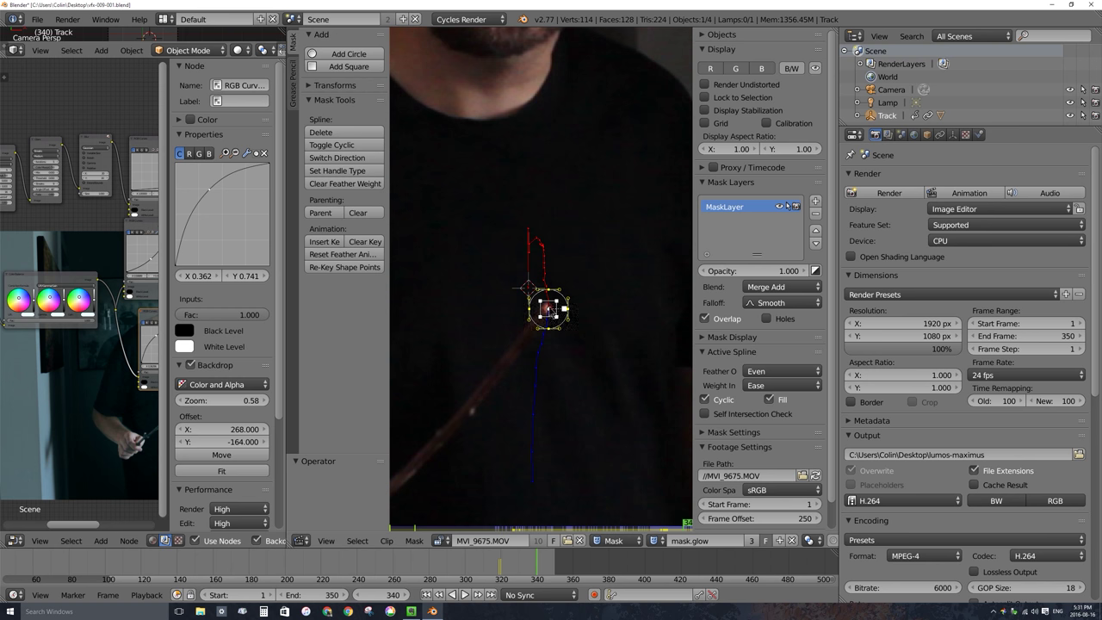
click(616, 544)
click(622, 514)
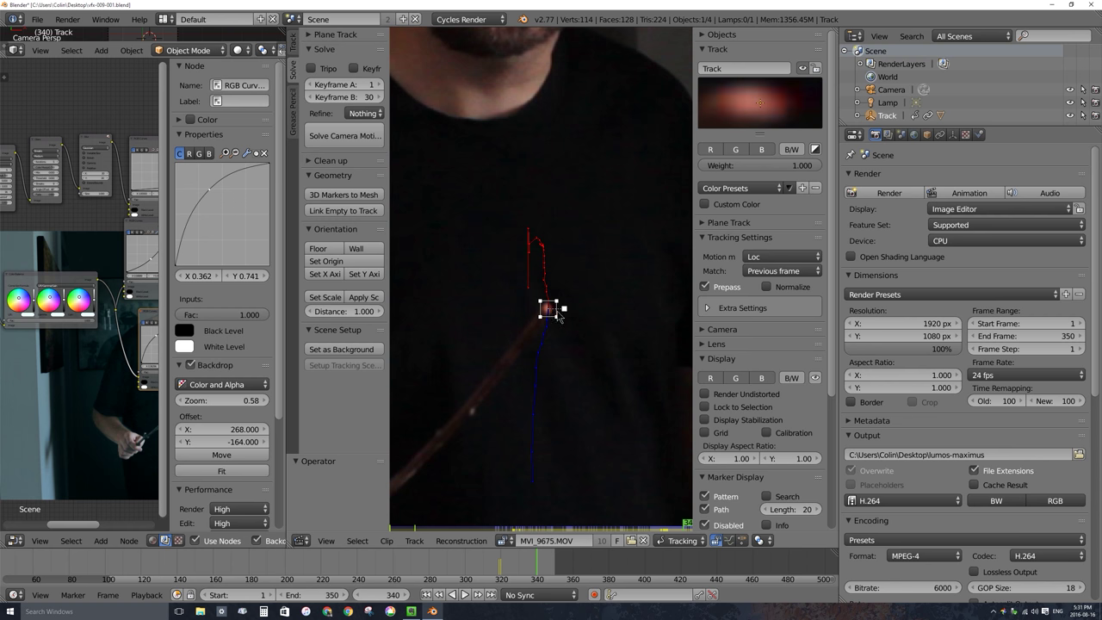
scroll(553, 344, down, 2)
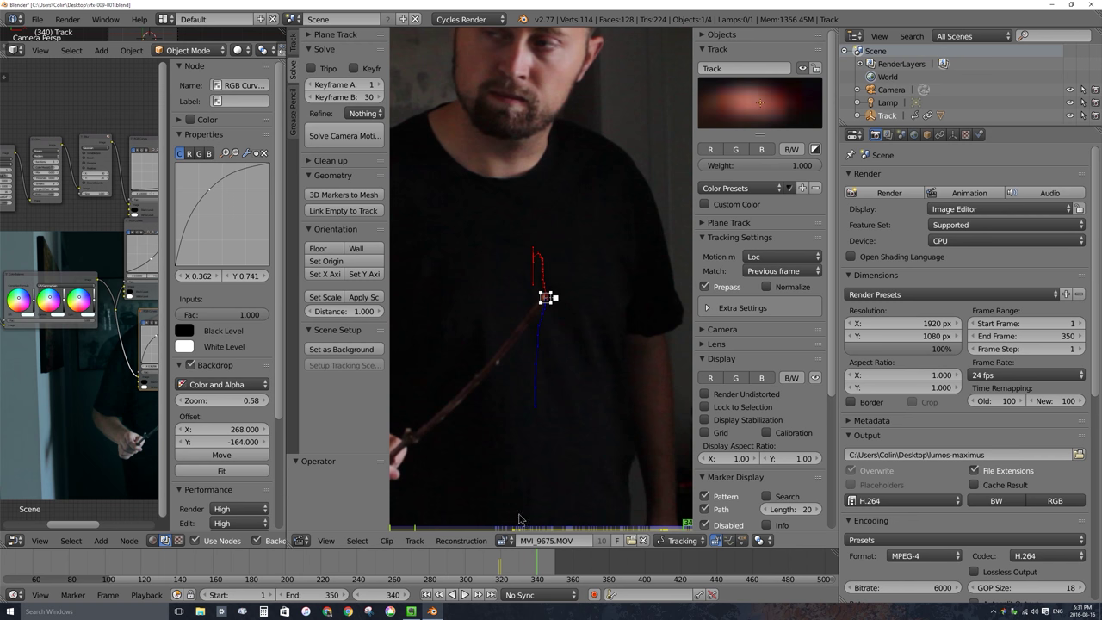
click(677, 540)
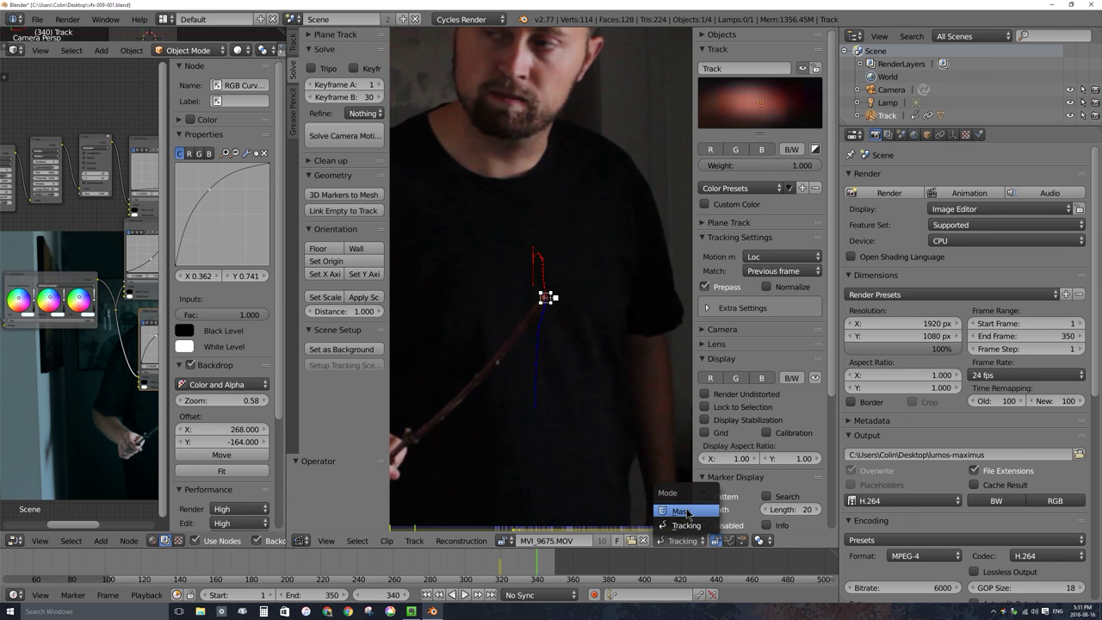
click(676, 529)
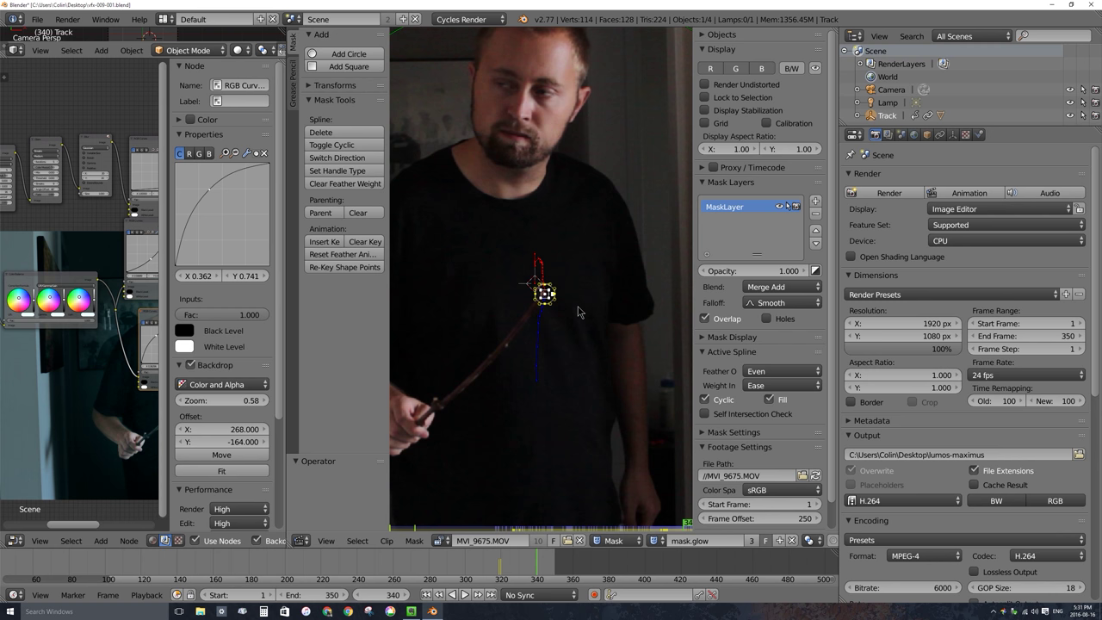
- Compare the glow mask at frames 319 and 320, select all its points and insert a shape key at frame 319
drag(539, 565, 501, 568)
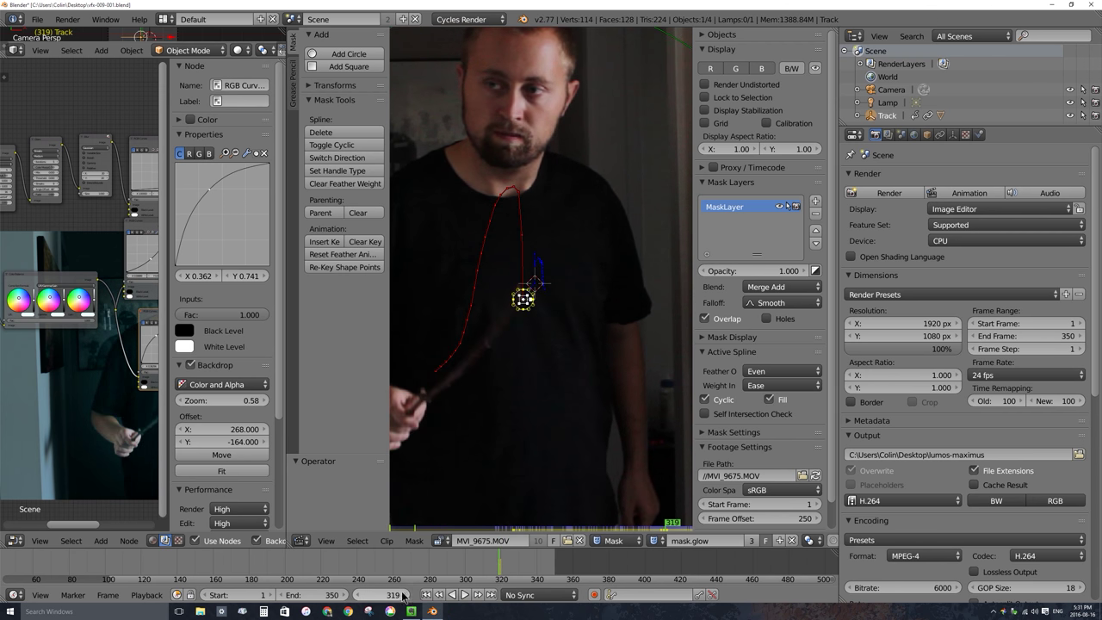
key(Home)
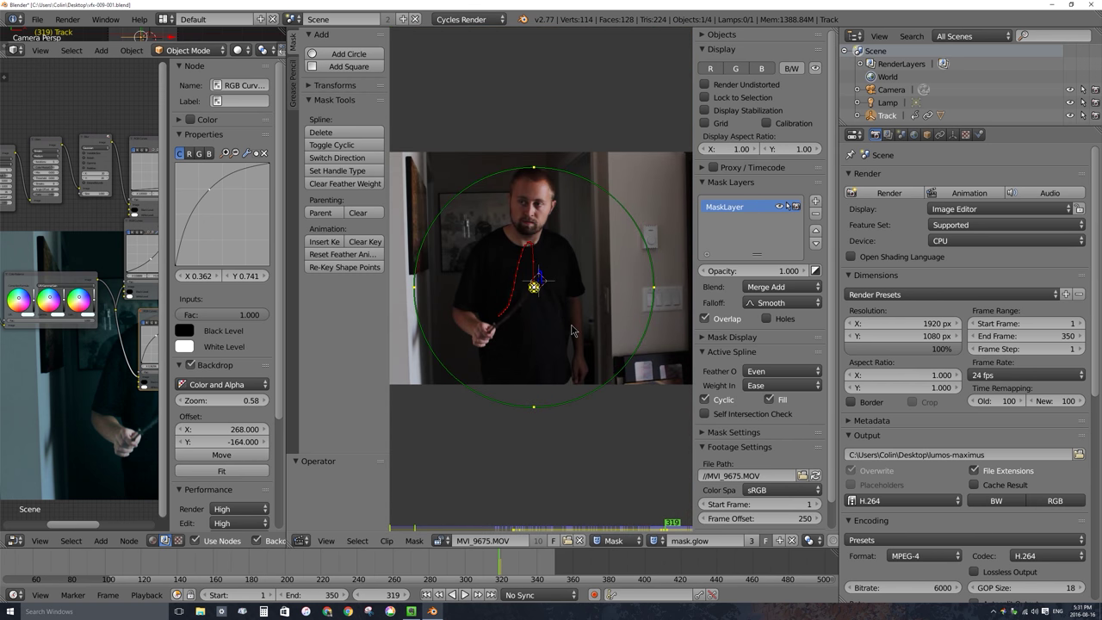
key(Right)
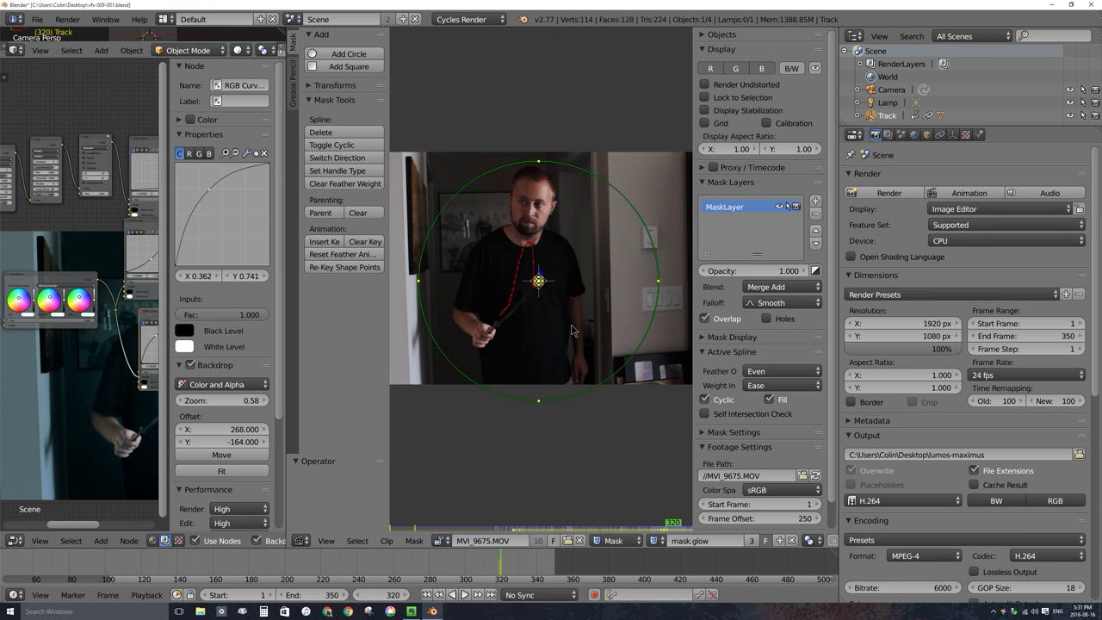
key(Left)
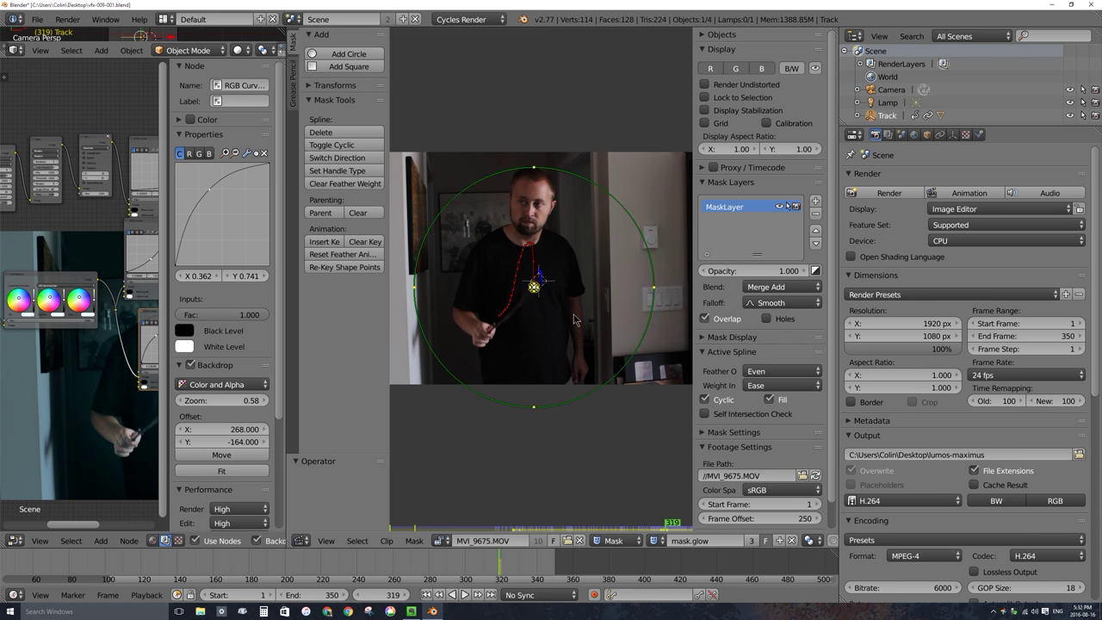
scroll(599, 267, up, 3)
scroll(596, 267, down, 2)
key(a)
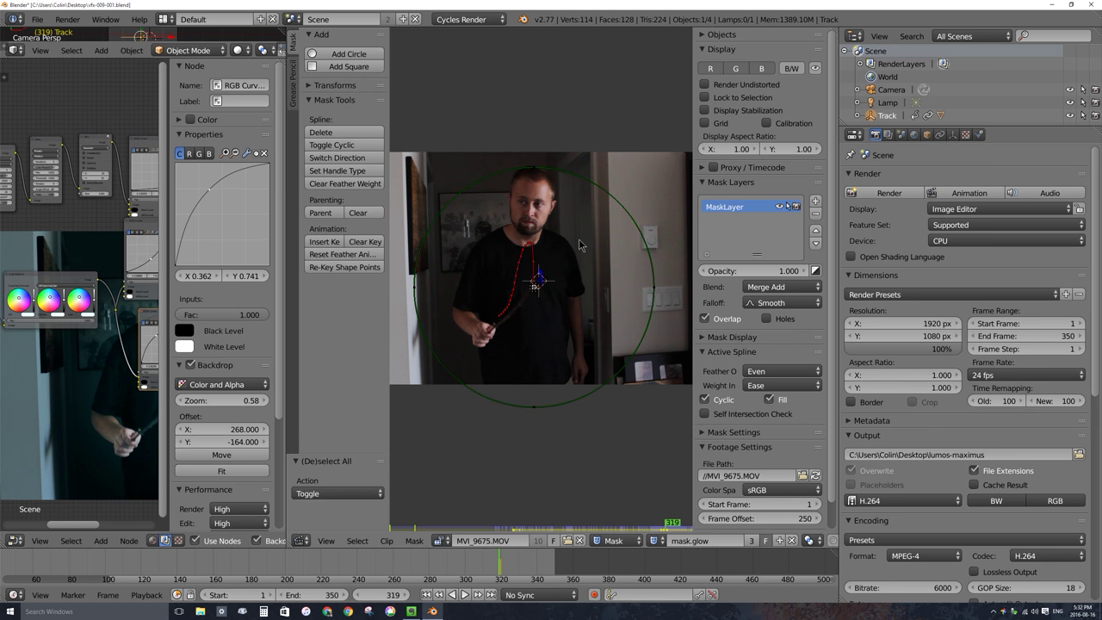
key(a)
scroll(542, 293, up, 1)
scroll(542, 293, up, 4)
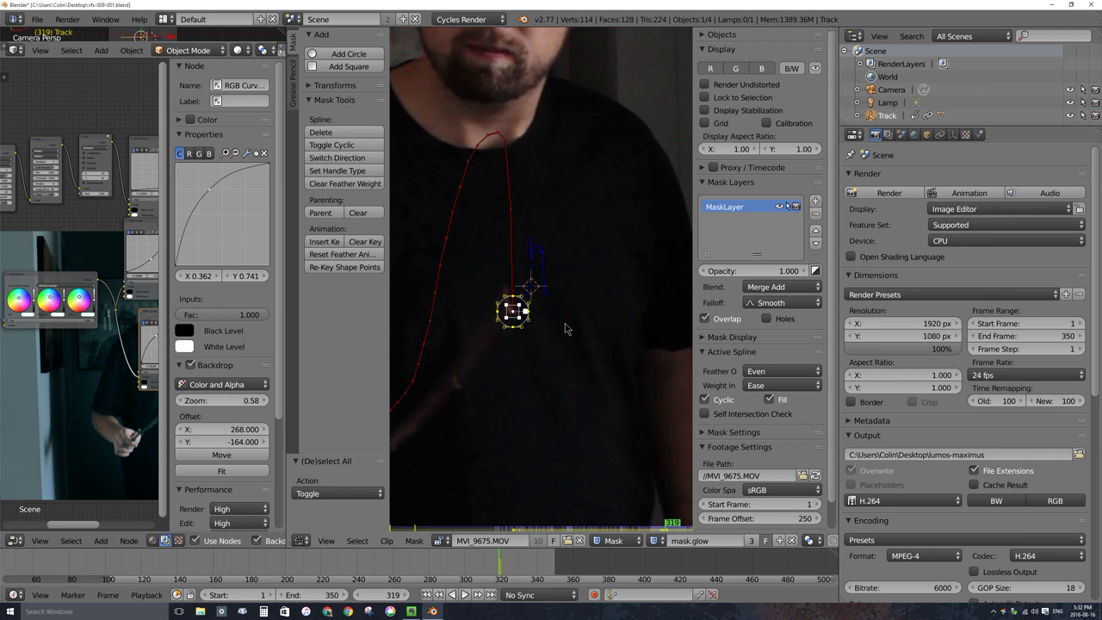
key(i)
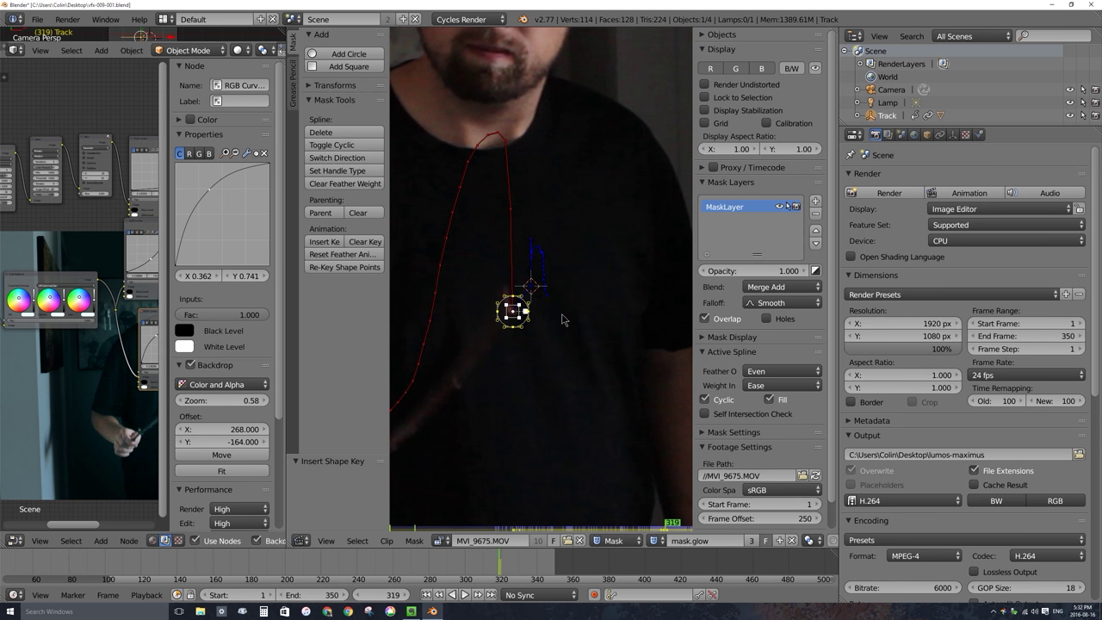
- At frame 320, move the glow mask below the image by about X 0.018, Y -0.672 and insert a shape key
key(Right)
scroll(539, 313, down, 4)
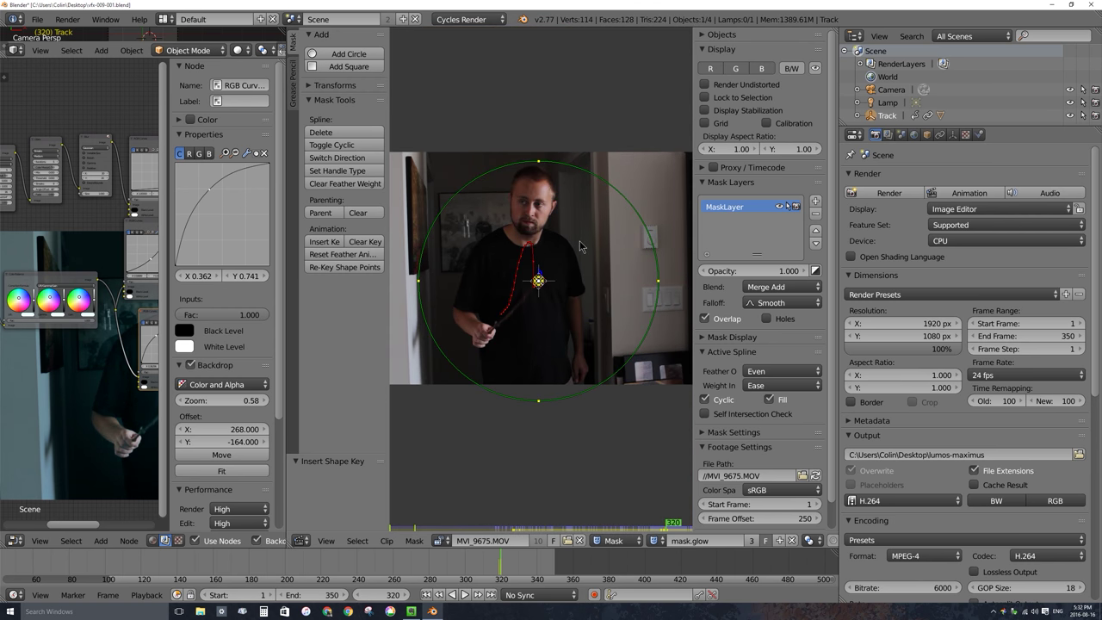
key(g)
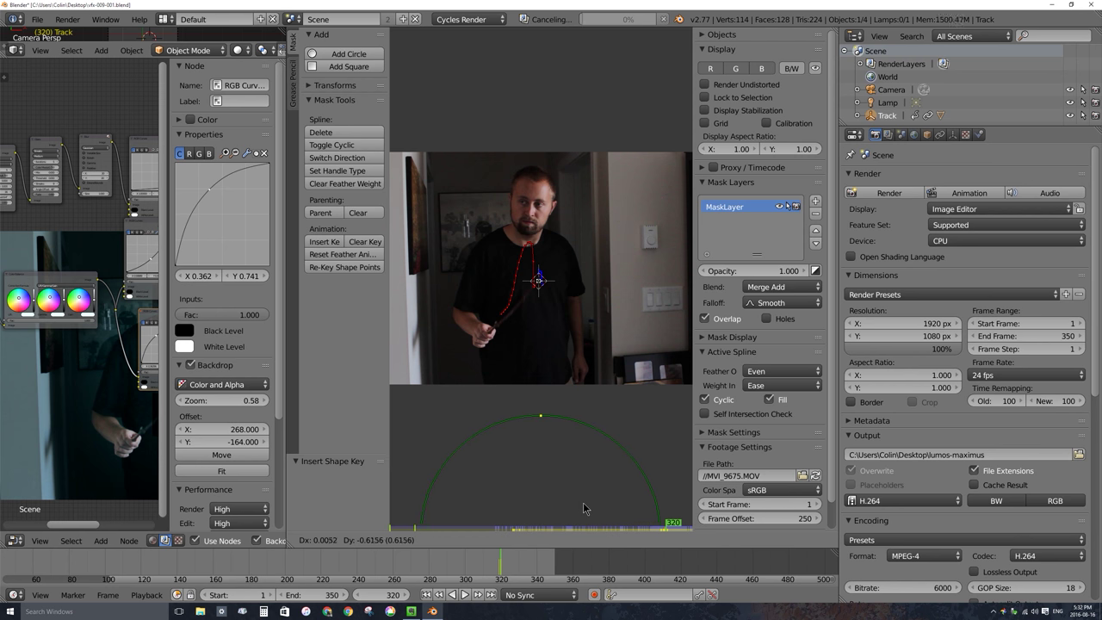
click(591, 509)
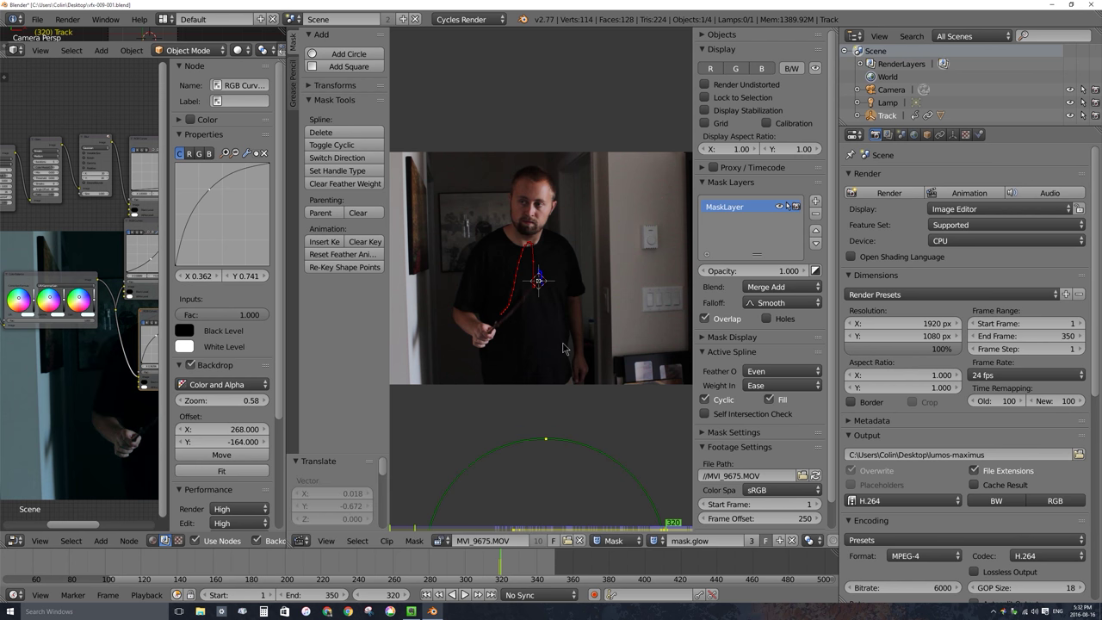
key(i)
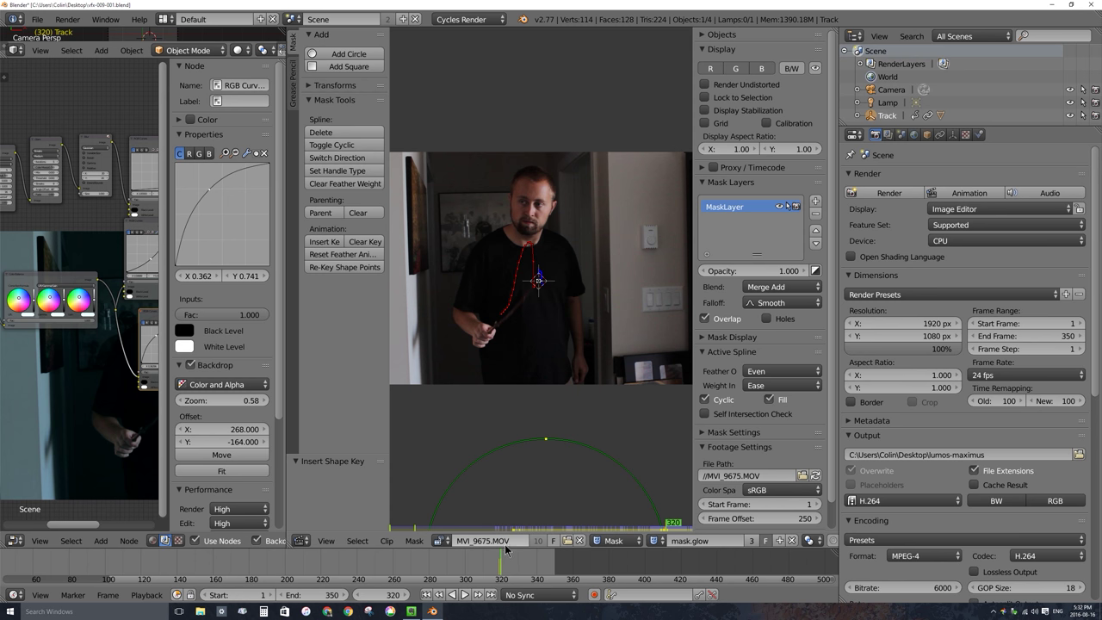
- Go back through the frames to 250 and forward to 334 to check the glow mask's motion and its exit from the image
key(Left)
key(Left)
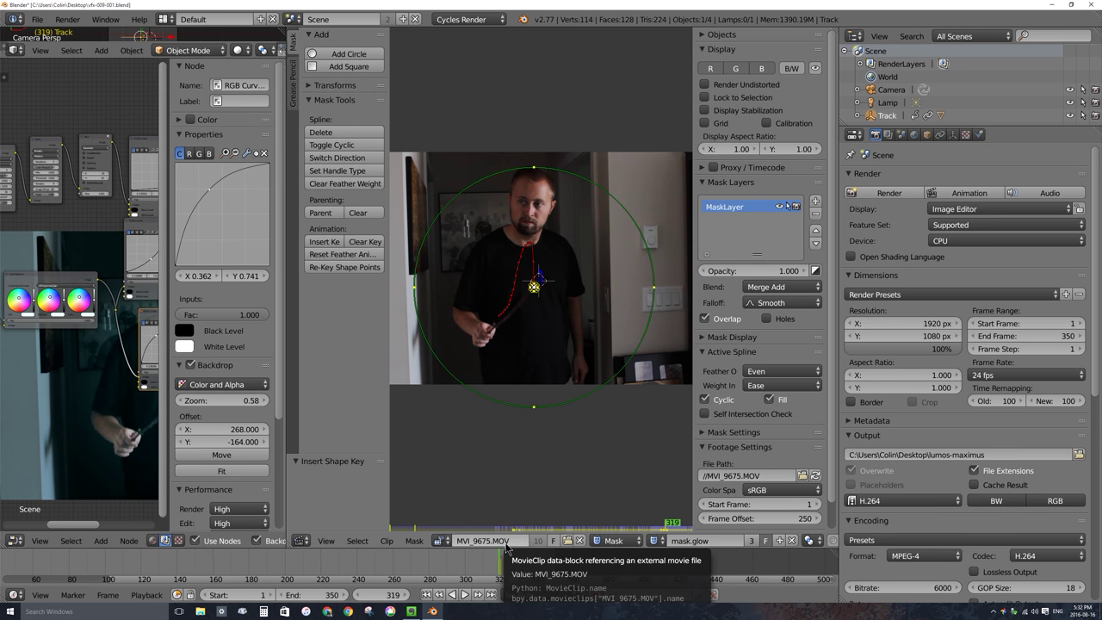
key(Left)
key(Left)
key(Left)
key(Left)
key(Left)
key(Left)
key(Left)
key(Left)
key(Left)
key(Left)
key(Left)
key(Left)
key(Left)
key(Left)
key(Left)
key(Left)
key(Left)
key(Left)
key(Left)
key(Left)
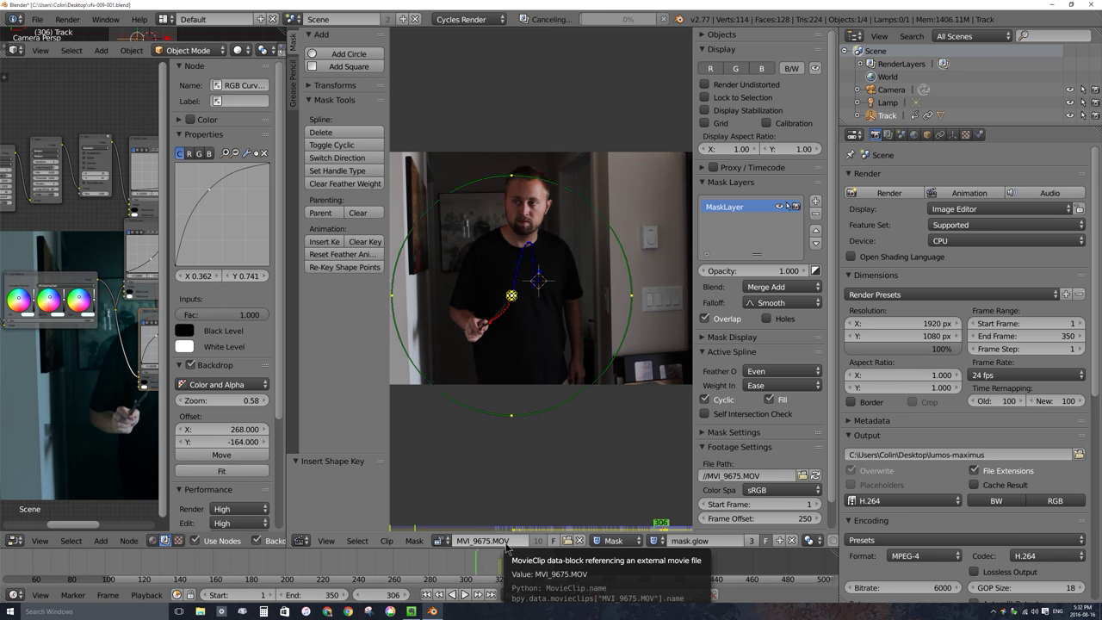
key(Left)
key(Left)
key(Left)
key(Left)
key(Left)
key(Left)
key(Left)
key(Left)
key(Left)
key(Left)
key(Left)
key(Left)
key(Left)
key(Left)
key(Left)
key(Left)
key(Left)
key(Left)
key(Left)
key(Left)
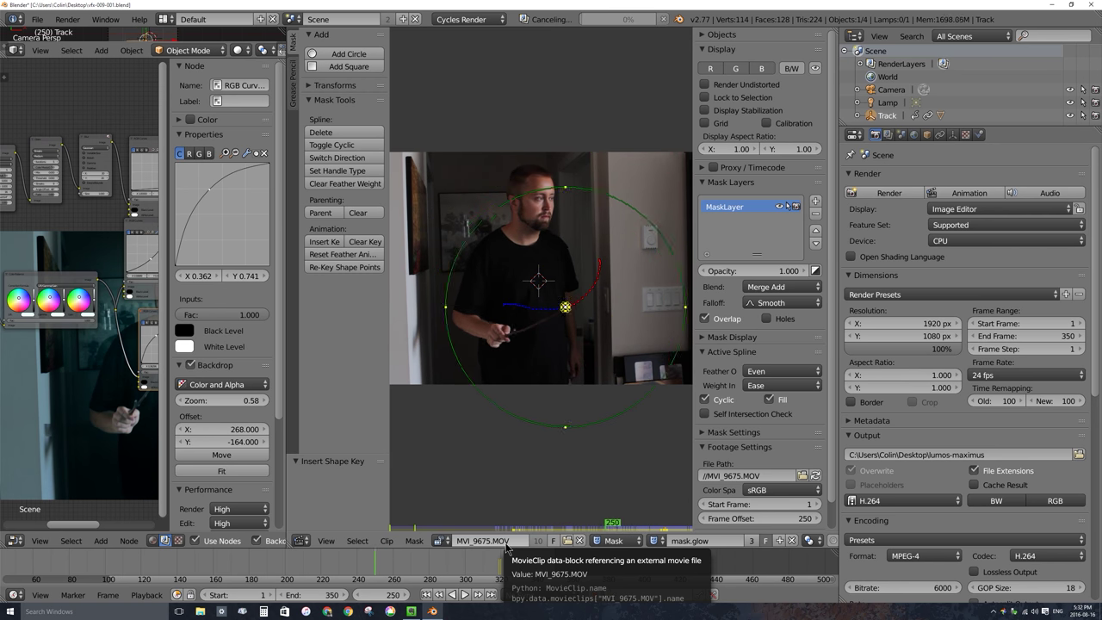
key(Right)
key(Right)
key(Right)
key(Right)
key(Right)
key(Right)
key(Right)
key(Right)
key(Right)
key(Right)
key(Right)
key(Right)
key(Right)
key(Right)
key(Right)
key(Right)
key(Right)
key(Right)
key(Right)
key(Right)
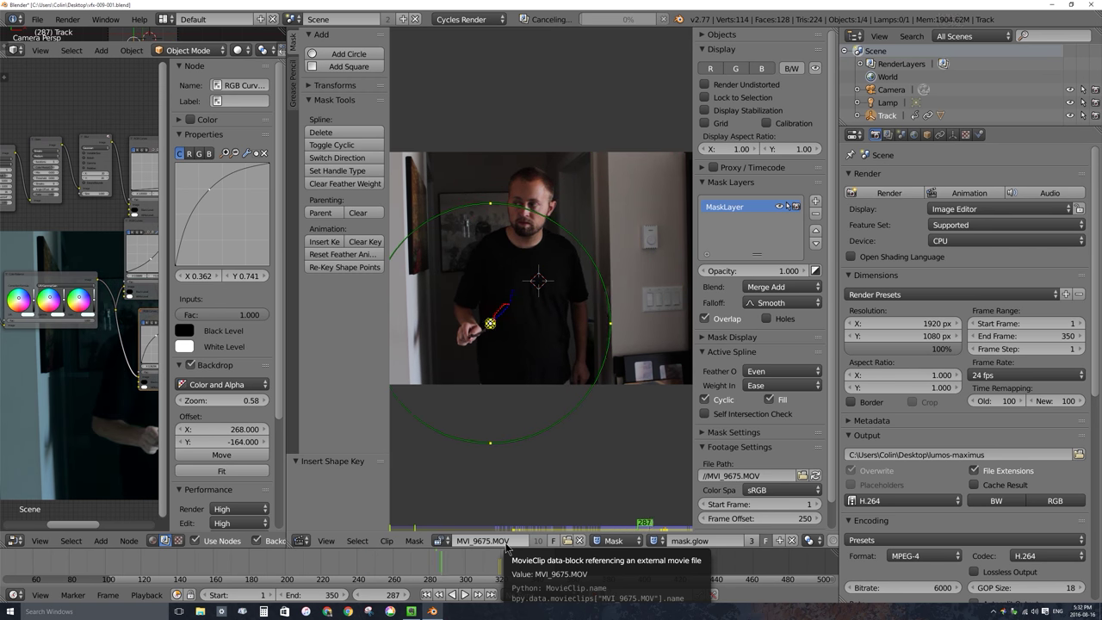
key(Right)
key(Right)
key(Right)
key(Right)
key(Right)
key(Right)
key(Right)
key(Right)
key(Right)
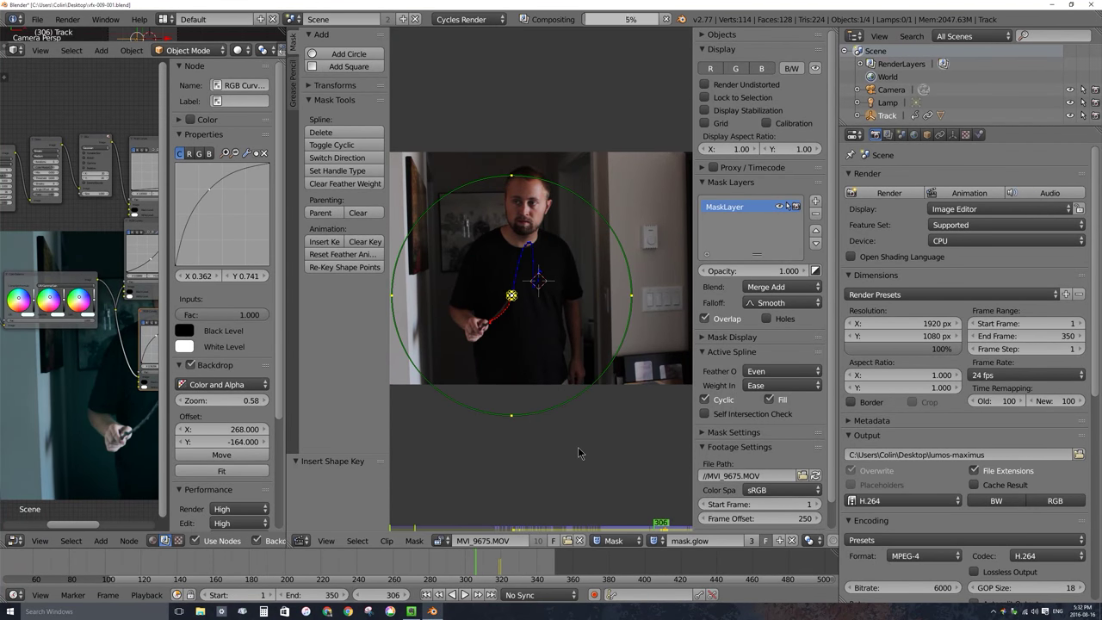
key(Right)
key(Right)
key(Right)
key(Right)
key(Right)
key(Right)
key(Right)
key(Right)
key(Right)
key(Right)
key(Right)
key(Right)
key(Right)
key(Right)
key(Right)
key(Right)
key(Right)
key(Right)
key(Right)
key(Right)
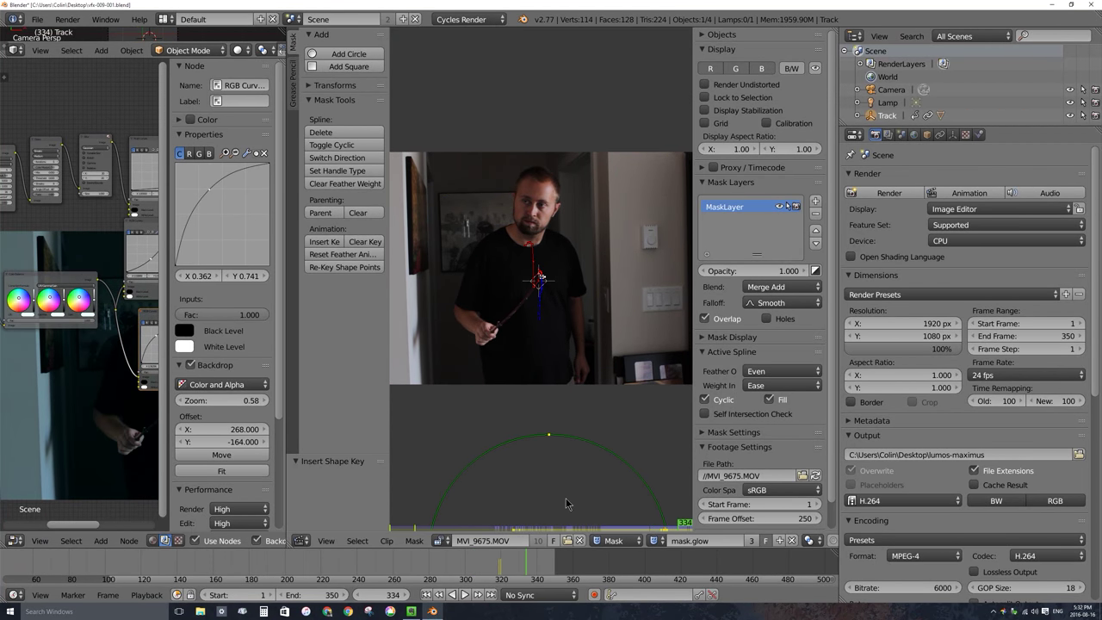
- Play back the glow mask's animation around frame 331 and stop at frame 280
key(alt+a)
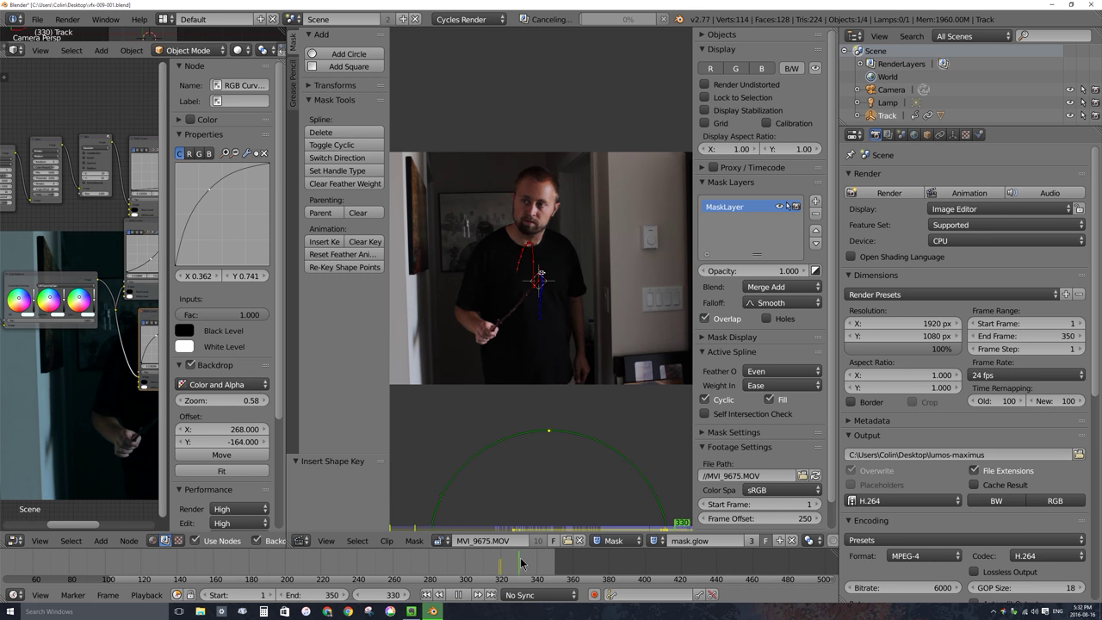
key(Escape)
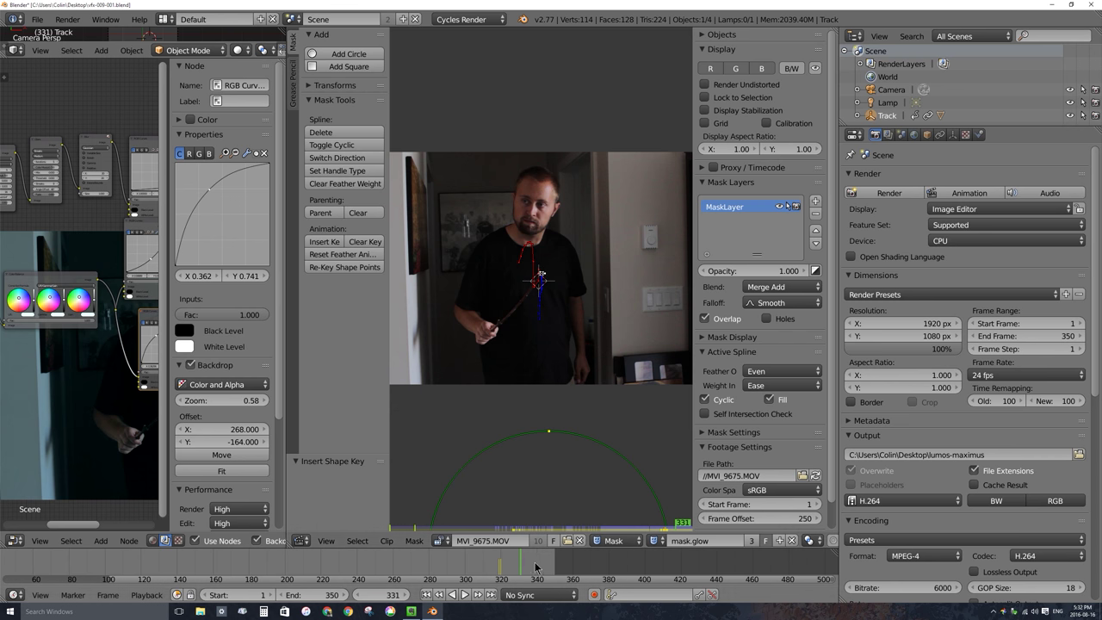
key(alt+a)
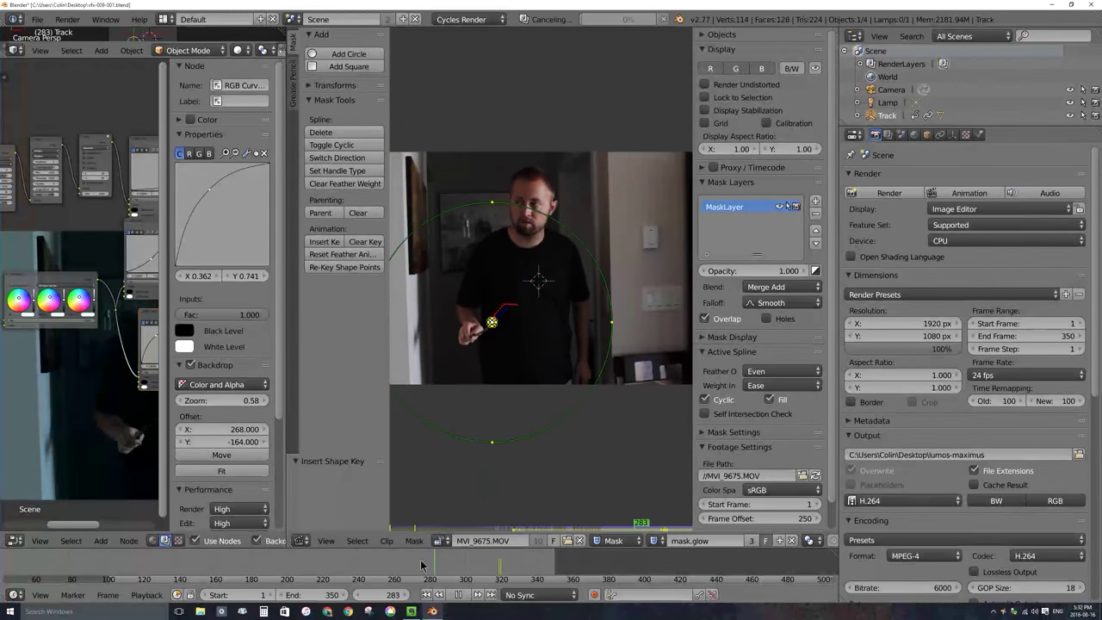
key(alt+a)
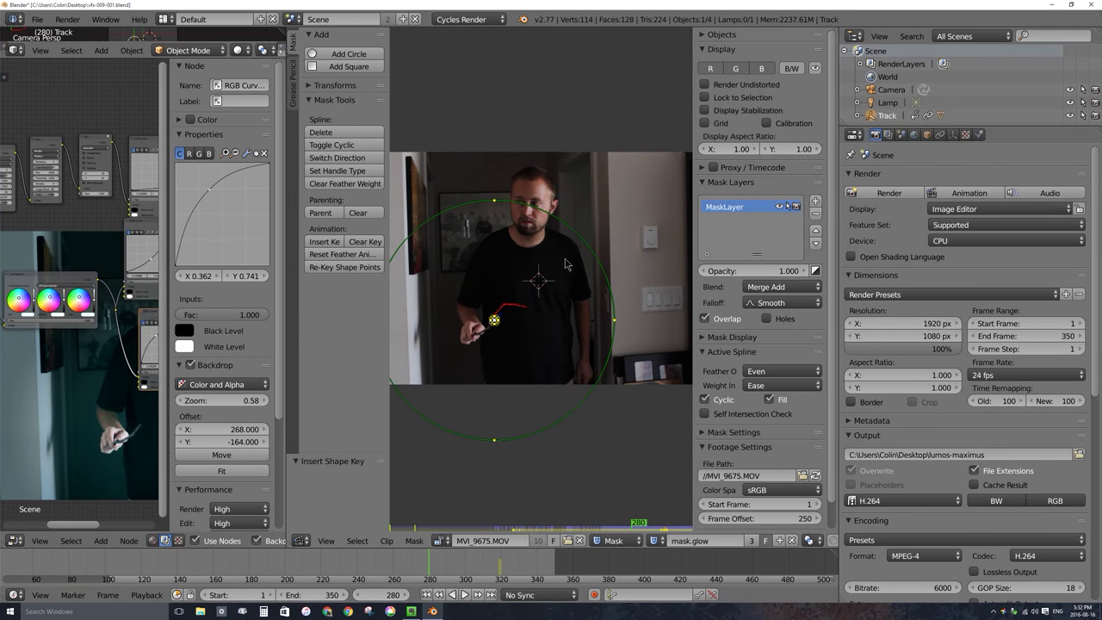
- Save the project over the existing blend file and render the full animation
key(ctrl+s)
click(519, 260)
click(969, 193)
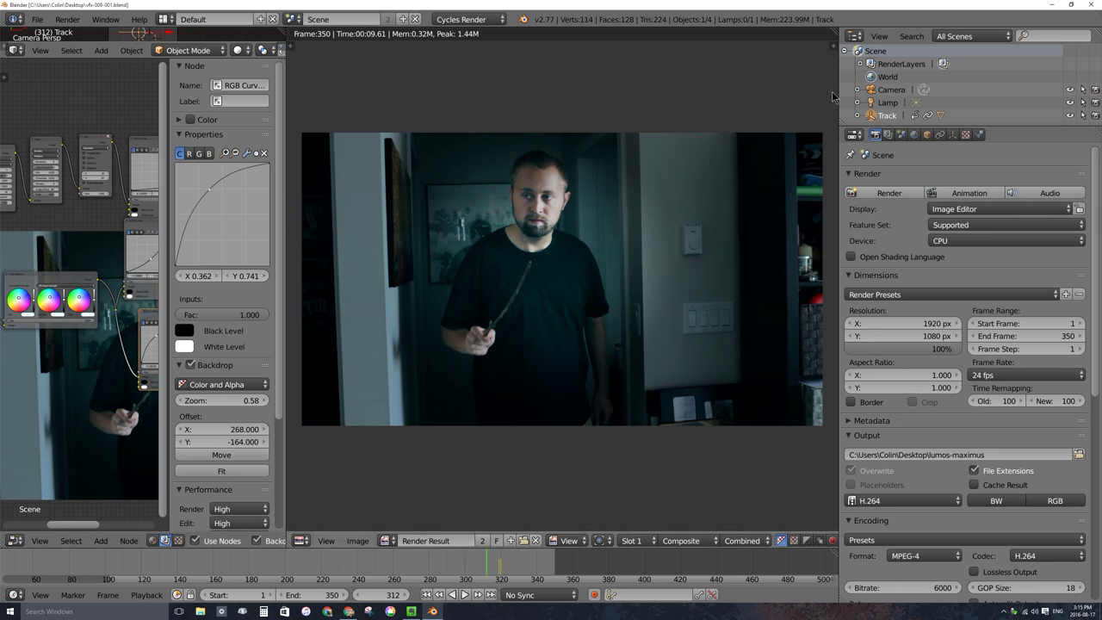
- Minimize Blender, play the rendered lumos-maximus0001-0350.mp4 video from the desktop, and return to Blender
click(1049, 7)
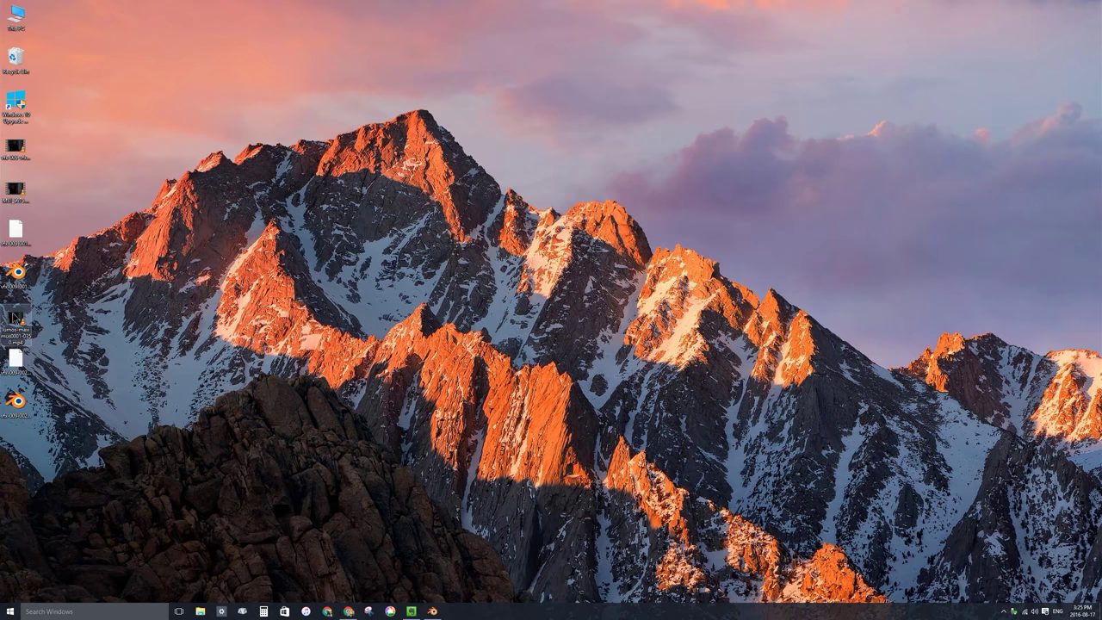
double_click(16, 320)
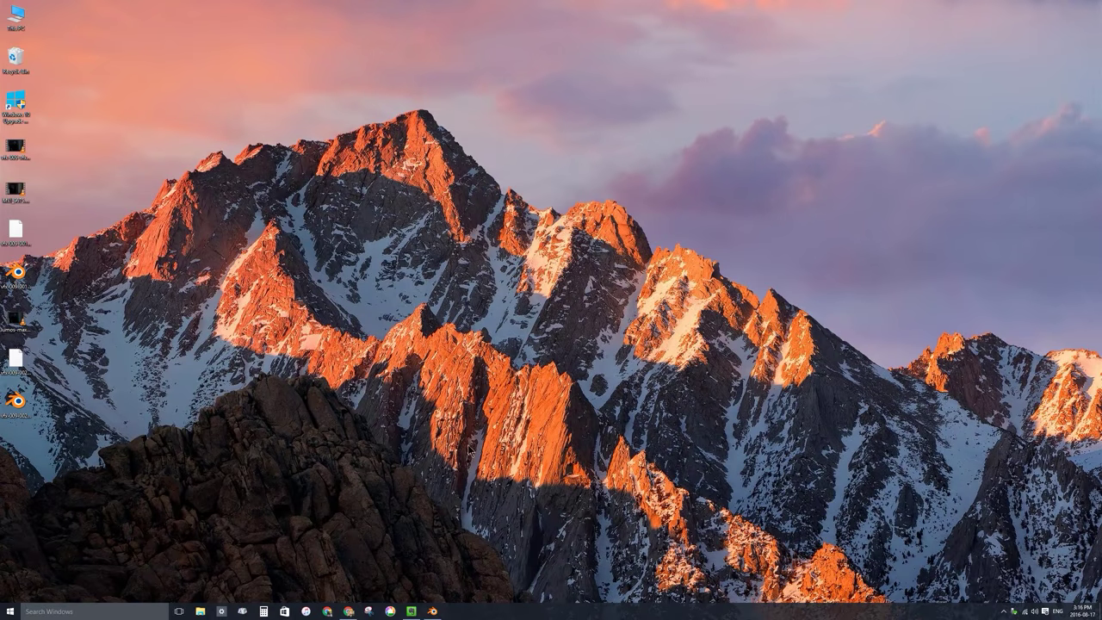
click(433, 612)
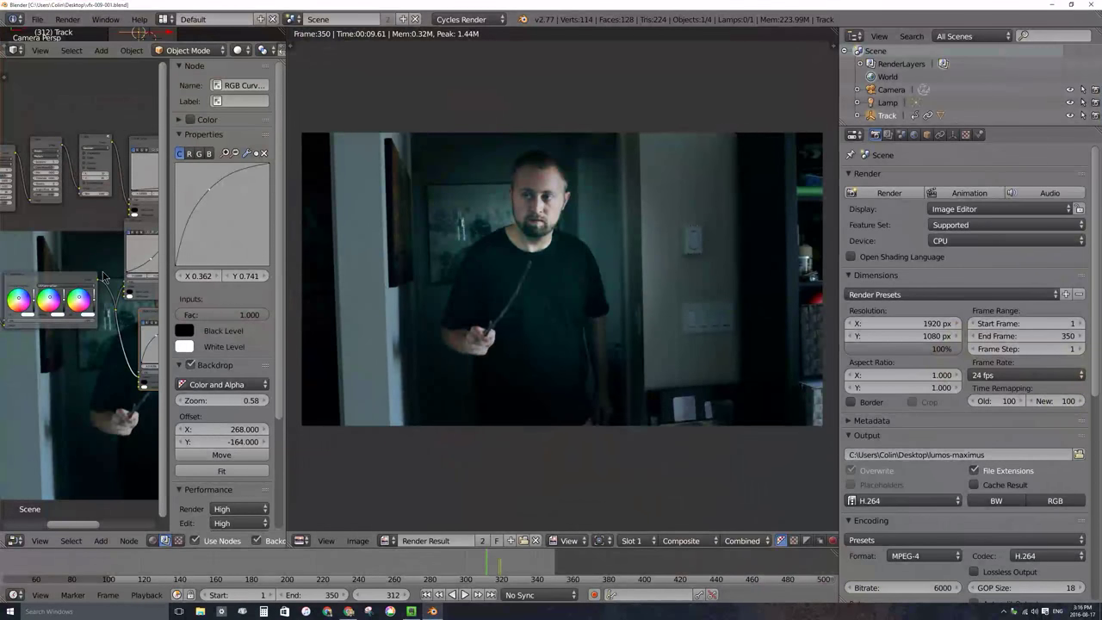
- Maximize the node editor and examine the complete compositing node tree, with the backdrop offset shifted to X 219, Y -172
key(shift+space)
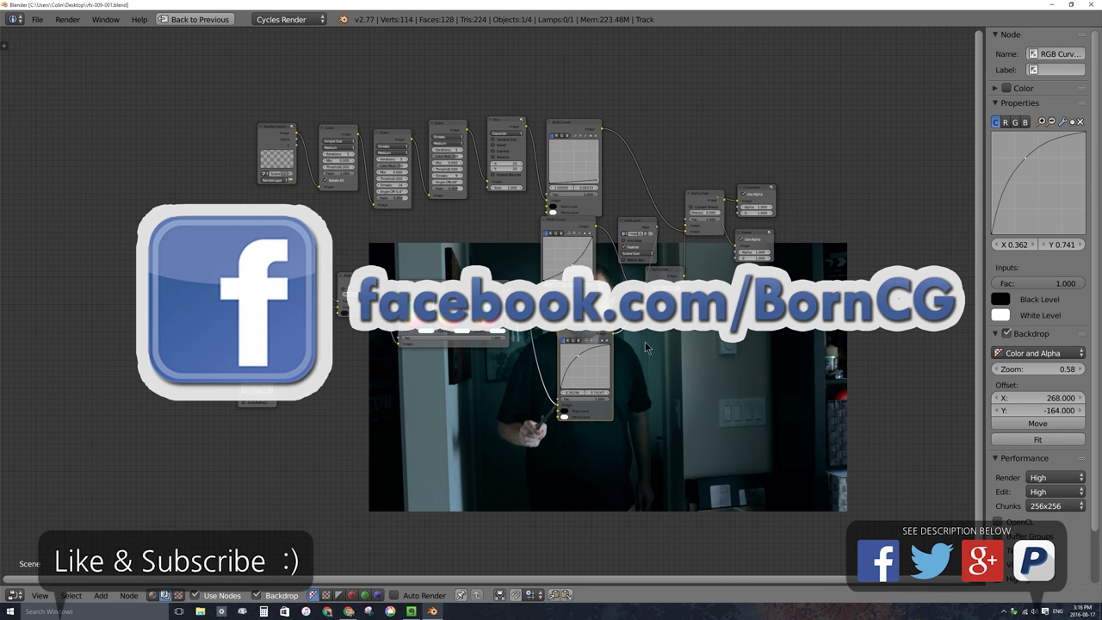
scroll(696, 272, up, 2)
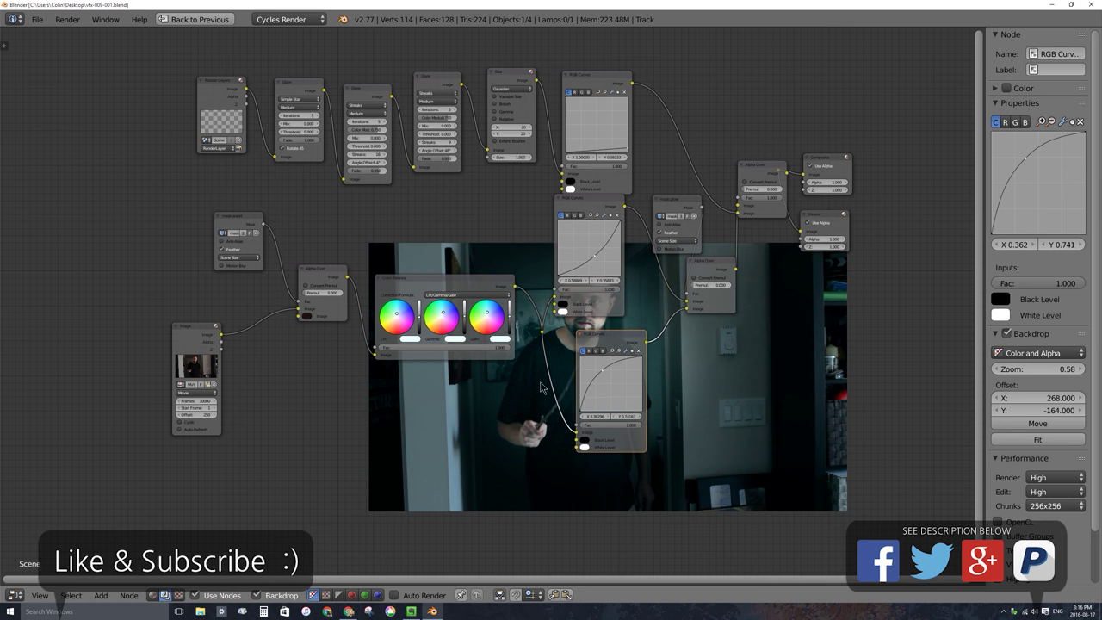
middle_drag(540, 387, 526, 435)
alt+middle_drag(861, 393, 836, 396)
scroll(792, 378, up, 2)
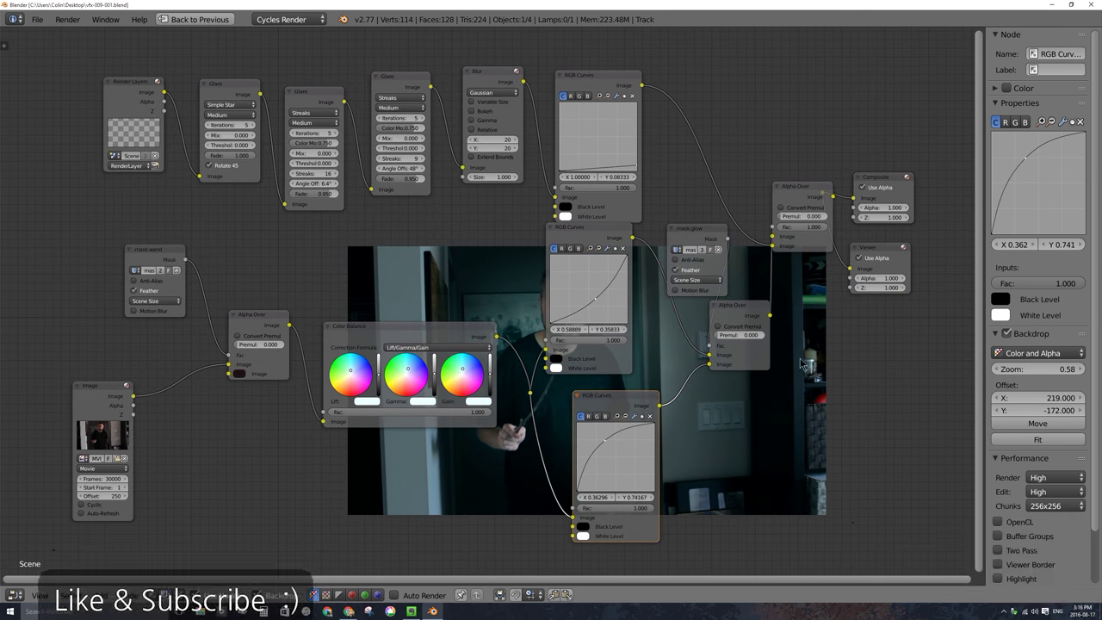